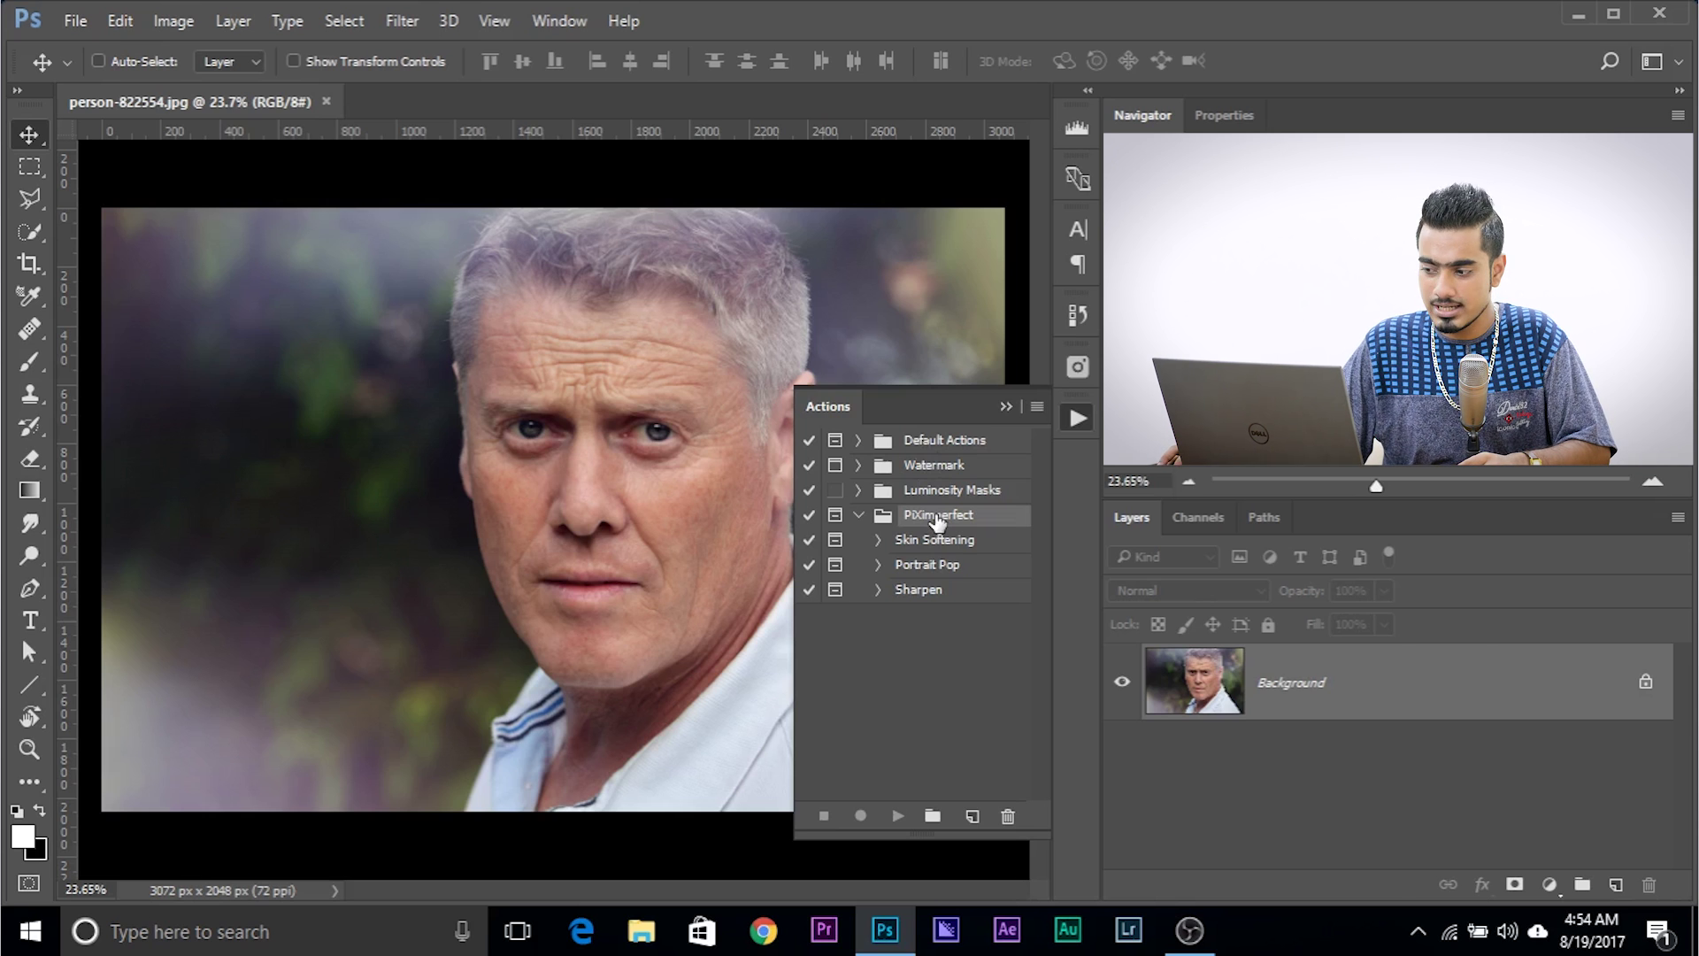
Delete the PiXimperfect action set and load the actions from the PiXimperfect_Portrait_Dimension file.
{"action": "left_click_drag", "start_coordinate": [941, 522], "coordinate": [1012, 818]}
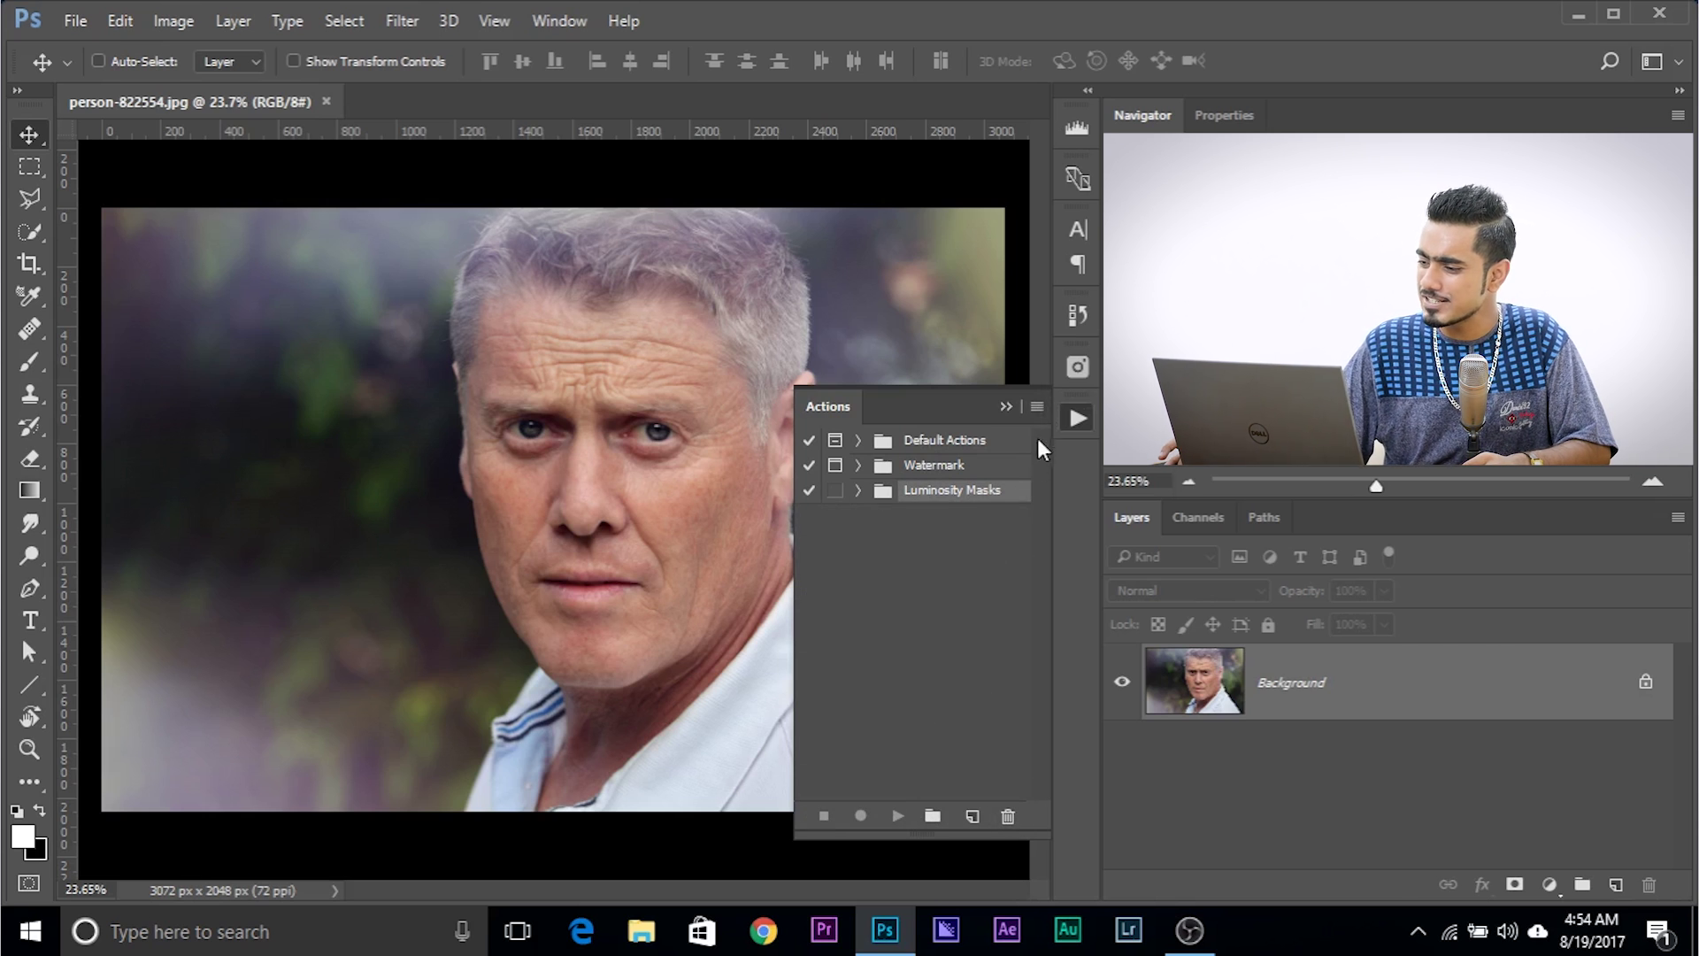
{"action": "left_click", "coordinate": [1038, 406]}
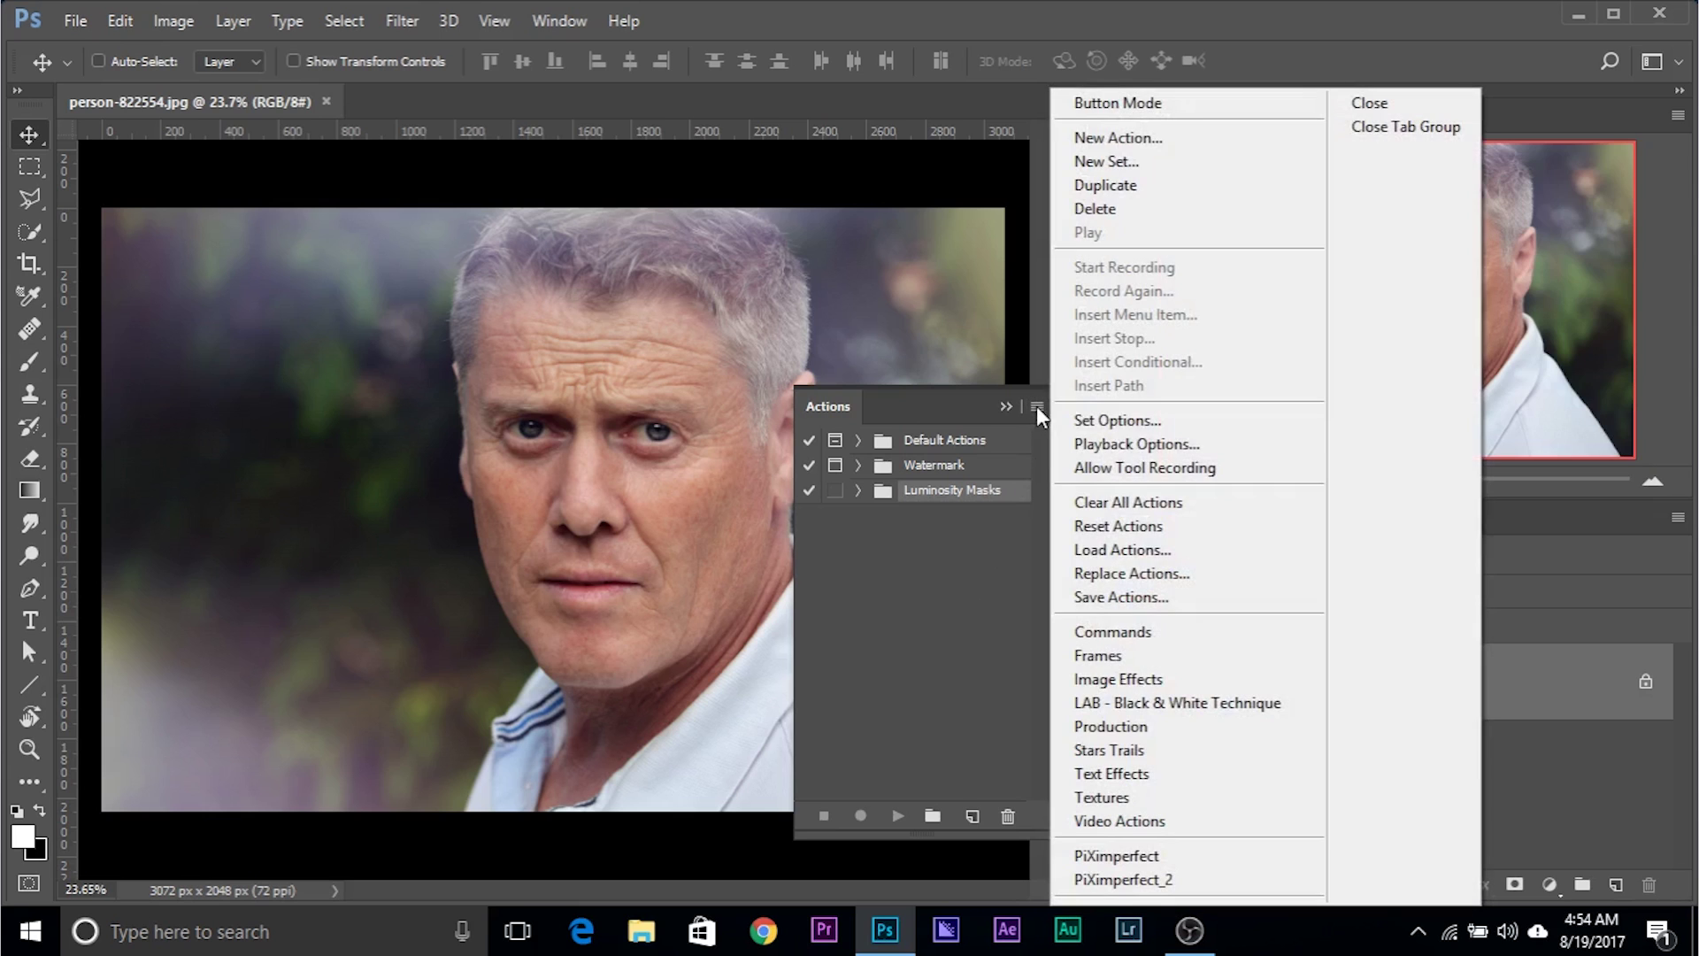
{"action": "left_click", "coordinate": [1087, 551]}
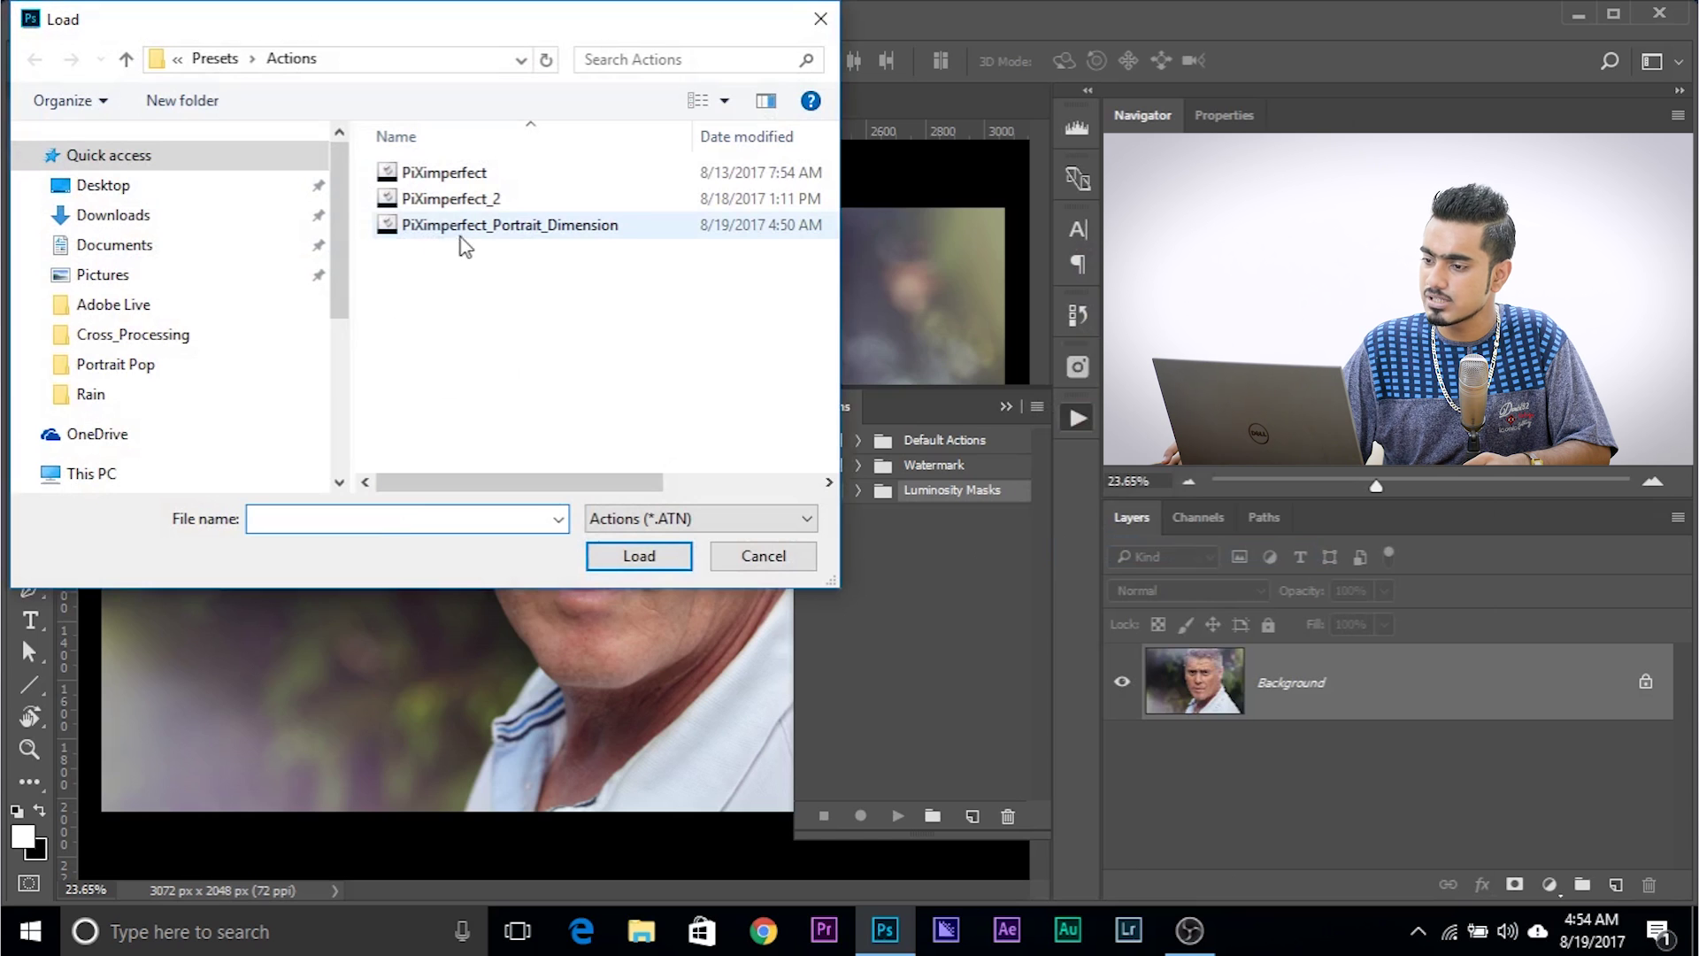
{"action": "left_click", "coordinate": [549, 225]}
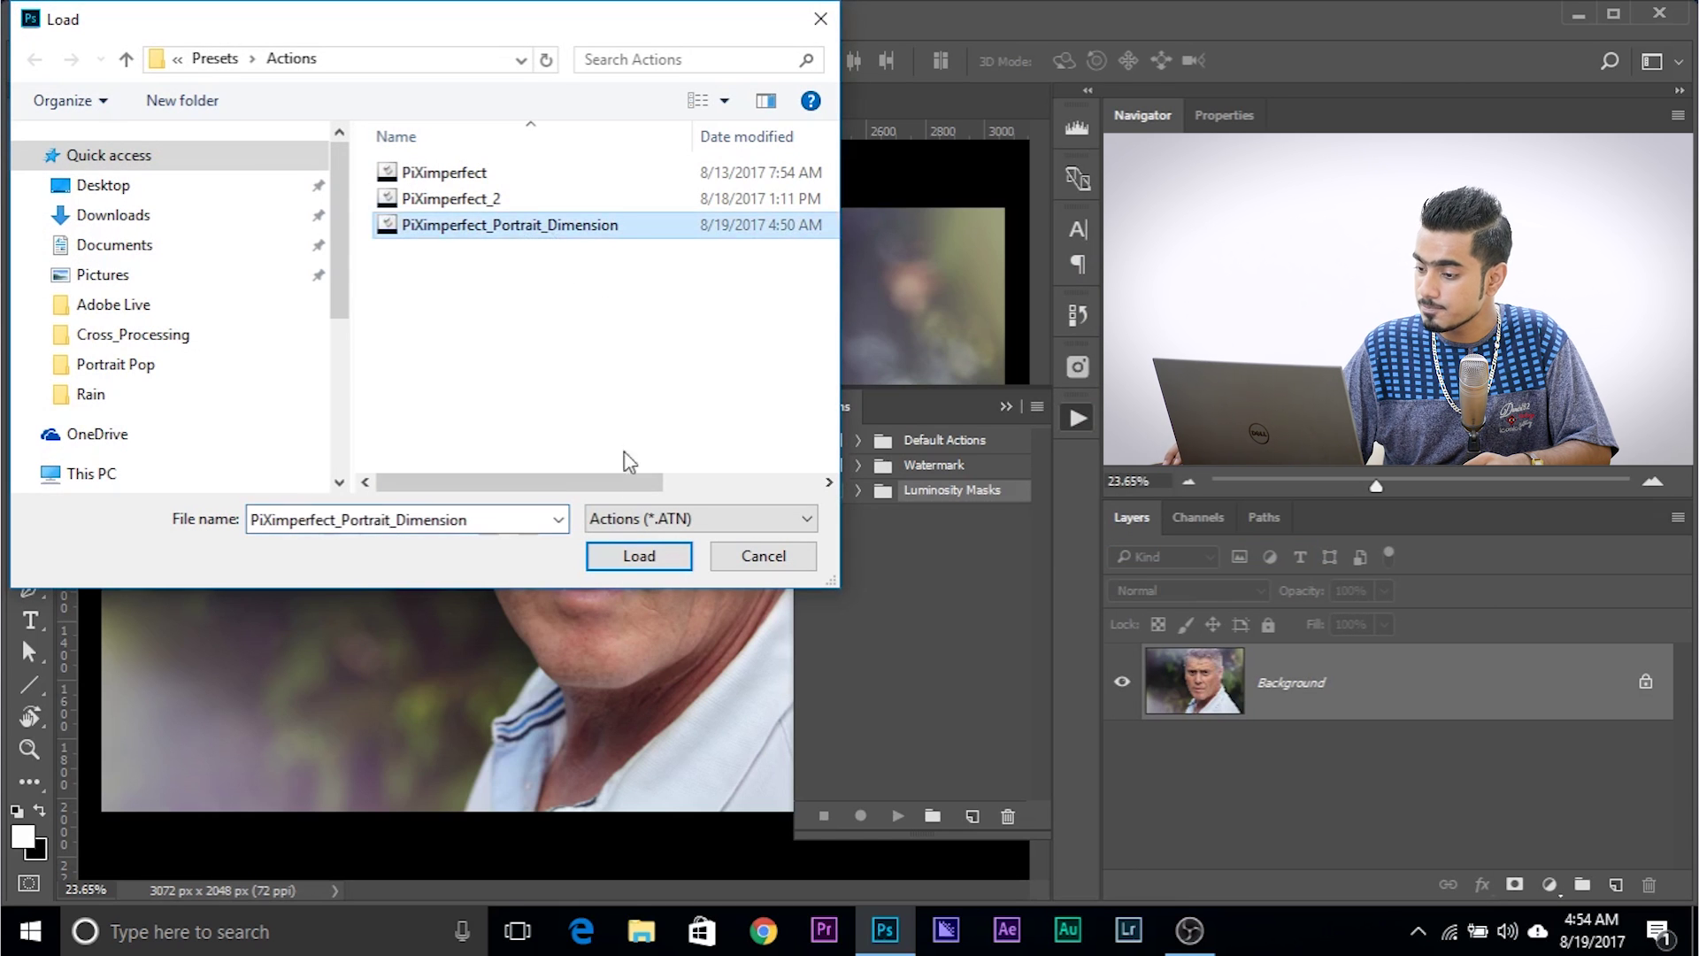
{"action": "left_click", "coordinate": [638, 555]}
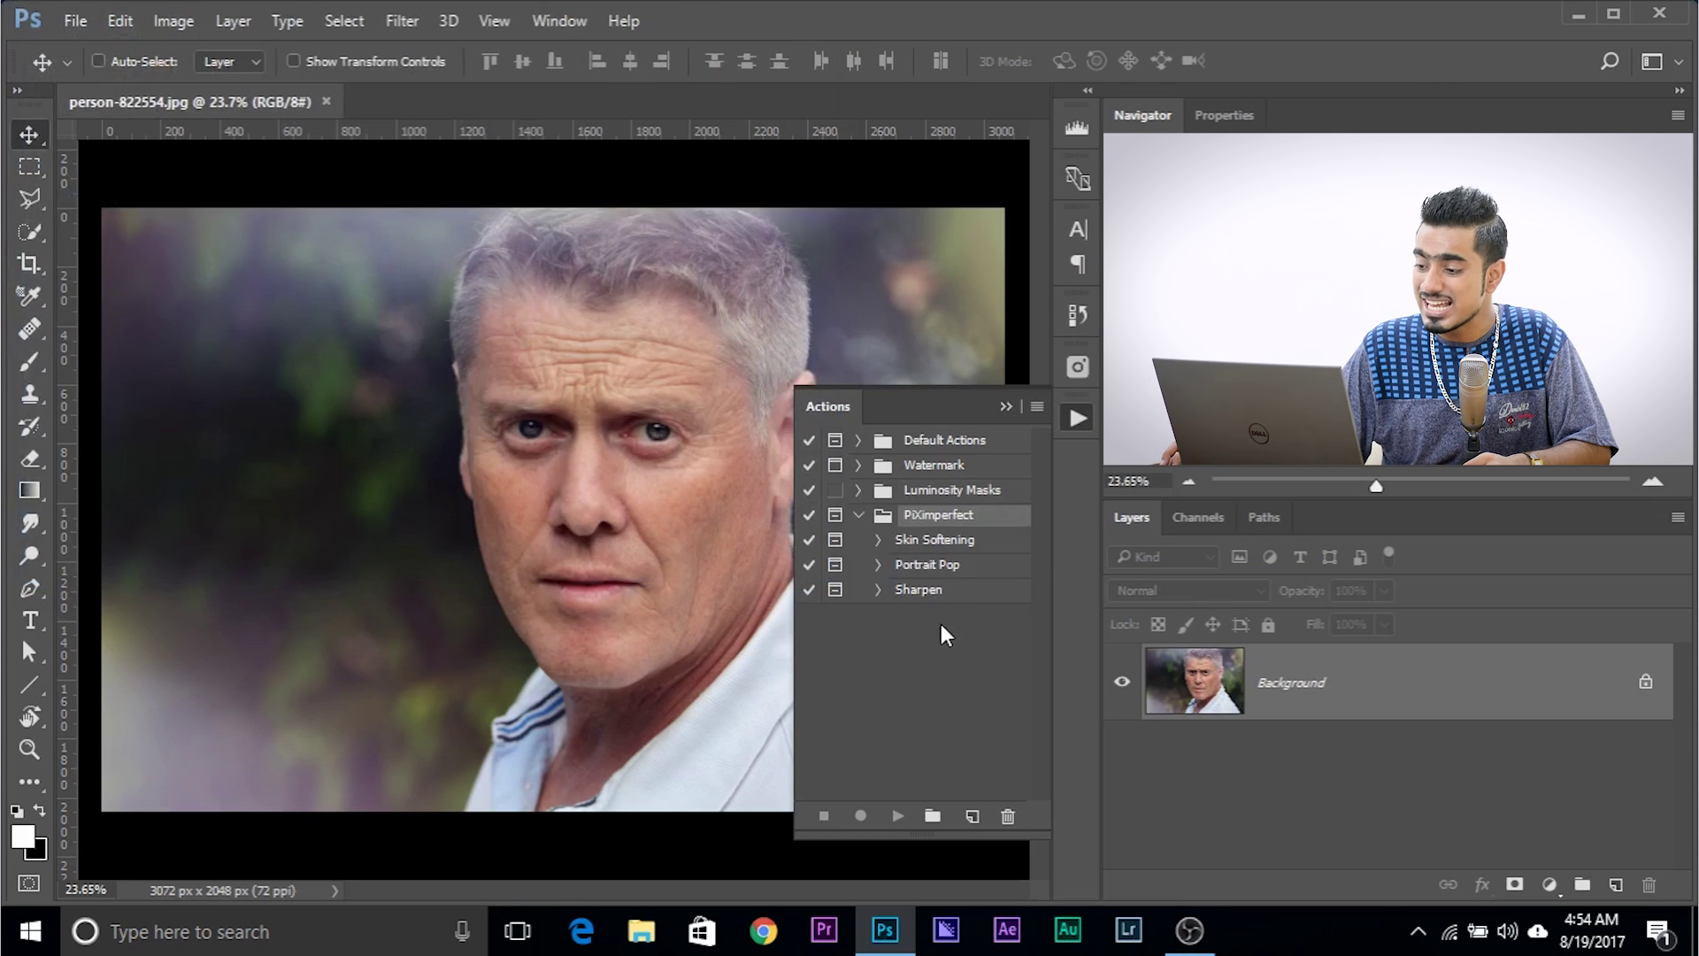
Play the Portrait Pop action on the portrait and stop it at the prompt to paint the face.
{"action": "left_click", "coordinate": [940, 571]}
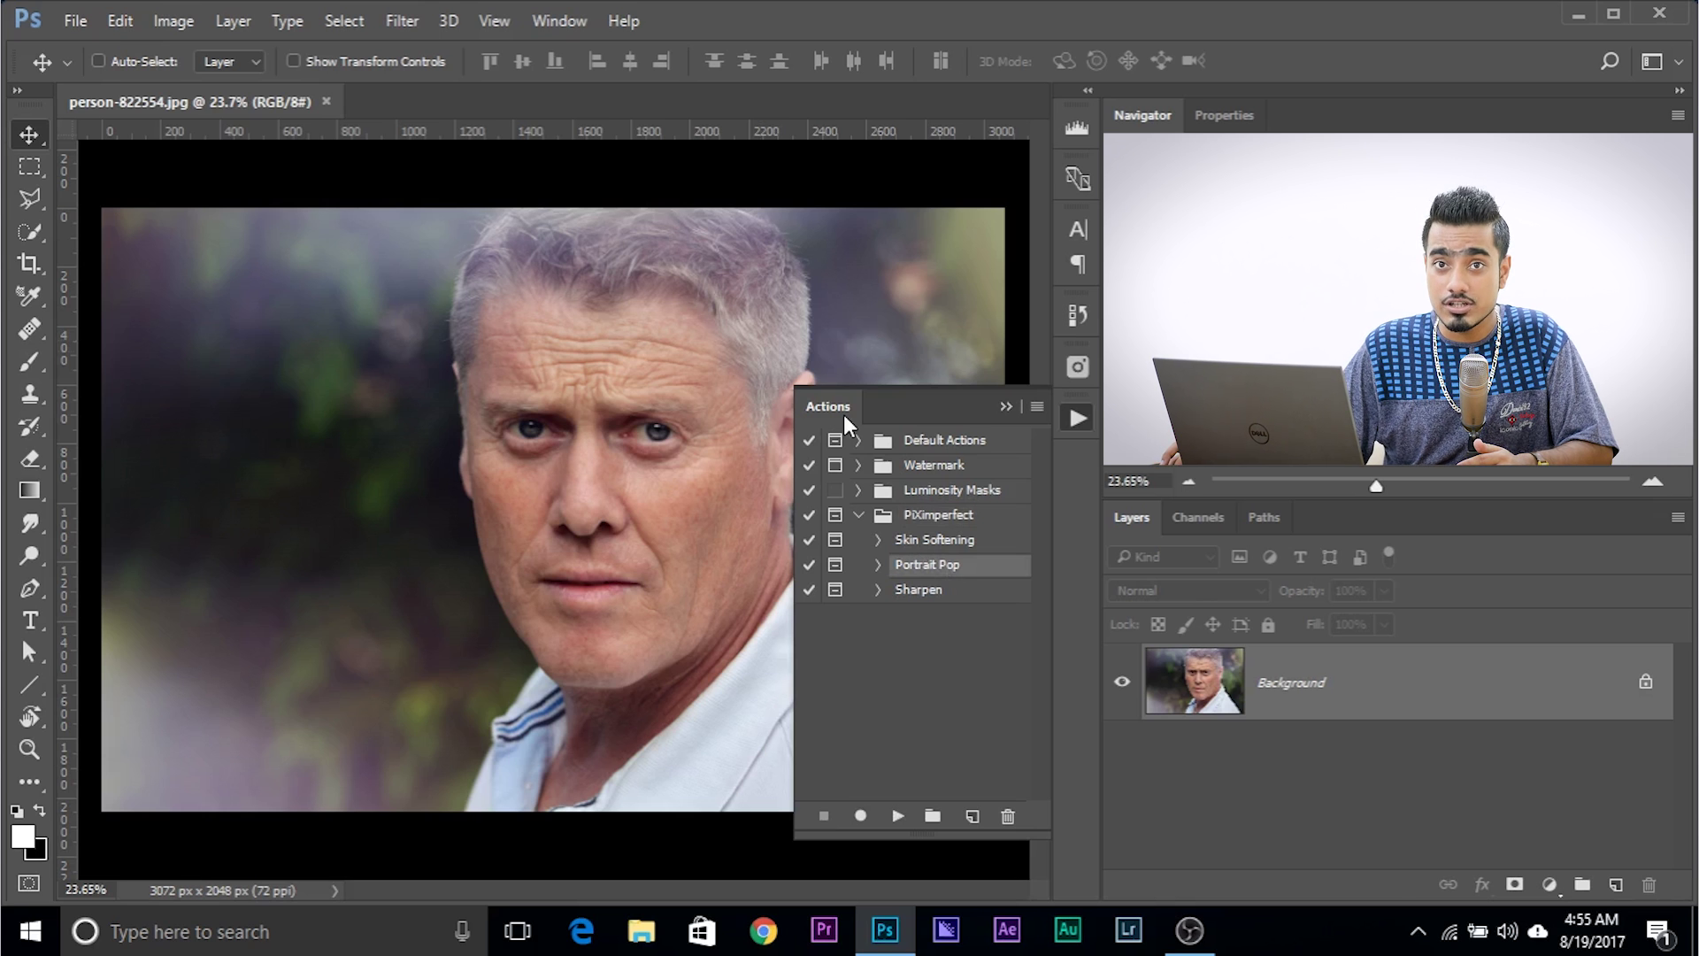
{"action": "left_click_drag", "start_coordinate": [843, 414], "coordinate": [145, 216]}
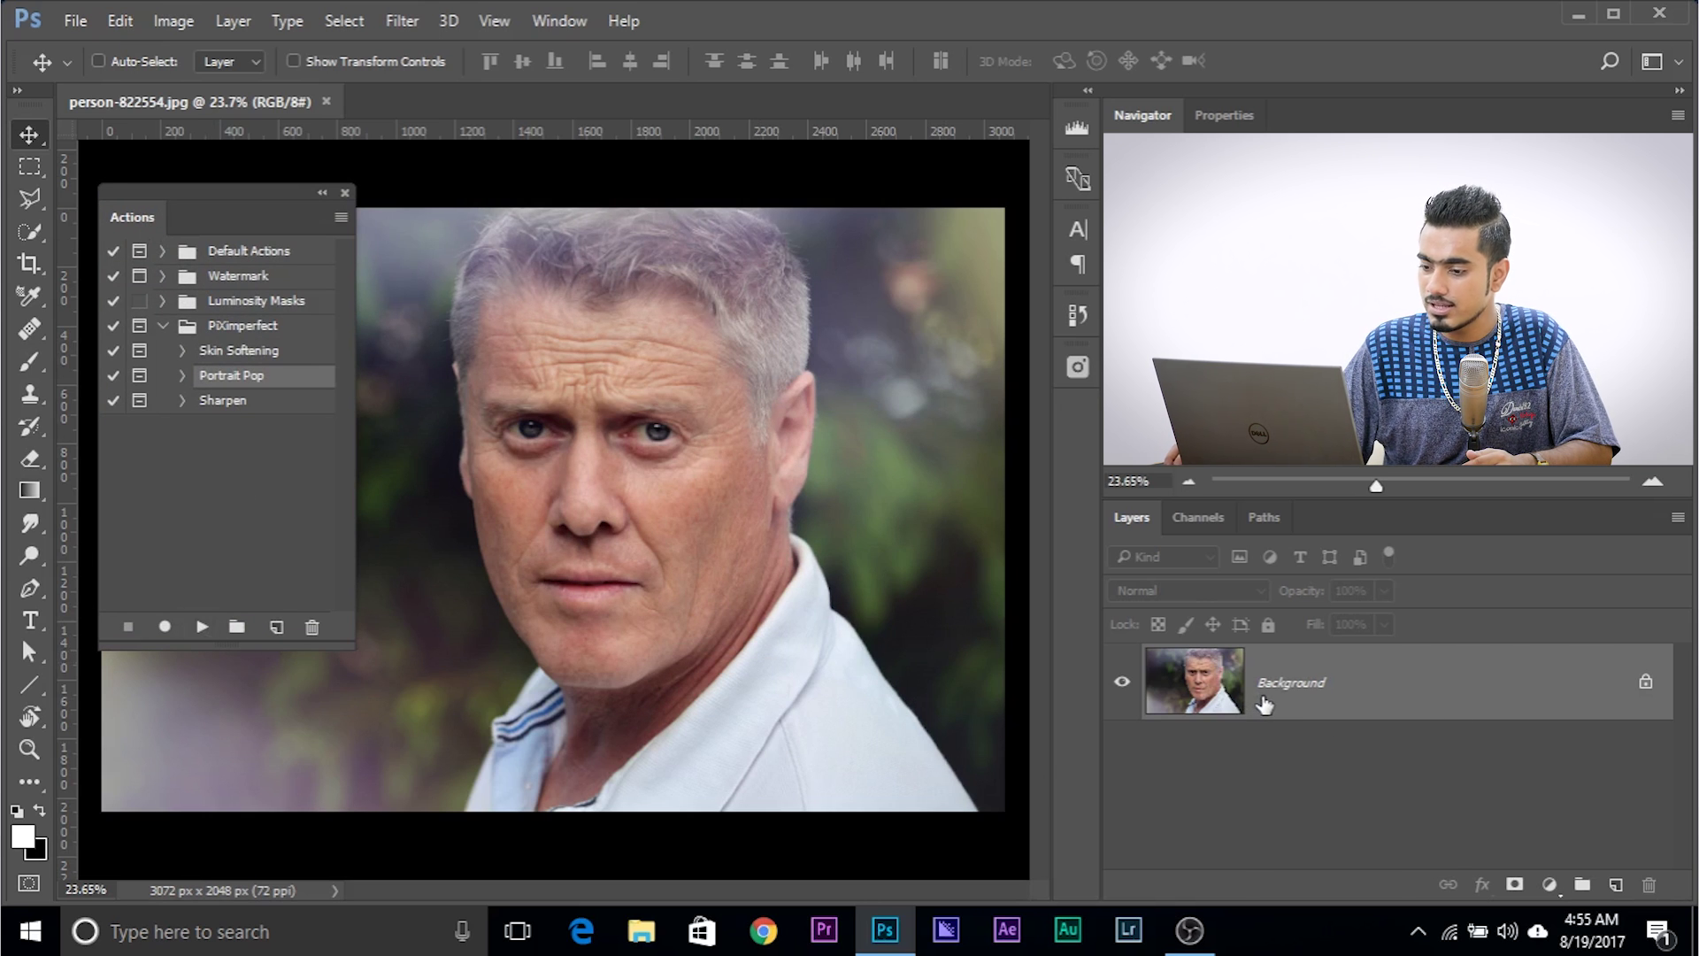
{"action": "left_click", "coordinate": [204, 628]}
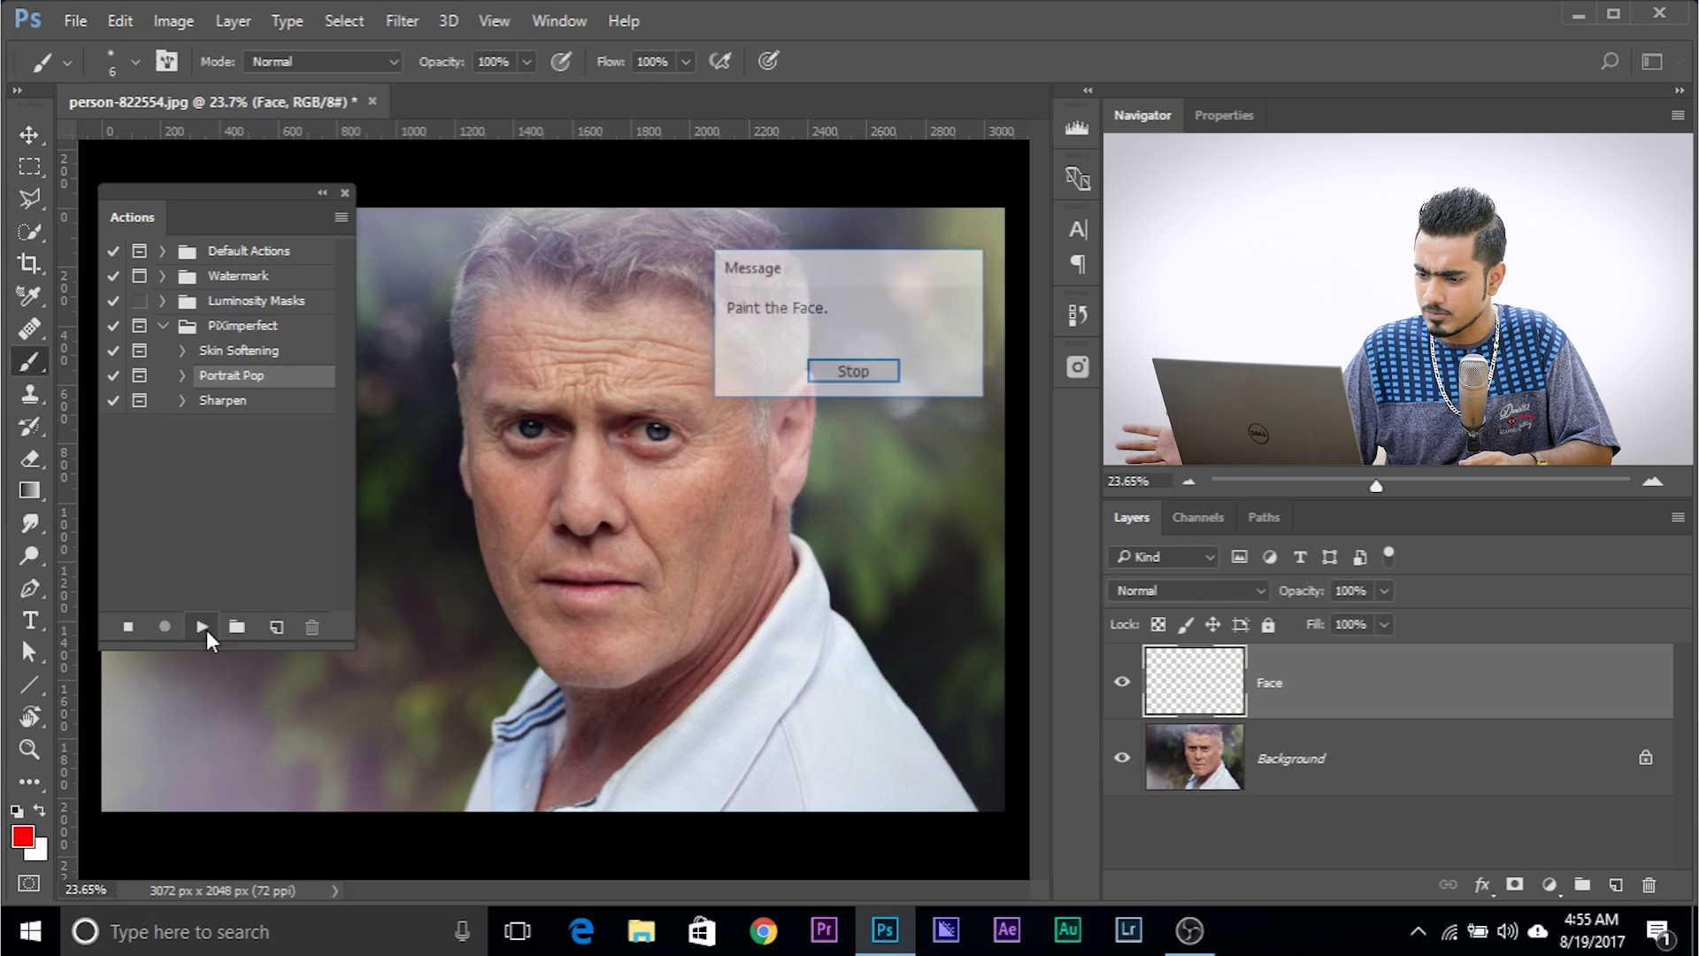
{"action": "mouse_move", "coordinate": [764, 267]}
{"action": "left_mouse_down"}
{"action": "mouse_move", "coordinate": [673, 257]}
{"action": "mouse_move", "coordinate": [418, 334]}
{"action": "left_mouse_up"}
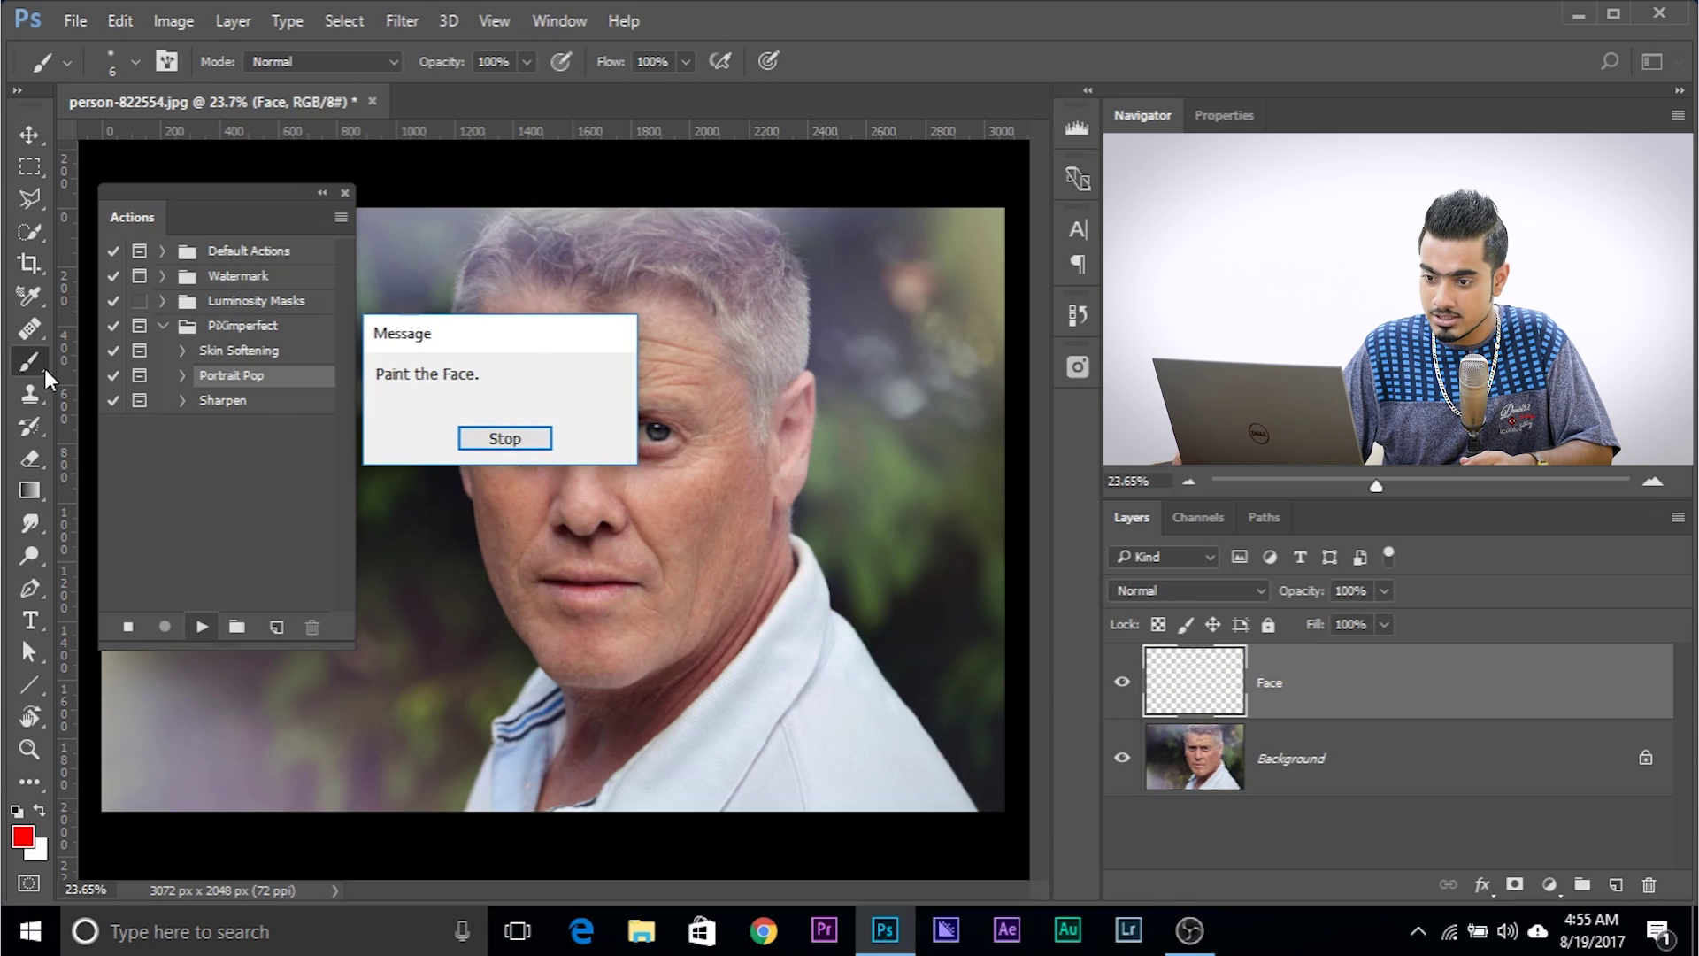
{"action": "left_click", "coordinate": [494, 439]}
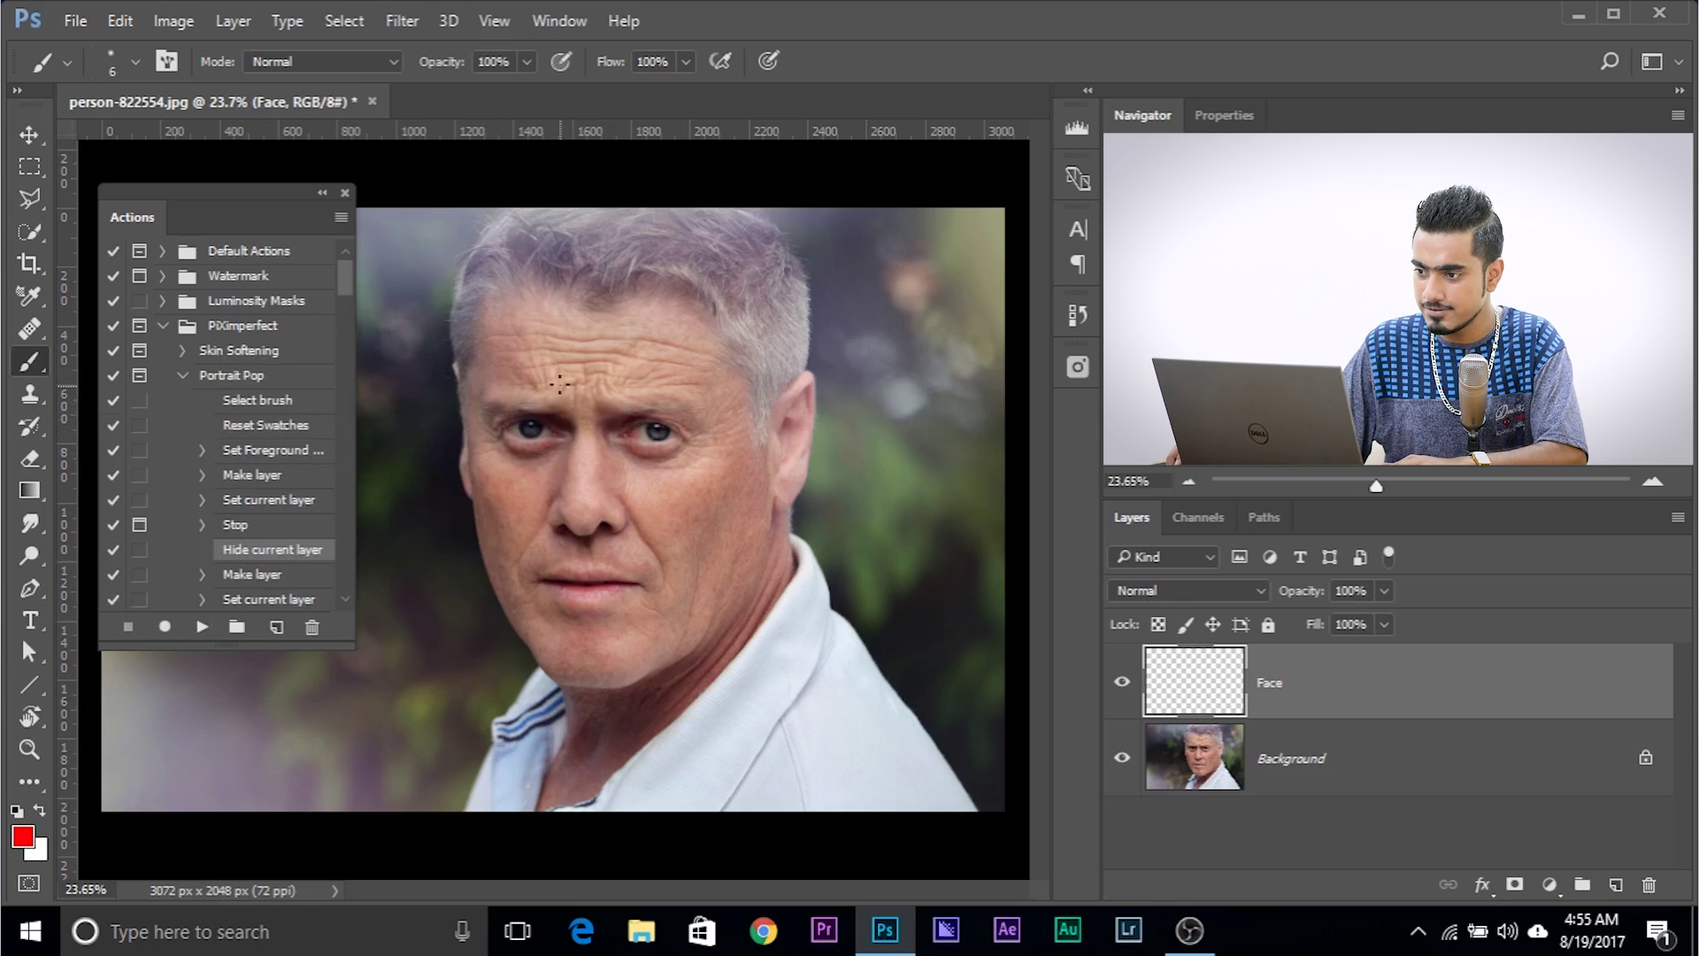
Paint the man's whole face red on the Face layer with a large soft brush, then switch to the Eraser.
{"action": "left_click_drag", "start_coordinate": [560, 385], "coordinate": [618, 388], "text": "alt"}
{"action": "mouse_move", "coordinate": [592, 257]}
{"action": "left_mouse_down", "text": "alt"}
{"action": "mouse_move", "coordinate": [525, 384]}
{"action": "mouse_move", "coordinate": [531, 480]}
{"action": "mouse_move", "coordinate": [546, 562]}
{"action": "mouse_move", "coordinate": [586, 625]}
{"action": "mouse_move", "coordinate": [613, 634]}
{"action": "mouse_move", "coordinate": [682, 554]}
{"action": "mouse_move", "coordinate": [693, 450]}
{"action": "mouse_move", "coordinate": [670, 347]}
{"action": "mouse_move", "coordinate": [625, 290]}
{"action": "mouse_move", "coordinate": [596, 292]}
{"action": "mouse_move", "coordinate": [568, 350]}
{"action": "mouse_move", "coordinate": [565, 448]}
{"action": "mouse_move", "coordinate": [606, 490]}
{"action": "mouse_move", "coordinate": [611, 551]}
{"action": "mouse_move", "coordinate": [604, 501]}
{"action": "left_mouse_up", "text": "alt"}
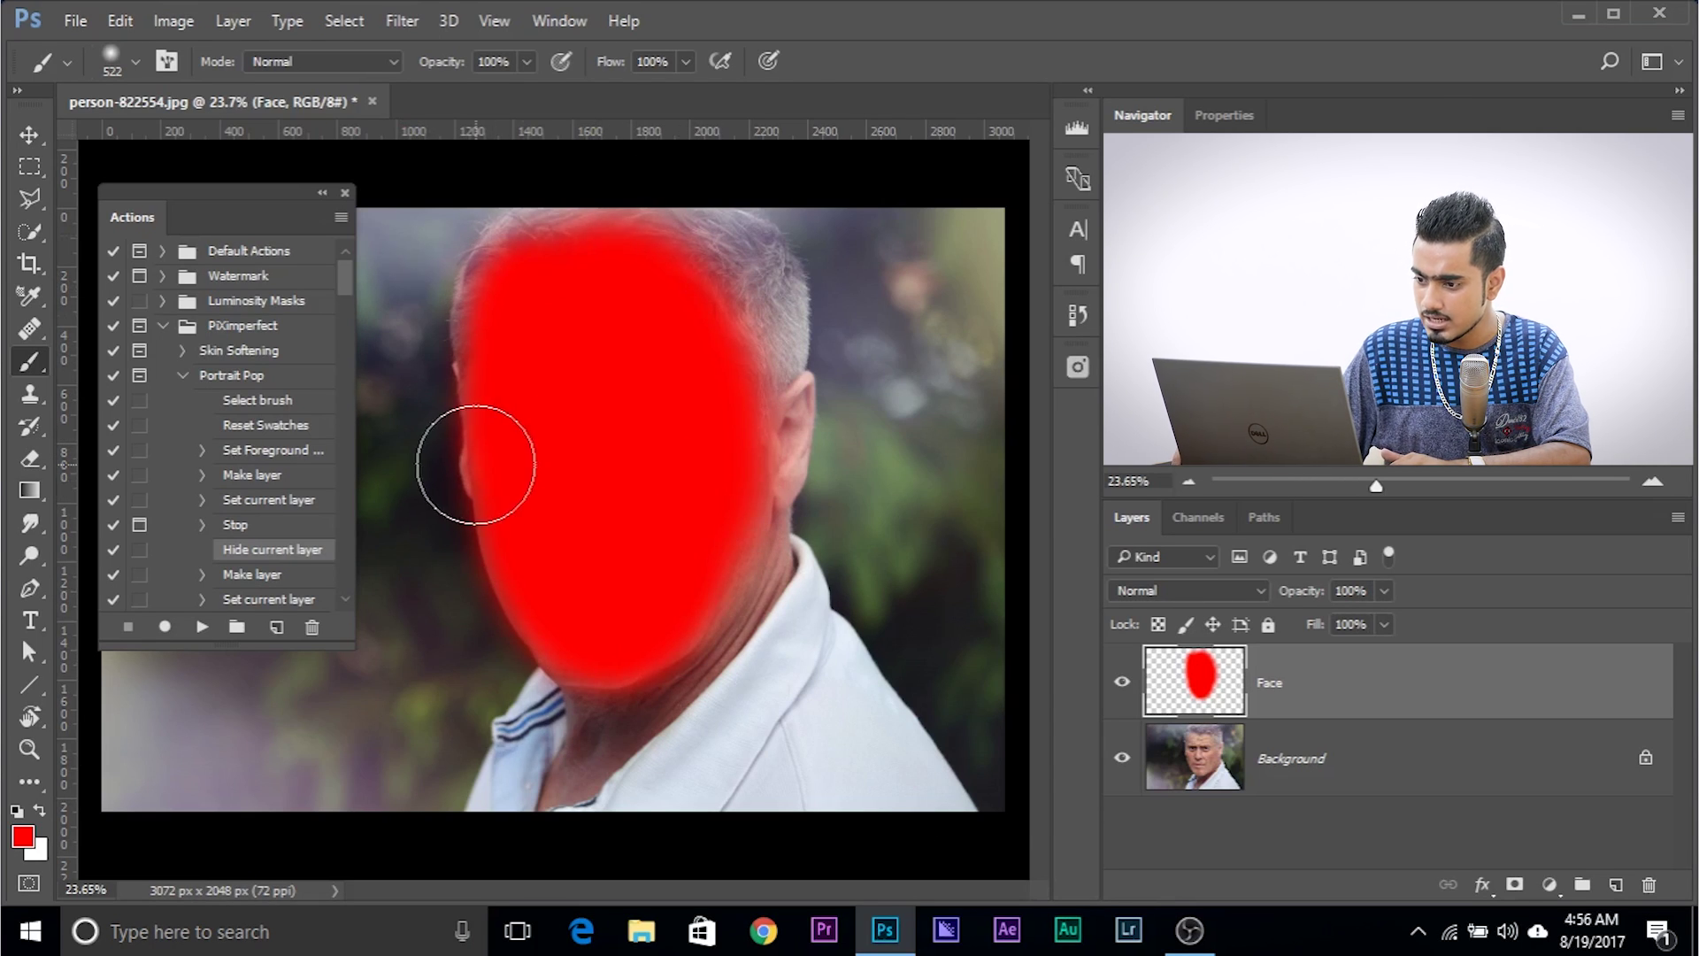
{"action": "left_click_drag", "start_coordinate": [474, 464], "coordinate": [455, 465]}
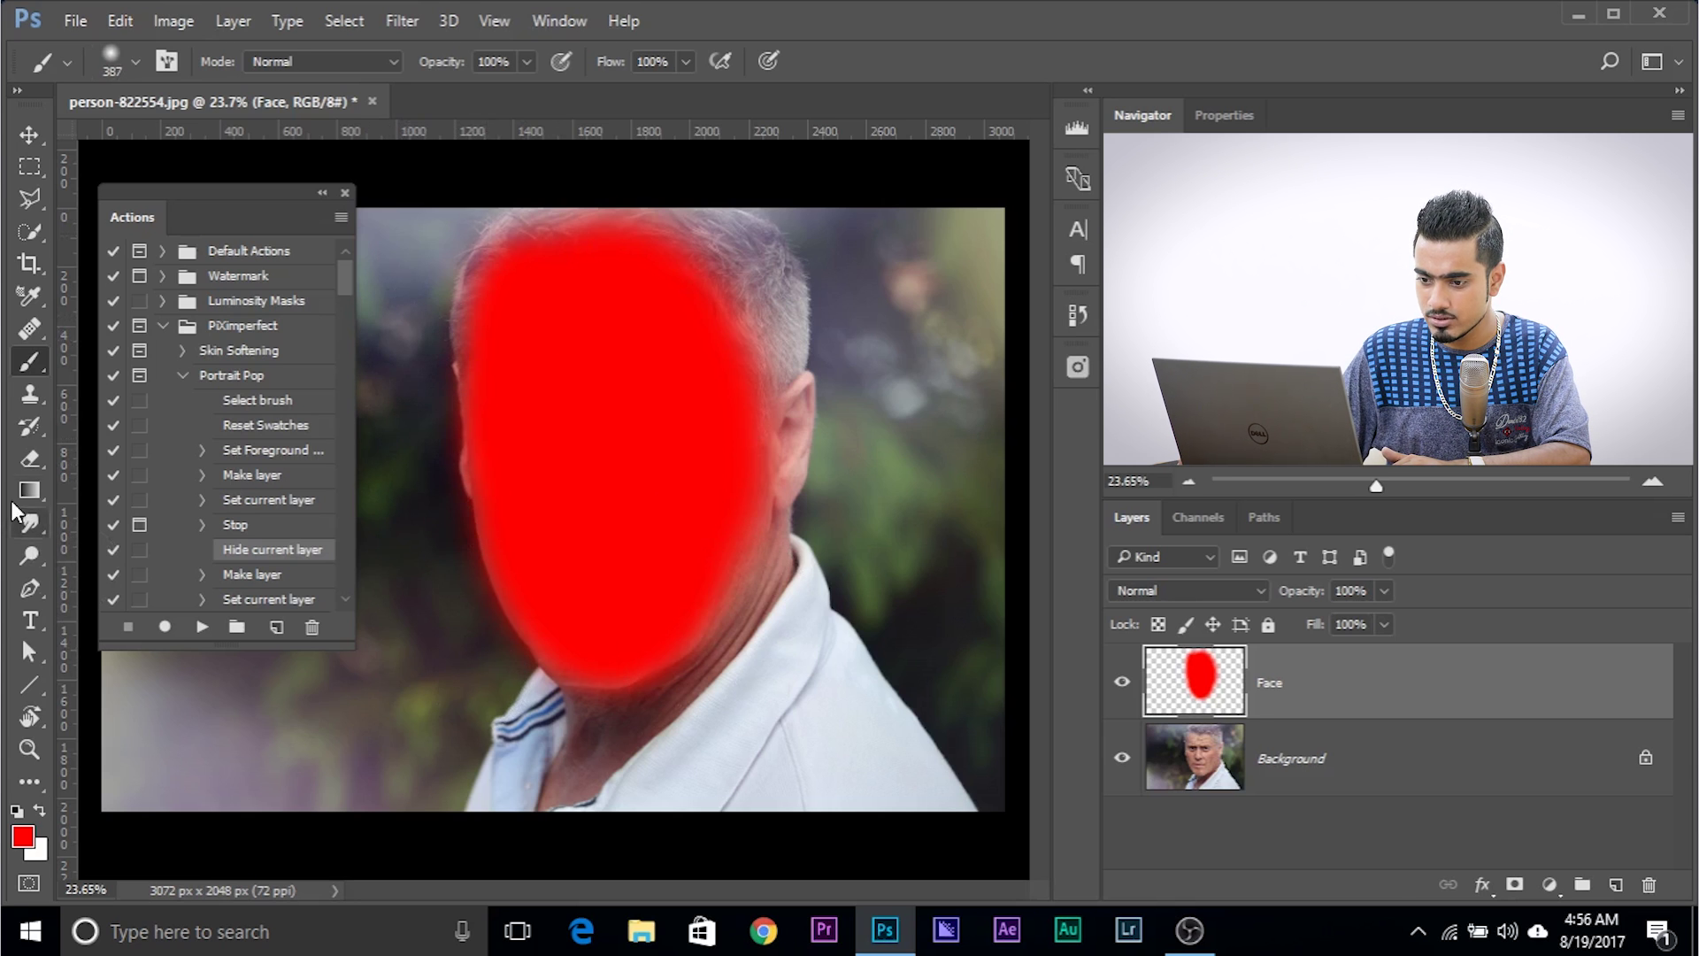
{"action": "left_click", "coordinate": [29, 458]}
{"action": "left_click_drag", "start_coordinate": [411, 446], "coordinate": [474, 446]}
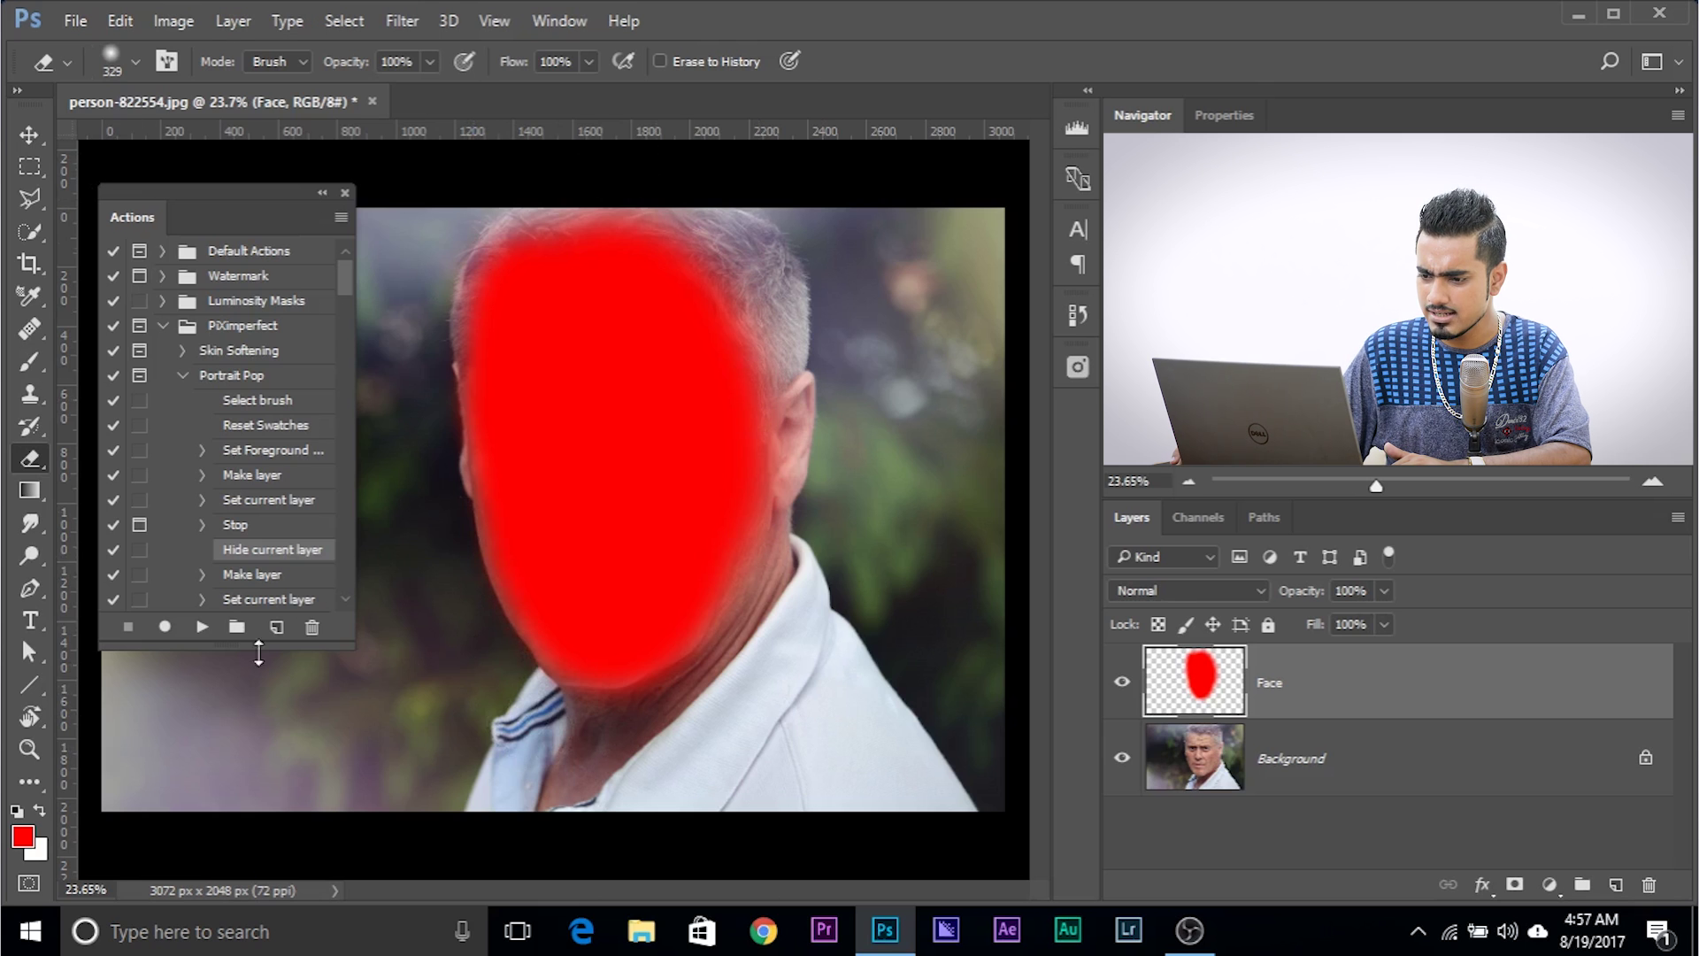
Resume the Portrait Pop action and stop it at the prompt to paint the features.
{"action": "left_click", "coordinate": [202, 628]}
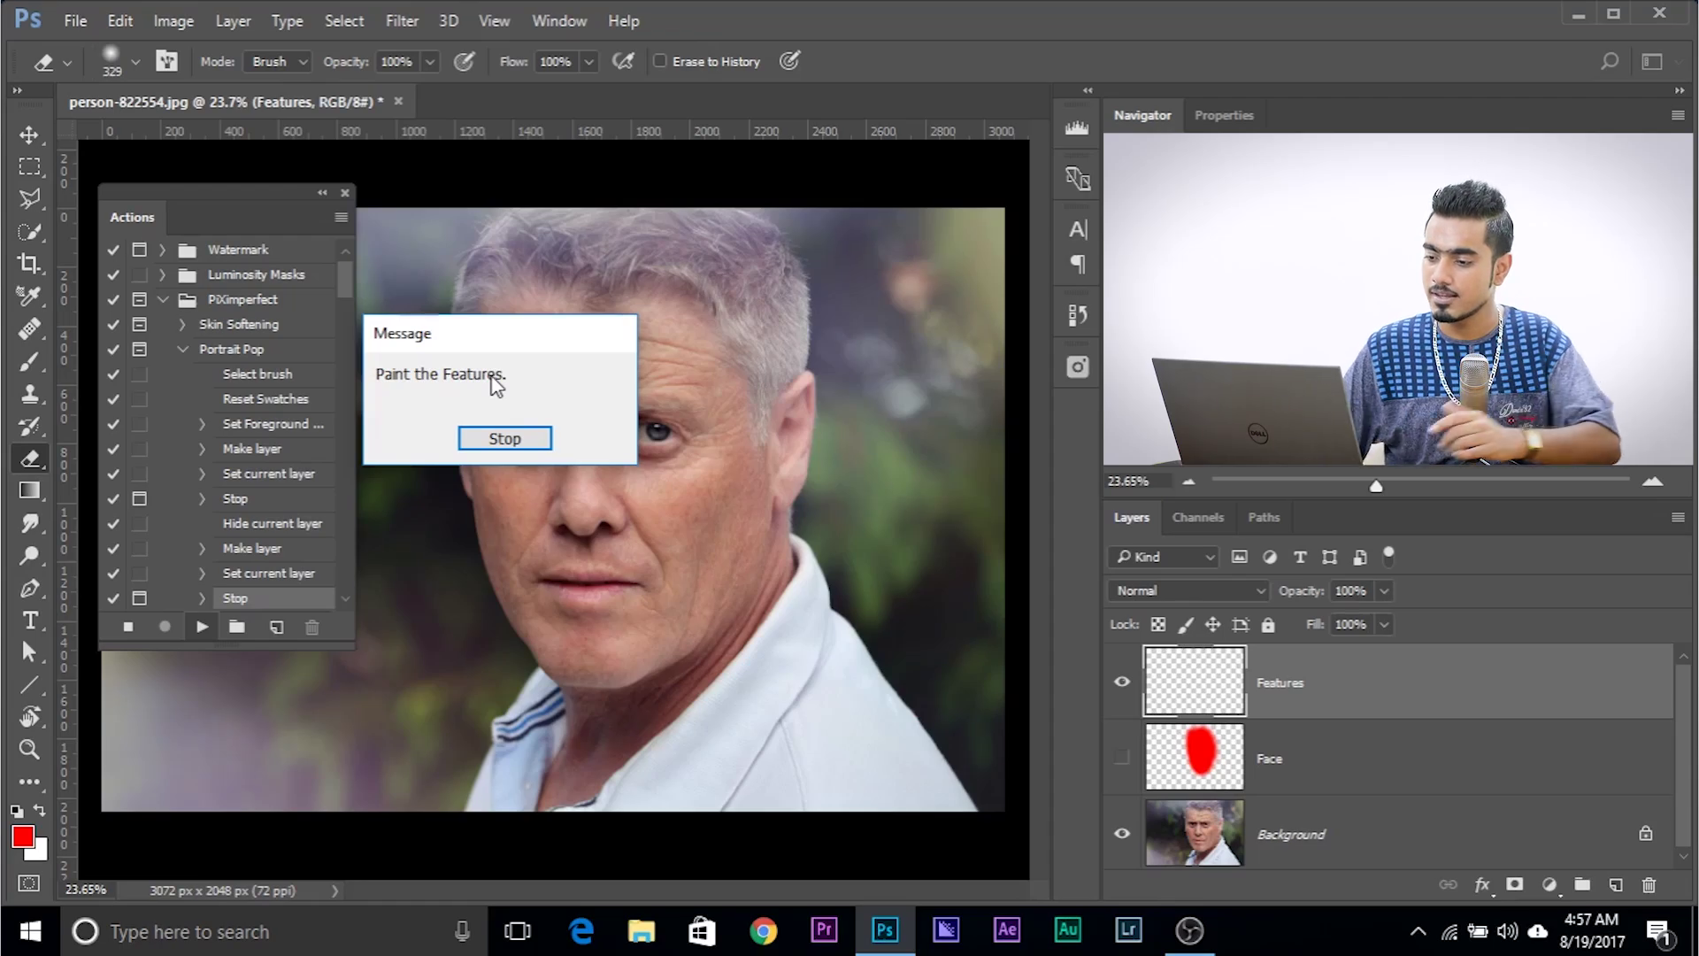
{"action": "left_click", "coordinate": [505, 438]}
Set the Eraser's flow to 20% and reduce its size to about 295 px.
{"action": "left_click_drag", "start_coordinate": [498, 425], "coordinate": [522, 428]}
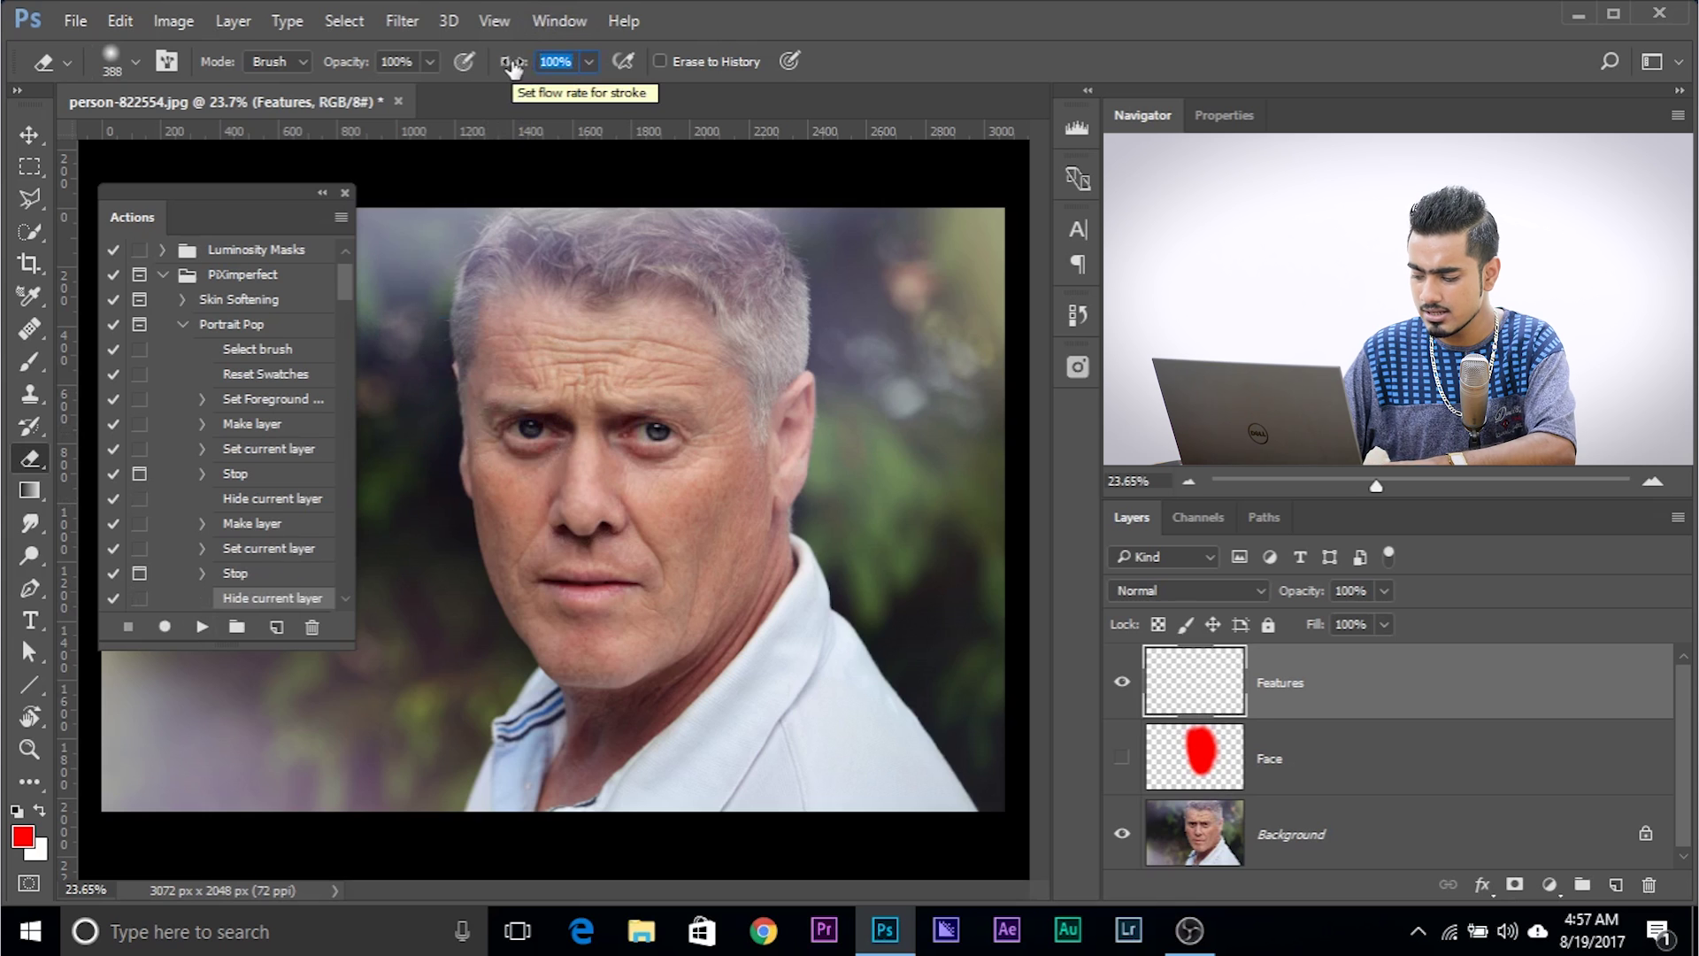
{"action": "type", "text": "20"}
{"action": "key", "text": "Return"}
{"action": "left_click_drag", "start_coordinate": [646, 476], "coordinate": [635, 438]}
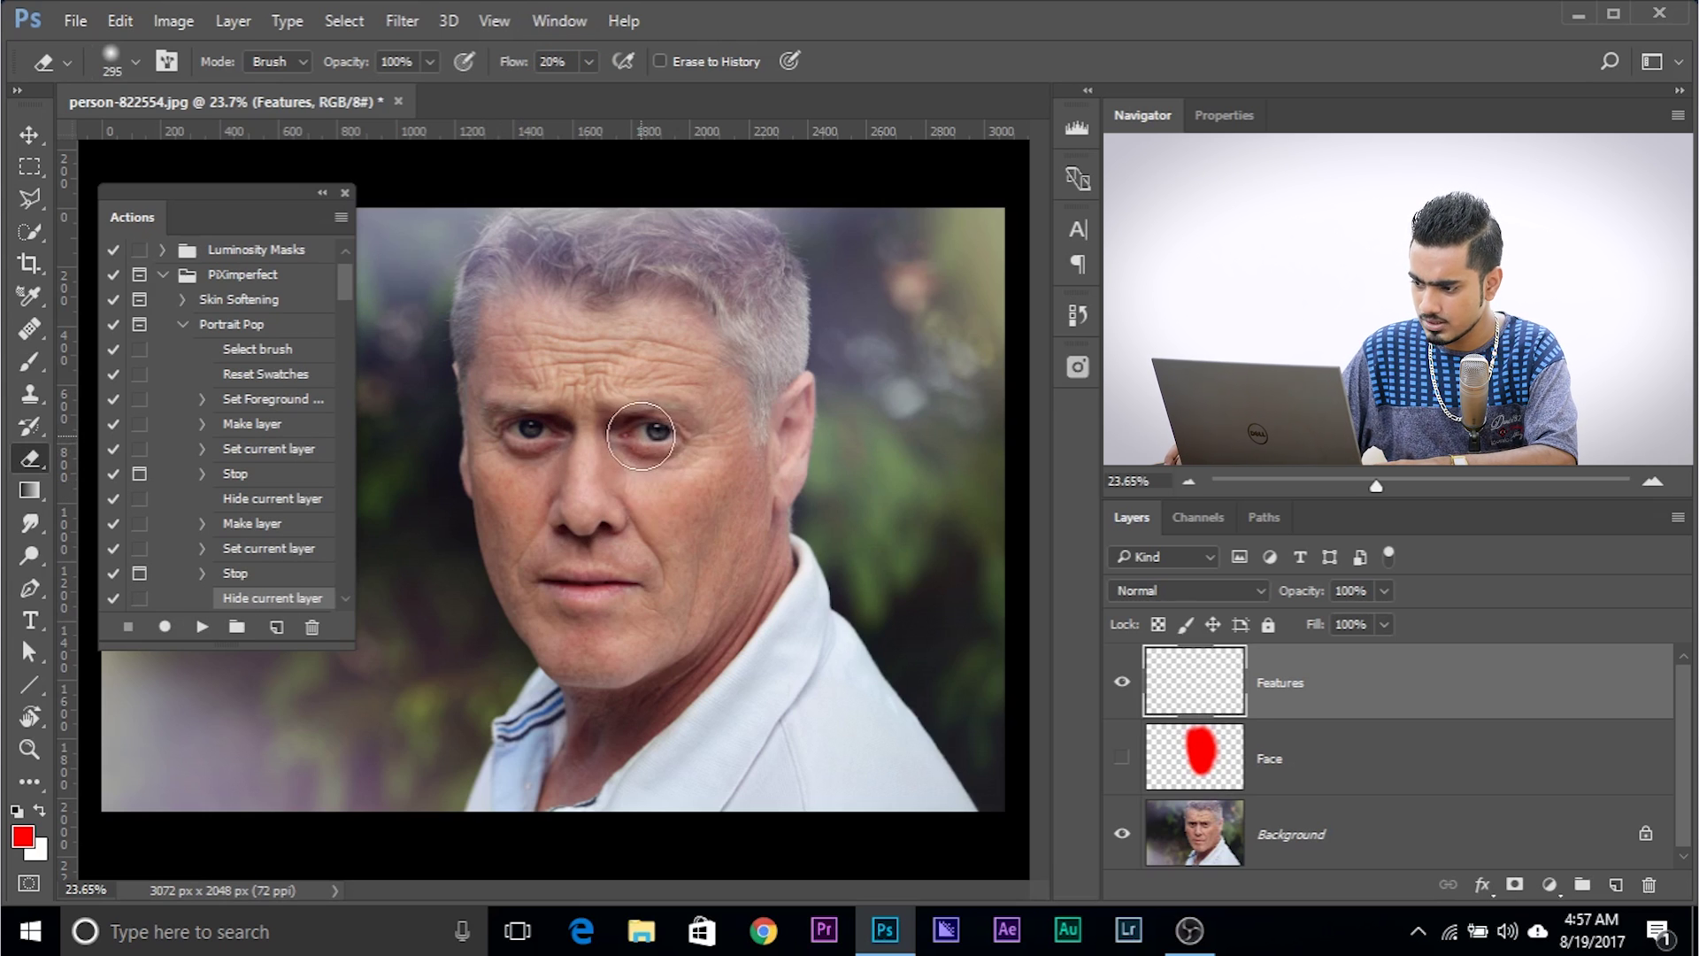
Paint the eyes, nose and mouth red on the Features layer with a soft brush at 20% flow, undoing the first full-flow stroke.
{"action": "left_click", "coordinate": [28, 360]}
{"action": "left_click_drag", "start_coordinate": [640, 431], "coordinate": [645, 433]}
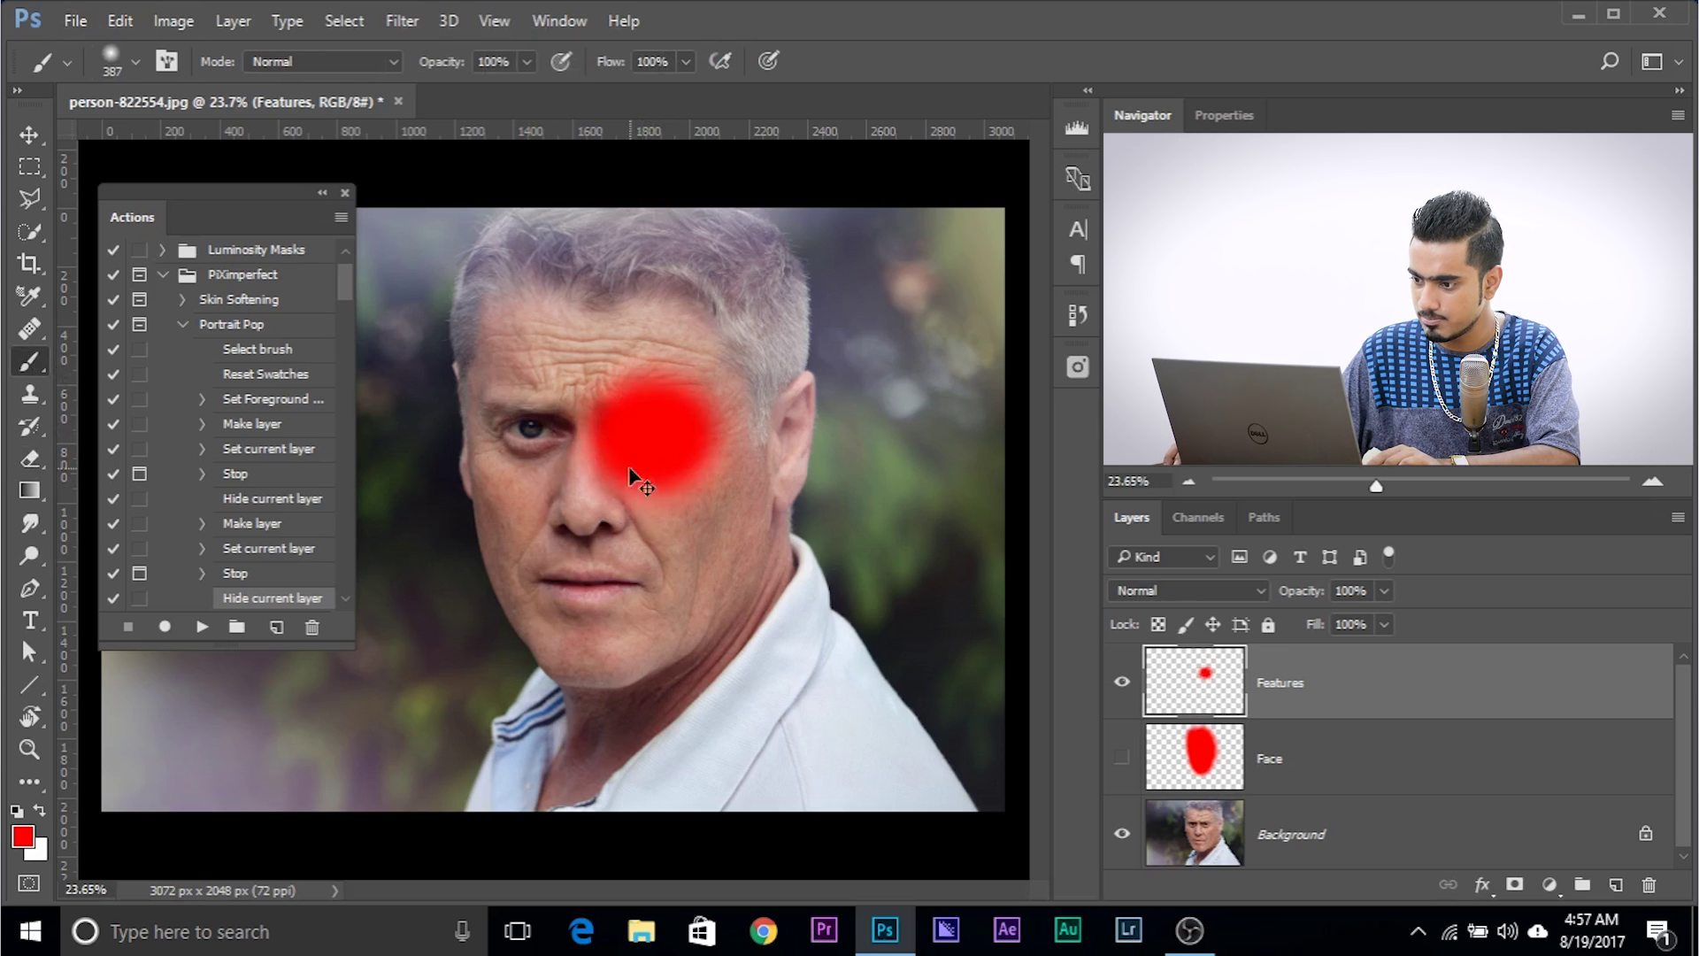
{"action": "key", "text": "ctrl+z"}
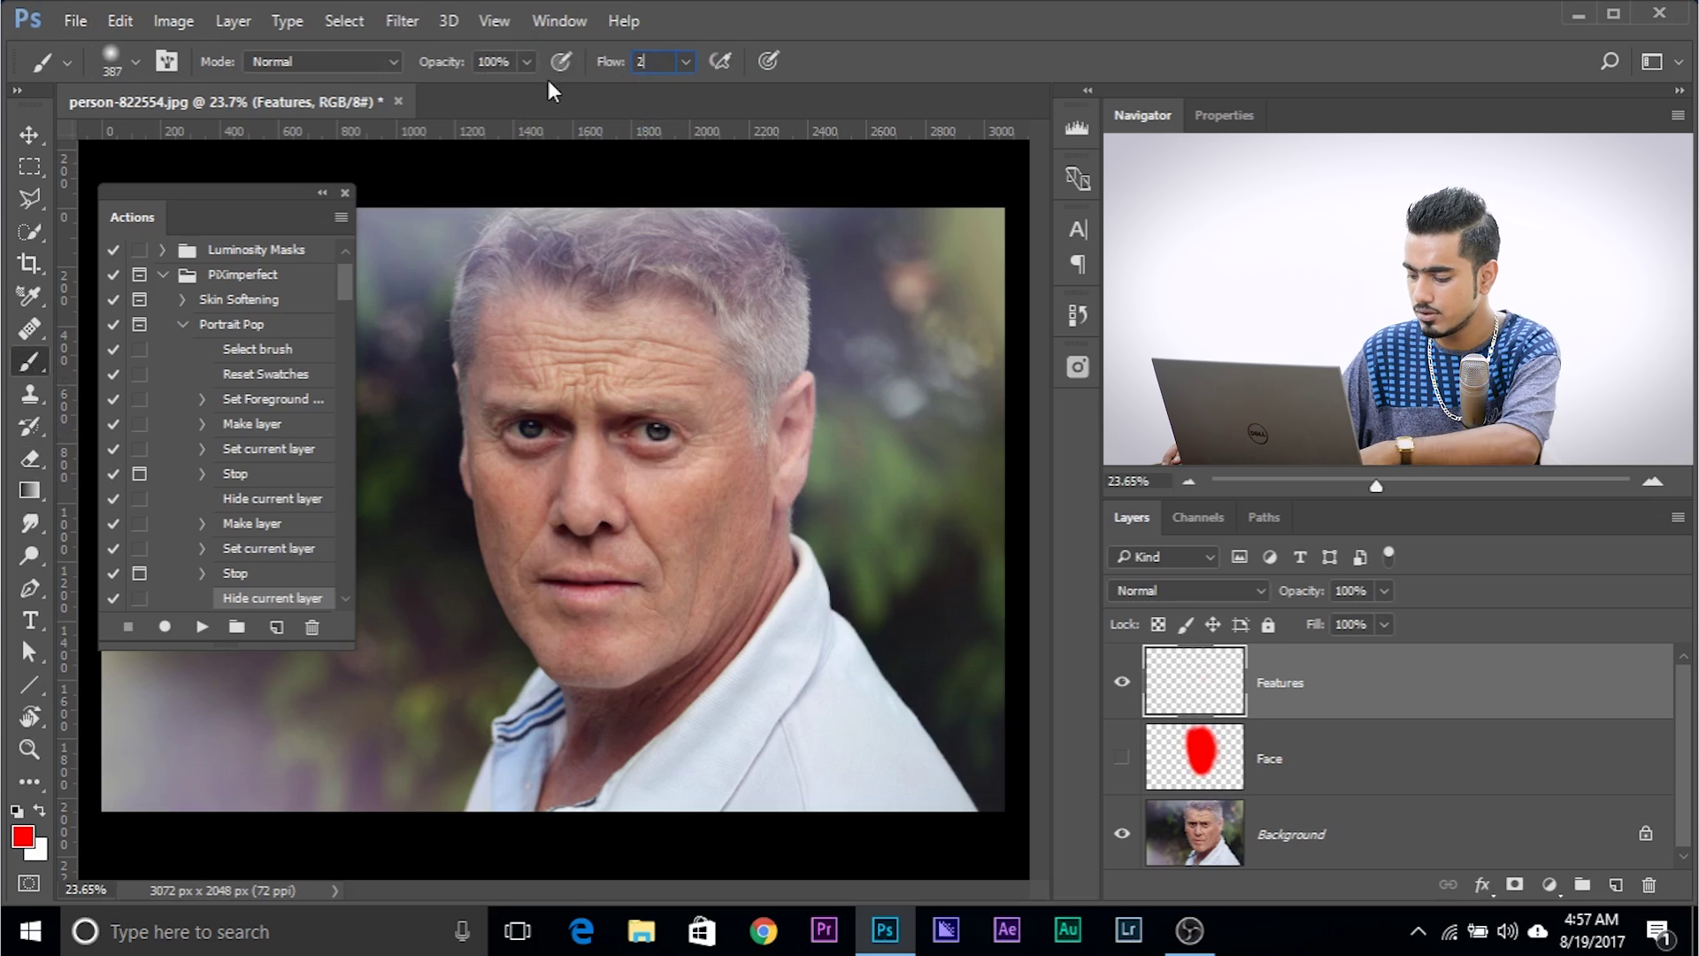
{"action": "mouse_move", "coordinate": [645, 431]}
{"action": "left_mouse_down"}
{"action": "mouse_move", "coordinate": [514, 431]}
{"action": "mouse_move", "coordinate": [589, 444]}
{"action": "mouse_move", "coordinate": [575, 474]}
{"action": "mouse_move", "coordinate": [576, 435]}
{"action": "mouse_move", "coordinate": [576, 481]}
{"action": "left_mouse_up"}
{"action": "mouse_move", "coordinate": [577, 434]}
{"action": "left_mouse_down"}
{"action": "mouse_move", "coordinate": [582, 536]}
{"action": "mouse_move", "coordinate": [569, 510]}
{"action": "mouse_move", "coordinate": [604, 518]}
{"action": "mouse_move", "coordinate": [569, 584]}
{"action": "mouse_move", "coordinate": [609, 582]}
{"action": "mouse_move", "coordinate": [563, 576]}
{"action": "mouse_move", "coordinate": [636, 581]}
{"action": "mouse_move", "coordinate": [616, 558]}
{"action": "mouse_move", "coordinate": [624, 584]}
{"action": "mouse_move", "coordinate": [570, 583]}
{"action": "left_mouse_up"}
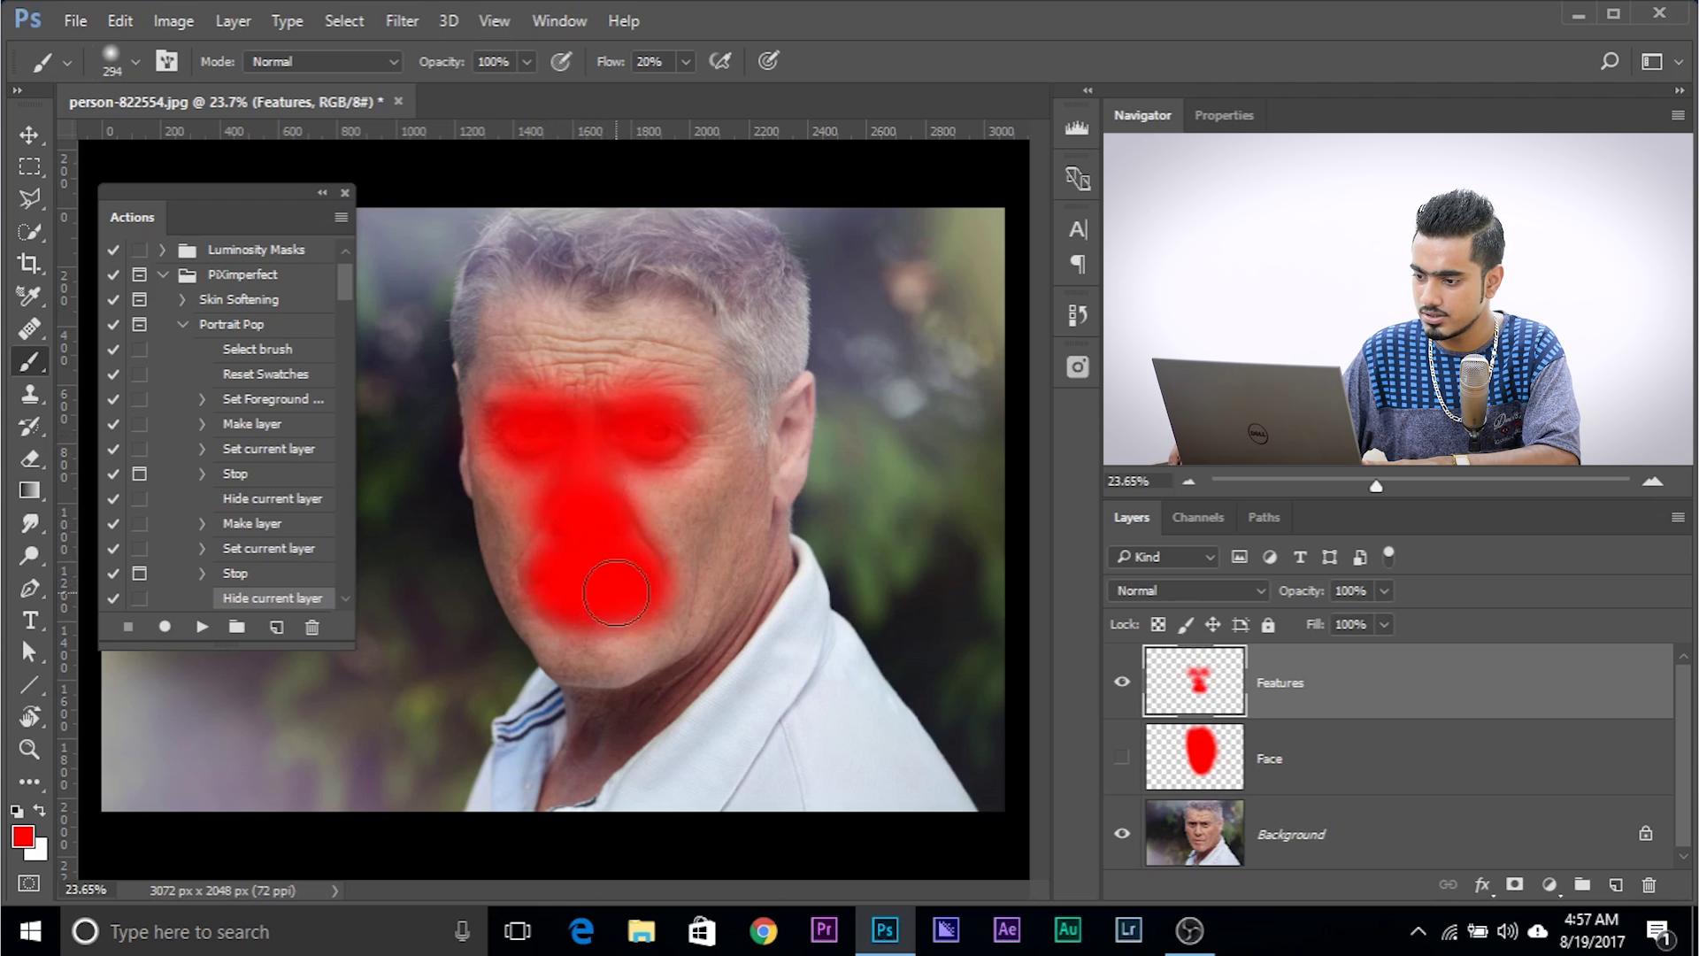
Resume the Portrait Pop action up to the Gaussian Blur of Sharpness Vivid Light and bring the eye and cheek into view at 100%.
{"action": "left_click", "coordinate": [202, 628]}
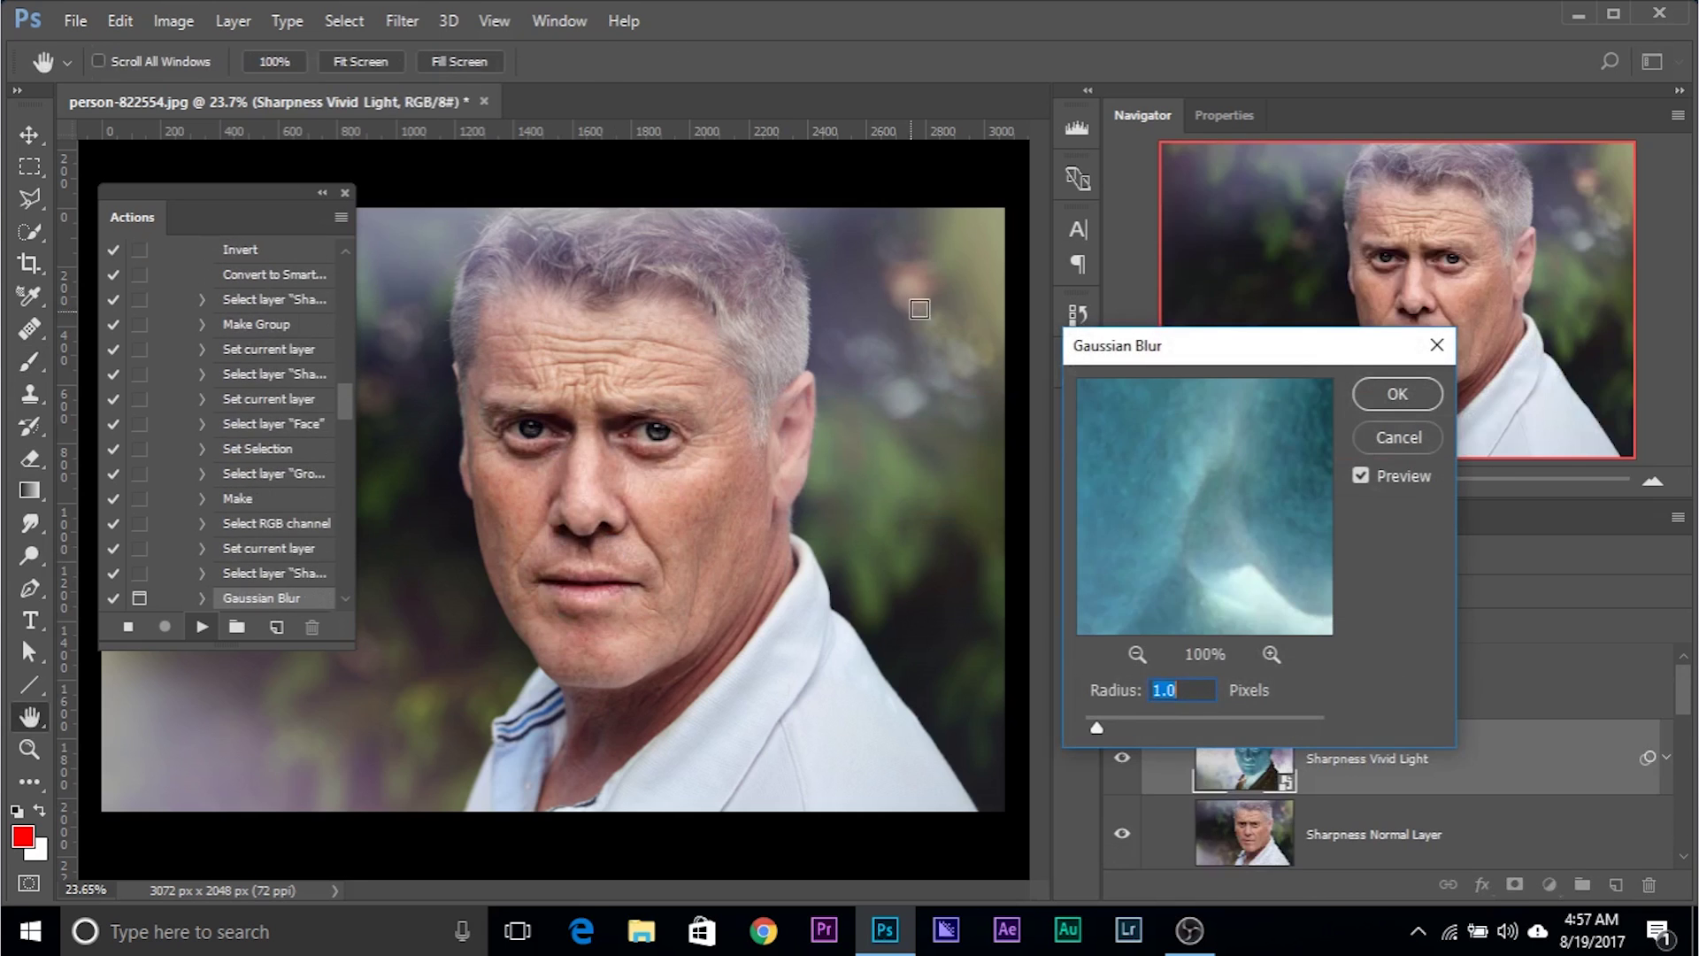
{"action": "left_click_drag", "start_coordinate": [1134, 354], "coordinate": [830, 404]}
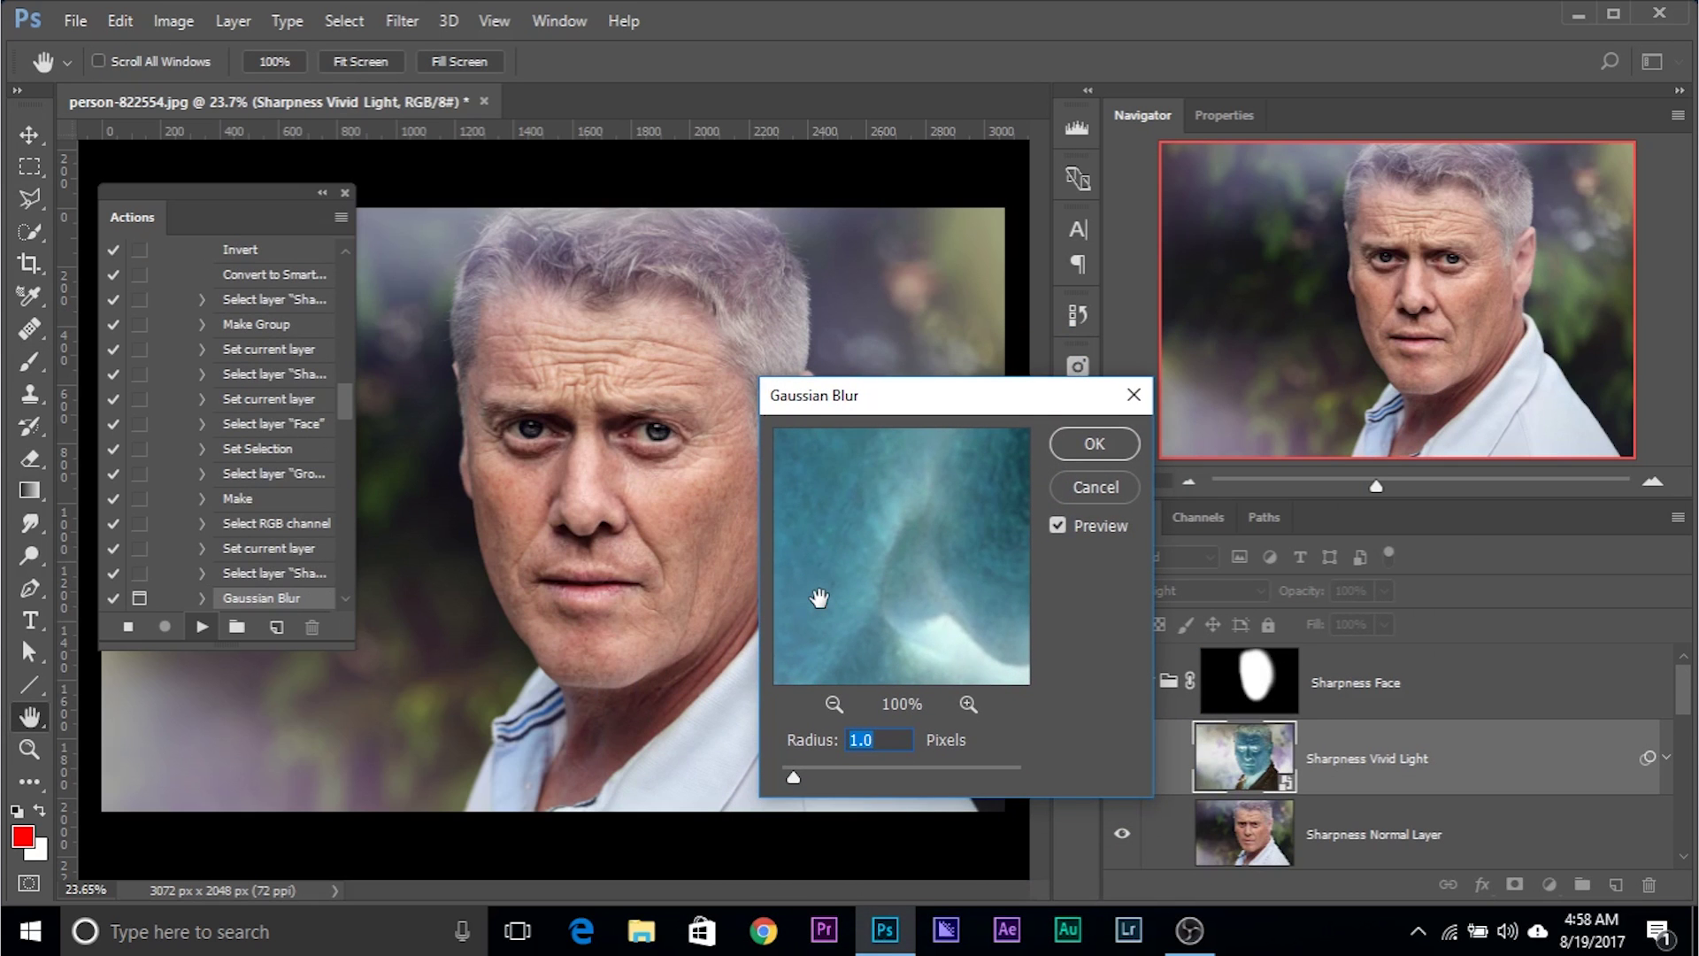
{"action": "key", "text": "ctrl+plus"}
{"action": "key", "text": "ctrl+plus"}
{"action": "key", "text": "ctrl+plus"}
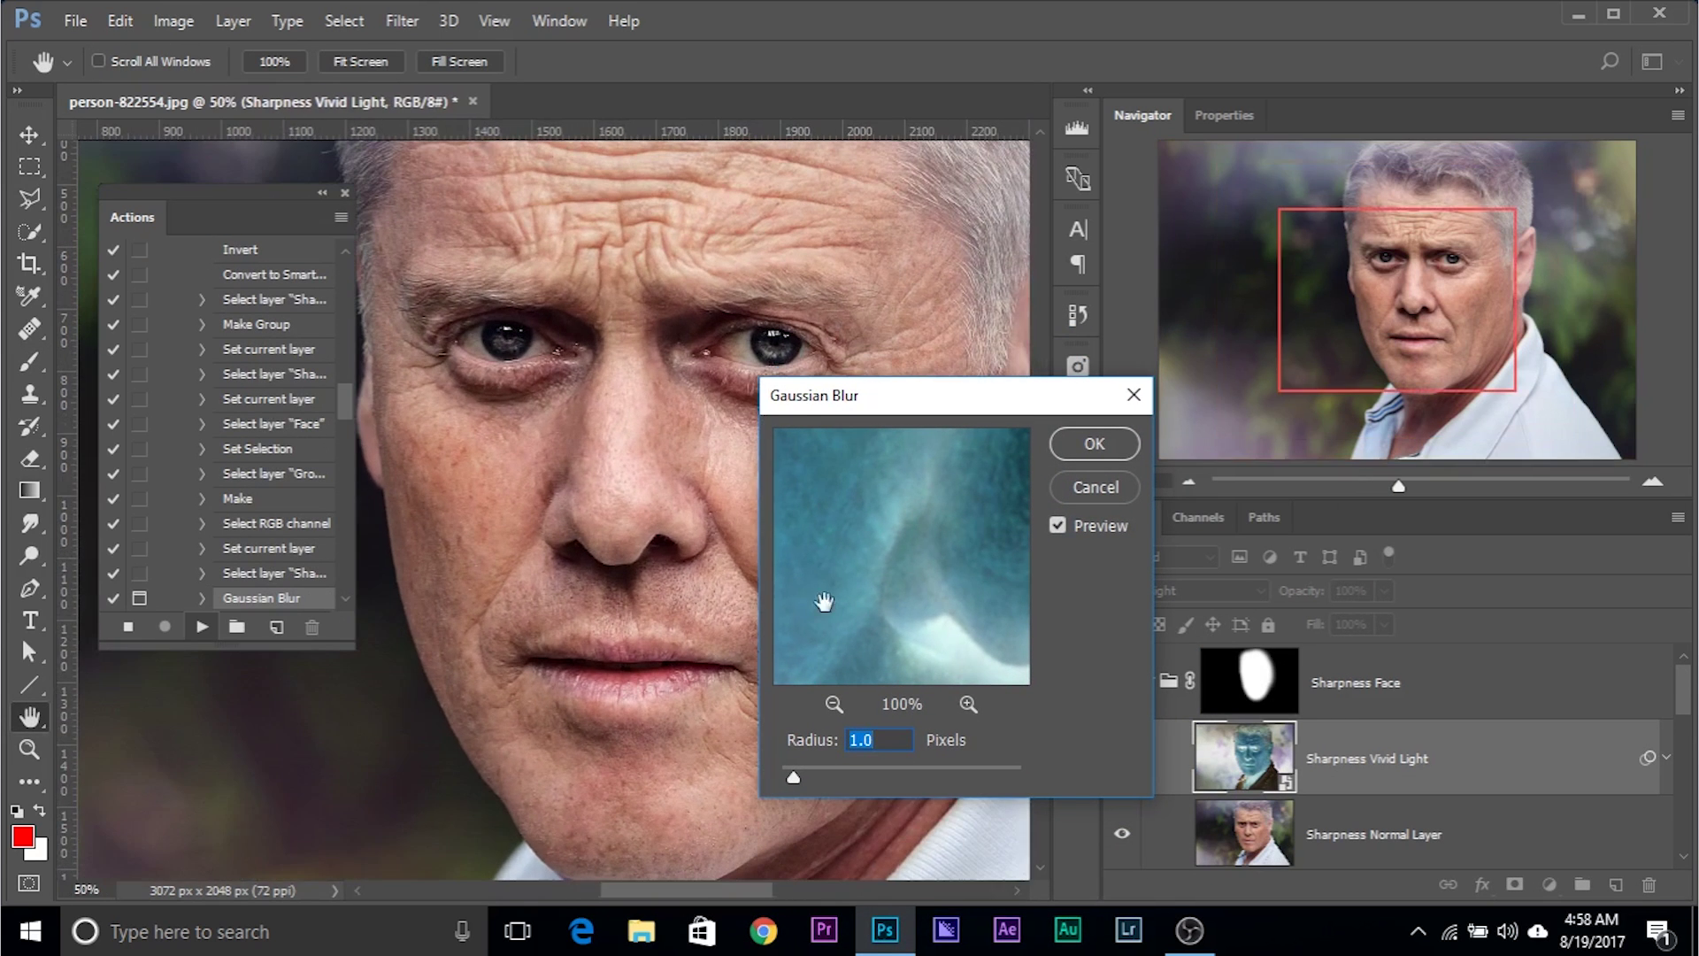
{"action": "key", "text": "ctrl+plus"}
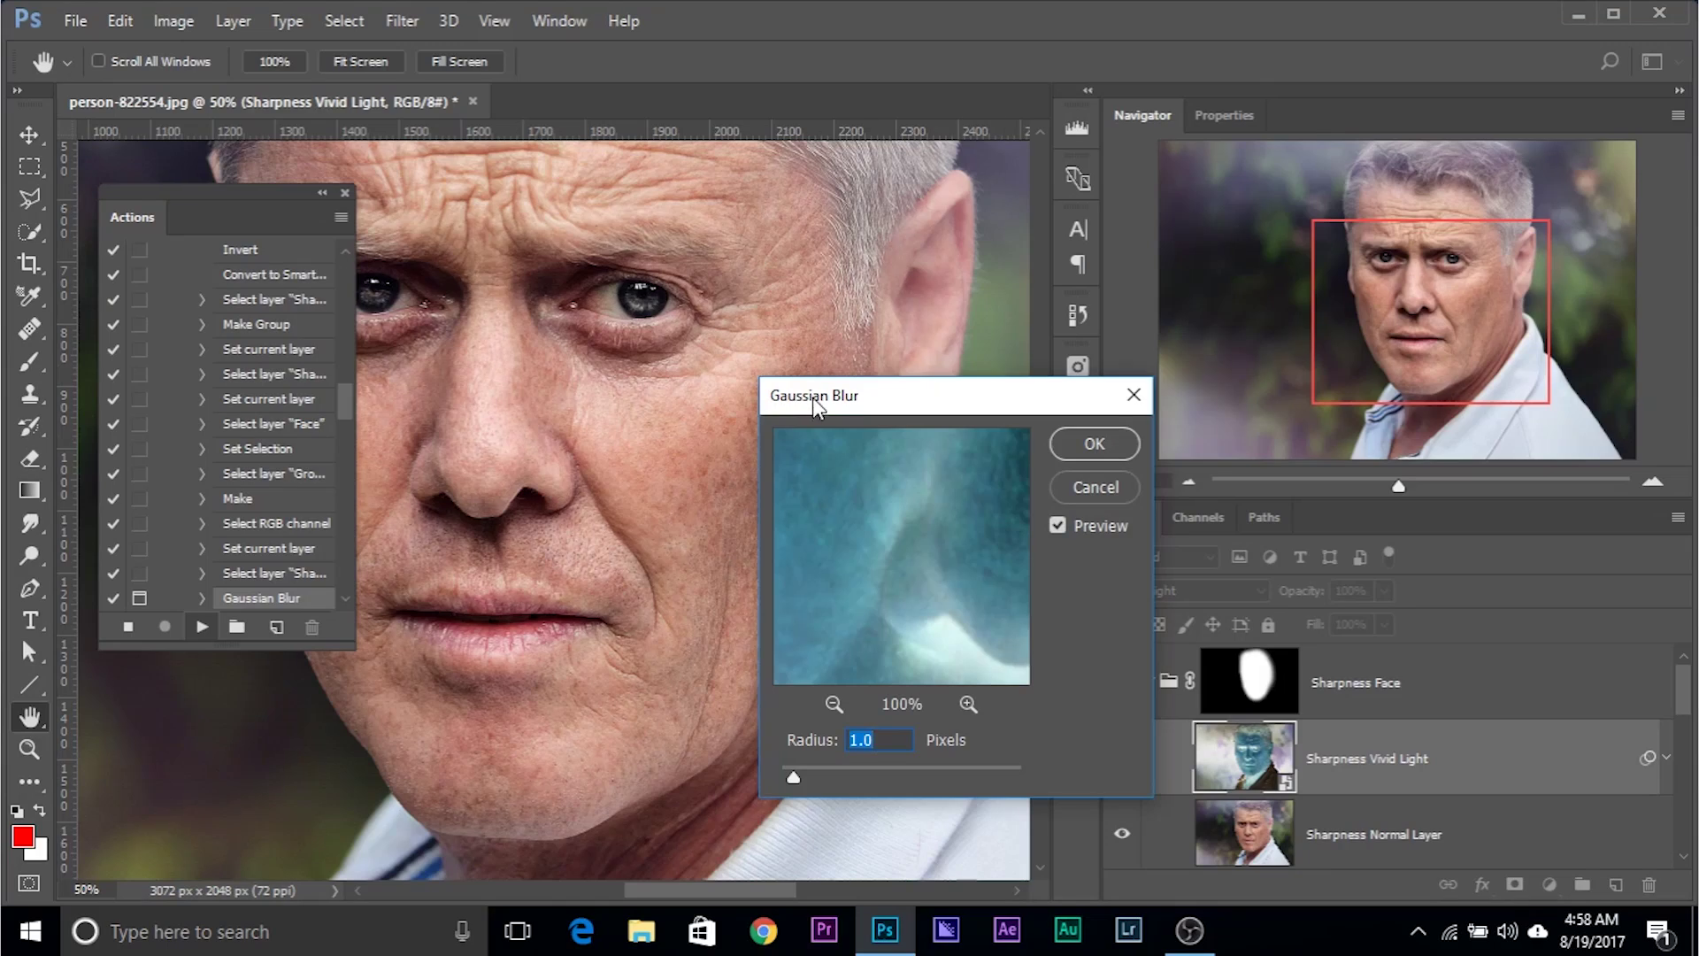
{"action": "left_click_drag", "start_coordinate": [813, 396], "coordinate": [853, 386]}
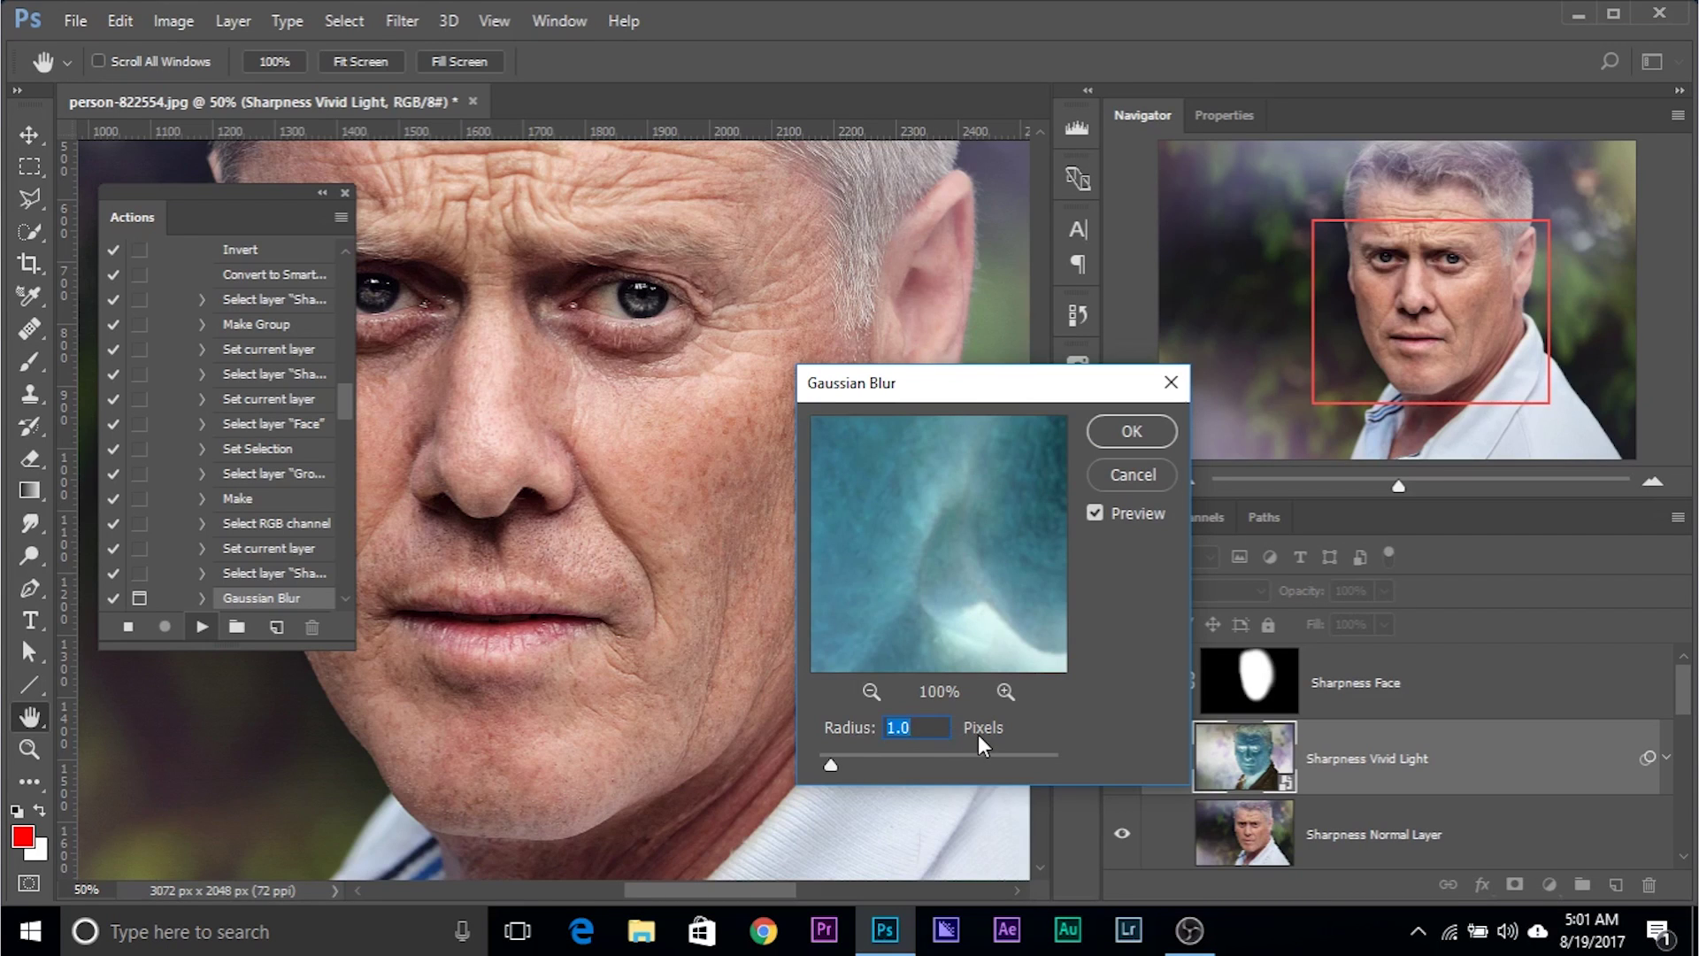
{"action": "key", "text": "ctrl+plus"}
{"action": "key", "text": "ctrl+plus"}
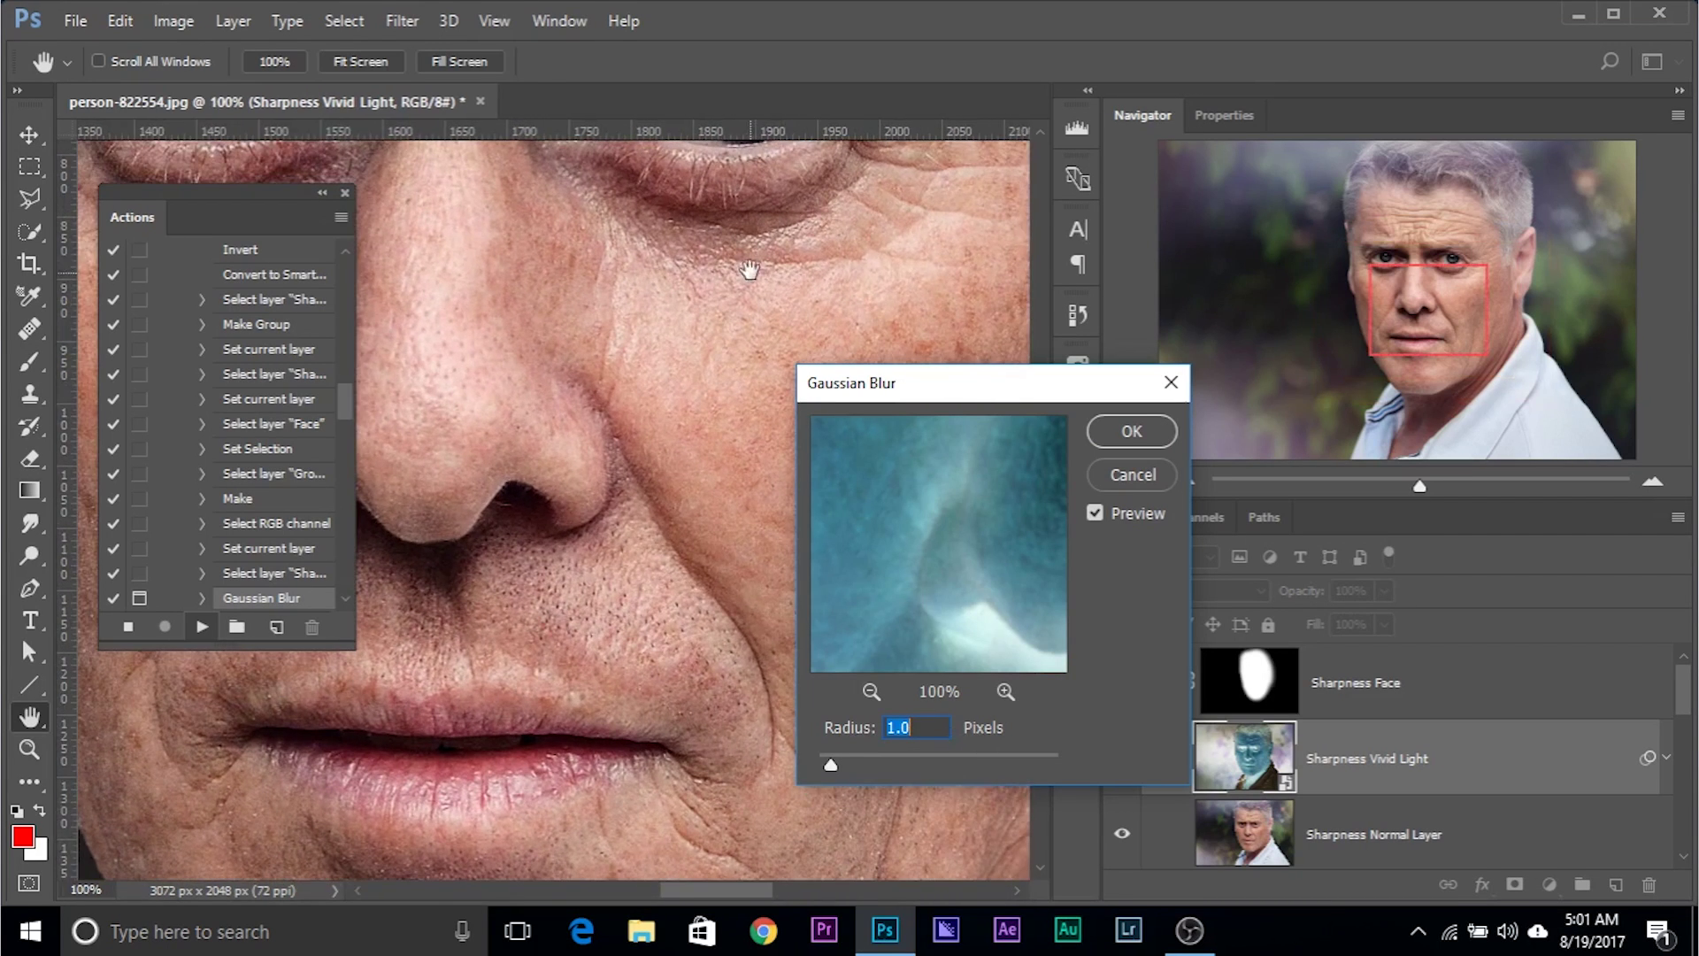
{"action": "left_click_drag", "start_coordinate": [753, 276], "coordinate": [563, 485]}
{"action": "left_click_drag", "start_coordinate": [666, 424], "coordinate": [604, 537]}
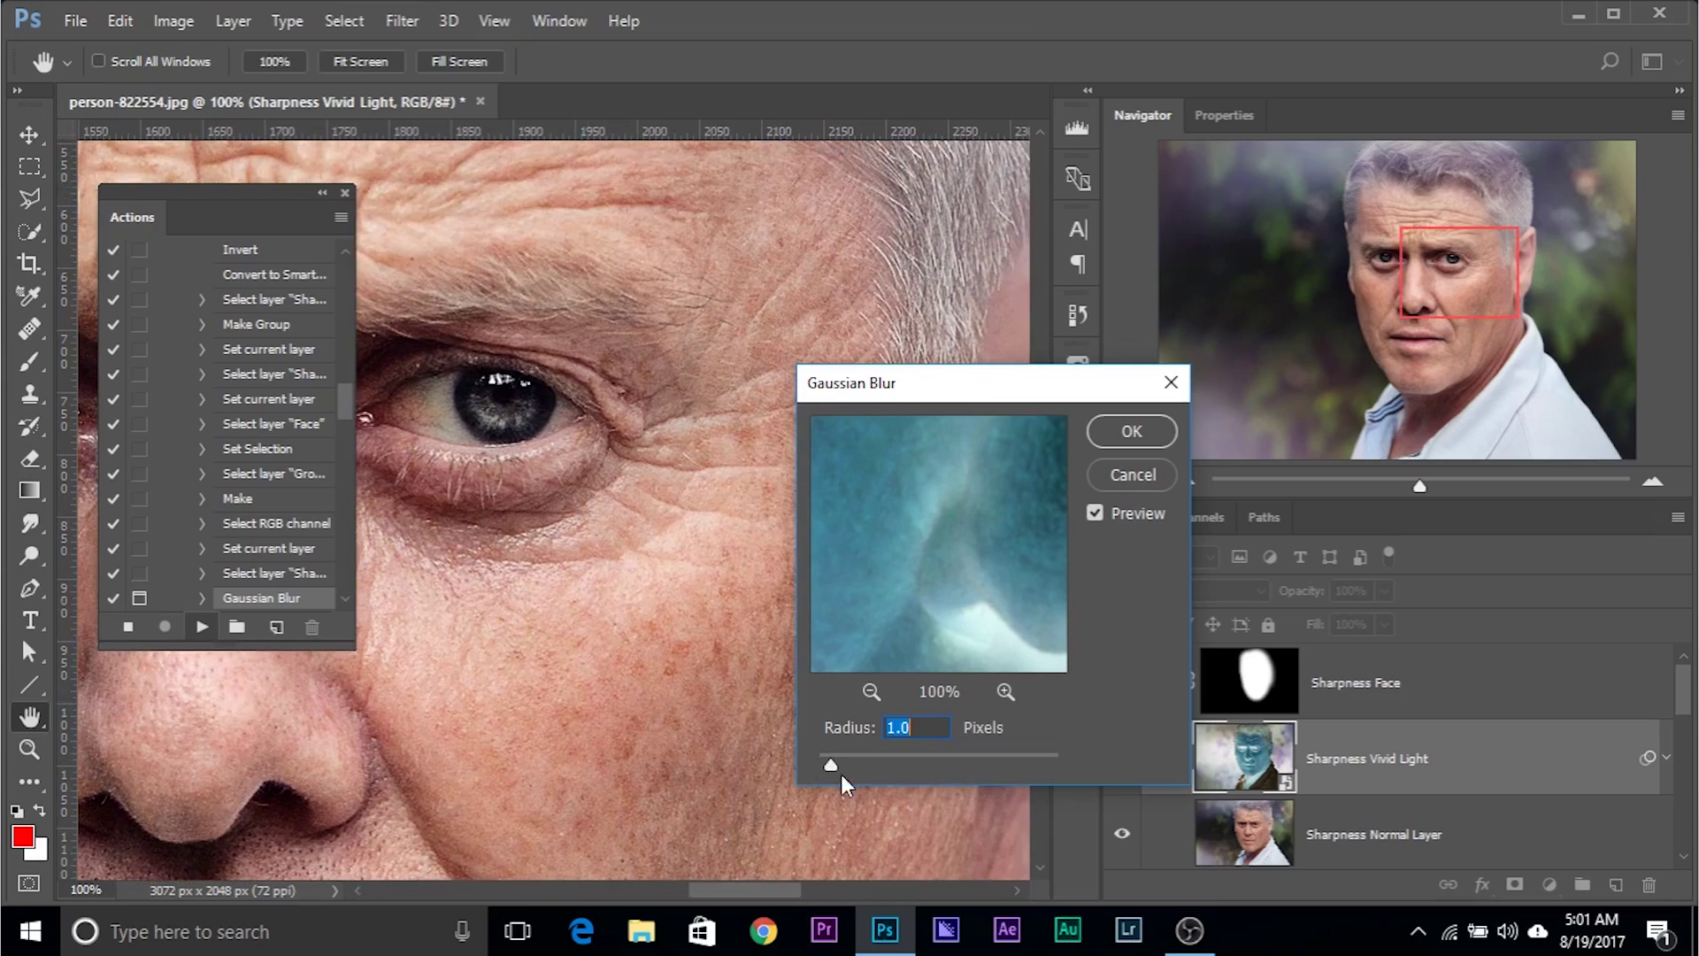
Try Gaussian Blur radii between 0.7 and 64 pixels to compare the sharpening effect on the skin.
{"action": "left_click_drag", "start_coordinate": [864, 759], "coordinate": [868, 759]}
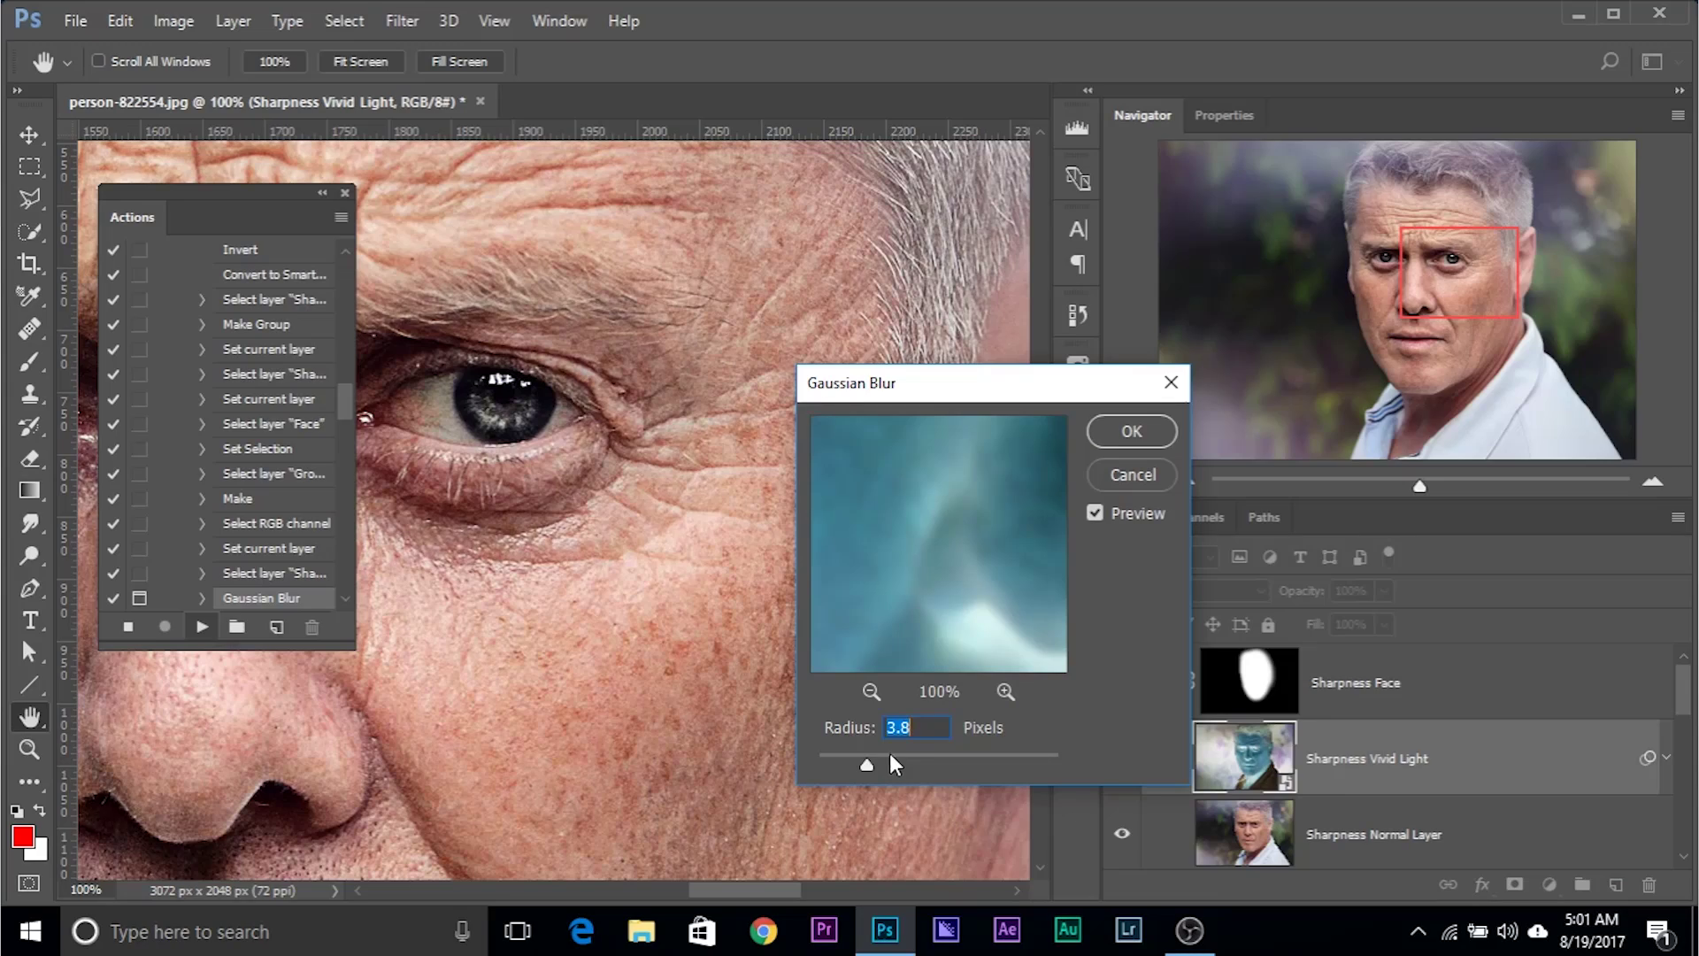
{"action": "left_click", "coordinate": [952, 763]}
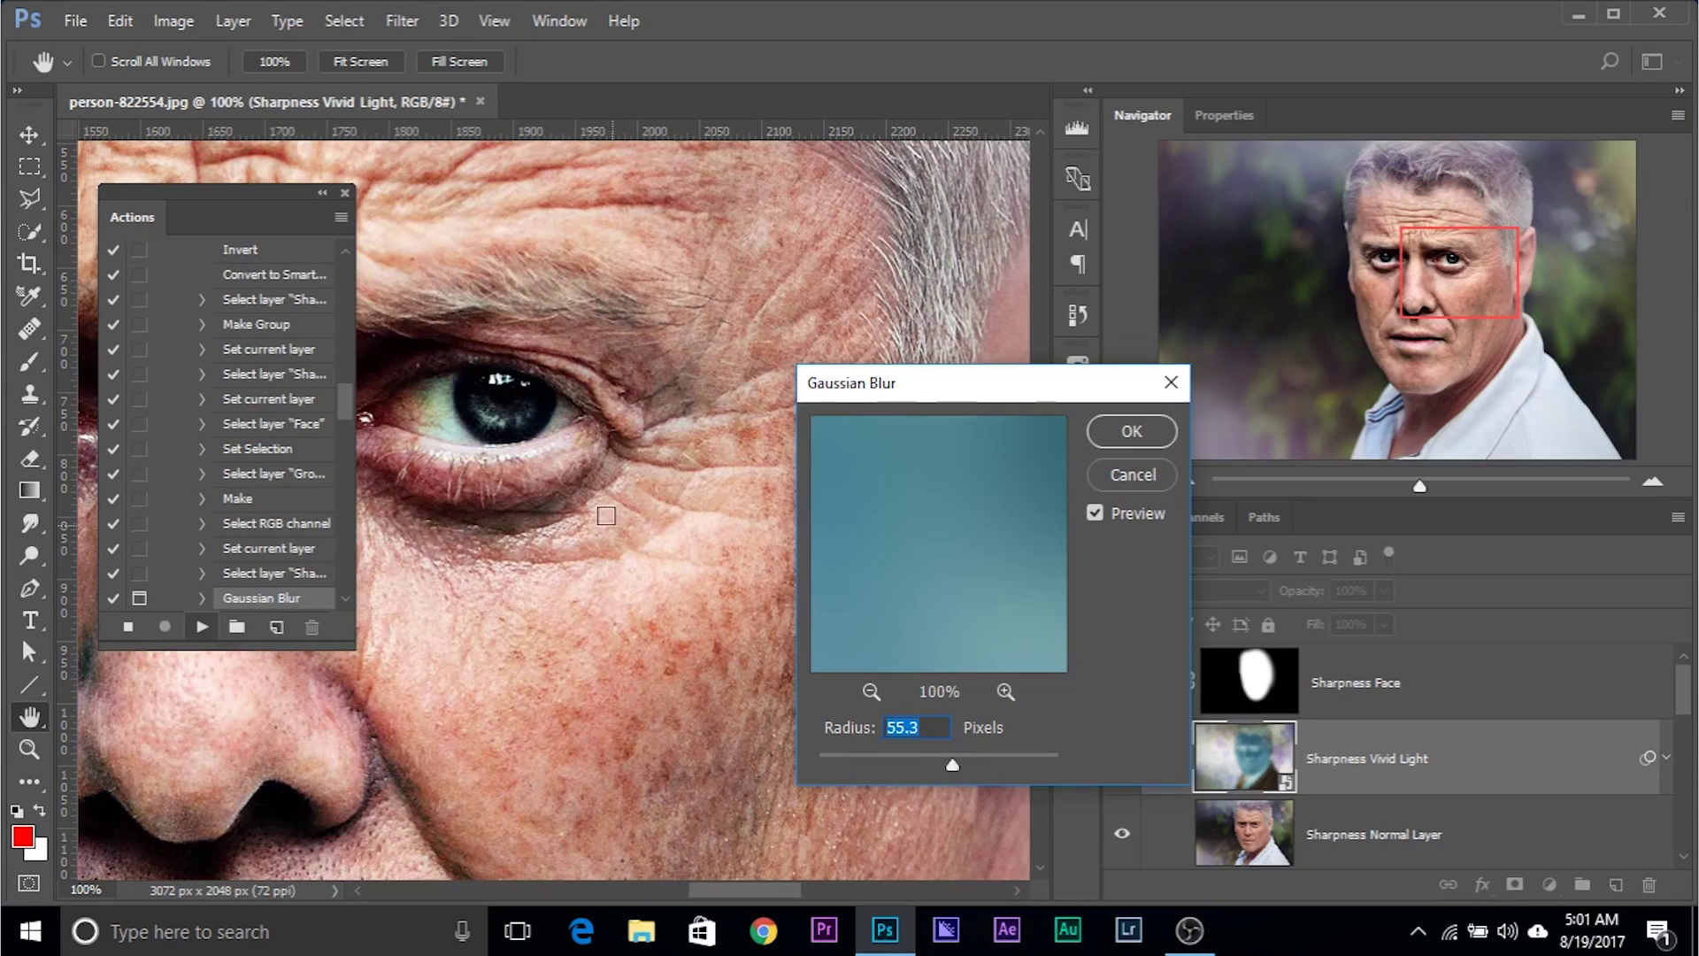
{"action": "left_click_drag", "start_coordinate": [908, 765], "coordinate": [942, 757]}
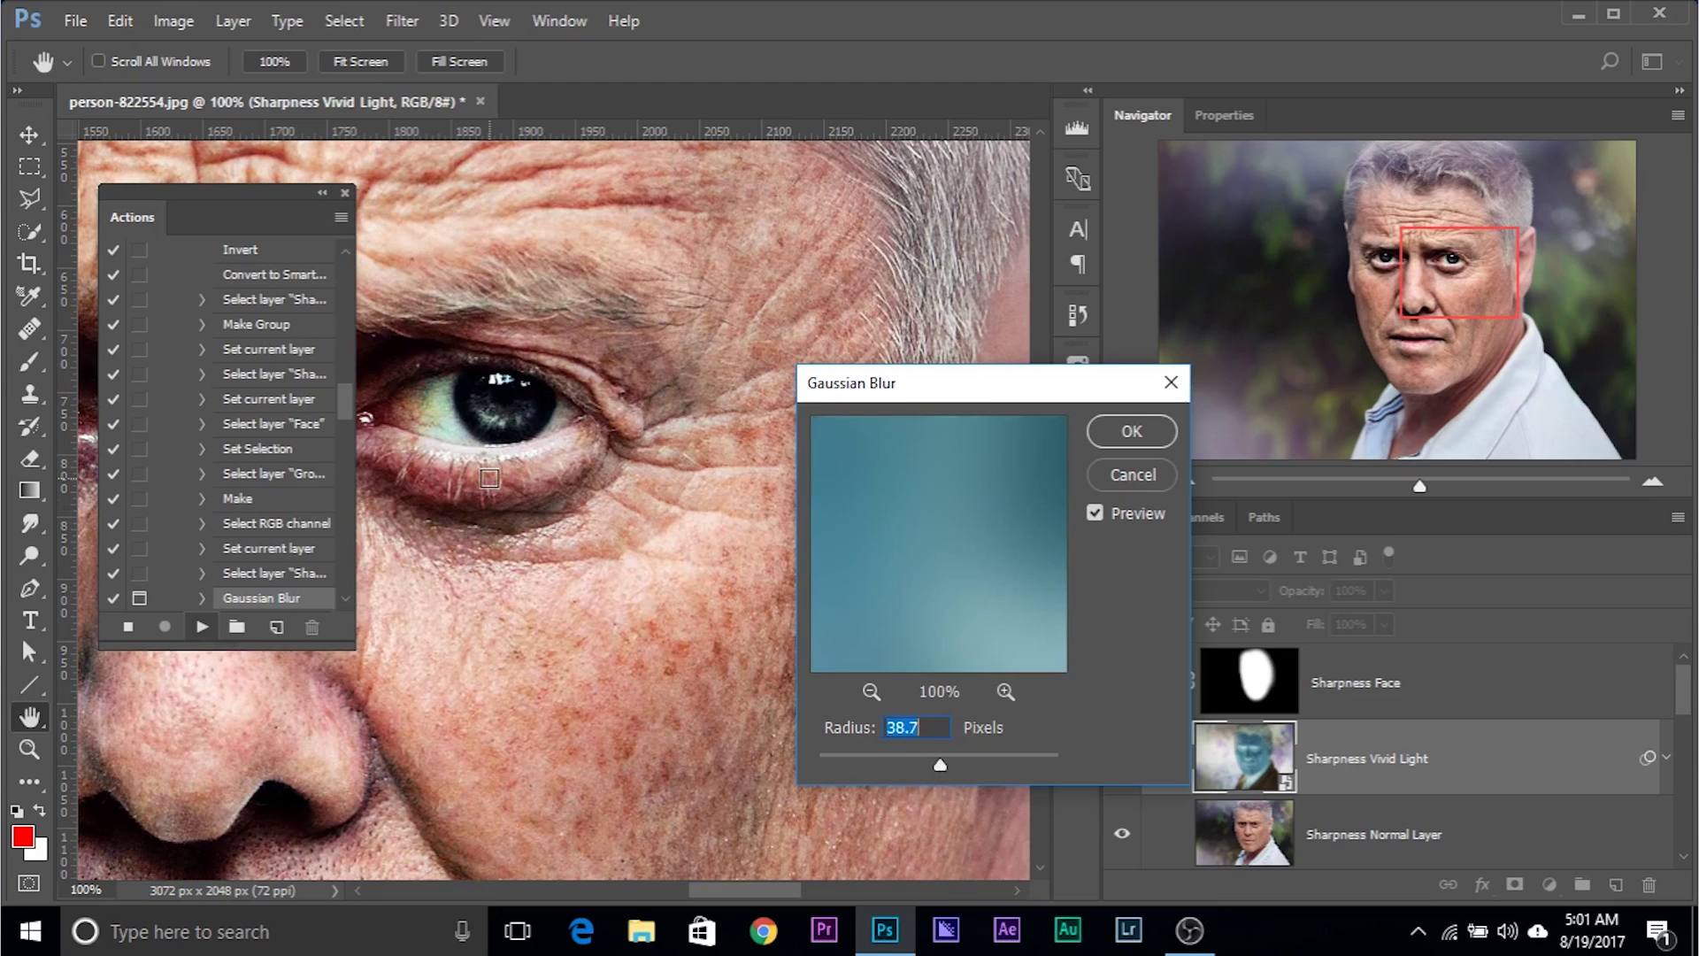
{"action": "left_click", "coordinate": [881, 759]}
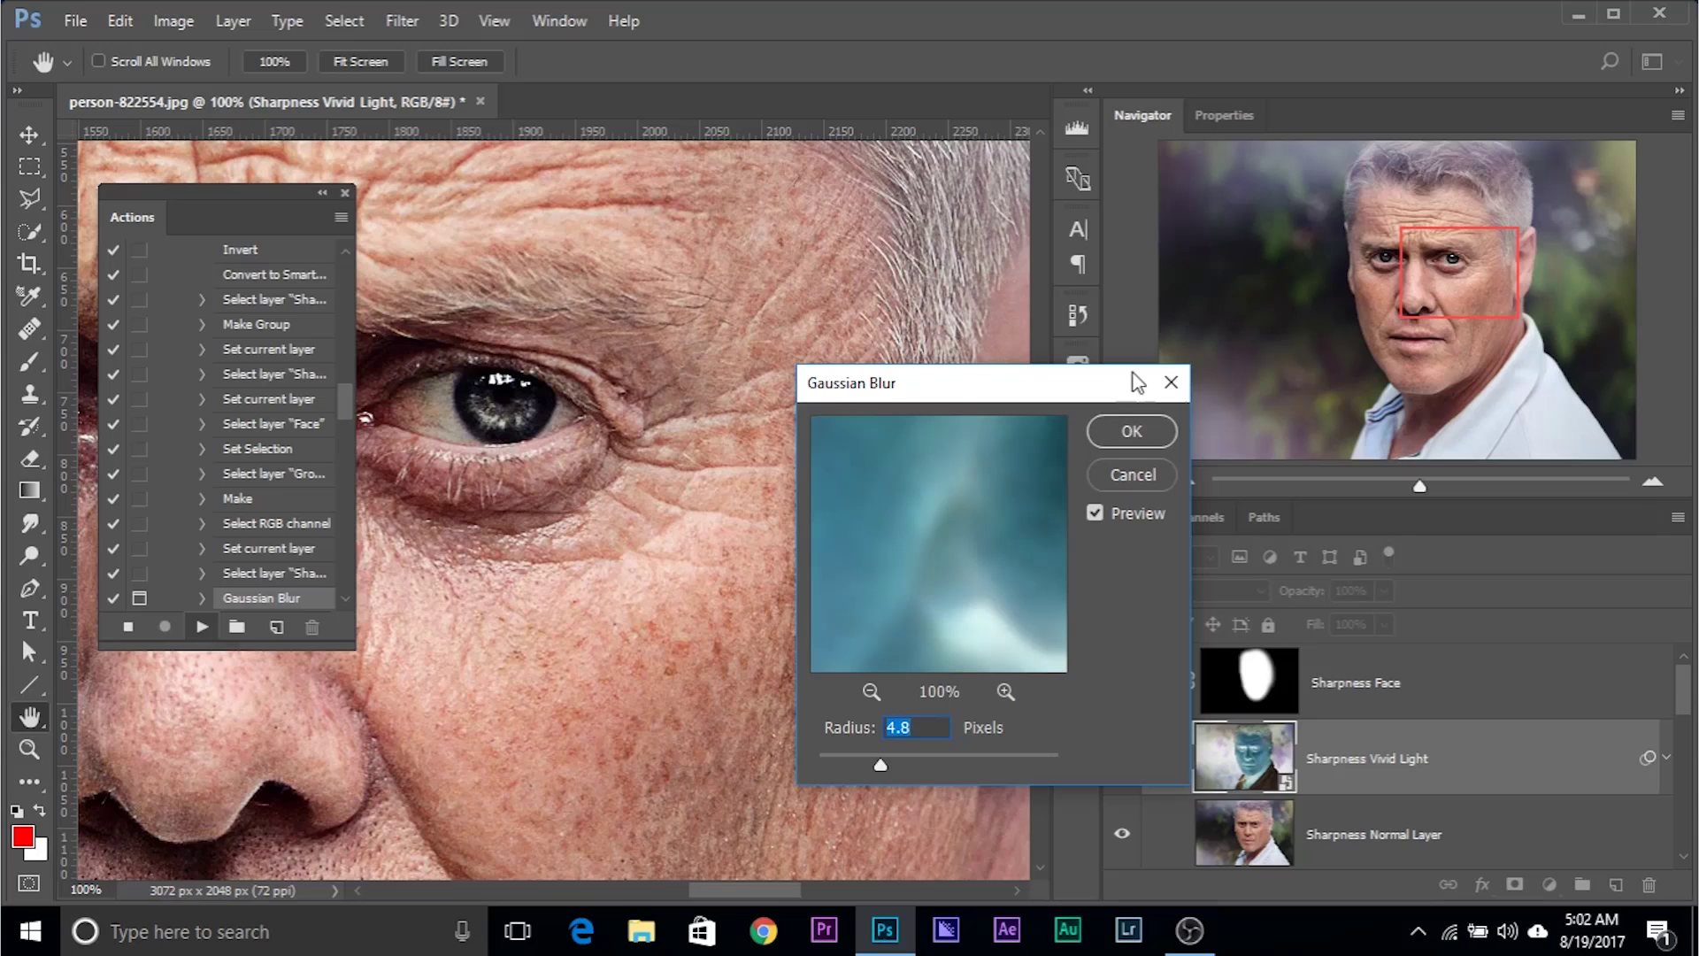
{"action": "left_click", "coordinate": [827, 762]}
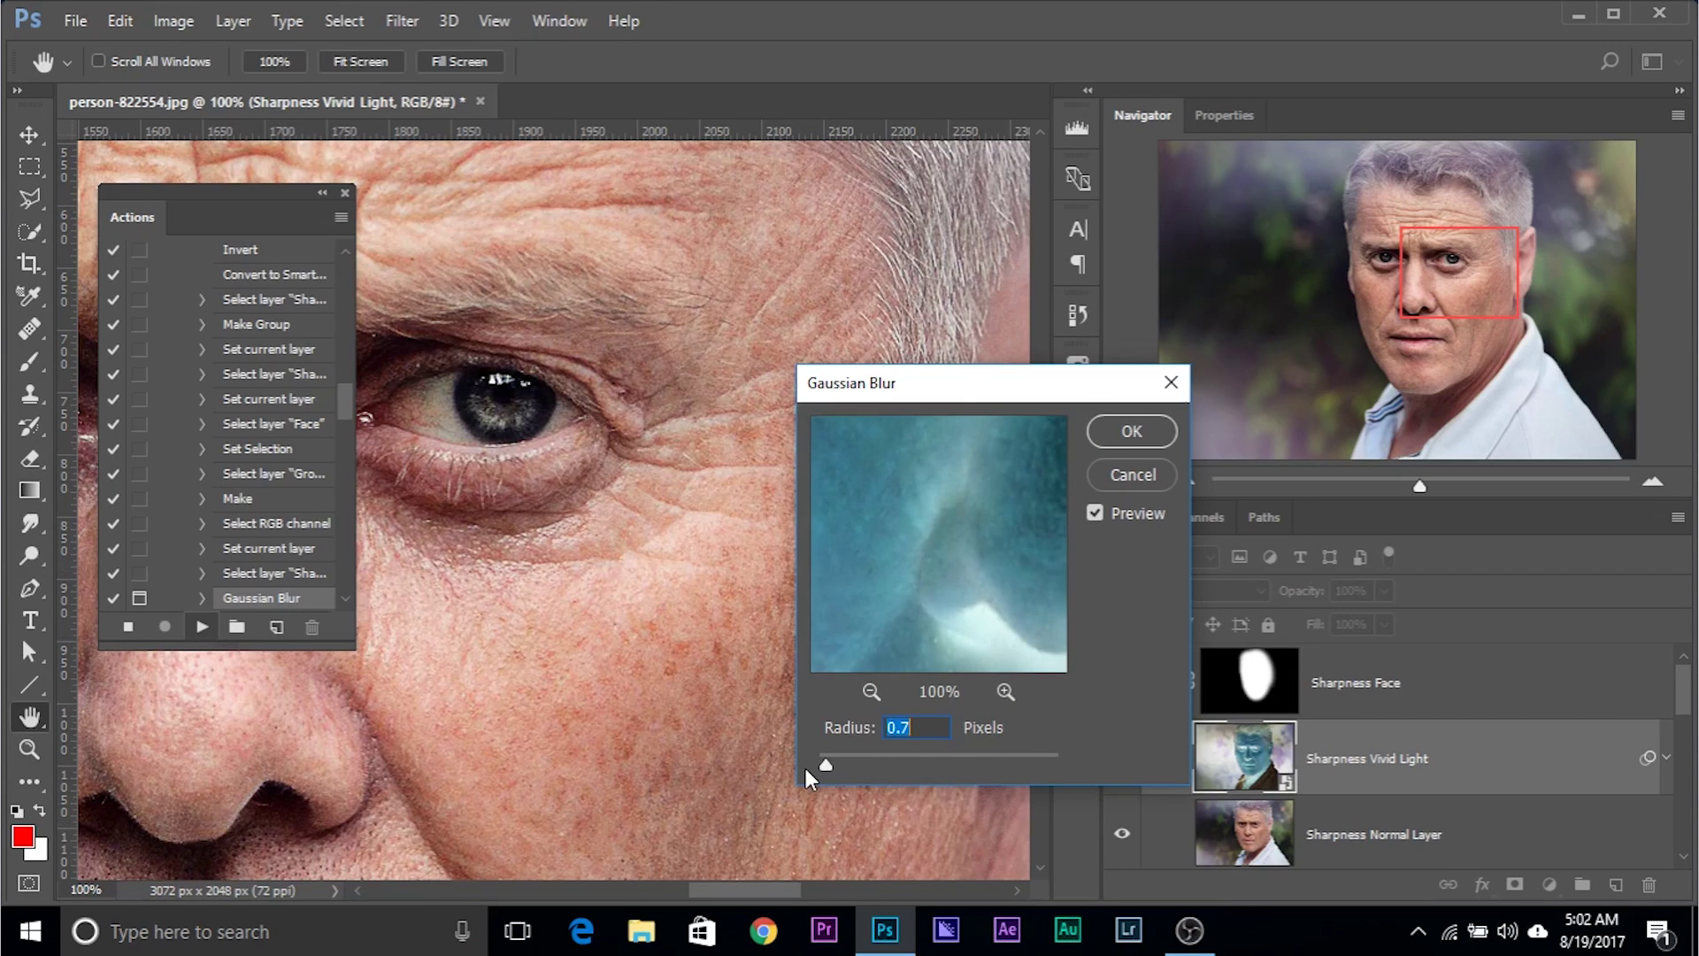
{"action": "left_click", "coordinate": [957, 762]}
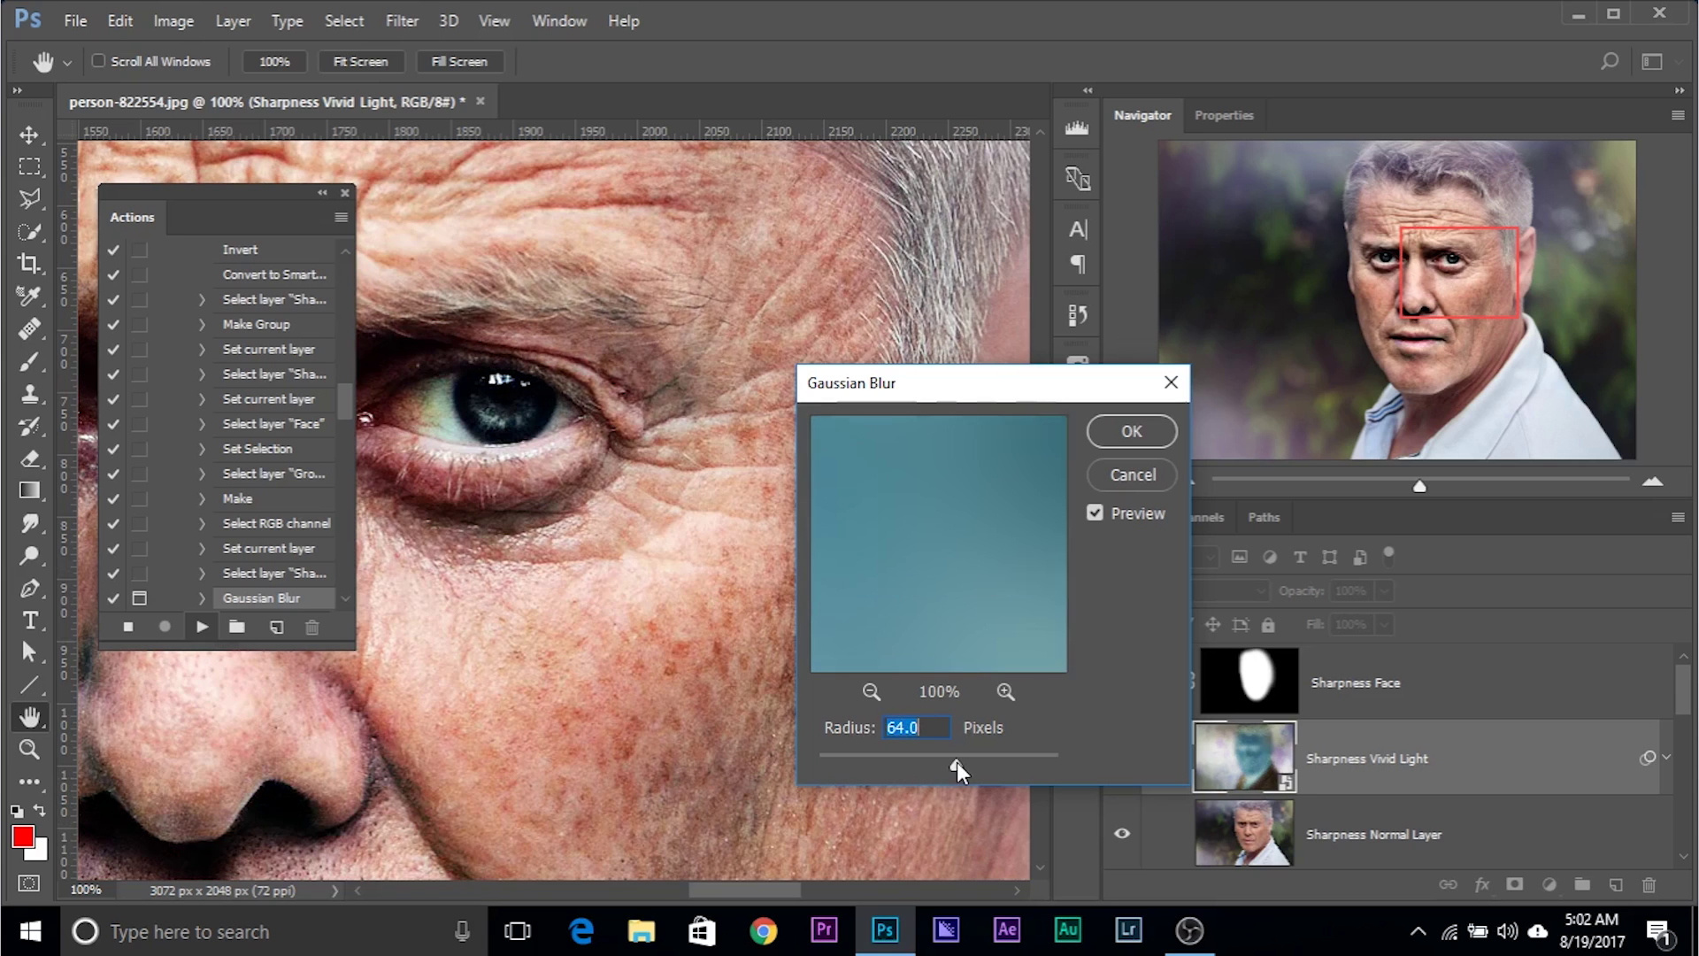
Set the Gaussian Blur radius for Sharpness Vivid Light to 1.6 pixels and apply it.
{"action": "left_click", "coordinate": [845, 761]}
{"action": "mouse_move", "coordinate": [857, 758]}
{"action": "left_mouse_down"}
{"action": "mouse_move", "coordinate": [818, 761]}
{"action": "mouse_move", "coordinate": [874, 760]}
{"action": "mouse_move", "coordinate": [837, 759]}
{"action": "left_mouse_up"}
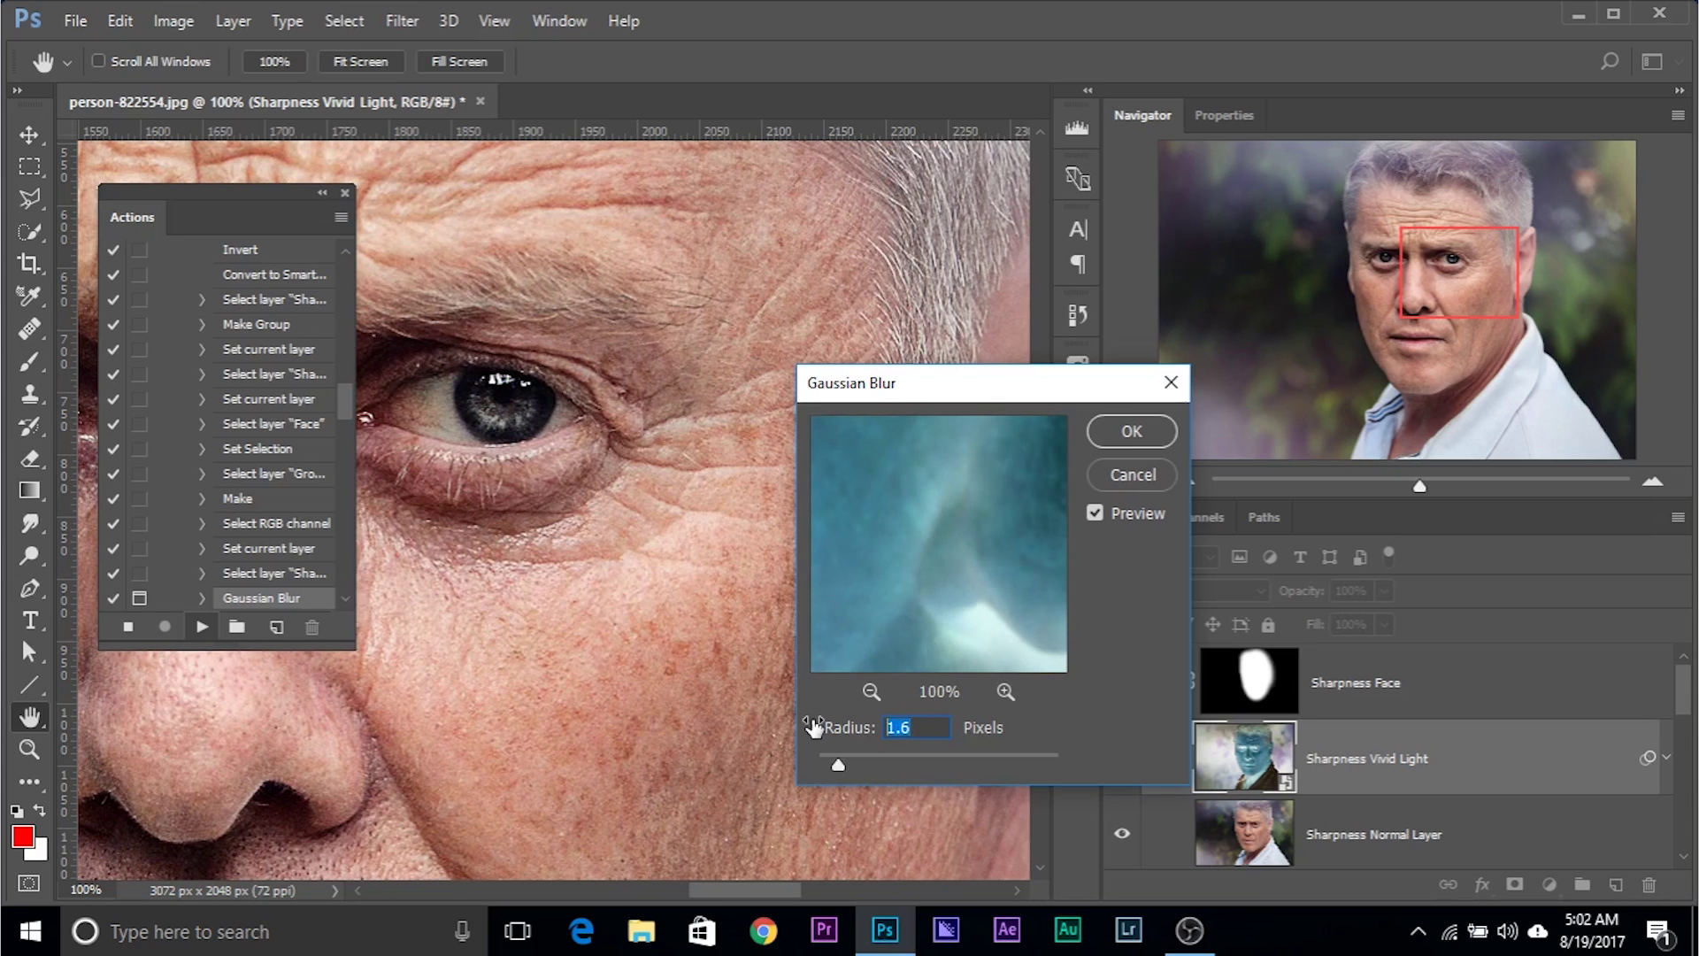
{"action": "left_click", "coordinate": [1118, 445]}
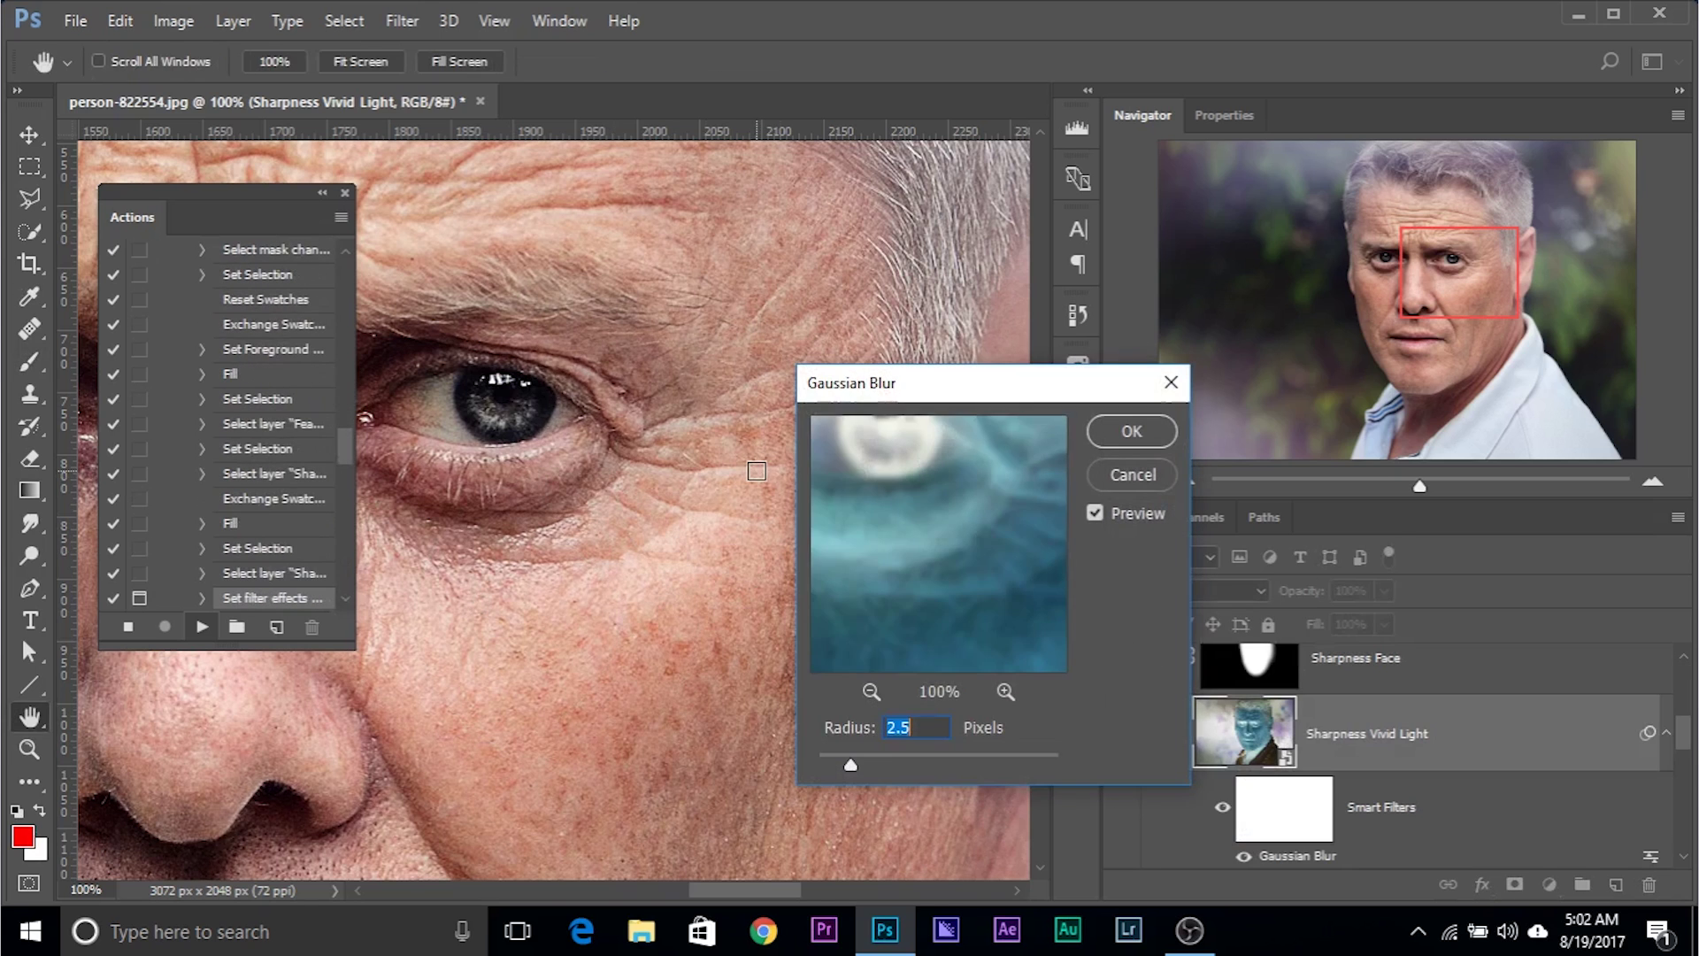
Set the Gaussian Blur radius for the second Sharpness Vivid Light layer to 4.4 pixels and apply it.
{"action": "left_click_drag", "start_coordinate": [911, 374], "coordinate": [901, 395]}
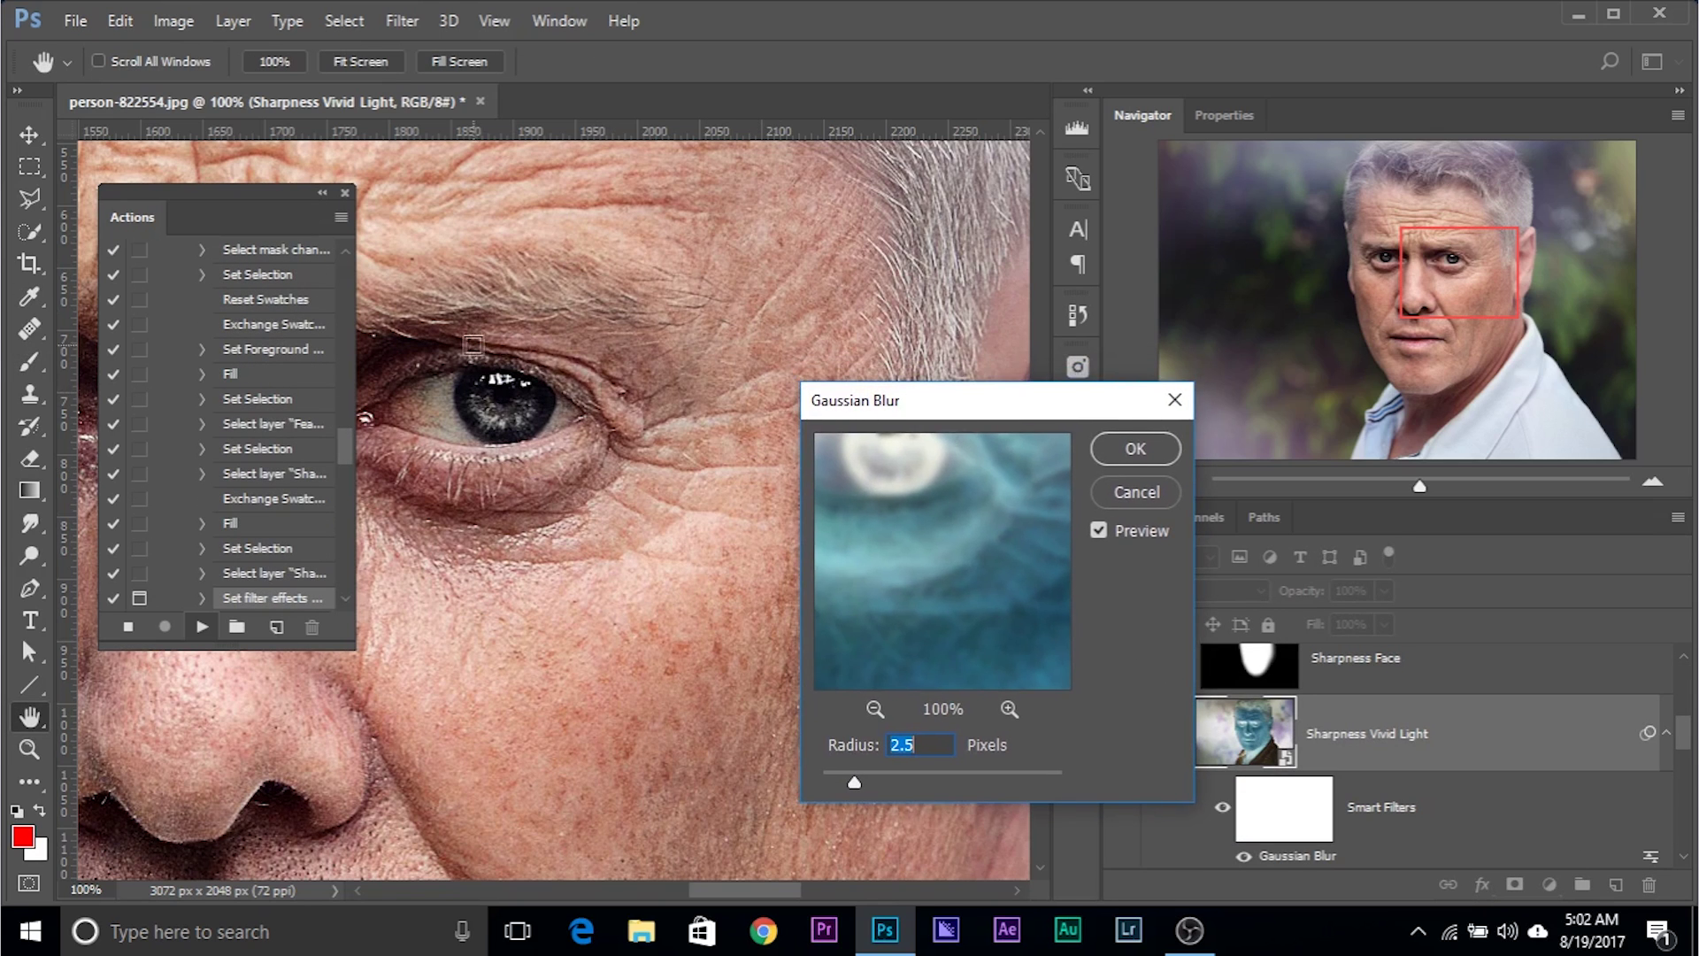
{"action": "key", "text": "ctrl+minus"}
{"action": "left_click_drag", "start_coordinate": [501, 524], "coordinate": [665, 549]}
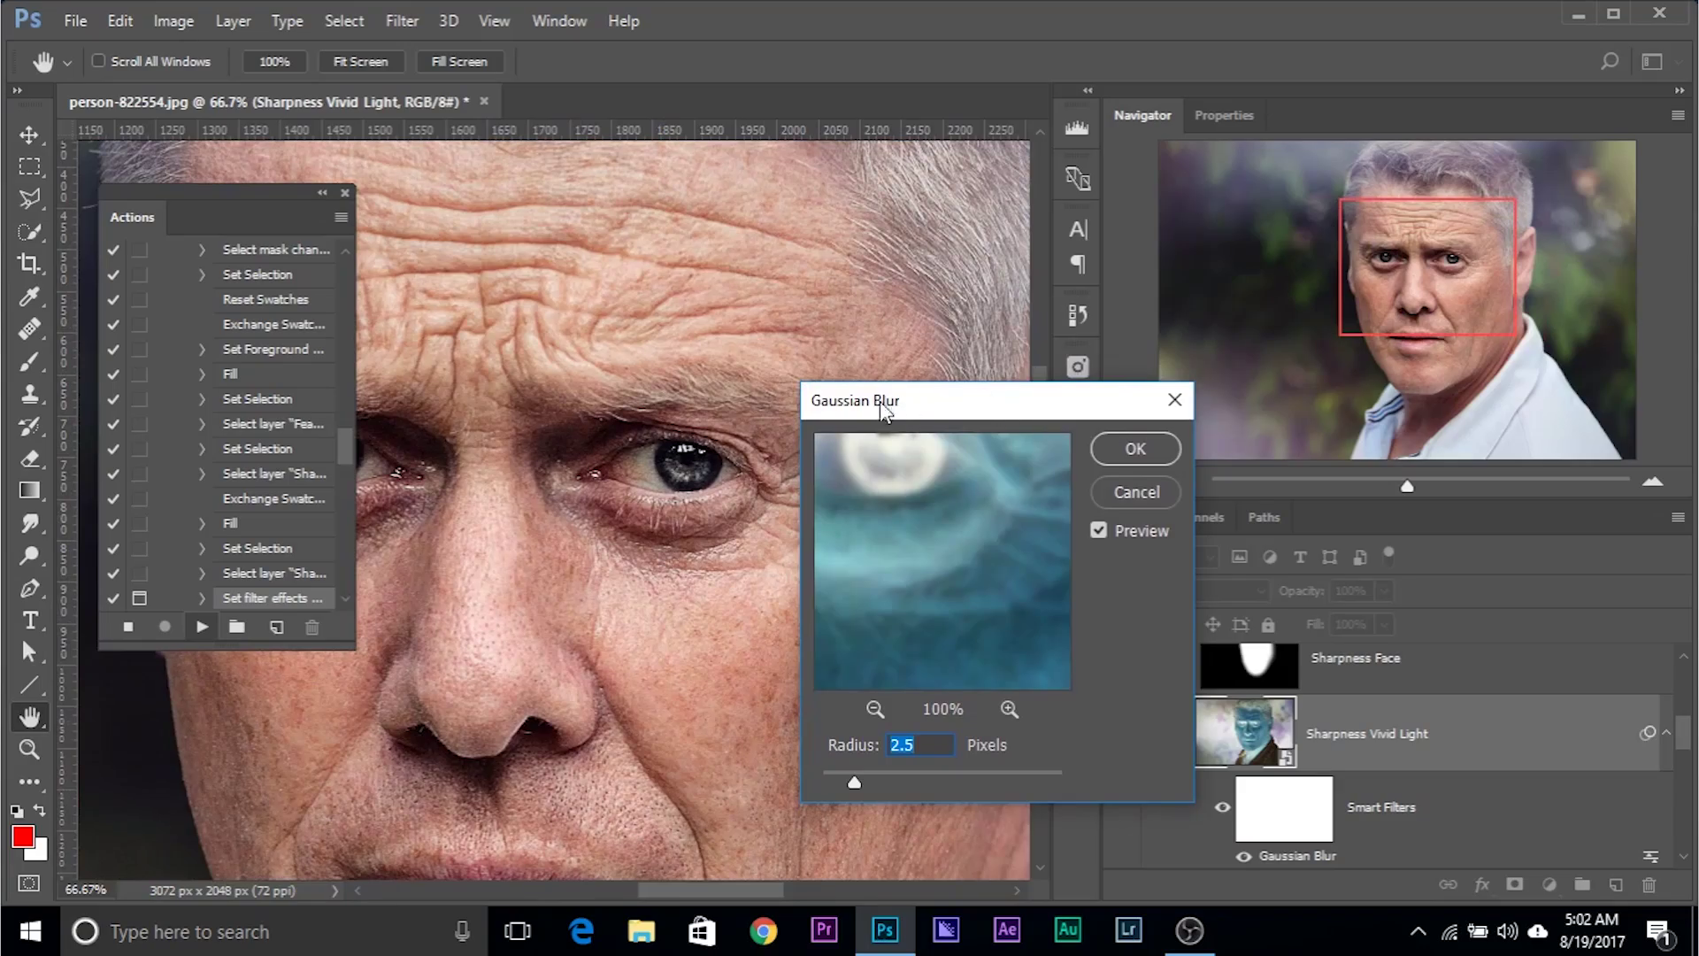
{"action": "left_click_drag", "start_coordinate": [883, 408], "coordinate": [932, 365]}
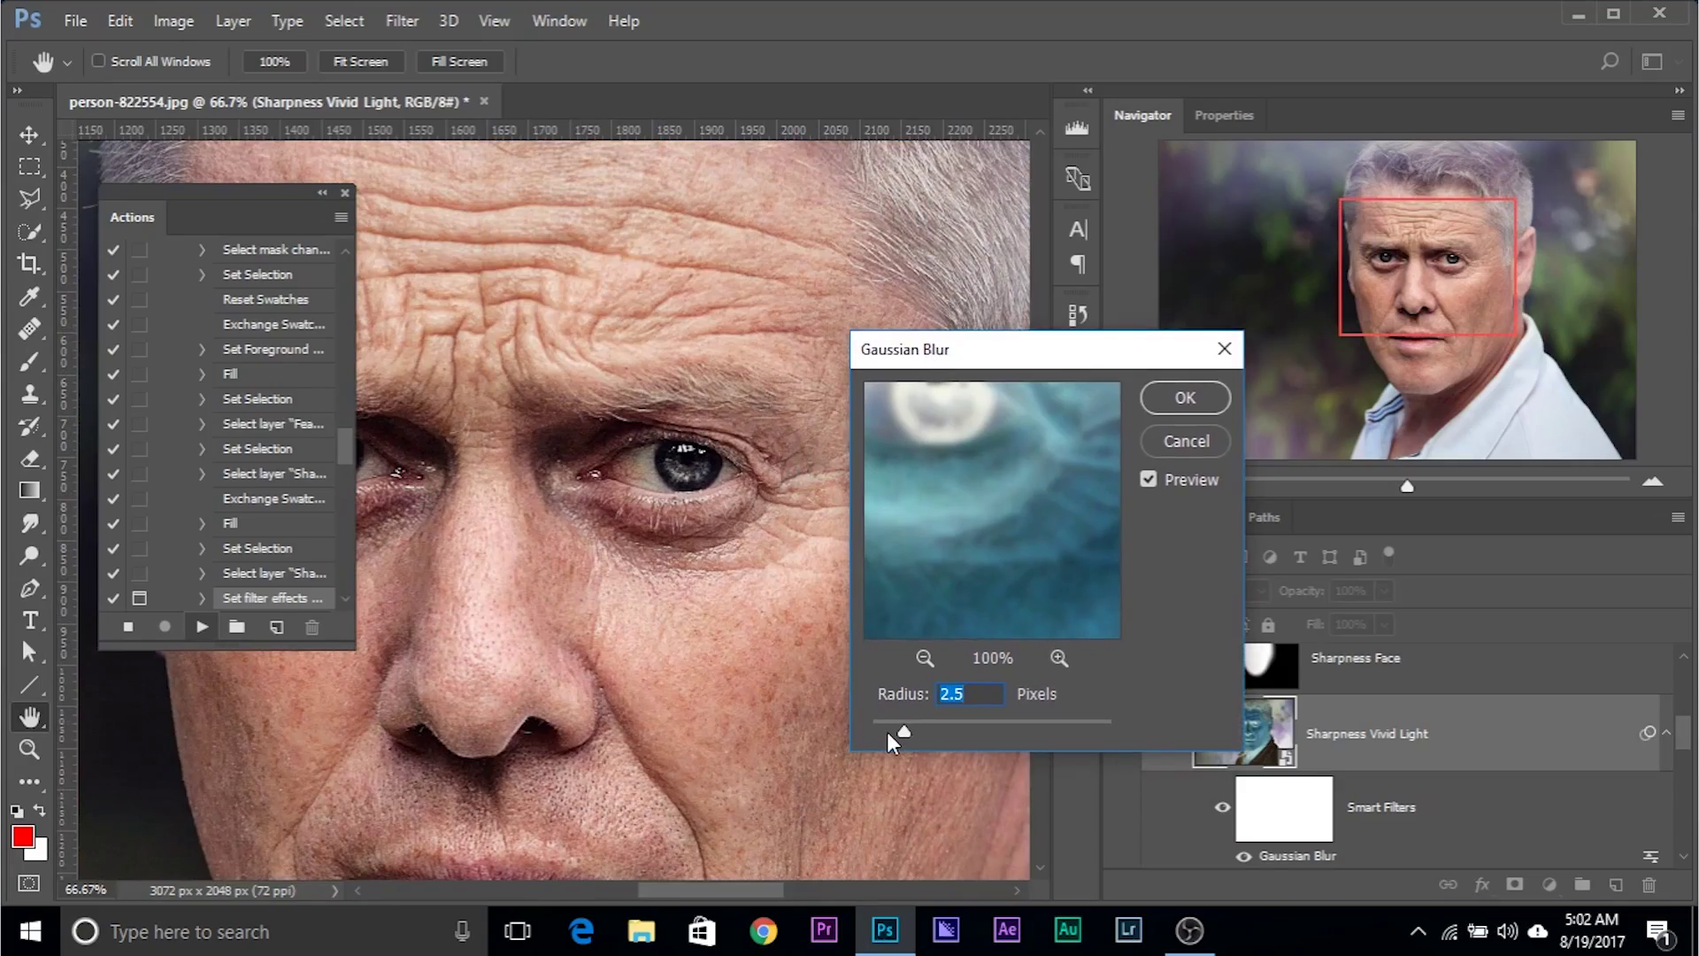
{"action": "left_click_drag", "start_coordinate": [906, 731], "coordinate": [933, 735]}
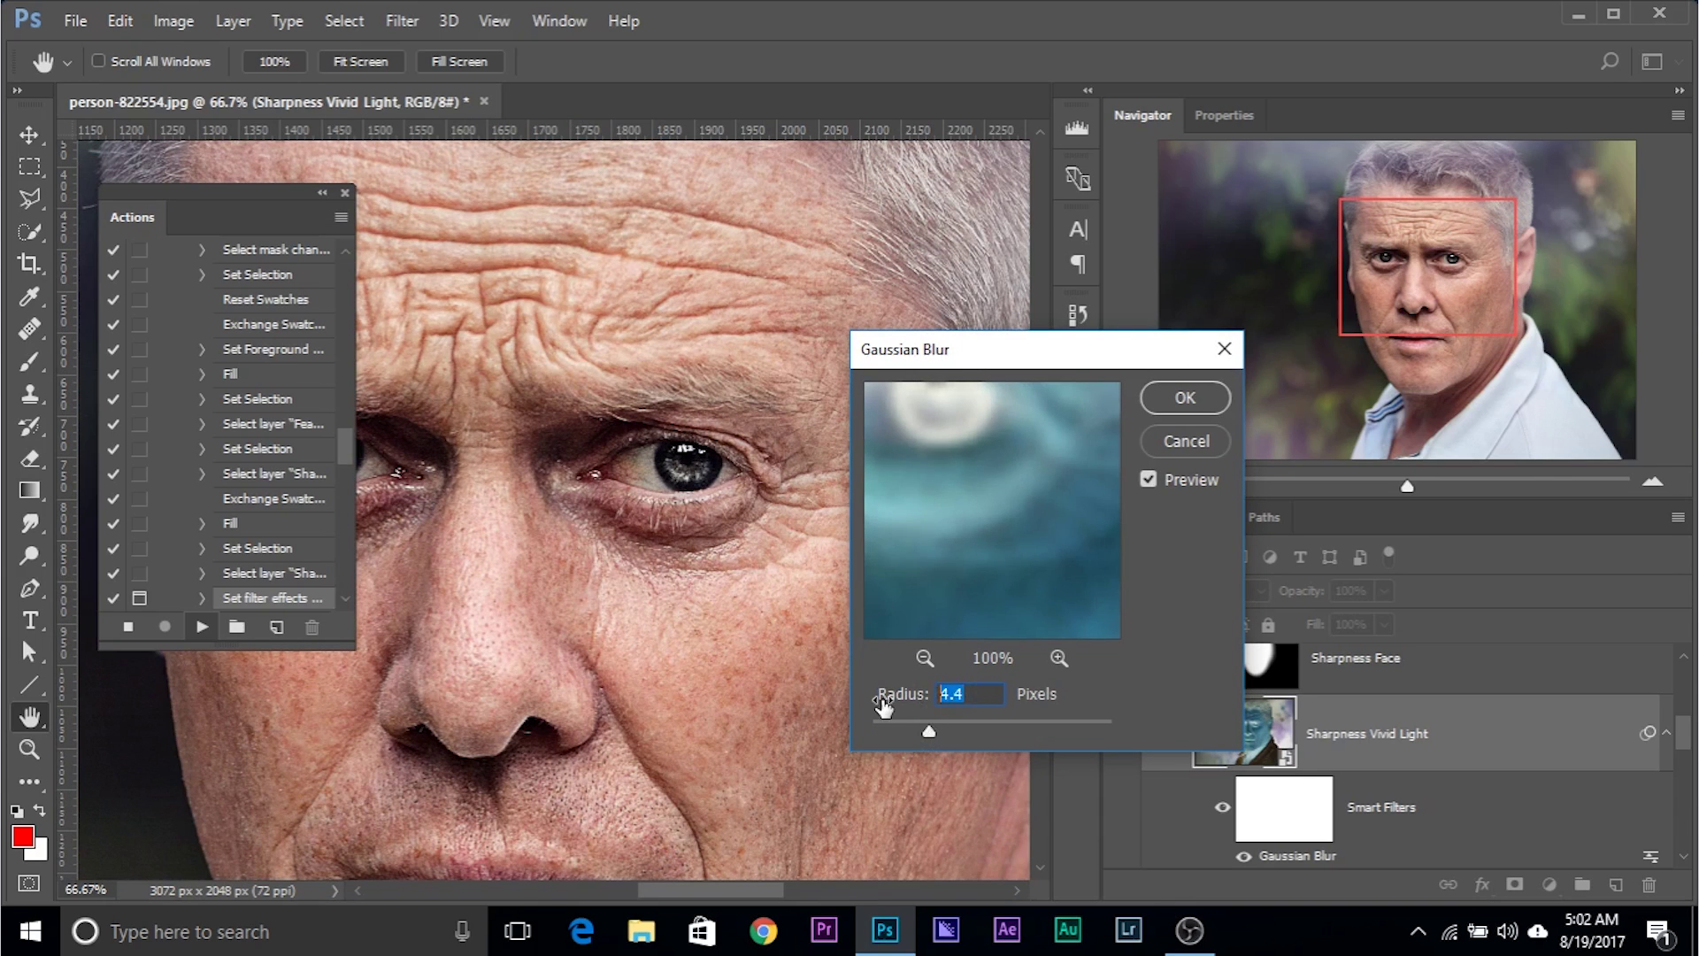
{"action": "left_click", "coordinate": [1167, 390]}
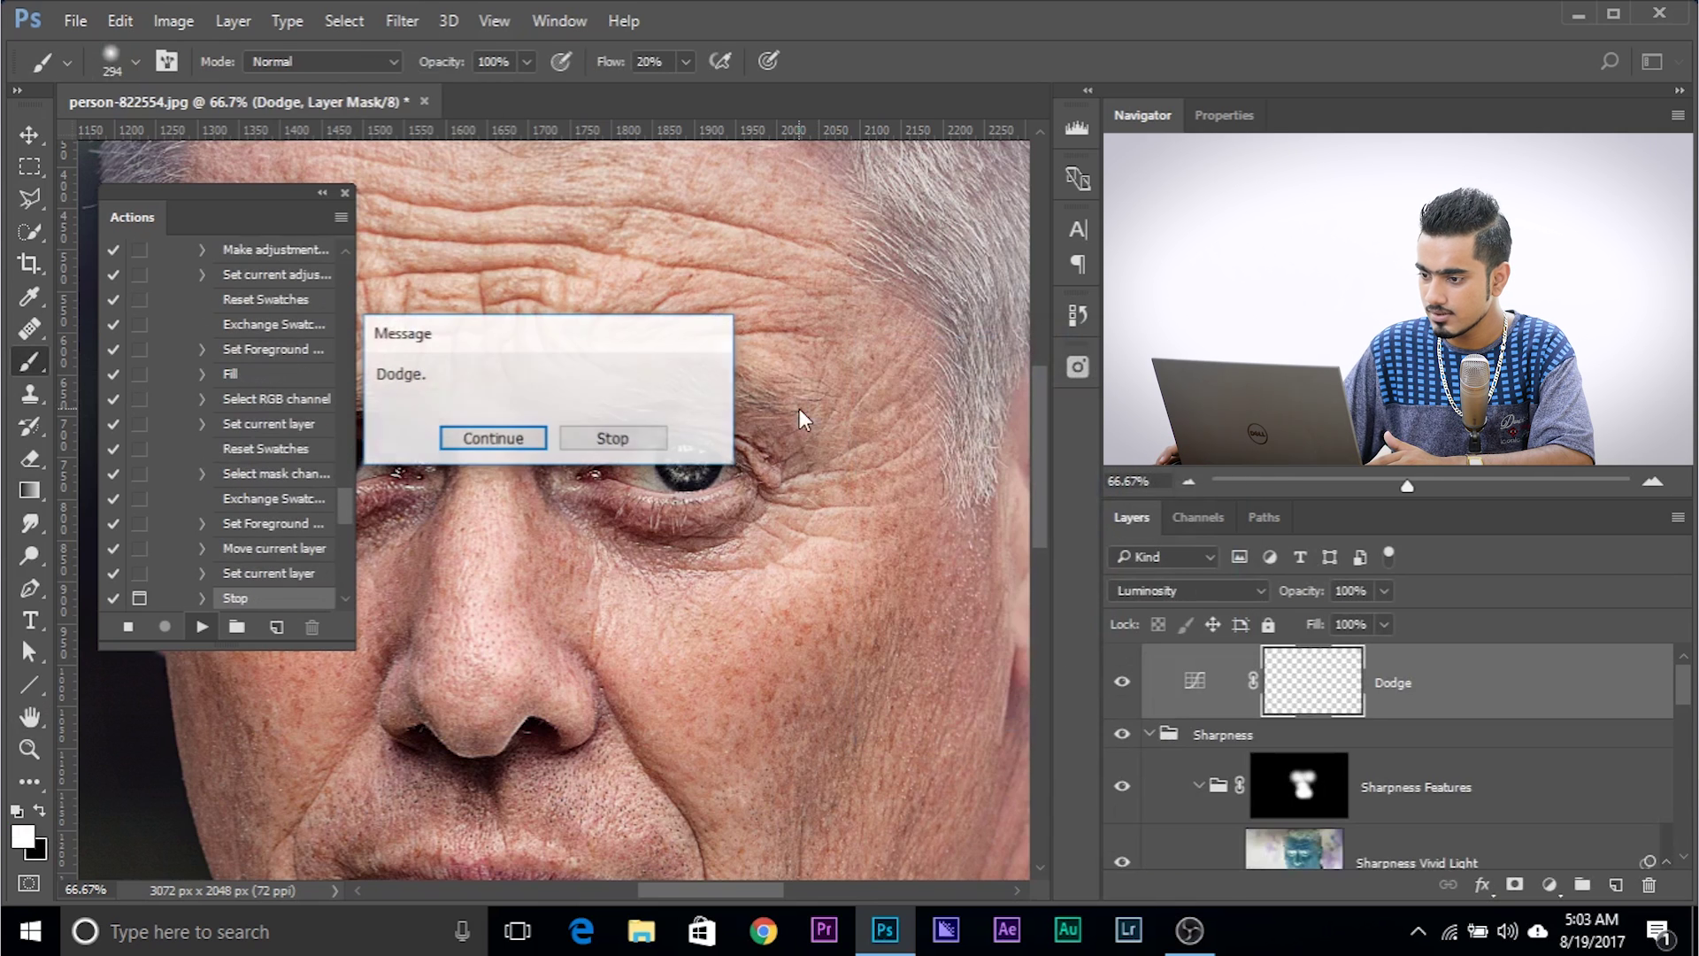
Halt the action at the Dodge stop and set the brush flow to 2%.
{"action": "left_click_drag", "start_coordinate": [428, 332], "coordinate": [532, 306]}
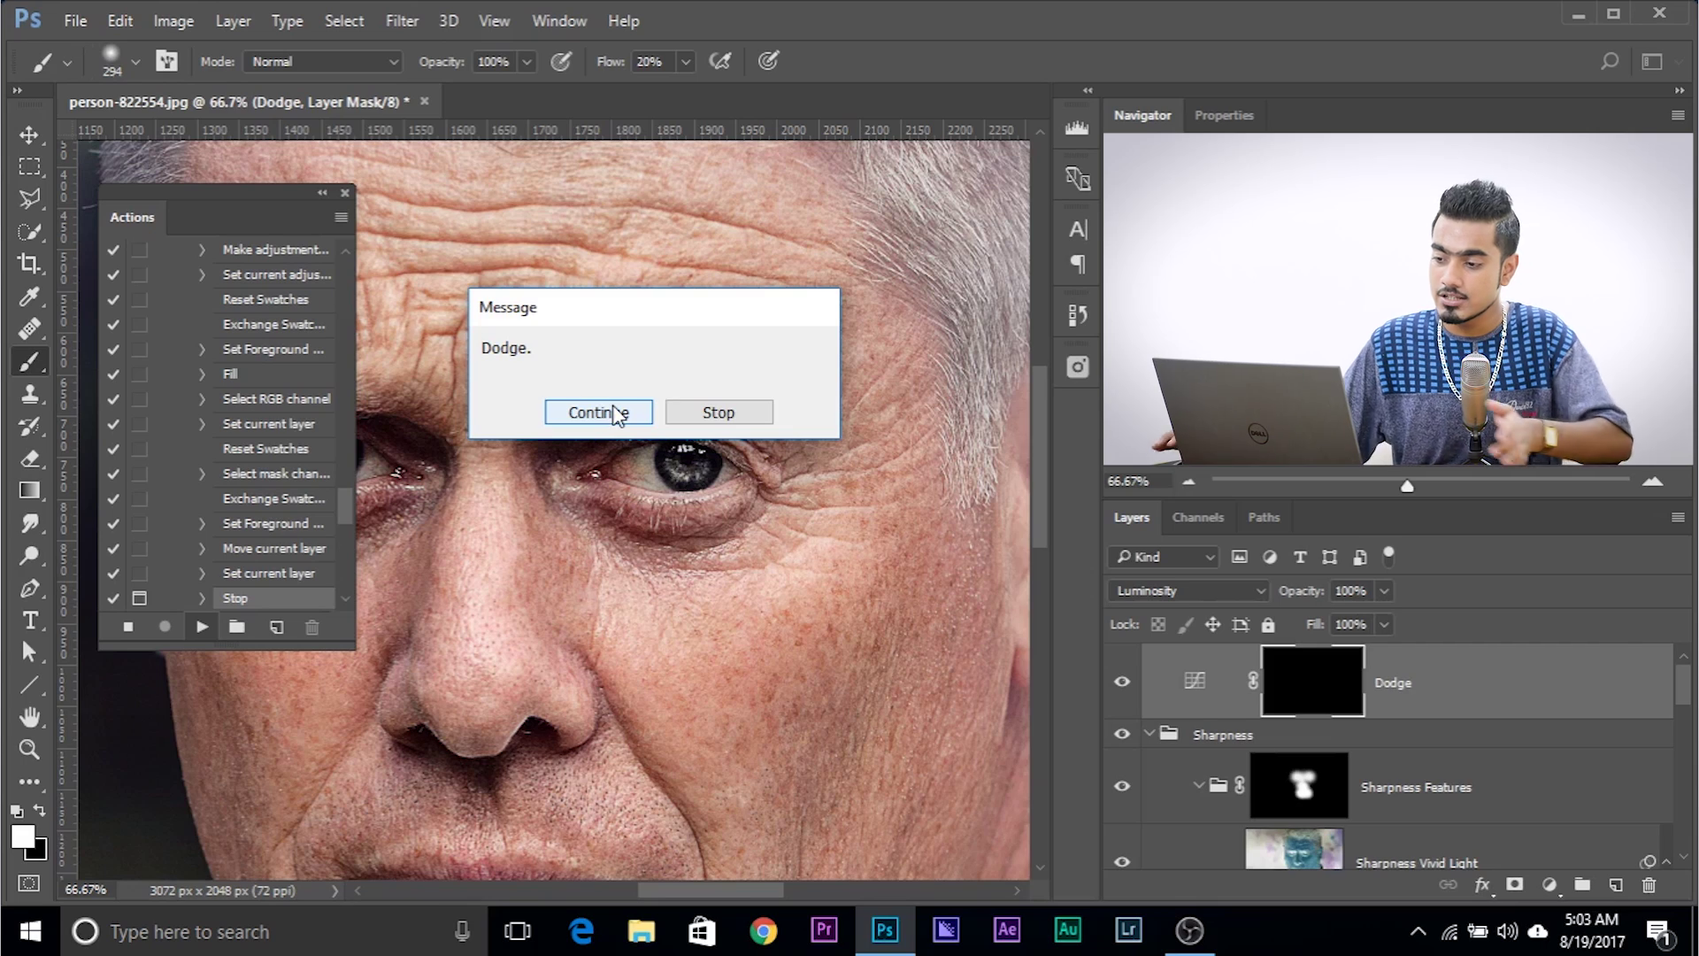
{"action": "left_click", "coordinate": [717, 412]}
{"action": "key", "text": "ctrl+minus"}
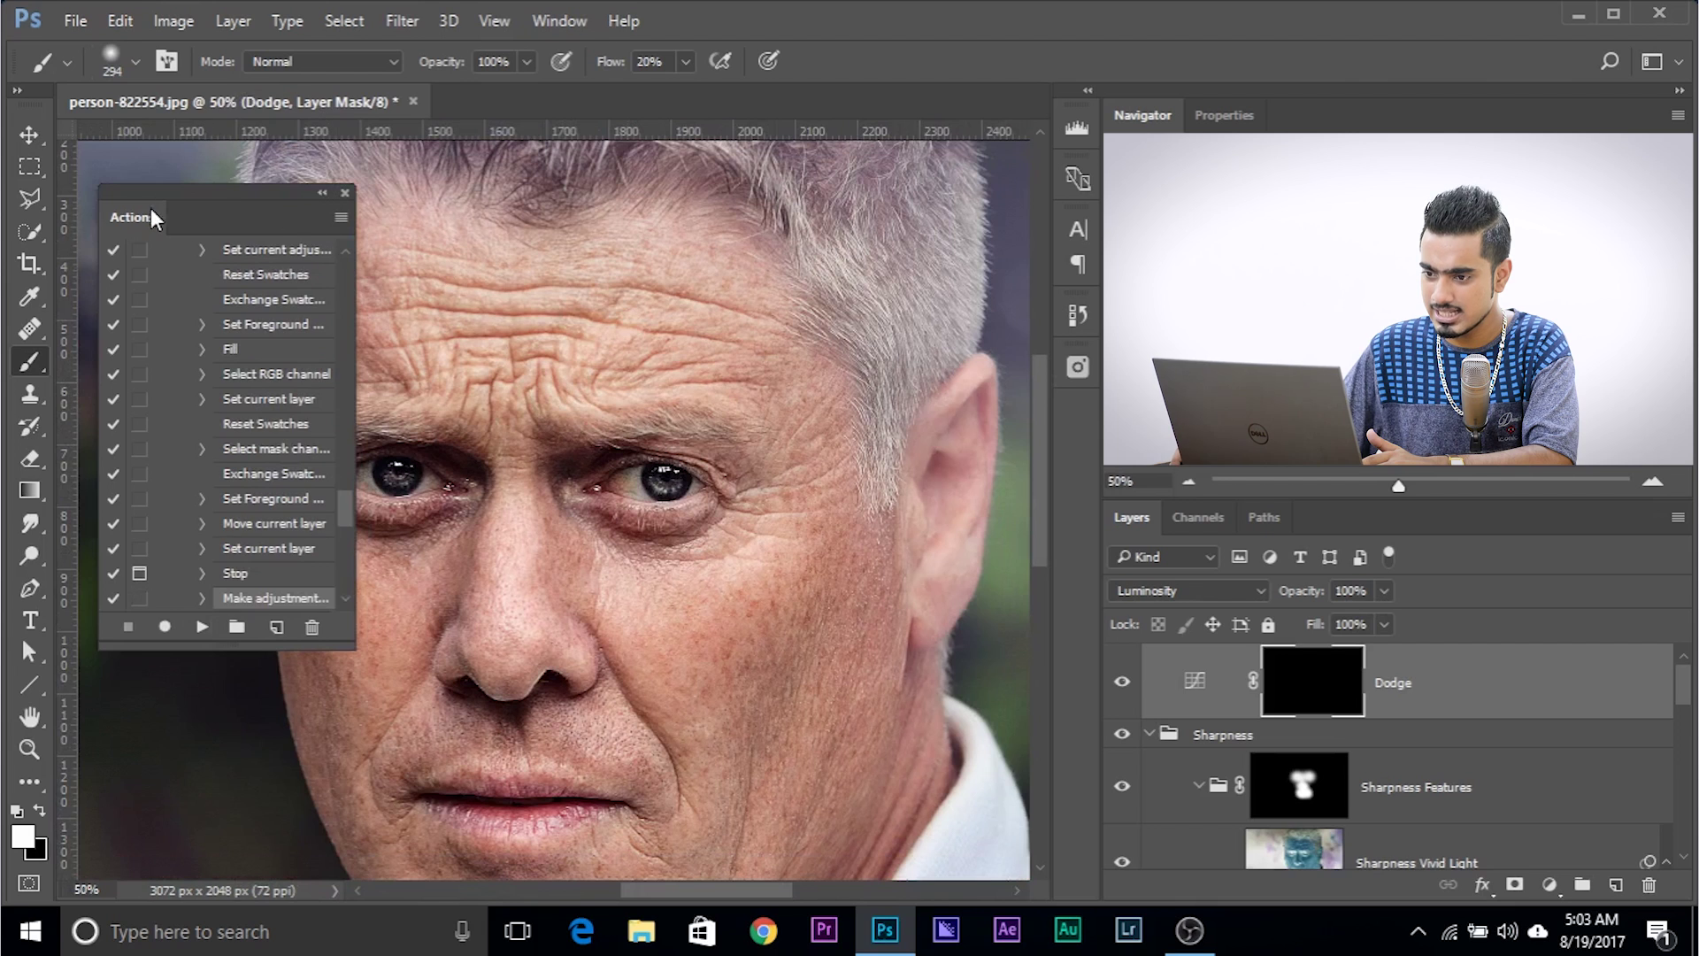
{"action": "left_click_drag", "start_coordinate": [152, 213], "coordinate": [106, 693]}
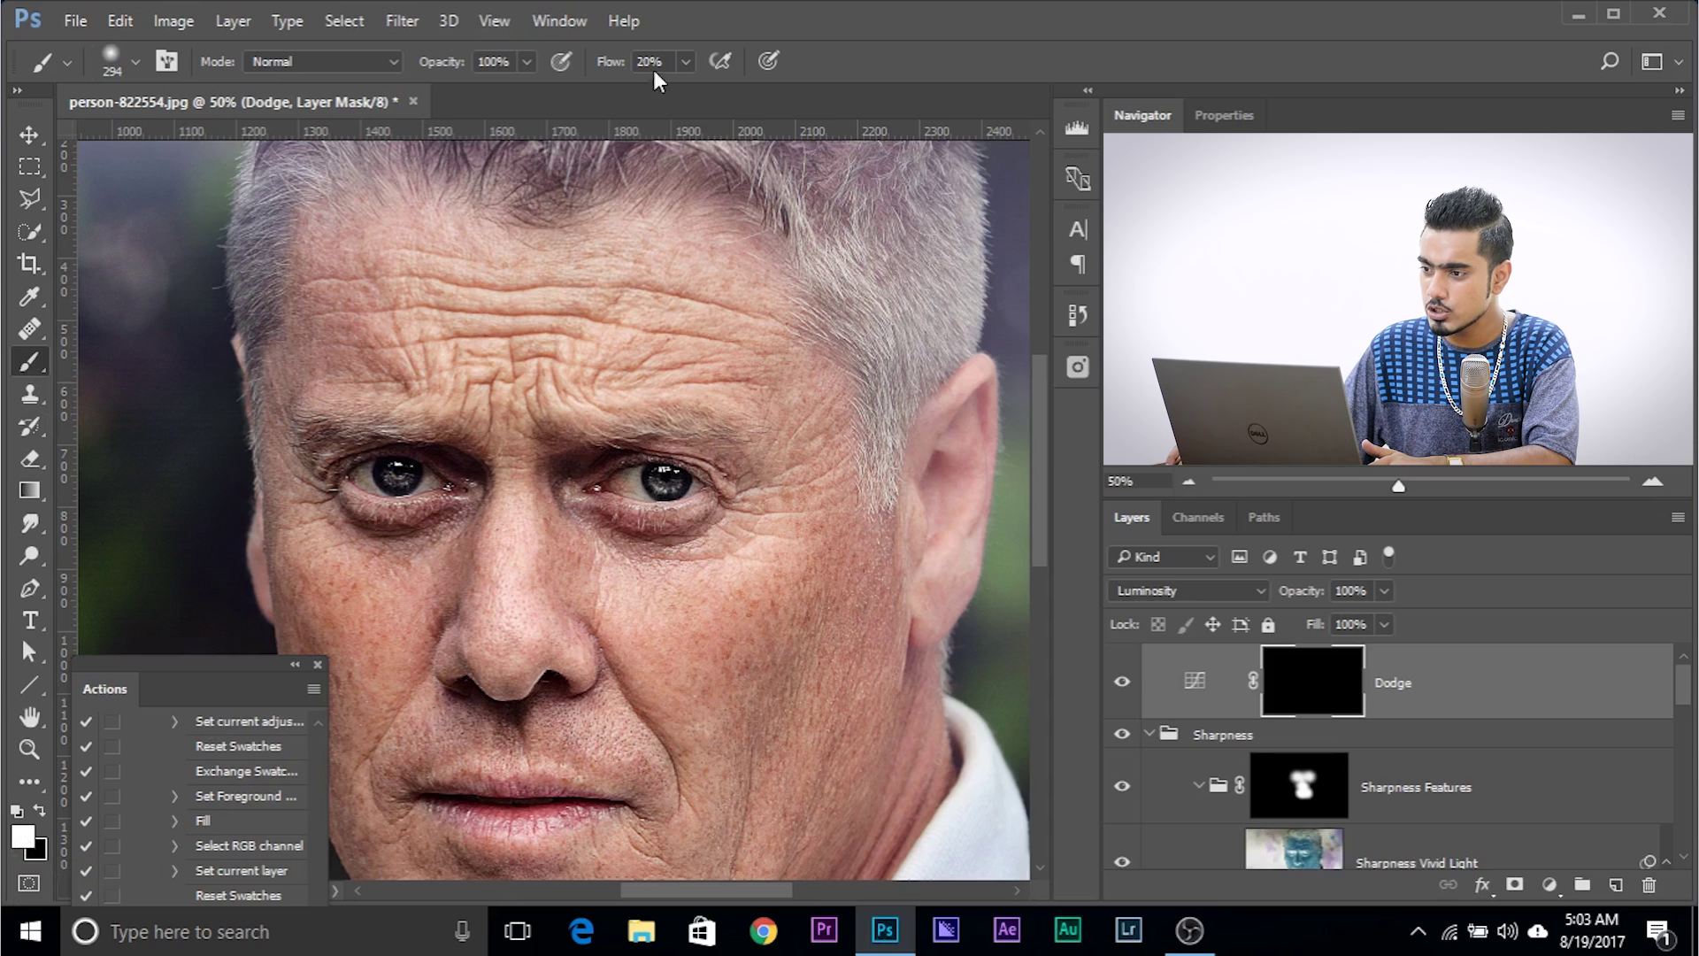
{"action": "type", "text": "2"}
{"action": "key", "text": "Return"}
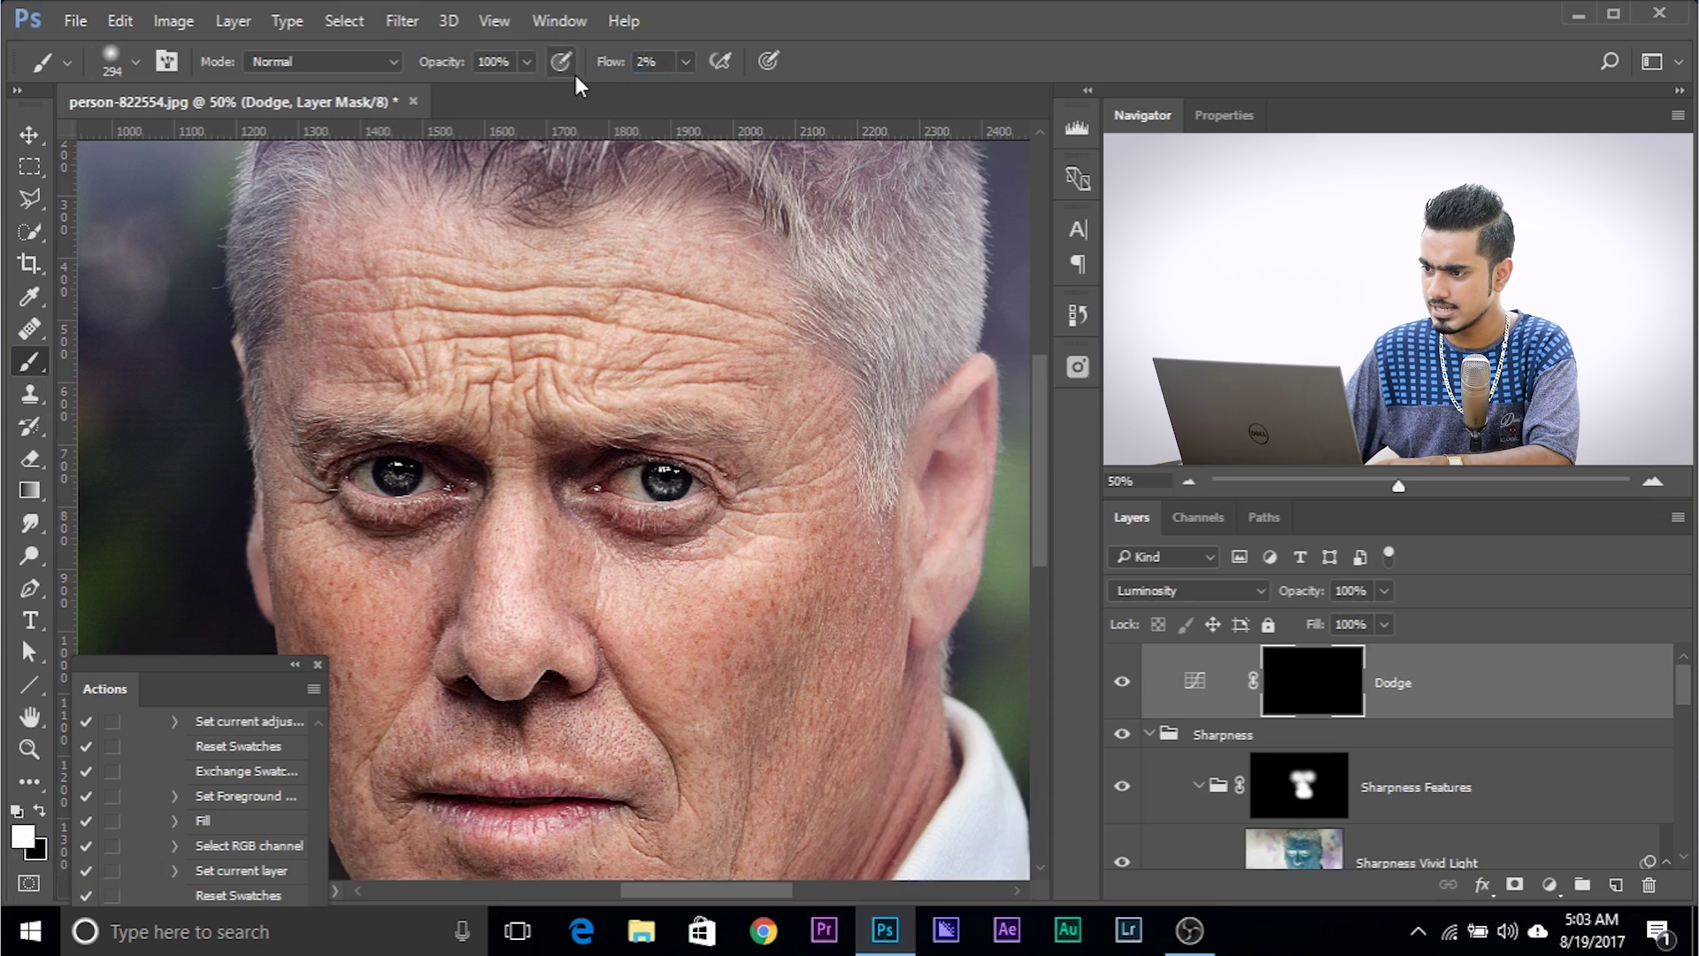
Paint white on the Dodge mask over the forehead highlights, nose bridge and nose tip, reducing the soft brush to 74 px for the nose.
{"action": "mouse_move", "coordinate": [599, 476]}
{"action": "left_mouse_down"}
{"action": "mouse_move", "coordinate": [626, 516]}
{"action": "mouse_move", "coordinate": [604, 512]}
{"action": "left_mouse_up"}
{"action": "mouse_move", "coordinate": [609, 647]}
{"action": "left_mouse_down"}
{"action": "mouse_move", "coordinate": [526, 530]}
{"action": "mouse_move", "coordinate": [489, 531]}
{"action": "left_mouse_up"}
{"action": "left_click_drag", "start_coordinate": [535, 462], "coordinate": [542, 462]}
{"action": "mouse_move", "coordinate": [407, 299]}
{"action": "left_mouse_down"}
{"action": "mouse_move", "coordinate": [512, 317]}
{"action": "mouse_move", "coordinate": [579, 273]}
{"action": "mouse_move", "coordinate": [671, 251]}
{"action": "mouse_move", "coordinate": [707, 297]}
{"action": "mouse_move", "coordinate": [437, 343]}
{"action": "mouse_move", "coordinate": [364, 261]}
{"action": "left_mouse_up"}
{"action": "mouse_move", "coordinate": [519, 424]}
{"action": "left_mouse_down"}
{"action": "mouse_move", "coordinate": [500, 352]}
{"action": "mouse_move", "coordinate": [524, 439]}
{"action": "mouse_move", "coordinate": [501, 431]}
{"action": "left_mouse_up"}
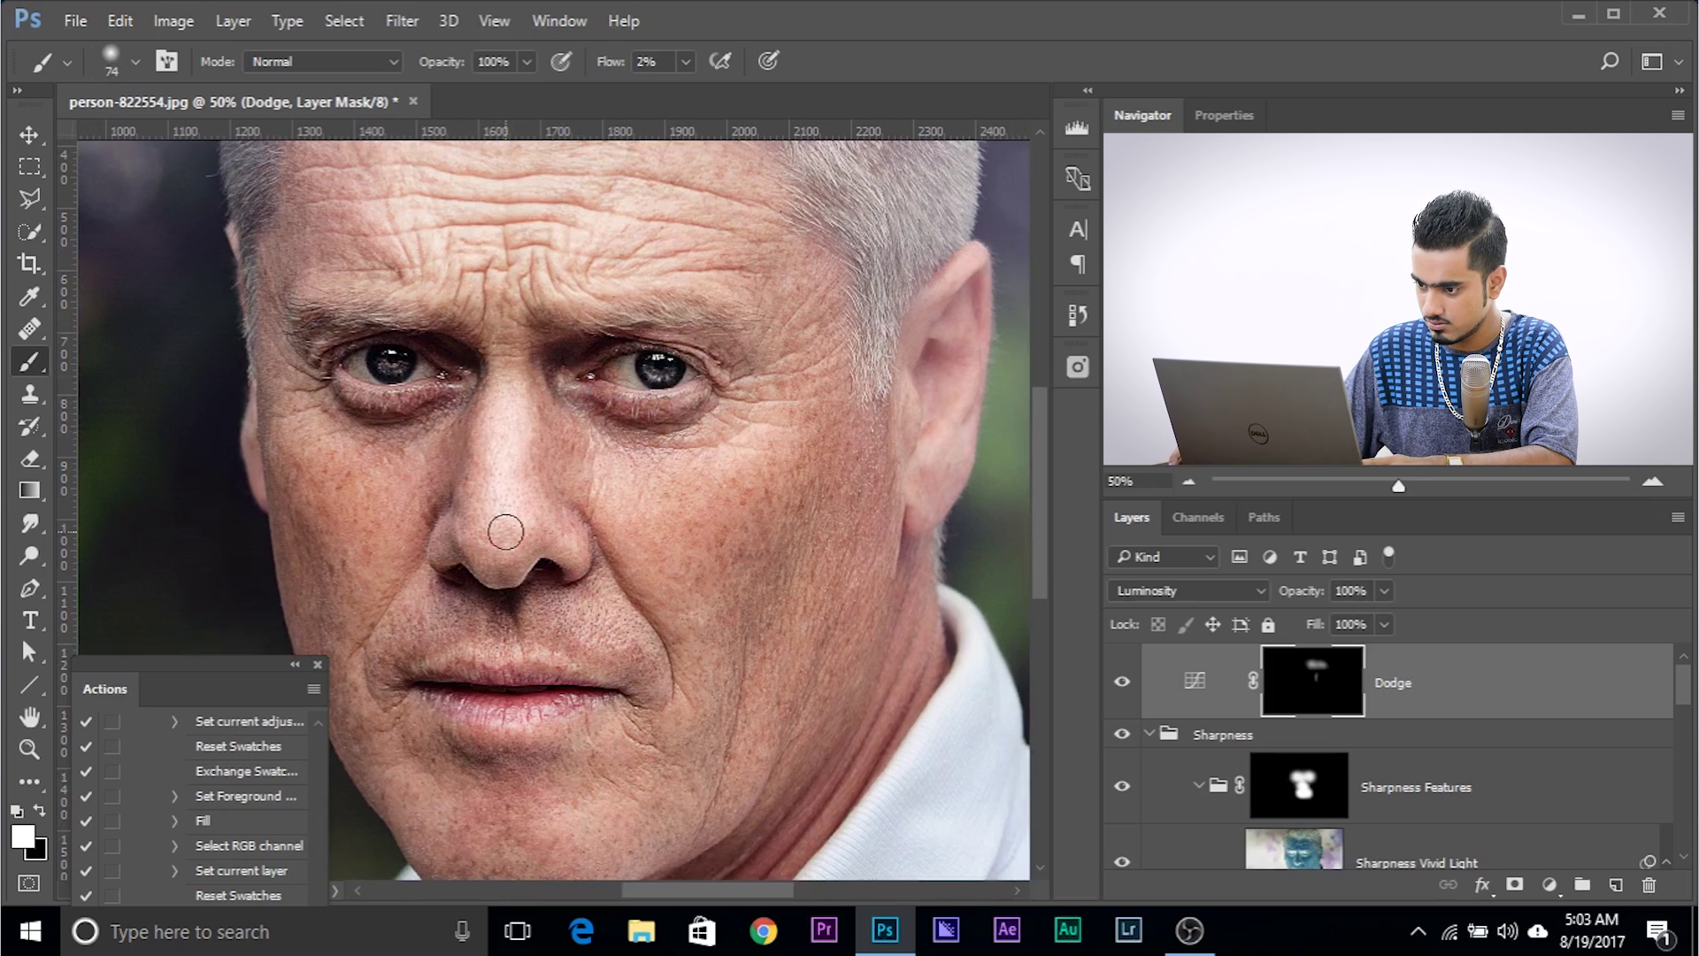
{"action": "left_click_drag", "start_coordinate": [505, 519], "coordinate": [504, 529]}
{"action": "left_click_drag", "start_coordinate": [446, 511], "coordinate": [426, 491]}
{"action": "left_click_drag", "start_coordinate": [455, 505], "coordinate": [483, 505]}
{"action": "left_click_drag", "start_coordinate": [512, 521], "coordinate": [486, 520]}
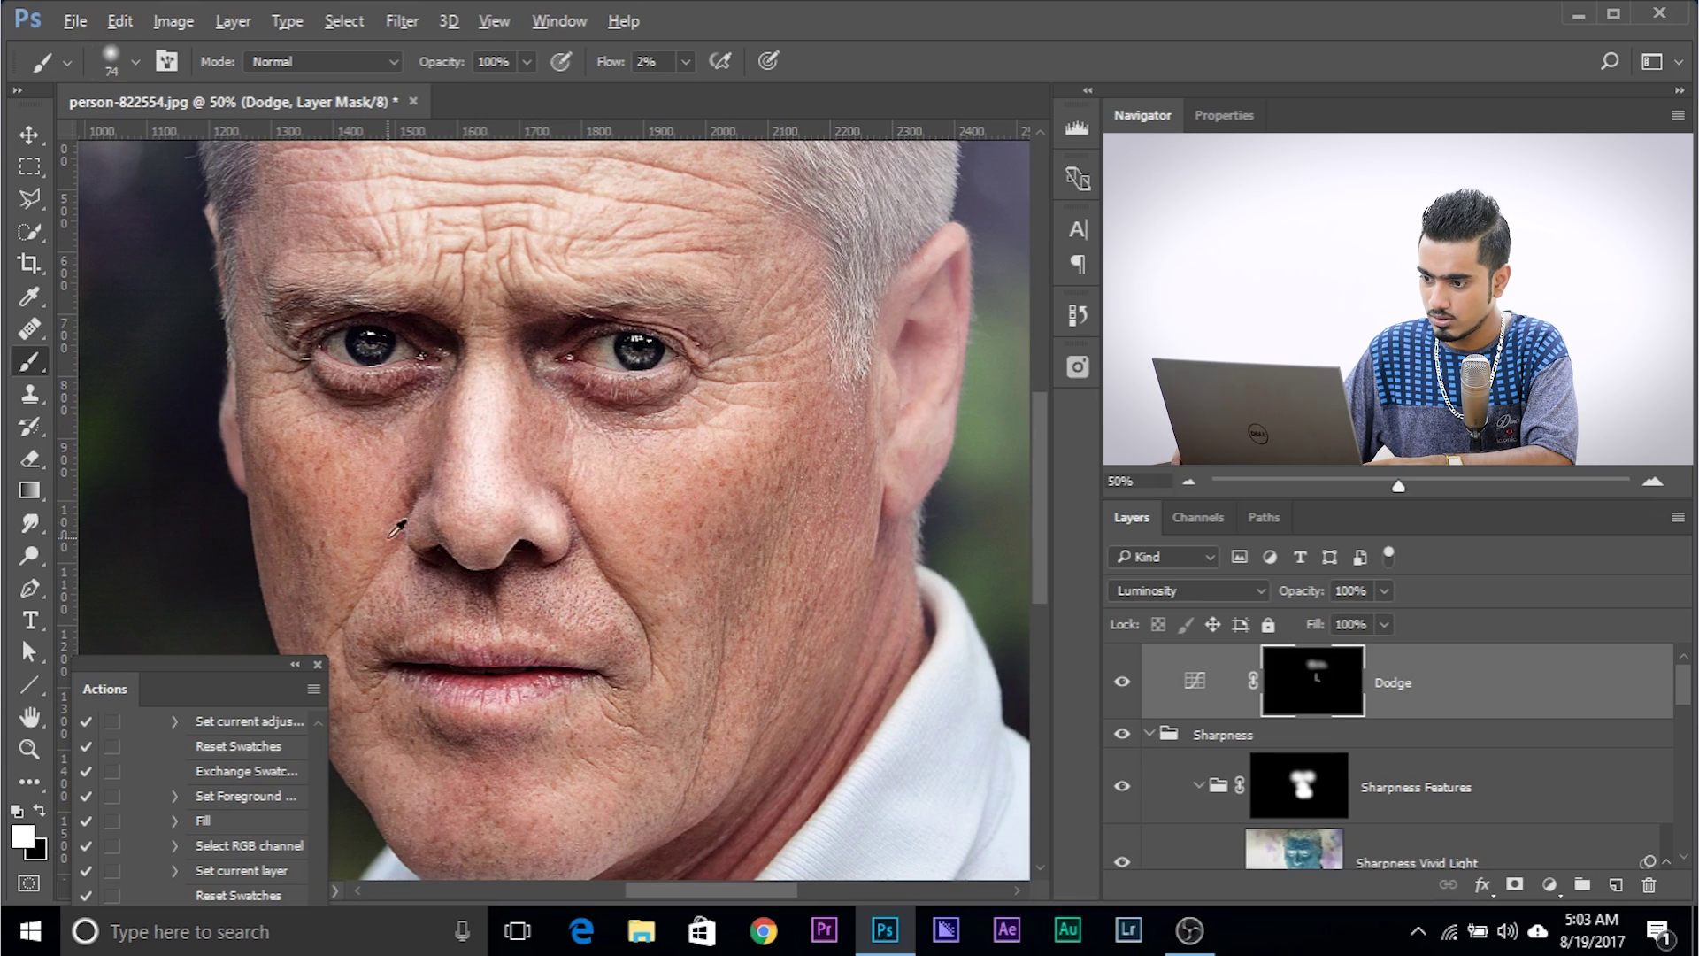
Dodge the nose wing, cheeks, lip area and chin on the Dodge mask, enlarging the soft brush to 158 and 182 px.
{"action": "left_click_drag", "start_coordinate": [409, 536], "coordinate": [415, 532]}
{"action": "mouse_move", "coordinate": [503, 502]}
{"action": "left_mouse_down"}
{"action": "mouse_move", "coordinate": [547, 486]}
{"action": "mouse_move", "coordinate": [707, 451]}
{"action": "mouse_move", "coordinate": [657, 545]}
{"action": "mouse_move", "coordinate": [603, 517]}
{"action": "mouse_move", "coordinate": [645, 603]}
{"action": "left_mouse_up"}
{"action": "mouse_move", "coordinate": [478, 615]}
{"action": "left_mouse_down"}
{"action": "mouse_move", "coordinate": [536, 613]}
{"action": "mouse_move", "coordinate": [453, 604]}
{"action": "left_mouse_up"}
{"action": "mouse_move", "coordinate": [368, 486]}
{"action": "left_mouse_down"}
{"action": "mouse_move", "coordinate": [385, 516]}
{"action": "mouse_move", "coordinate": [403, 465]}
{"action": "mouse_move", "coordinate": [366, 444]}
{"action": "left_mouse_up"}
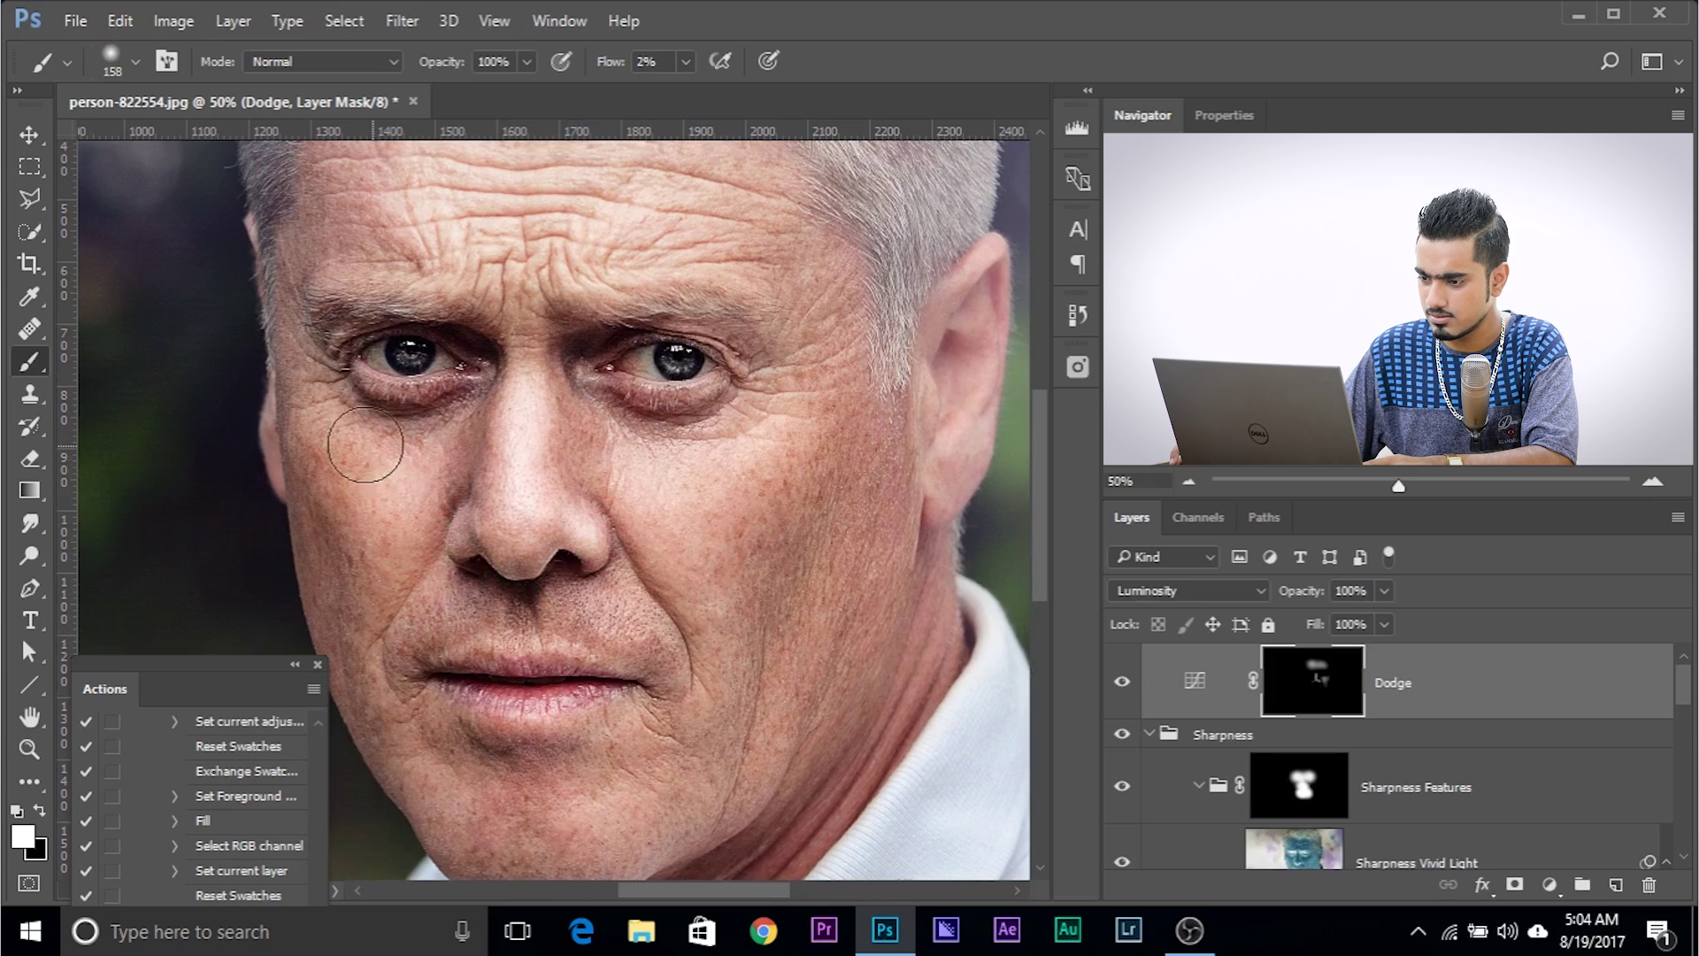
{"action": "left_click_drag", "start_coordinate": [432, 708], "coordinate": [427, 655]}
{"action": "mouse_move", "coordinate": [549, 653]}
{"action": "left_mouse_down"}
{"action": "mouse_move", "coordinate": [518, 652]}
{"action": "mouse_move", "coordinate": [580, 666]}
{"action": "mouse_move", "coordinate": [540, 666]}
{"action": "mouse_move", "coordinate": [522, 695]}
{"action": "left_mouse_up"}
{"action": "left_click_drag", "start_coordinate": [588, 563], "coordinate": [620, 563]}
{"action": "mouse_move", "coordinate": [532, 710]}
{"action": "left_mouse_down"}
{"action": "mouse_move", "coordinate": [535, 690]}
{"action": "mouse_move", "coordinate": [535, 748]}
{"action": "mouse_move", "coordinate": [483, 743]}
{"action": "mouse_move", "coordinate": [565, 748]}
{"action": "left_mouse_up"}
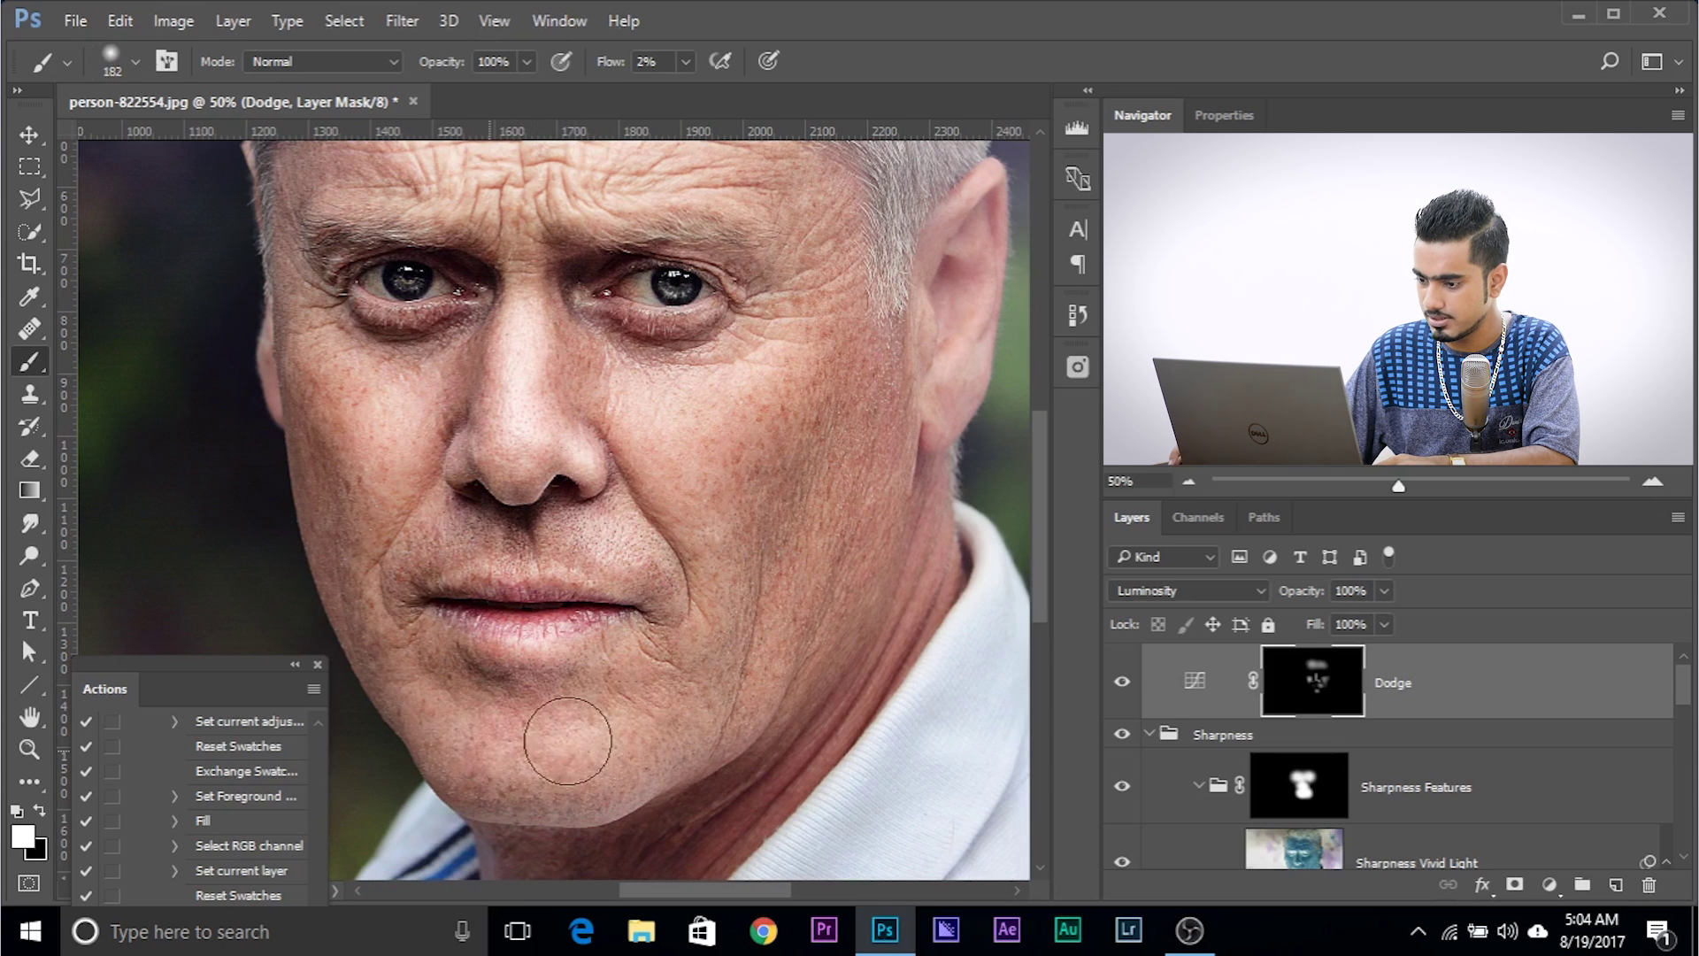
Resume the Portrait Pop action up to the Burn stop and halt it there.
{"action": "left_click_drag", "start_coordinate": [128, 687], "coordinate": [736, 277]}
{"action": "left_click", "coordinate": [783, 691]}
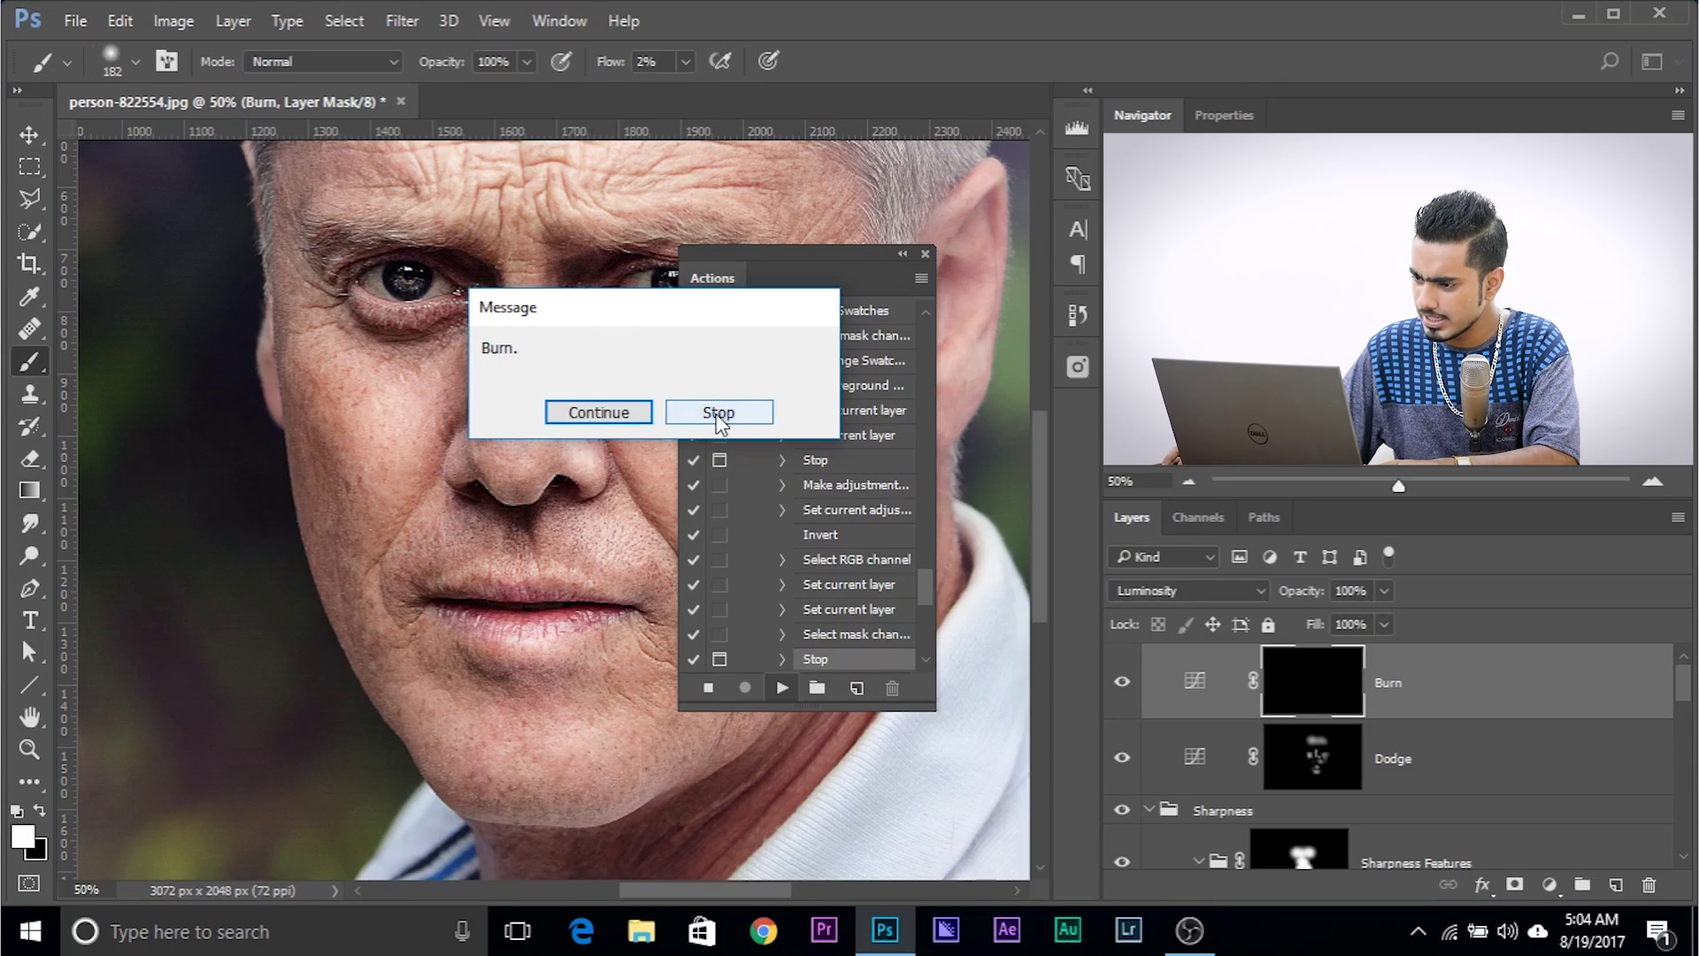
{"action": "left_click", "coordinate": [718, 414]}
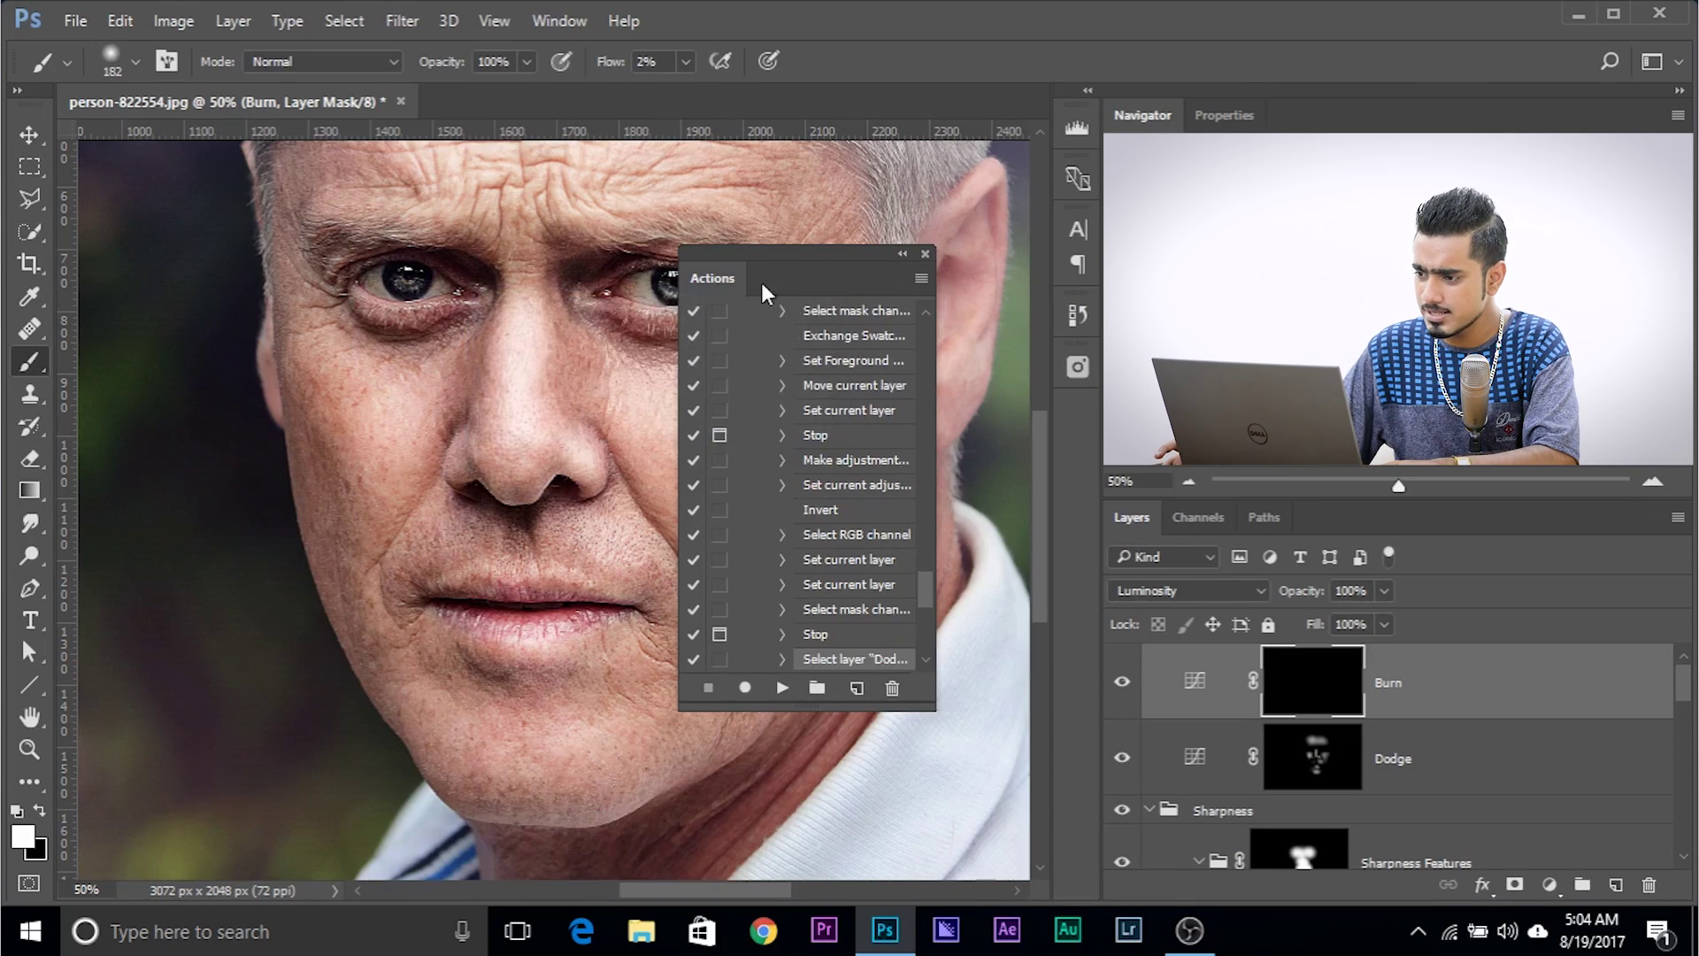
{"action": "left_click_drag", "start_coordinate": [718, 282], "coordinate": [220, 471]}
{"action": "key", "text": "bracketright"}
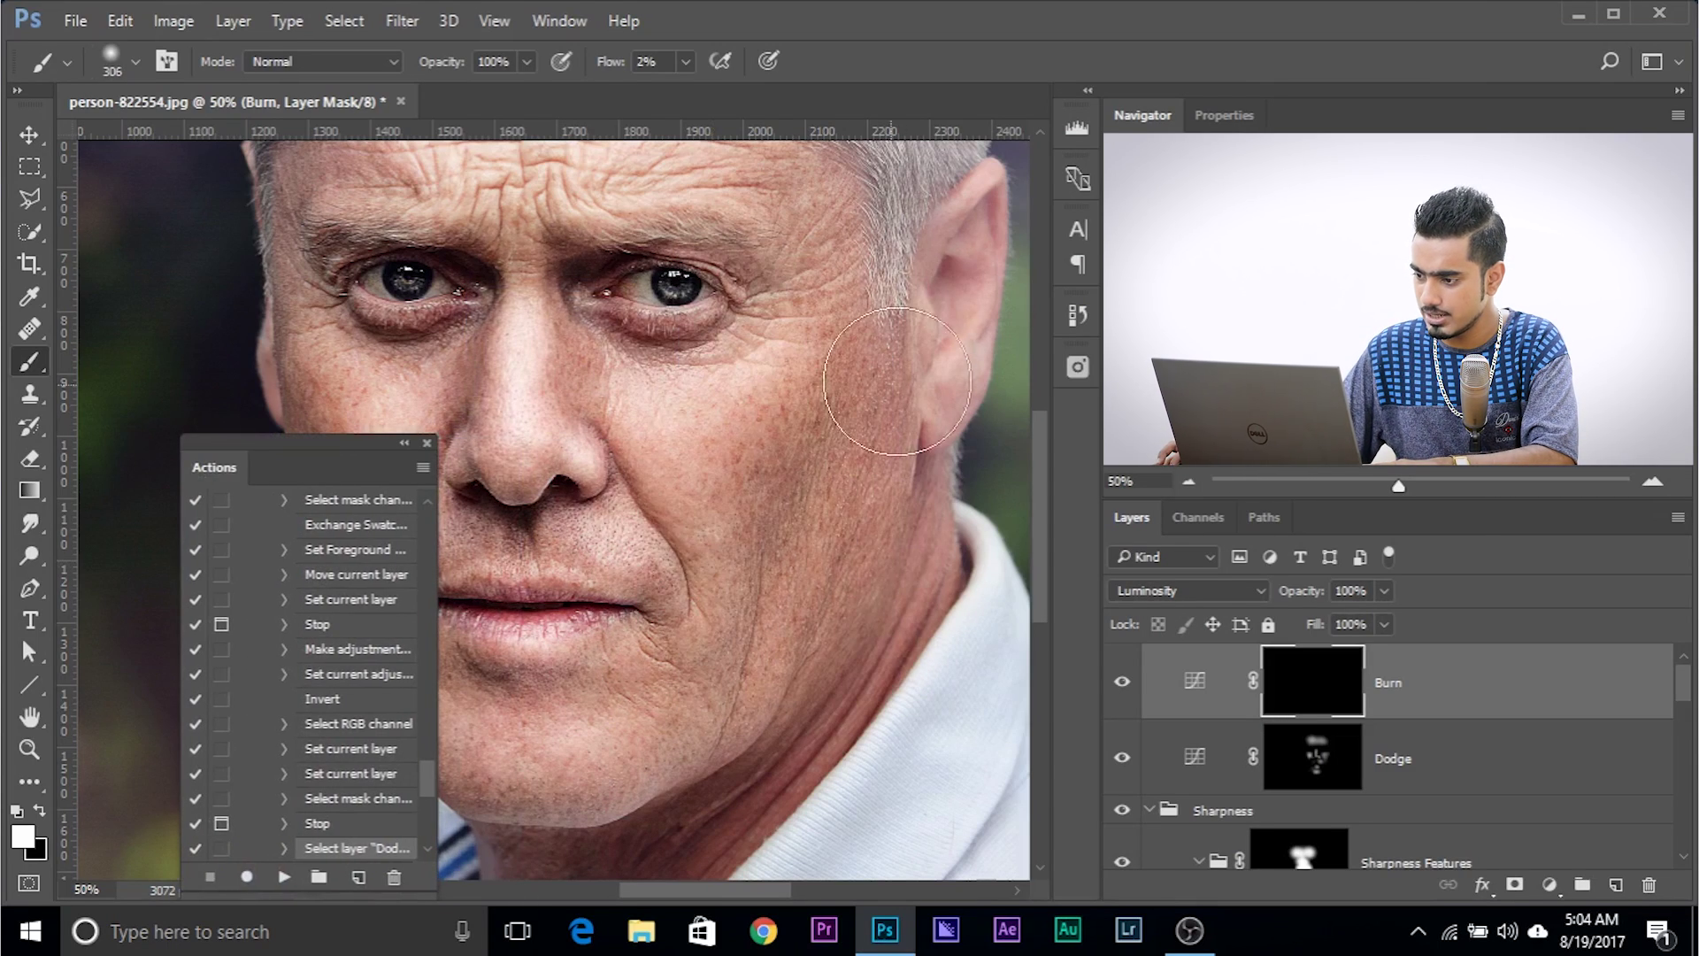
{"action": "left_click_drag", "start_coordinate": [841, 527], "coordinate": [858, 422]}
{"action": "key", "text": "bracketleft"}
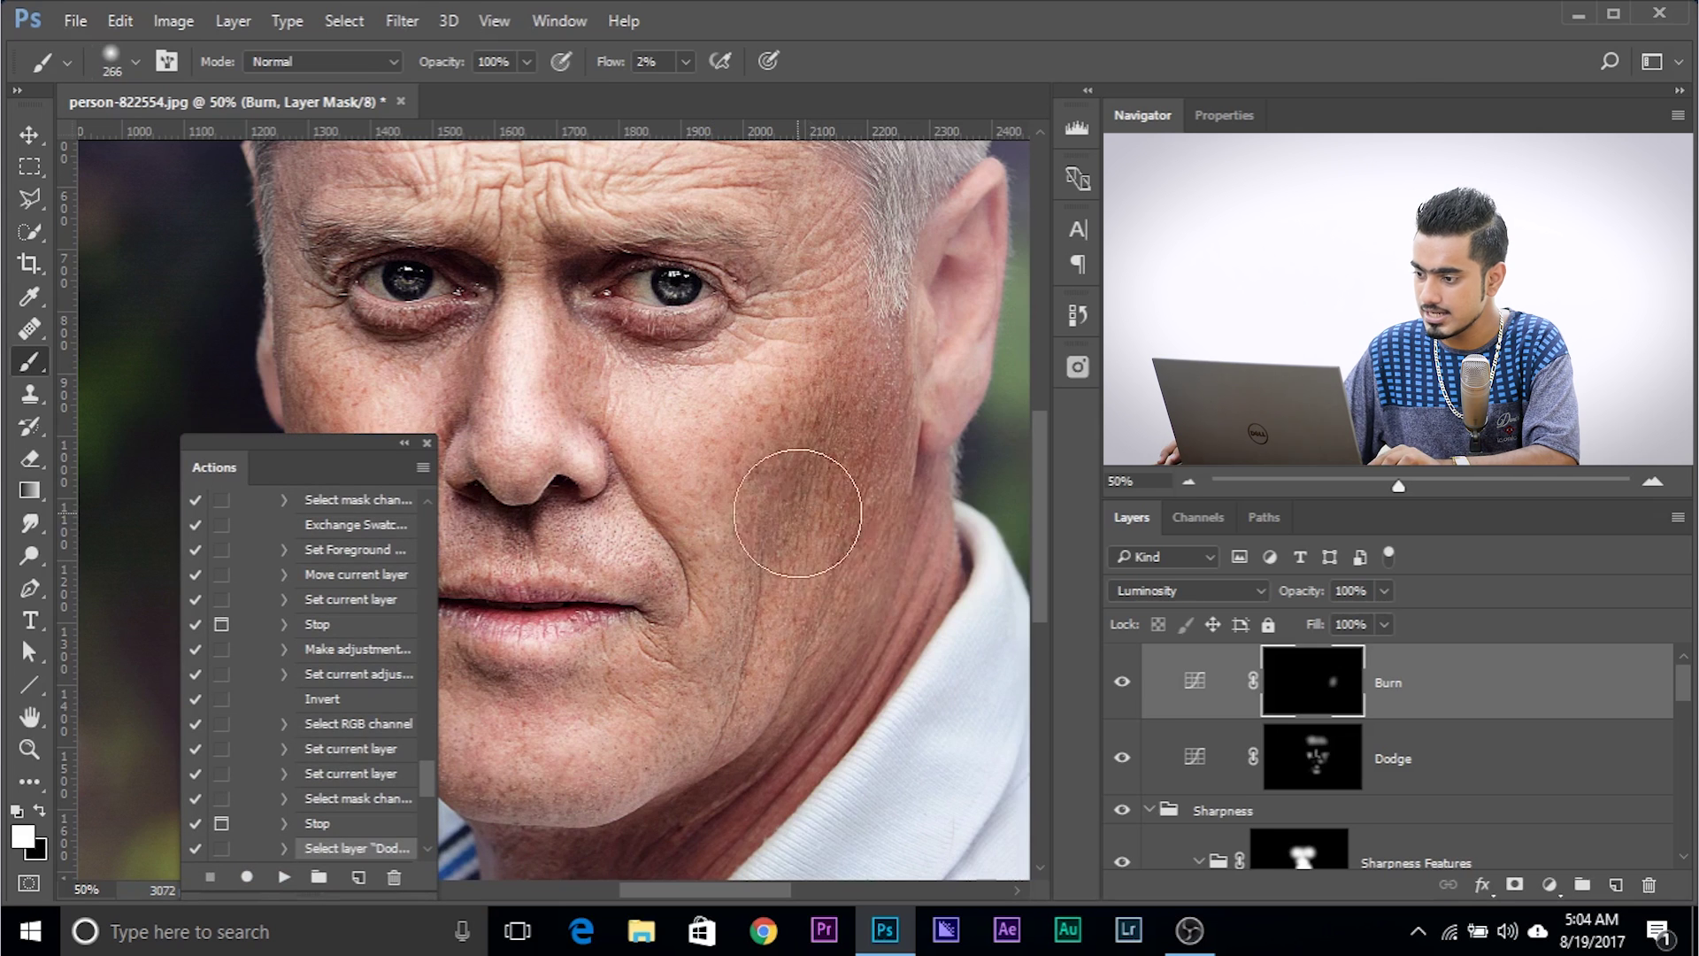
{"action": "key", "text": "ctrl+z"}
Paint white on the Burn mask over the shadowed cheek, jawline and sides of the face, resizing the soft brush between 190 and 234 px.
{"action": "right_click", "coordinate": [839, 456], "text": "alt"}
{"action": "mouse_move", "coordinate": [833, 514]}
{"action": "left_mouse_down"}
{"action": "mouse_move", "coordinate": [740, 724]}
{"action": "mouse_move", "coordinate": [649, 802]}
{"action": "mouse_move", "coordinate": [796, 493]}
{"action": "left_mouse_up"}
{"action": "right_click", "coordinate": [601, 717], "text": "alt"}
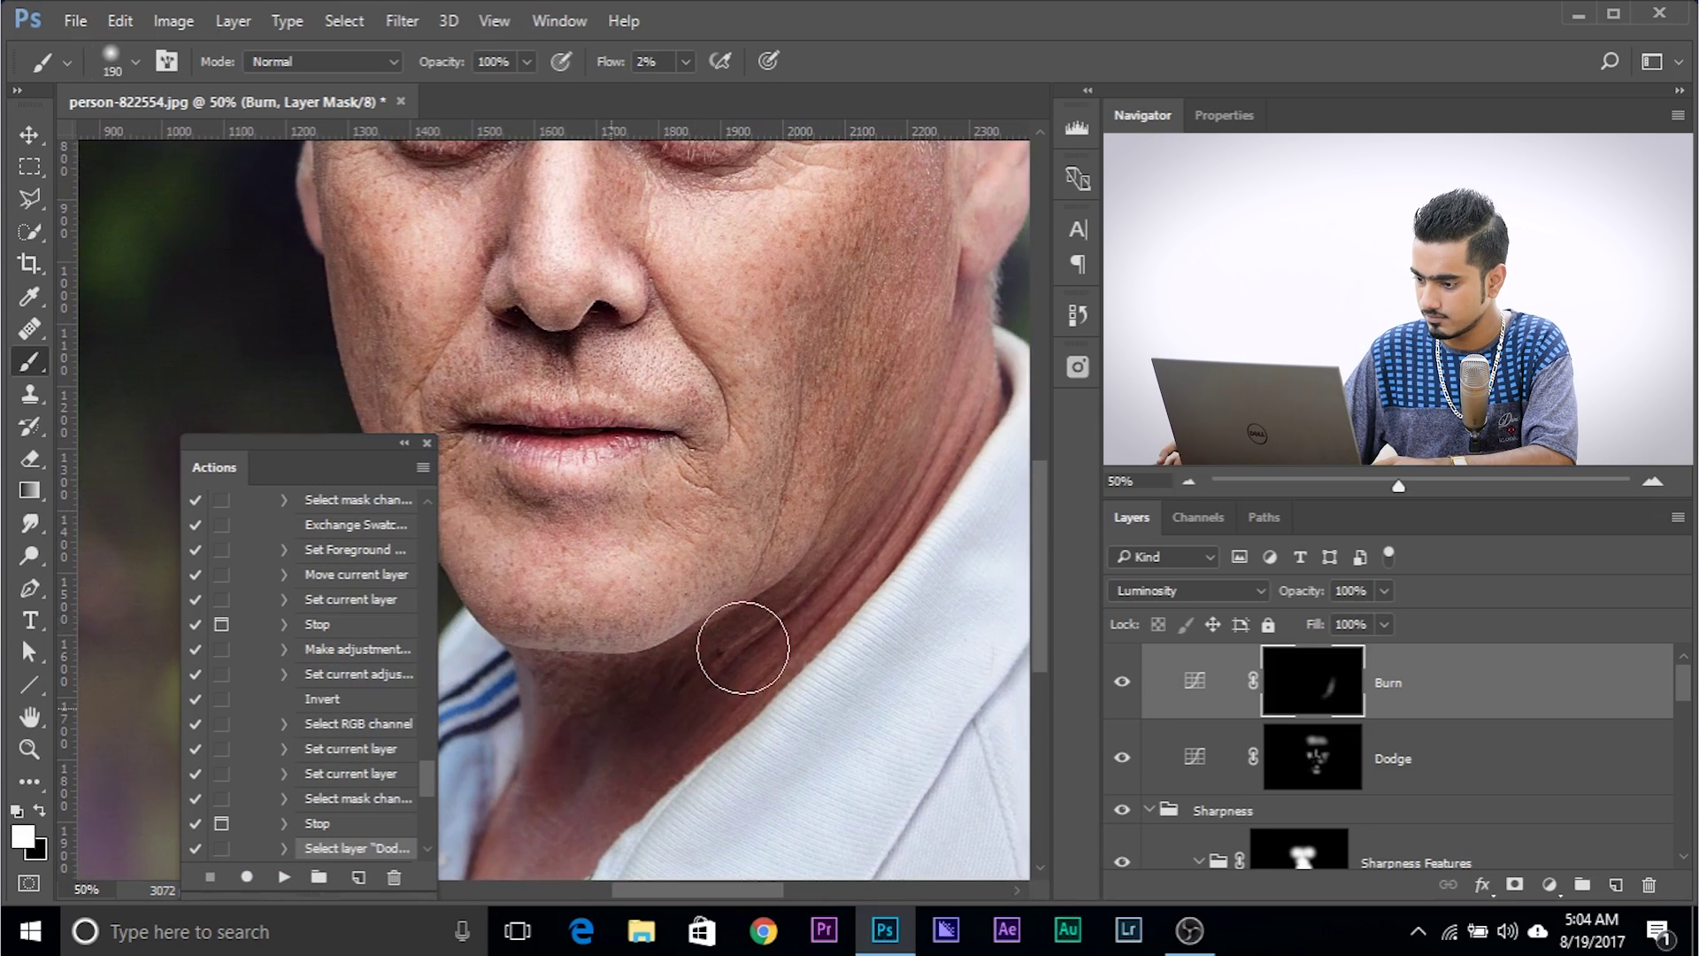
{"action": "left_click_drag", "start_coordinate": [849, 177], "coordinate": [673, 666]}
{"action": "left_click_drag", "start_coordinate": [753, 619], "coordinate": [686, 505]}
{"action": "left_click_drag", "start_coordinate": [496, 611], "coordinate": [1007, 464]}
{"action": "right_click", "coordinate": [646, 492], "text": "alt"}
{"action": "left_click_drag", "start_coordinate": [662, 354], "coordinate": [662, 531]}
{"action": "left_click_drag", "start_coordinate": [673, 549], "coordinate": [563, 388]}
{"action": "left_click_drag", "start_coordinate": [866, 398], "coordinate": [531, 480]}
{"action": "right_click", "coordinate": [826, 450], "text": "alt"}
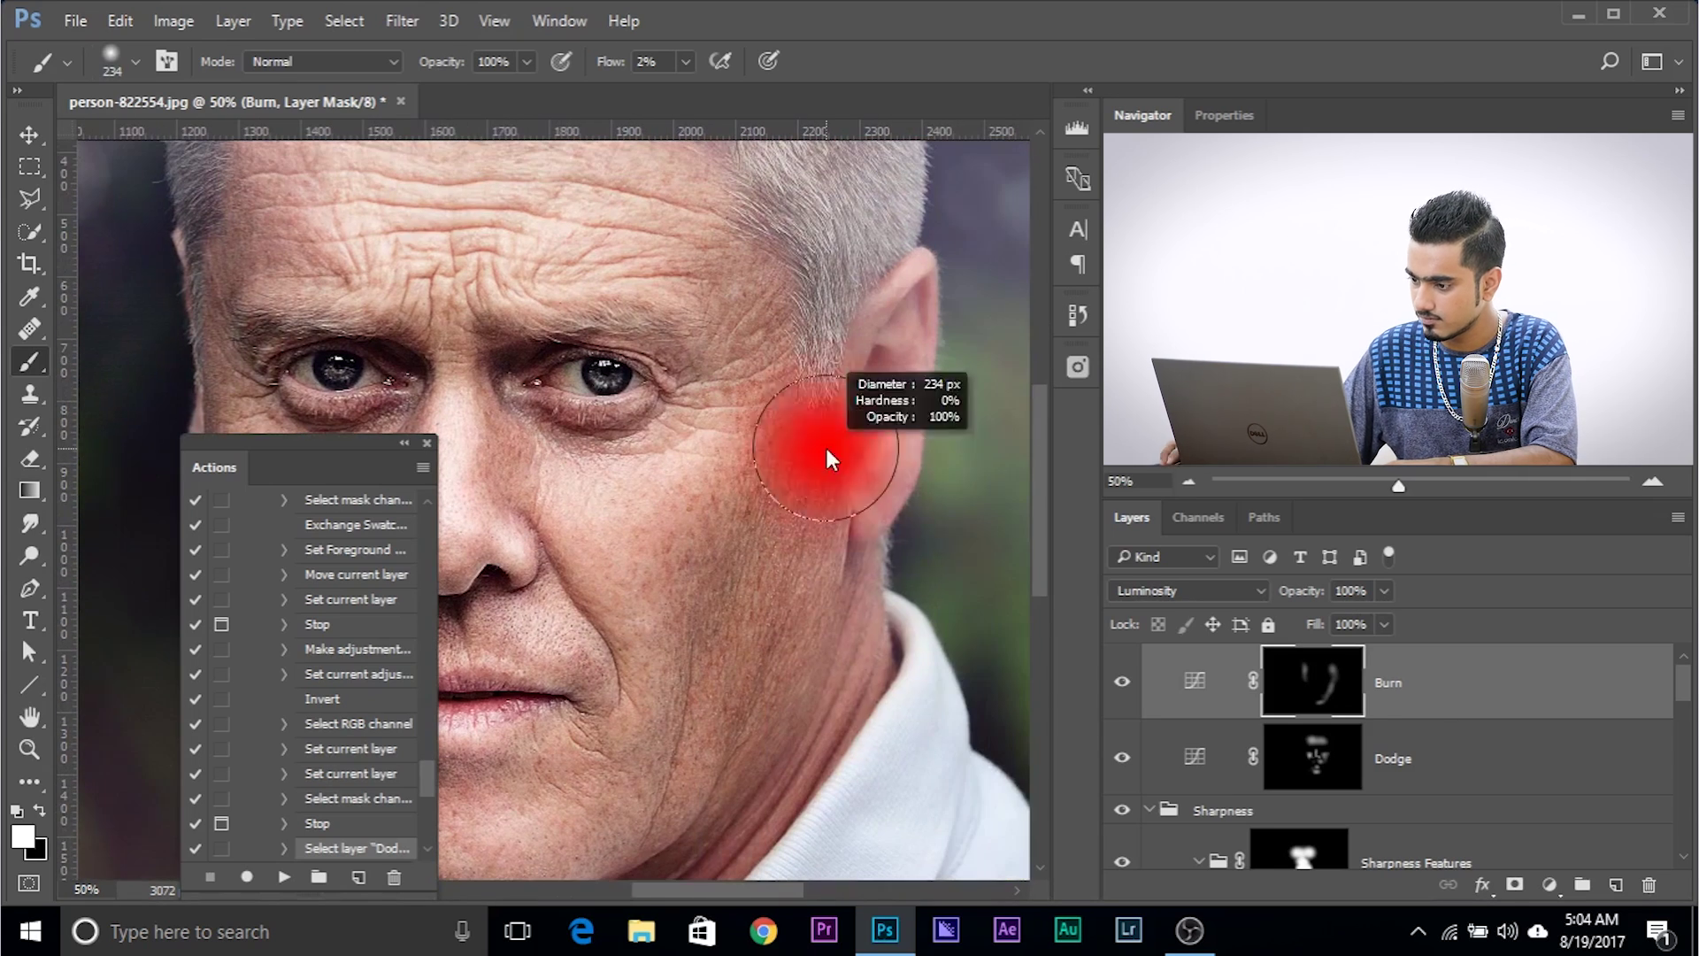
Run the remaining steps of the Portrait Pop action and close the Actions panel.
{"action": "left_click_drag", "start_coordinate": [198, 456], "coordinate": [417, 217]}
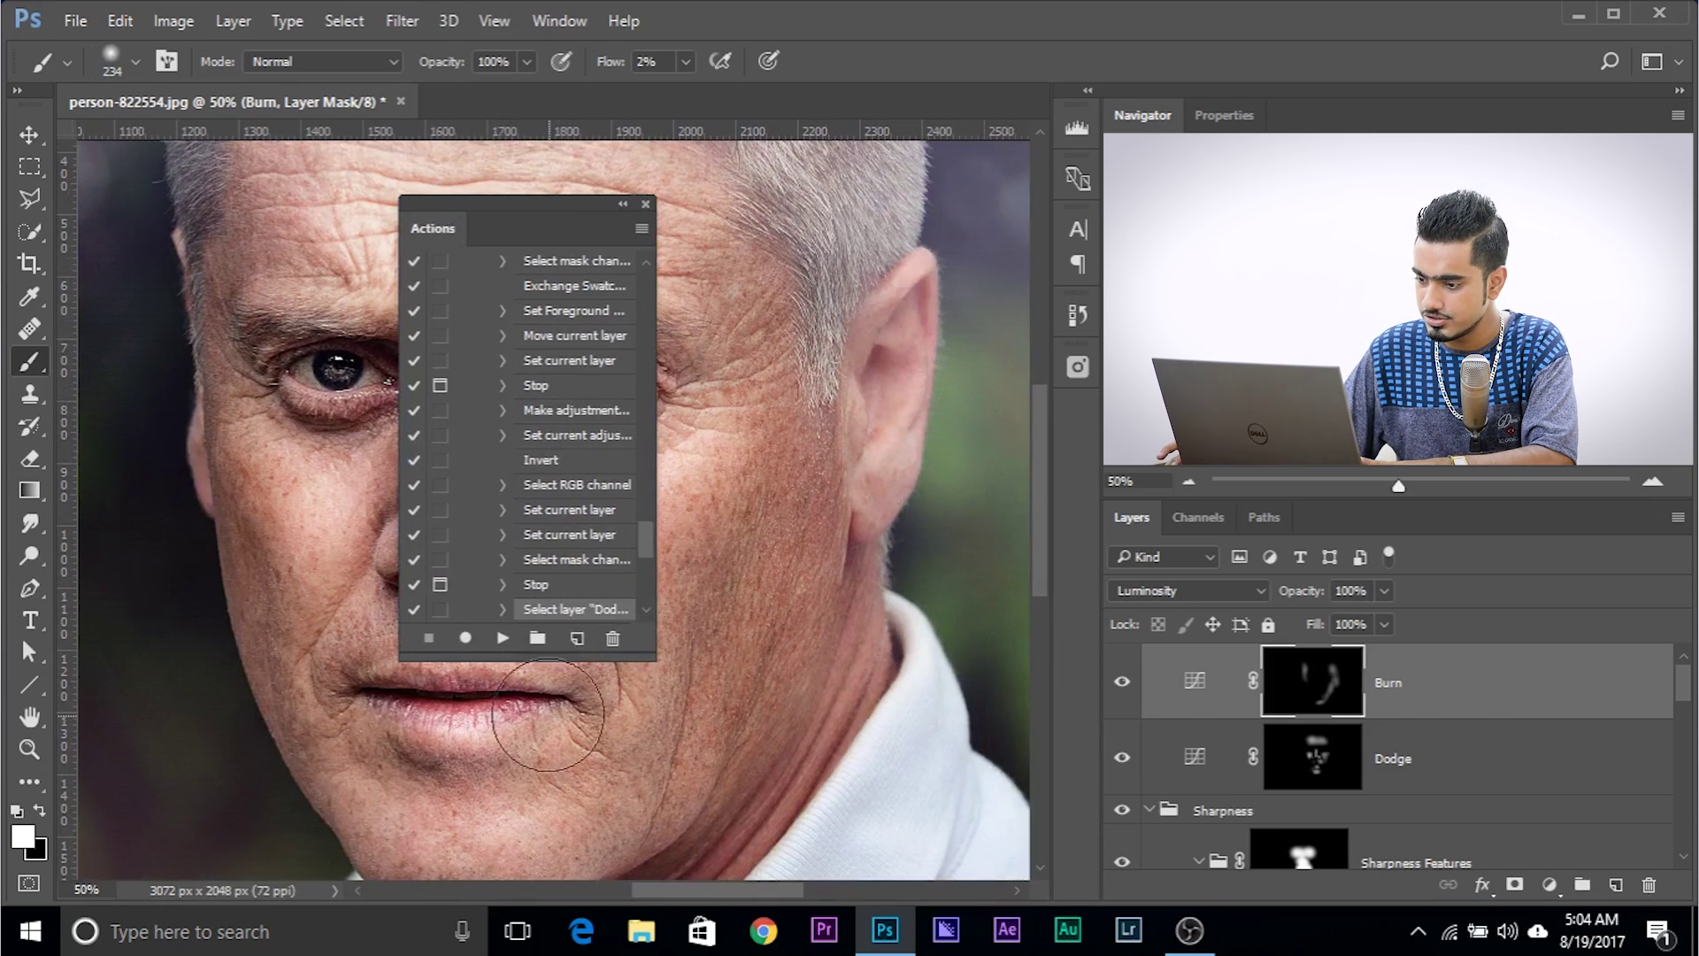
{"action": "left_click", "coordinate": [503, 639]}
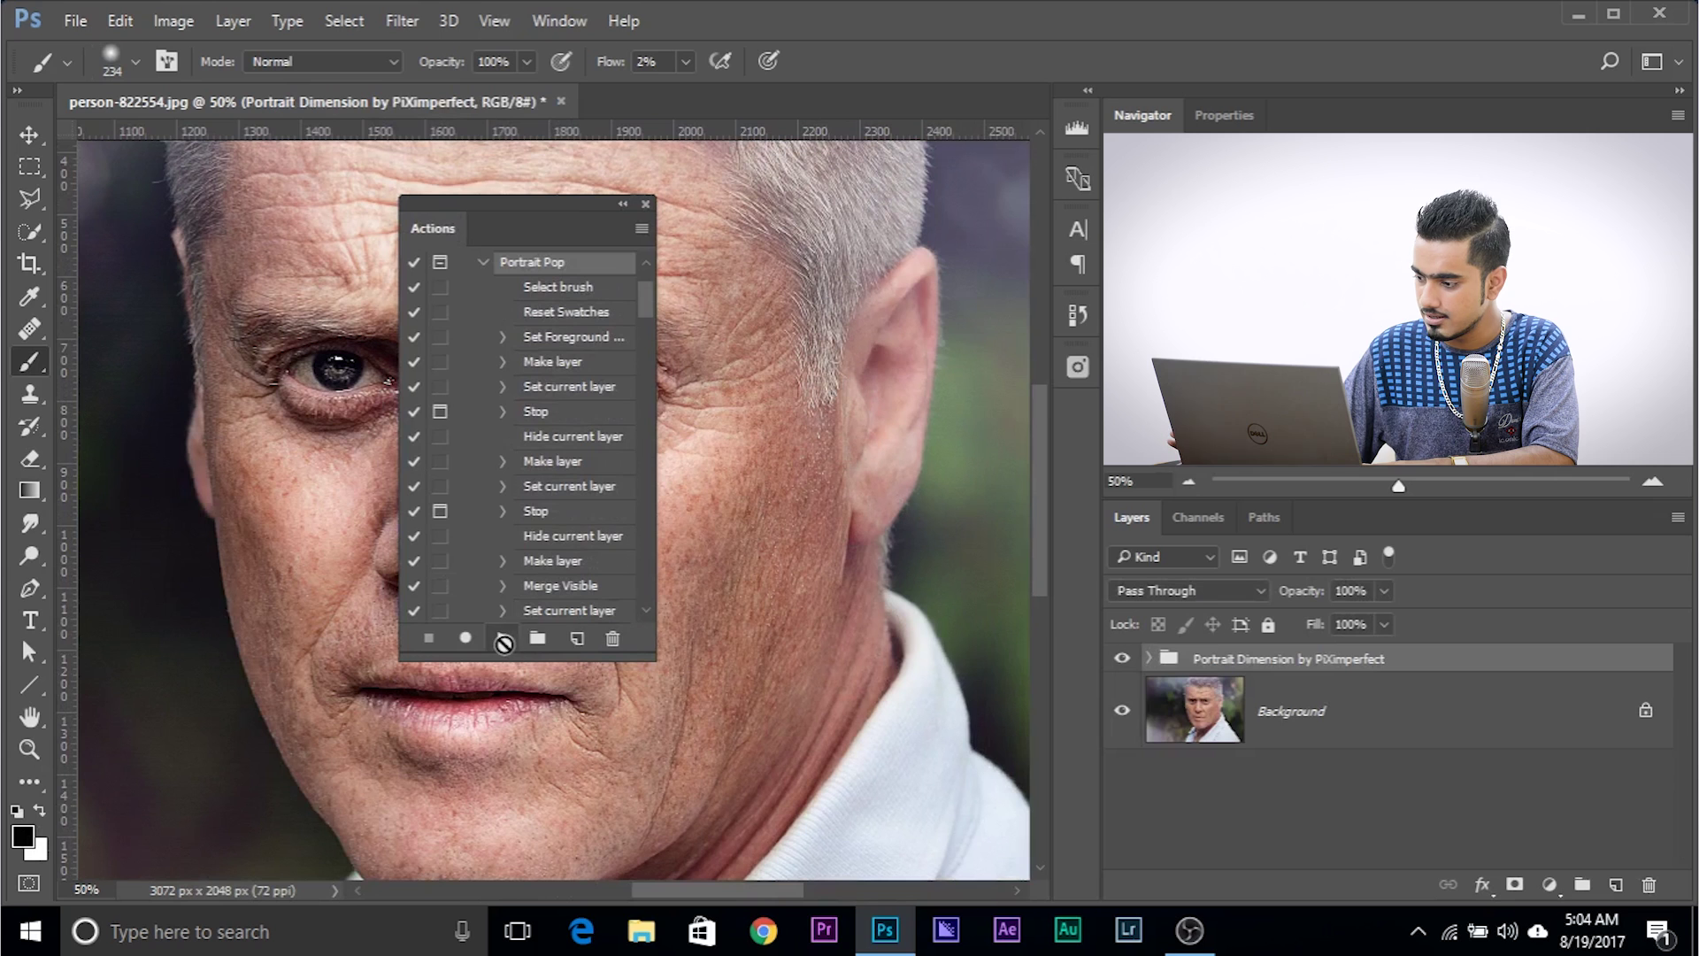
{"action": "left_click", "coordinate": [644, 205]}
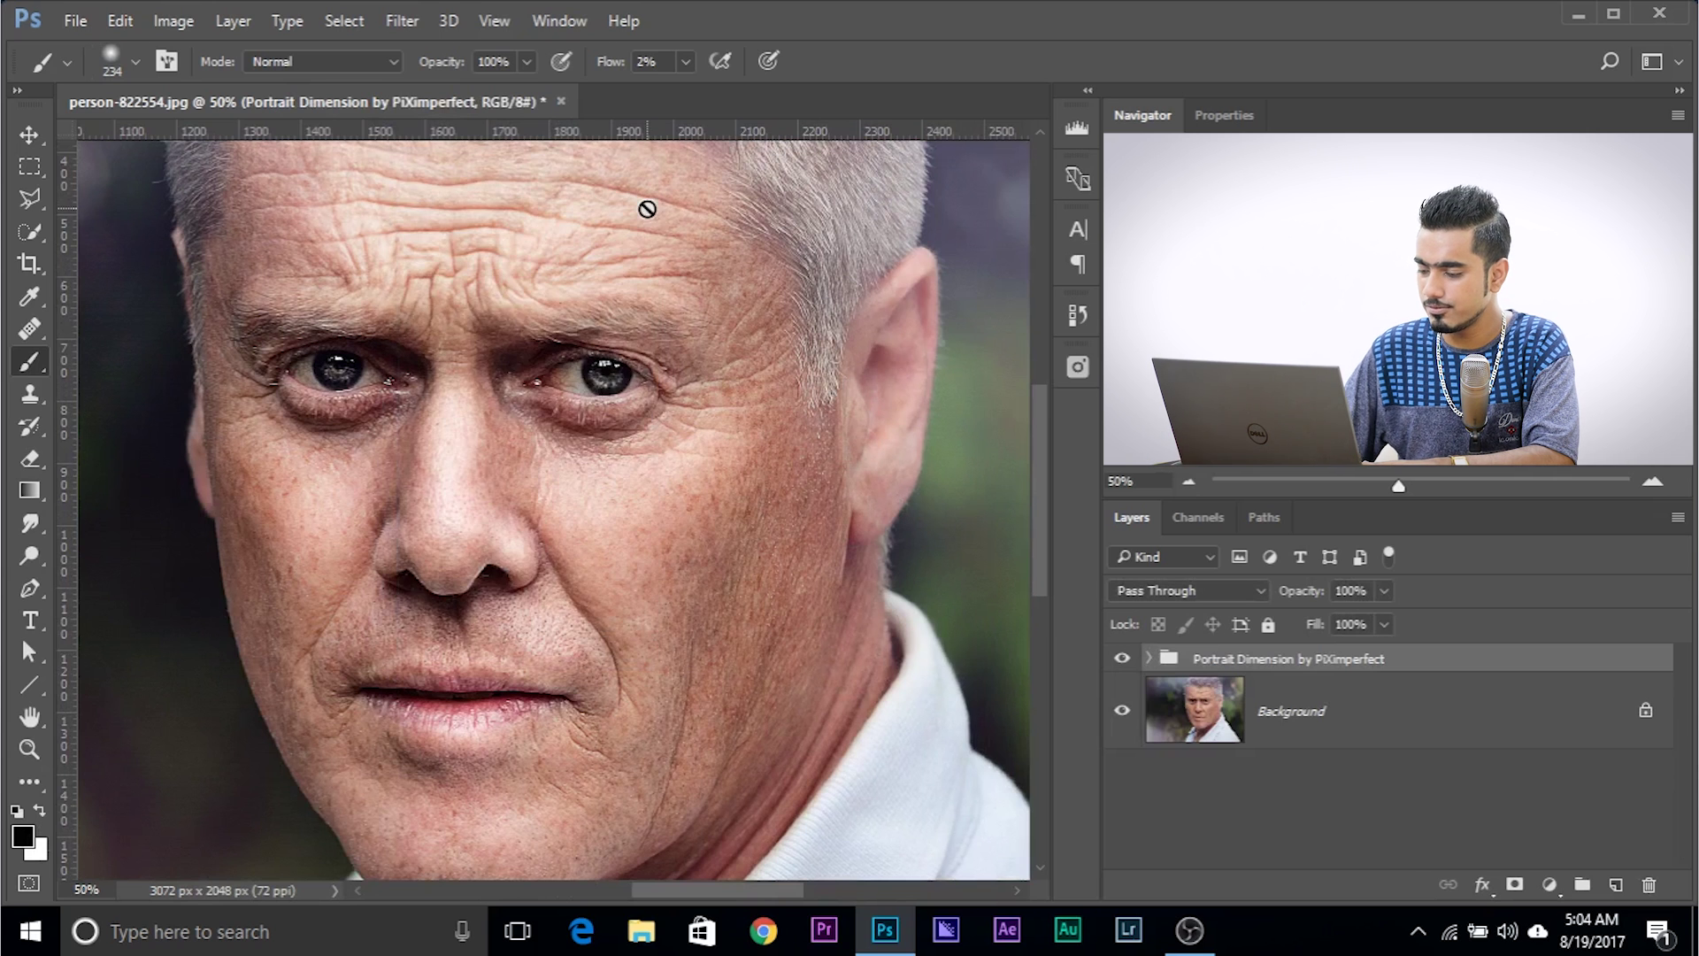
Compare the whole portrait at 25% with the Portrait Dimension by PiXimperfect group hidden and shown.
{"action": "key", "text": "ctrl+minus"}
{"action": "key", "text": "ctrl+minus"}
{"action": "key", "text": "ctrl+minus"}
{"action": "key", "text": "ctrl+plus"}
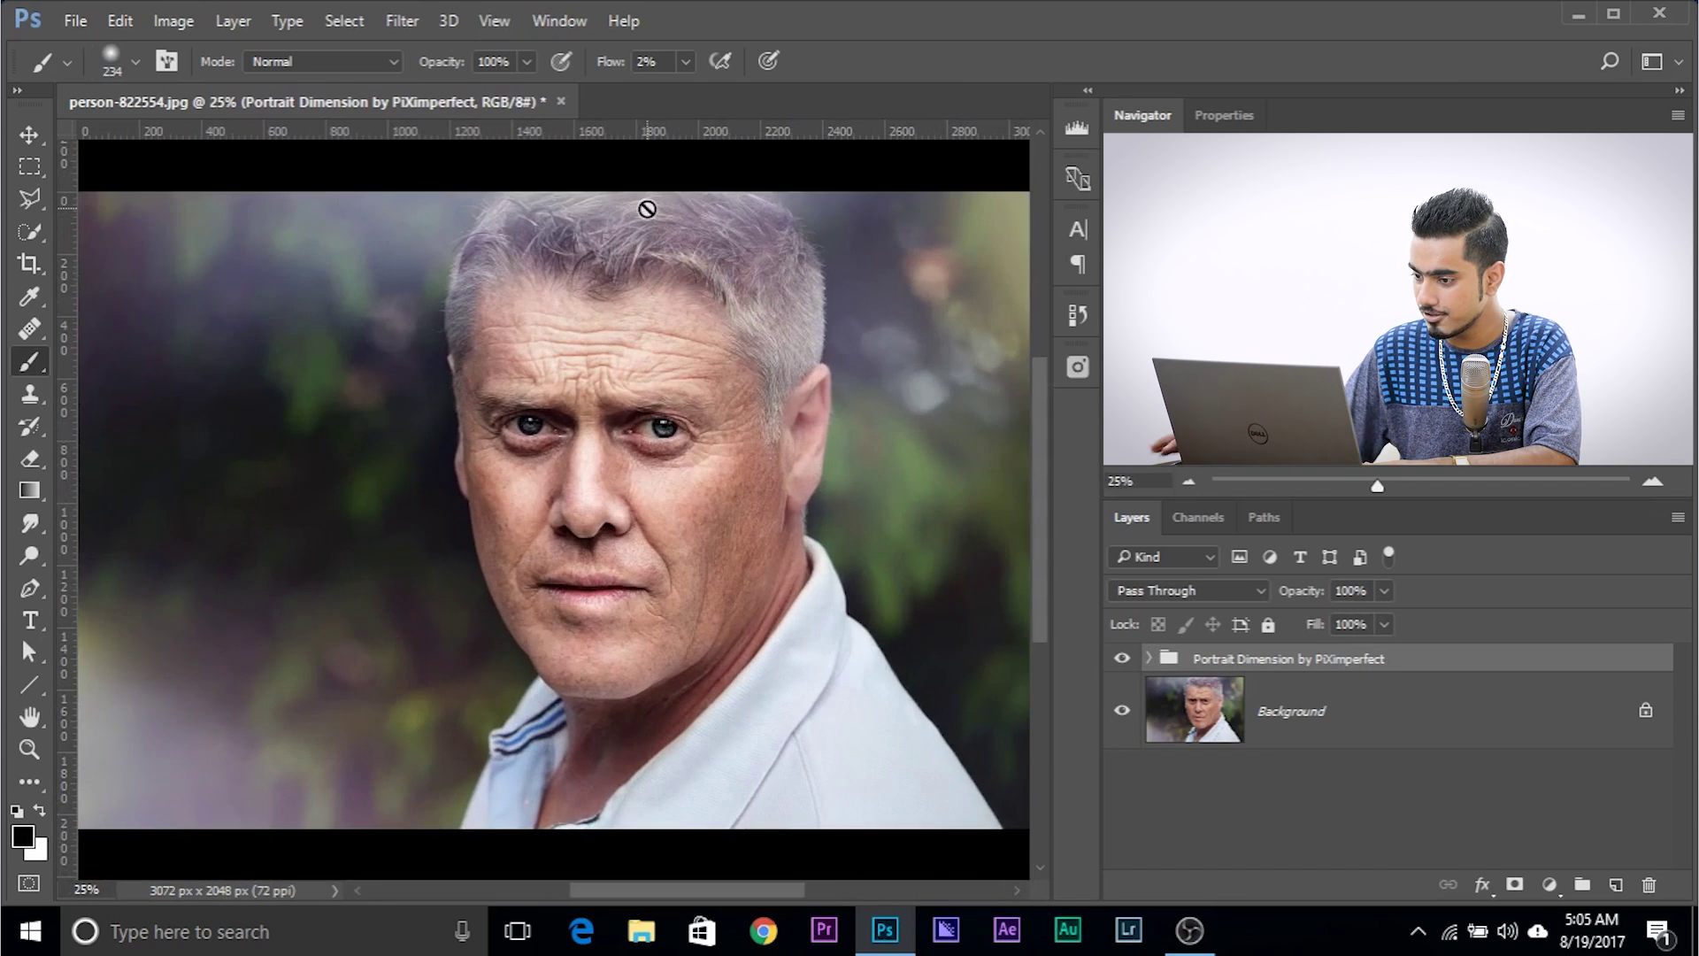
{"action": "left_click", "coordinate": [1123, 661]}
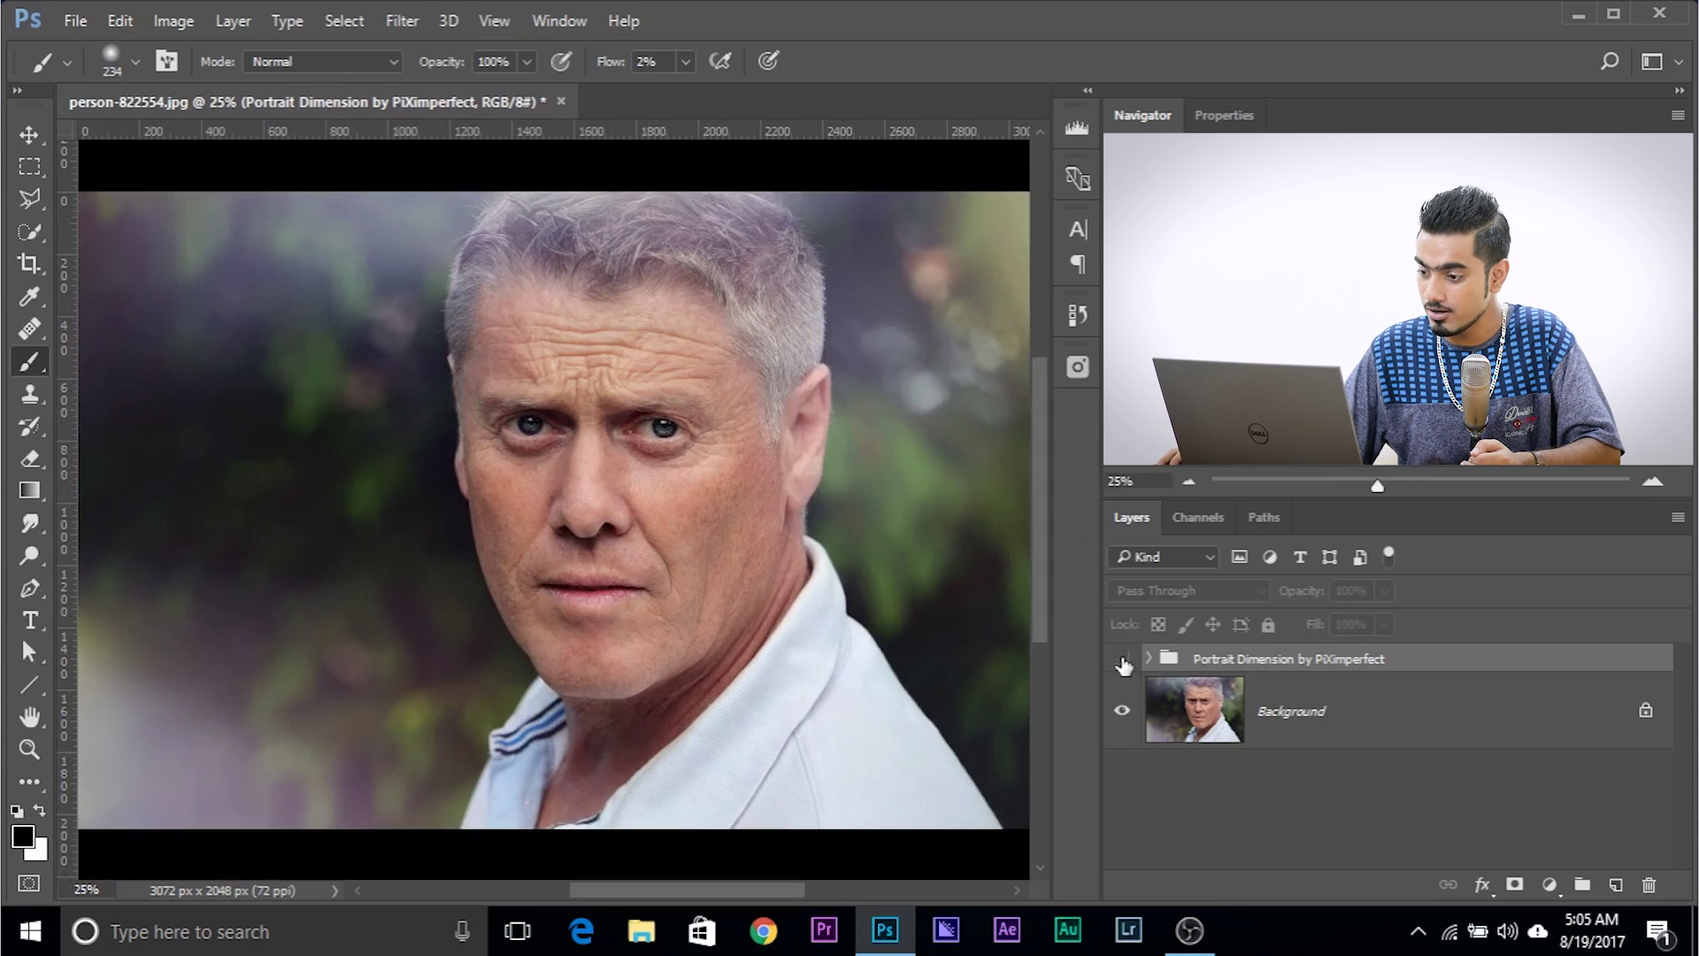
{"action": "left_click", "coordinate": [1122, 661]}
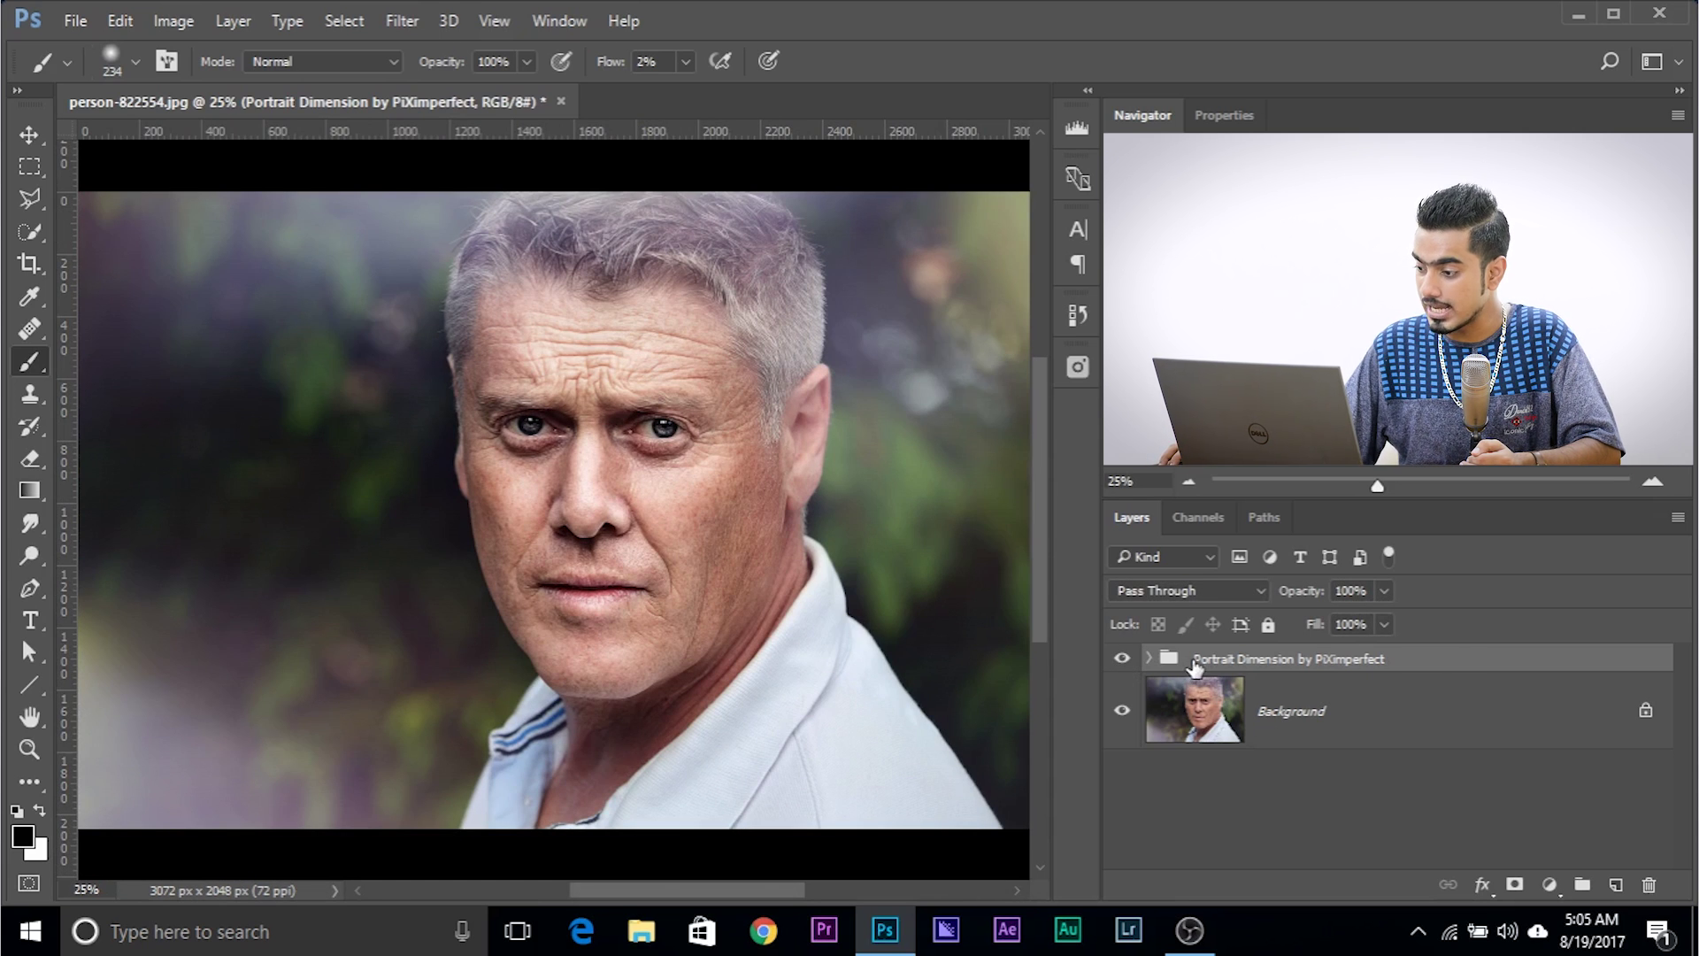
Try the Portrait Dimension by PiXimperfect group at 64% opacity, comparing it hidden and shown, and return it to 100%.
{"action": "left_click", "coordinate": [1385, 593]}
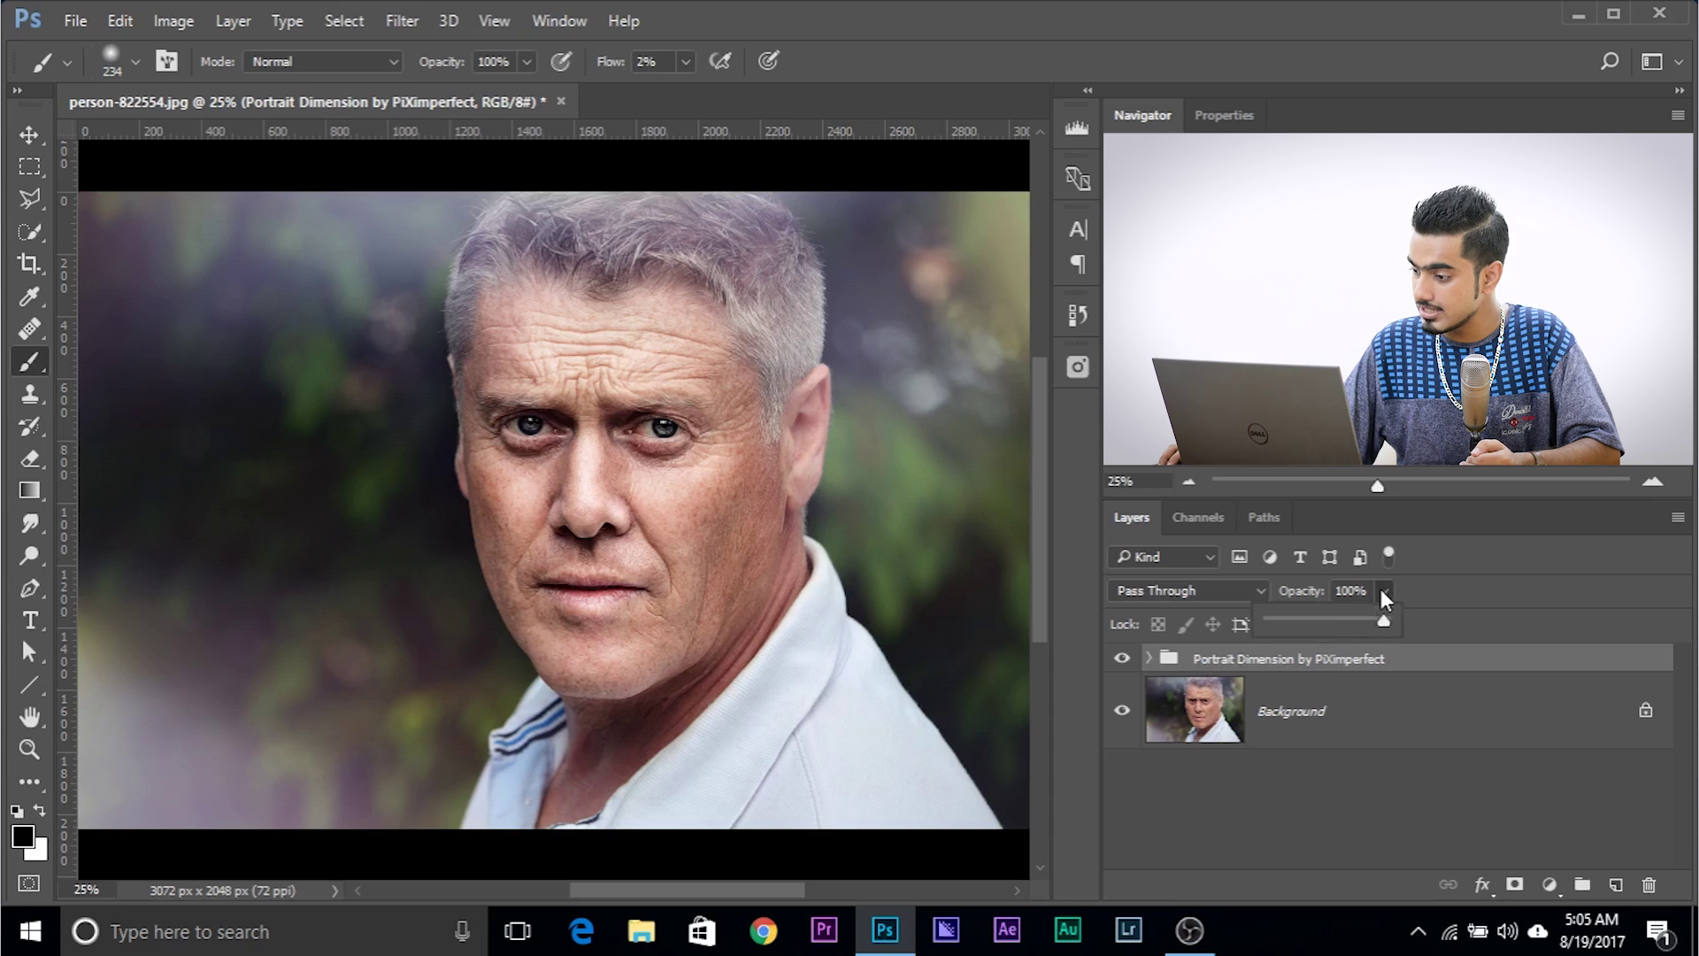
{"action": "left_click", "coordinate": [1326, 618]}
{"action": "left_click_drag", "start_coordinate": [1299, 619], "coordinate": [1307, 617]}
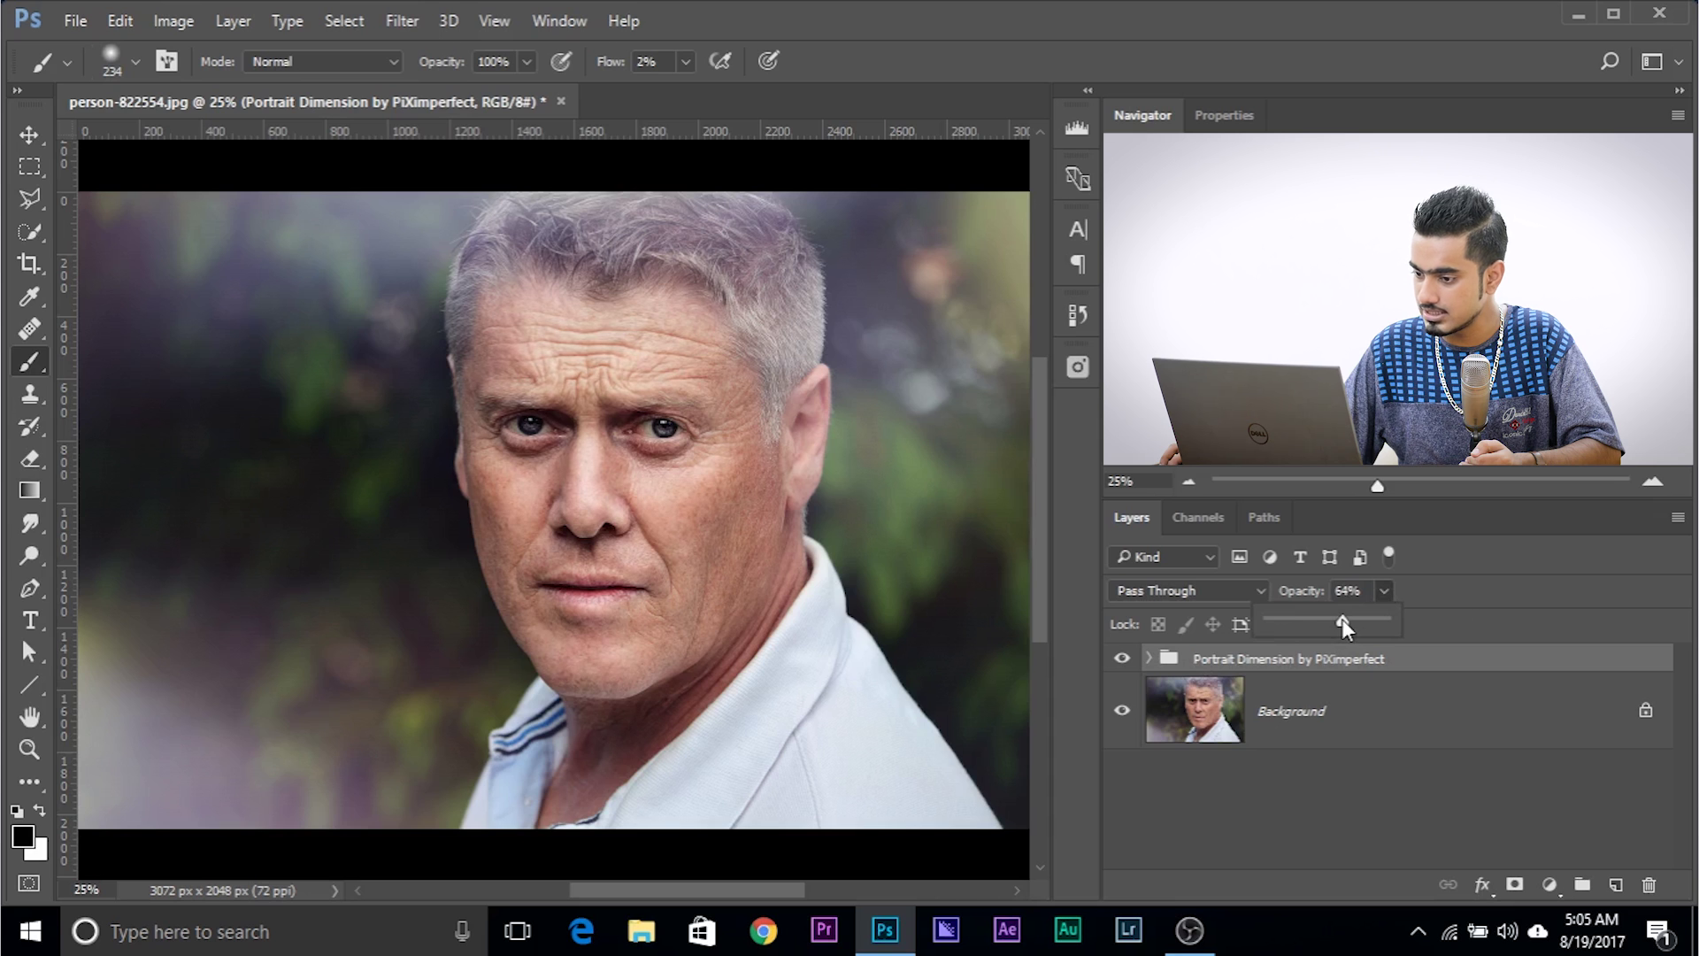
{"action": "left_click", "coordinate": [1269, 660]}
{"action": "left_click", "coordinate": [1117, 664]}
{"action": "left_click", "coordinate": [1114, 661]}
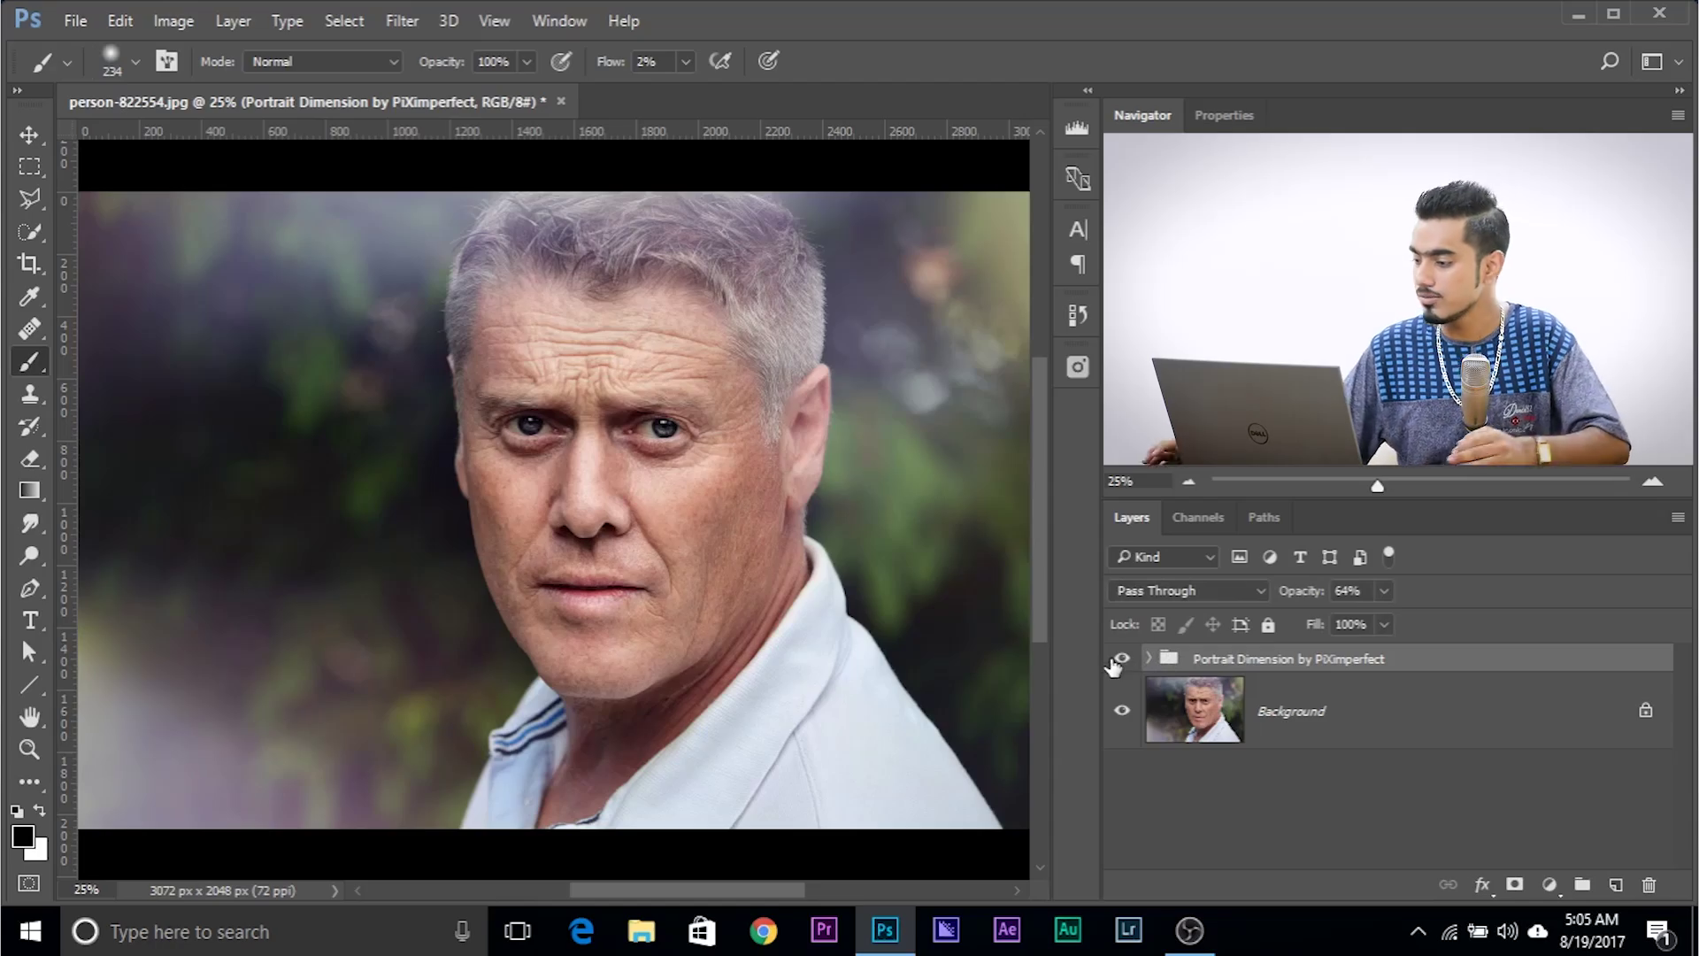
{"action": "left_click_drag", "start_coordinate": [1397, 622], "coordinate": [1473, 619]}
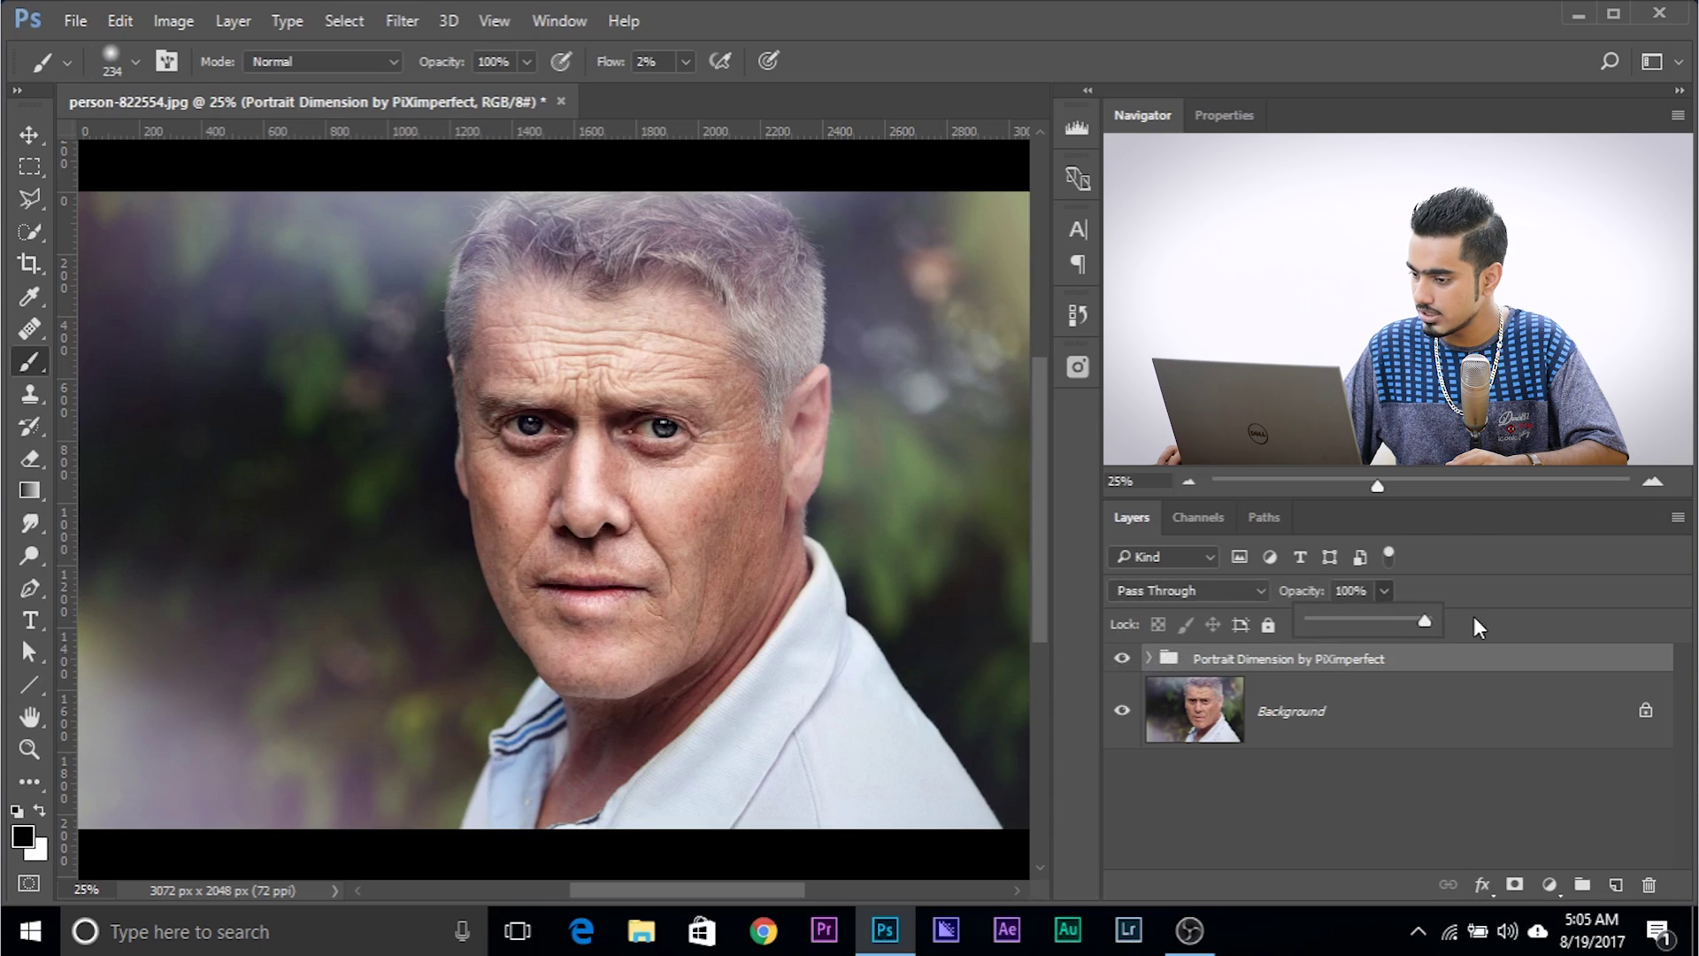
Expand the Portrait Dimension group and collapse its Dodge and Burn, Sharpness and Details subgroups to examine the layer structure.
{"action": "left_click", "coordinate": [1150, 658]}
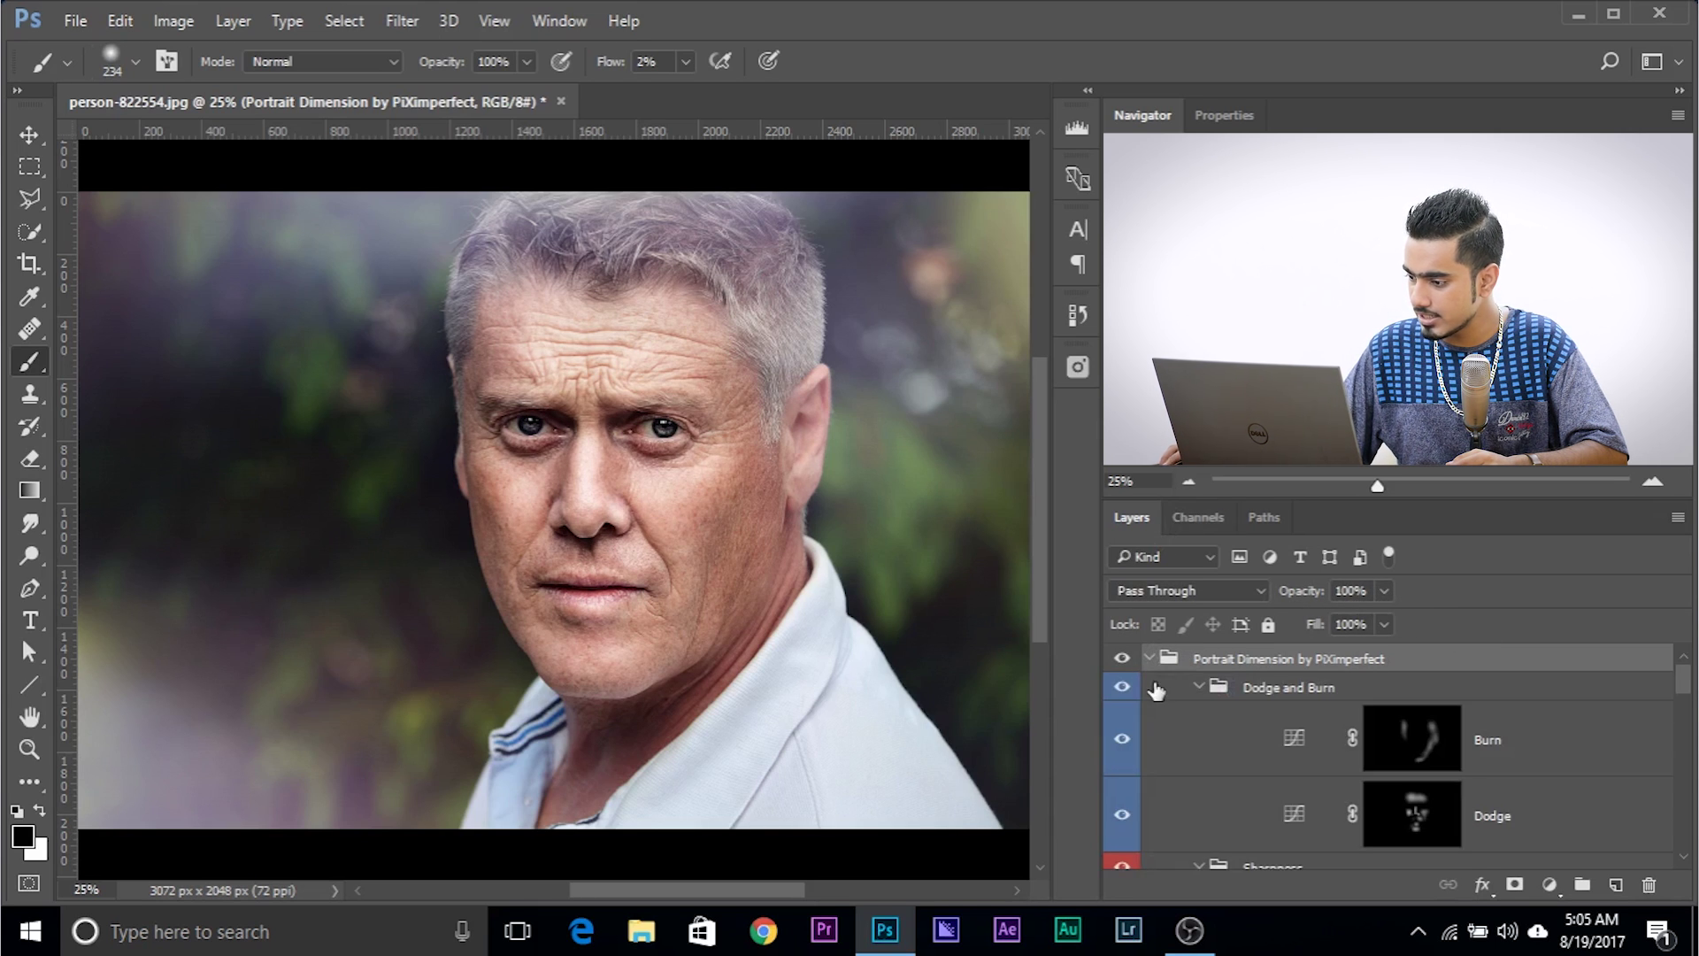
{"action": "left_click", "coordinate": [1198, 687]}
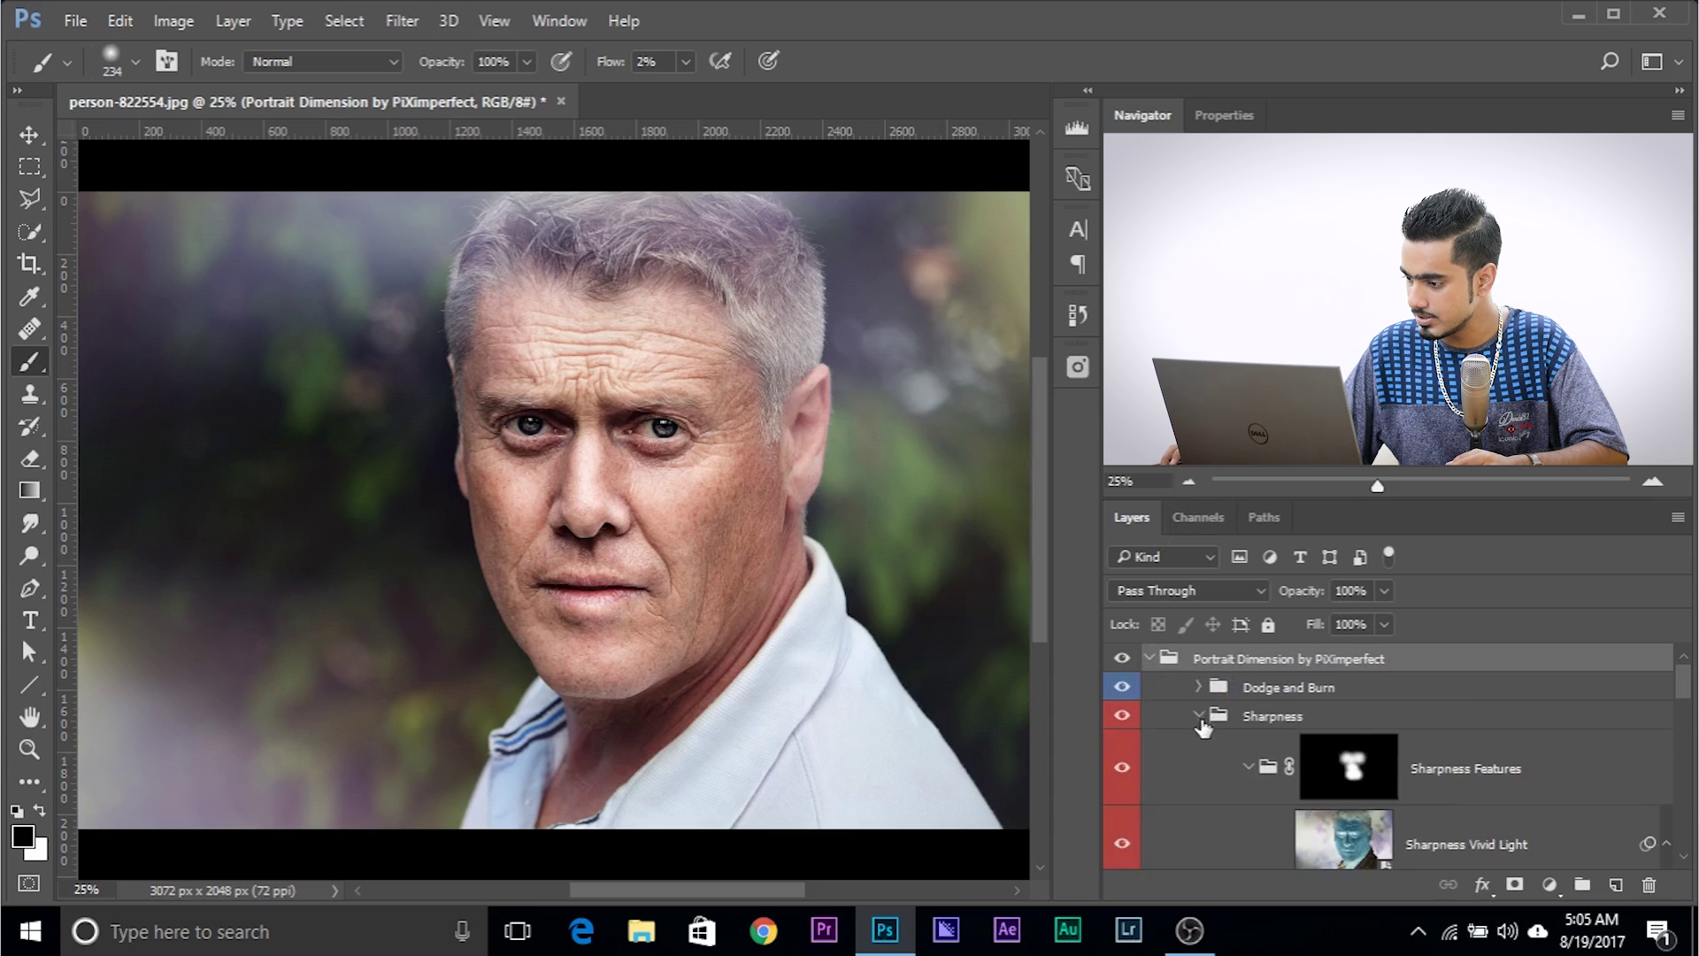
{"action": "left_click", "coordinate": [1199, 716]}
{"action": "left_click", "coordinate": [1200, 745]}
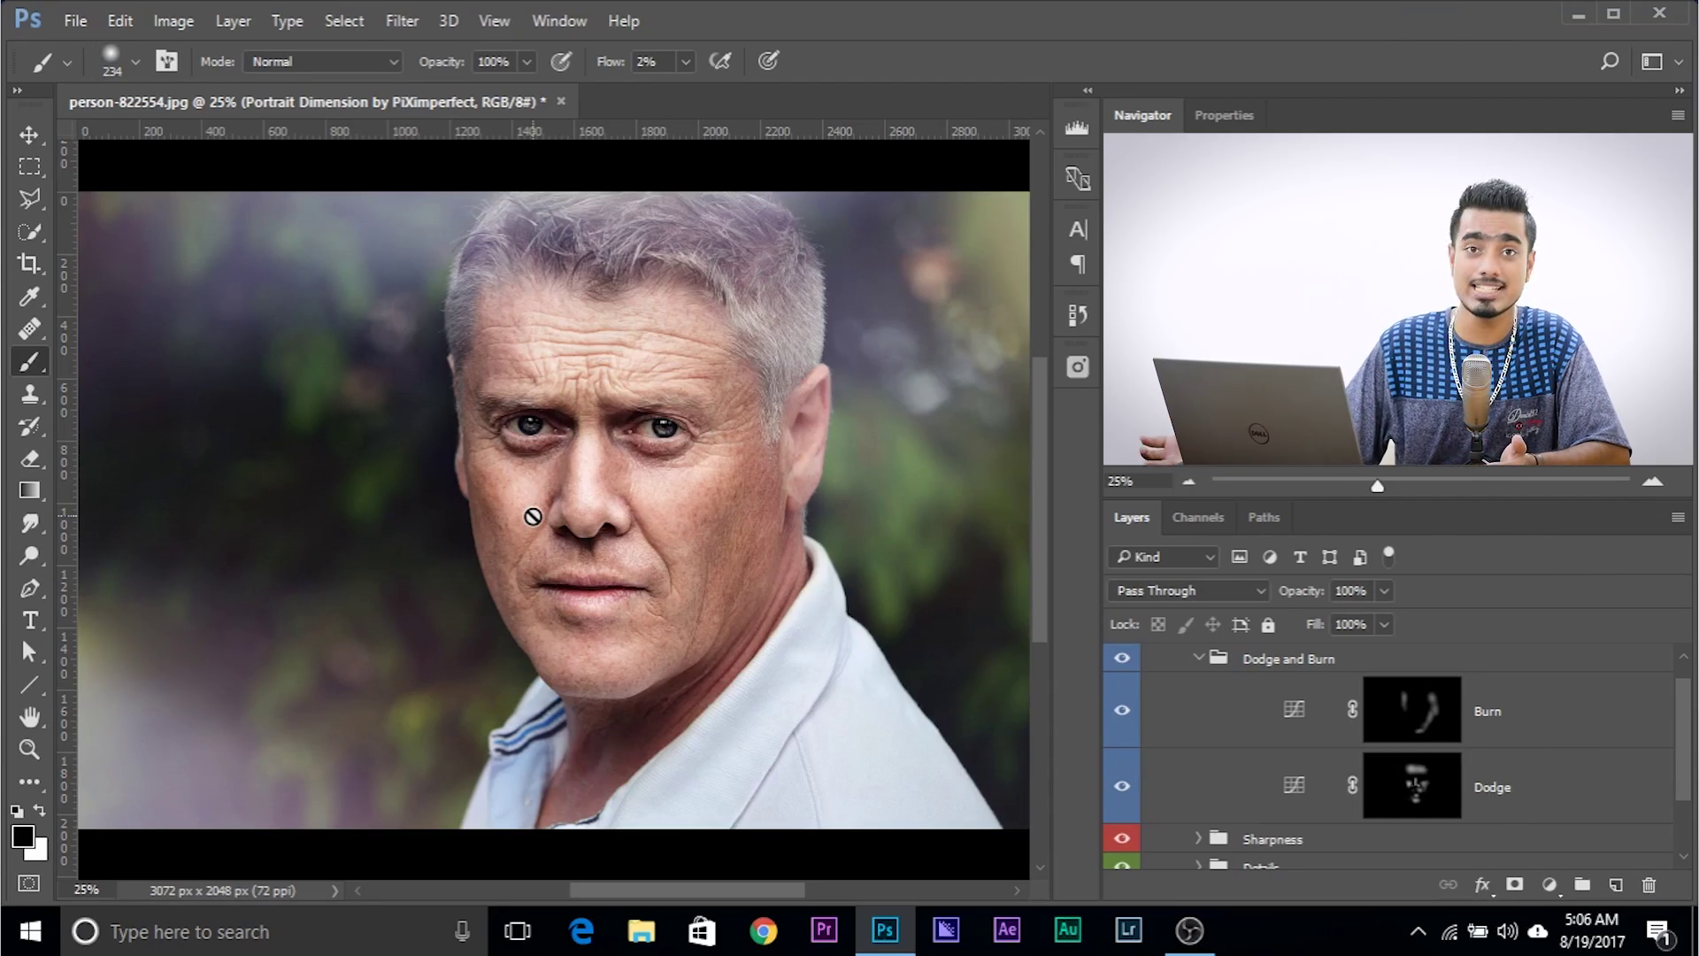
Try painting black over the forehead on the Dodge mask with a 410 px brush at 100% flow, and undo the stroke.
{"action": "left_click", "coordinate": [1420, 790]}
{"action": "key", "text": "x"}
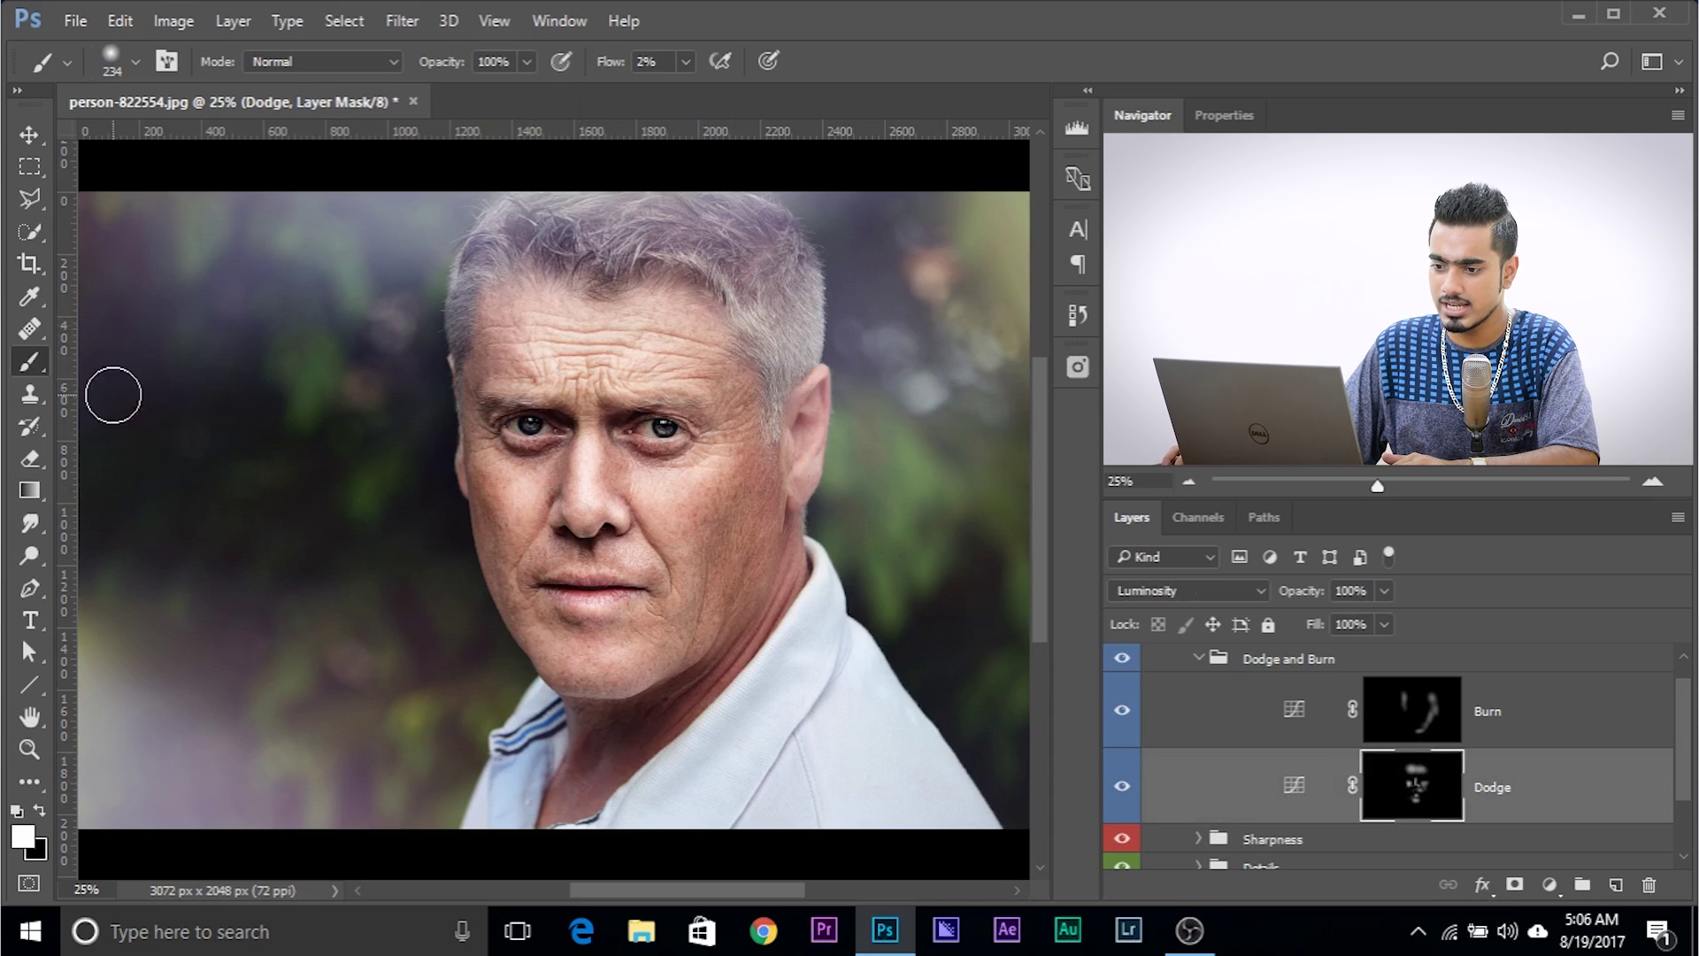
{"action": "key", "text": "x"}
{"action": "left_click_drag", "start_coordinate": [297, 463], "coordinate": [323, 468]}
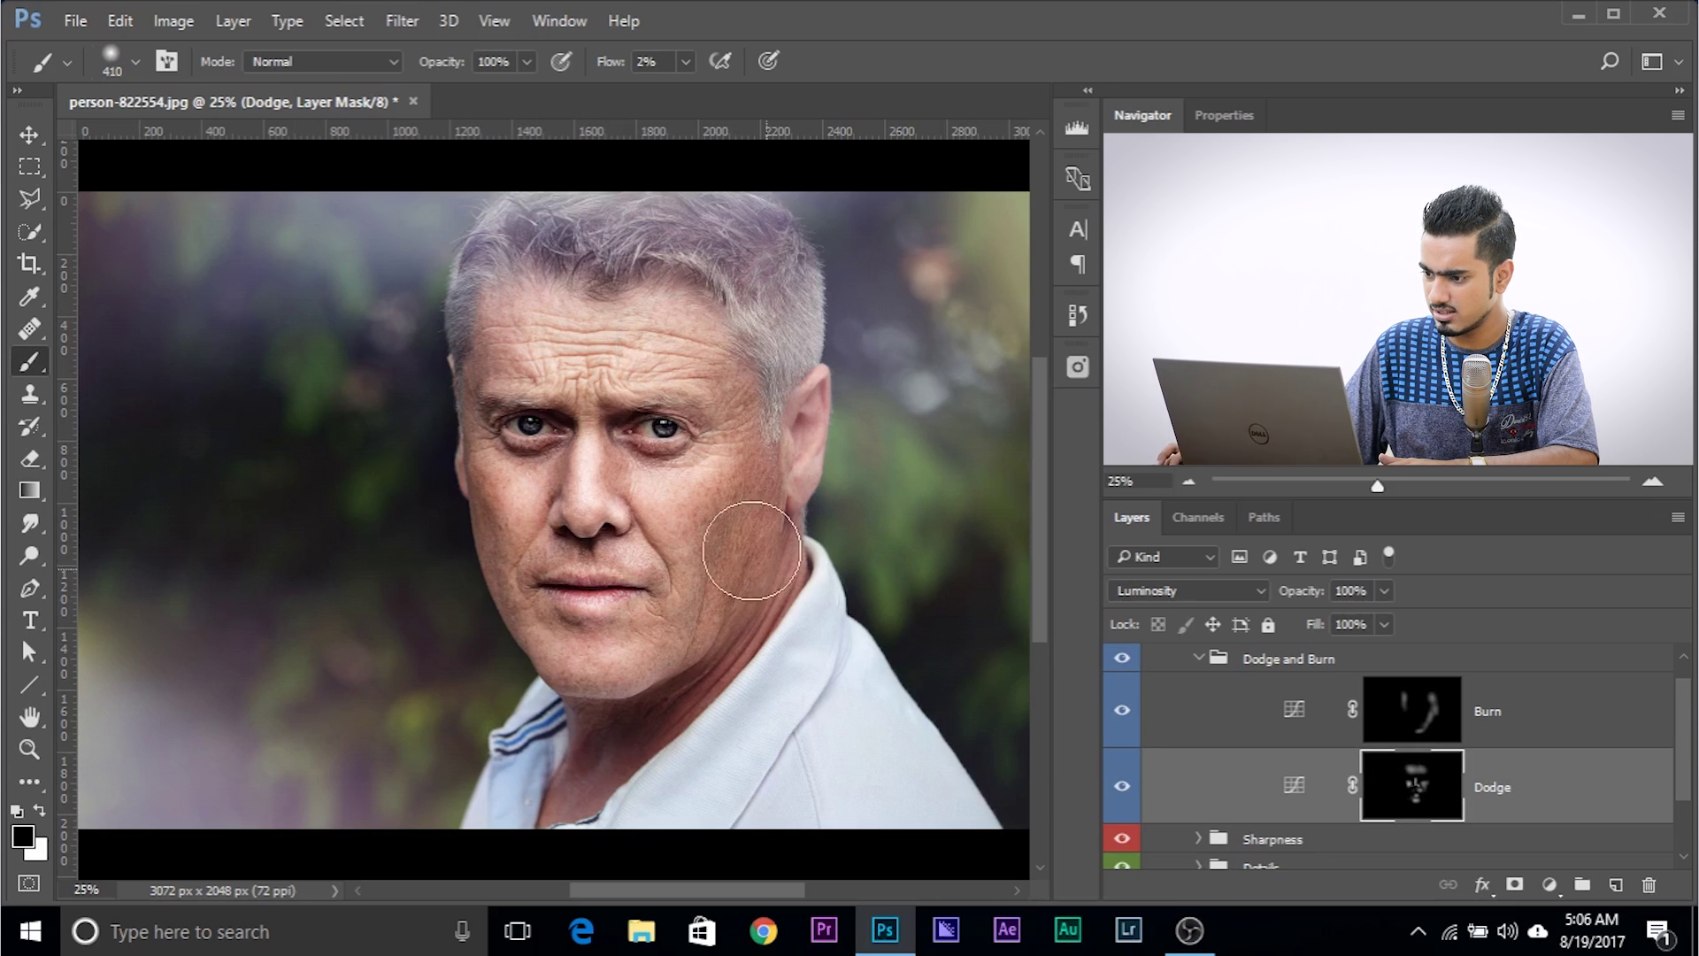
{"action": "left_click", "coordinate": [685, 61]}
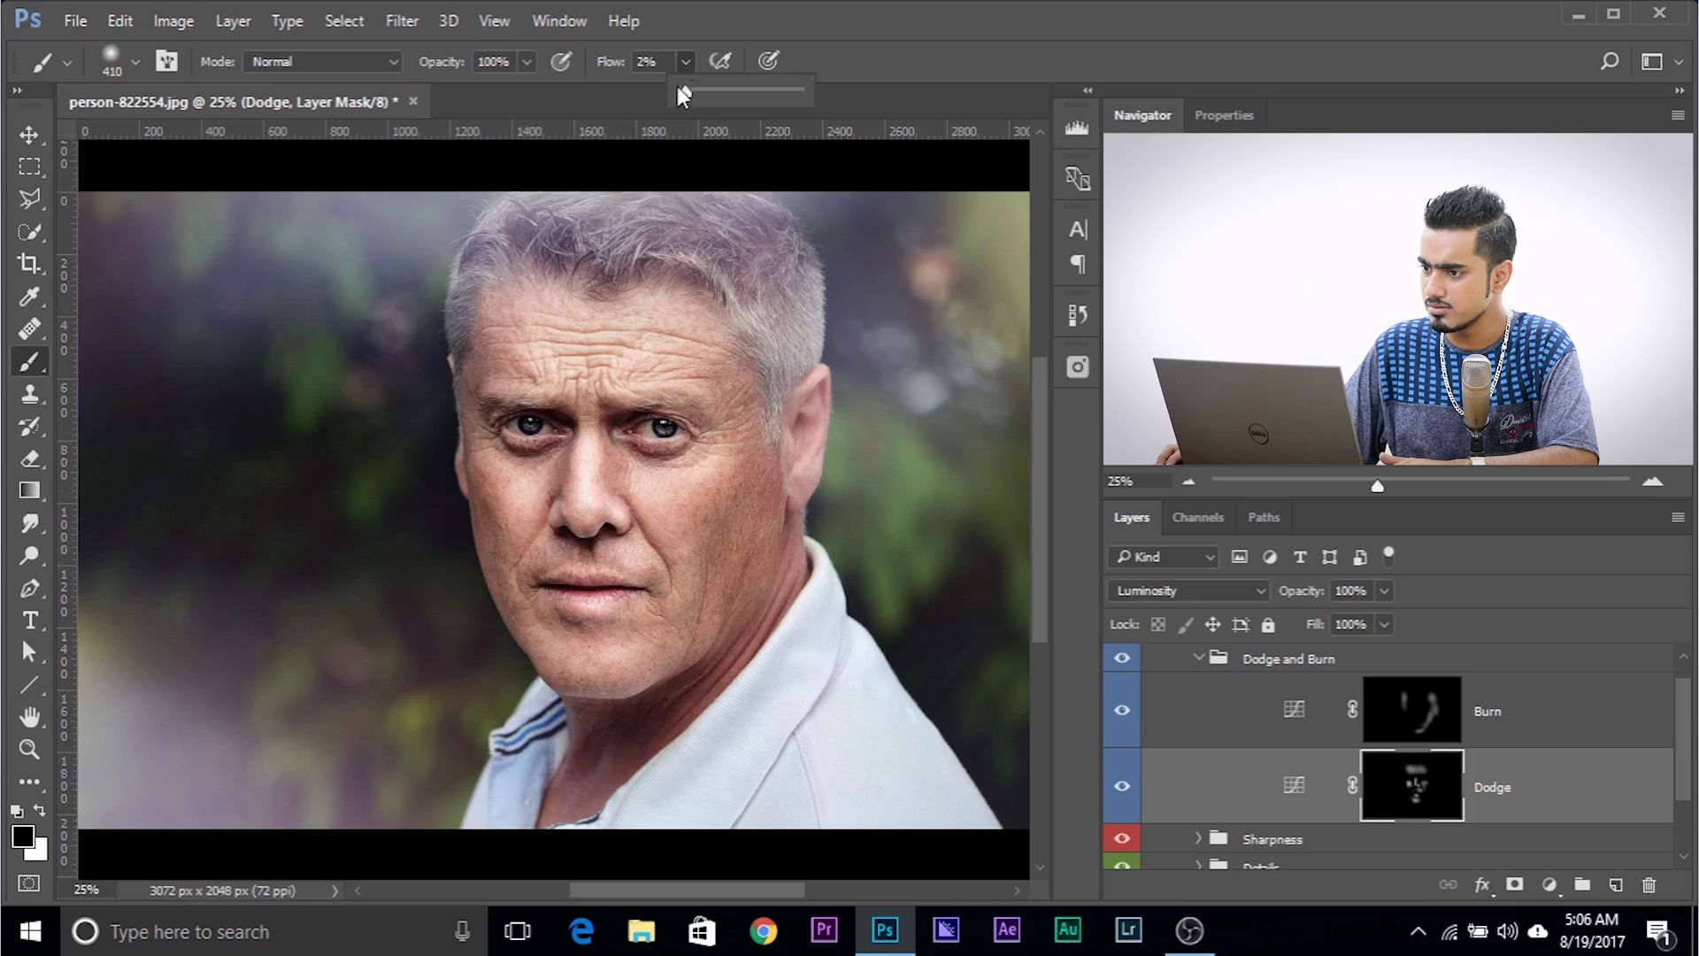
{"action": "mouse_move", "coordinate": [624, 232]}
{"action": "left_mouse_down"}
{"action": "mouse_move", "coordinate": [655, 298]}
{"action": "mouse_move", "coordinate": [555, 373]}
{"action": "left_mouse_up"}
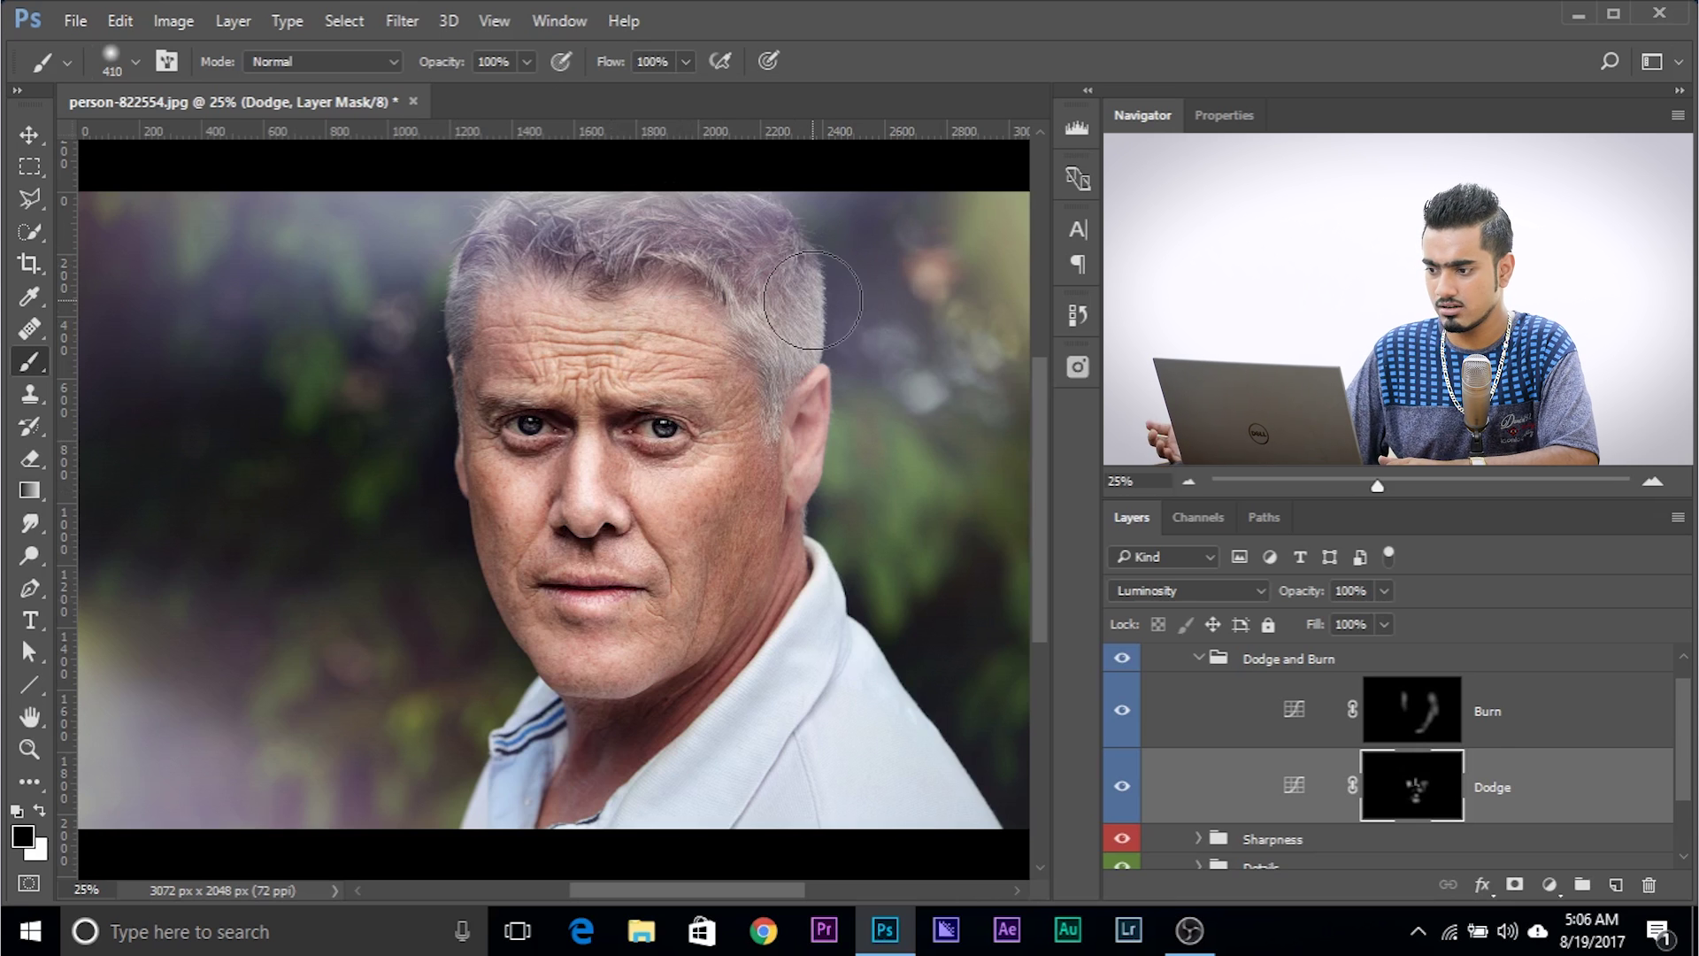
{"action": "key", "text": "ctrl+z"}
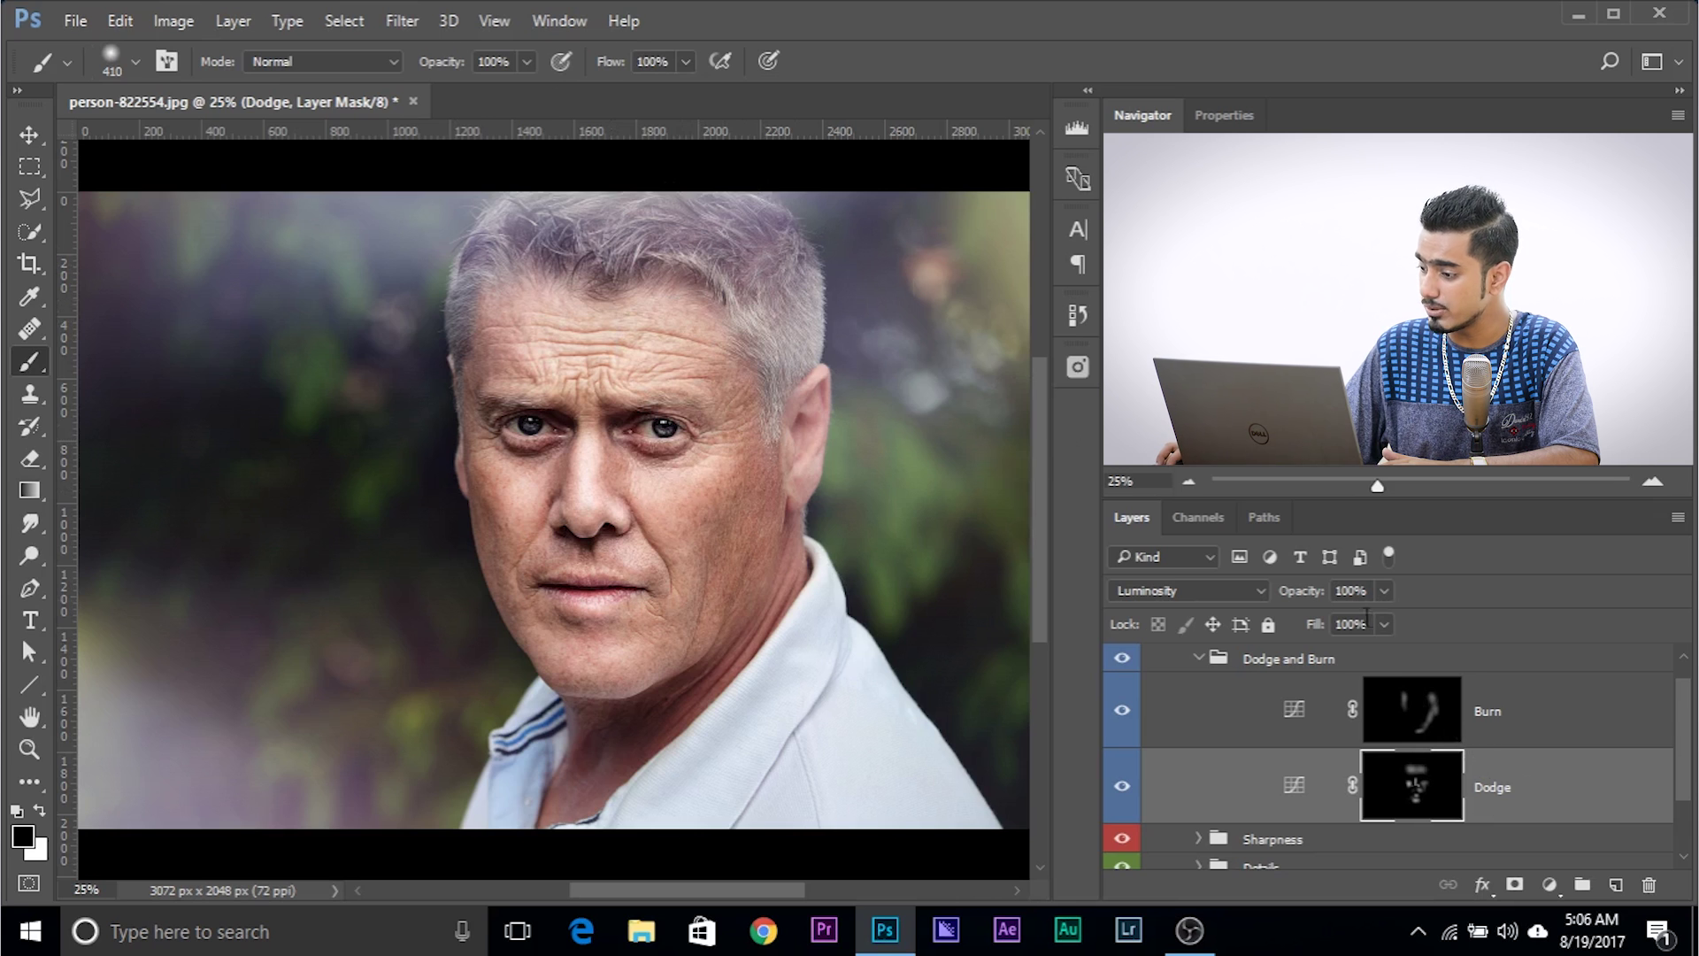
Collapse the Dodge and Burn group and expand Sharpness to examine its Sharpness Features and Sharpness Face subgroups.
{"action": "left_click_drag", "start_coordinate": [1384, 591], "coordinate": [1309, 619]}
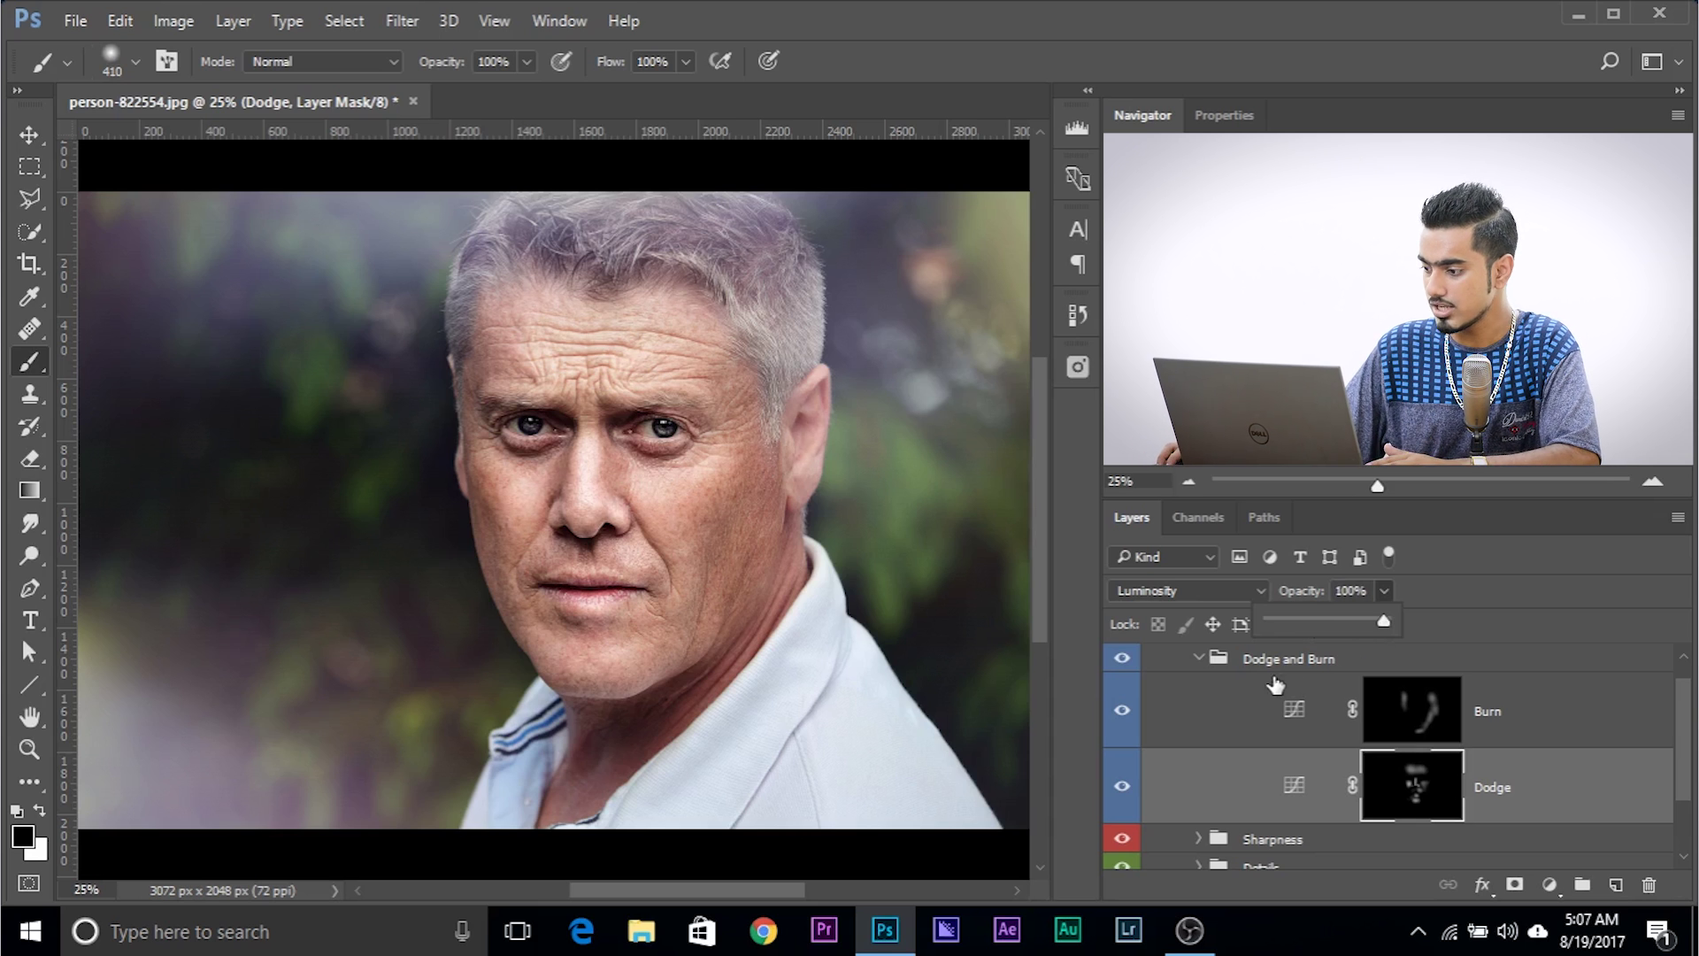
{"action": "left_click", "coordinate": [1205, 660]}
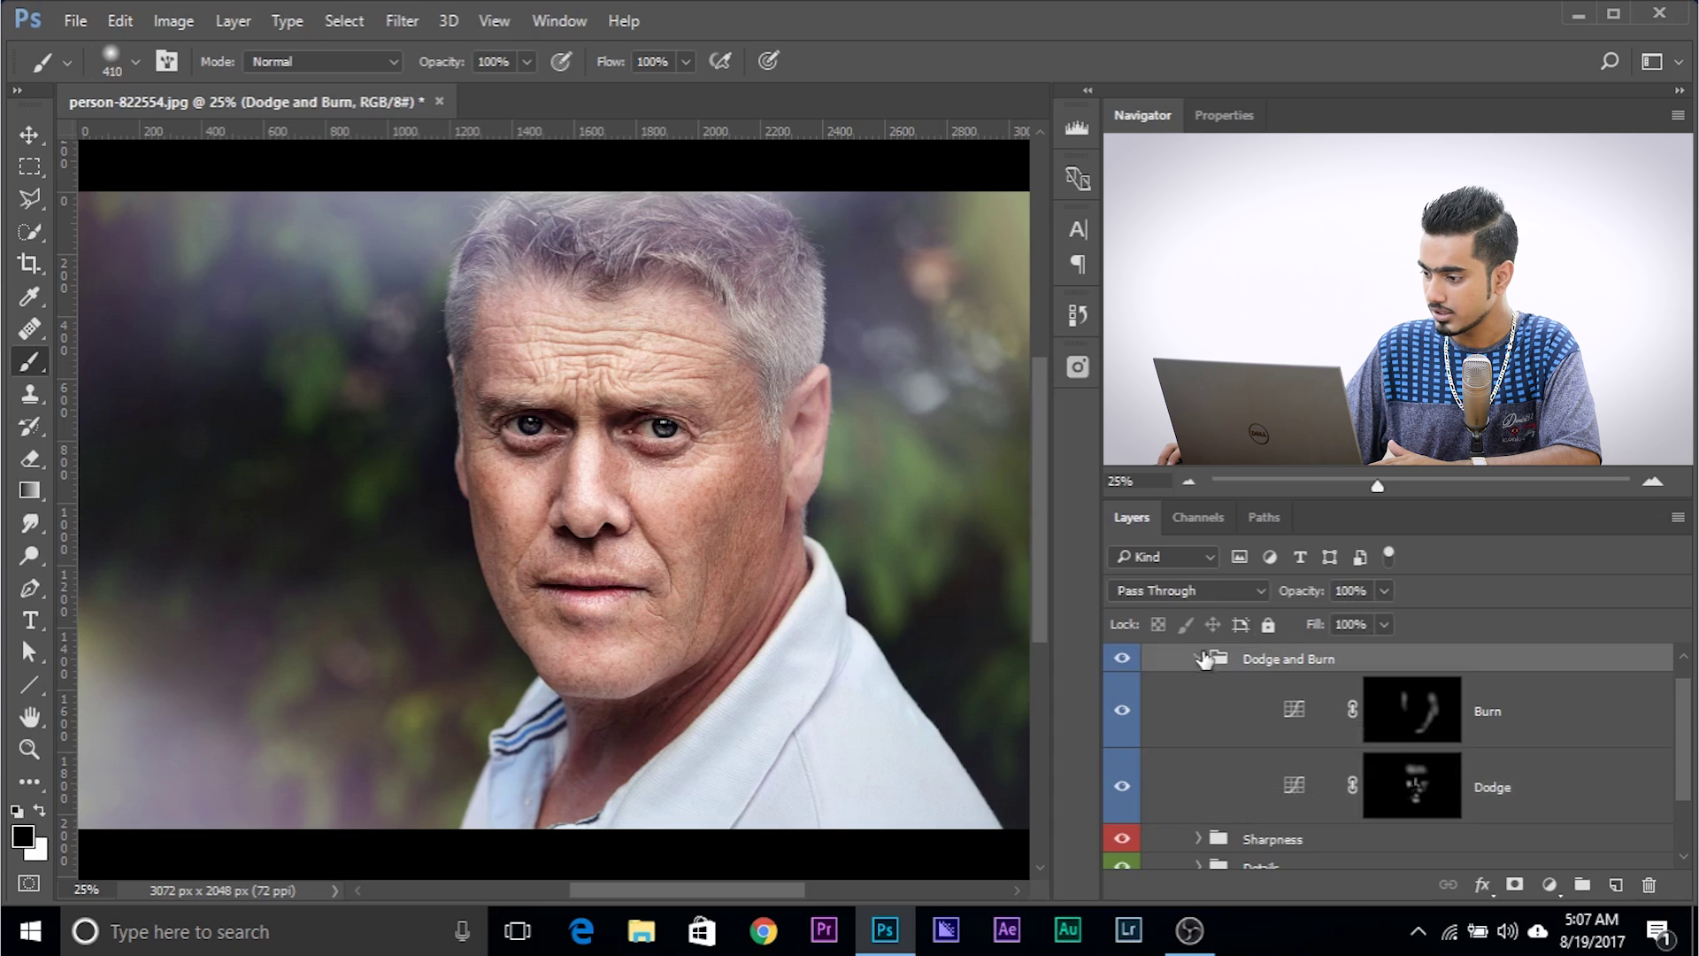
{"action": "left_click", "coordinate": [1198, 660]}
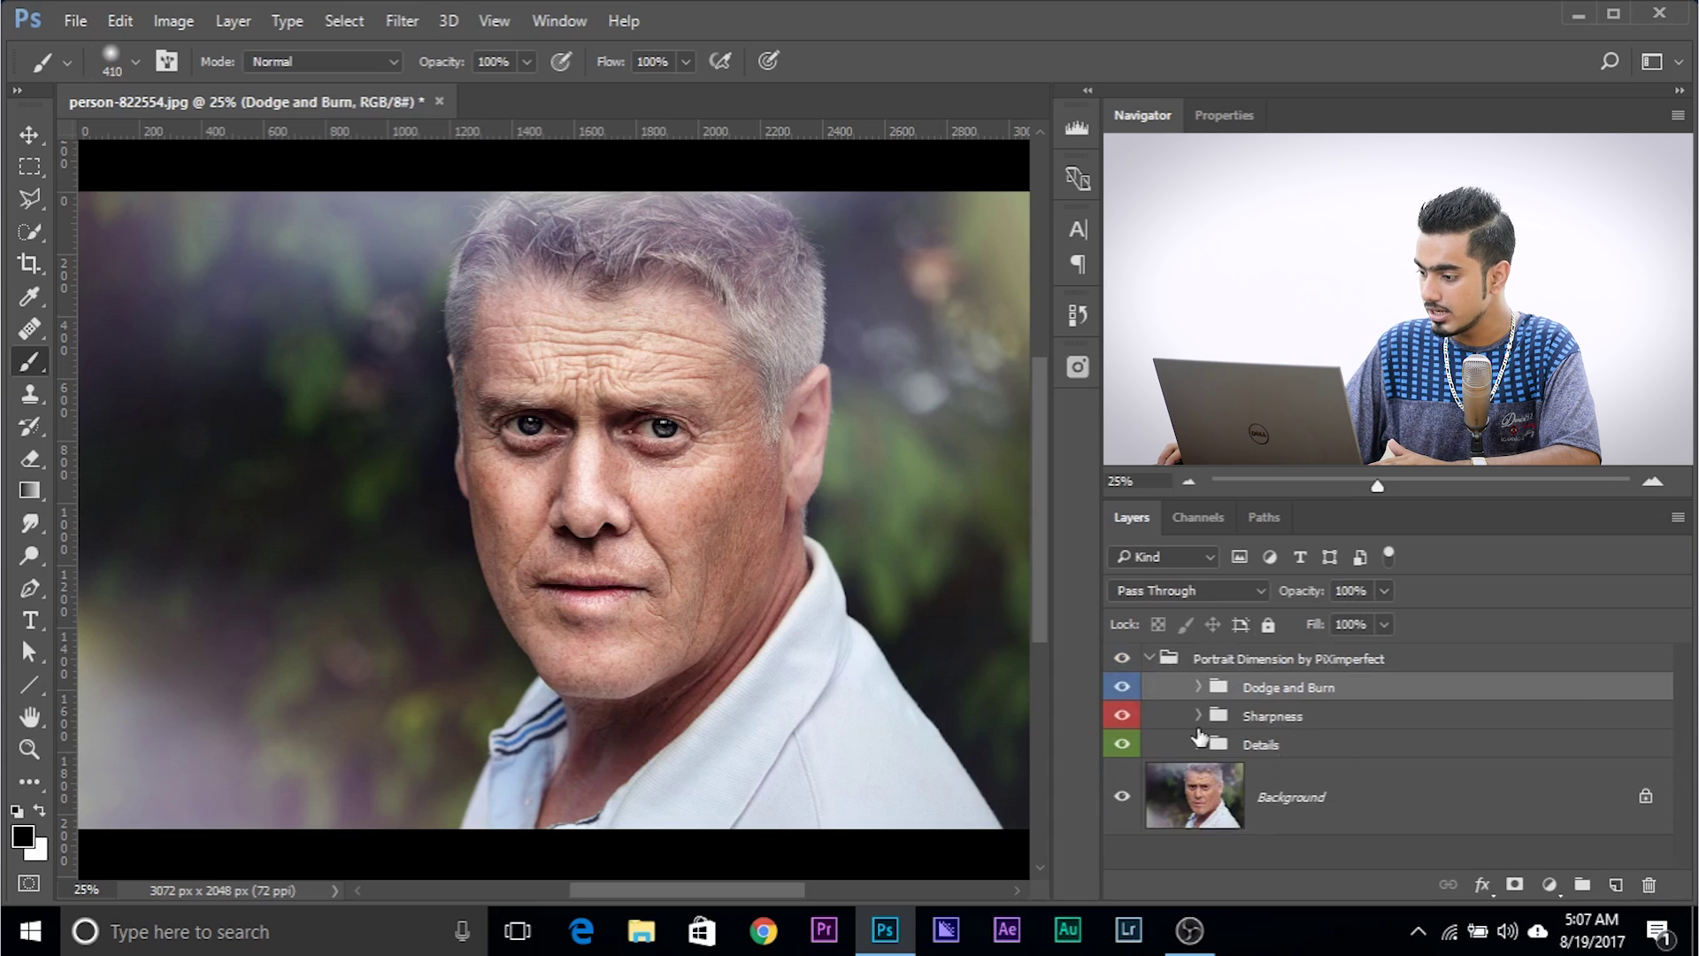
{"action": "left_click", "coordinate": [1199, 717]}
{"action": "scroll", "coordinate": [1250, 735], "scroll_direction": "down", "scroll_amount": 1}
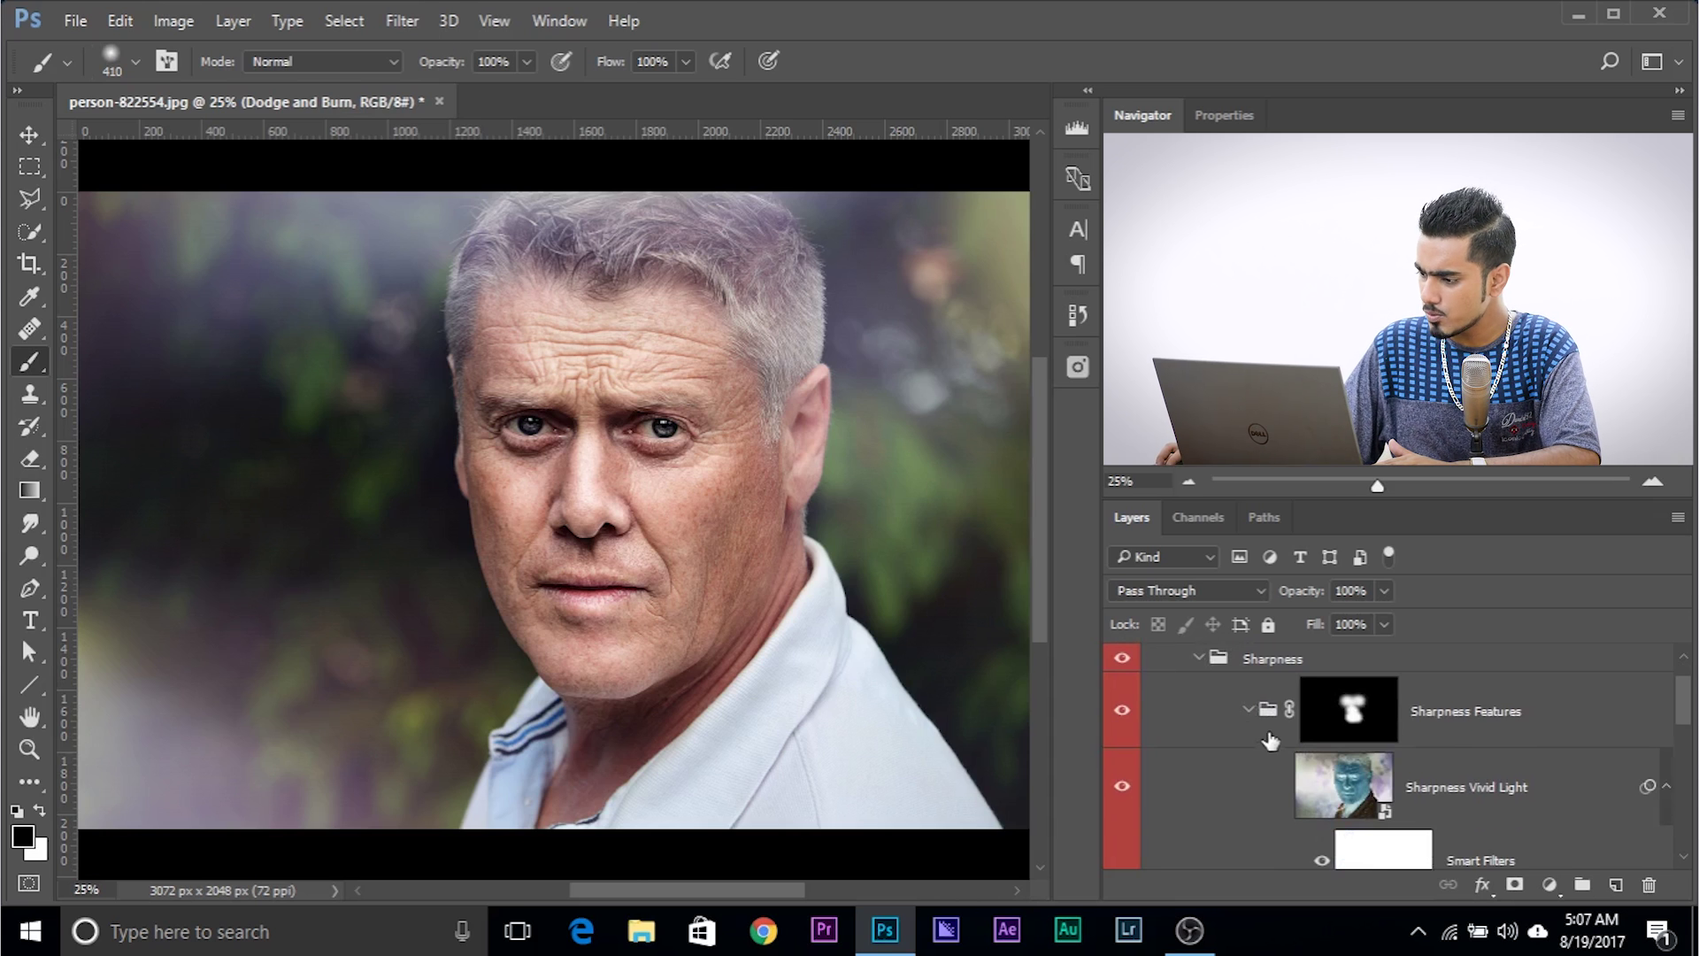
{"action": "left_click", "coordinate": [1249, 710]}
{"action": "left_click", "coordinate": [1249, 787]}
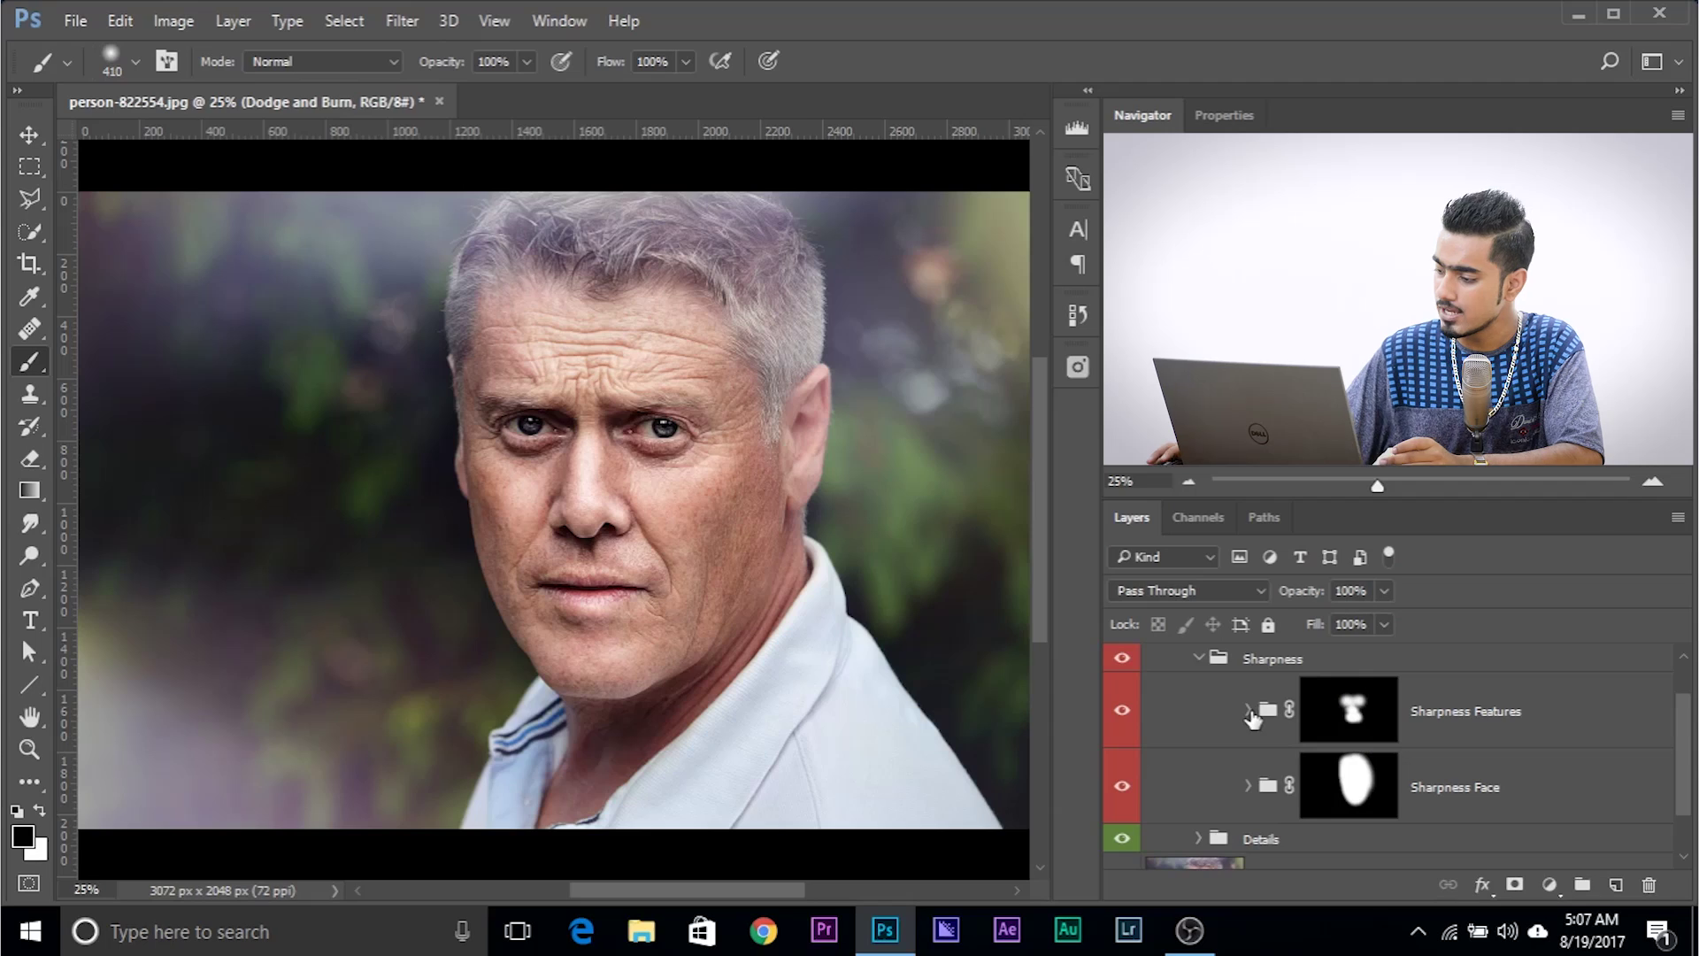
Try a Gaussian Blur radius of 1.9 pixels on the Sharpness Vivid Light layer in the Sharpness Features subgroup.
{"action": "left_click", "coordinate": [1249, 711]}
{"action": "scroll", "coordinate": [1256, 713], "scroll_direction": "down", "scroll_amount": 3}
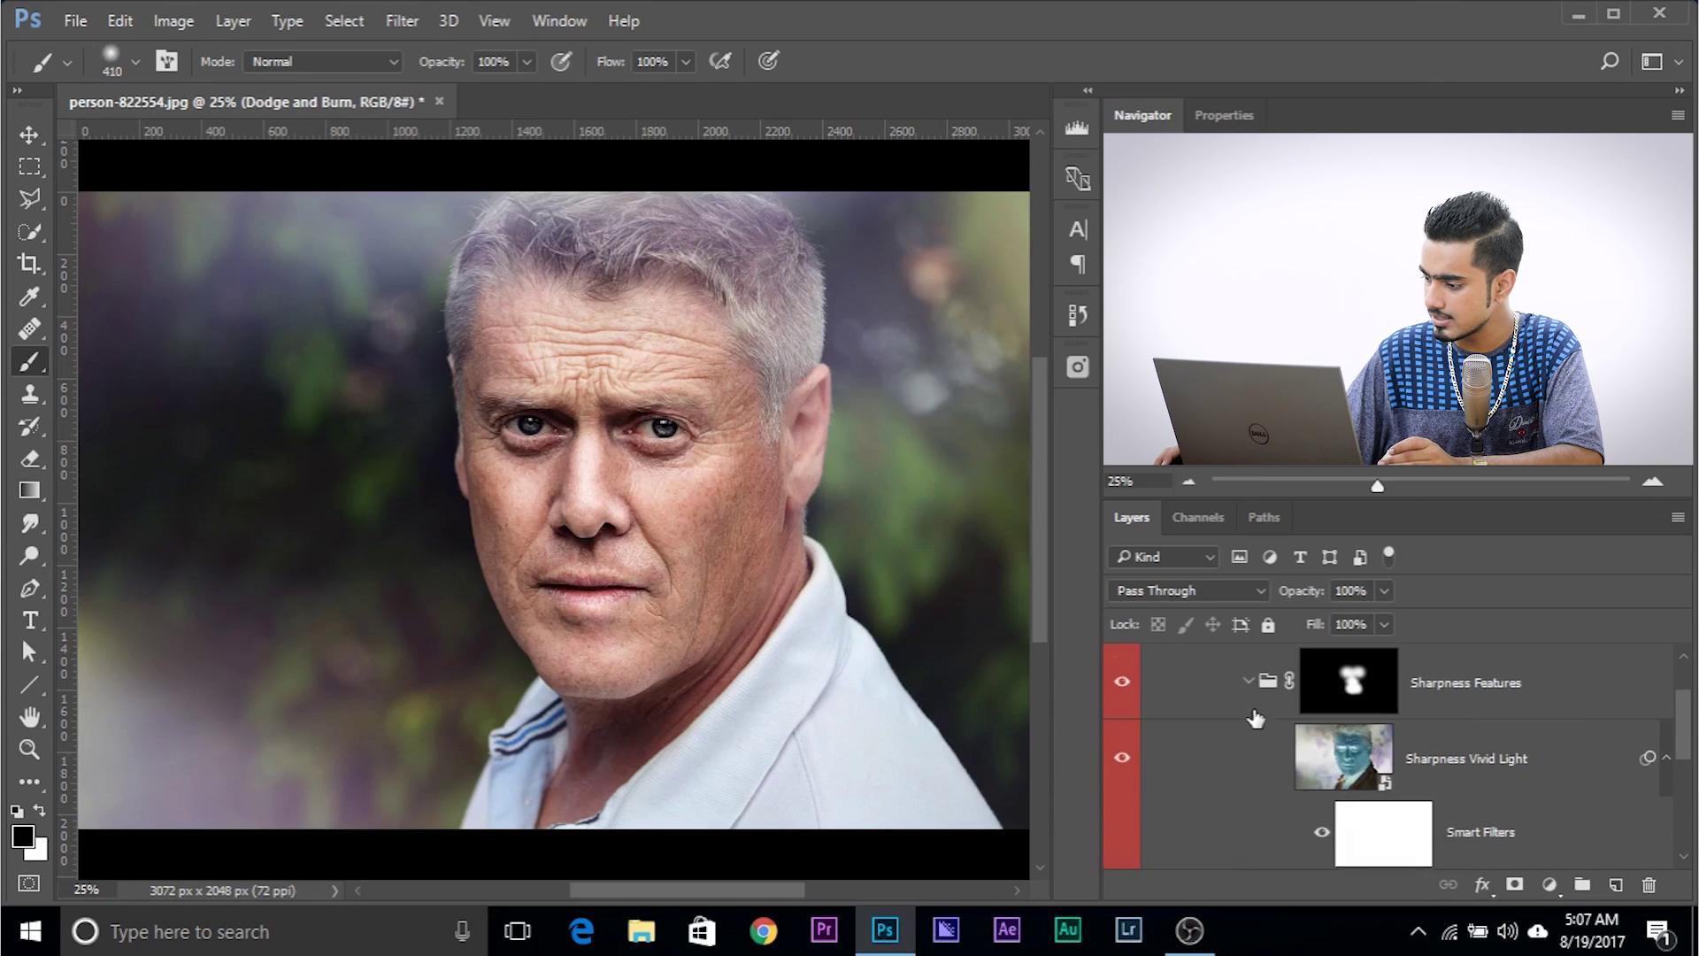
{"action": "scroll", "coordinate": [1298, 799], "scroll_direction": "down", "scroll_amount": 1}
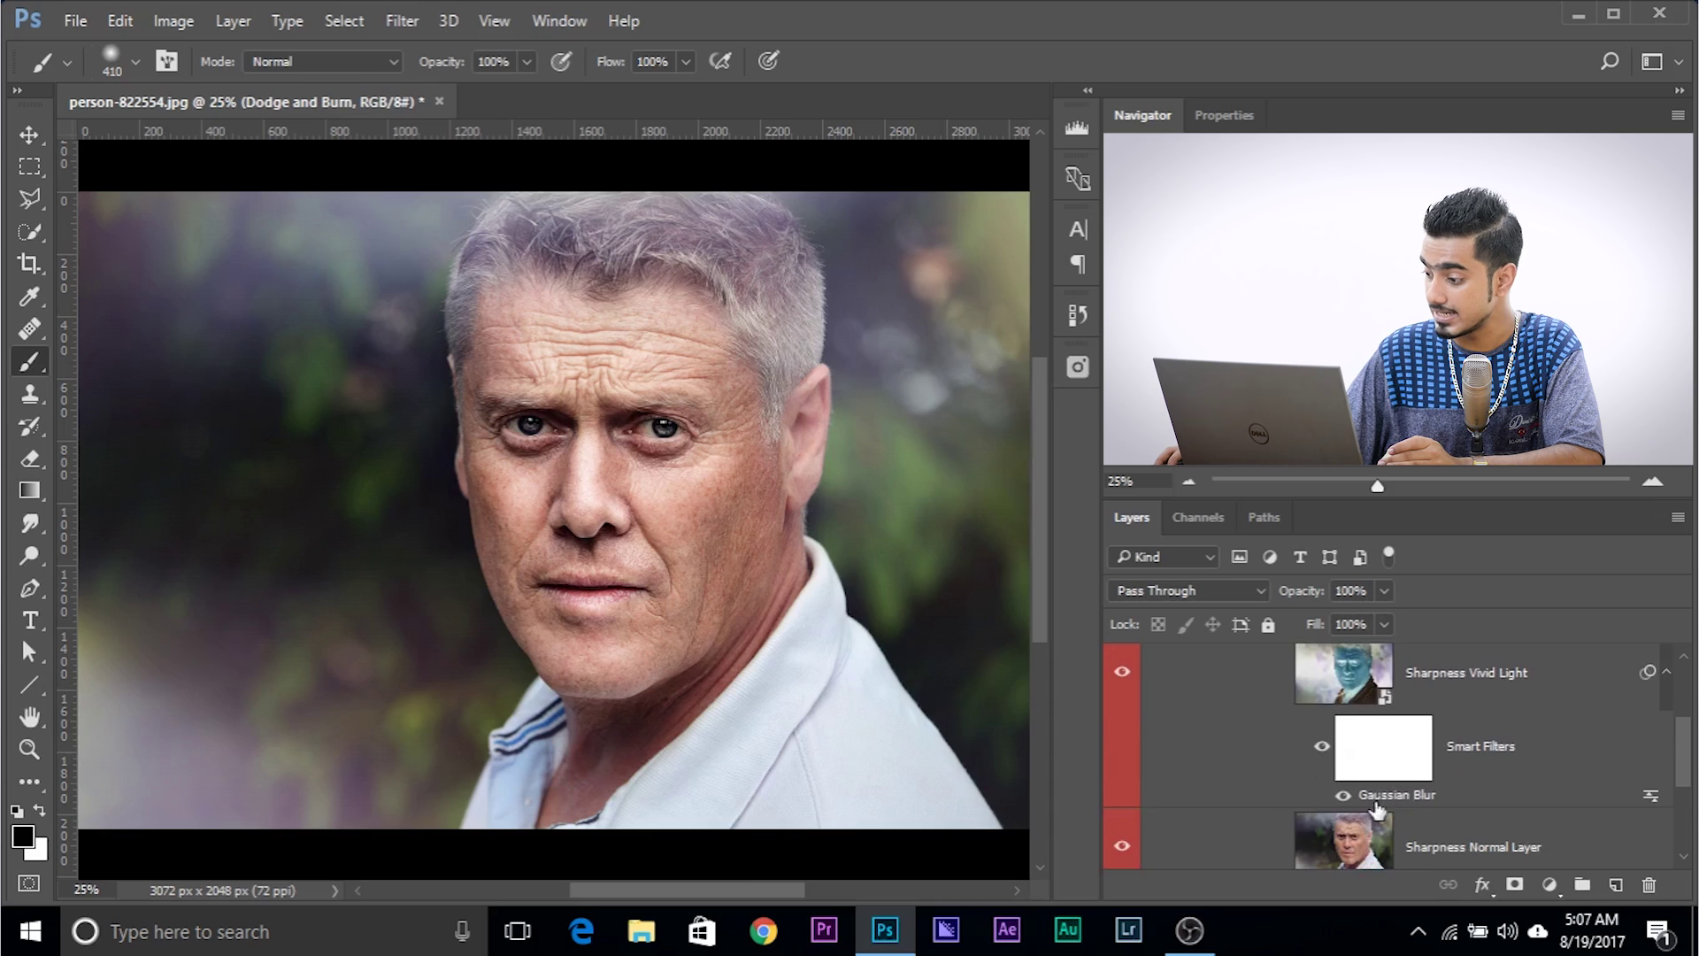
{"action": "double_click", "coordinate": [1388, 796]}
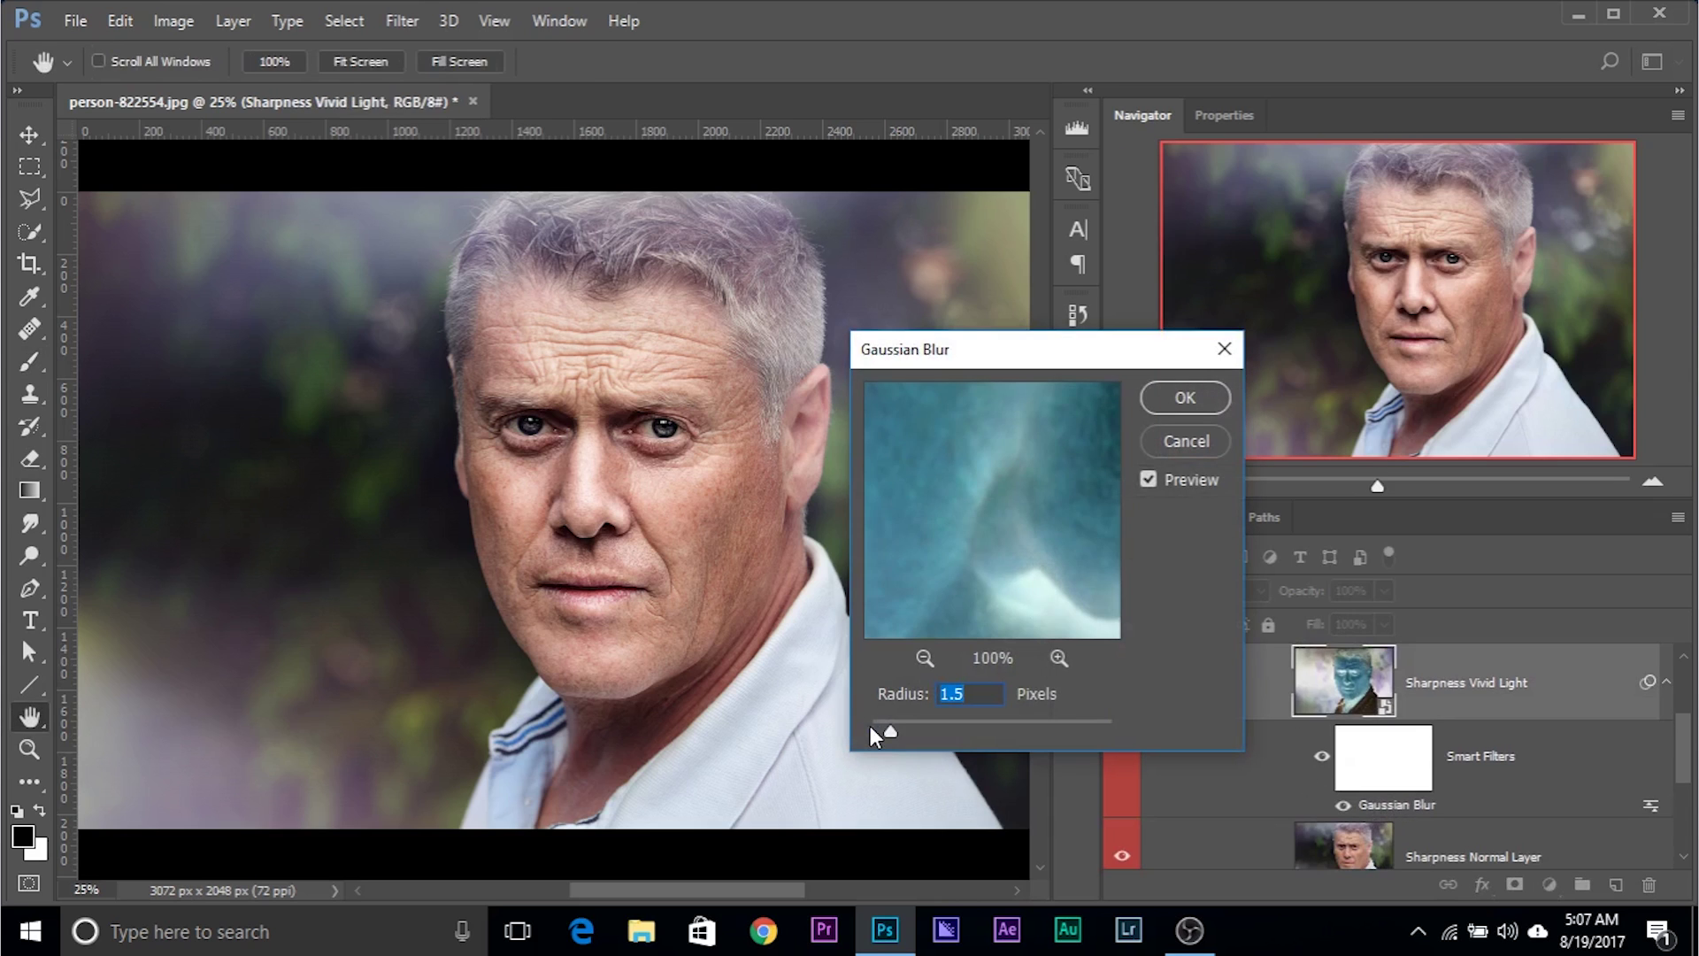
{"action": "type", "text": "2"}
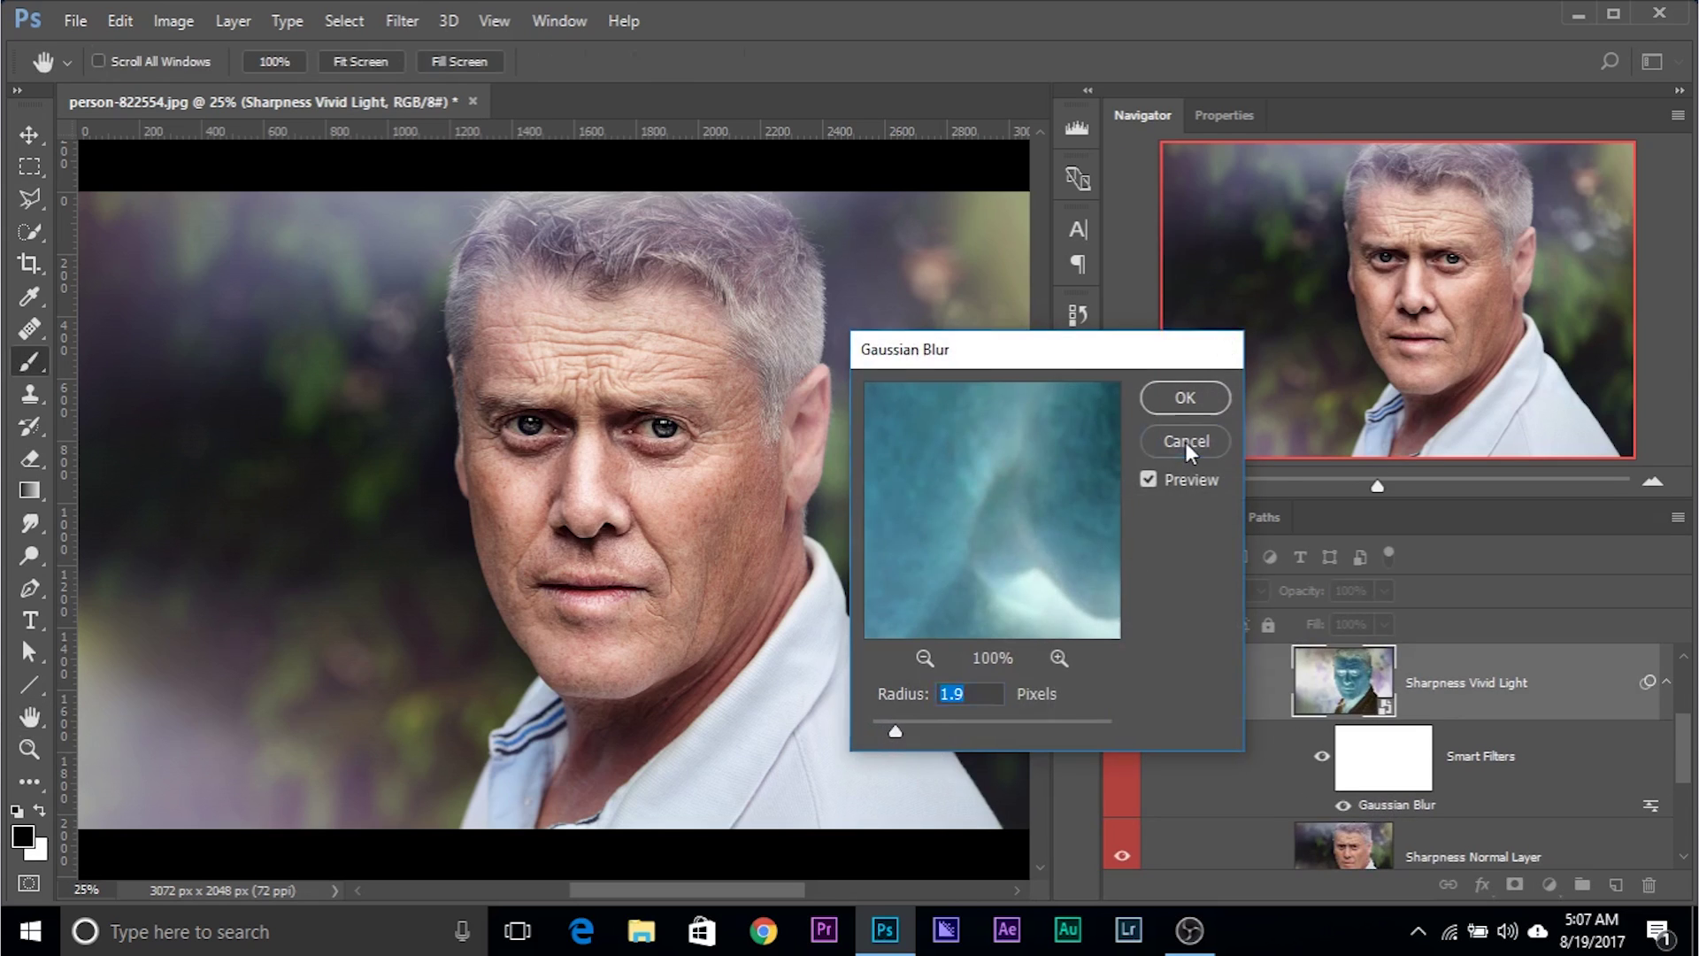
{"action": "left_click", "coordinate": [1185, 399]}
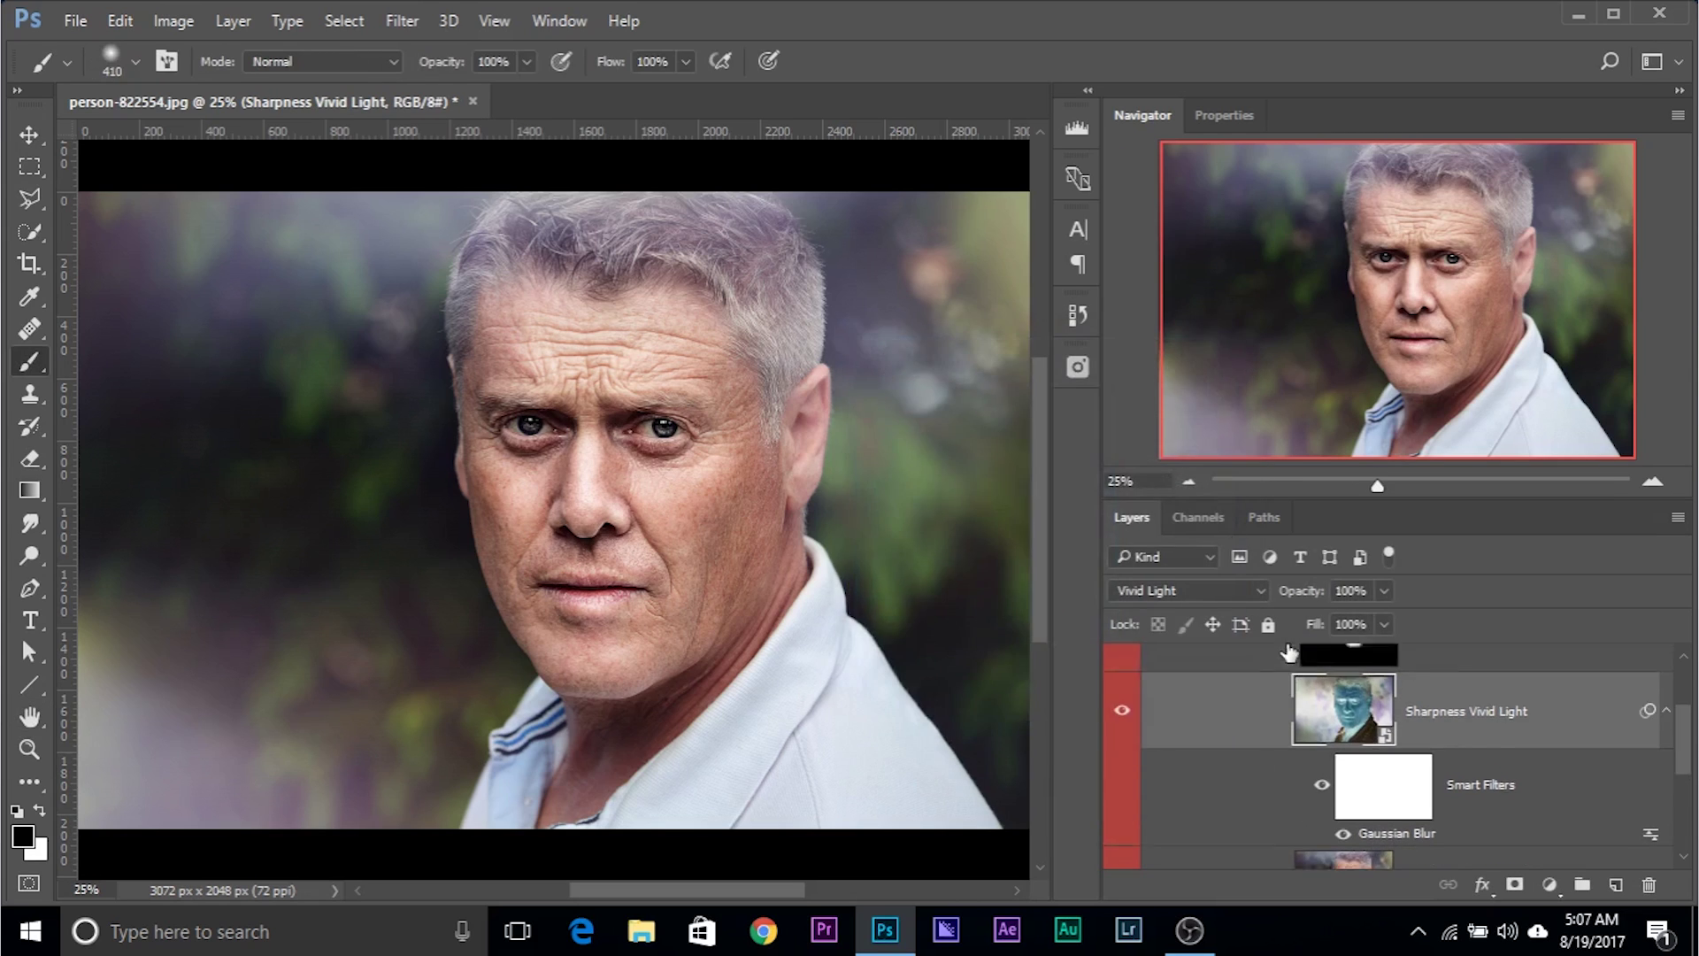
Collapse the Sharpness Features subgroup and its parent Sharpness group.
{"action": "scroll", "coordinate": [1289, 653], "scroll_direction": "up", "scroll_amount": 3}
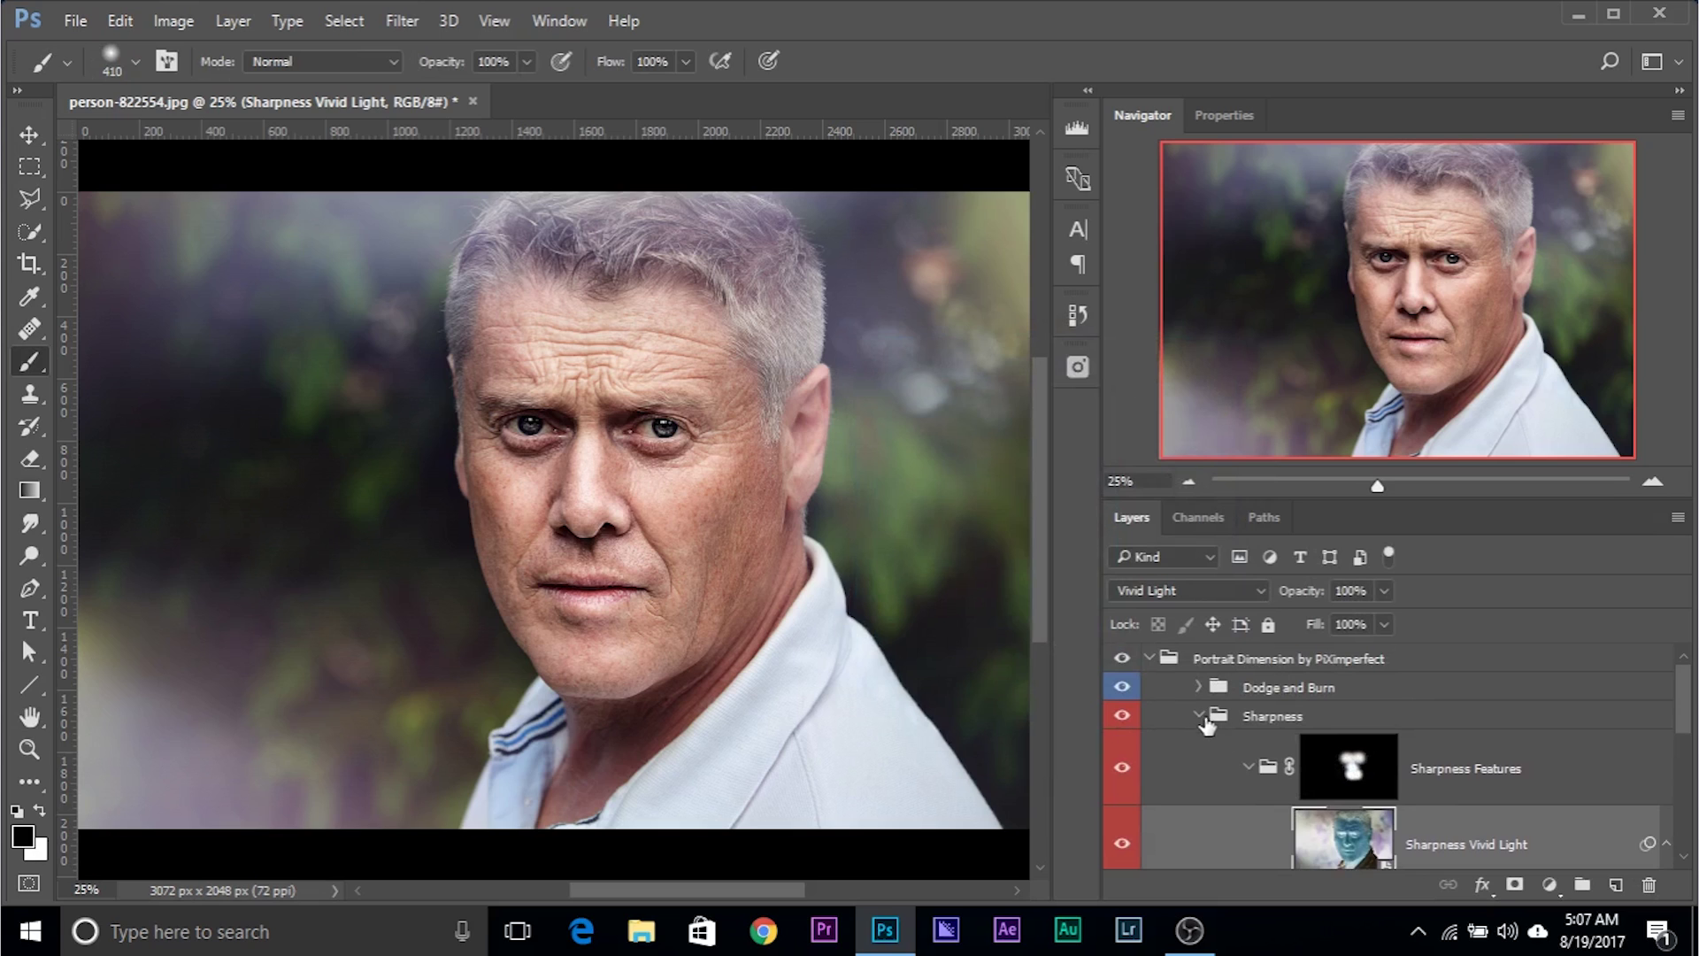
{"action": "left_click", "coordinate": [1248, 769]}
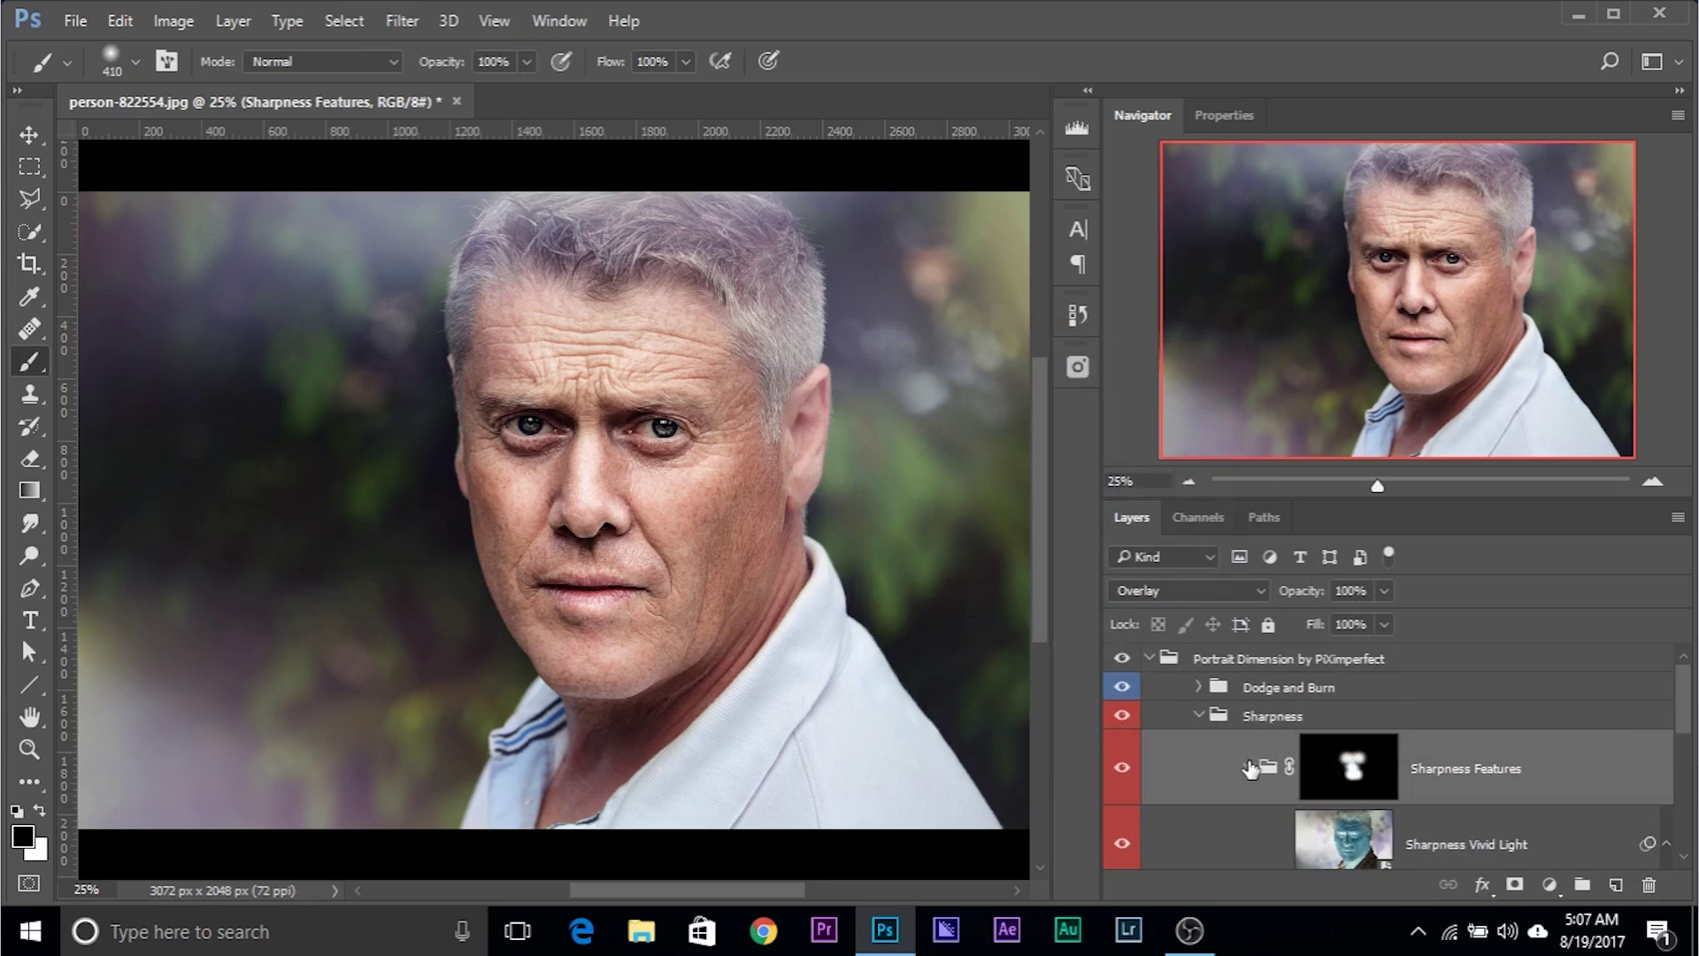
{"action": "left_click", "coordinate": [1200, 717]}
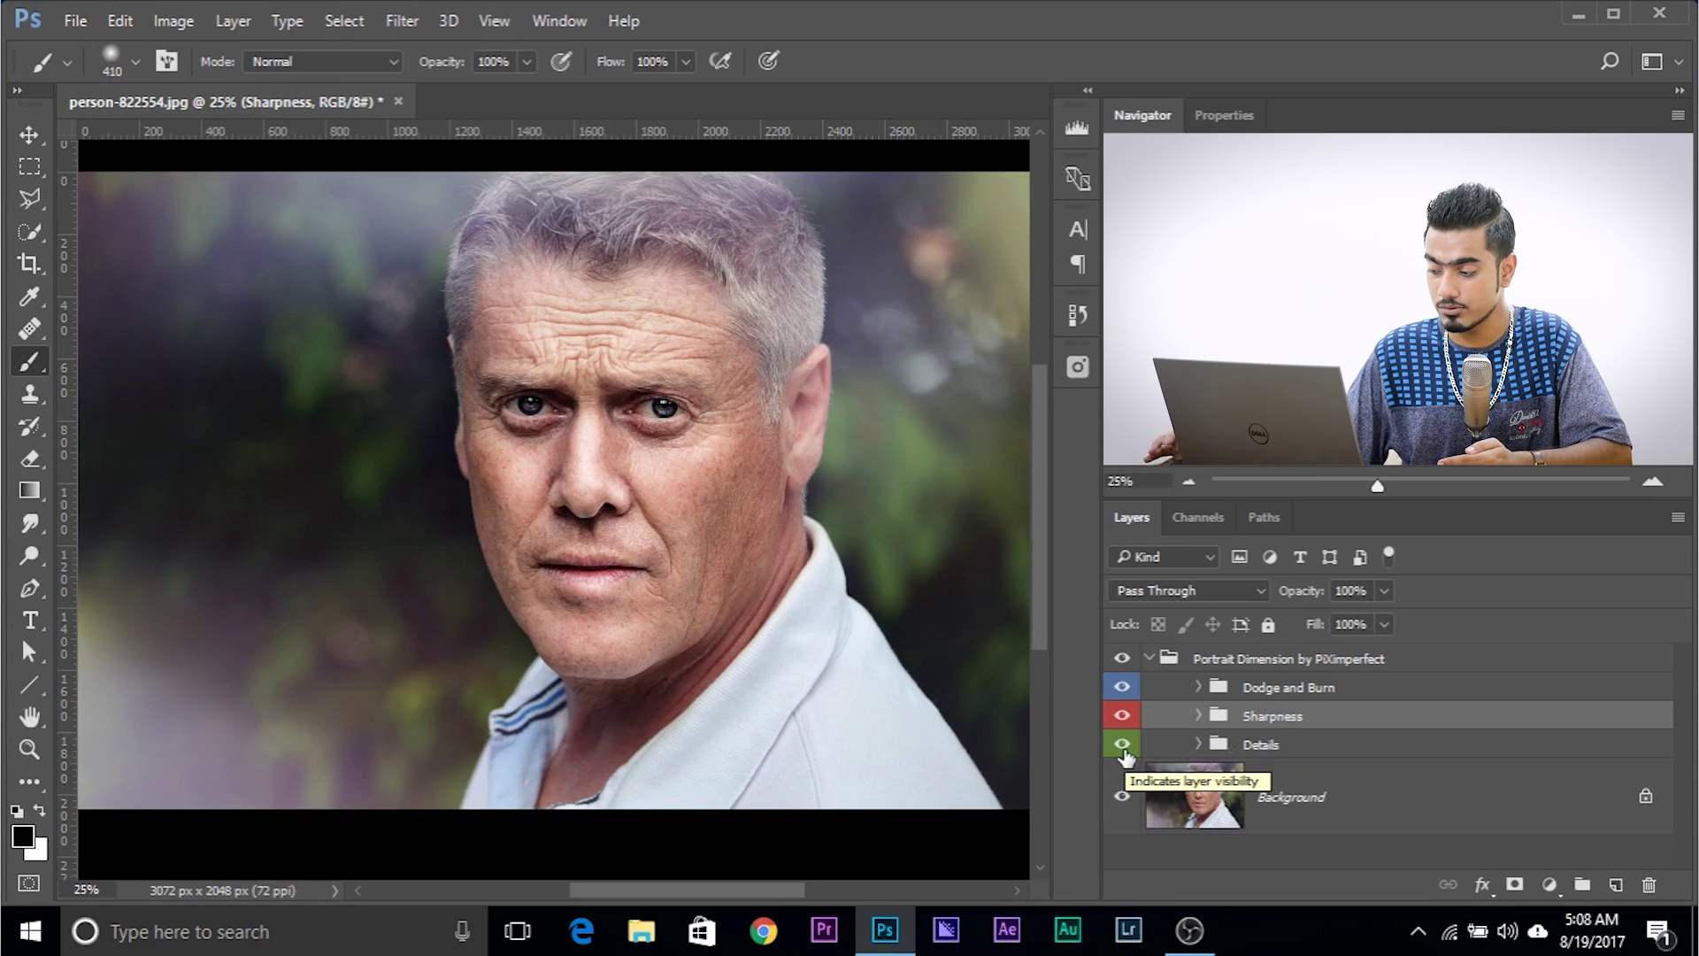
Check the Details group's visibility and expand it to examine the Features Details and Face Details layers with their Camera Raw filters.
{"action": "left_click", "coordinate": [1124, 748]}
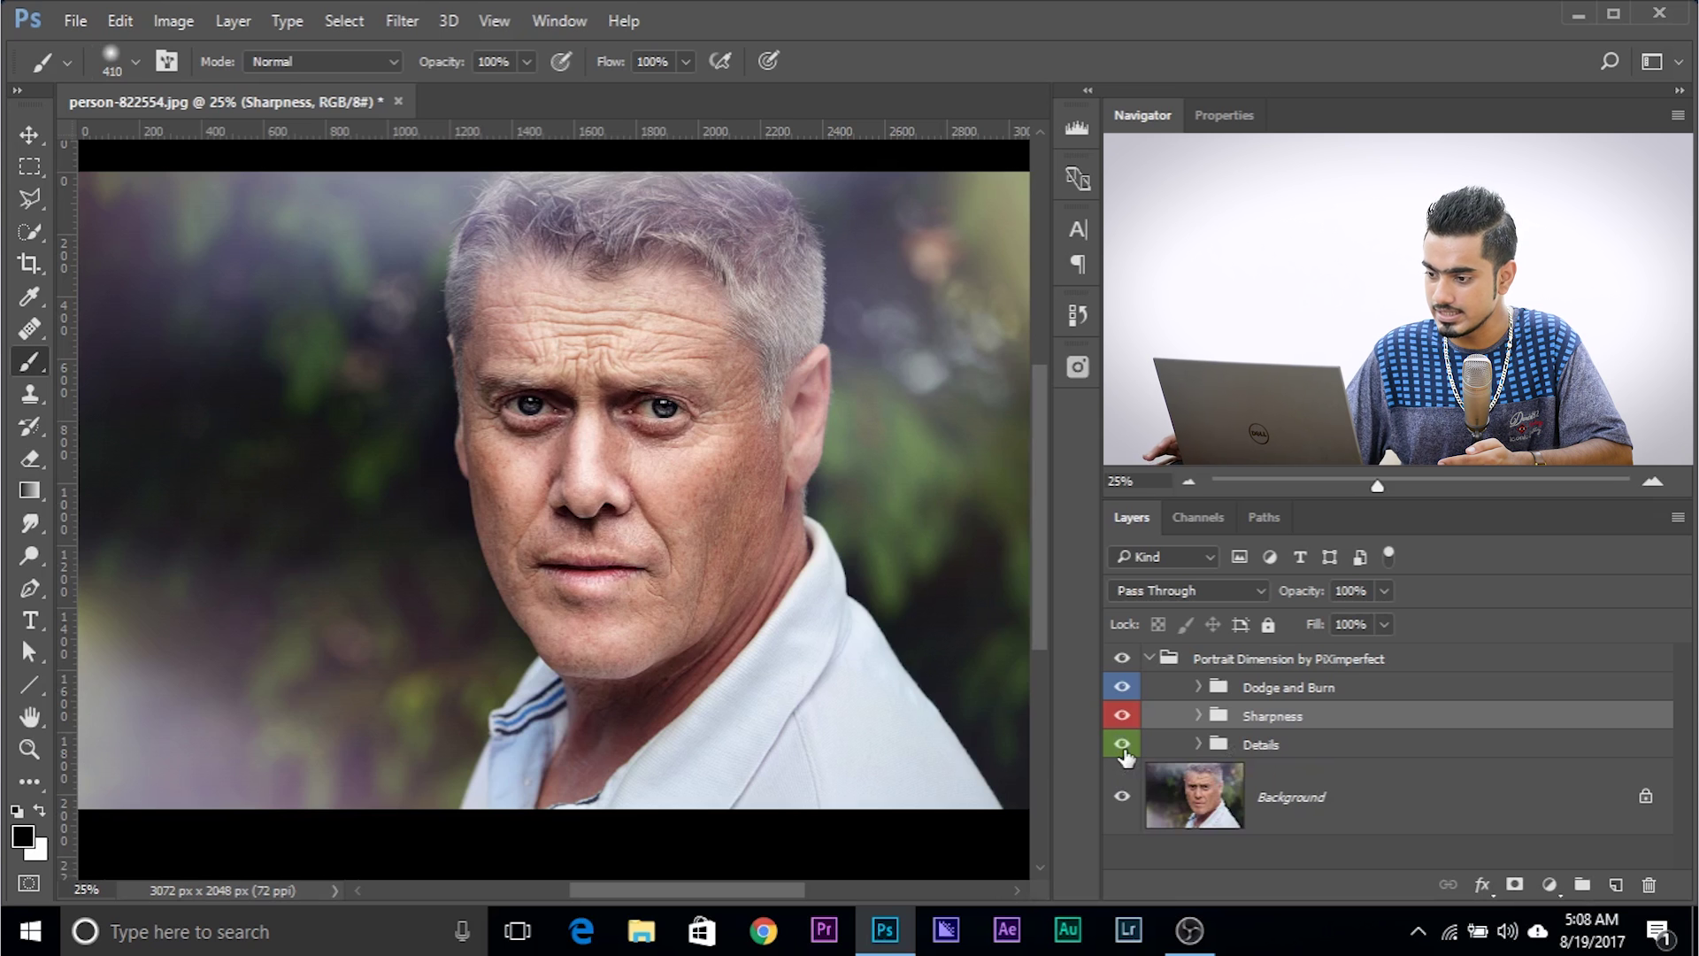
{"action": "left_click", "coordinate": [1199, 745]}
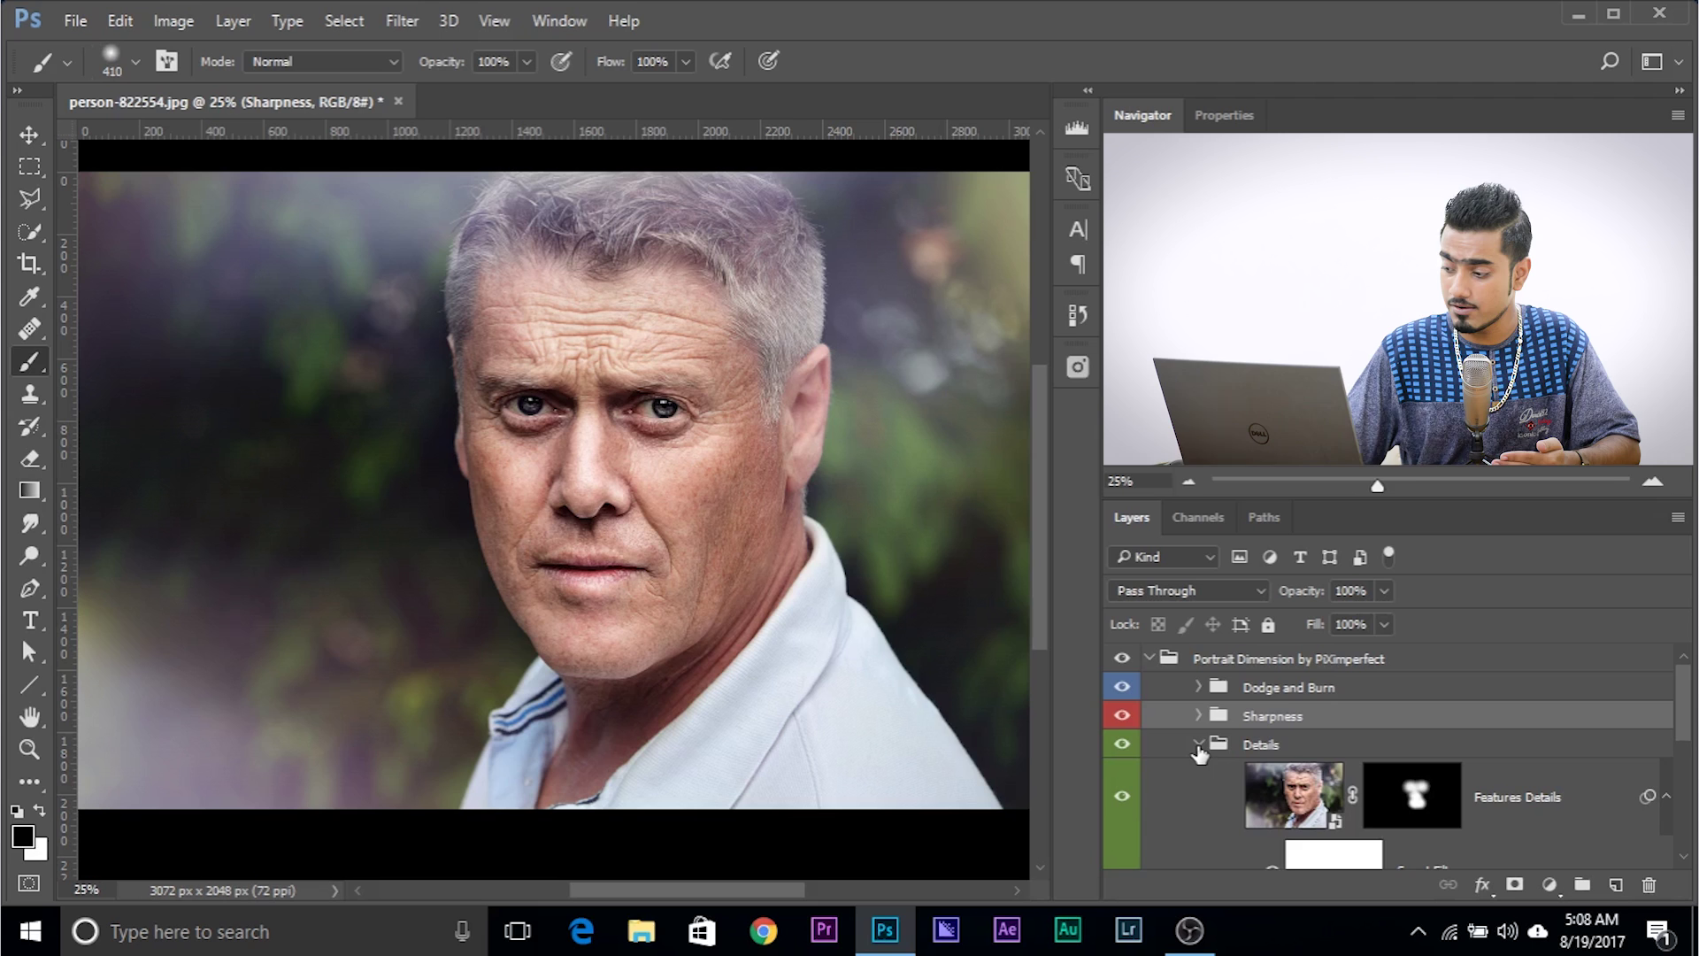
{"action": "scroll", "coordinate": [1354, 814], "scroll_direction": "down", "scroll_amount": 2}
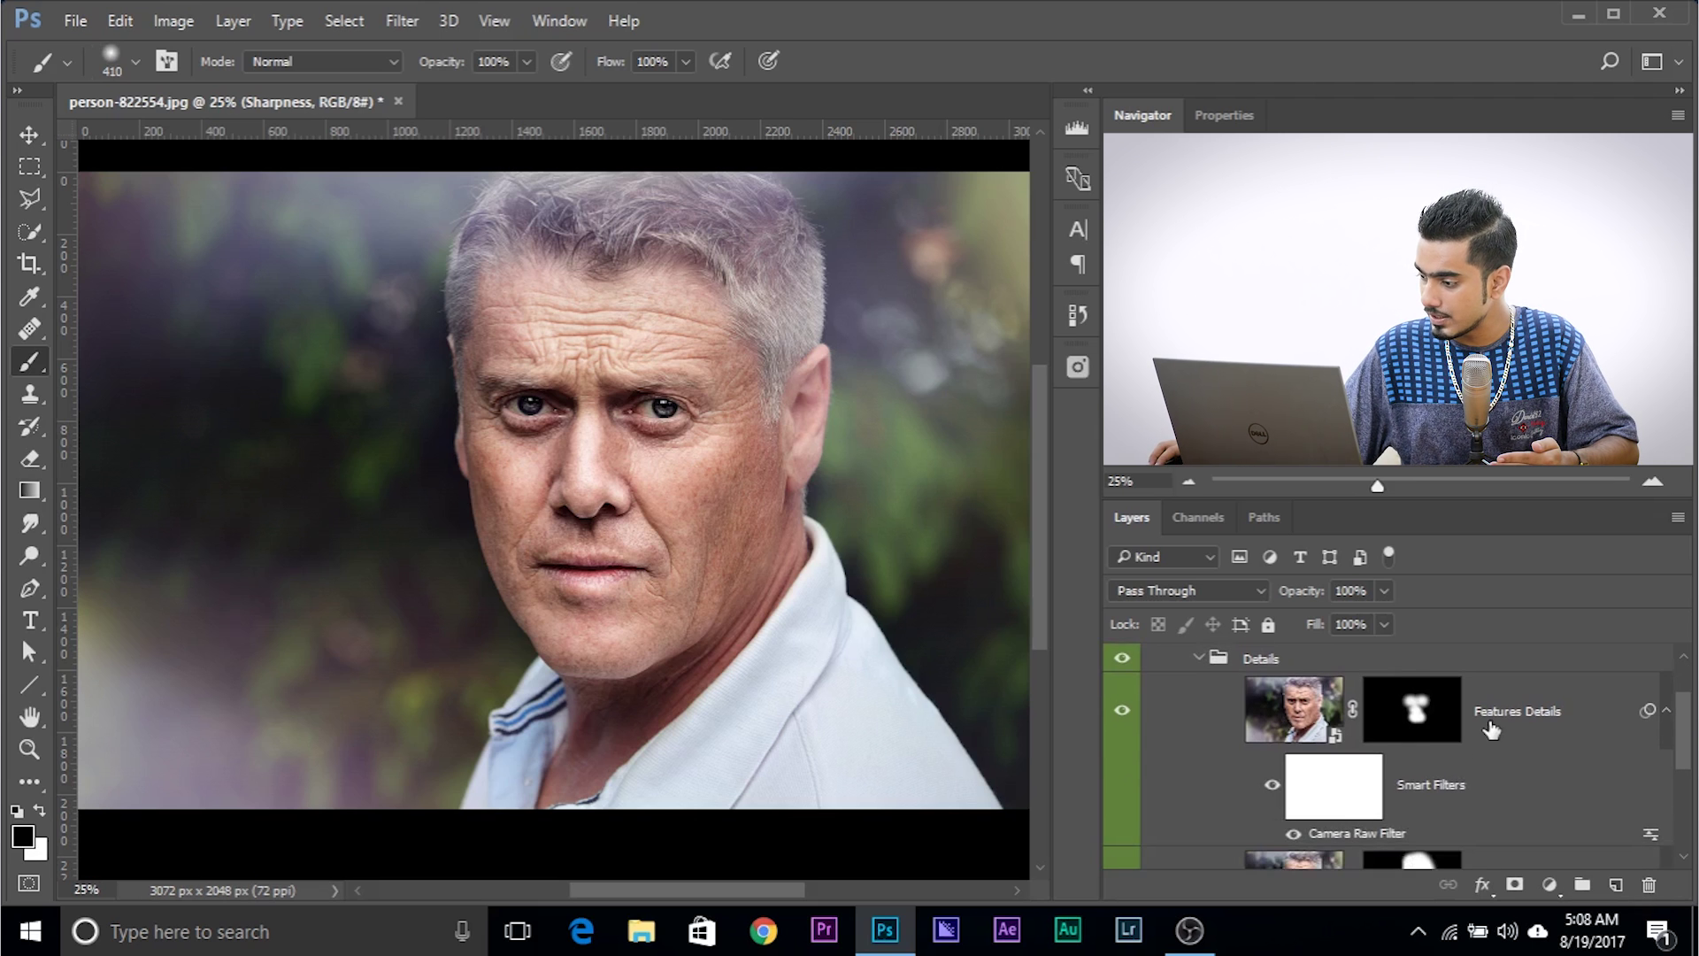
{"action": "scroll", "coordinate": [1520, 732], "scroll_direction": "down", "scroll_amount": 3}
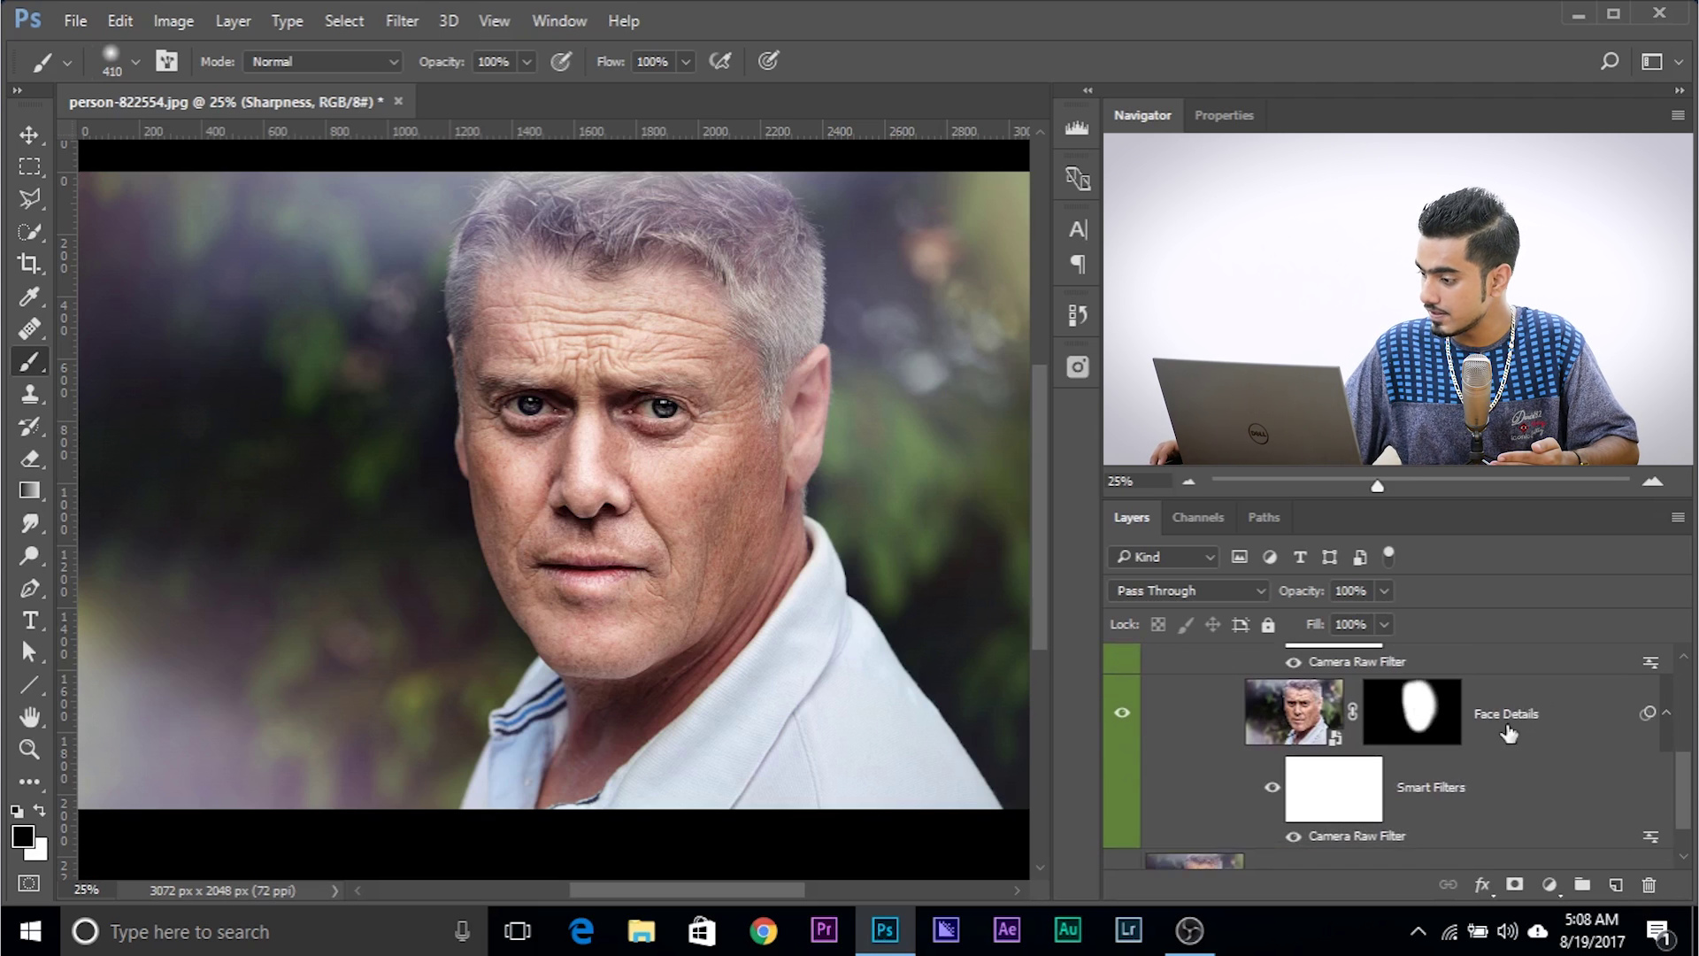
{"action": "scroll", "coordinate": [1516, 742], "scroll_direction": "up", "scroll_amount": 3}
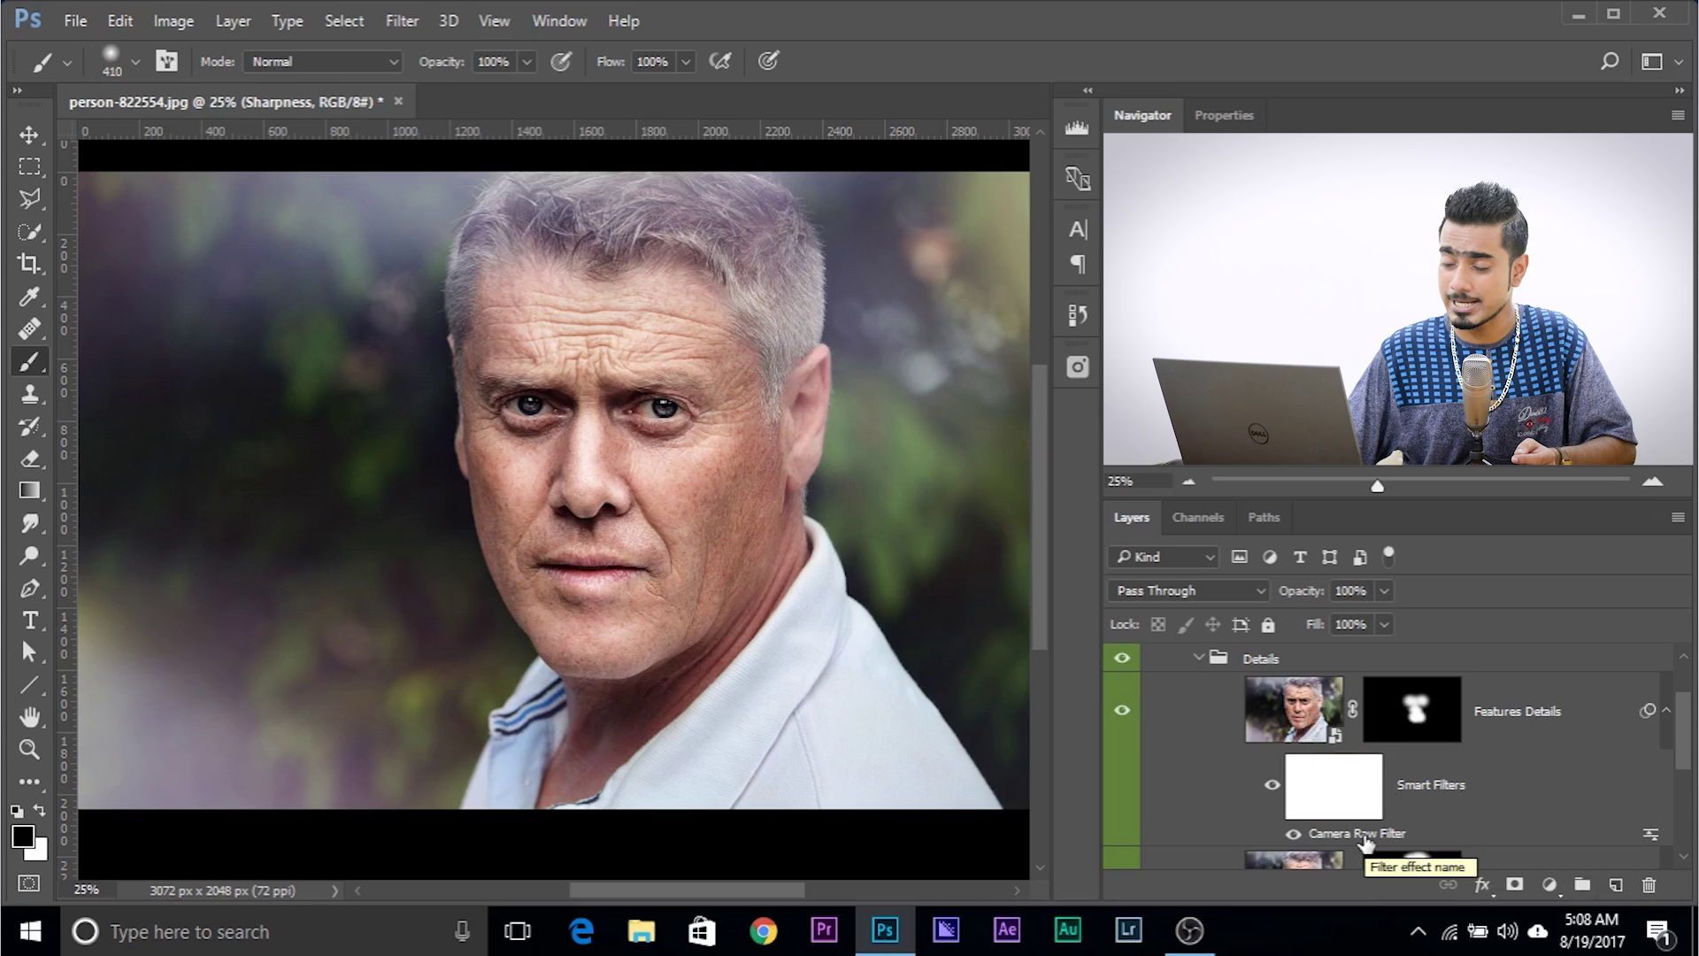
Raise Shadows to +53 in the Camera Raw filter of the Features Details layer.
{"action": "double_click", "coordinate": [1364, 835]}
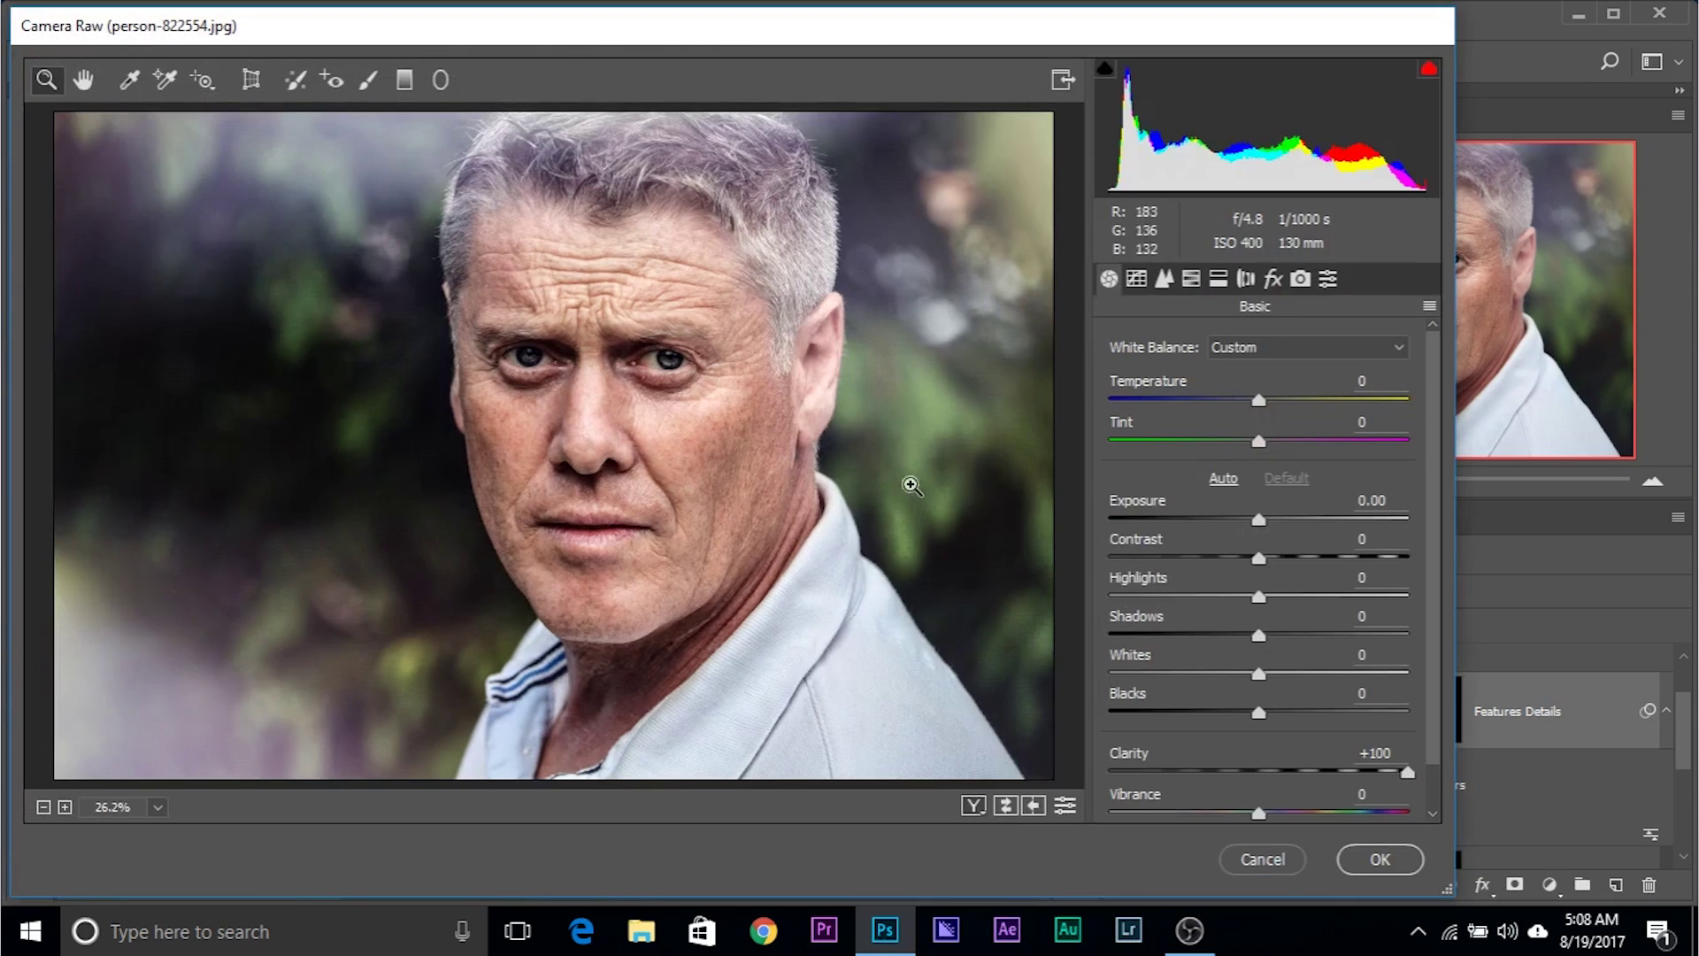
{"action": "left_click_drag", "start_coordinate": [1262, 635], "coordinate": [1408, 636]}
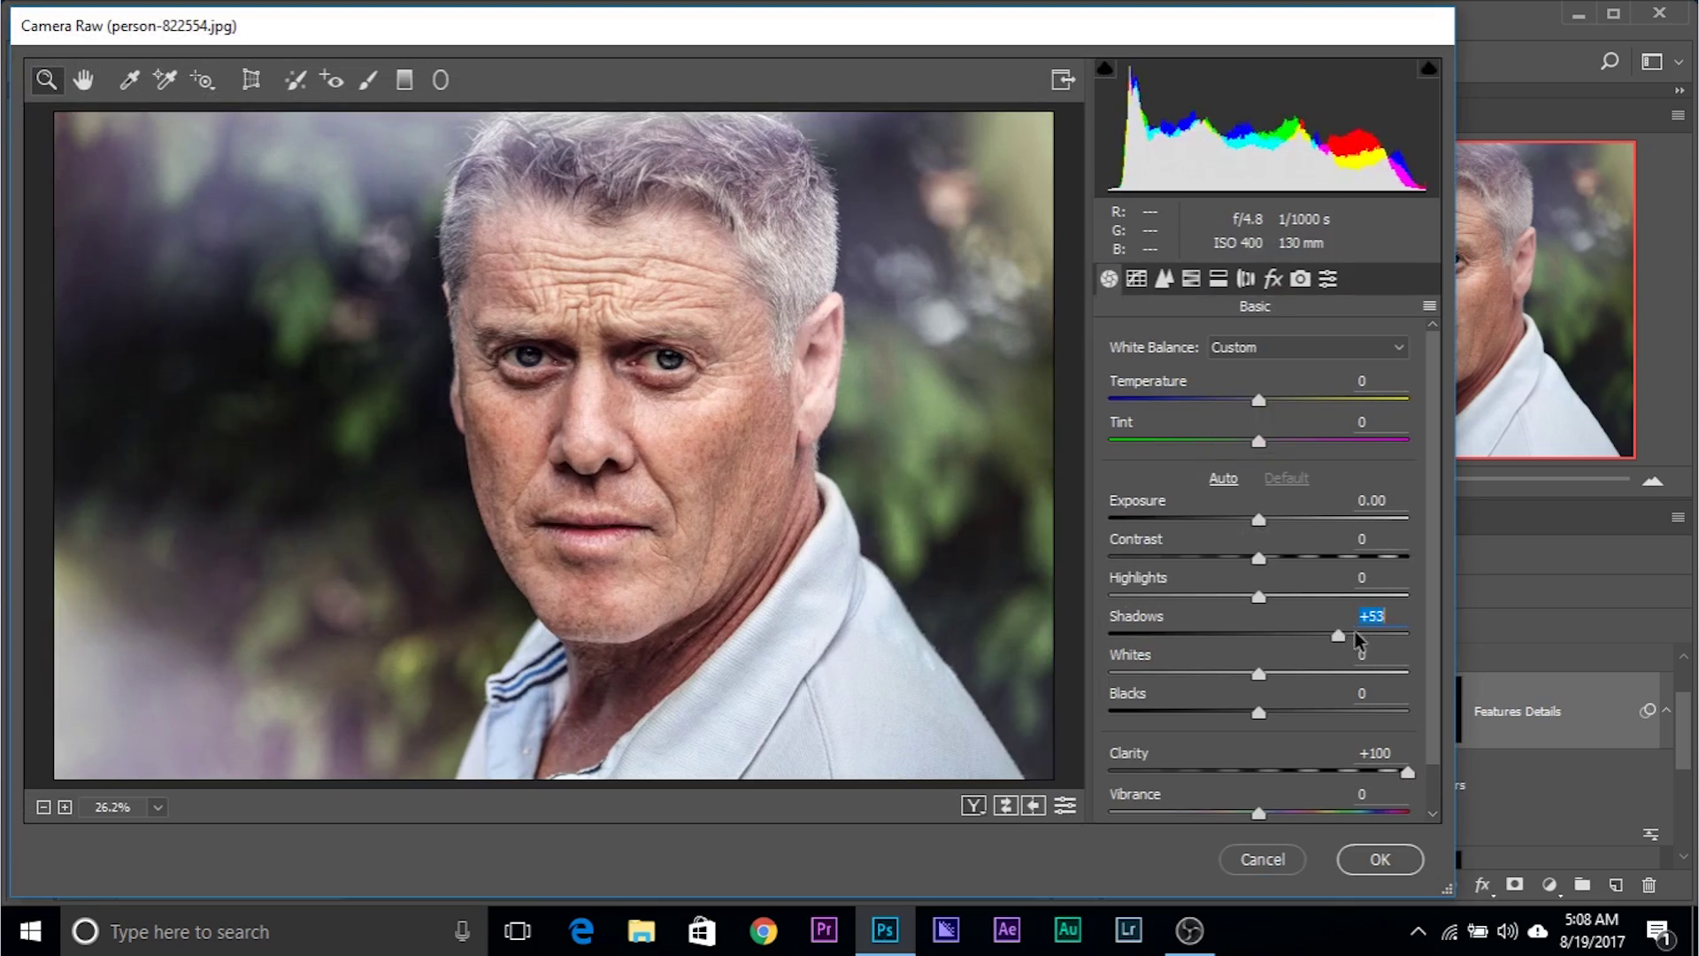
{"action": "left_click", "coordinate": [1363, 866]}
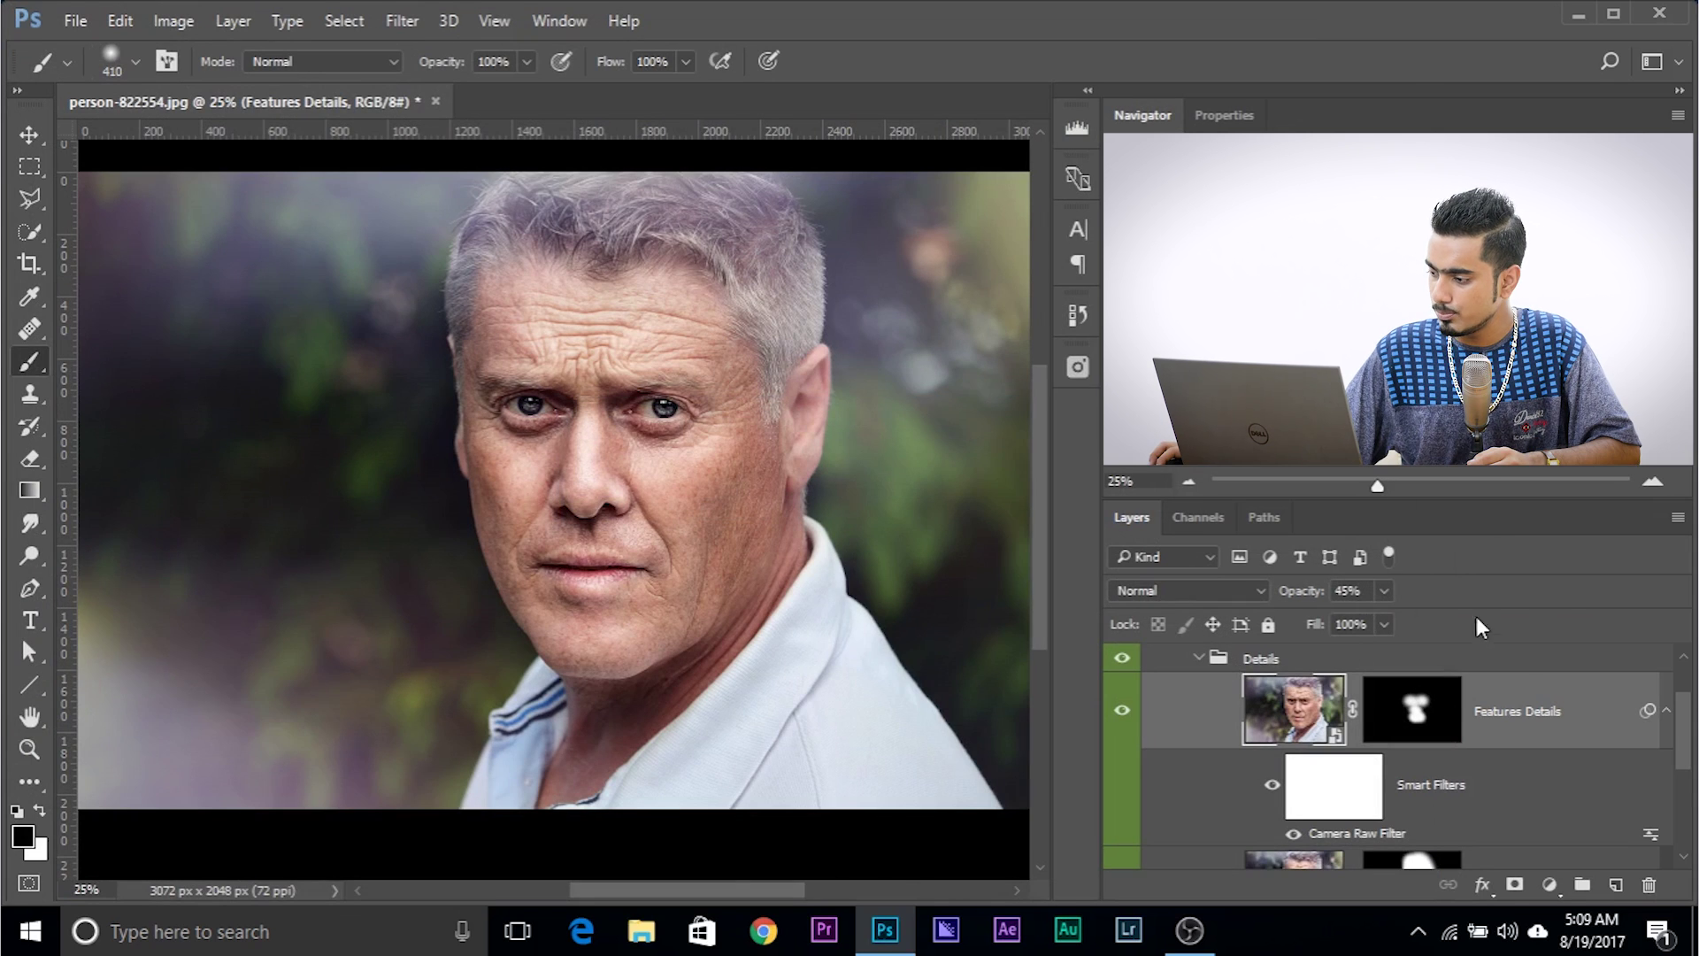
Try different opacities for the Features Details layer and return it to 45%.
{"action": "left_click", "coordinate": [1386, 592]}
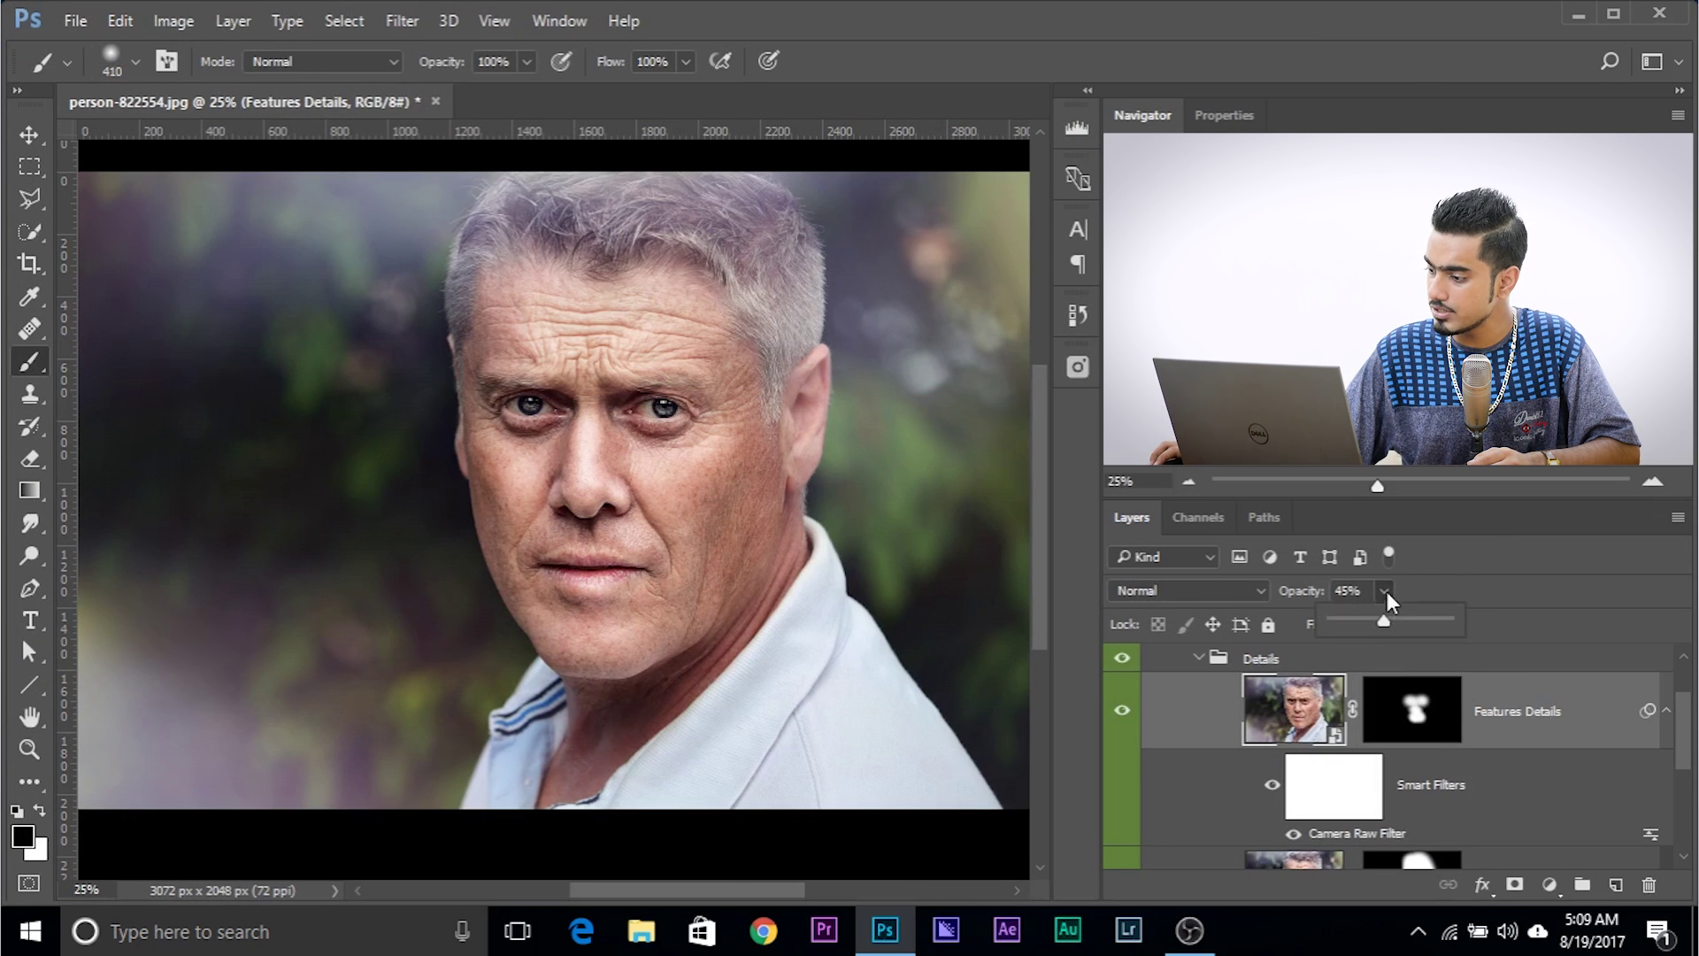
{"action": "left_click_drag", "start_coordinate": [1340, 617], "coordinate": [1475, 613]}
{"action": "left_click", "coordinate": [1368, 591]}
{"action": "type", "text": "45"}
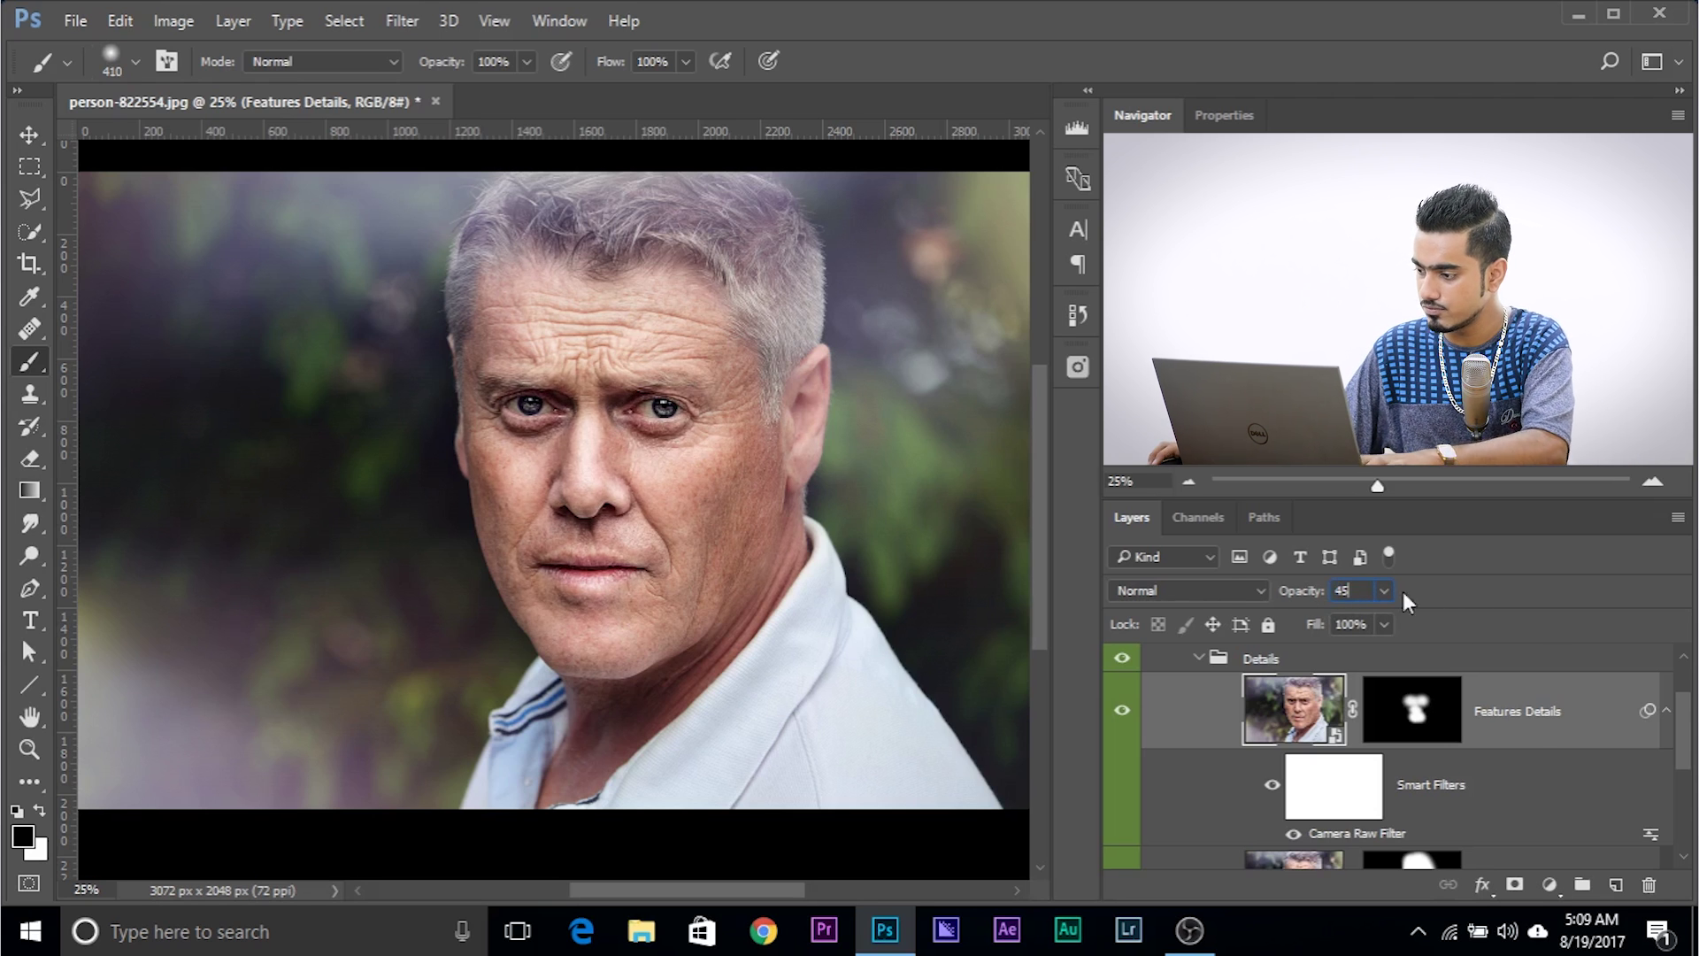
Look over the Face Details layer and collapse the Details group.
{"action": "scroll", "coordinate": [1525, 800], "scroll_direction": "down", "scroll_amount": 1}
{"action": "left_click", "coordinate": [1525, 804]}
{"action": "scroll", "coordinate": [1526, 810], "scroll_direction": "down", "scroll_amount": 1}
{"action": "scroll", "coordinate": [1505, 786], "scroll_direction": "up", "scroll_amount": 1}
{"action": "scroll", "coordinate": [1499, 788], "scroll_direction": "down", "scroll_amount": 1}
{"action": "scroll", "coordinate": [1248, 752], "scroll_direction": "up", "scroll_amount": 3}
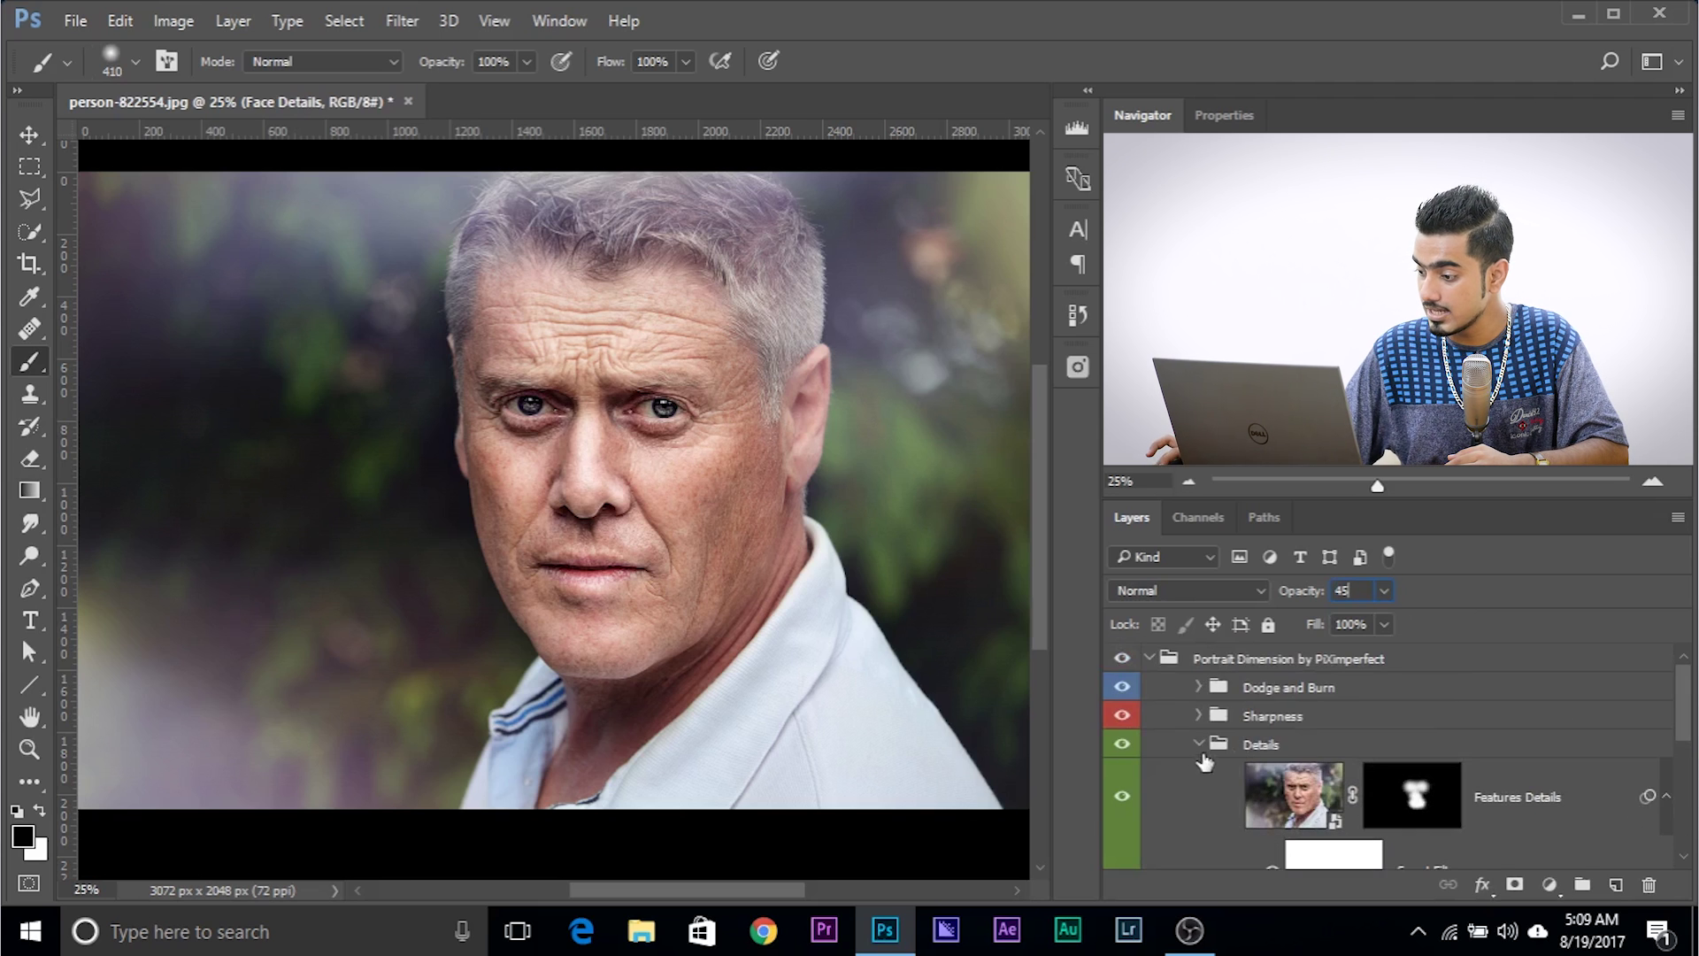
{"action": "left_click", "coordinate": [1206, 746]}
{"action": "left_click", "coordinate": [1200, 746]}
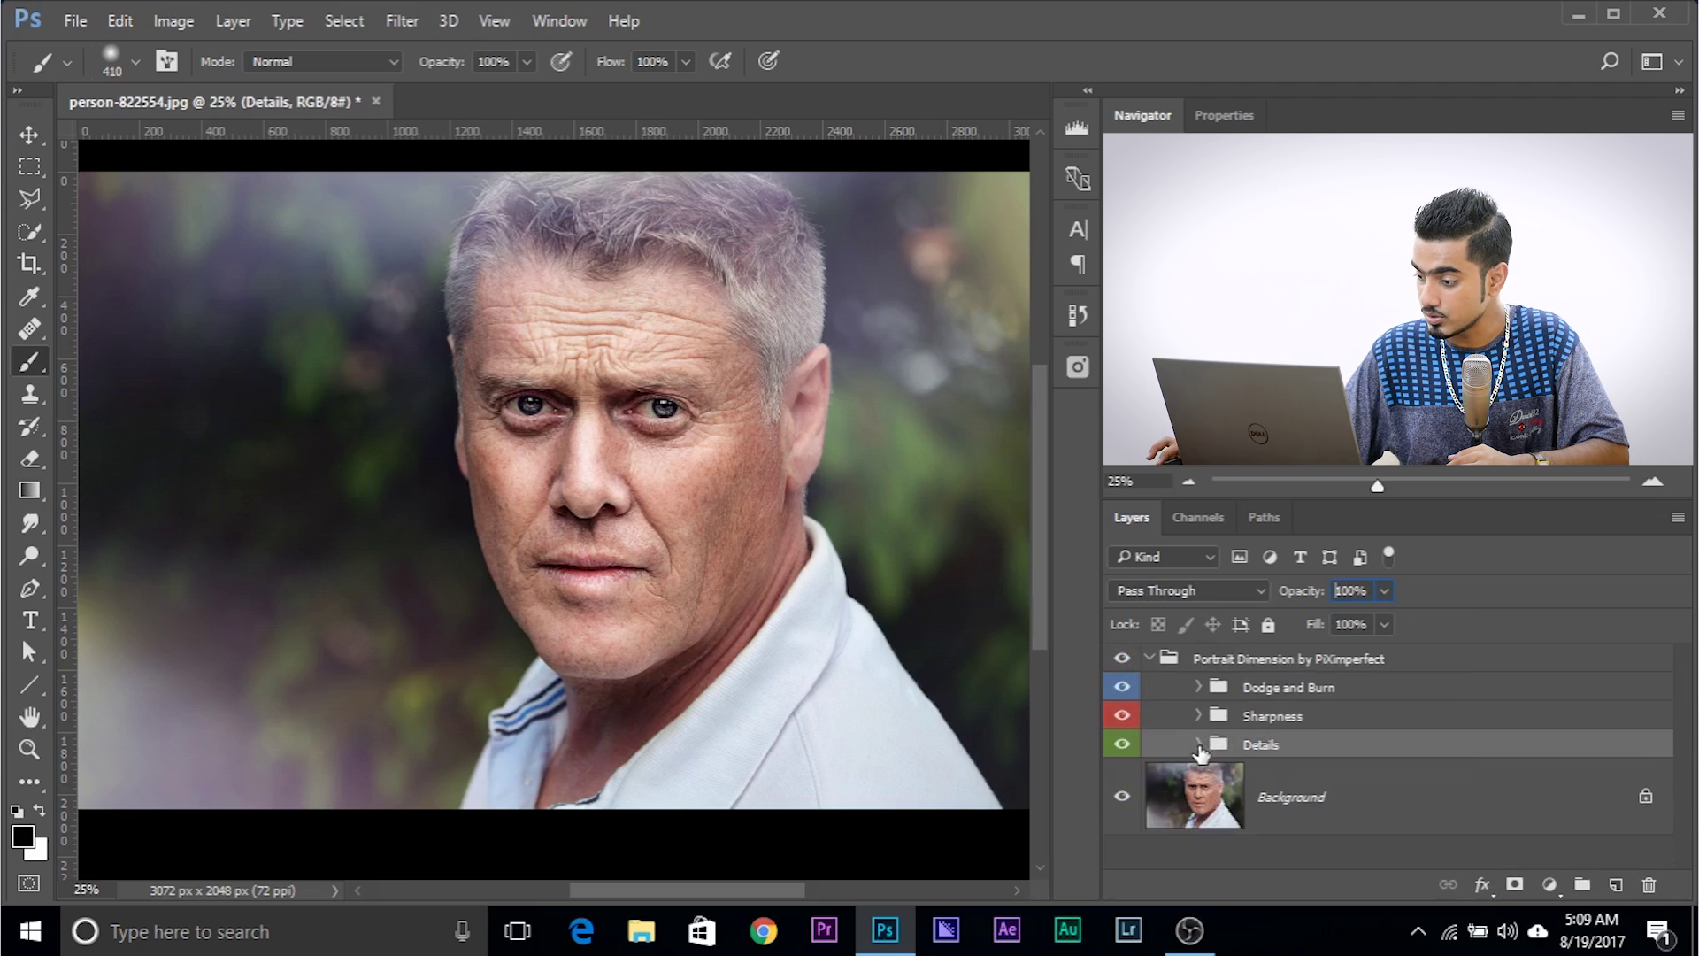
Collapse the Portrait Dimension by PiXimperfect group and set its opacity to 66%.
{"action": "left_click", "coordinate": [1162, 662]}
{"action": "left_click", "coordinate": [1149, 658]}
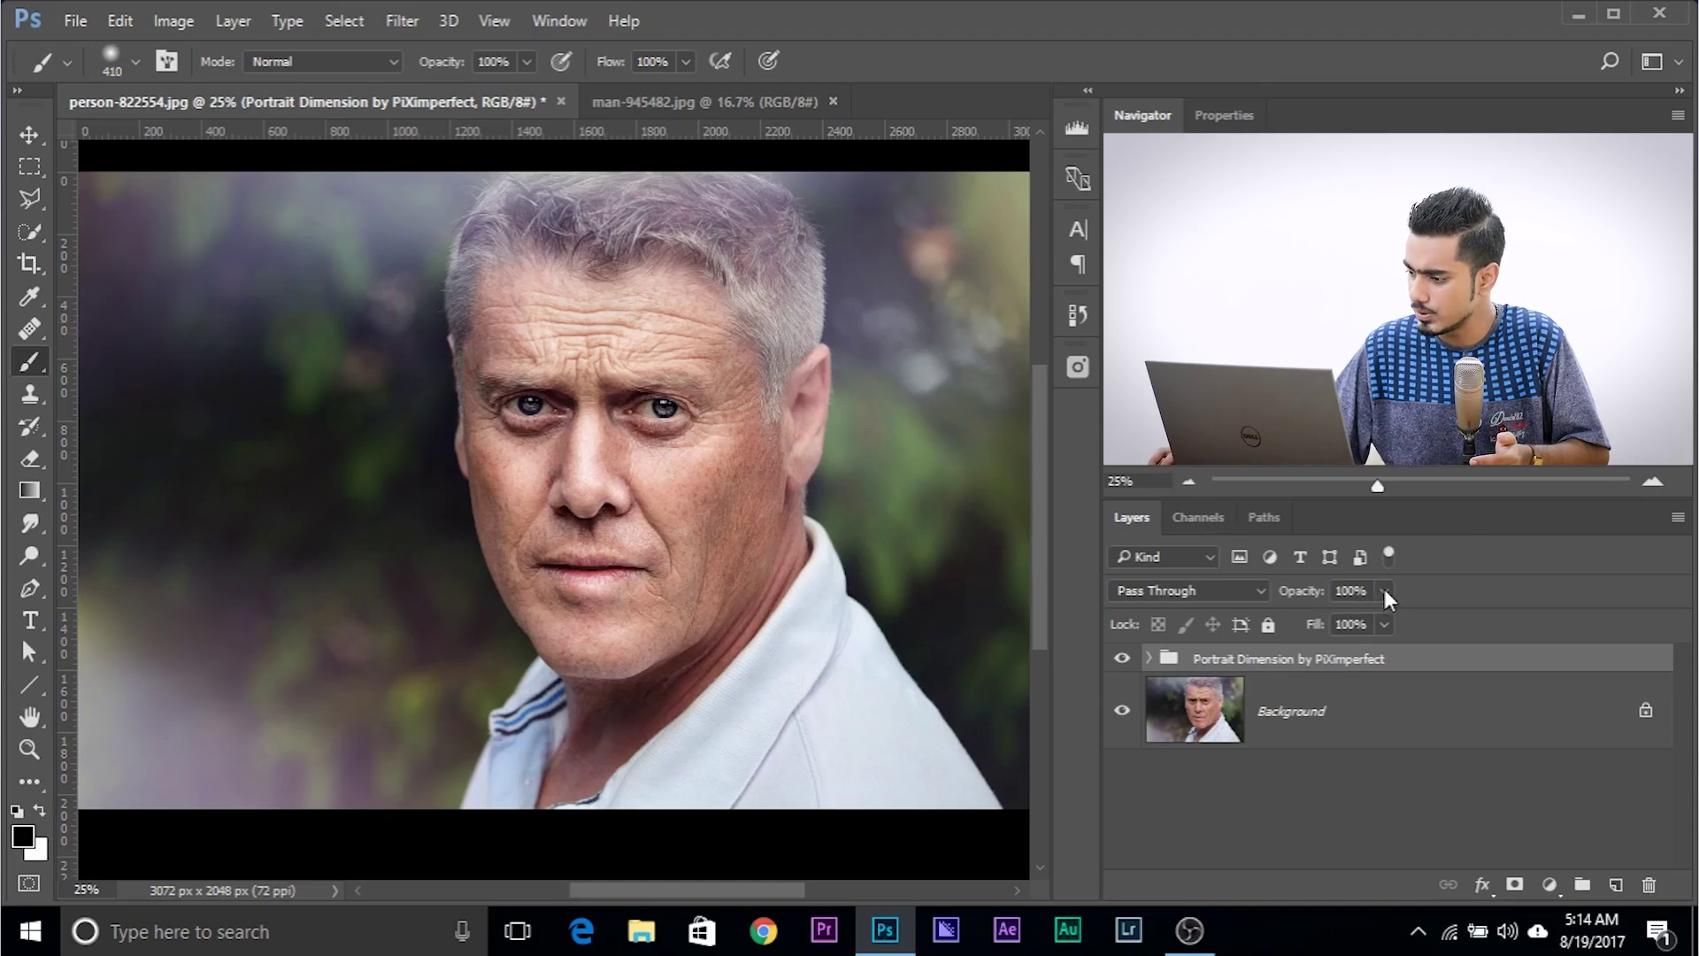
{"action": "left_click", "coordinate": [1385, 591]}
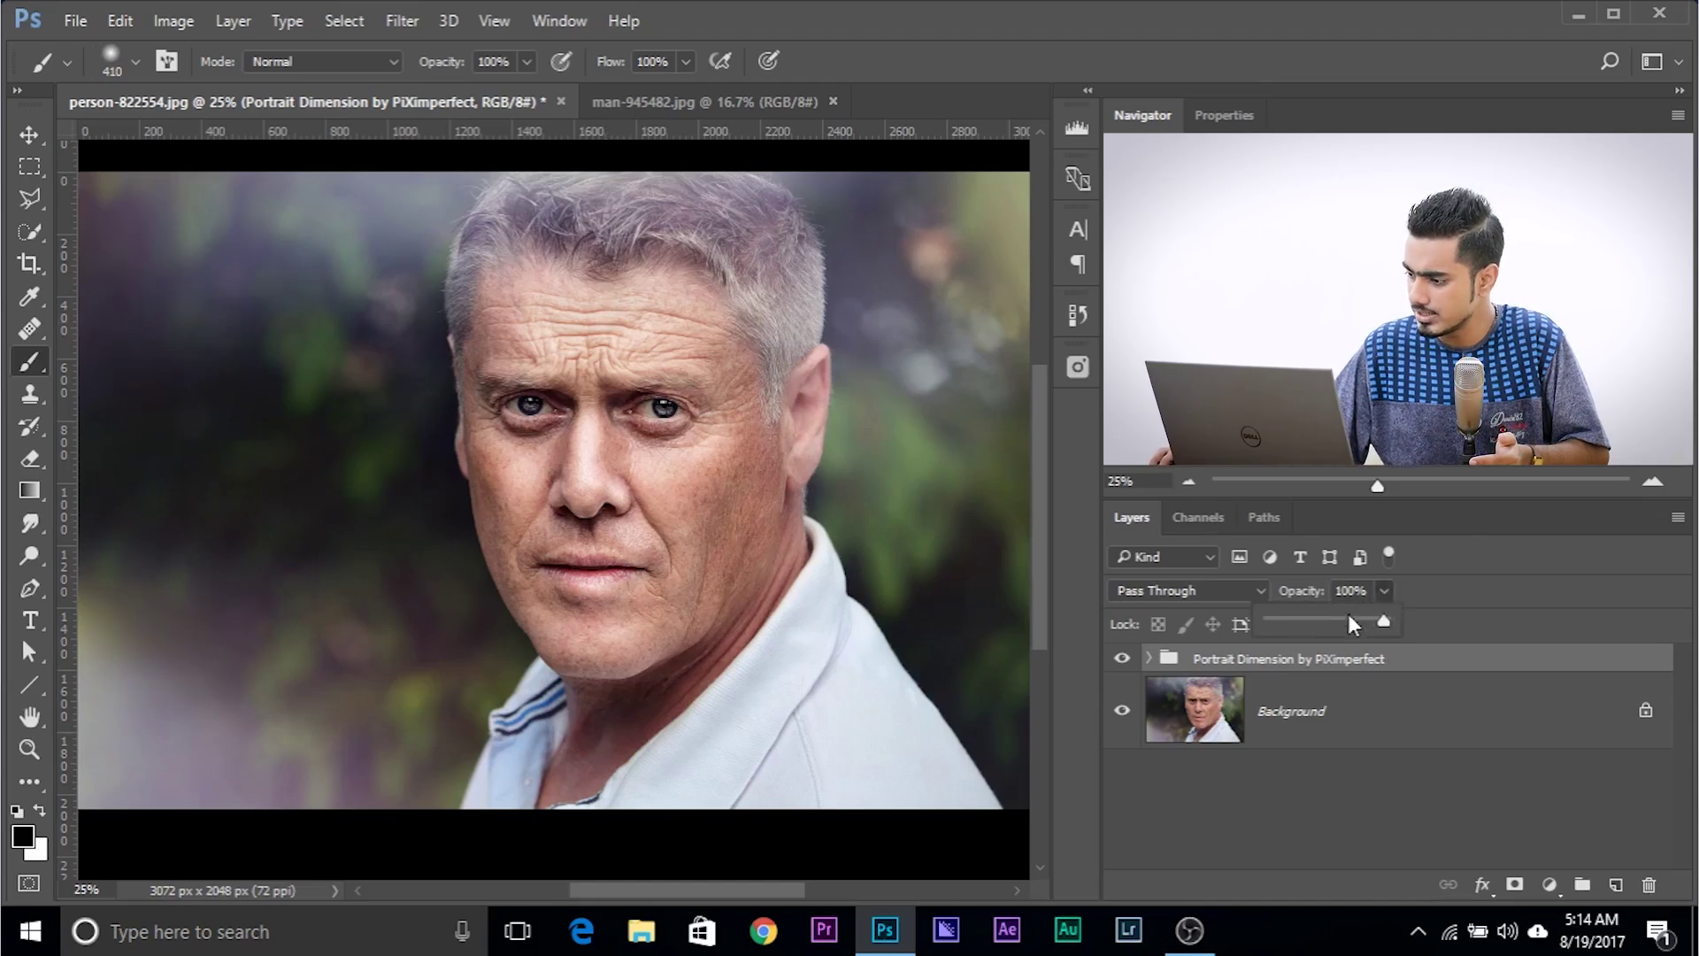
{"action": "left_click", "coordinate": [1187, 675]}
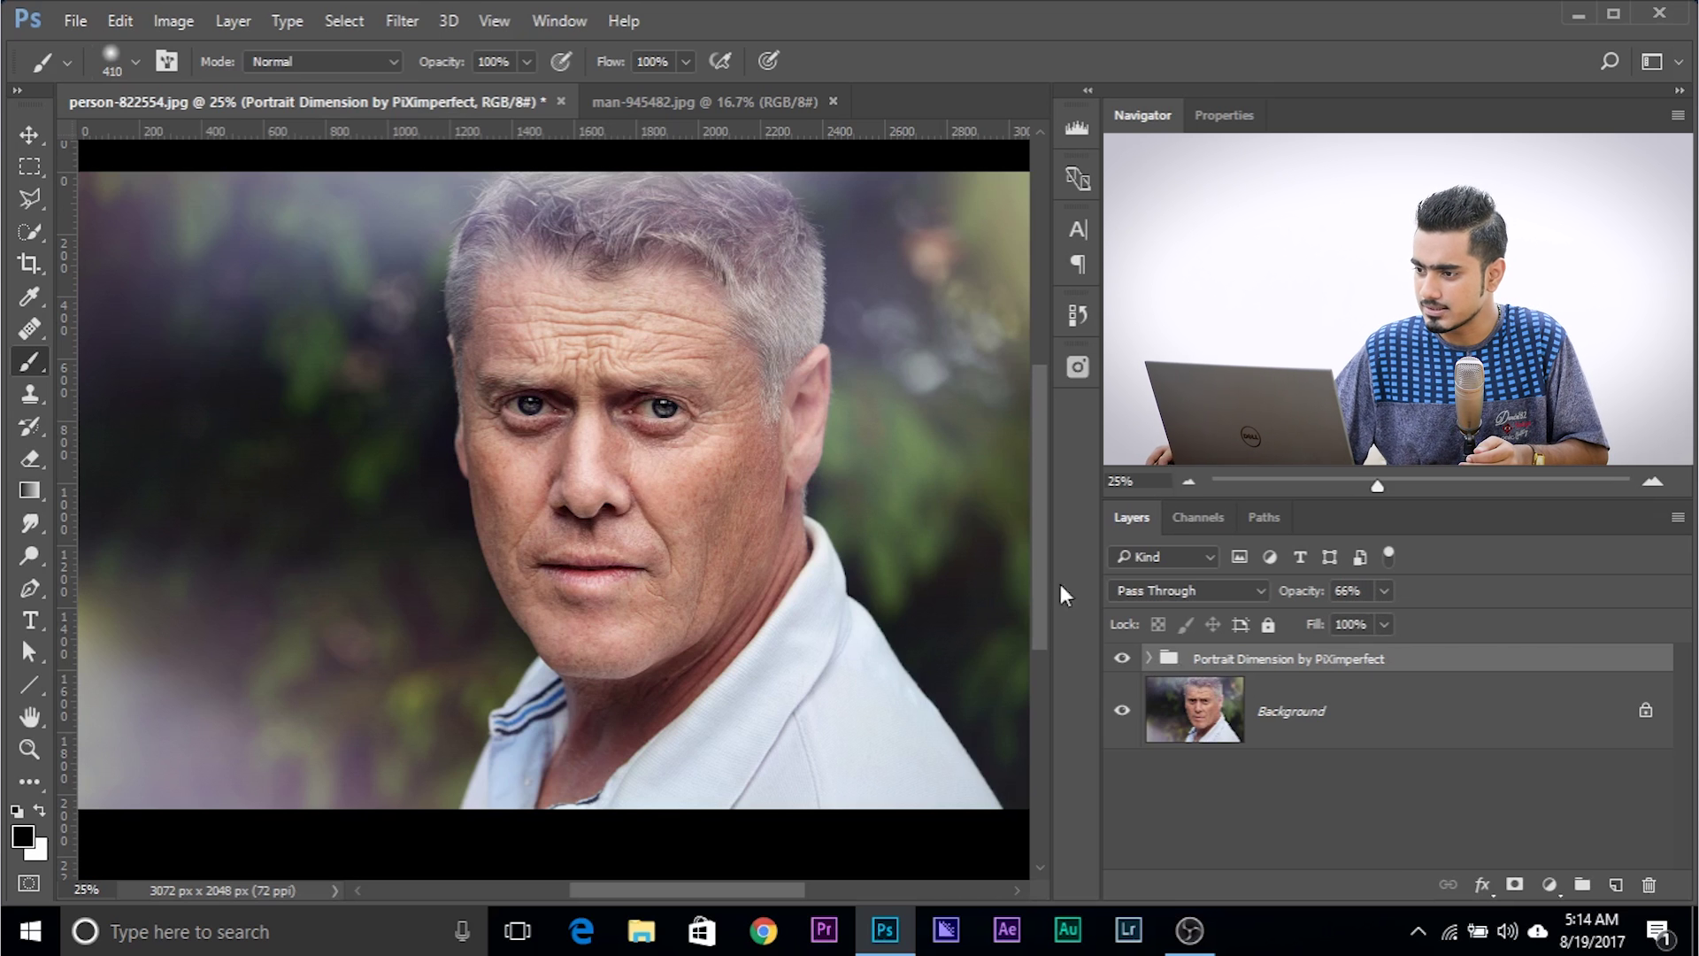
Switch to the man-945482.jpg document and run the Portrait Pop action from the PiXimperfect action set.
{"action": "left_click", "coordinate": [731, 115]}
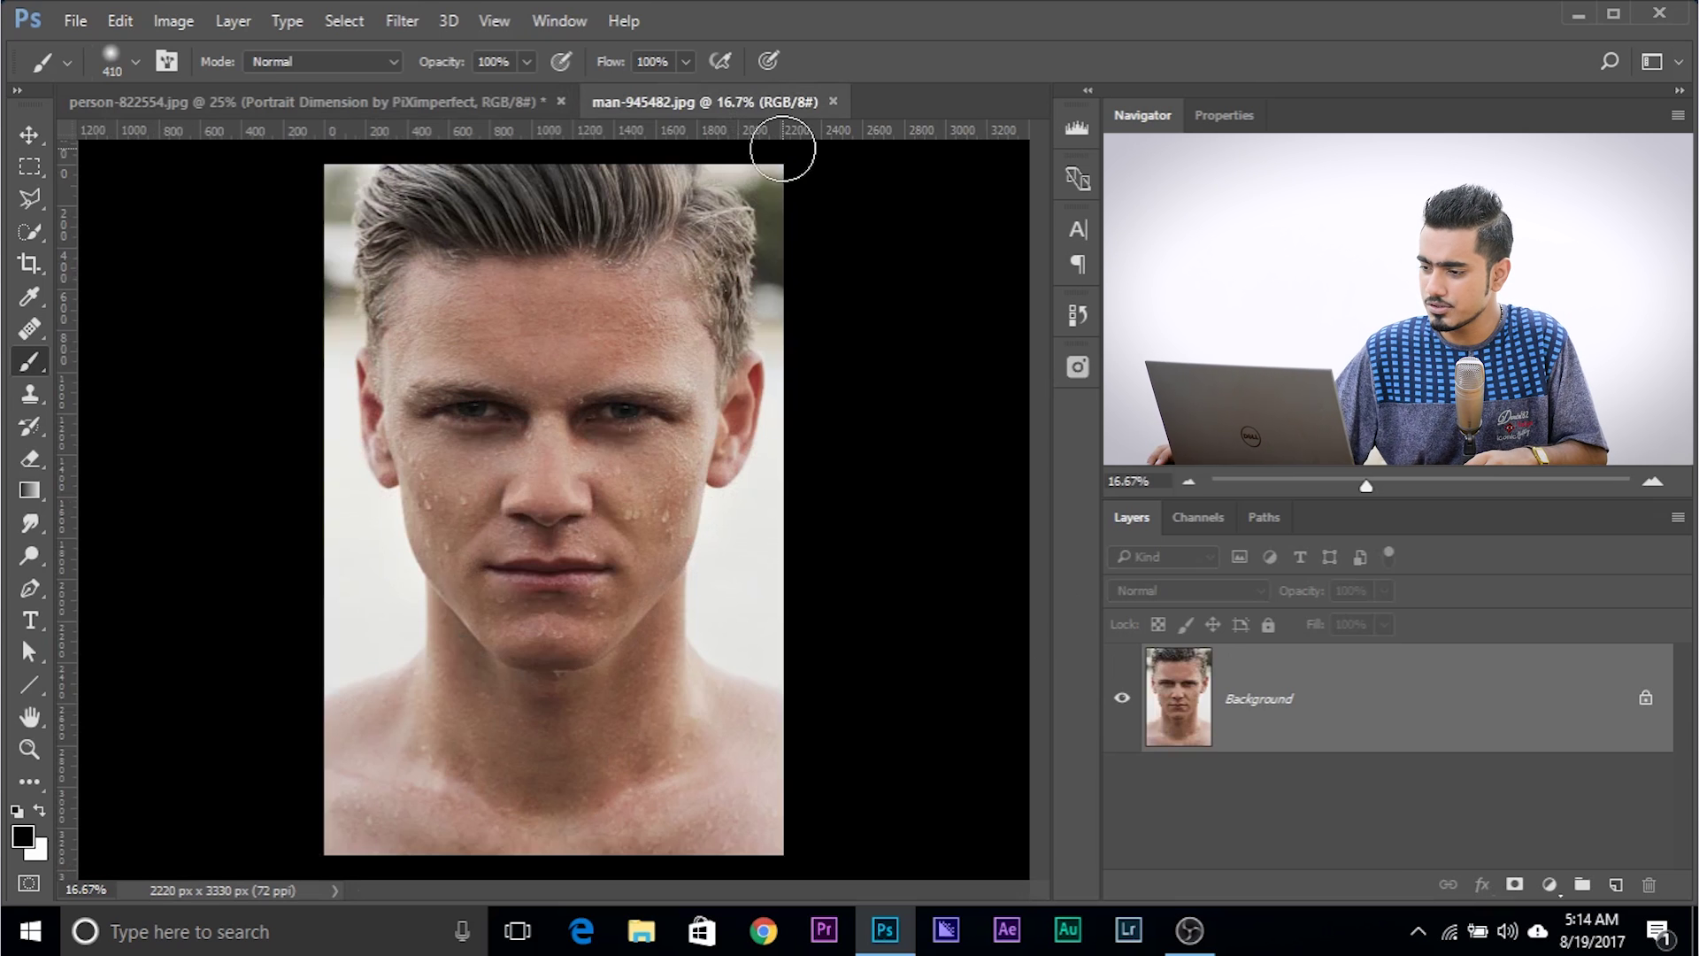
{"action": "left_click", "coordinate": [545, 22]}
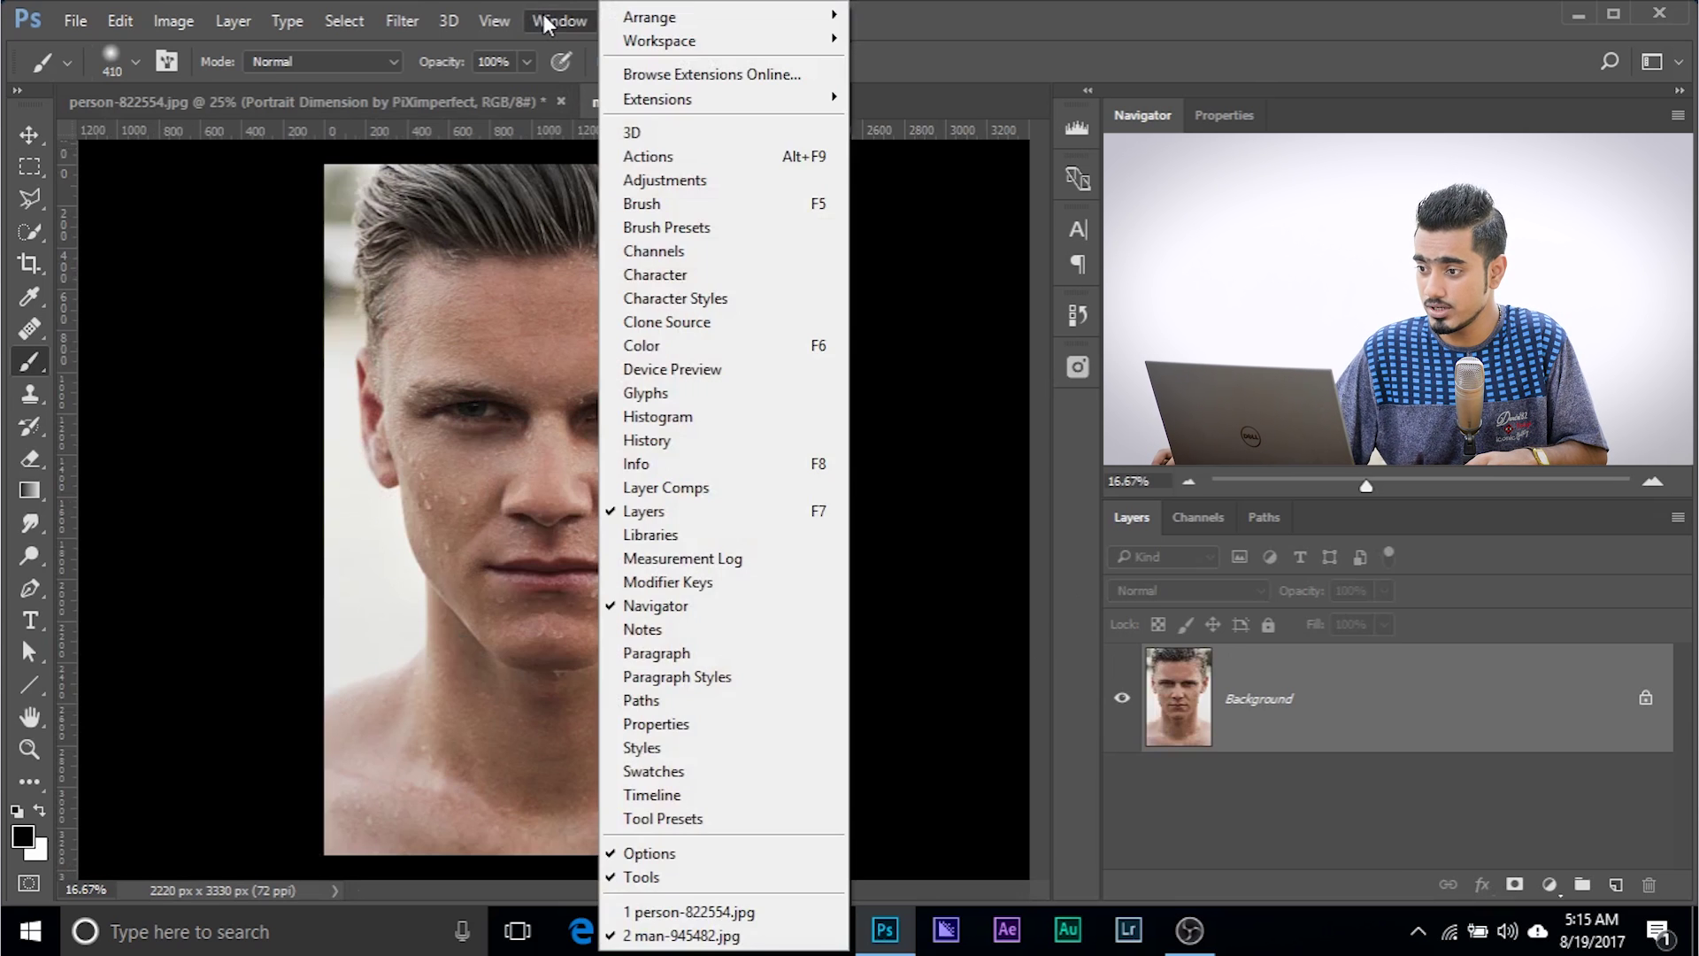
{"action": "left_click", "coordinate": [657, 160]}
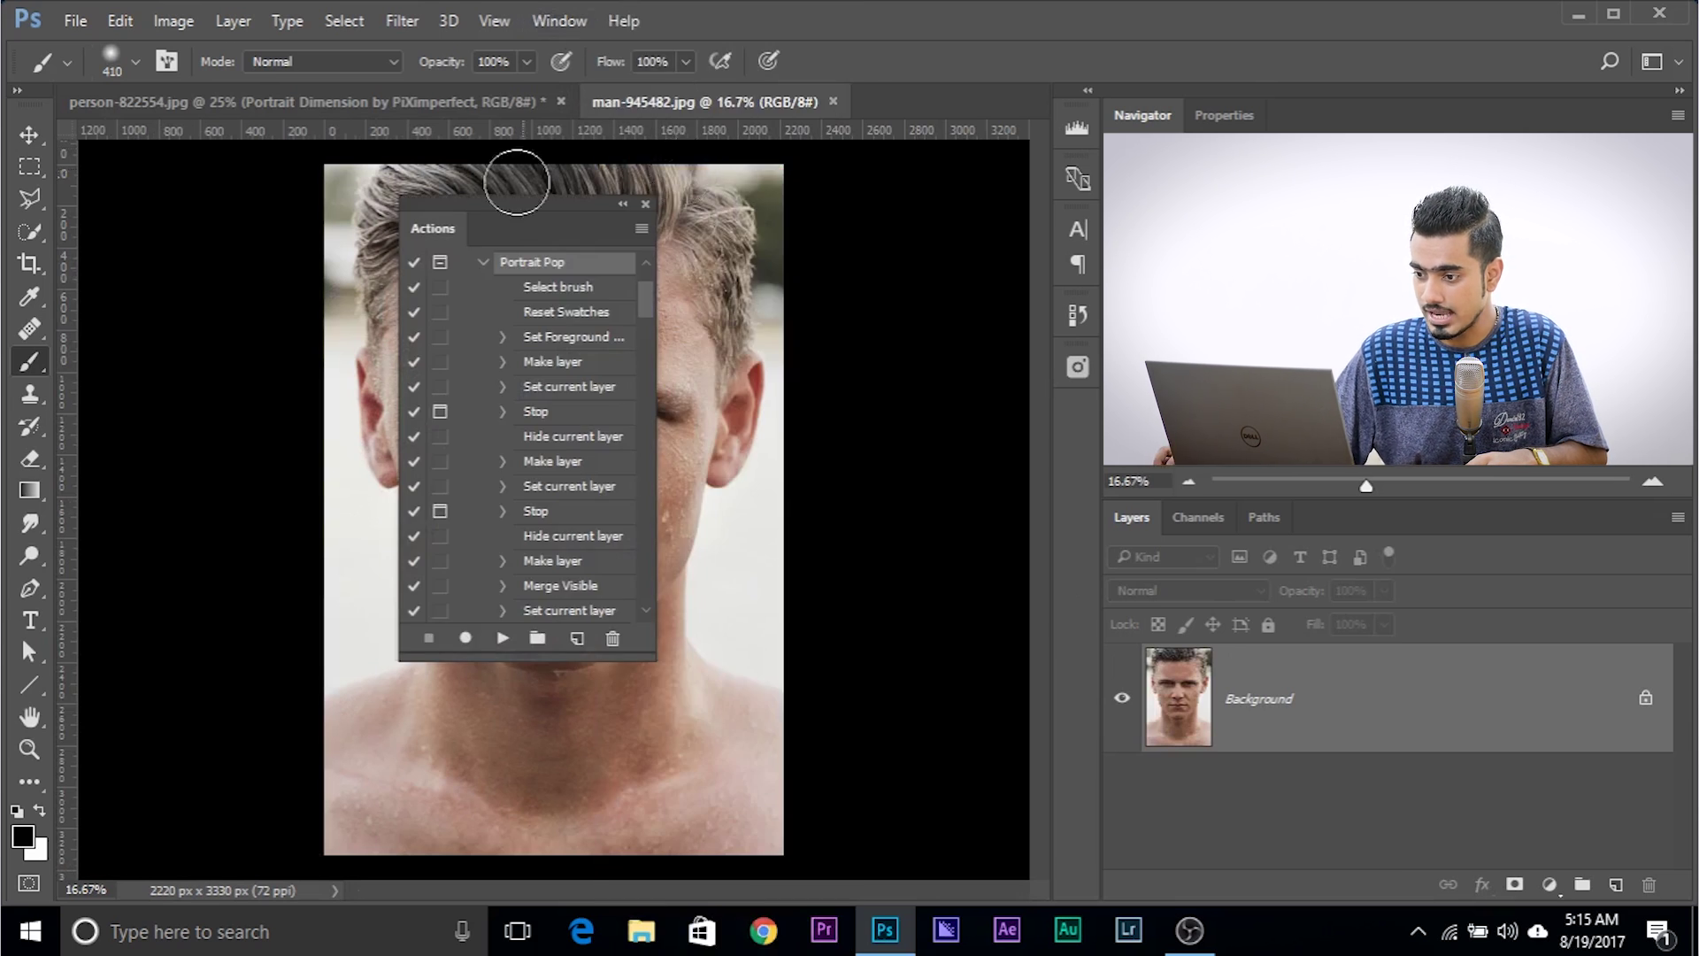
{"action": "left_click_drag", "start_coordinate": [443, 225], "coordinate": [170, 246]}
{"action": "scroll", "coordinate": [225, 340], "scroll_direction": "up", "scroll_amount": 2}
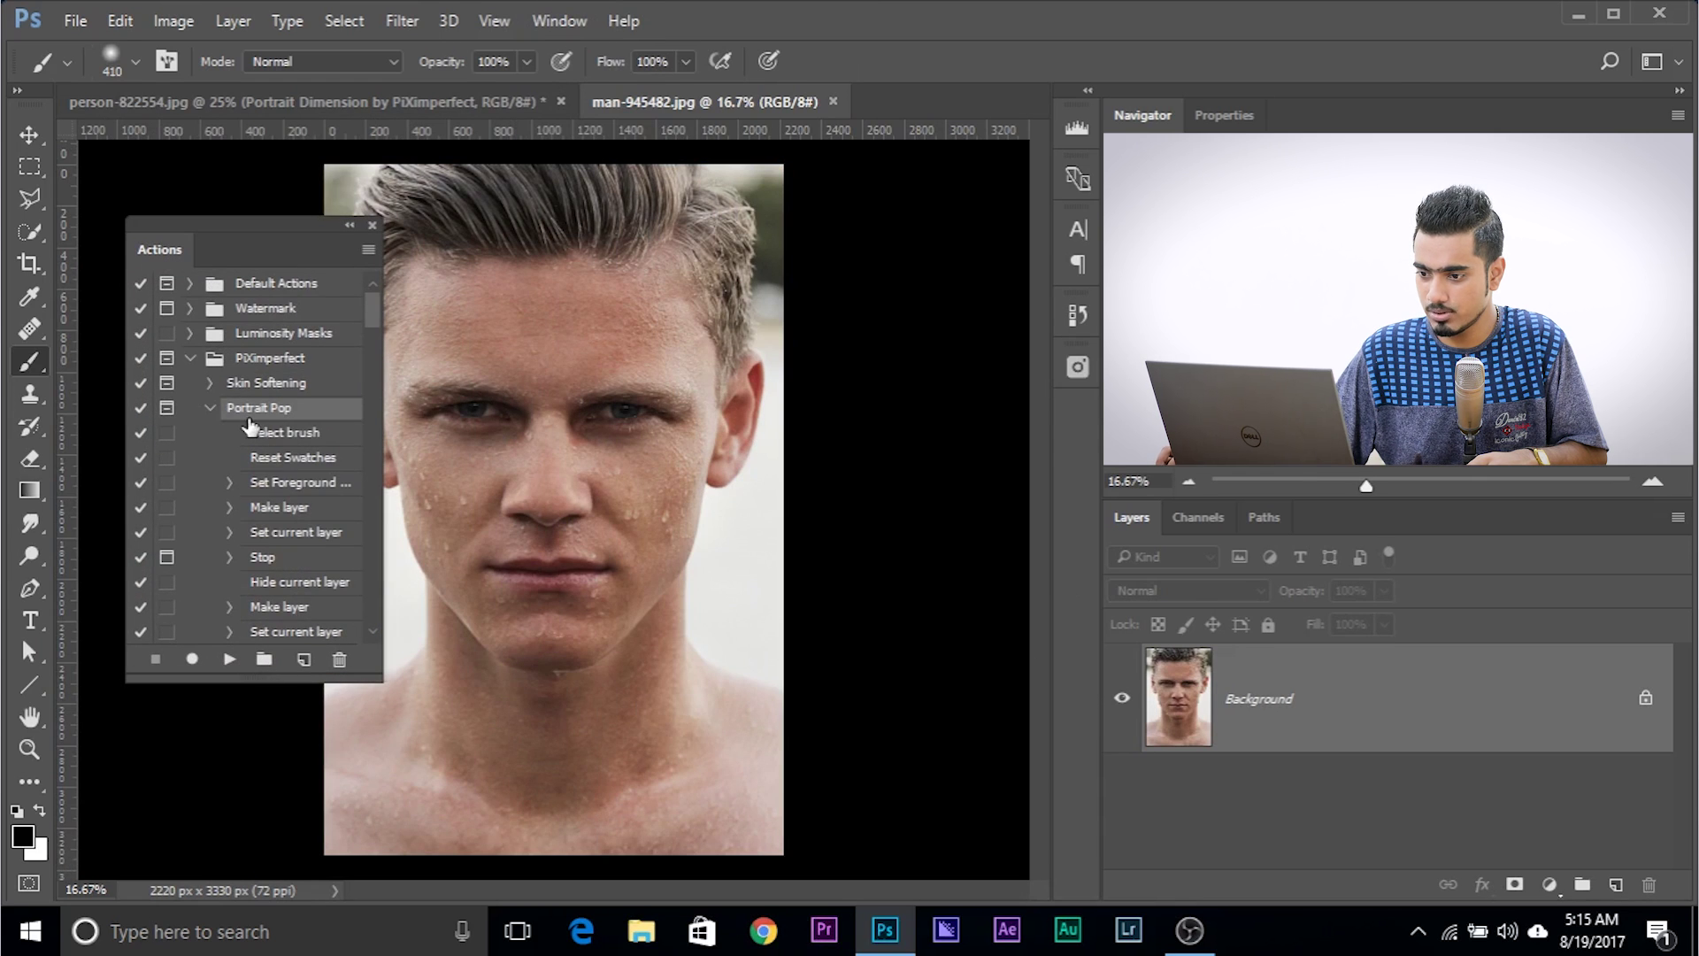
{"action": "left_click", "coordinate": [212, 410]}
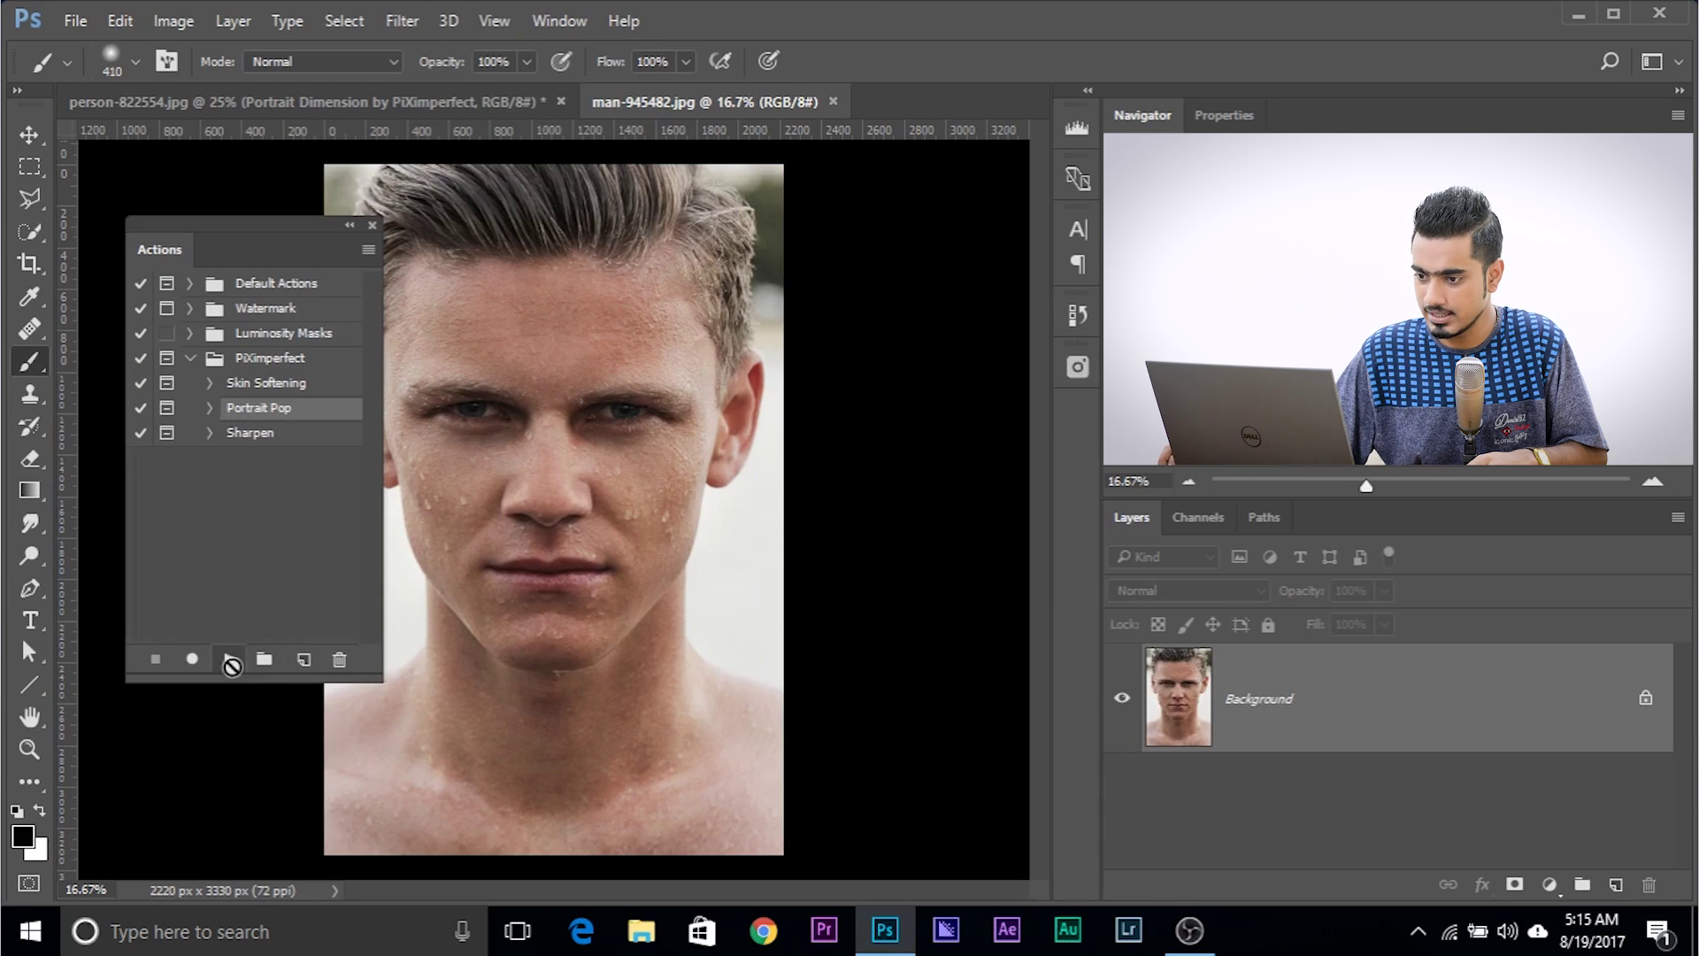
{"action": "left_click", "coordinate": [229, 659]}
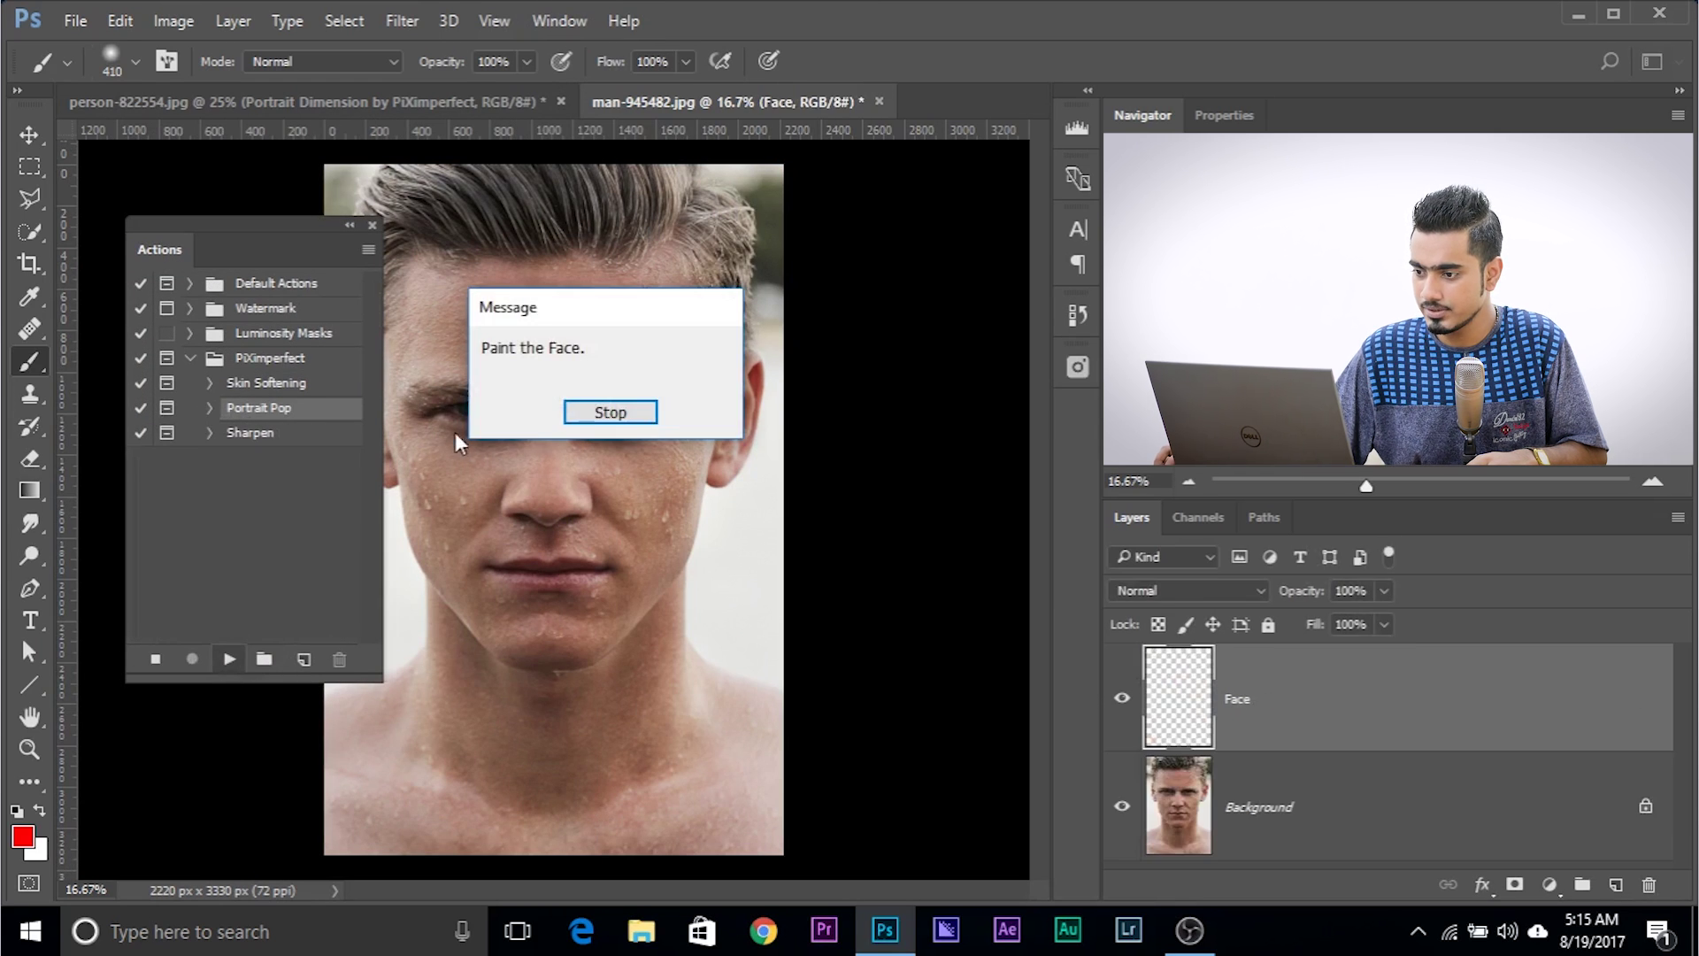
Paint the whole face red on the Face layer with a soft brush of about 686 px.
{"action": "left_click", "coordinate": [611, 412]}
{"action": "key", "text": "bracketright"}
{"action": "key", "text": "bracketright"}
{"action": "key", "text": "bracketright"}
{"action": "mouse_move", "coordinate": [491, 305]}
{"action": "left_mouse_down"}
{"action": "mouse_move", "coordinate": [470, 397]}
{"action": "mouse_move", "coordinate": [474, 531]}
{"action": "mouse_move", "coordinate": [535, 611]}
{"action": "mouse_move", "coordinate": [637, 544]}
{"action": "mouse_move", "coordinate": [655, 398]}
{"action": "mouse_move", "coordinate": [607, 266]}
{"action": "mouse_move", "coordinate": [548, 287]}
{"action": "mouse_move", "coordinate": [443, 222]}
{"action": "mouse_move", "coordinate": [610, 181]}
{"action": "left_mouse_up"}
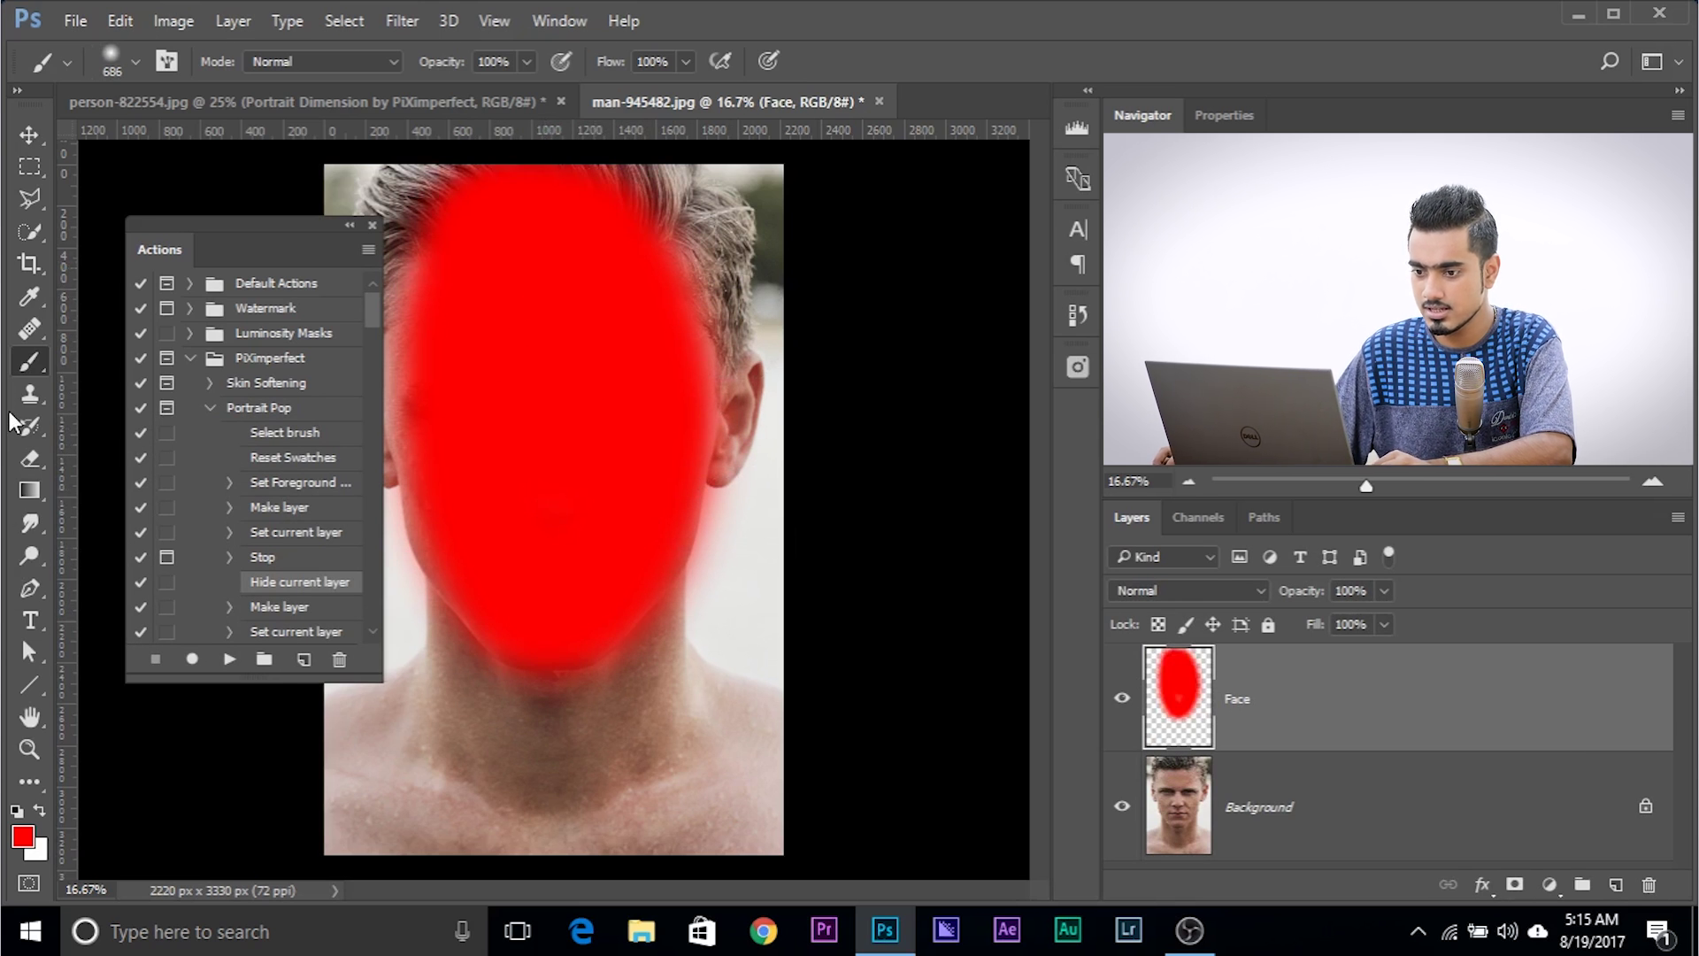
Try the Eraser tool over the red face paint and return to the Brush tool.
{"action": "left_click", "coordinate": [32, 461]}
{"action": "mouse_move", "coordinate": [585, 497]}
{"action": "left_mouse_down"}
{"action": "mouse_move", "coordinate": [630, 502]}
{"action": "mouse_move", "coordinate": [656, 334]}
{"action": "left_mouse_up"}
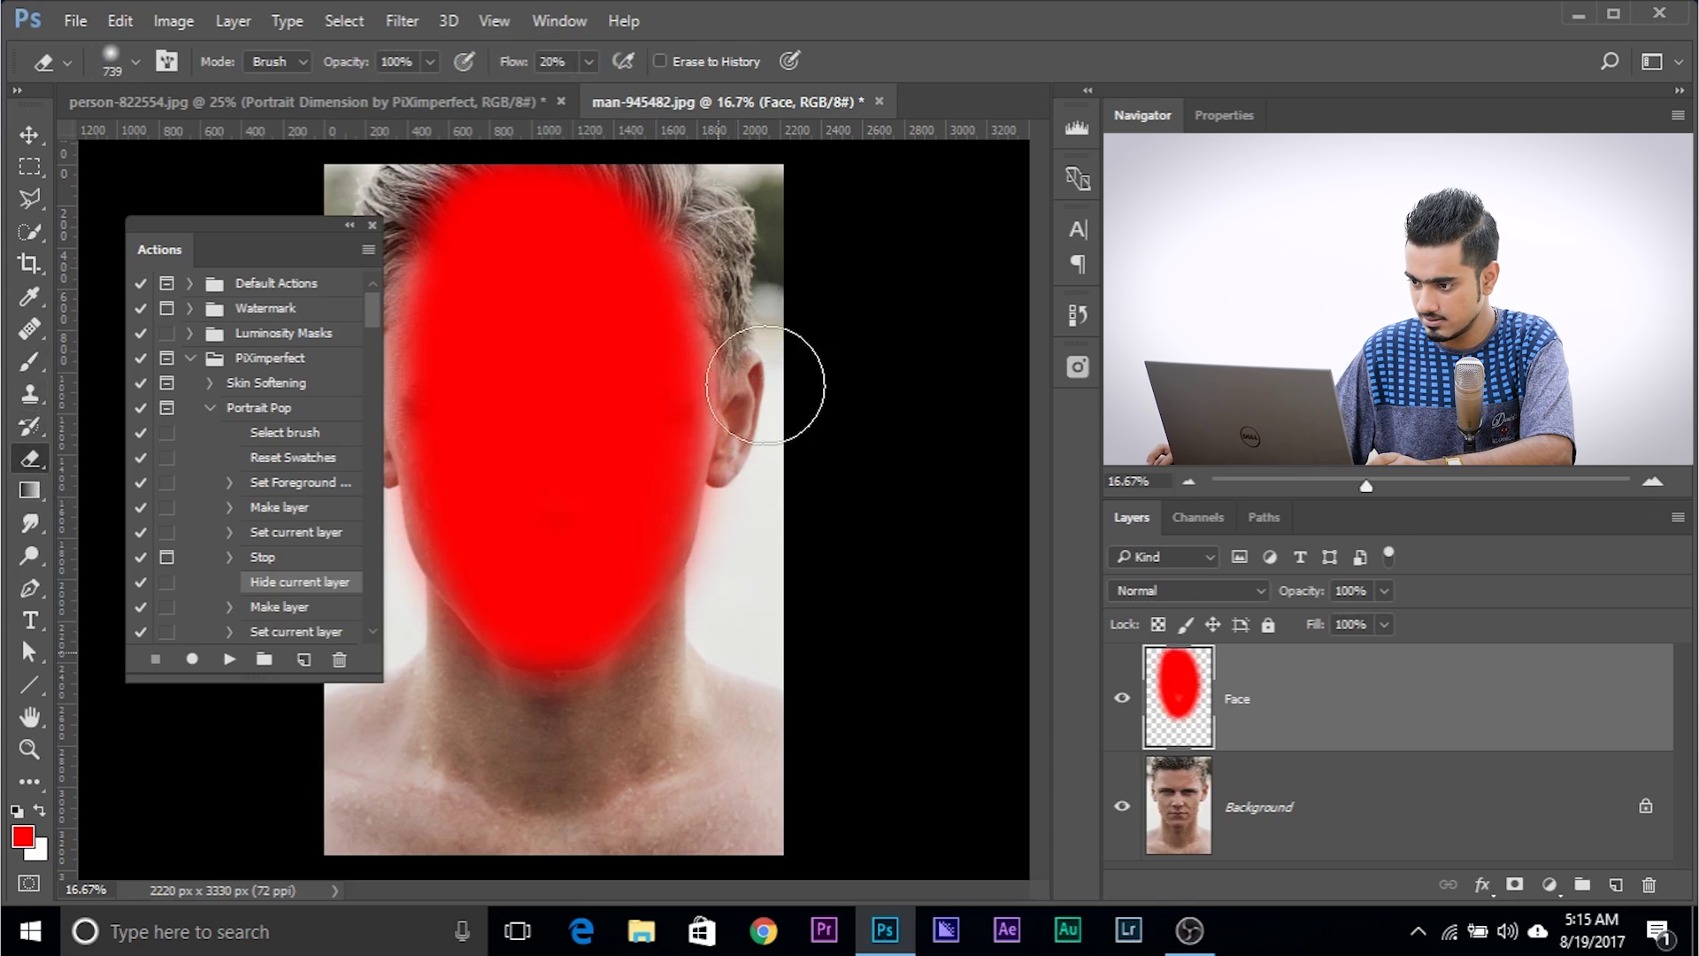
{"action": "left_click", "coordinate": [30, 361]}
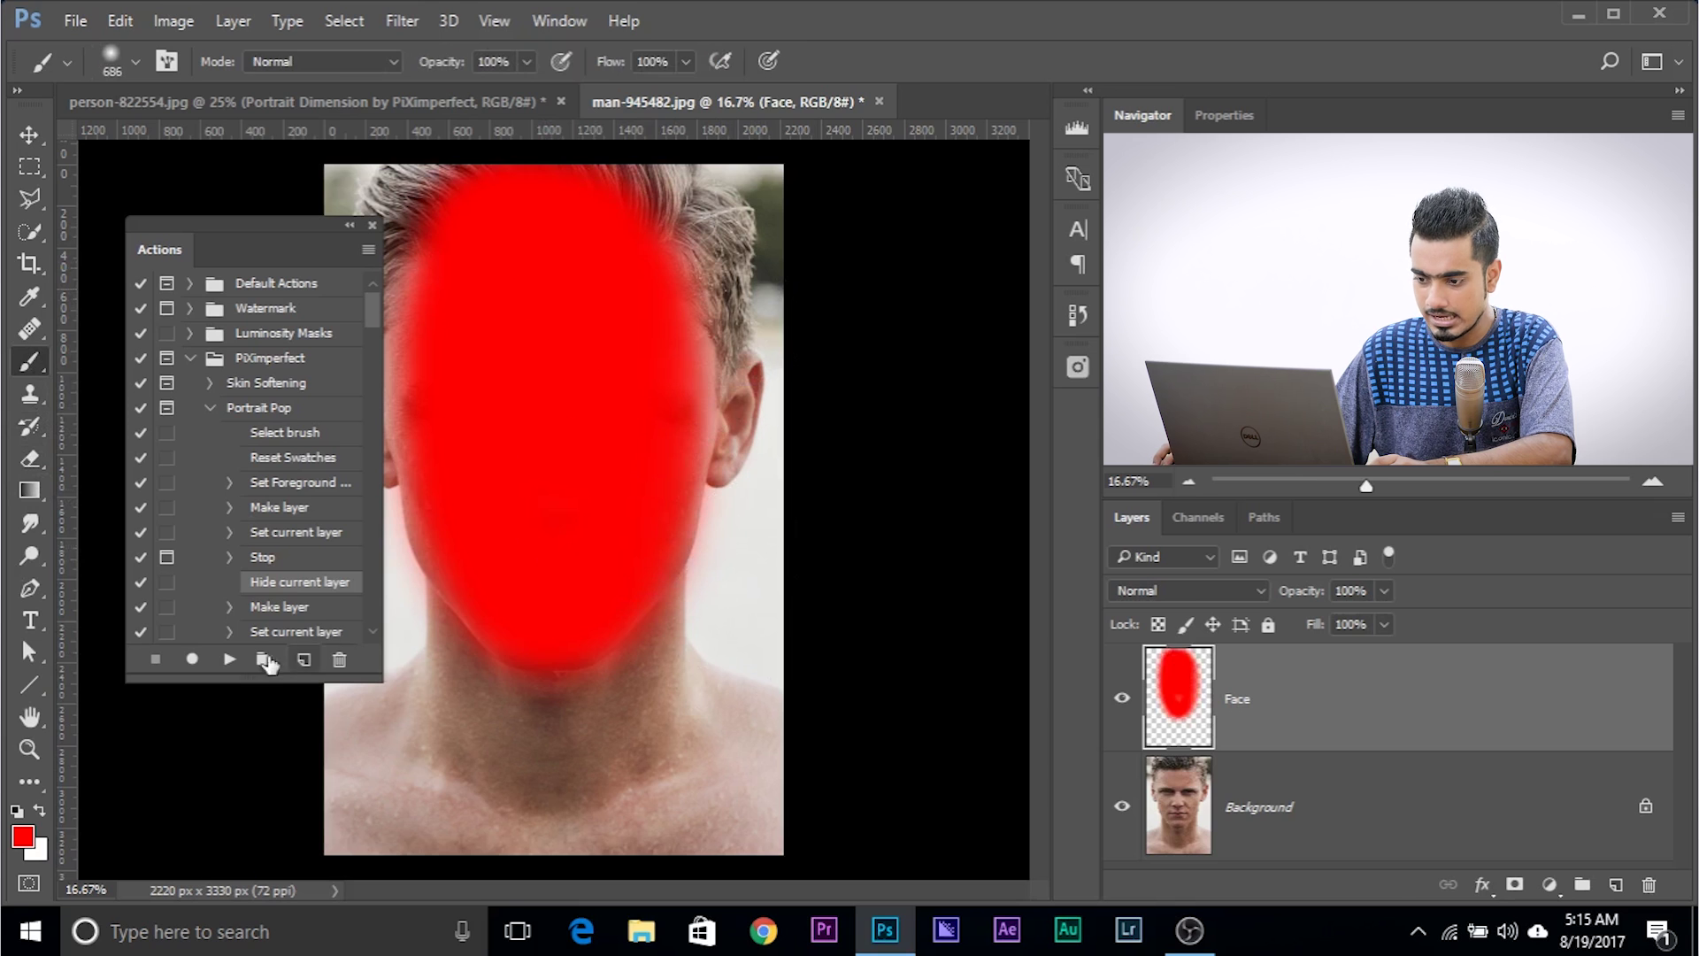
Resume the action and paint the eyes, nose and mouth red on the Features layer with a brush of about 494 px.
{"action": "left_click", "coordinate": [230, 660]}
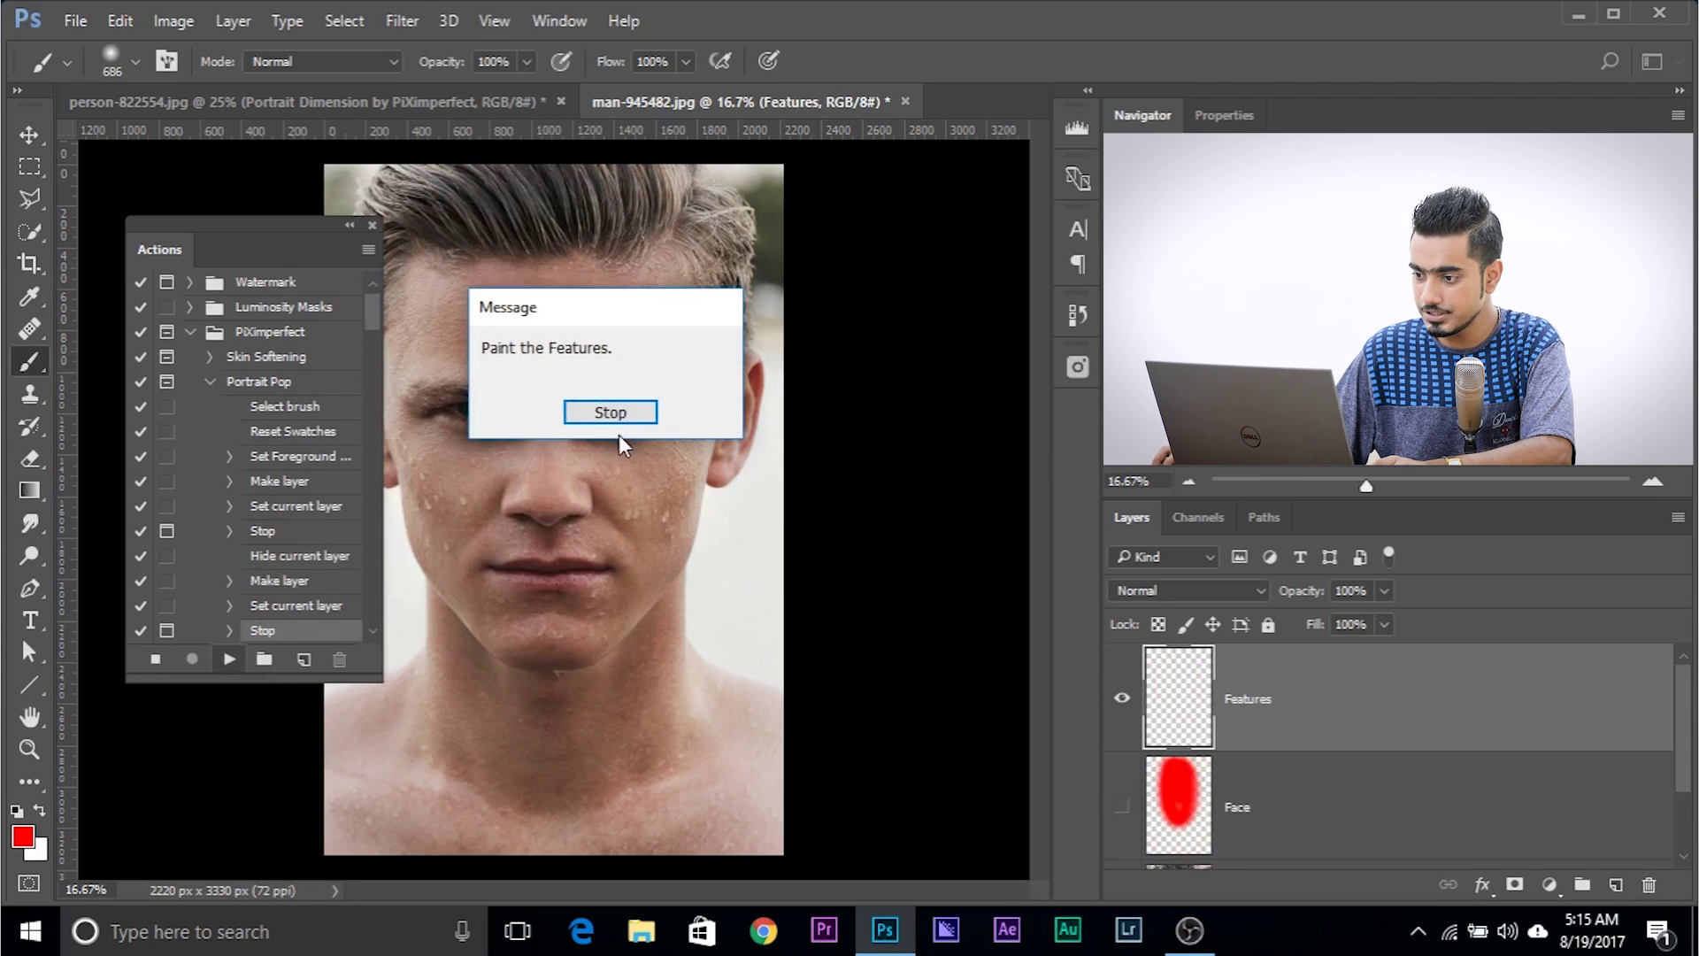
{"action": "left_click", "coordinate": [611, 407]}
{"action": "mouse_move", "coordinate": [513, 428]}
{"action": "left_mouse_down"}
{"action": "mouse_move", "coordinate": [468, 415]}
{"action": "mouse_move", "coordinate": [632, 423]}
{"action": "left_mouse_up"}
{"action": "mouse_move", "coordinate": [540, 494]}
{"action": "left_mouse_down"}
{"action": "mouse_move", "coordinate": [507, 559]}
{"action": "mouse_move", "coordinate": [620, 562]}
{"action": "left_mouse_up"}
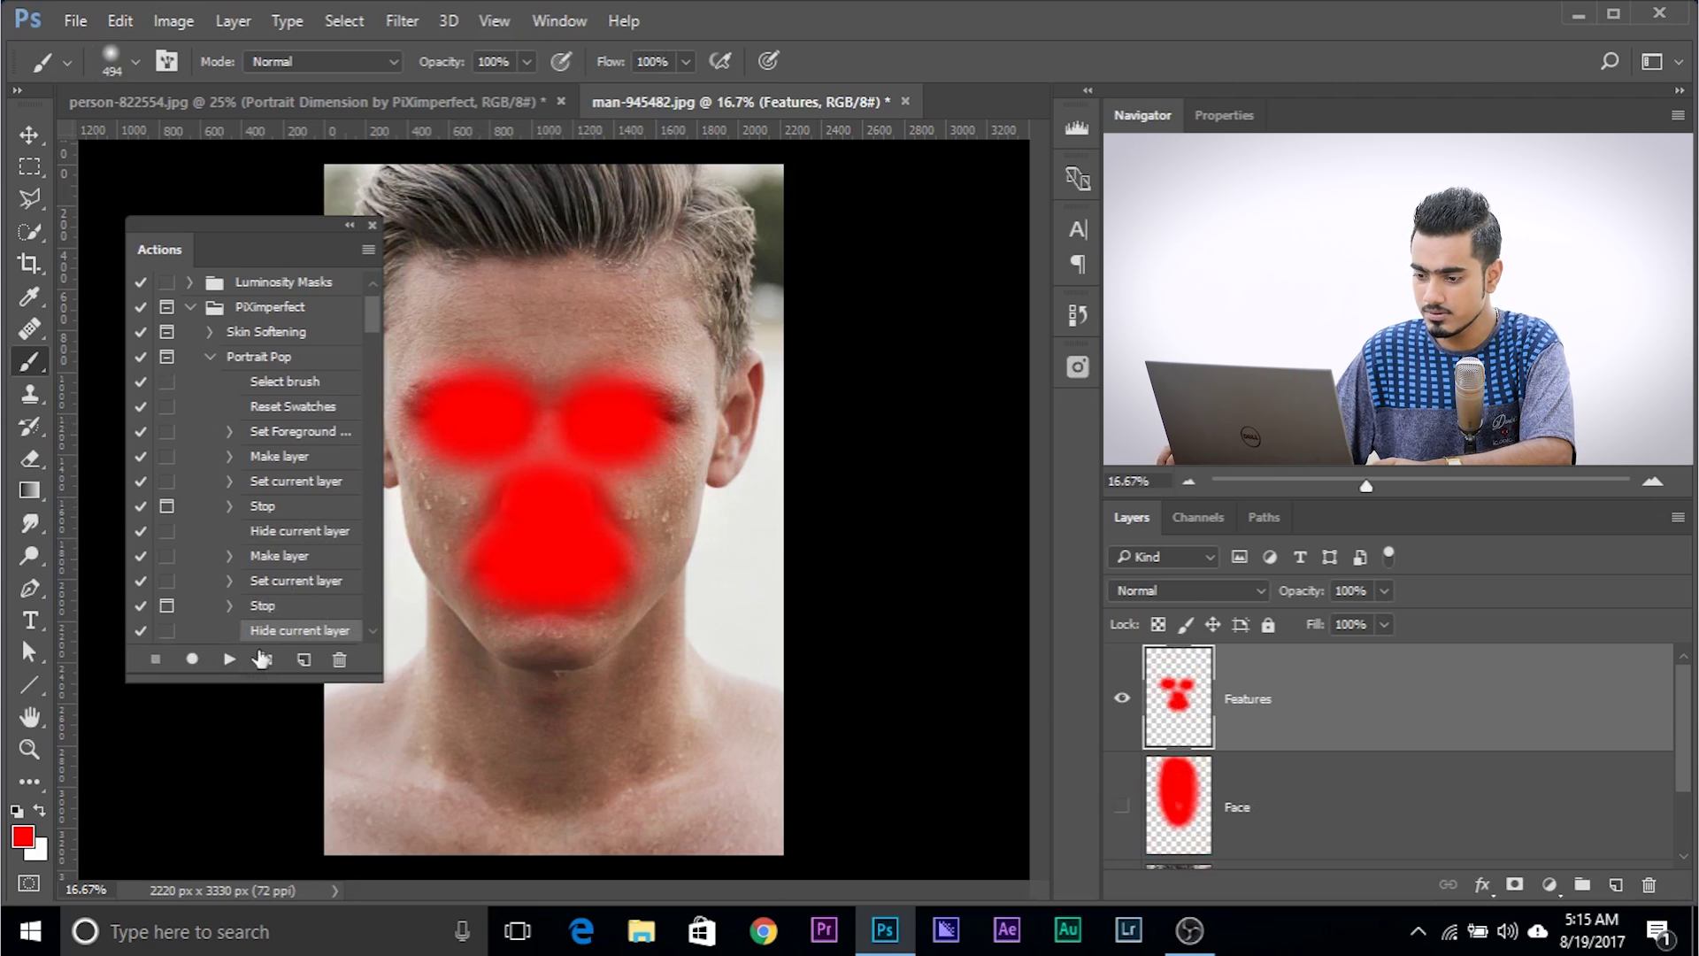
Resume the action, accepting Gaussian Blur radii of 1.0 and 2.5 pixels, and continue past the Dodge and Burn pauses without painting.
{"action": "left_click", "coordinate": [230, 660]}
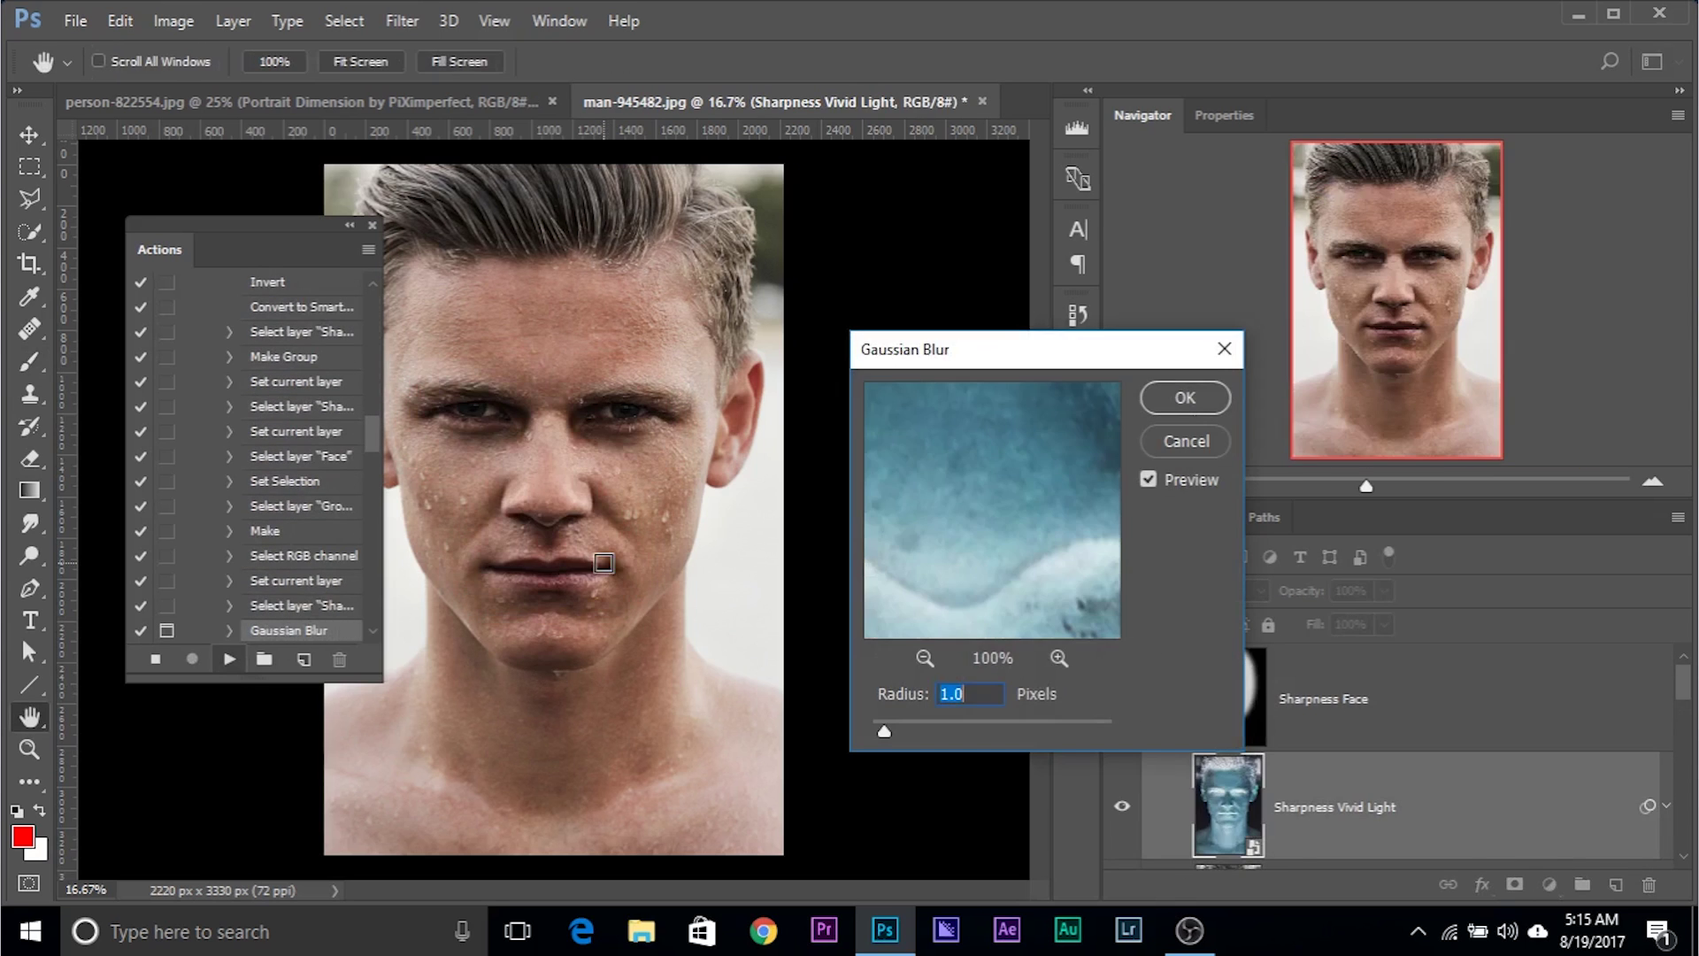
{"action": "left_click_drag", "start_coordinate": [906, 359], "coordinate": [840, 315]}
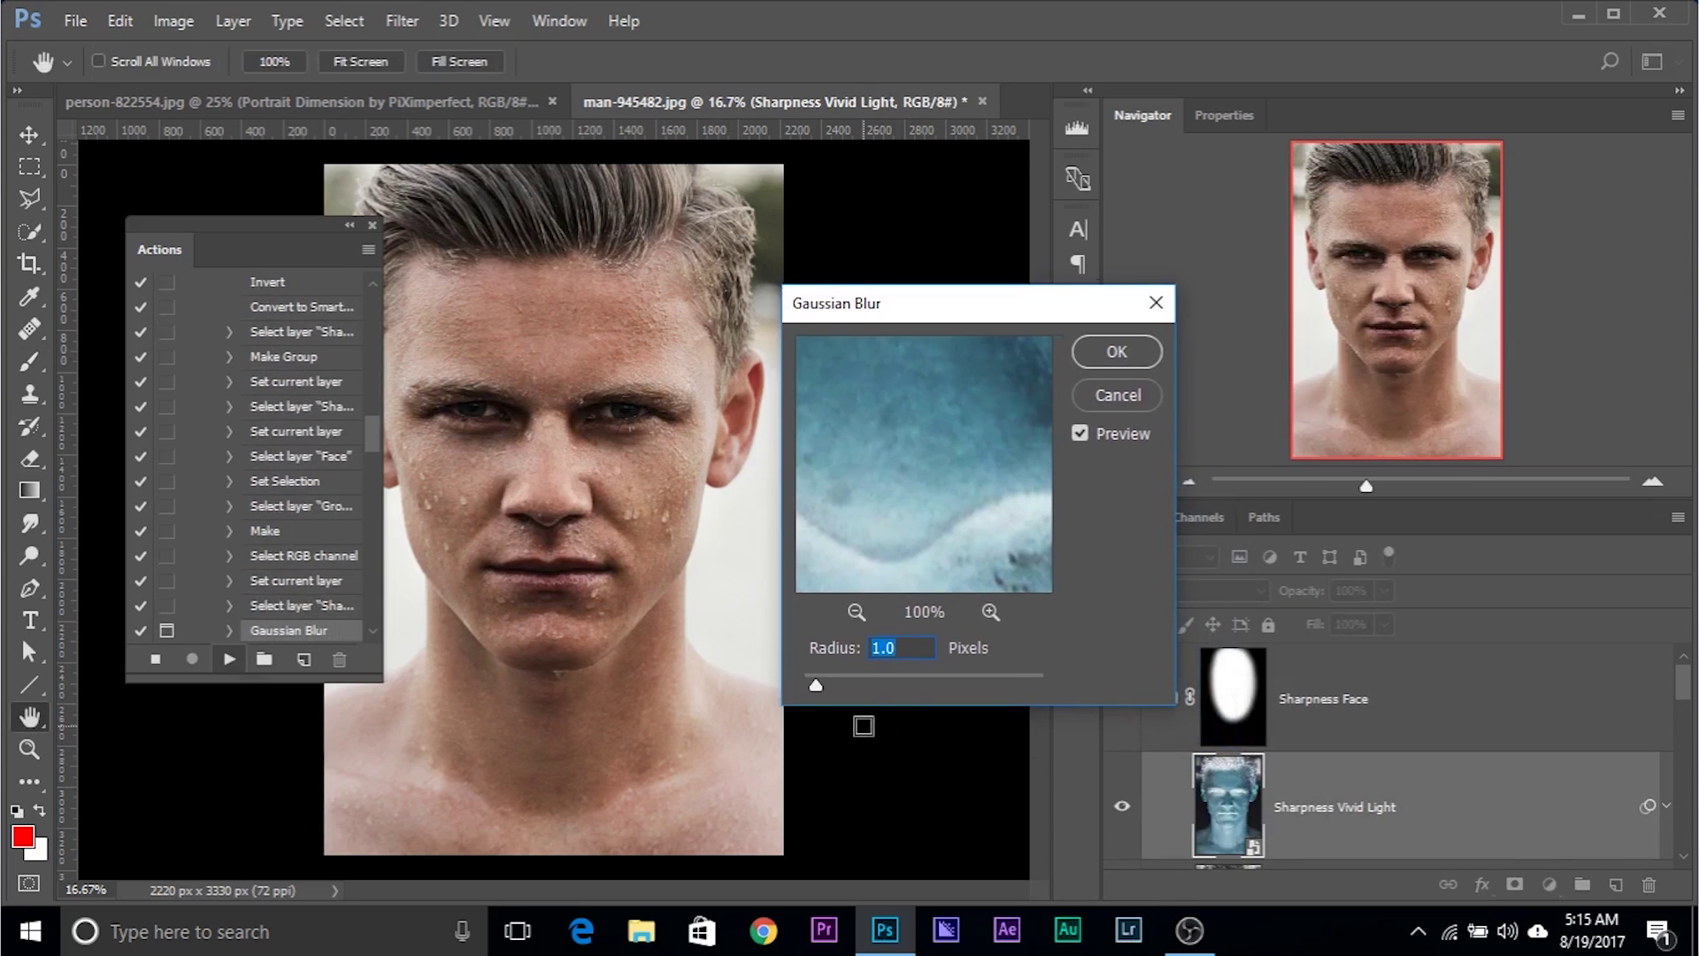
{"action": "left_click", "coordinate": [1113, 351]}
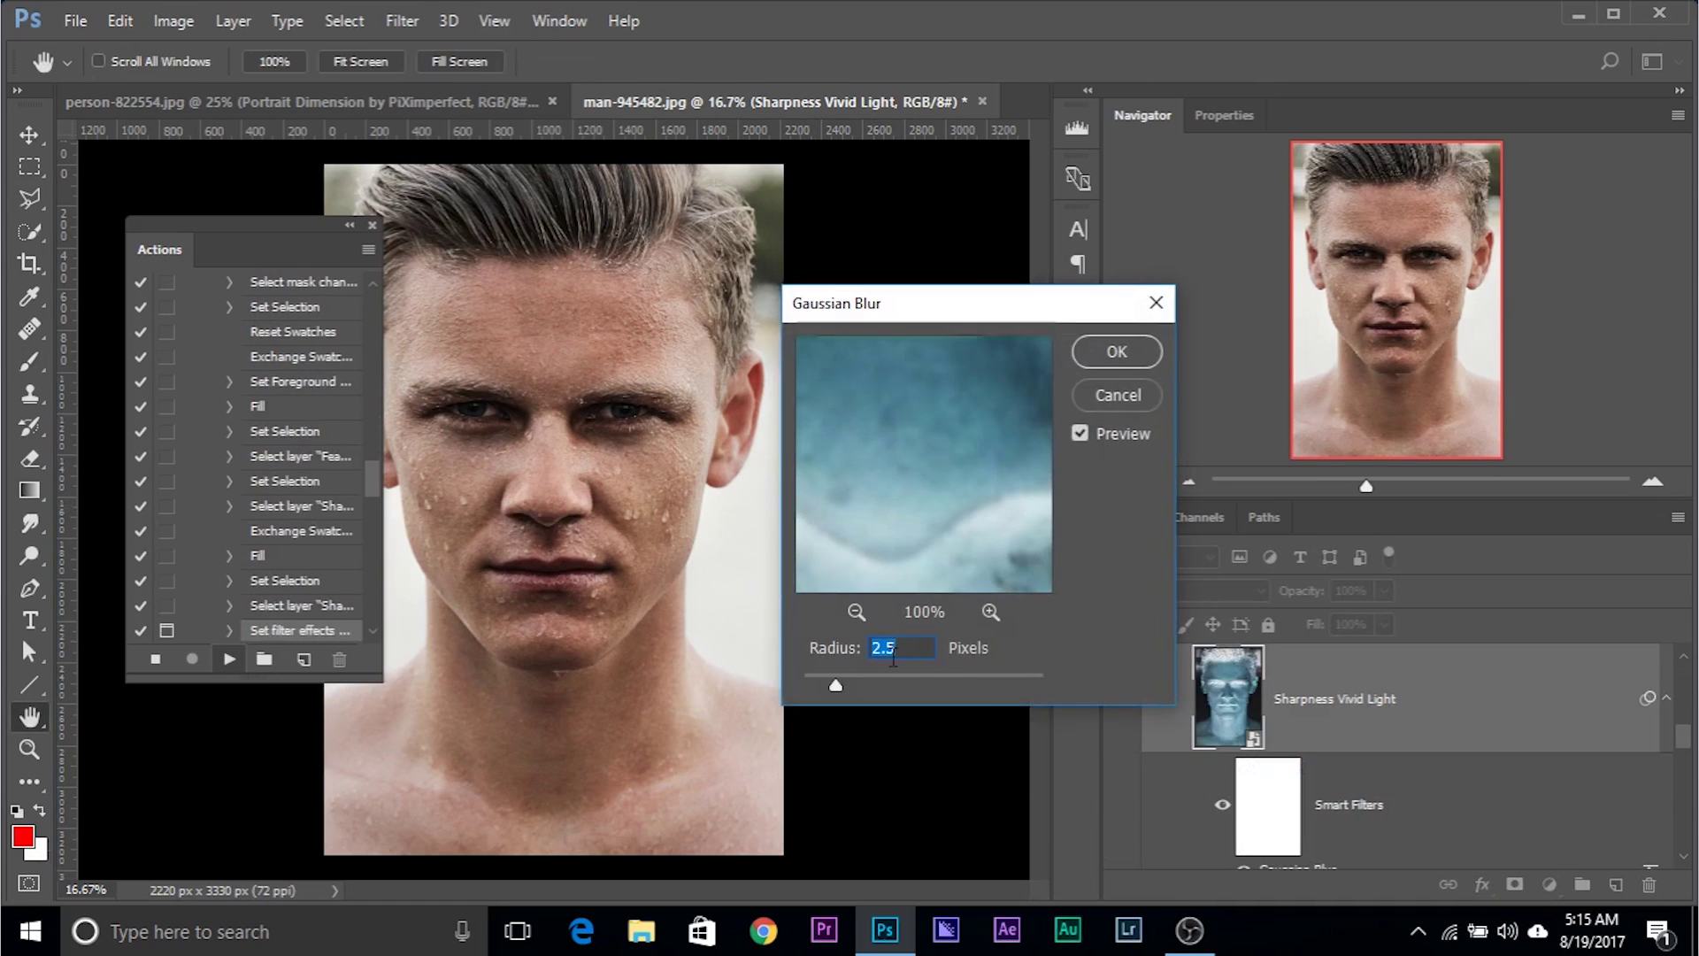
{"action": "left_click", "coordinate": [1077, 351]}
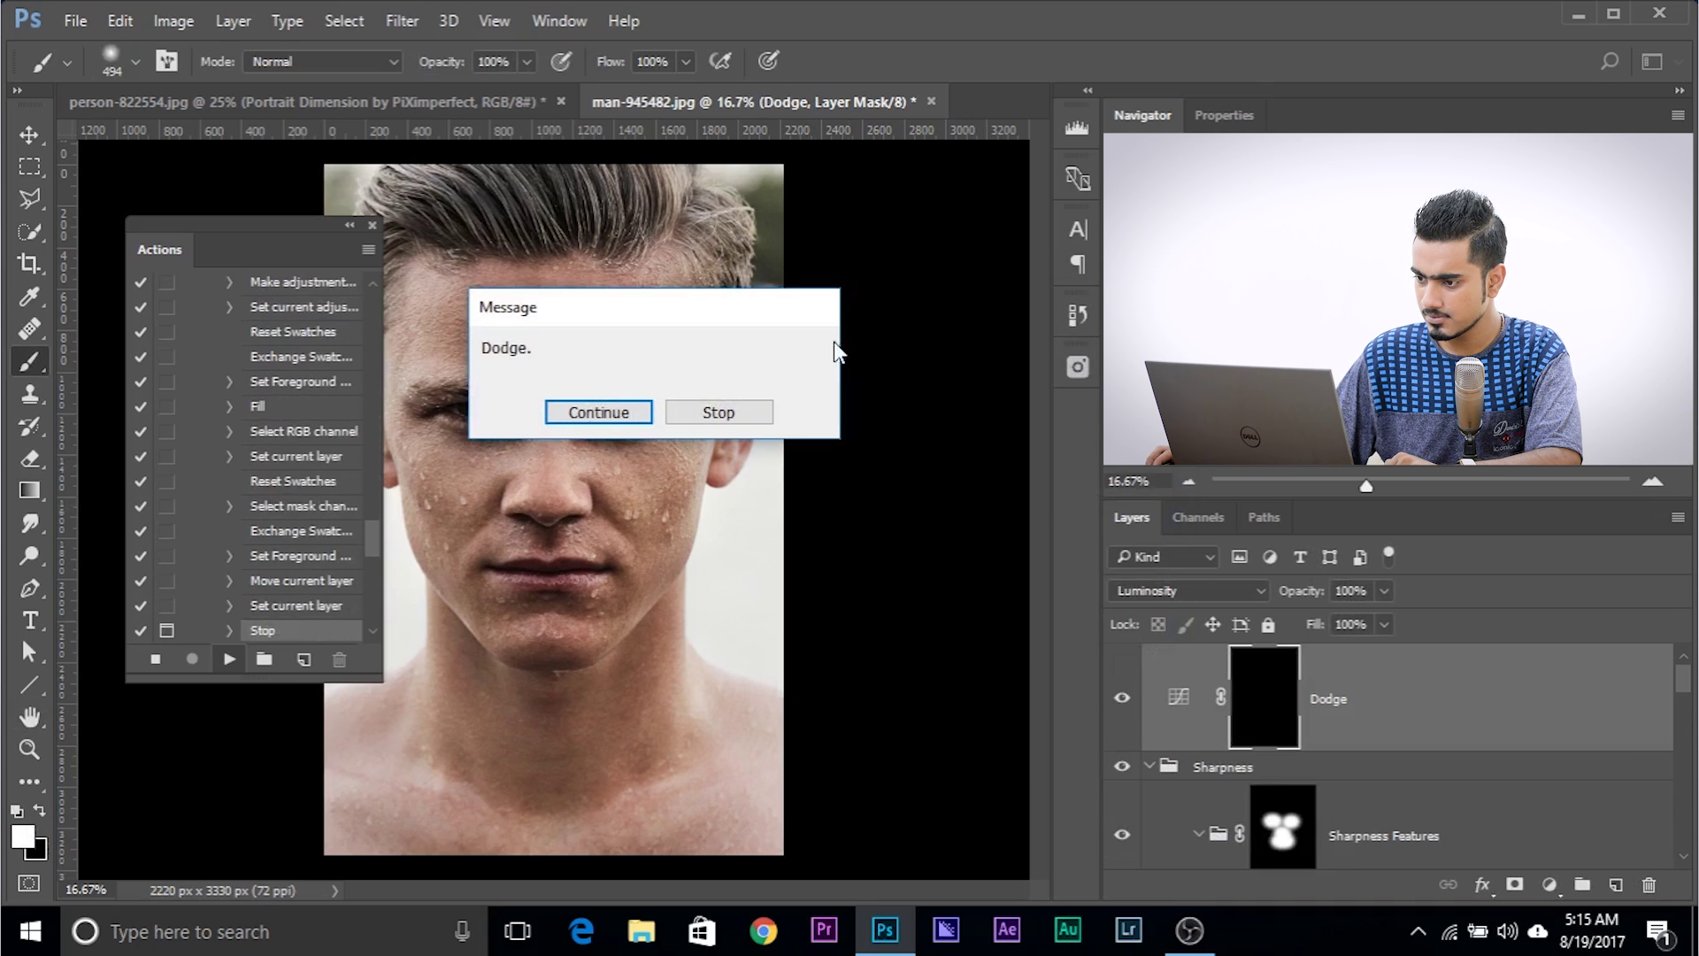
{"action": "left_click", "coordinate": [622, 413]}
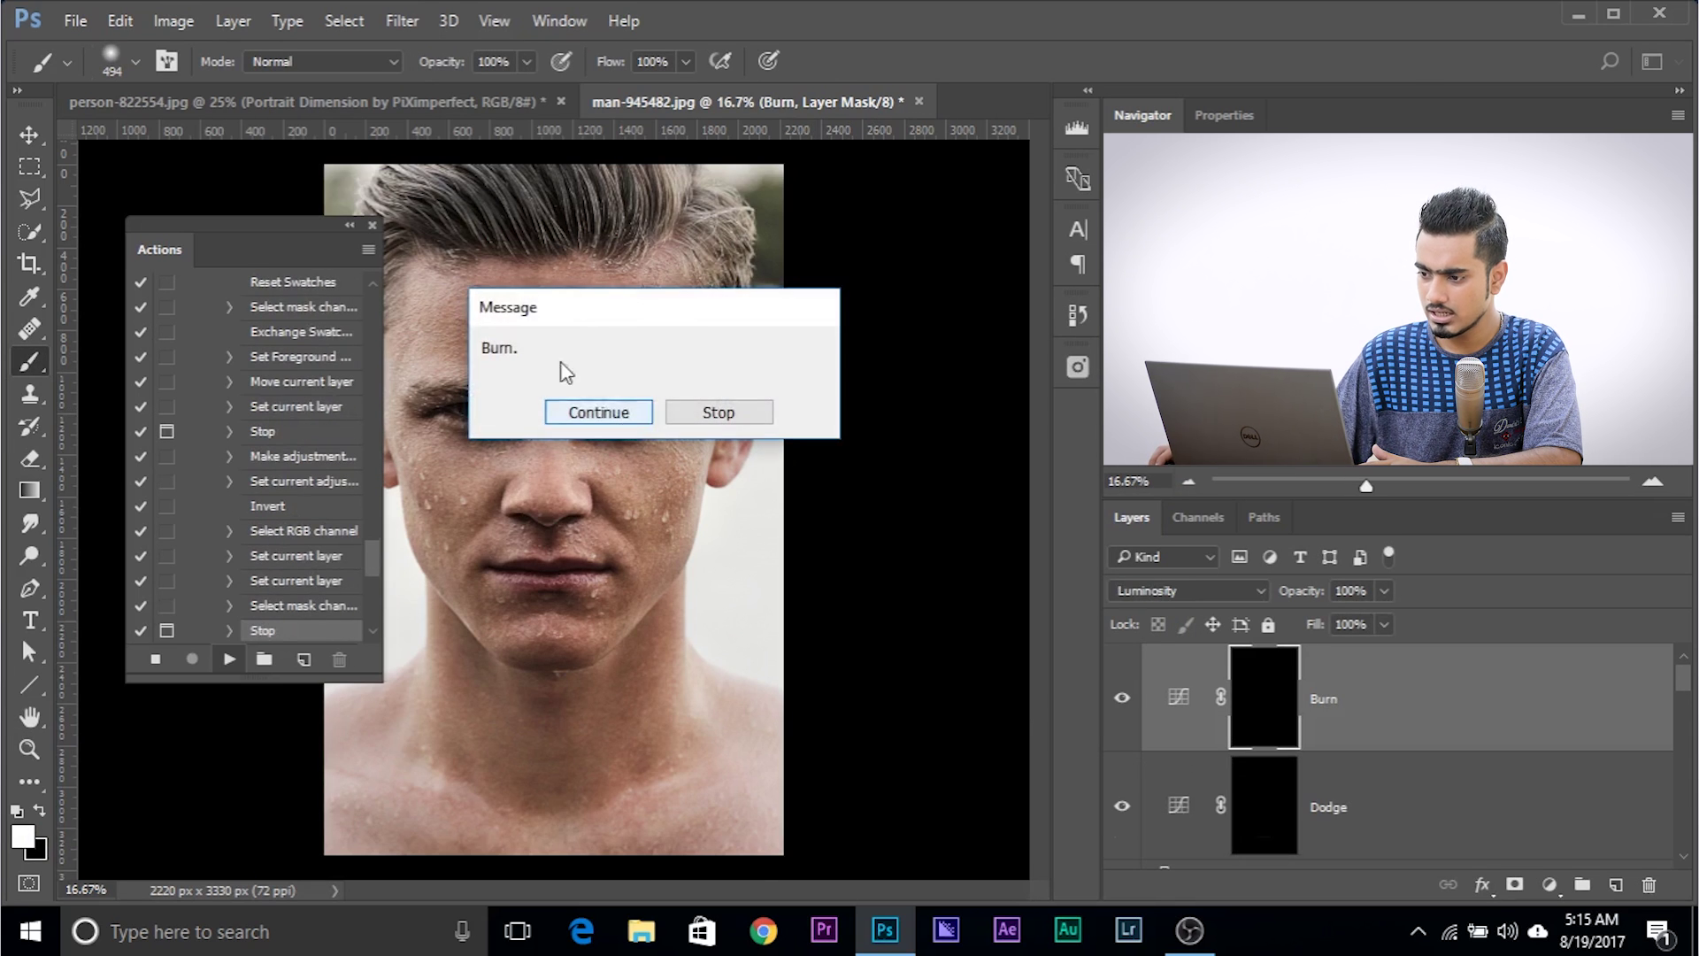
{"action": "left_click", "coordinate": [600, 414]}
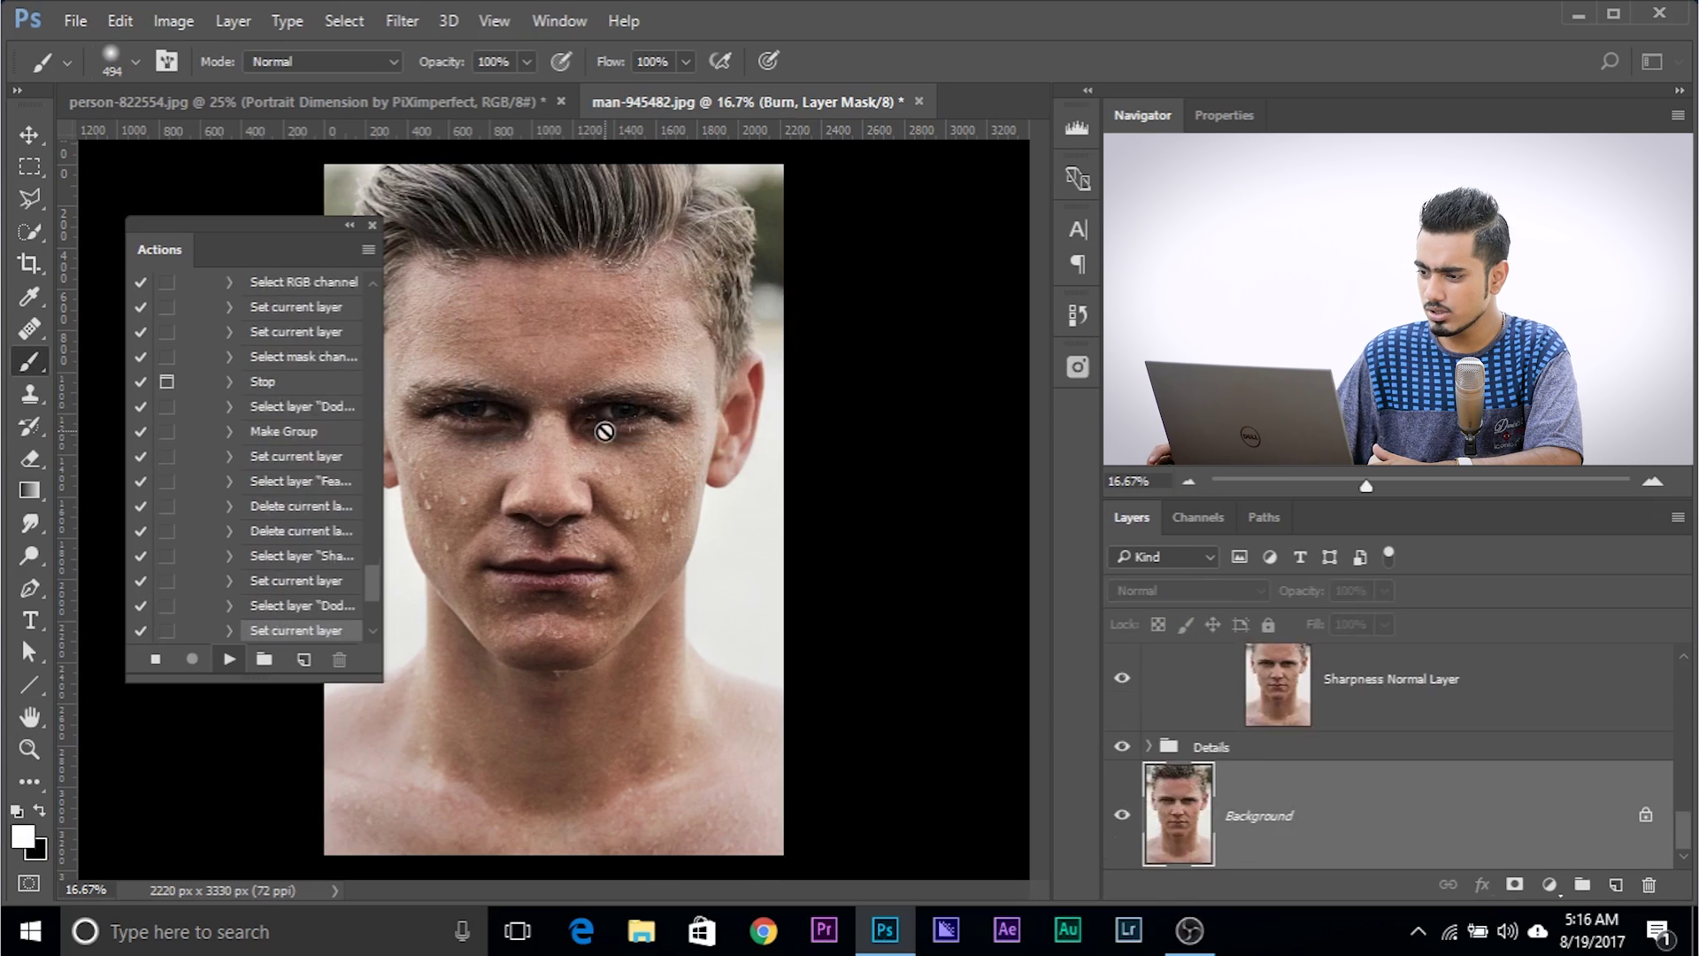
Brighten the sides of the forehead on the Dodge layer mask with a soft white brush of about 506 px at 2% flow.
{"action": "left_click", "coordinate": [1148, 658]}
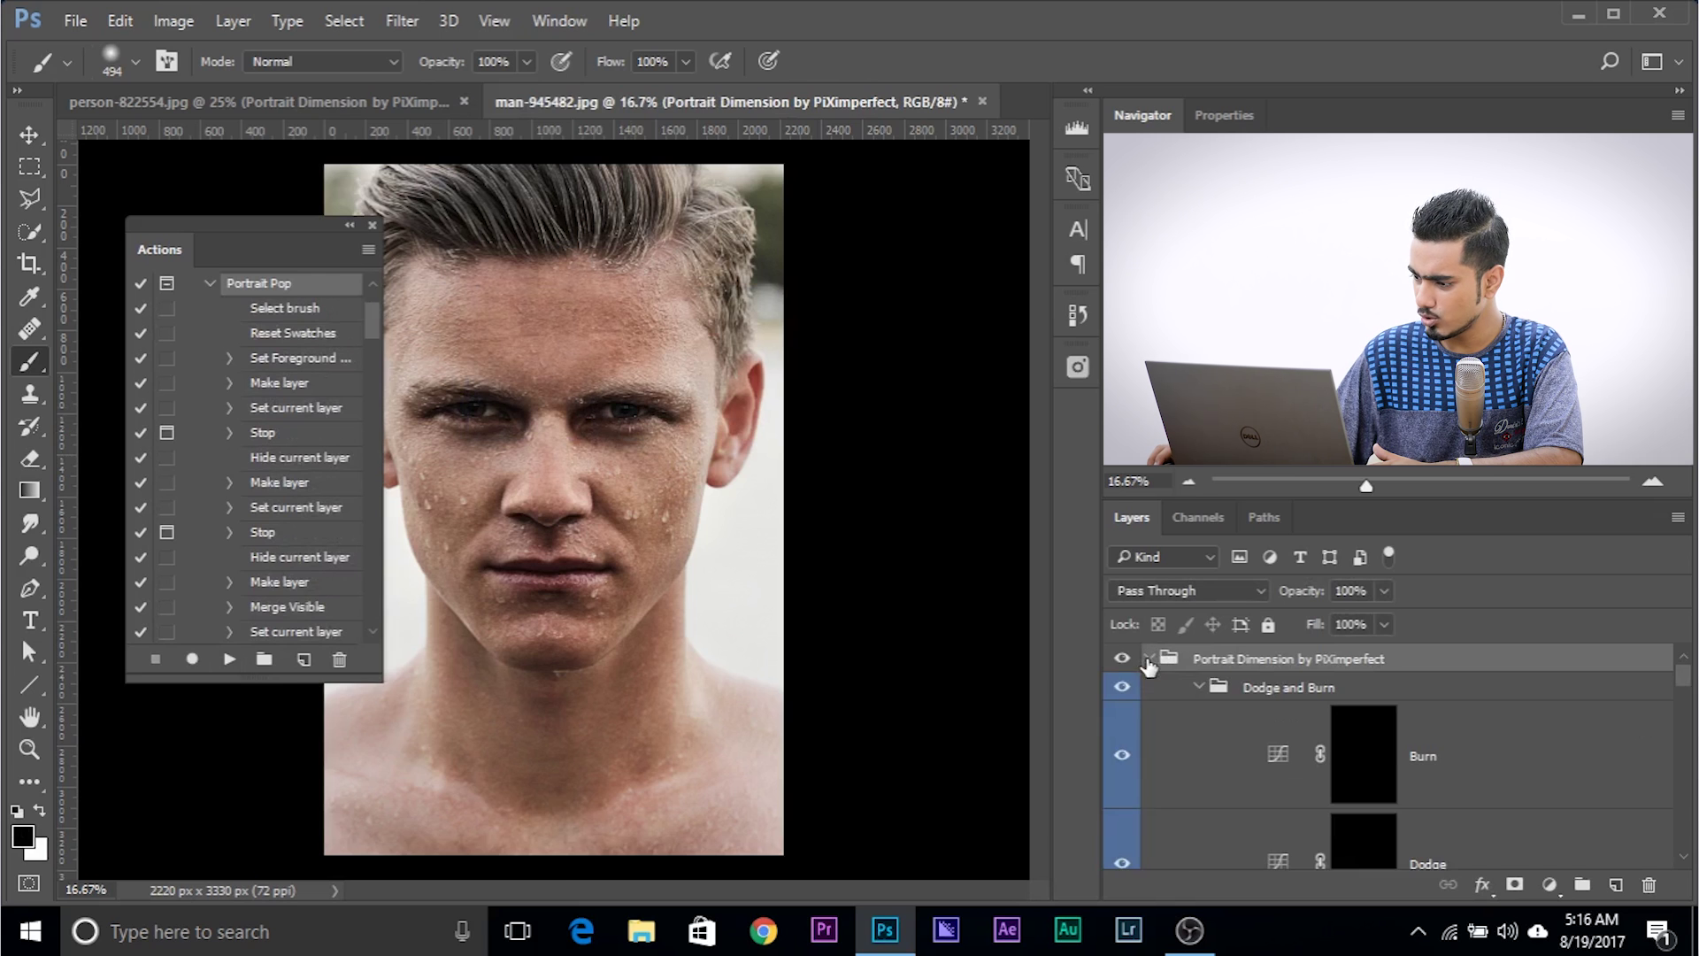
{"action": "left_click", "coordinate": [1386, 775]}
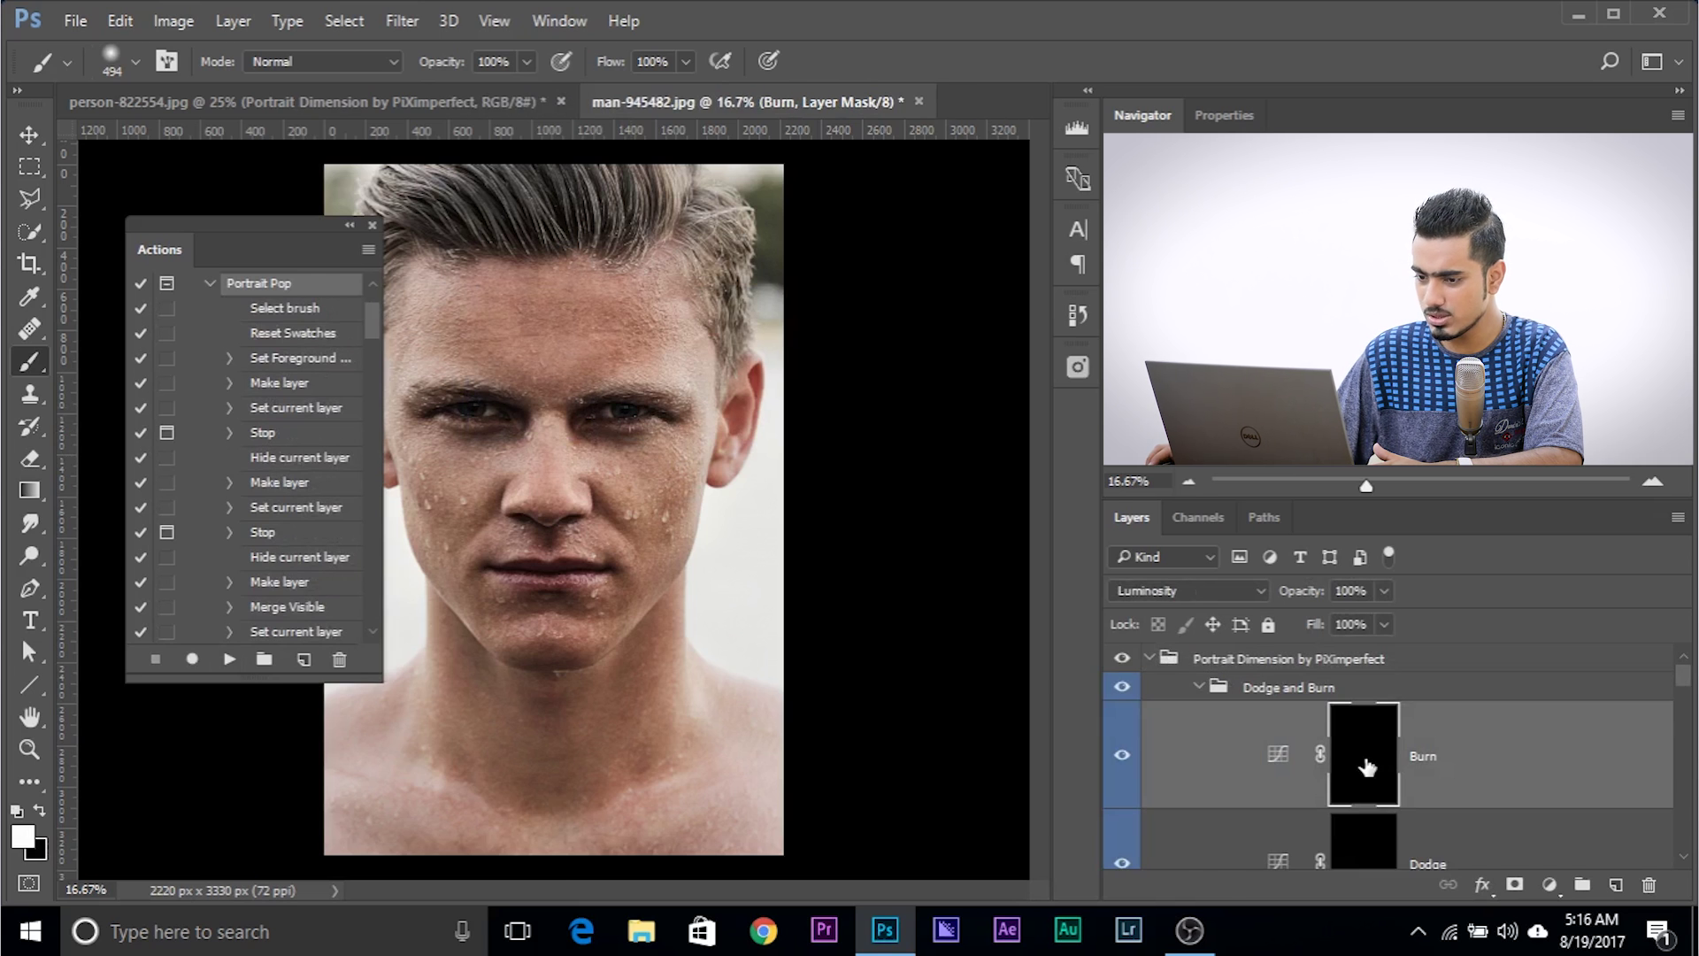
{"action": "scroll", "coordinate": [1386, 791], "scroll_direction": "down", "scroll_amount": 1}
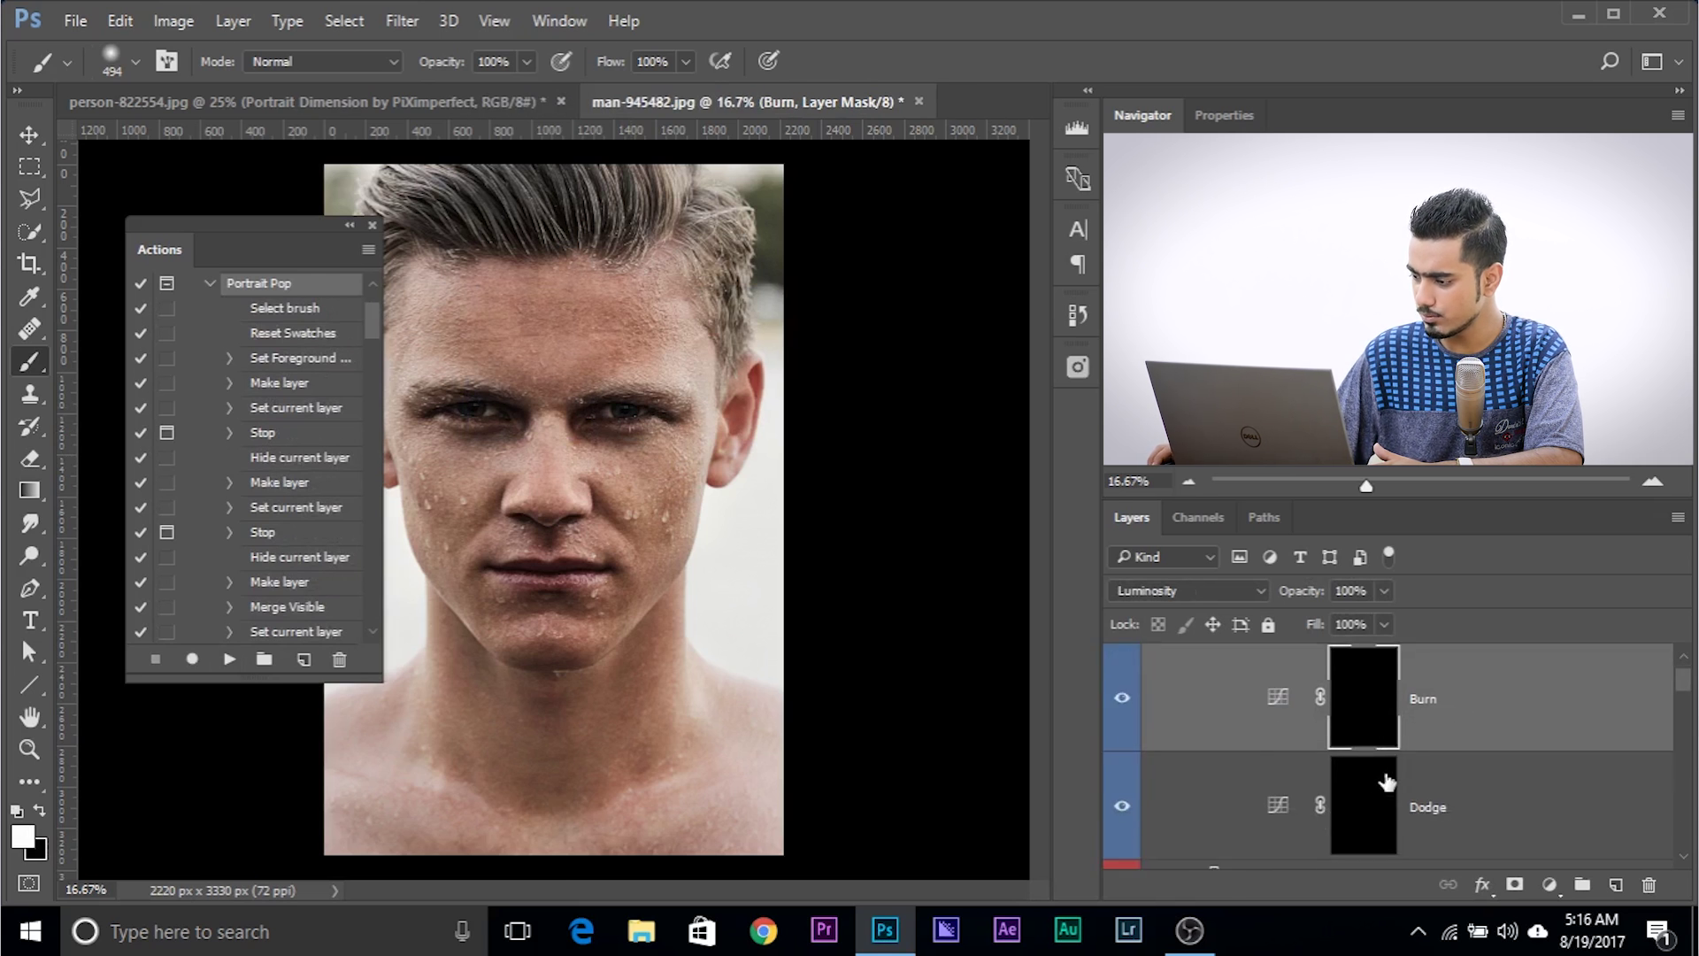
{"action": "left_click", "coordinate": [1370, 805]}
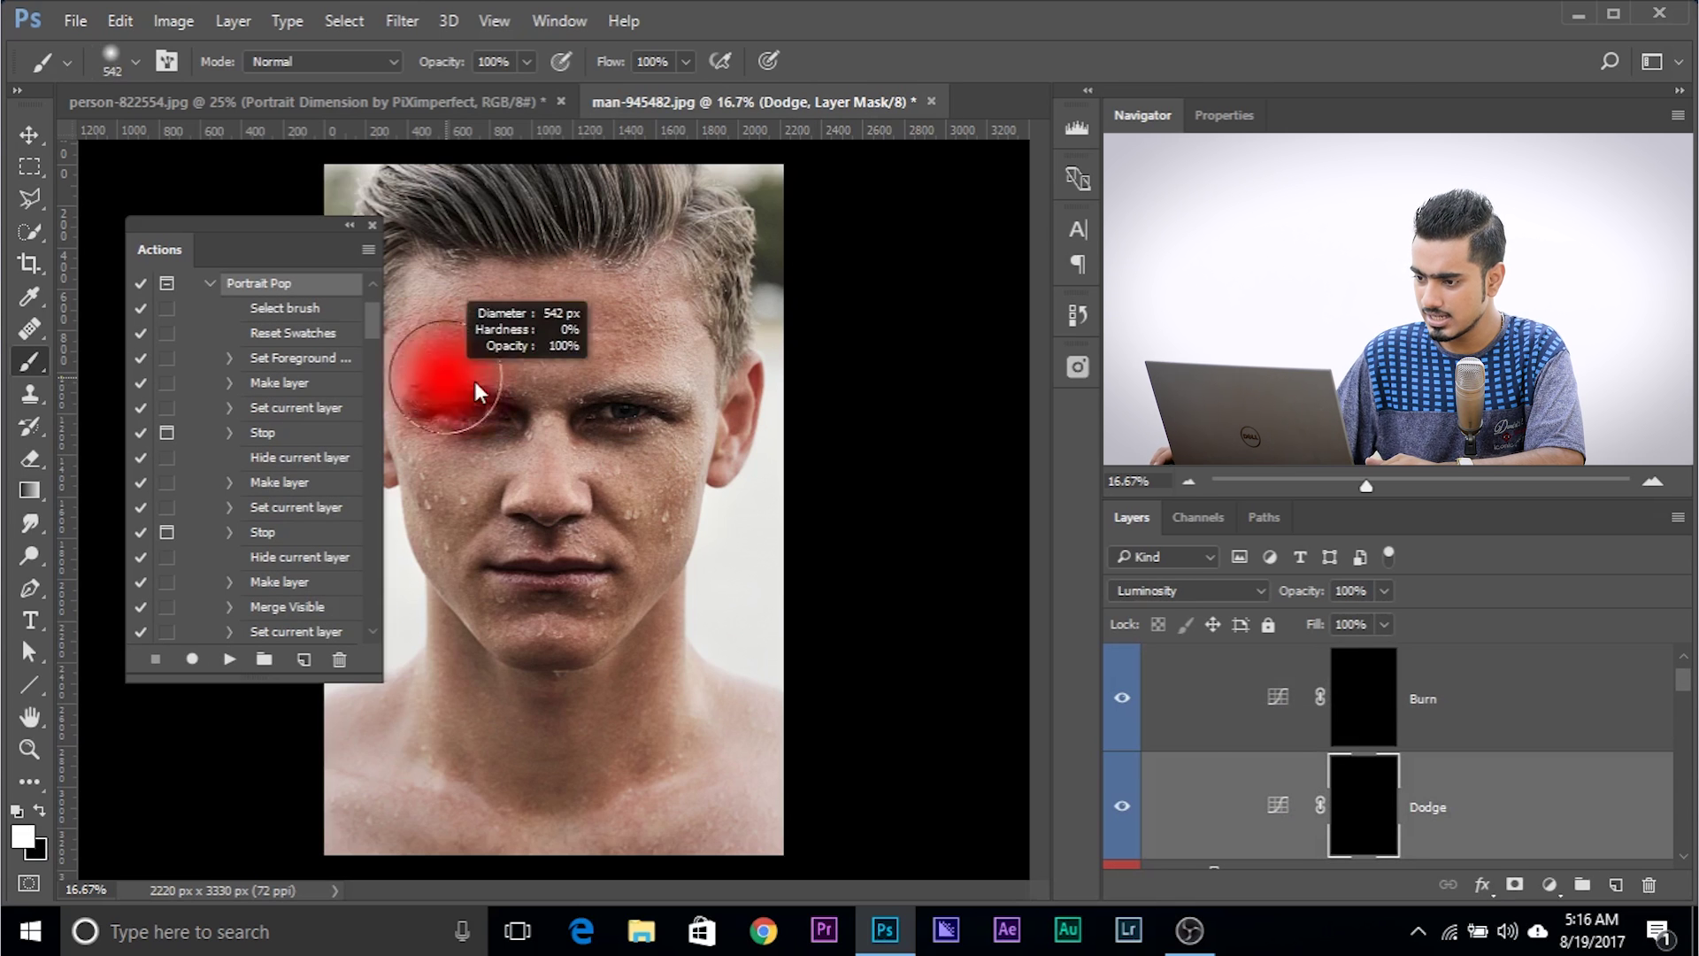
{"action": "double_click", "coordinate": [667, 55]}
{"action": "key", "text": "Return"}
{"action": "right_click", "coordinate": [607, 360], "text": "alt"}
{"action": "mouse_move", "coordinate": [669, 310]}
{"action": "left_mouse_down"}
{"action": "mouse_move", "coordinate": [695, 389]}
{"action": "mouse_move", "coordinate": [620, 354]}
{"action": "left_mouse_up"}
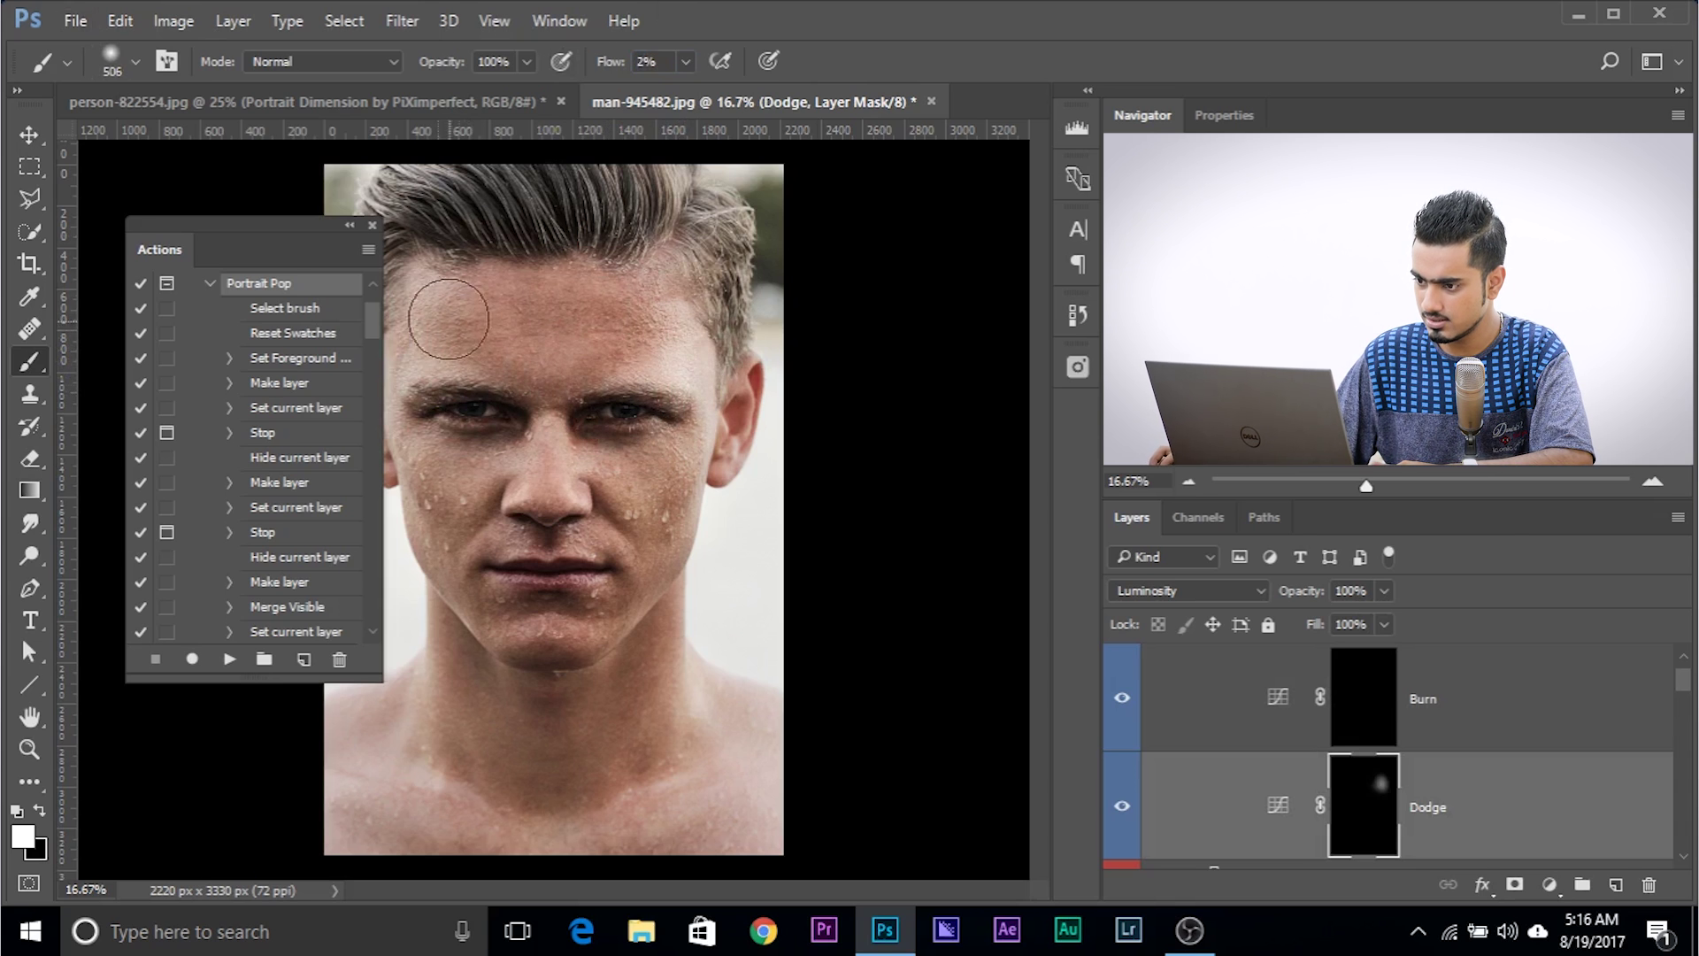
Brighten the highlights under the eyes and around the nose, lips and chin on the Dodge mask with smaller brushes of about 122 to 218 px.
{"action": "right_click", "coordinate": [486, 455], "text": "alt"}
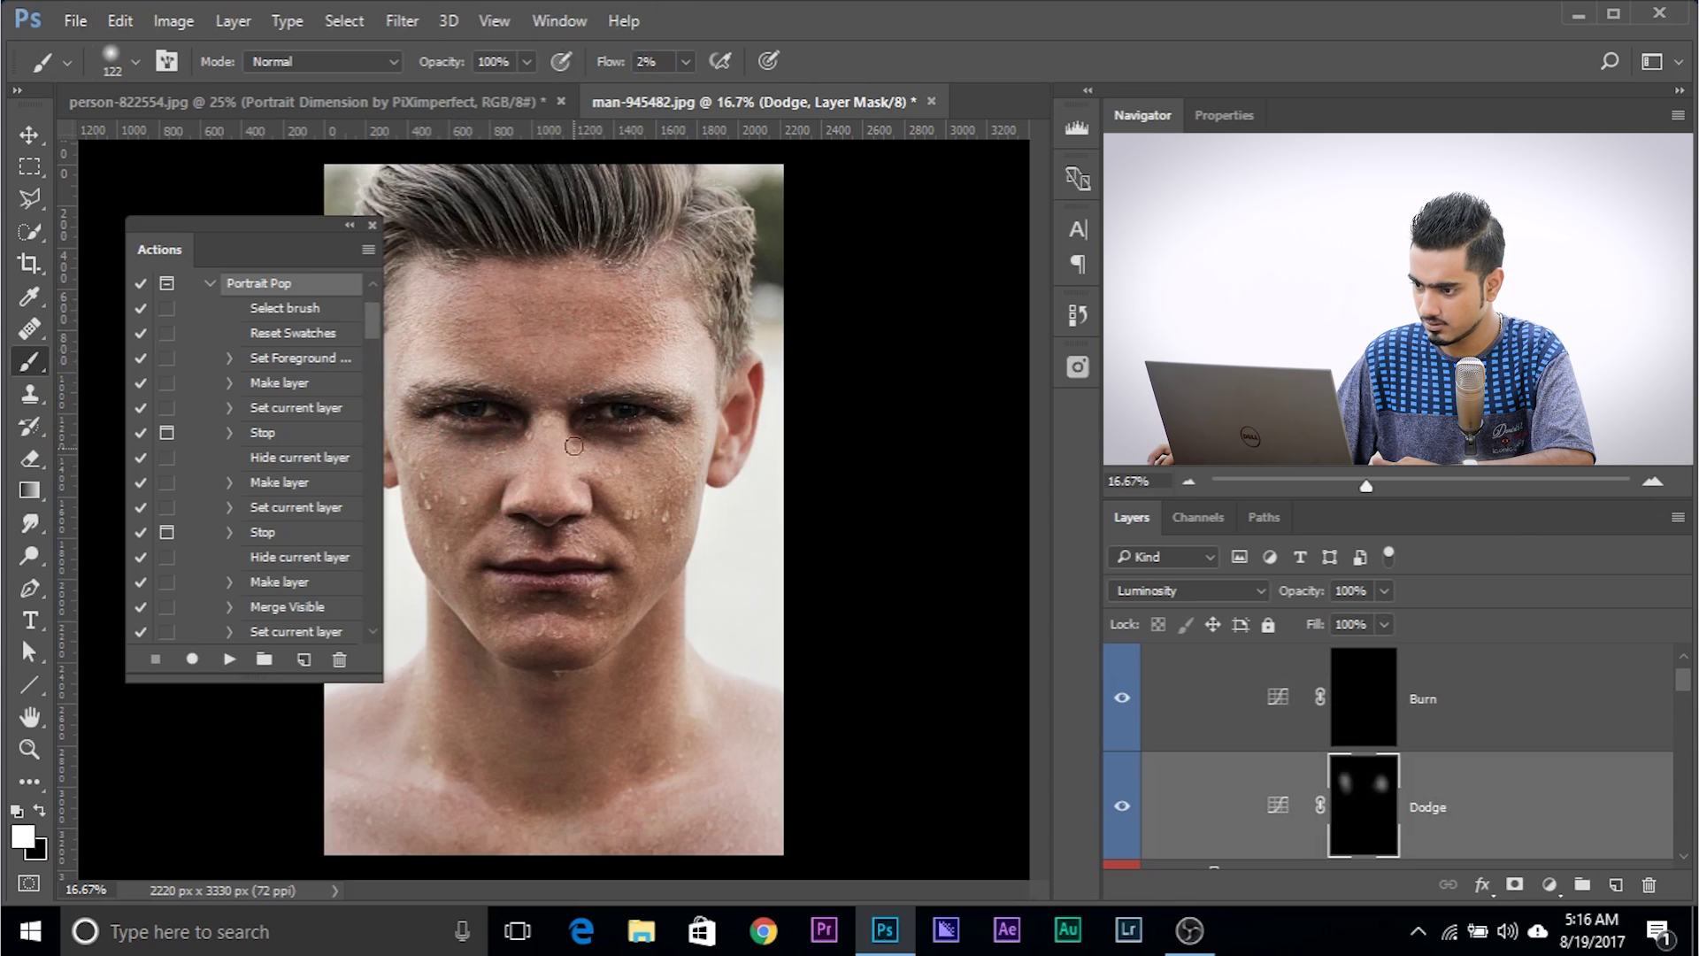
{"action": "right_click", "coordinate": [527, 516], "text": "alt"}
{"action": "mouse_move", "coordinate": [521, 540]}
{"action": "left_mouse_down"}
{"action": "mouse_move", "coordinate": [584, 547]}
{"action": "mouse_move", "coordinate": [554, 607]}
{"action": "left_mouse_up"}
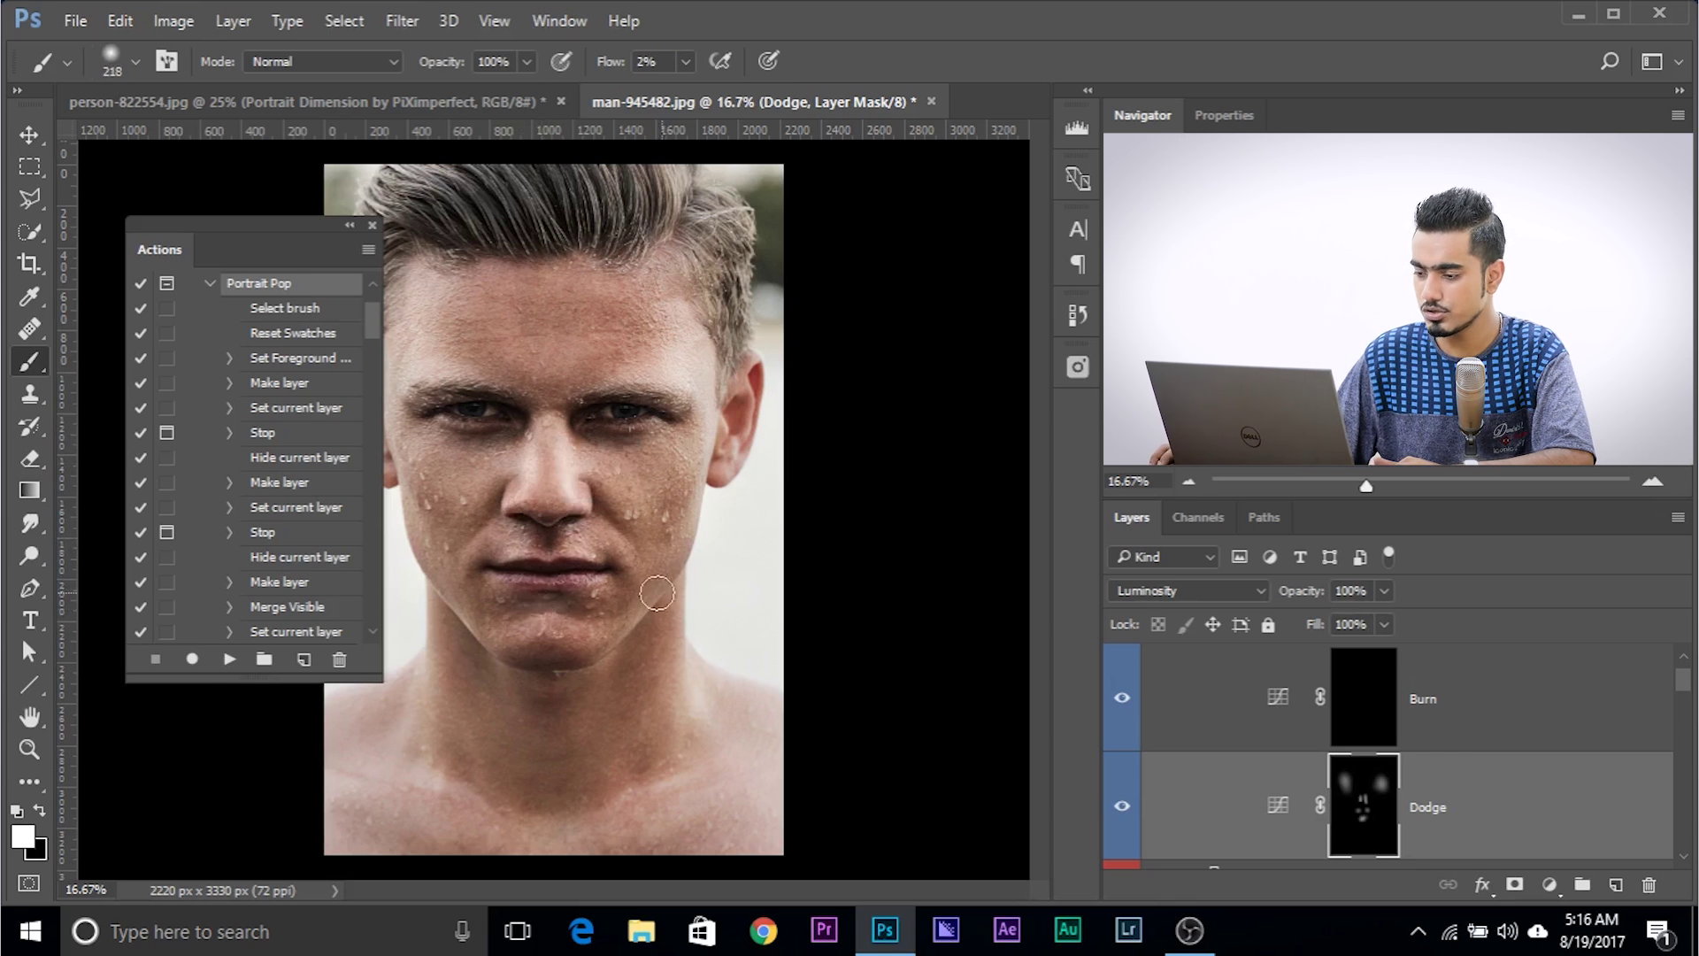
Collapse the Dodge and Burn and Portrait Dimension by PiXimperfect groups, and toggle the whole effect off and on to compare.
{"action": "scroll", "coordinate": [1232, 725], "scroll_direction": "up", "scroll_amount": 1}
{"action": "left_click", "coordinate": [1207, 694]}
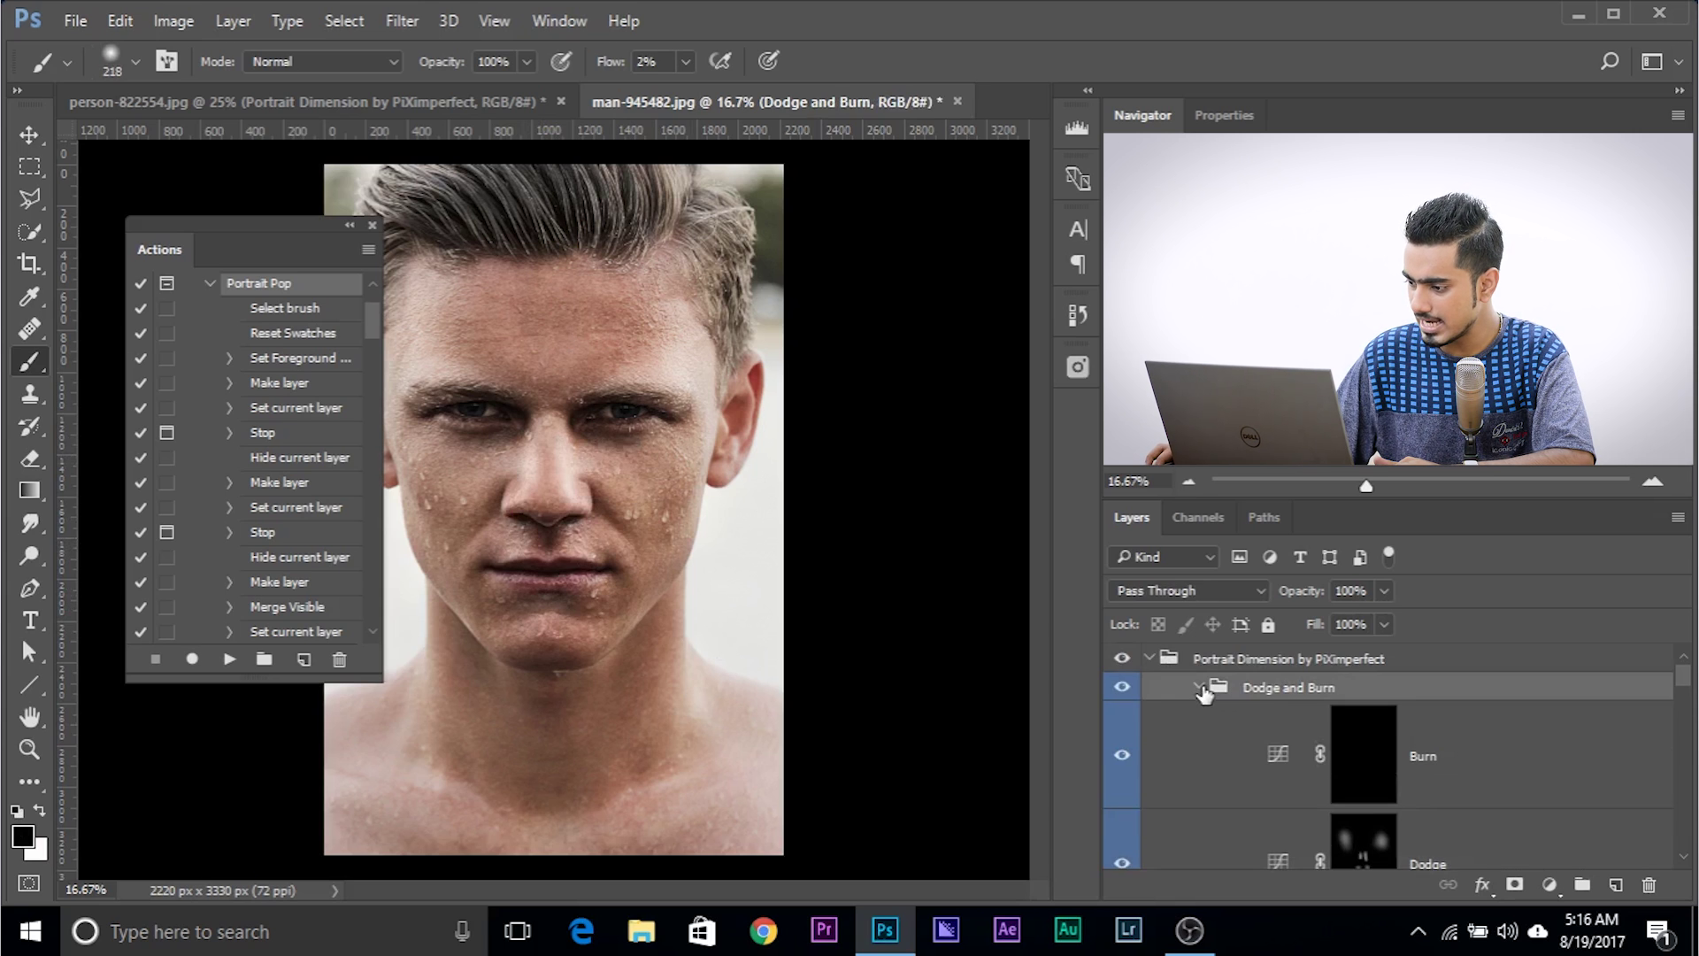
{"action": "left_click", "coordinate": [1200, 689]}
{"action": "left_click", "coordinate": [1149, 662]}
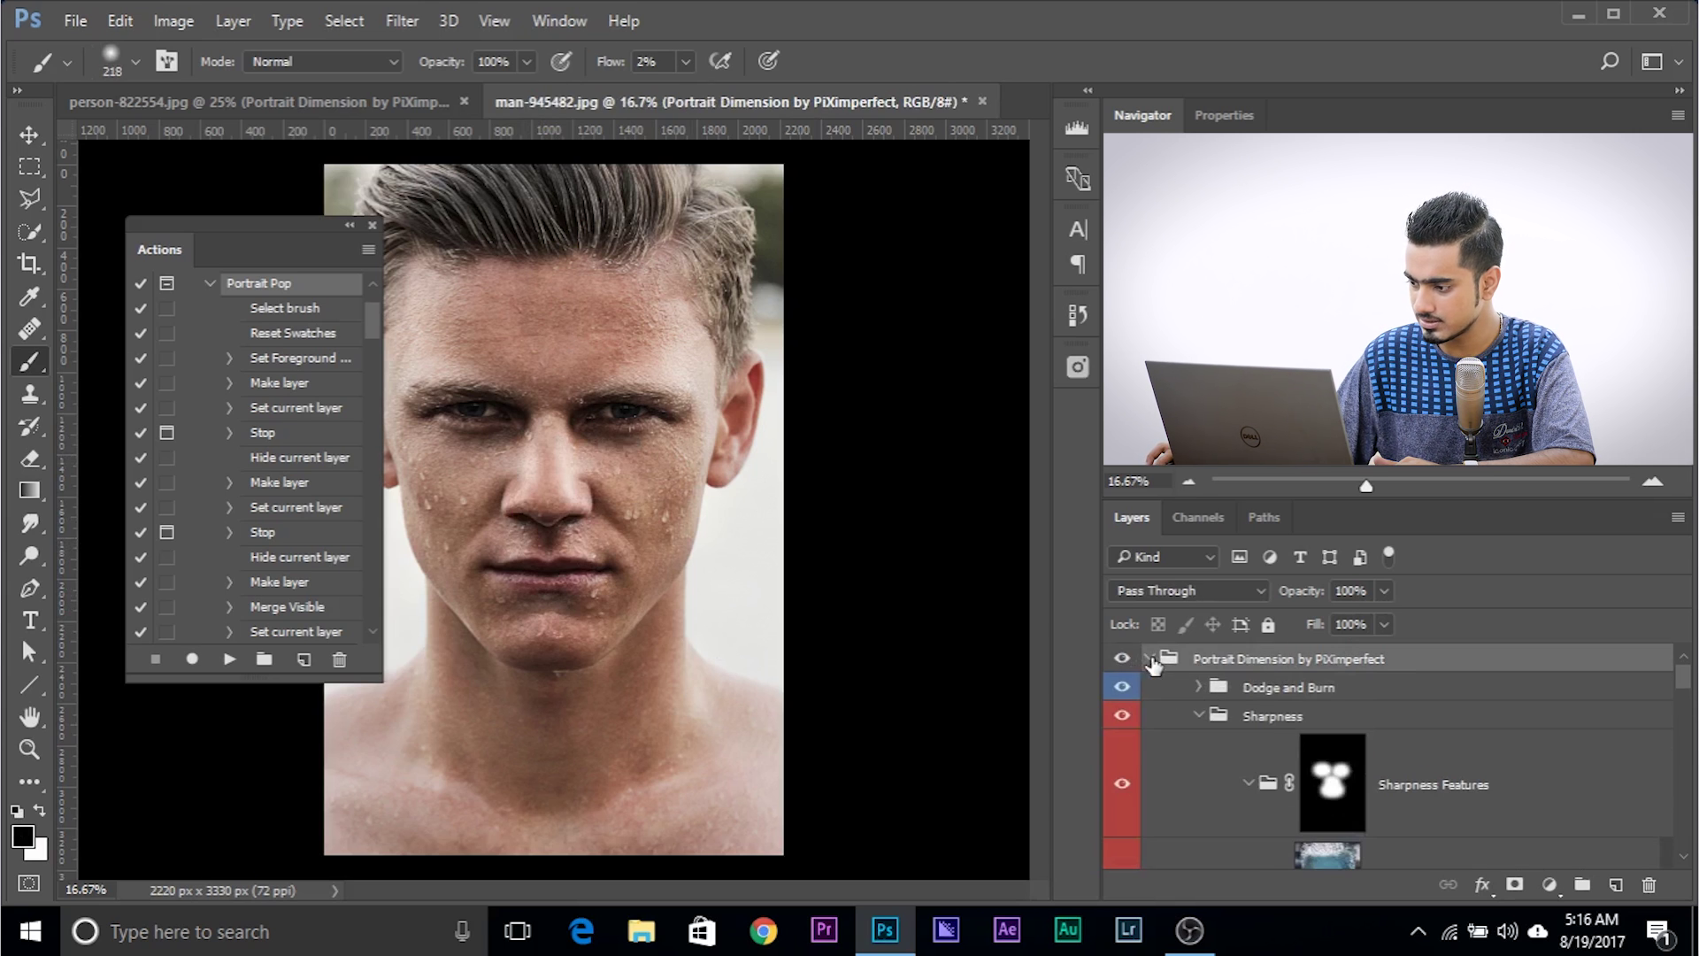
{"action": "left_click", "coordinate": [1150, 659]}
{"action": "left_click", "coordinate": [1123, 659]}
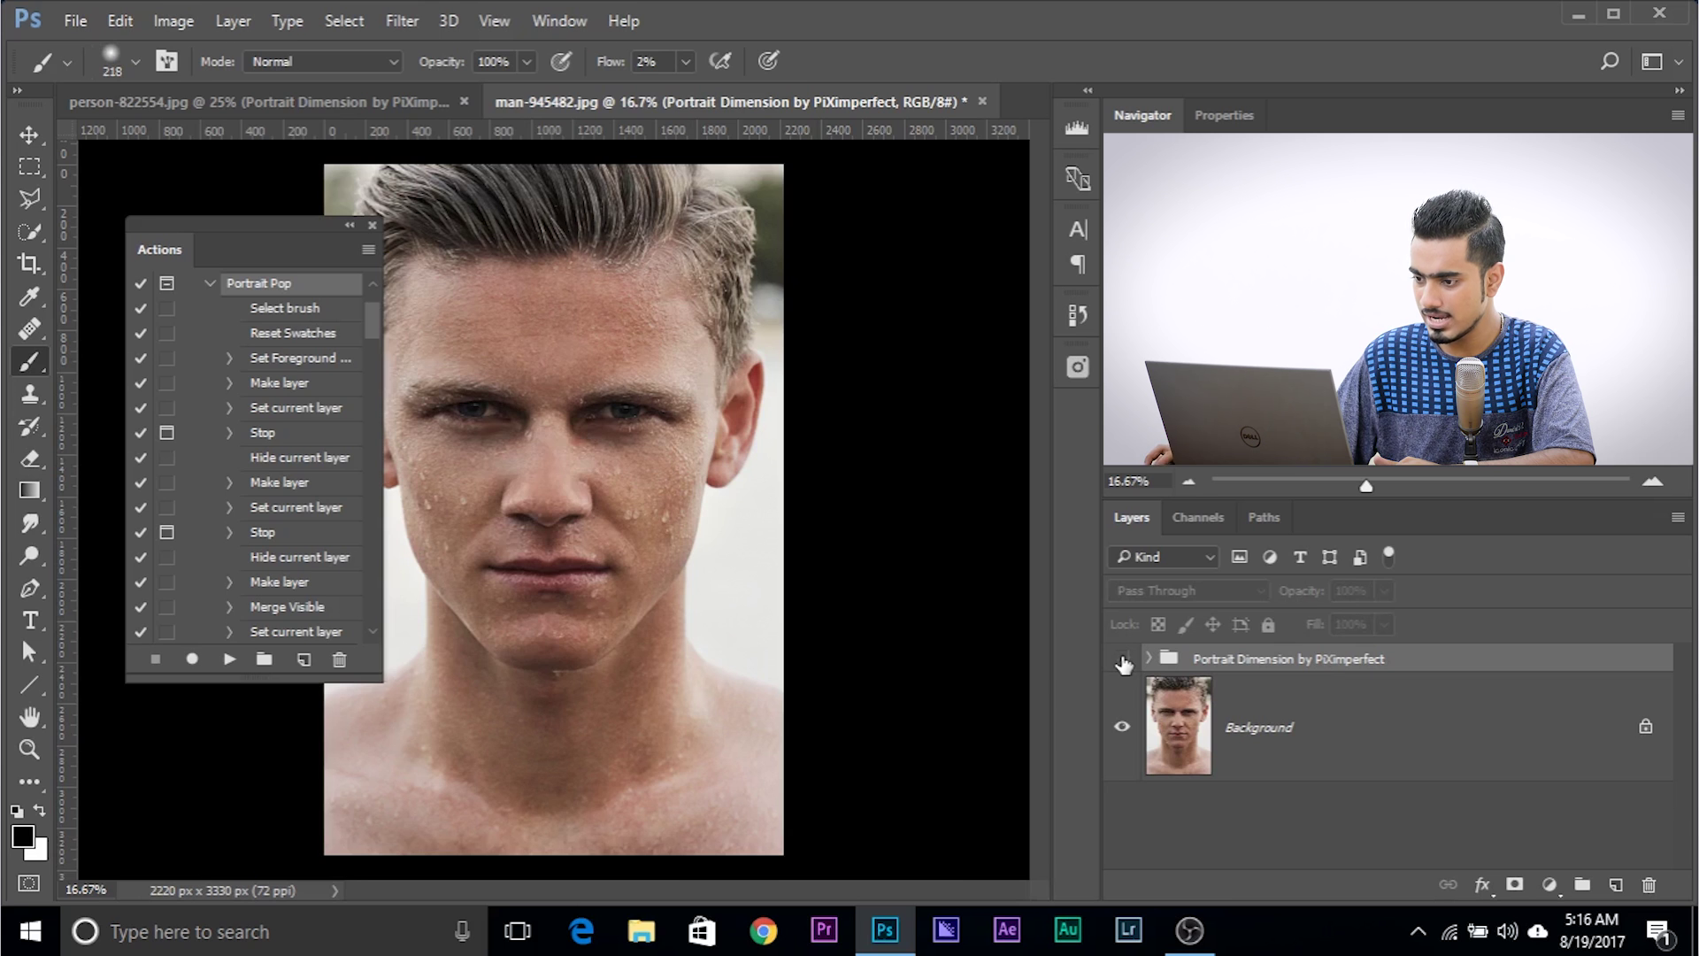
{"action": "left_click", "coordinate": [1123, 659]}
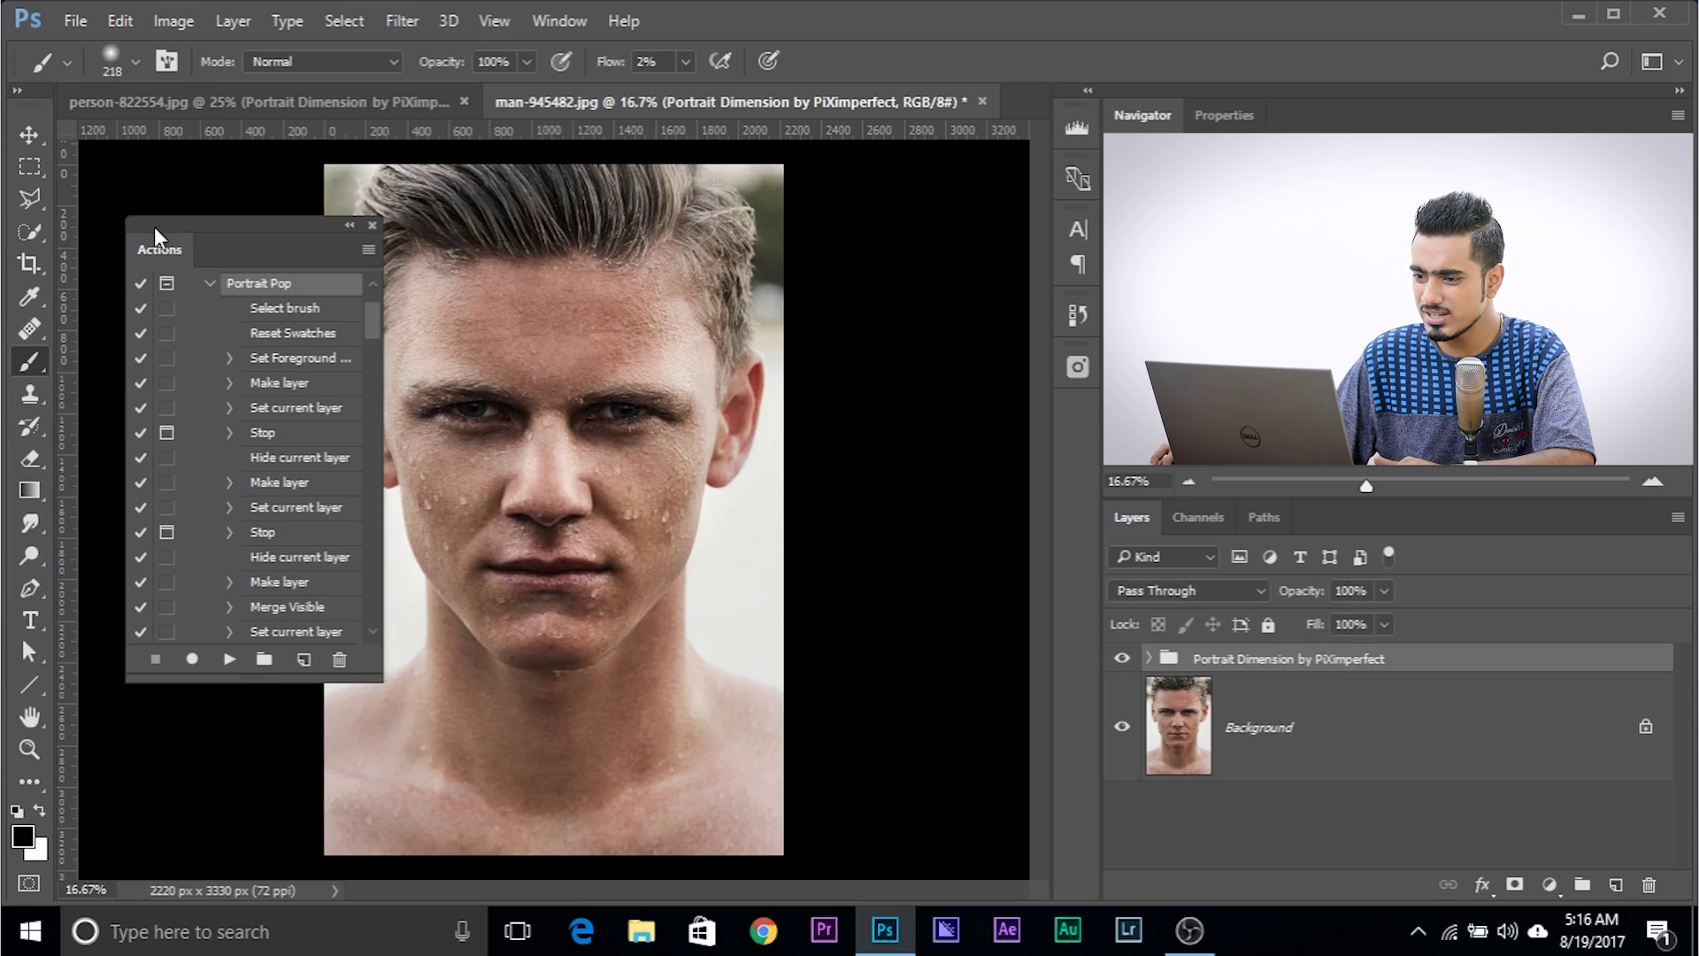
Inspect the face at 25% zoom with the Portrait Dimension by PiXimperfect group hidden and shown.
{"action": "left_click_drag", "start_coordinate": [155, 228], "coordinate": [115, 254]}
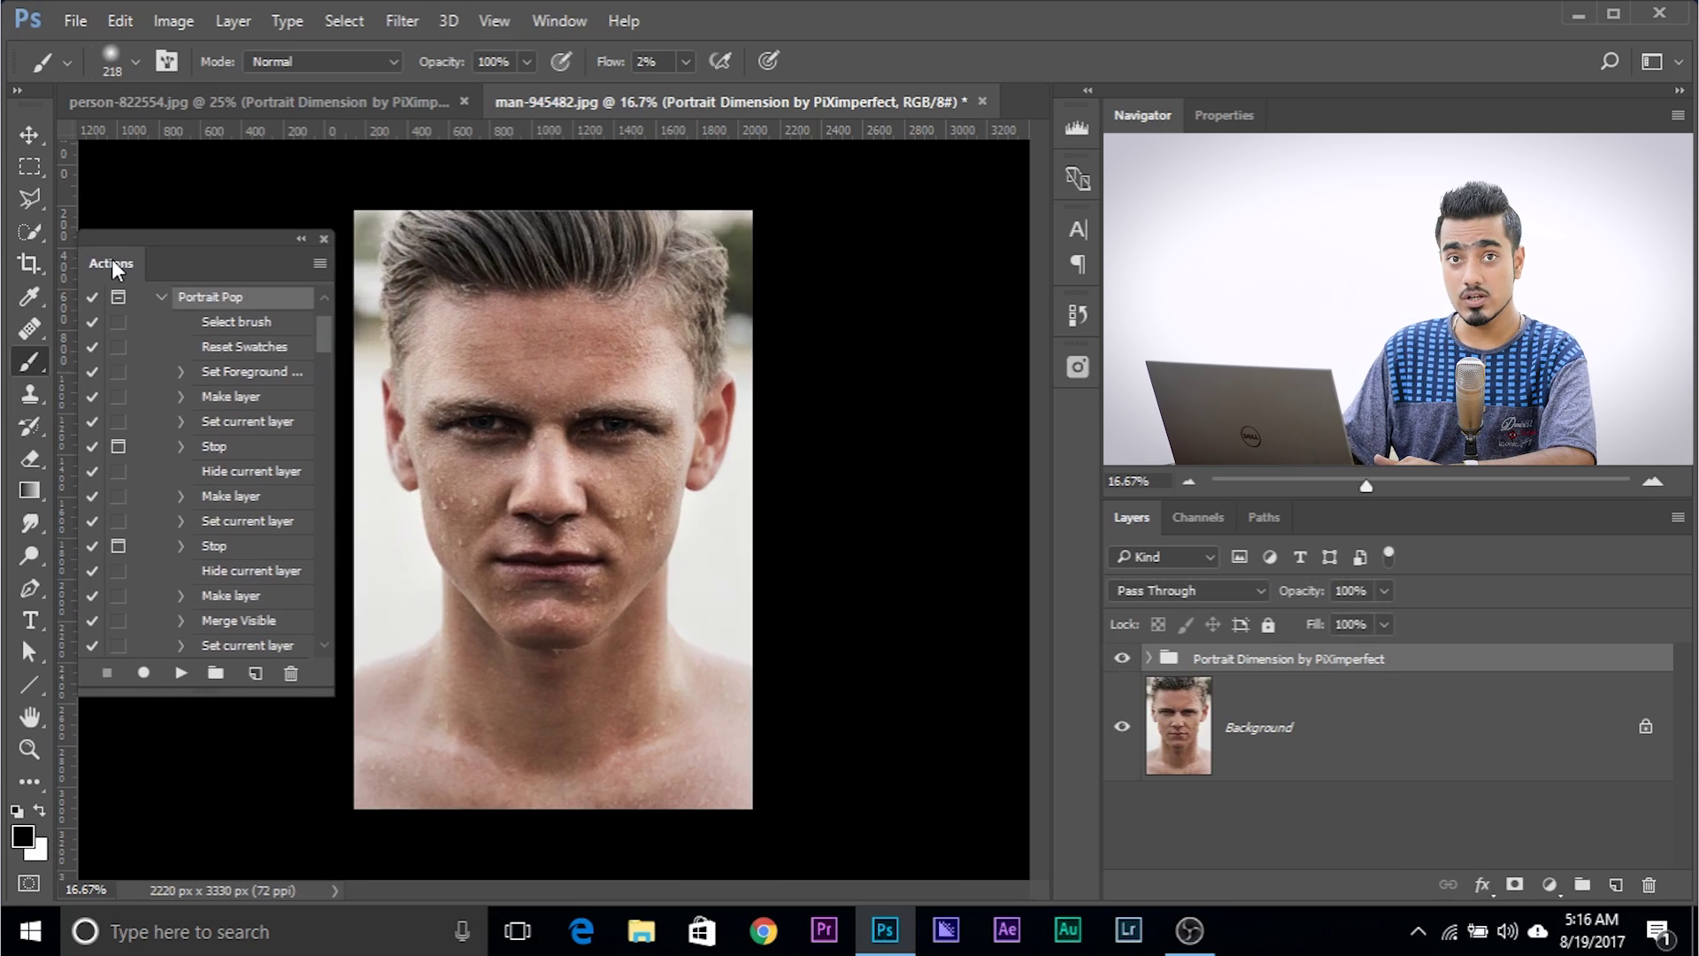
{"action": "key", "text": "ctrl+plus"}
{"action": "left_click_drag", "start_coordinate": [747, 260], "coordinate": [862, 357]}
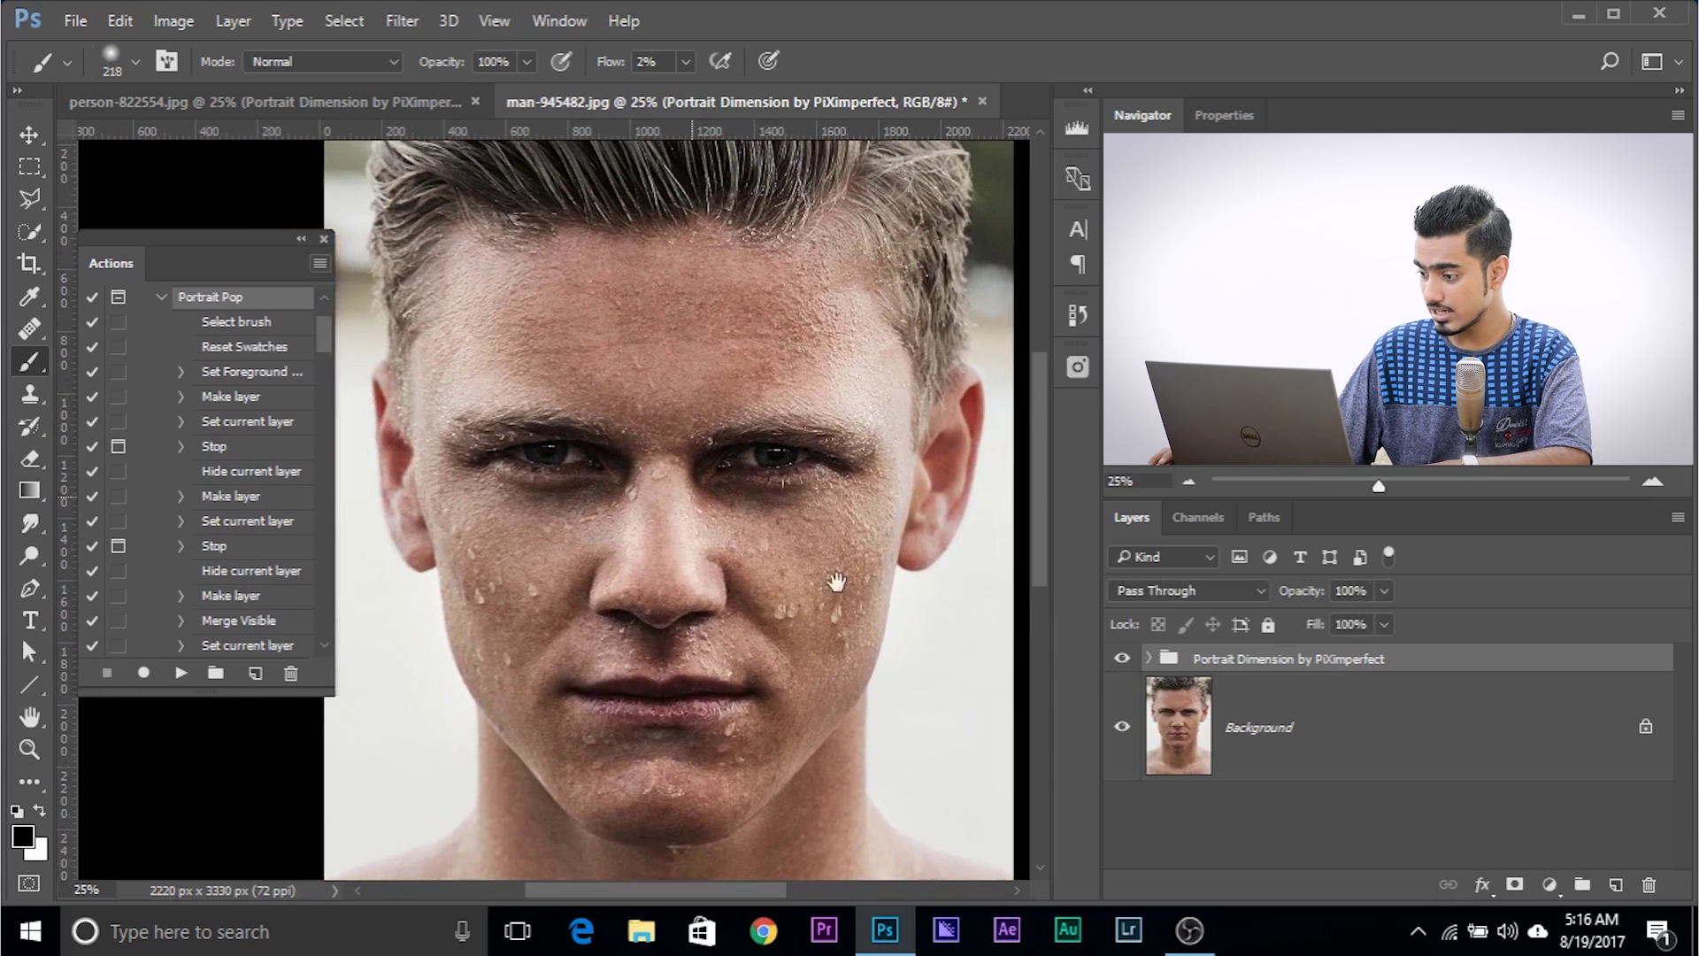
{"action": "left_click", "coordinate": [1120, 661]}
{"action": "left_click", "coordinate": [1118, 662]}
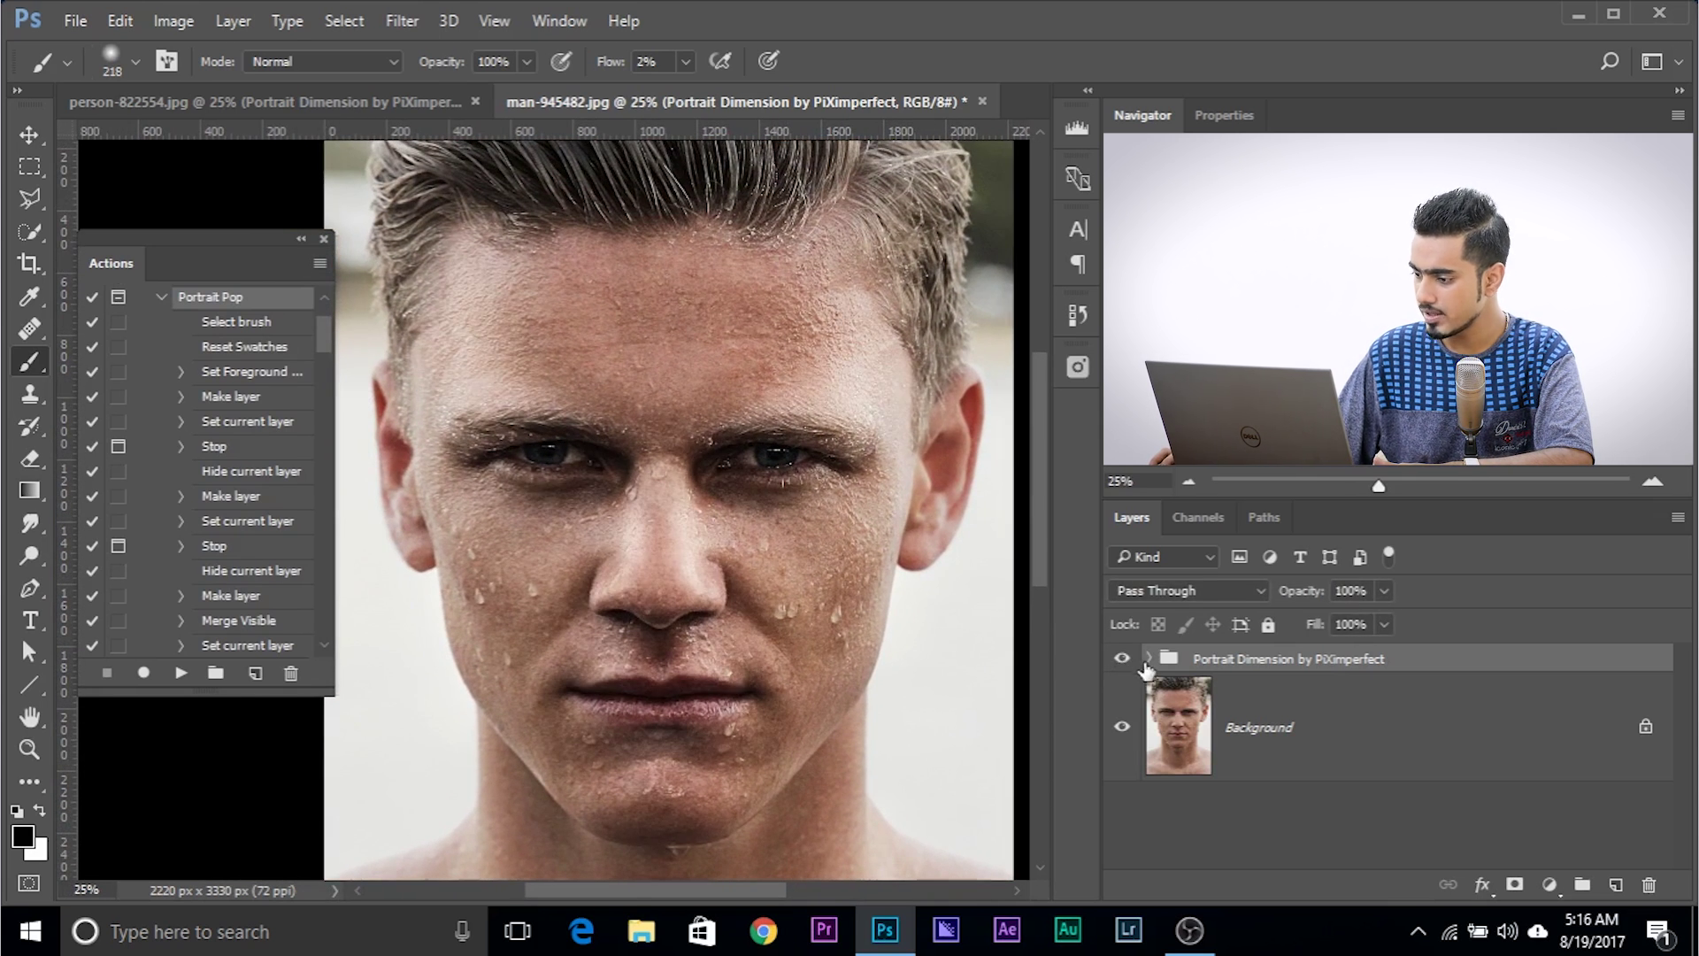
Collapse the Sharpness group and raise Shadows to +100 in the Features Details layer's Camera Raw filter.
{"action": "left_click", "coordinate": [1149, 659]}
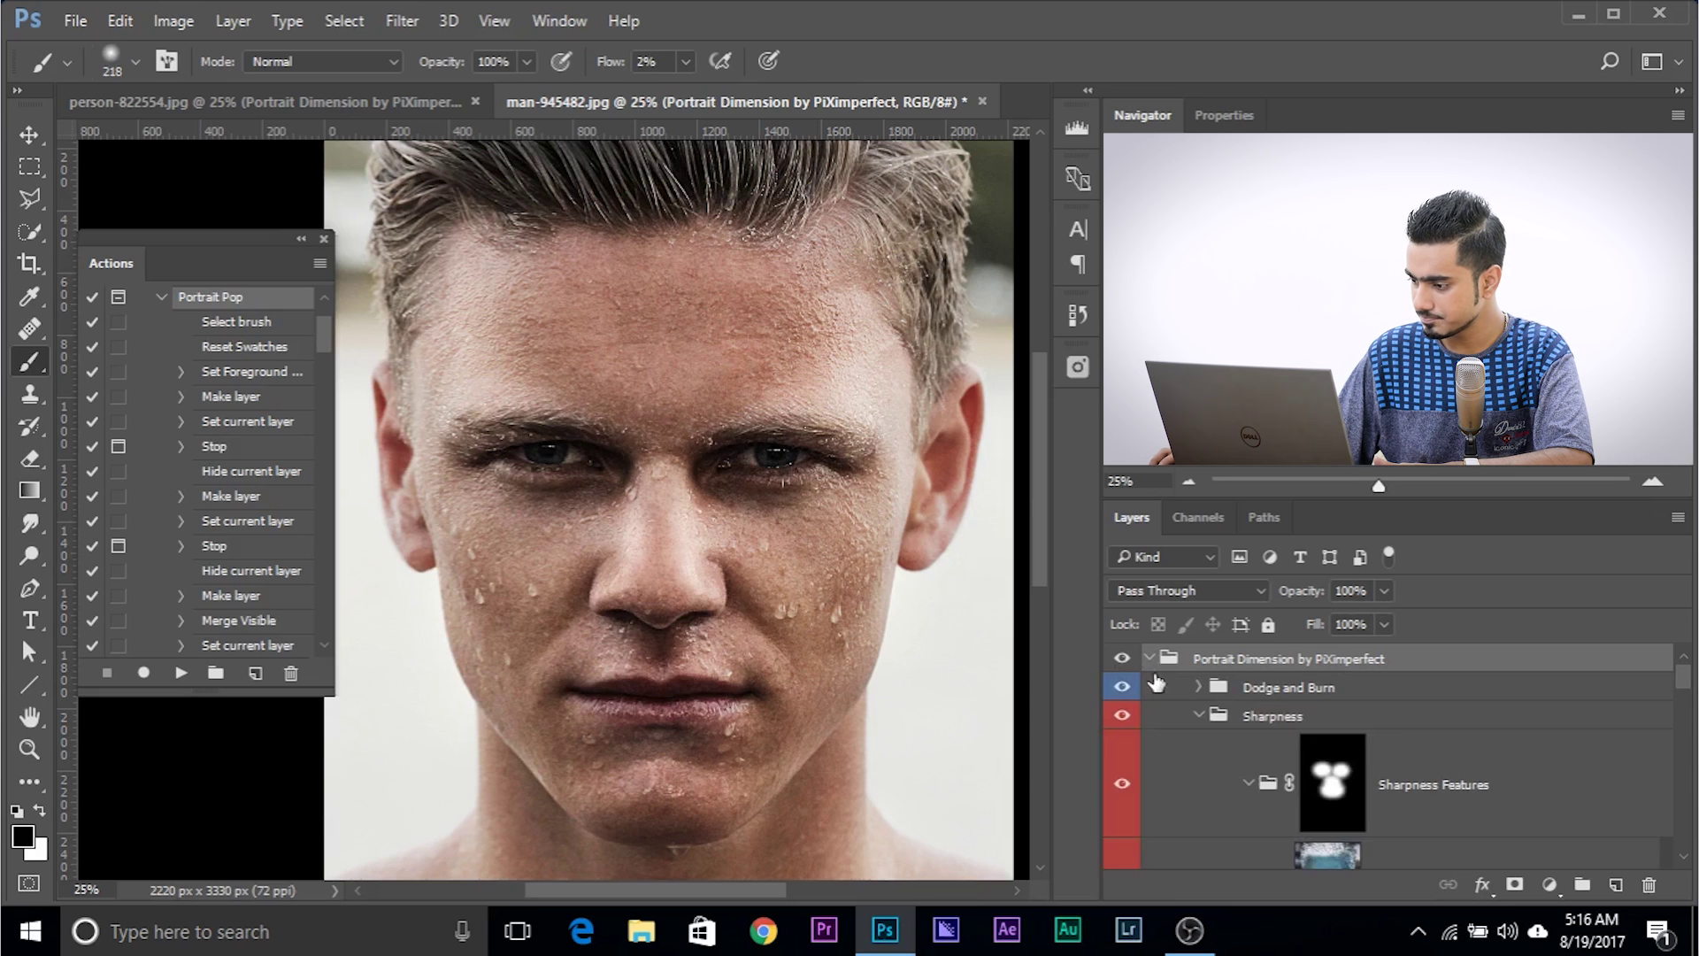
{"action": "left_click", "coordinate": [1200, 717]}
{"action": "scroll", "coordinate": [1232, 761], "scroll_direction": "down", "scroll_amount": 3}
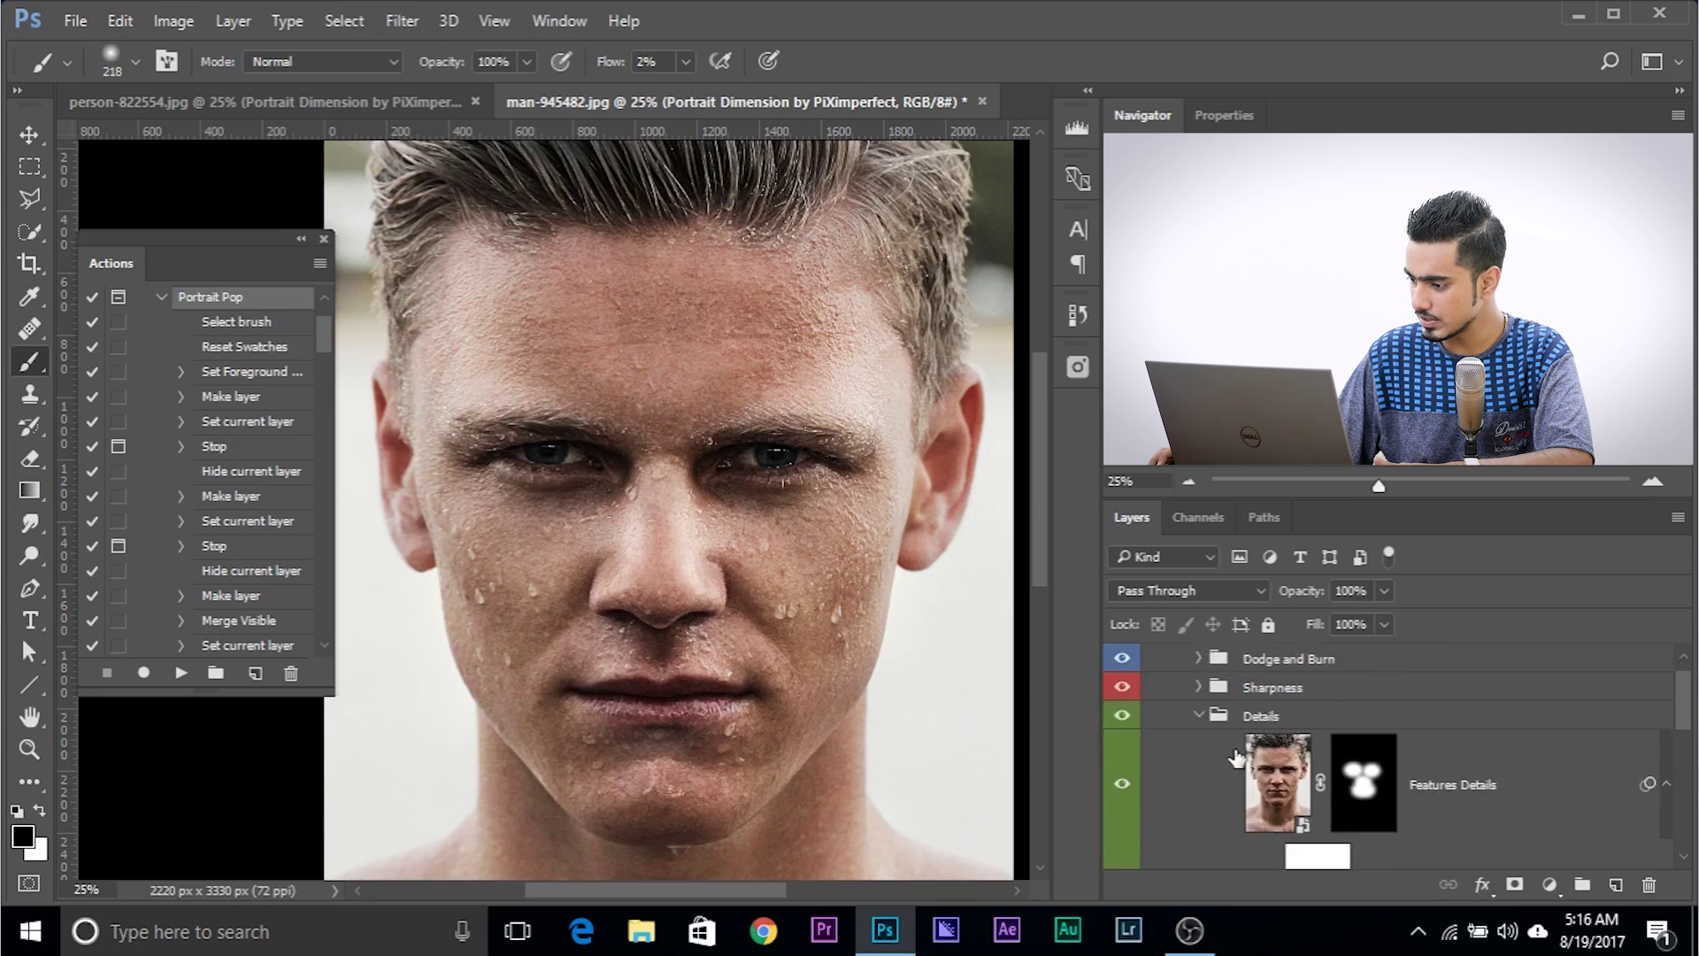
{"action": "scroll", "coordinate": [1476, 730], "scroll_direction": "down", "scroll_amount": 3}
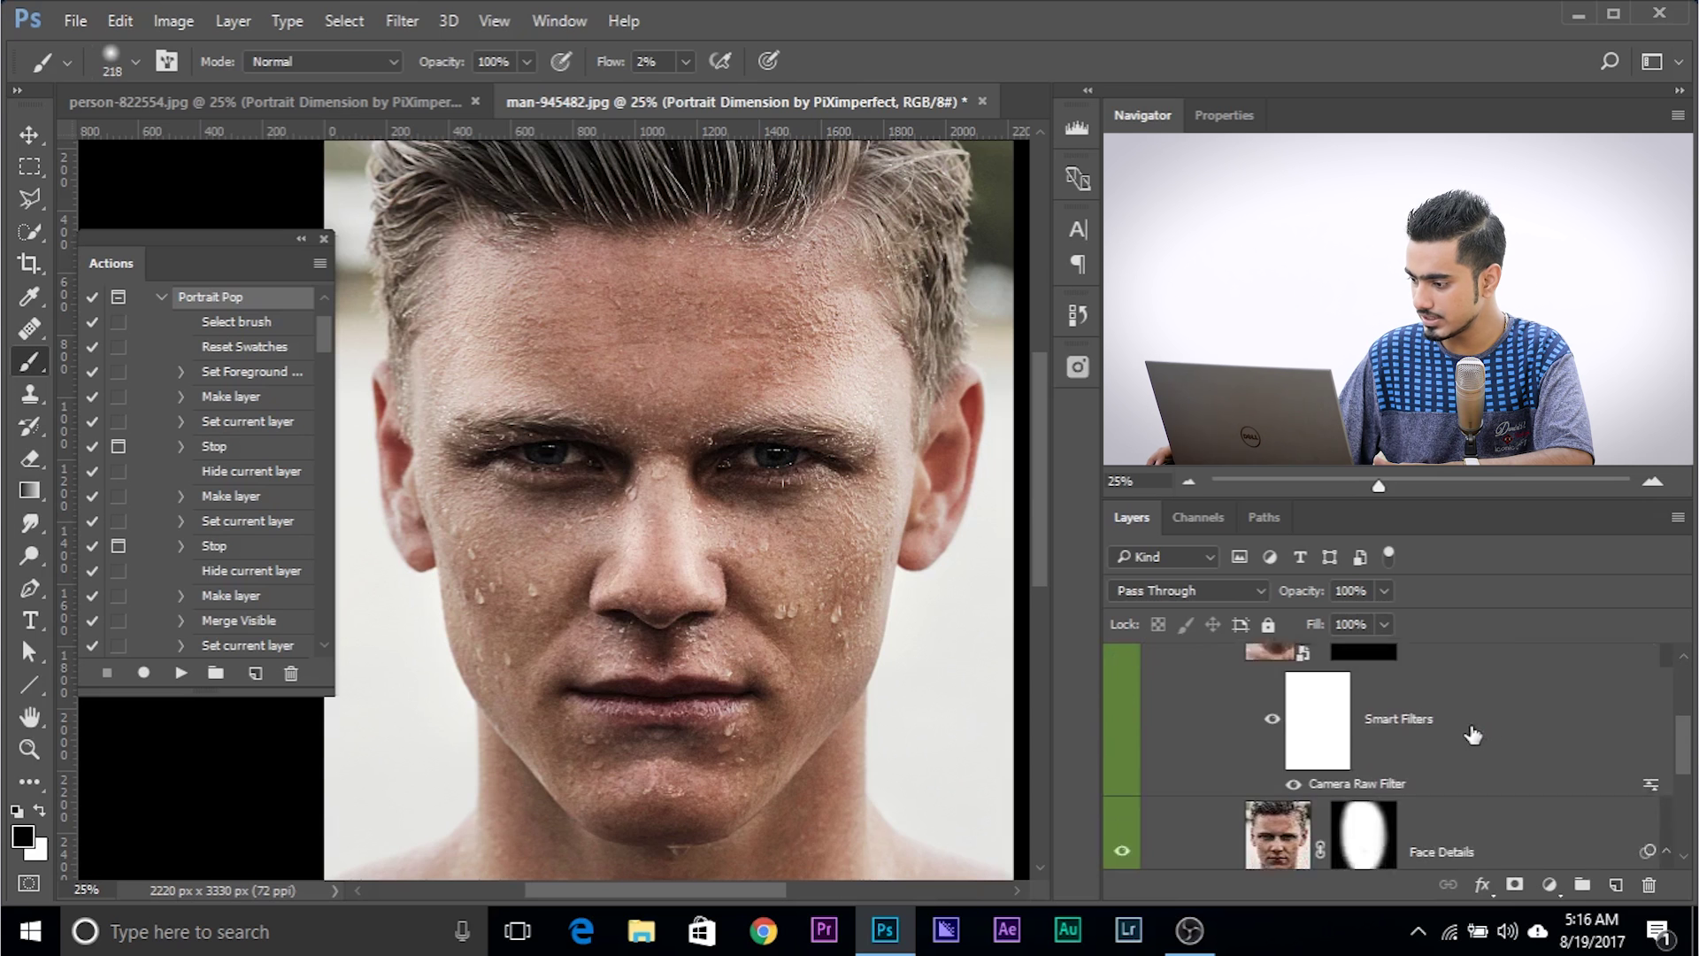
{"action": "left_click", "coordinate": [1375, 733]}
{"action": "scroll", "coordinate": [1380, 746], "scroll_direction": "down", "scroll_amount": 3}
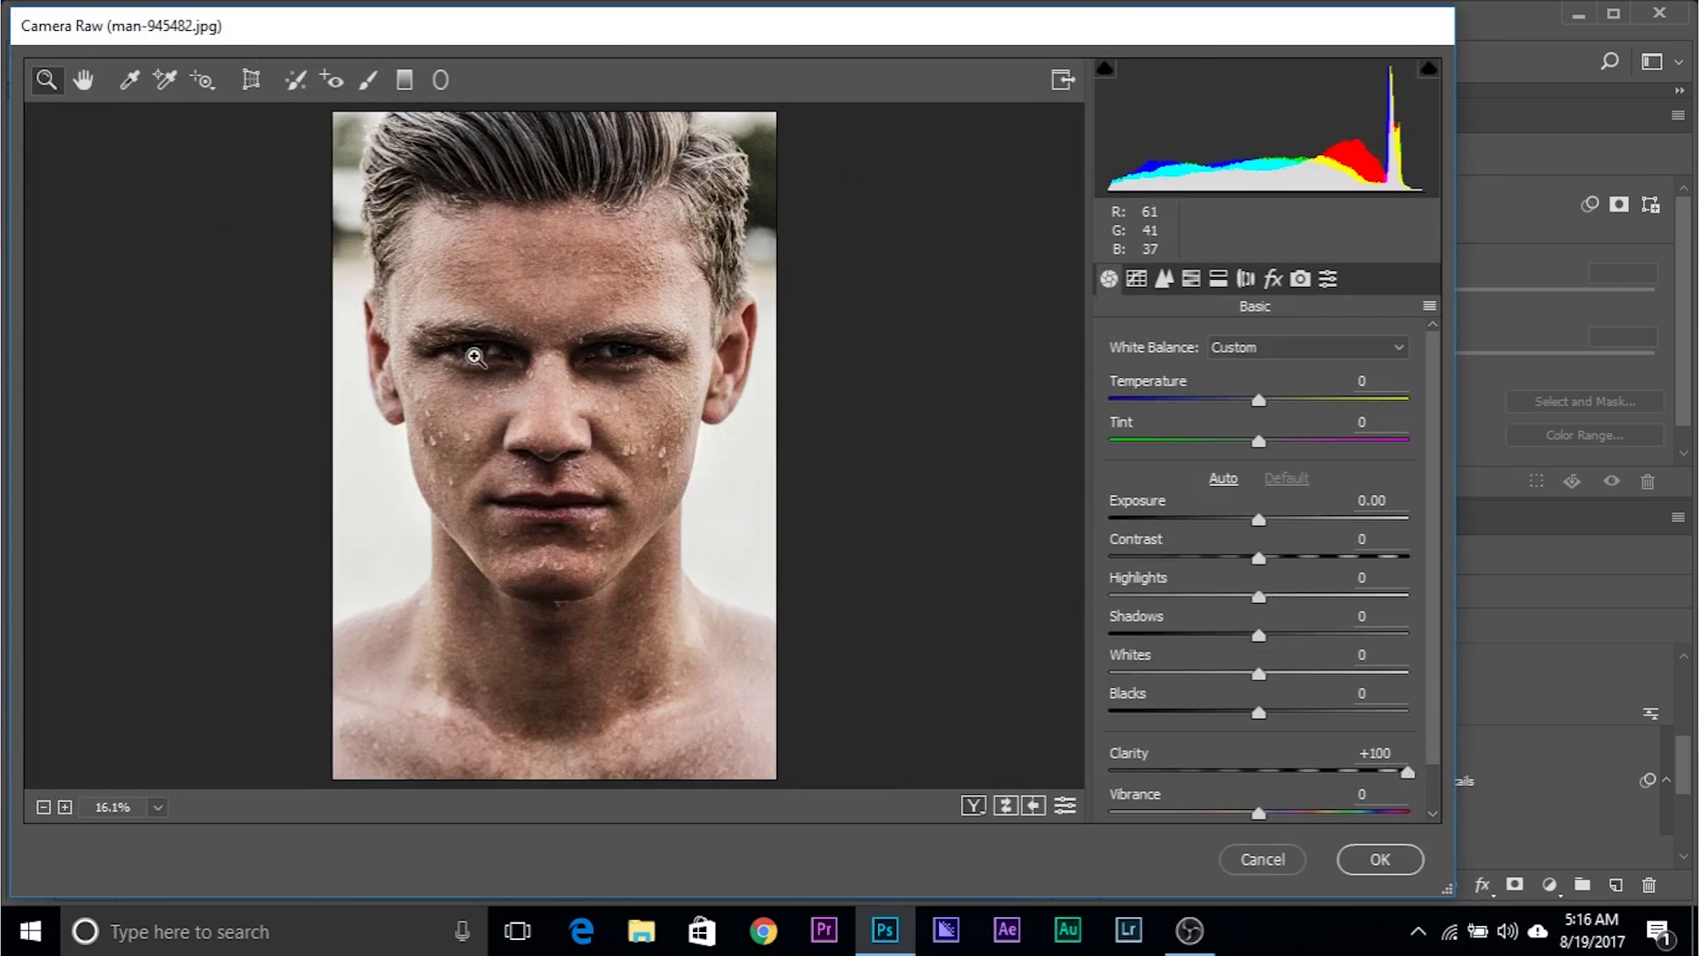
{"action": "left_click_drag", "start_coordinate": [1257, 633], "coordinate": [1459, 628]}
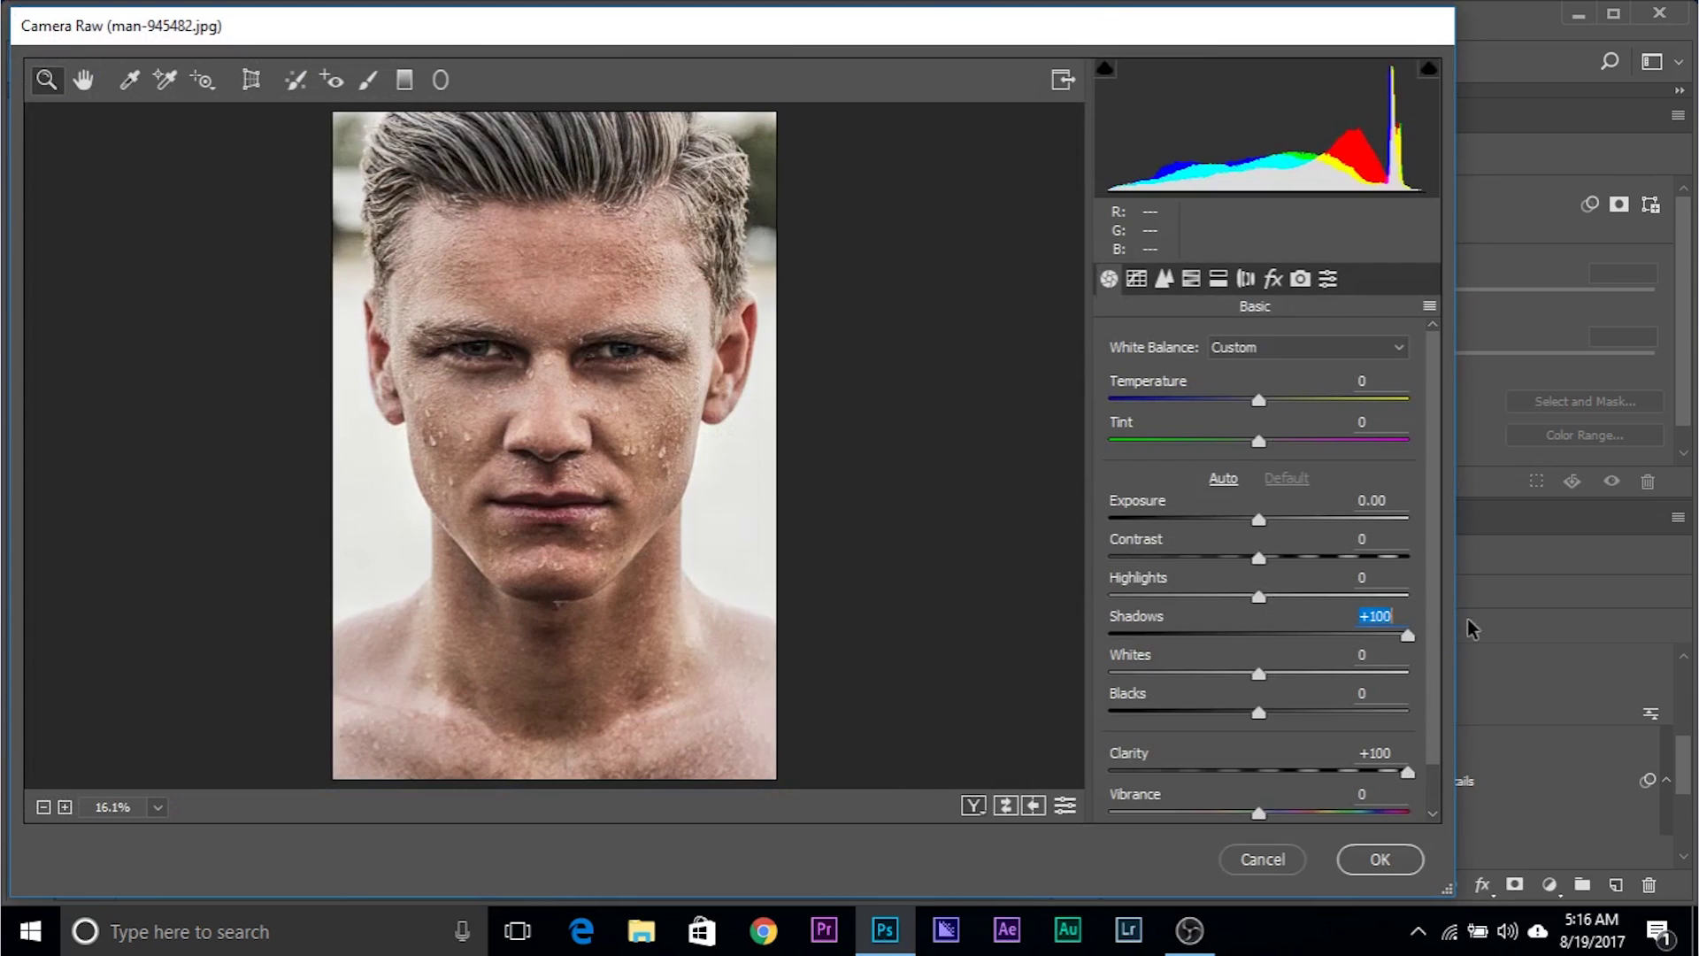
{"action": "left_click", "coordinate": [1381, 860]}
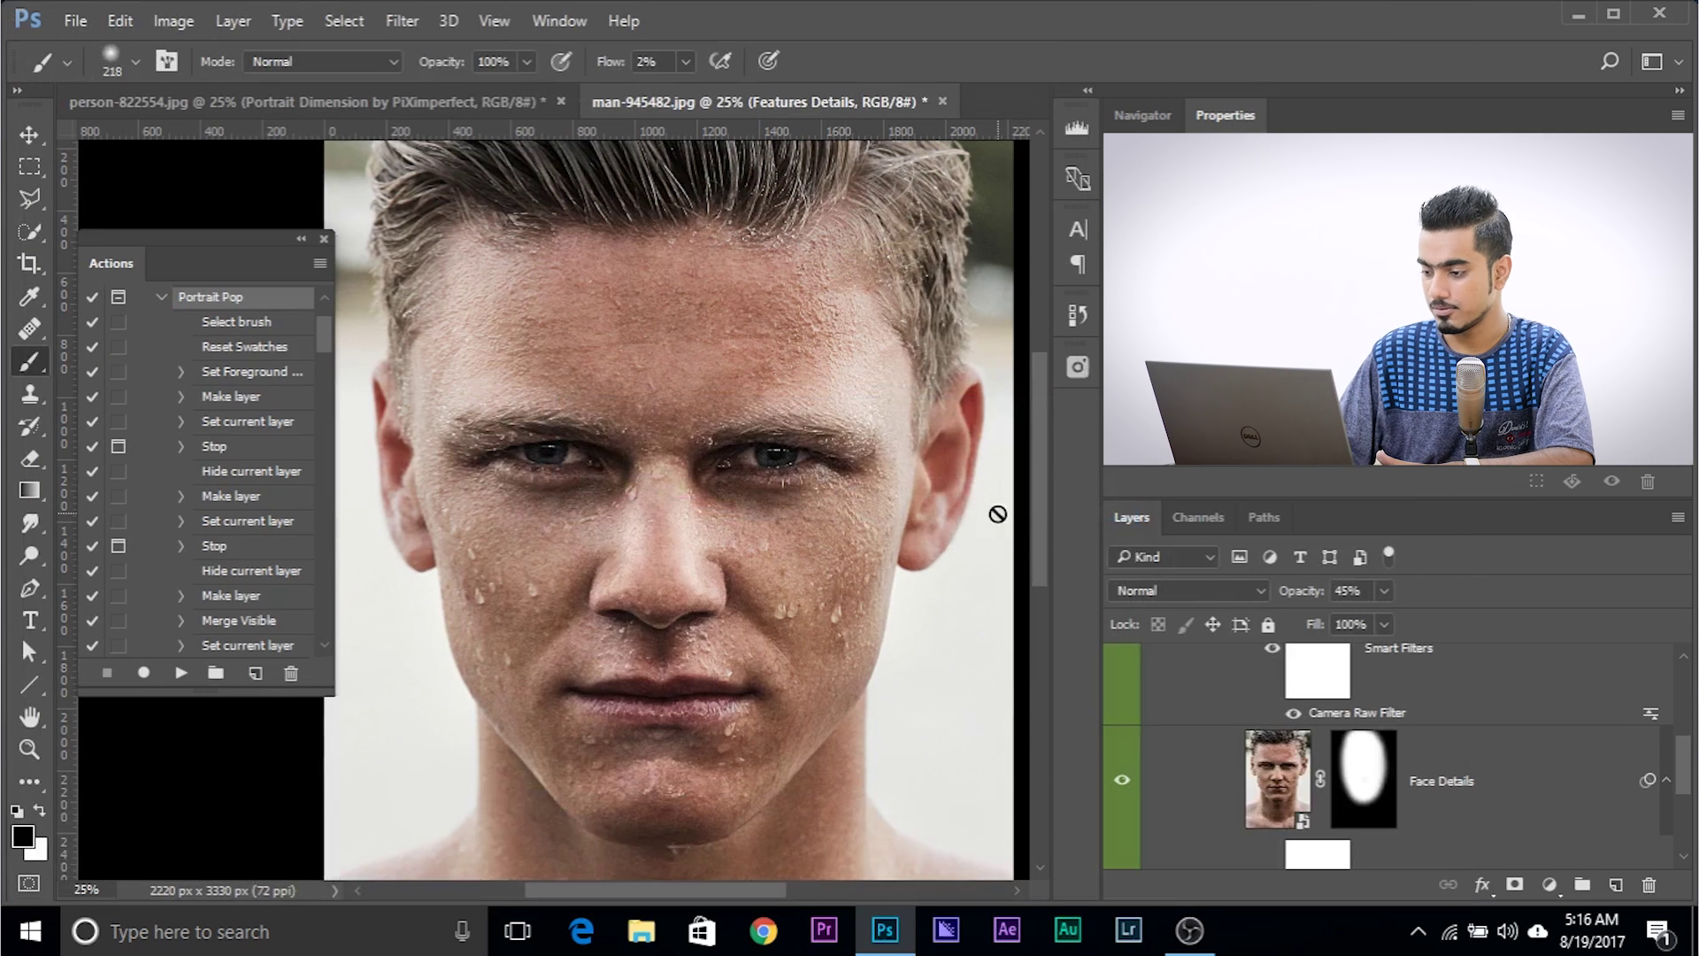
Brighten the irises of both eyes on the Dodge layer mask with a soft white brush of about 62 px at 2% flow.
{"action": "key", "text": "ctrl+minus"}
{"action": "key", "text": "ctrl+plus"}
{"action": "key", "text": "ctrl+minus"}
{"action": "scroll", "coordinate": [1446, 793], "scroll_direction": "up", "scroll_amount": 4}
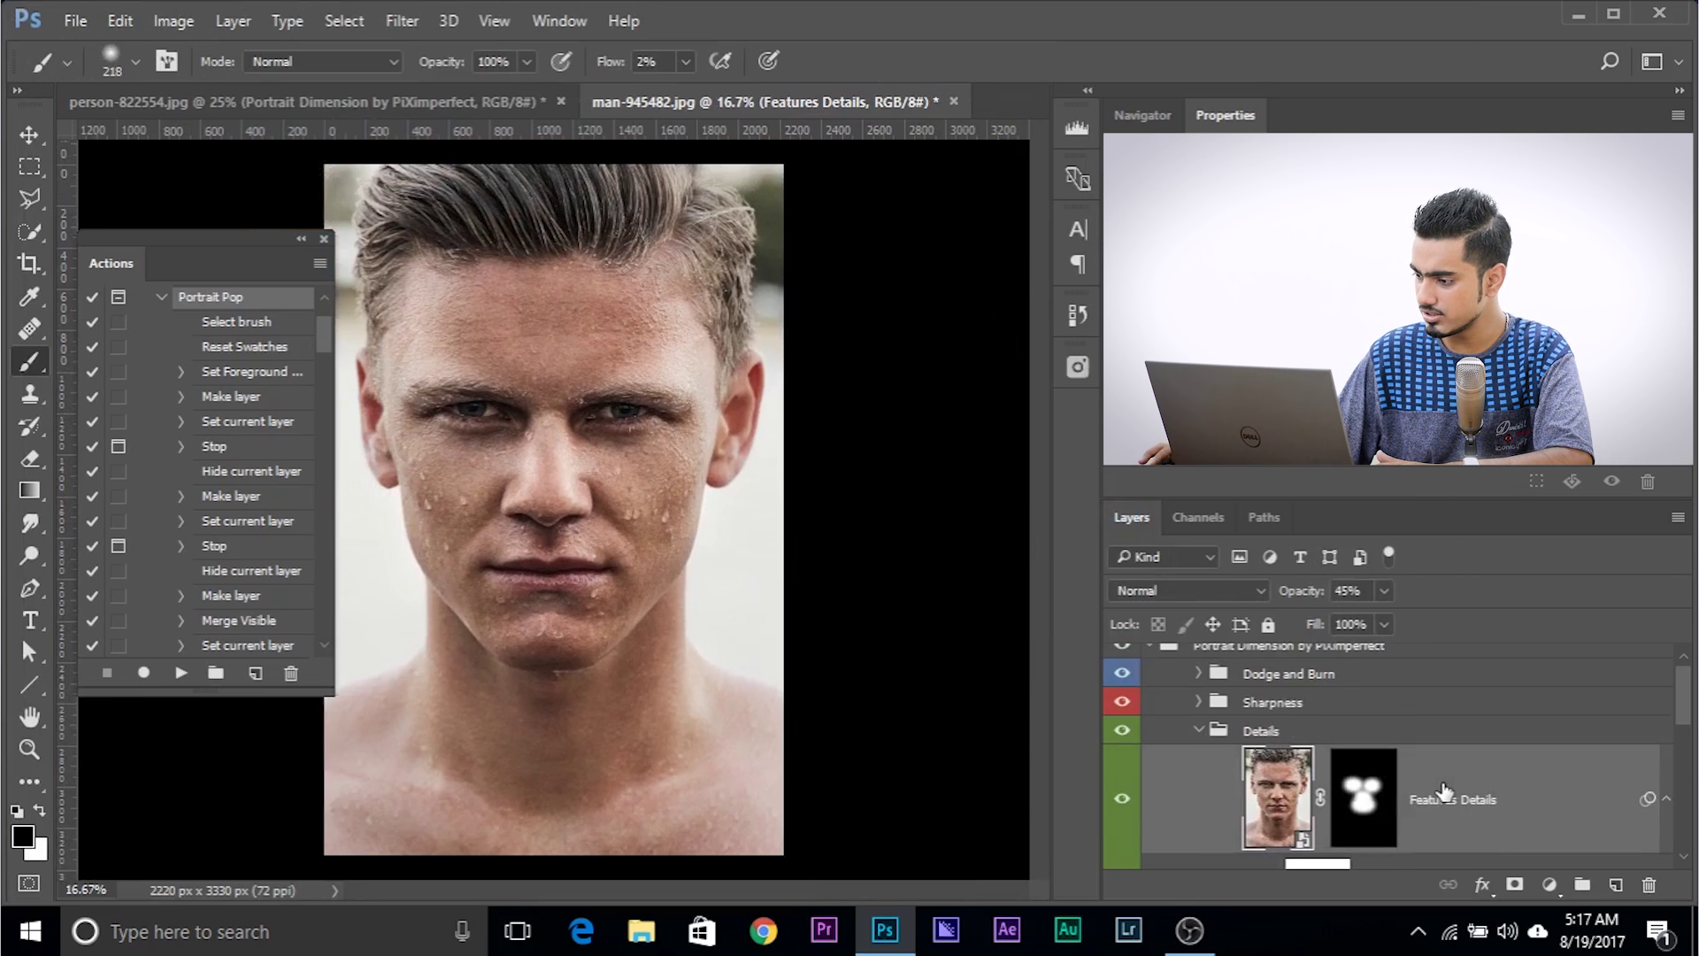
{"action": "left_click", "coordinate": [1200, 688]}
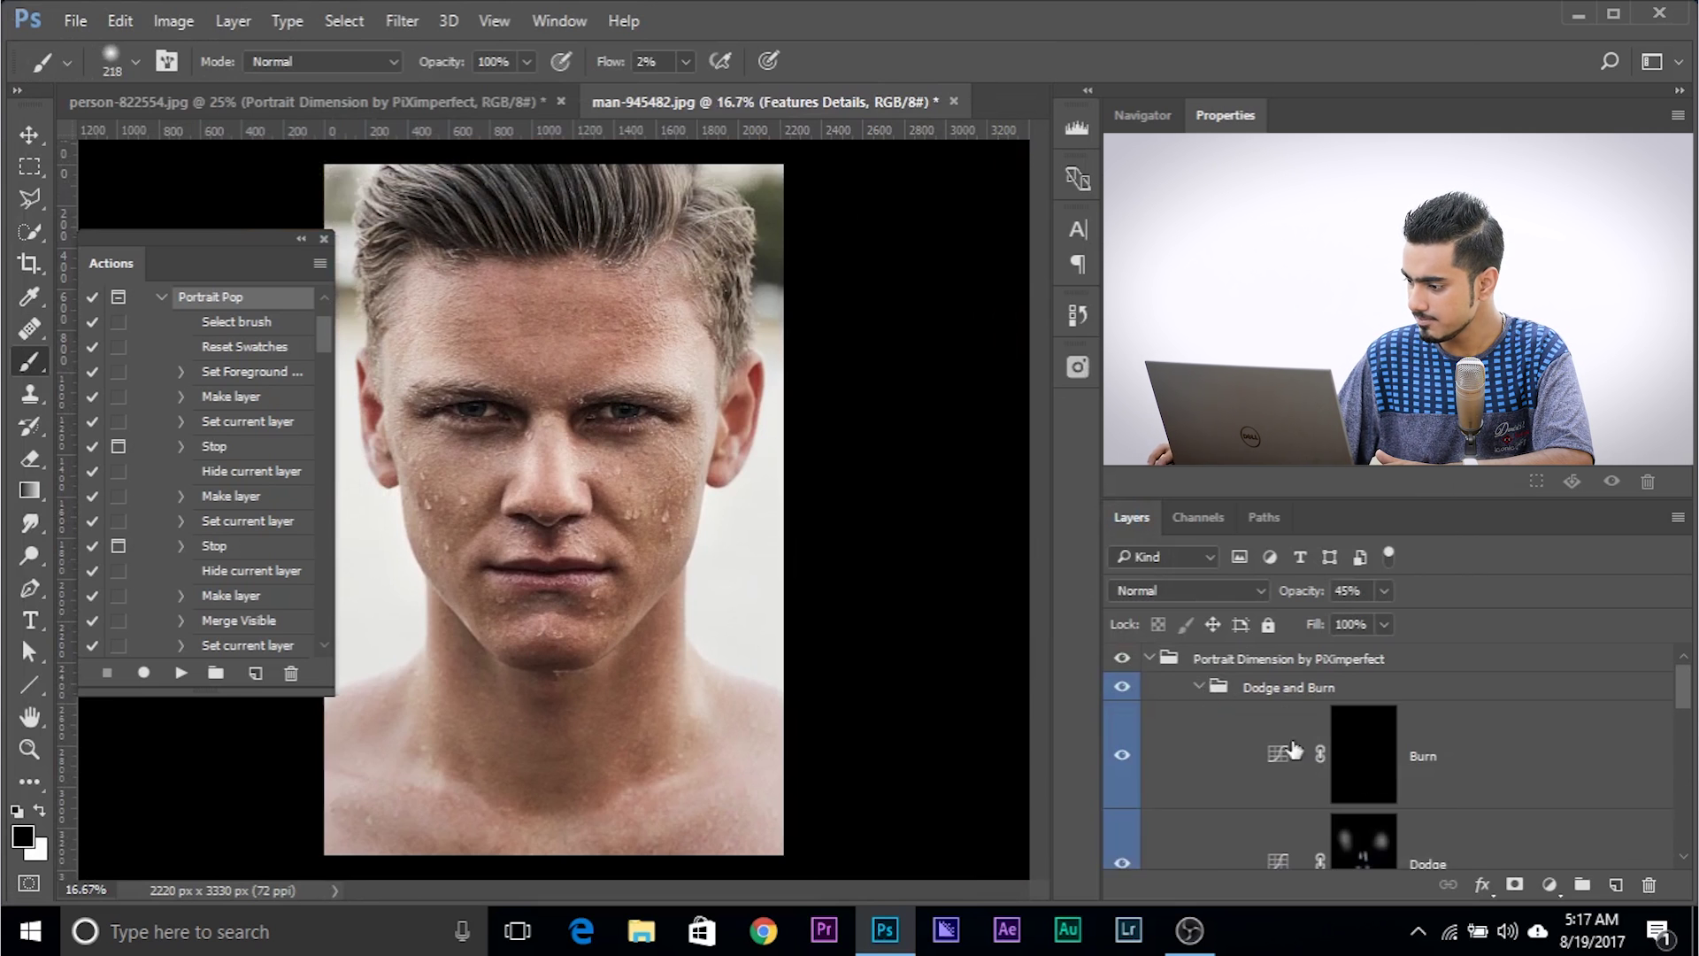
{"action": "scroll", "coordinate": [1387, 784], "scroll_direction": "down", "scroll_amount": 2}
{"action": "left_click", "coordinate": [1351, 770]}
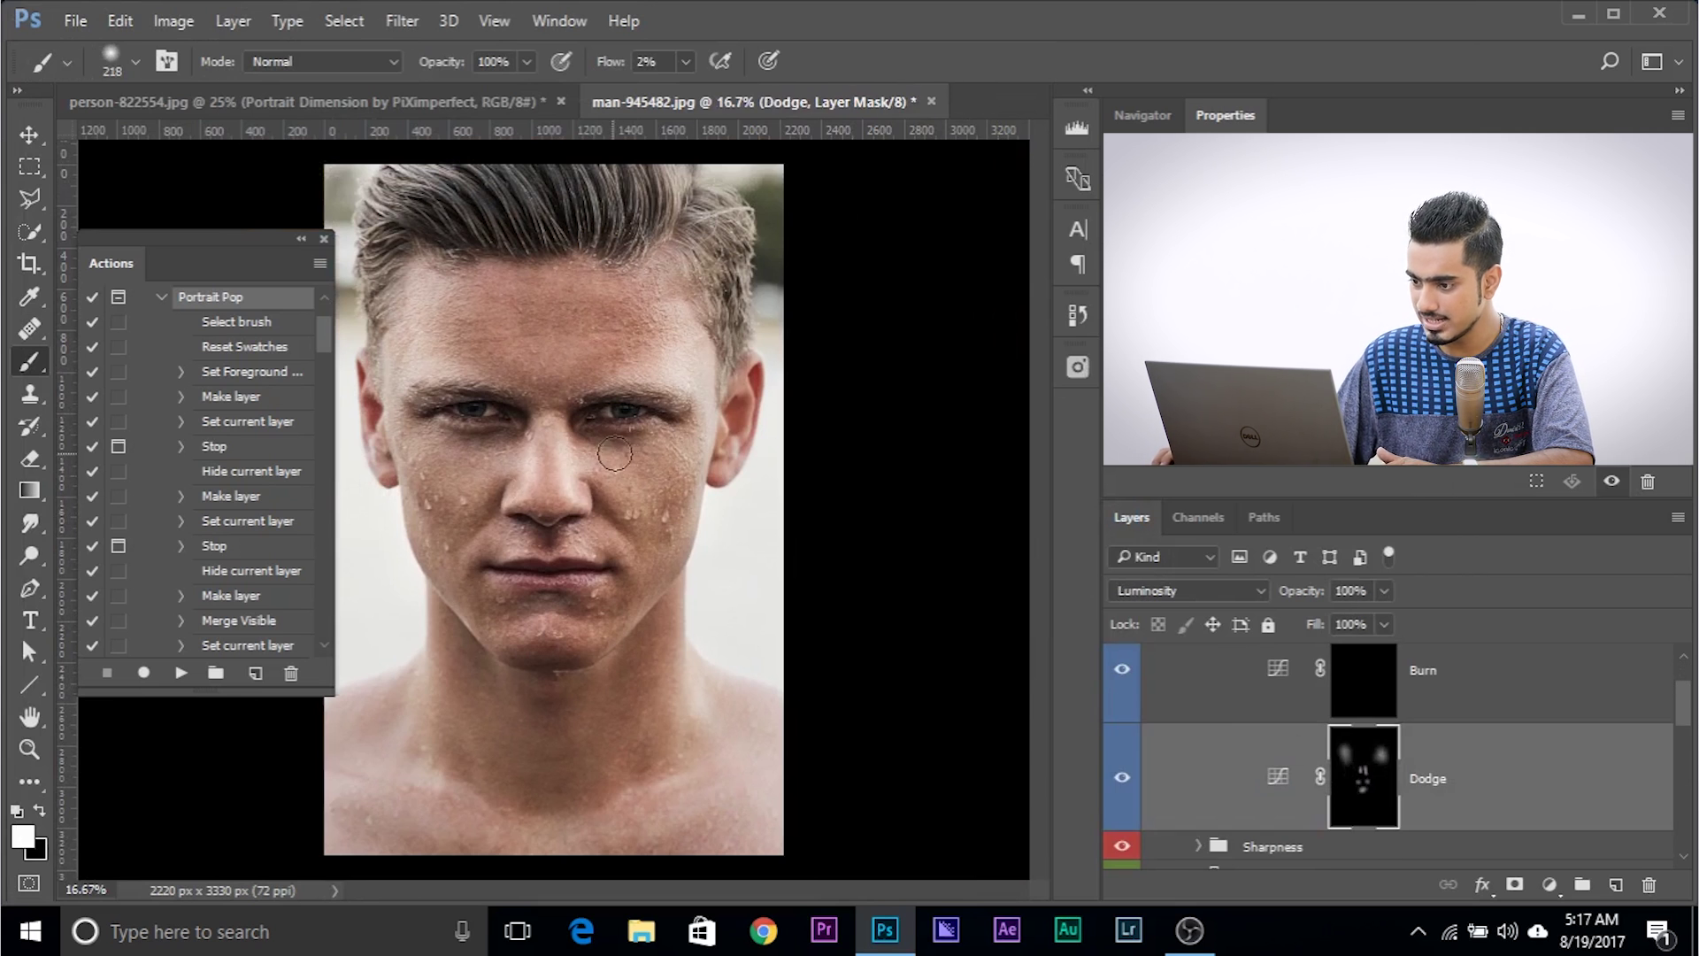
{"action": "key", "text": "ctrl+plus"}
{"action": "key", "text": "ctrl+plus"}
{"action": "key", "text": "ctrl+plus"}
{"action": "key", "text": "ctrl+plus"}
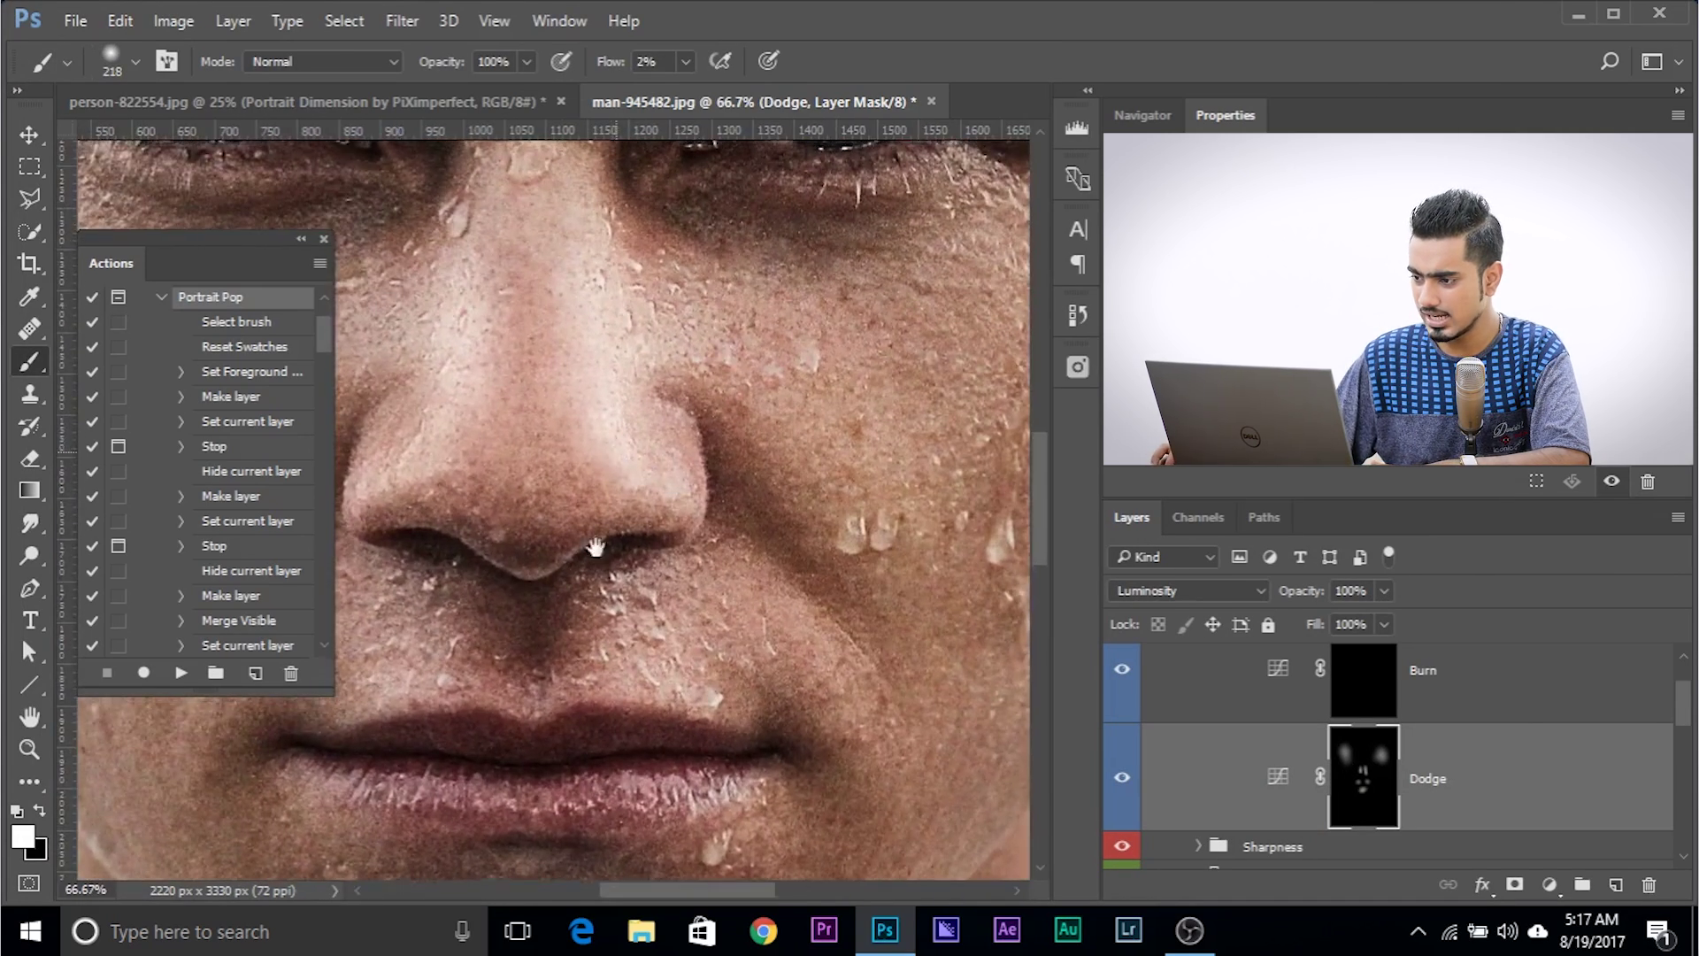
{"action": "left_click_drag", "start_coordinate": [596, 547], "coordinate": [530, 808]}
{"action": "left_click_drag", "start_coordinate": [787, 473], "coordinate": [724, 466]}
{"action": "mouse_move", "coordinate": [785, 398]}
{"action": "left_mouse_down"}
{"action": "mouse_move", "coordinate": [766, 384]}
{"action": "mouse_move", "coordinate": [803, 387]}
{"action": "left_mouse_up"}
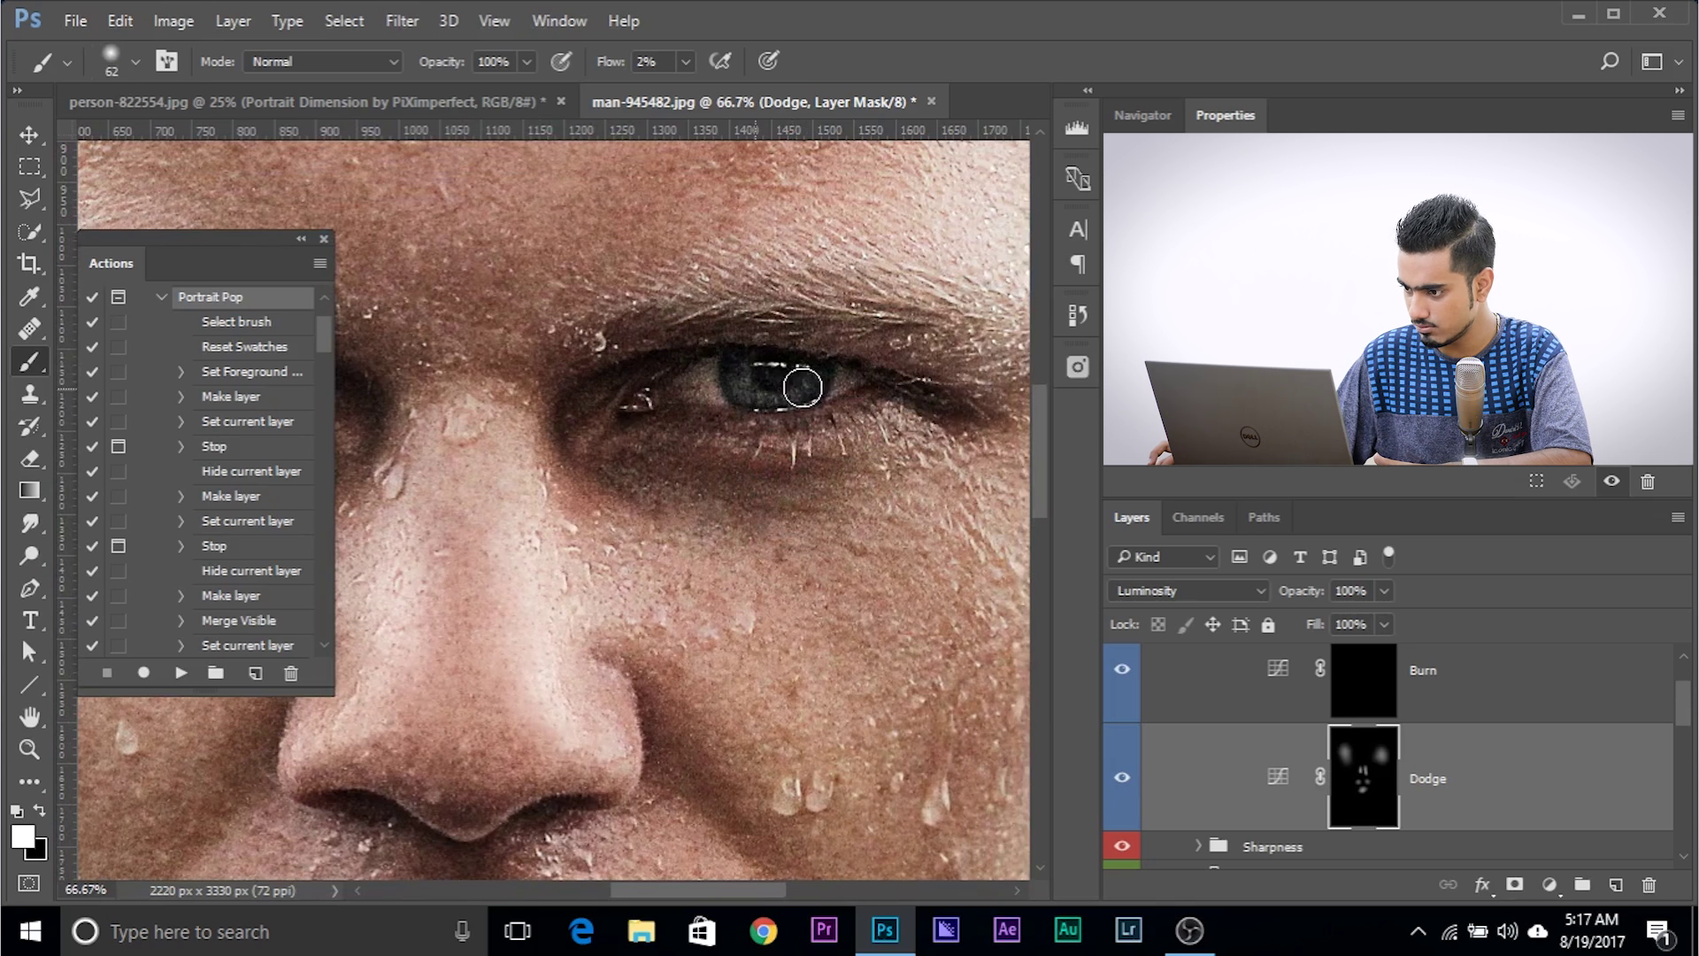
{"action": "left_click_drag", "start_coordinate": [614, 443], "coordinate": [947, 463]}
{"action": "mouse_move", "coordinate": [521, 398]}
{"action": "left_mouse_down"}
{"action": "mouse_move", "coordinate": [474, 399]}
{"action": "mouse_move", "coordinate": [517, 394]}
{"action": "left_mouse_up"}
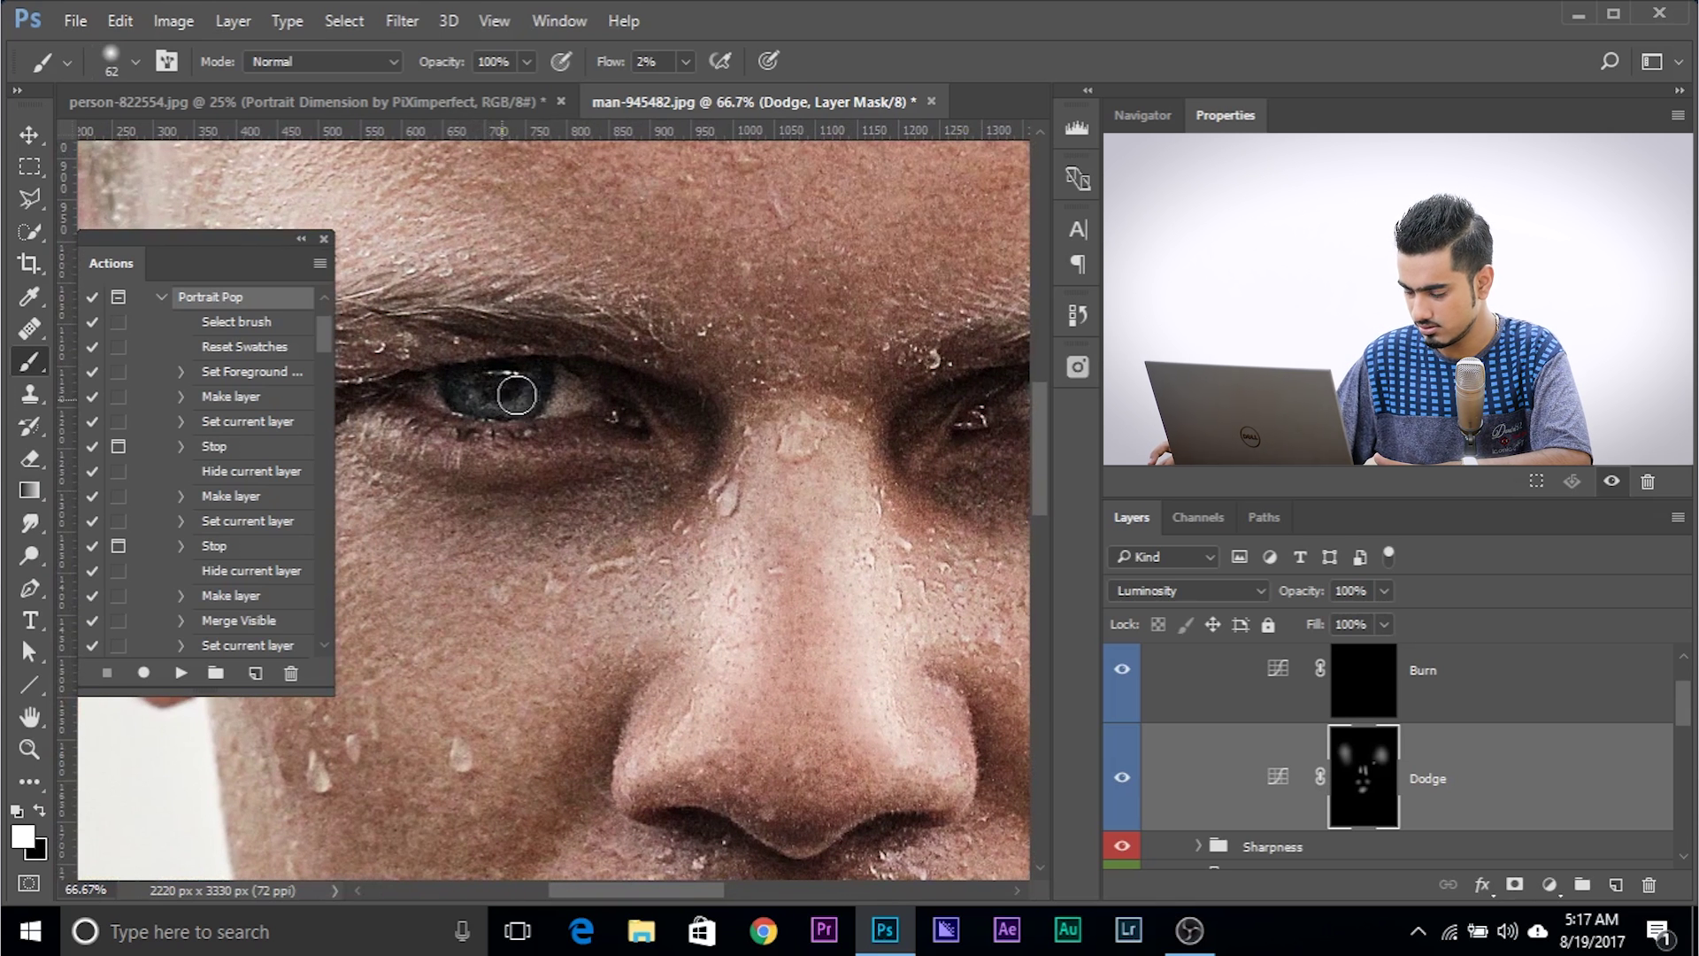
Compare the whole portrait with the Portrait Dimension by PiXimperfect group hidden and shown.
{"action": "key", "text": "ctrl+minus"}
{"action": "key", "text": "ctrl+minus"}
{"action": "key", "text": "ctrl+minus"}
{"action": "key", "text": "ctrl+minus"}
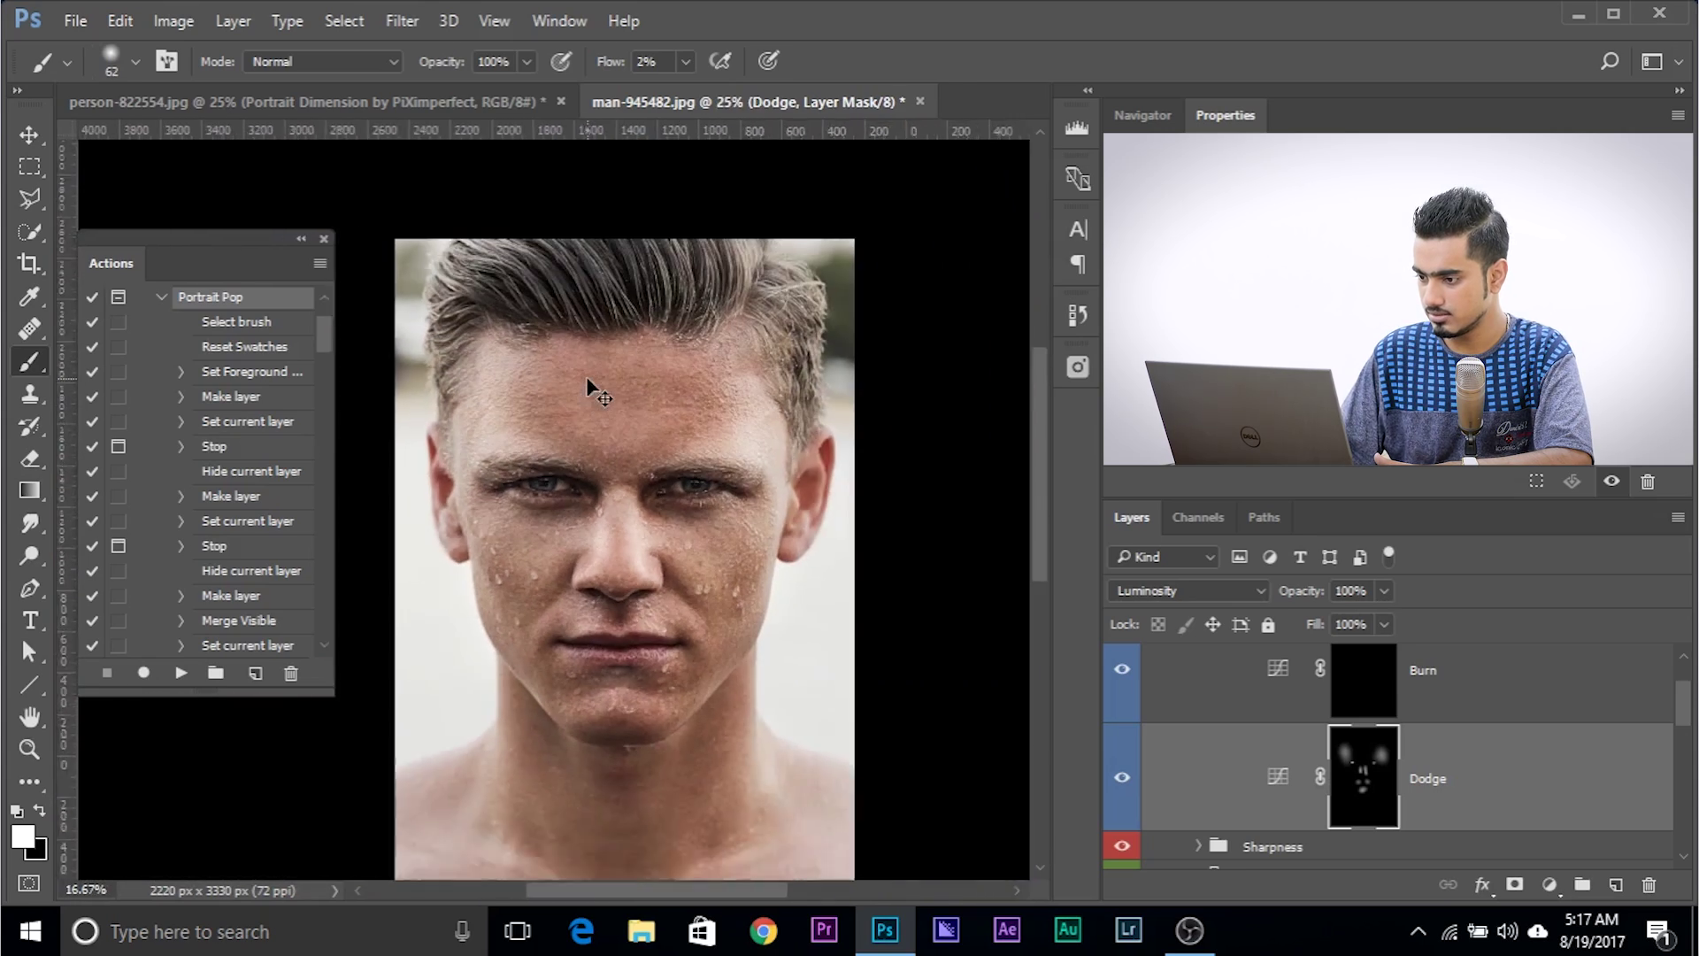
{"action": "key", "text": "ctrl+plus"}
{"action": "key", "text": "ctrl+minus"}
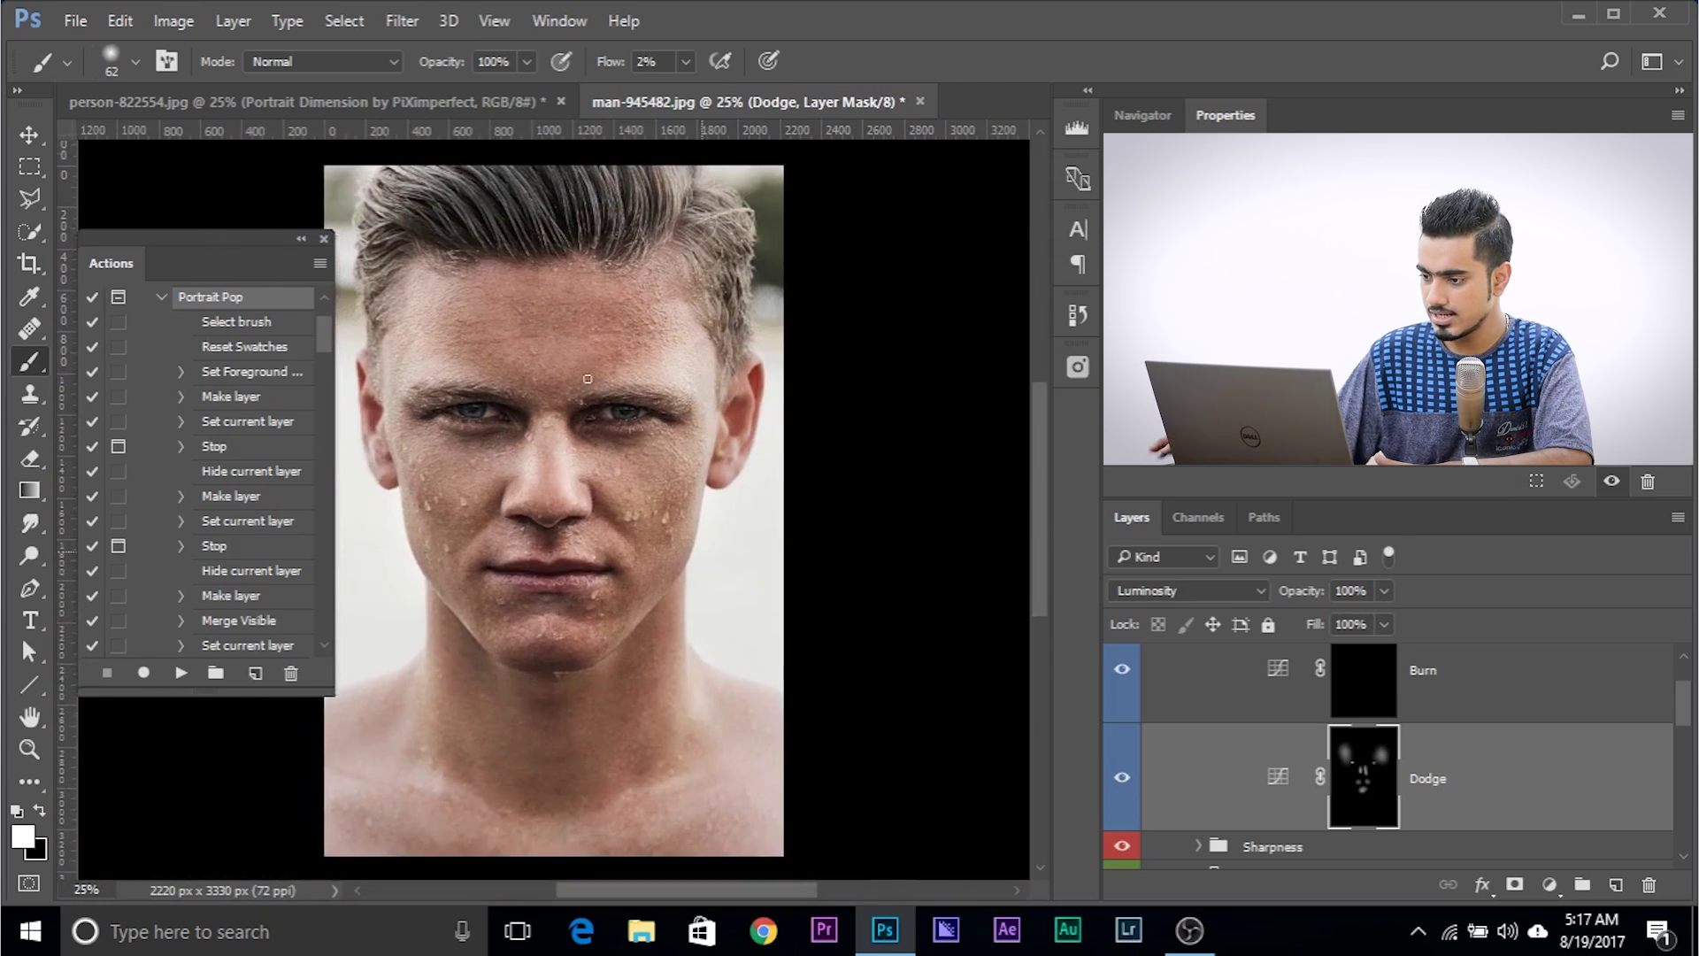
{"action": "scroll", "coordinate": [1371, 807], "scroll_direction": "up", "scroll_amount": 1}
{"action": "left_click", "coordinate": [1122, 660]}
{"action": "left_click", "coordinate": [1122, 660]}
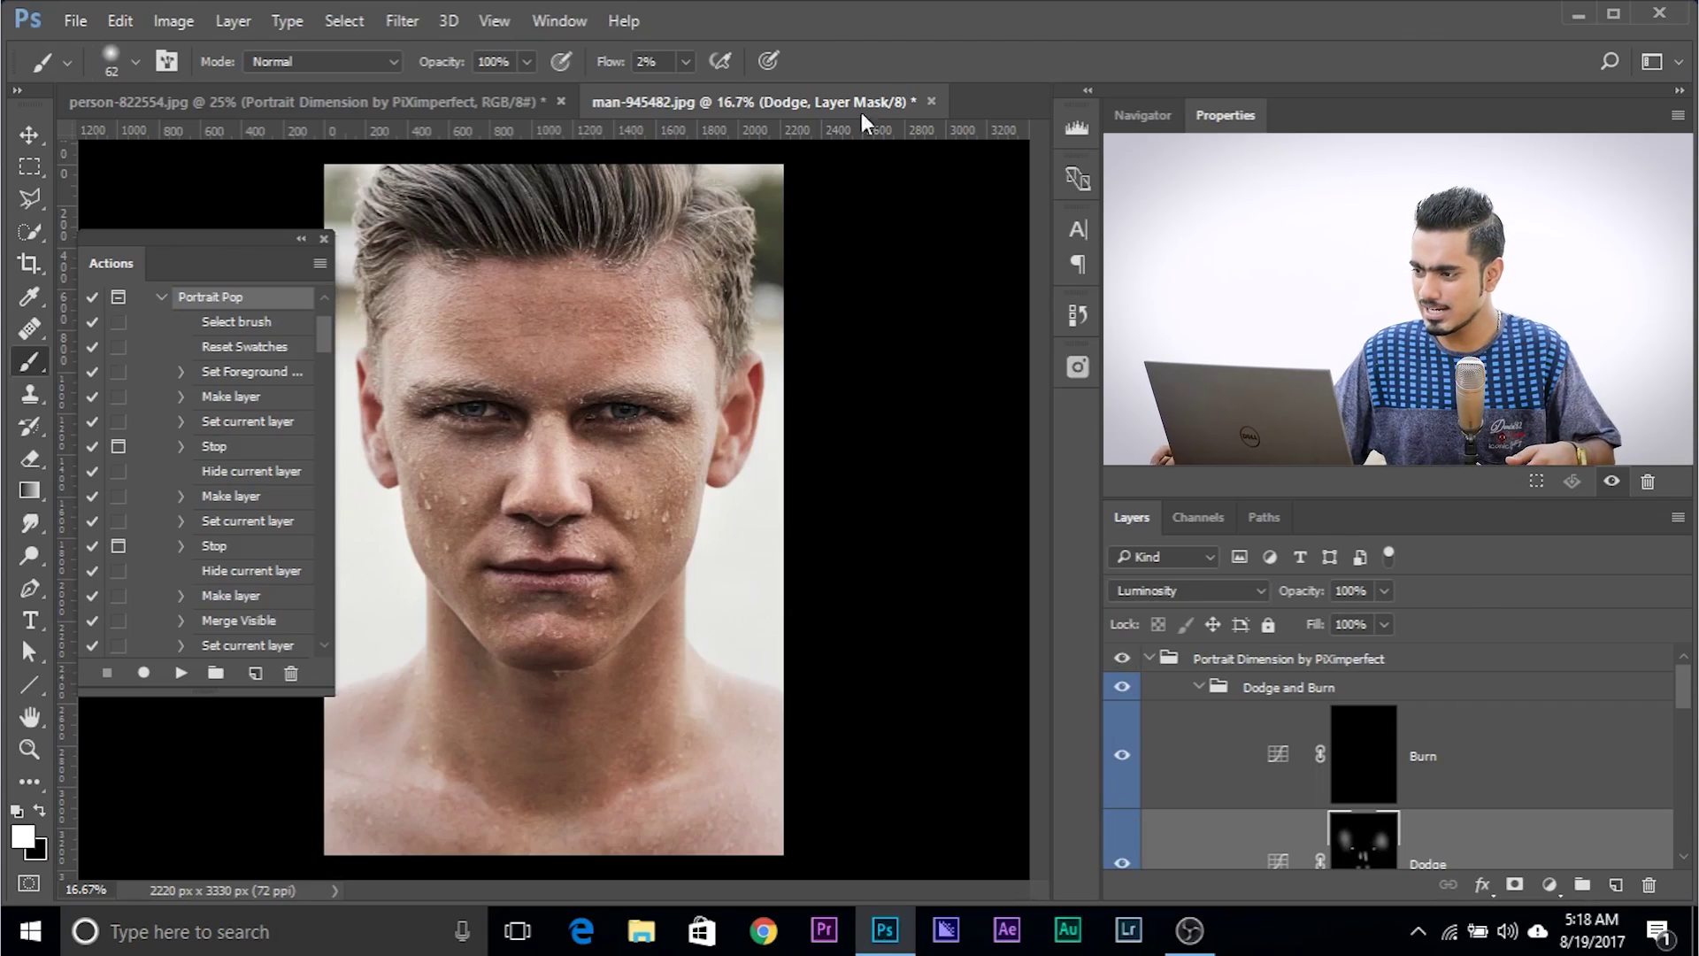
Close man-945482.jpg without saving and delete the Portrait Dimension by PiXimperfect group from person-822554.jpg.
{"action": "left_click", "coordinate": [931, 101]}
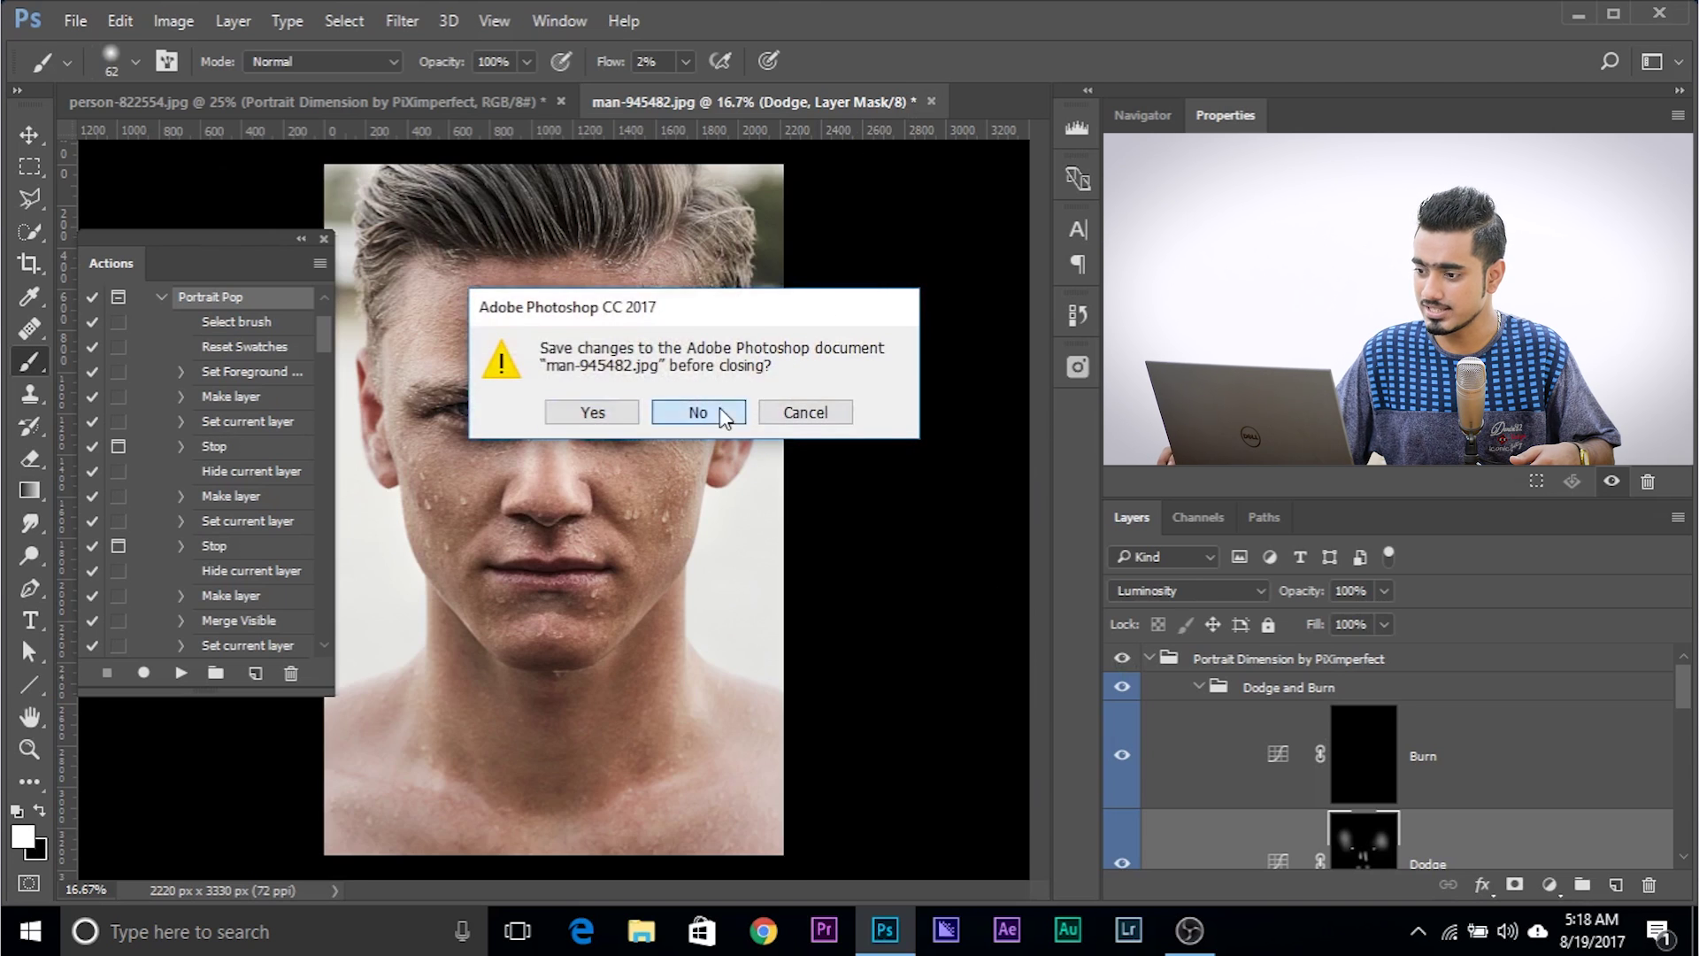
{"action": "left_click", "coordinate": [719, 409]}
{"action": "left_click_drag", "start_coordinate": [1323, 684], "coordinate": [1648, 885]}
{"action": "left_click", "coordinate": [324, 239]}
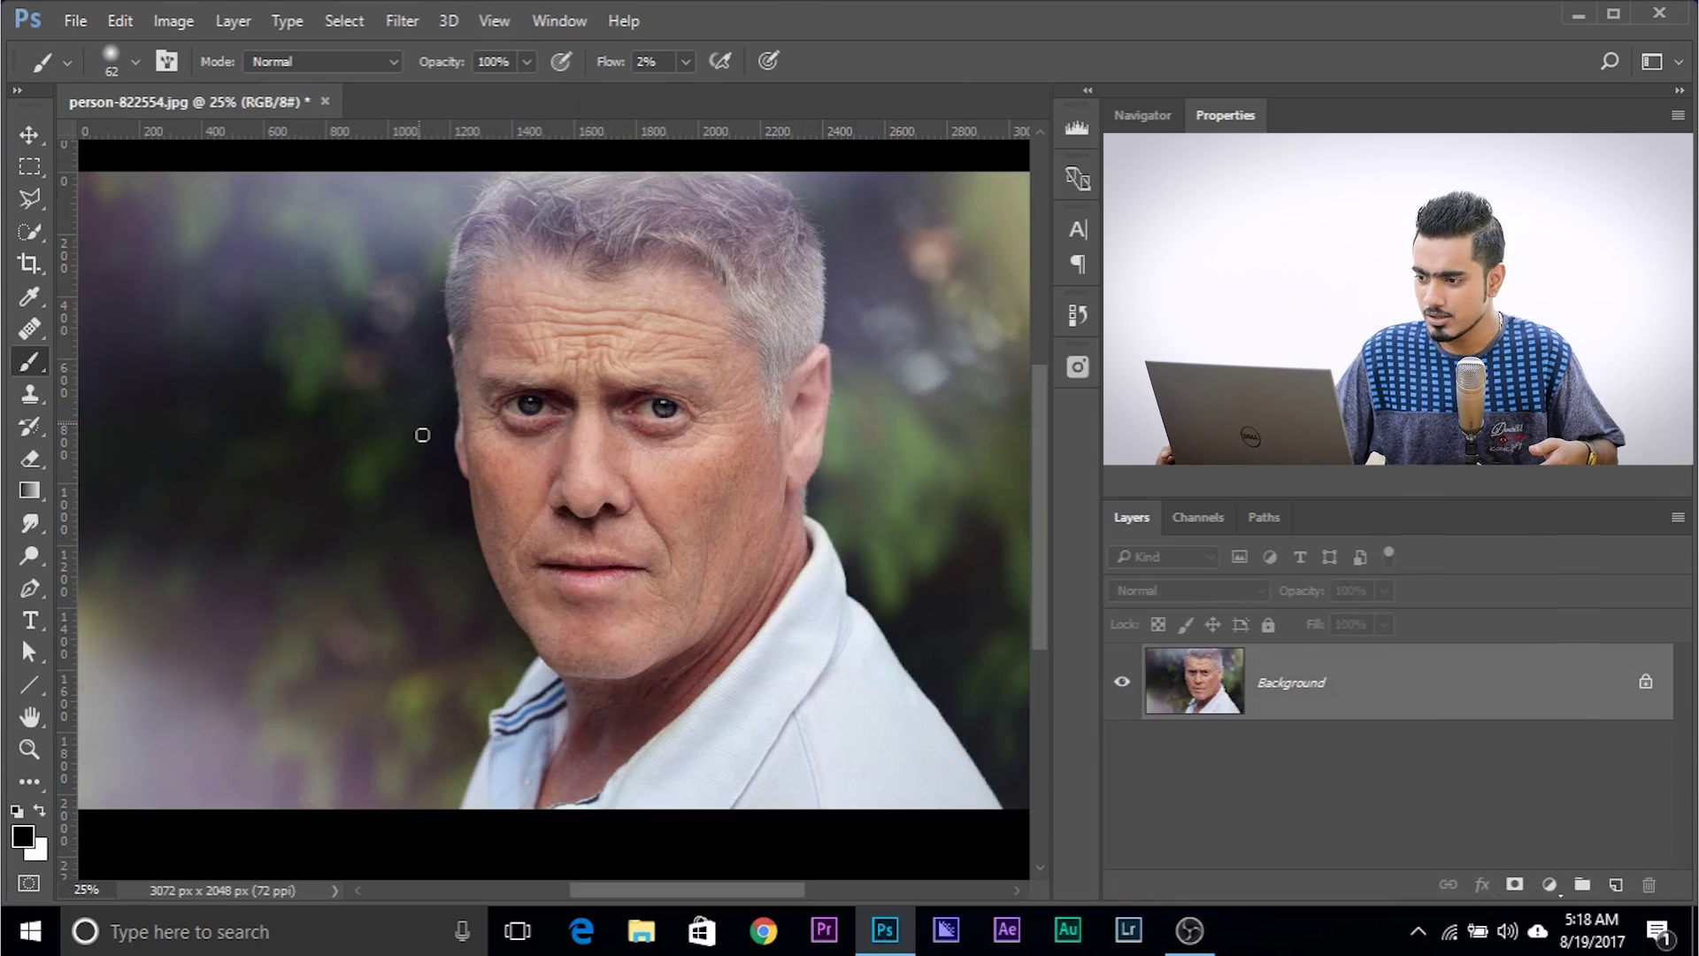
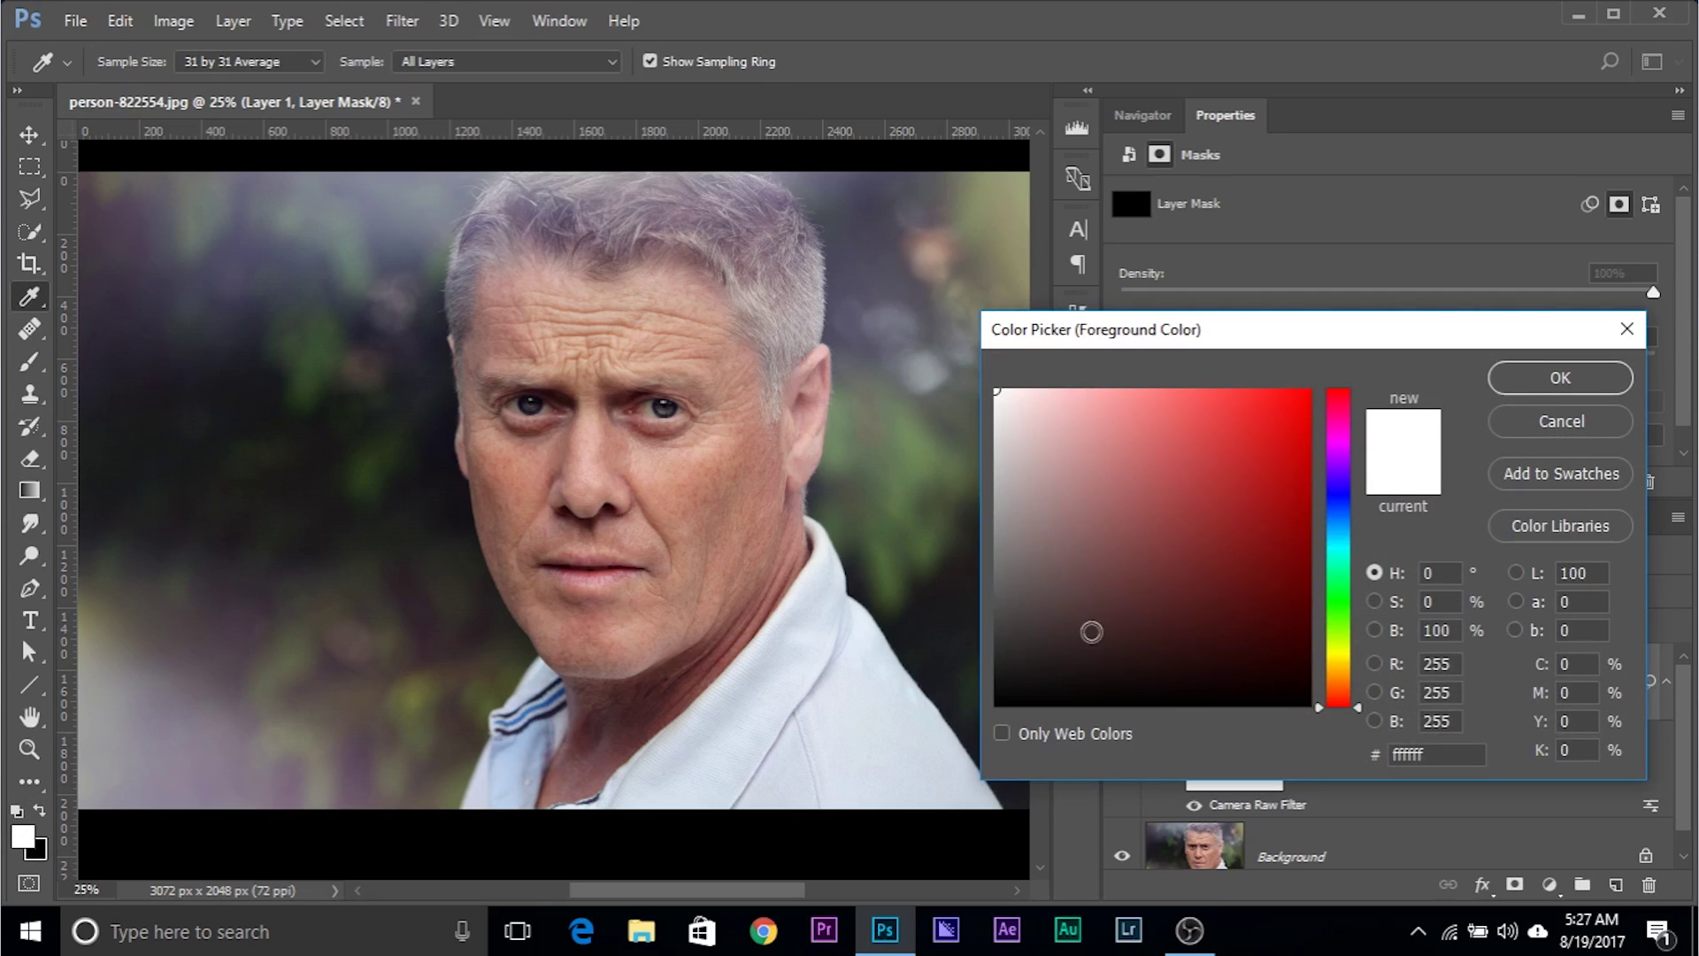
Reveal the filtered face on Layer 1's black mask with a soft white brush of about 606 px at 100% flow.
{"action": "left_click", "coordinate": [1234, 439]}
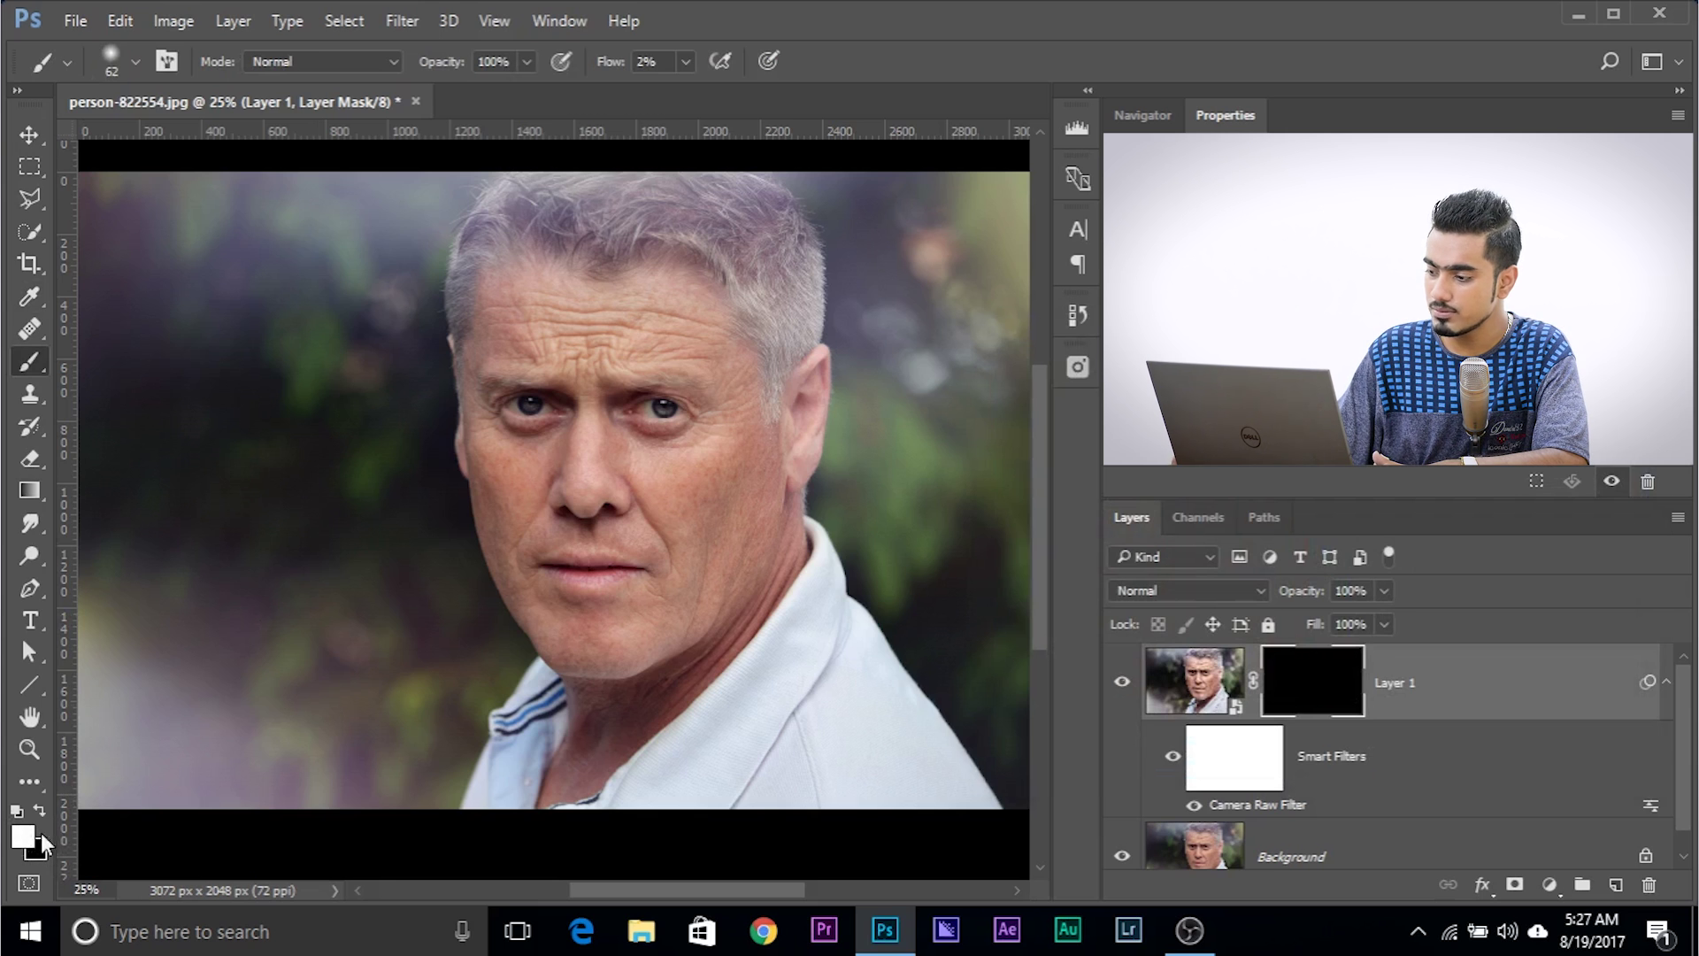
{"action": "left_click_drag", "start_coordinate": [650, 481], "coordinate": [681, 481]}
{"action": "left_click", "coordinate": [685, 61]}
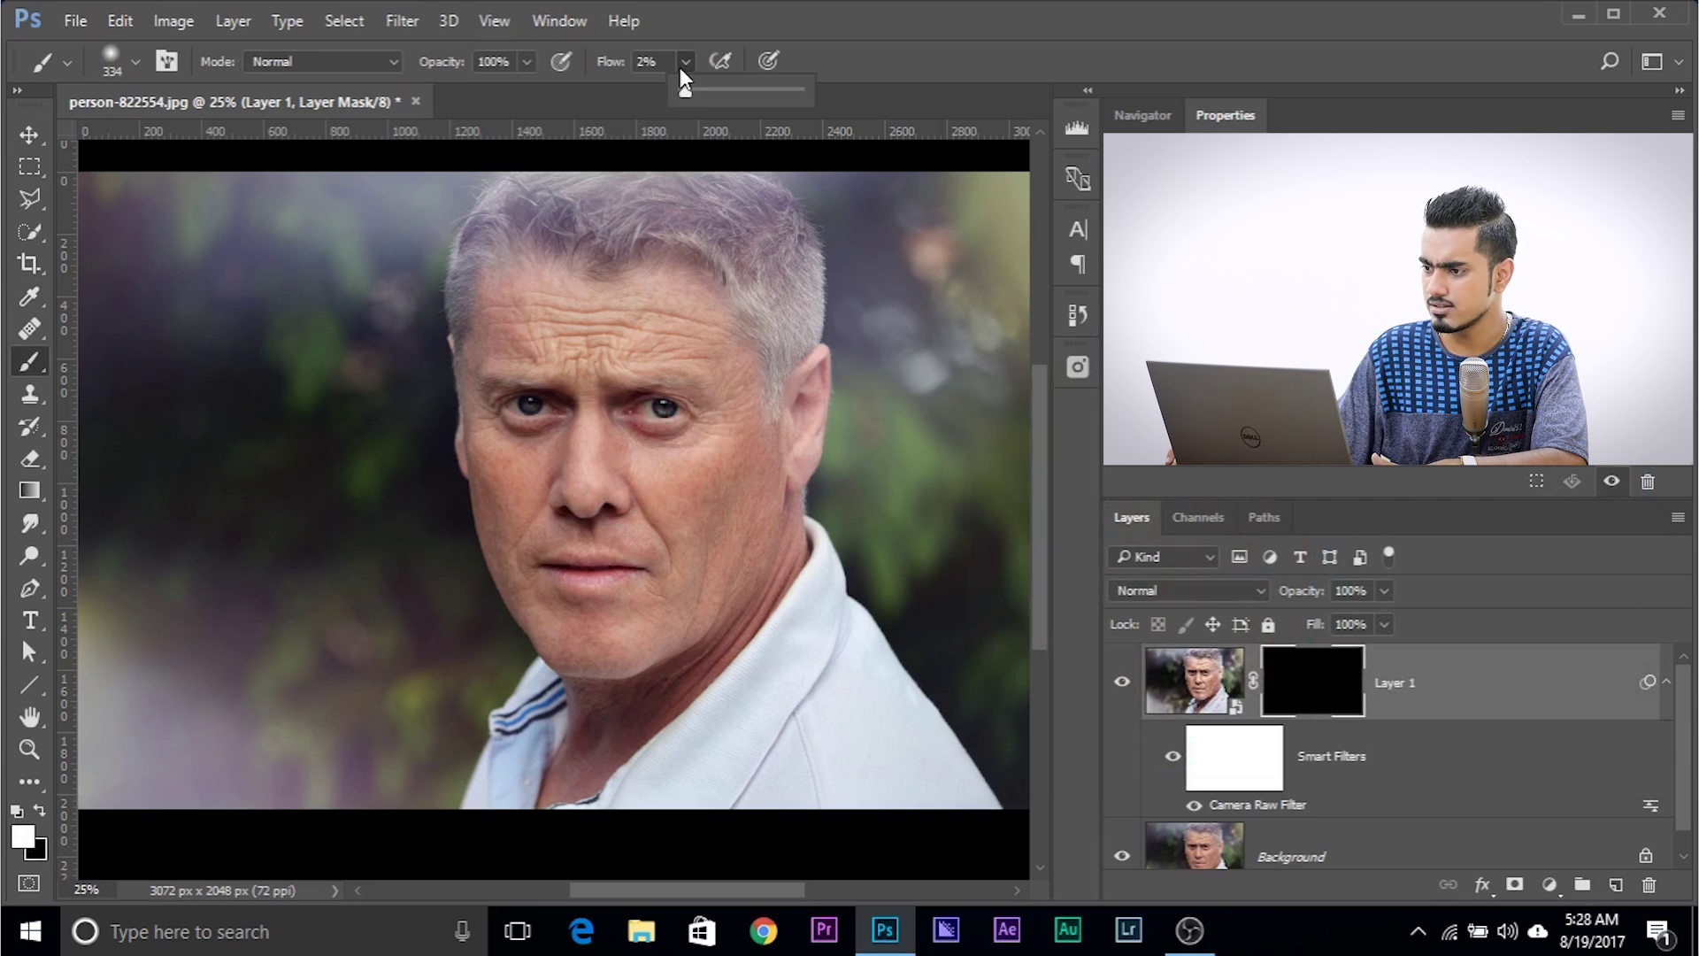
{"action": "left_click_drag", "start_coordinate": [688, 92], "coordinate": [810, 91]}
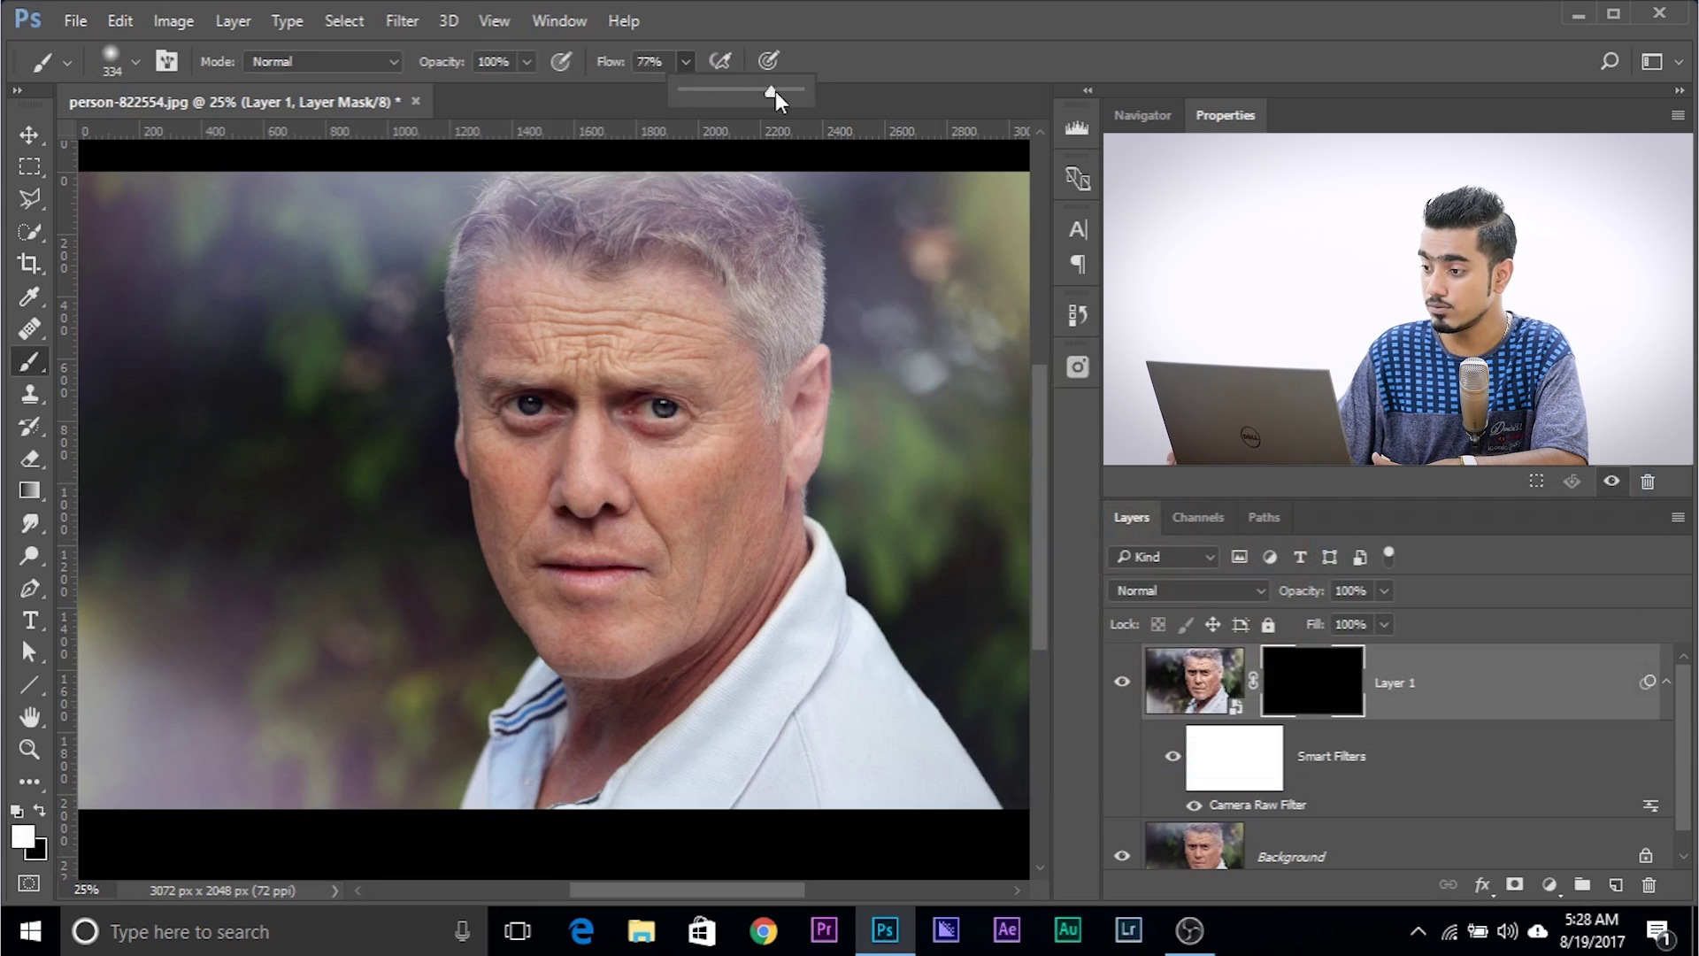
{"action": "mouse_move", "coordinate": [581, 353]}
{"action": "left_mouse_down"}
{"action": "mouse_move", "coordinate": [640, 342]}
{"action": "mouse_move", "coordinate": [610, 319]}
{"action": "left_mouse_up"}
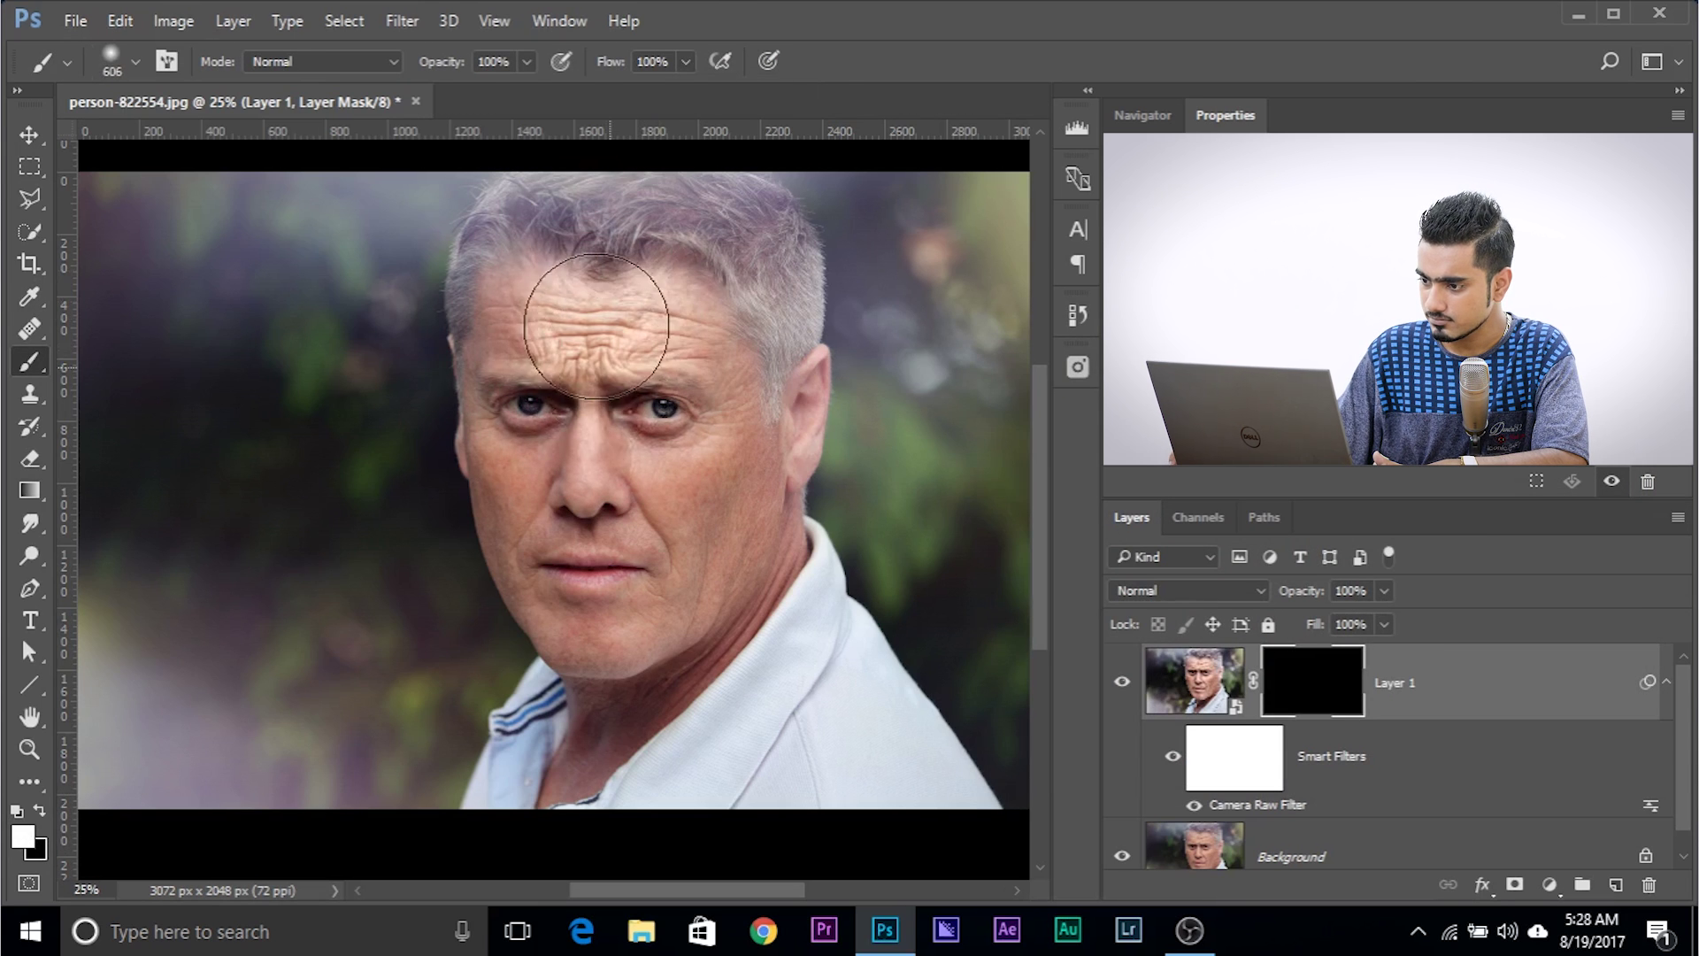
{"action": "mouse_move", "coordinate": [664, 435]}
{"action": "left_mouse_down"}
{"action": "mouse_move", "coordinate": [624, 327]}
{"action": "mouse_move", "coordinate": [619, 566]}
{"action": "left_mouse_up"}
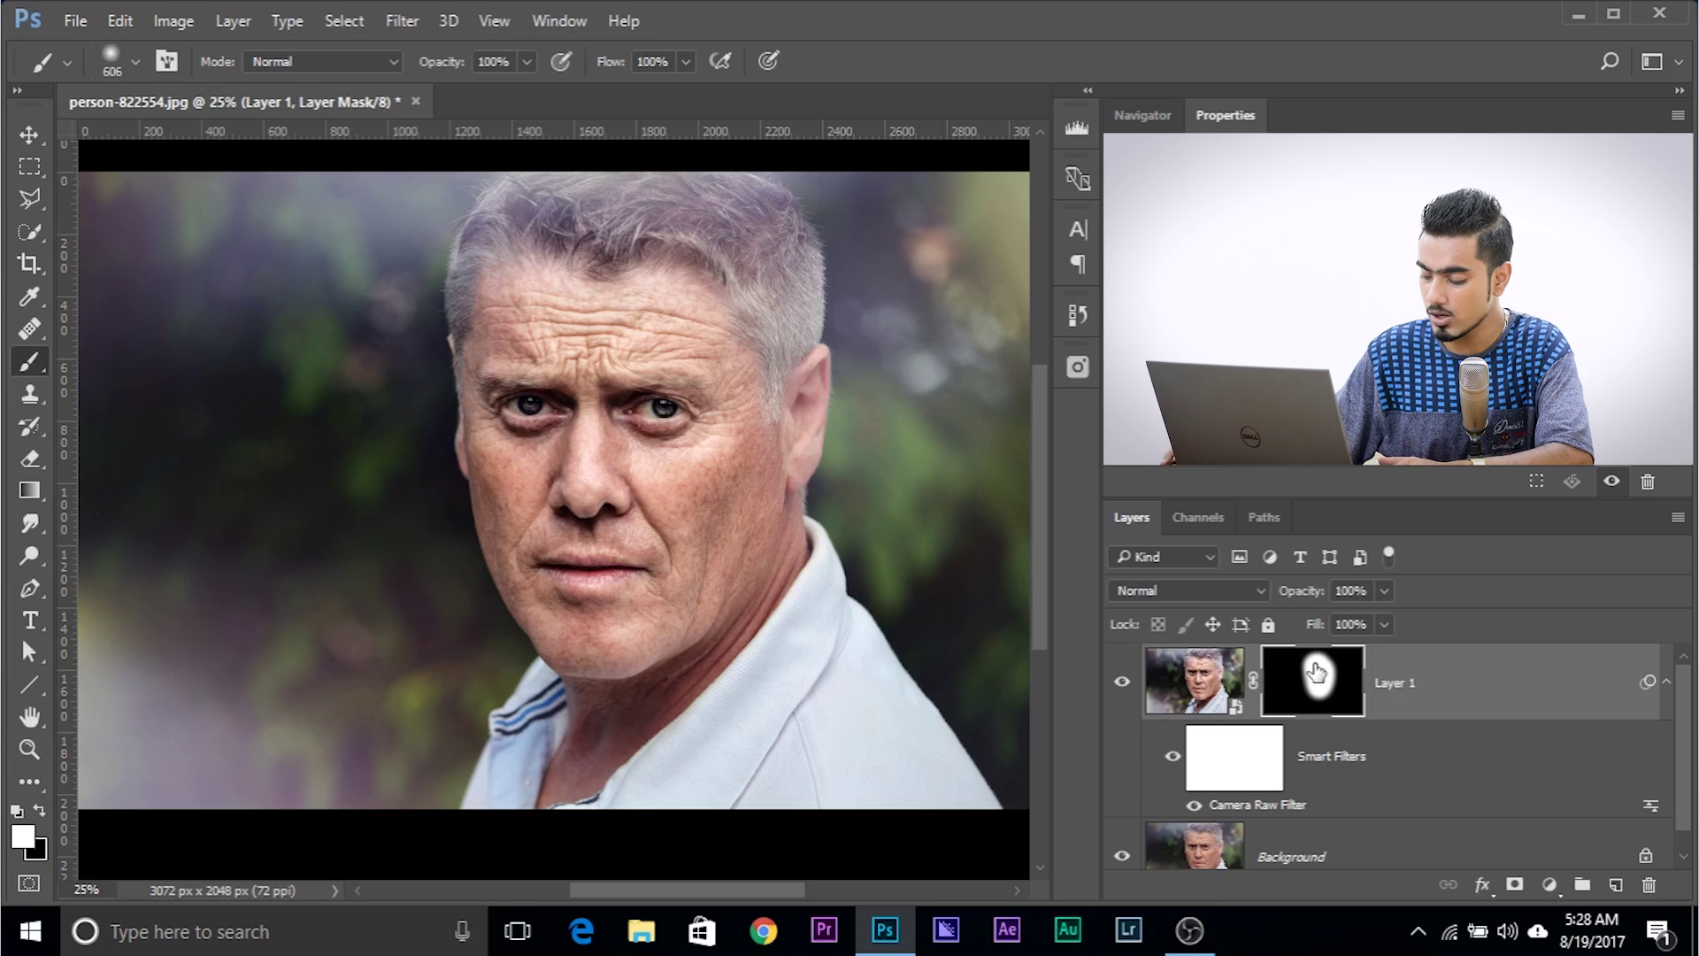
Check Layer 1's mask on its own and extend its white area over the sides of the face with a brush of about 638 px.
{"action": "left_click", "coordinate": [1317, 682], "text": "alt"}
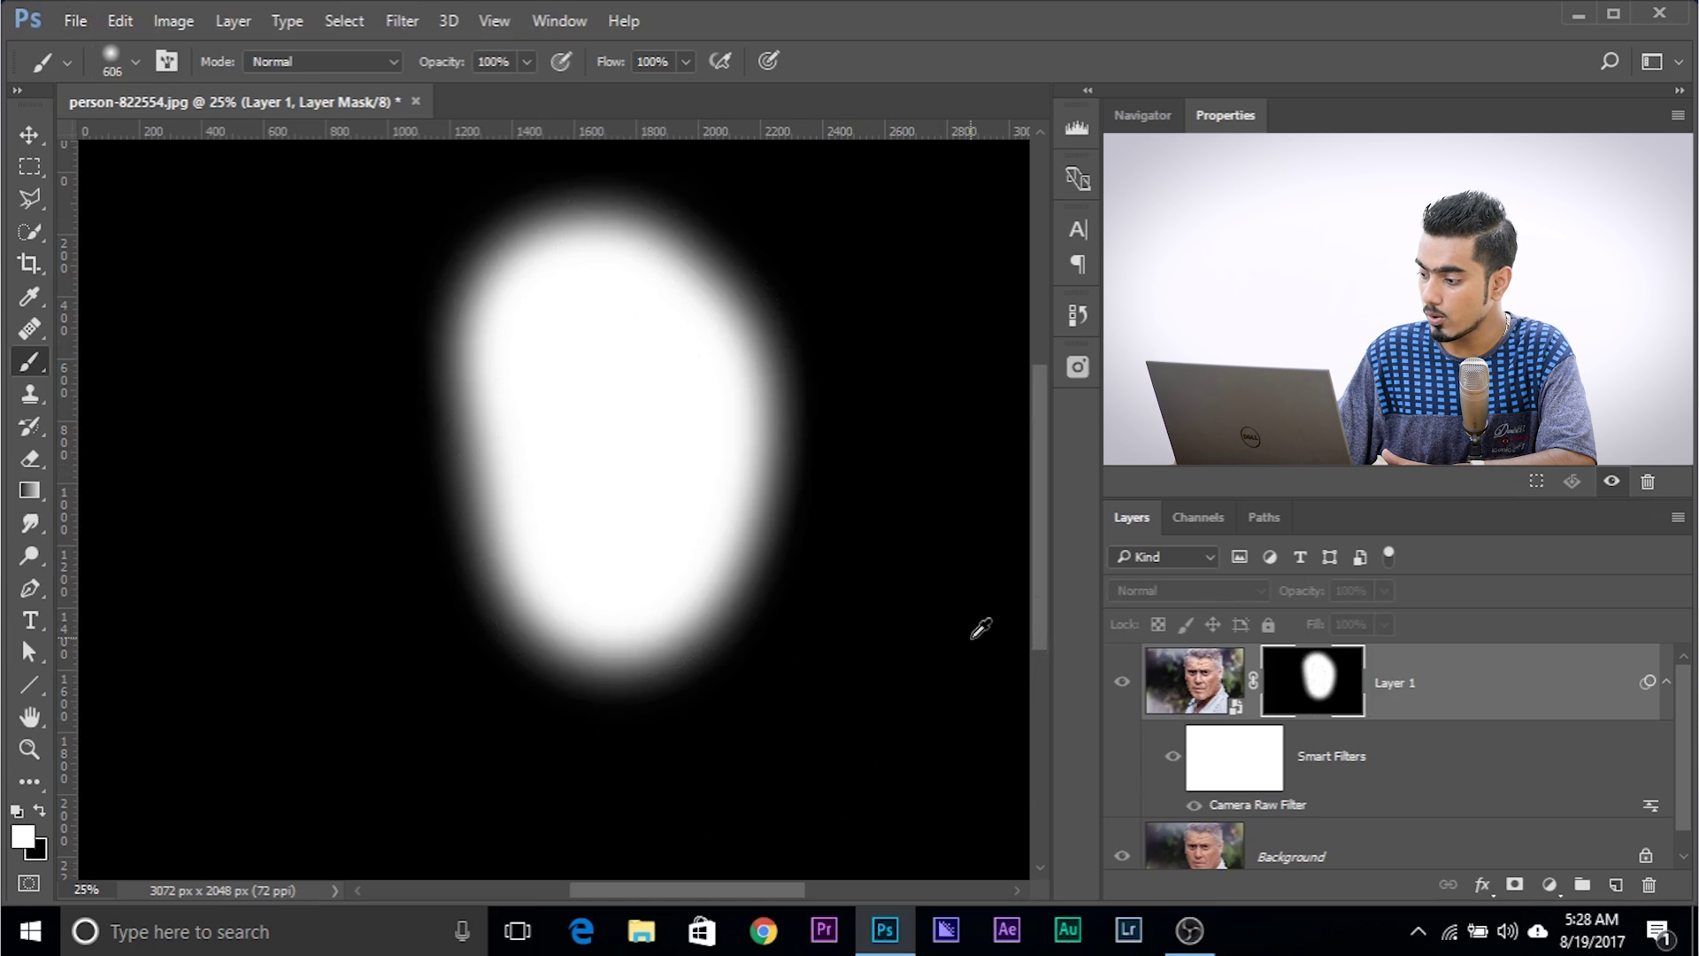
{"action": "left_click", "coordinate": [1306, 686], "text": "alt"}
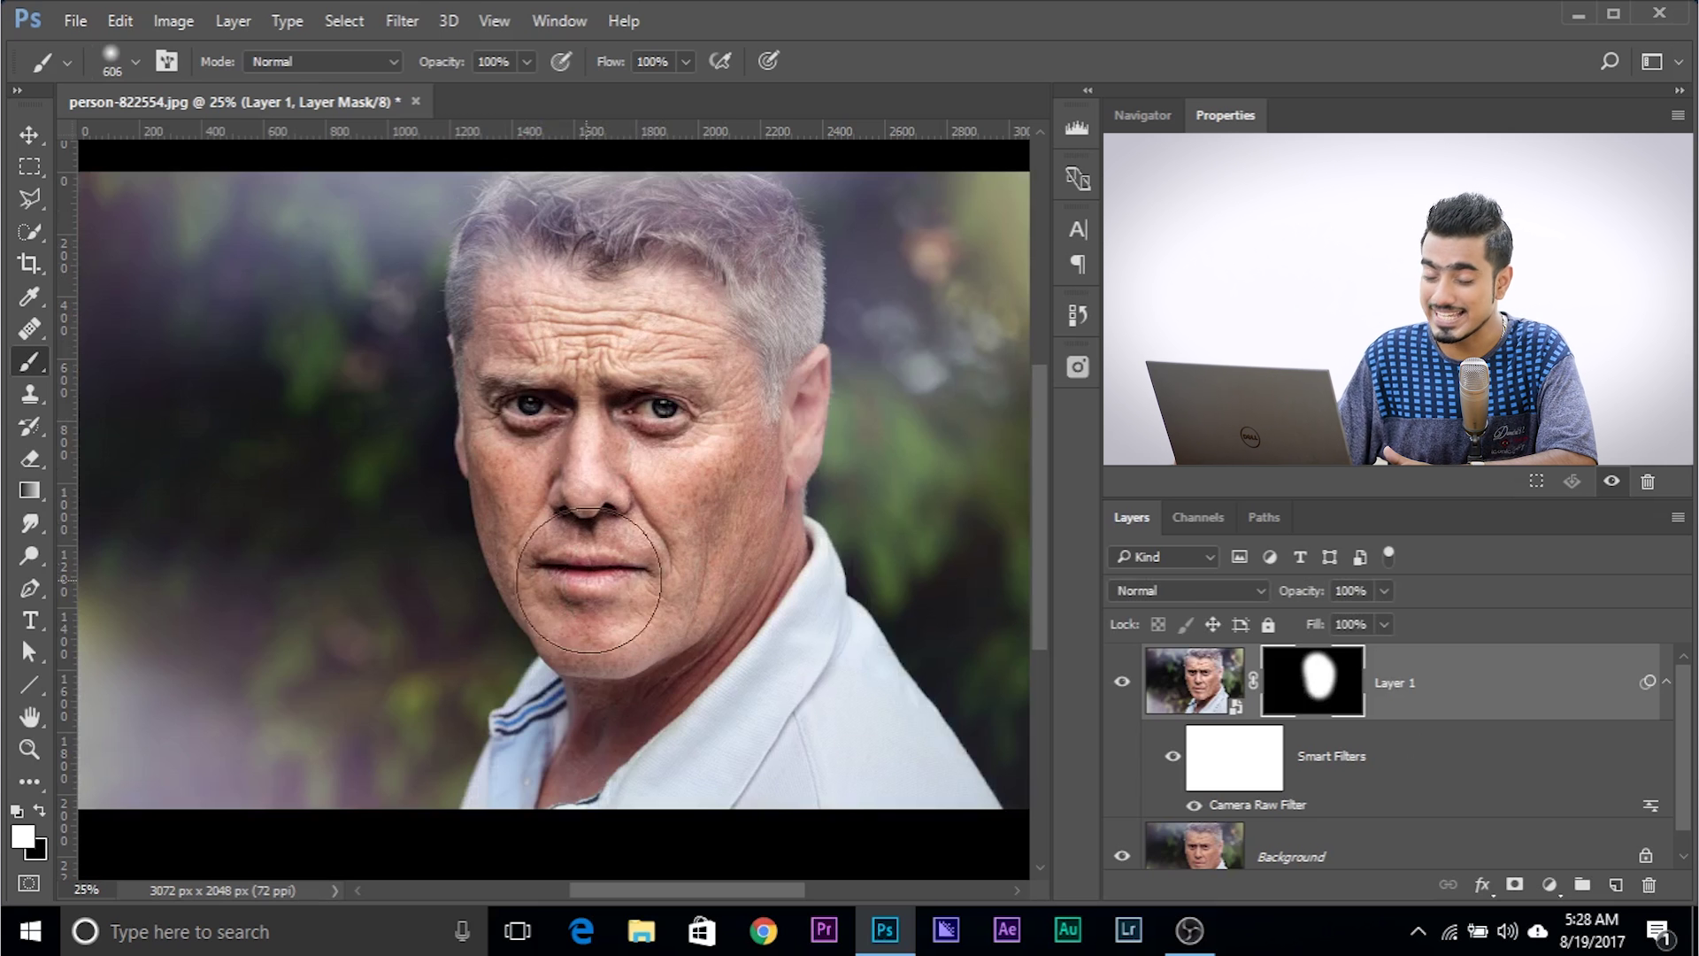
{"action": "left_click_drag", "start_coordinate": [494, 407], "coordinate": [518, 416]}
{"action": "mouse_move", "coordinate": [675, 377]}
{"action": "left_mouse_down"}
{"action": "mouse_move", "coordinate": [711, 458]}
{"action": "mouse_move", "coordinate": [681, 442]}
{"action": "left_mouse_up"}
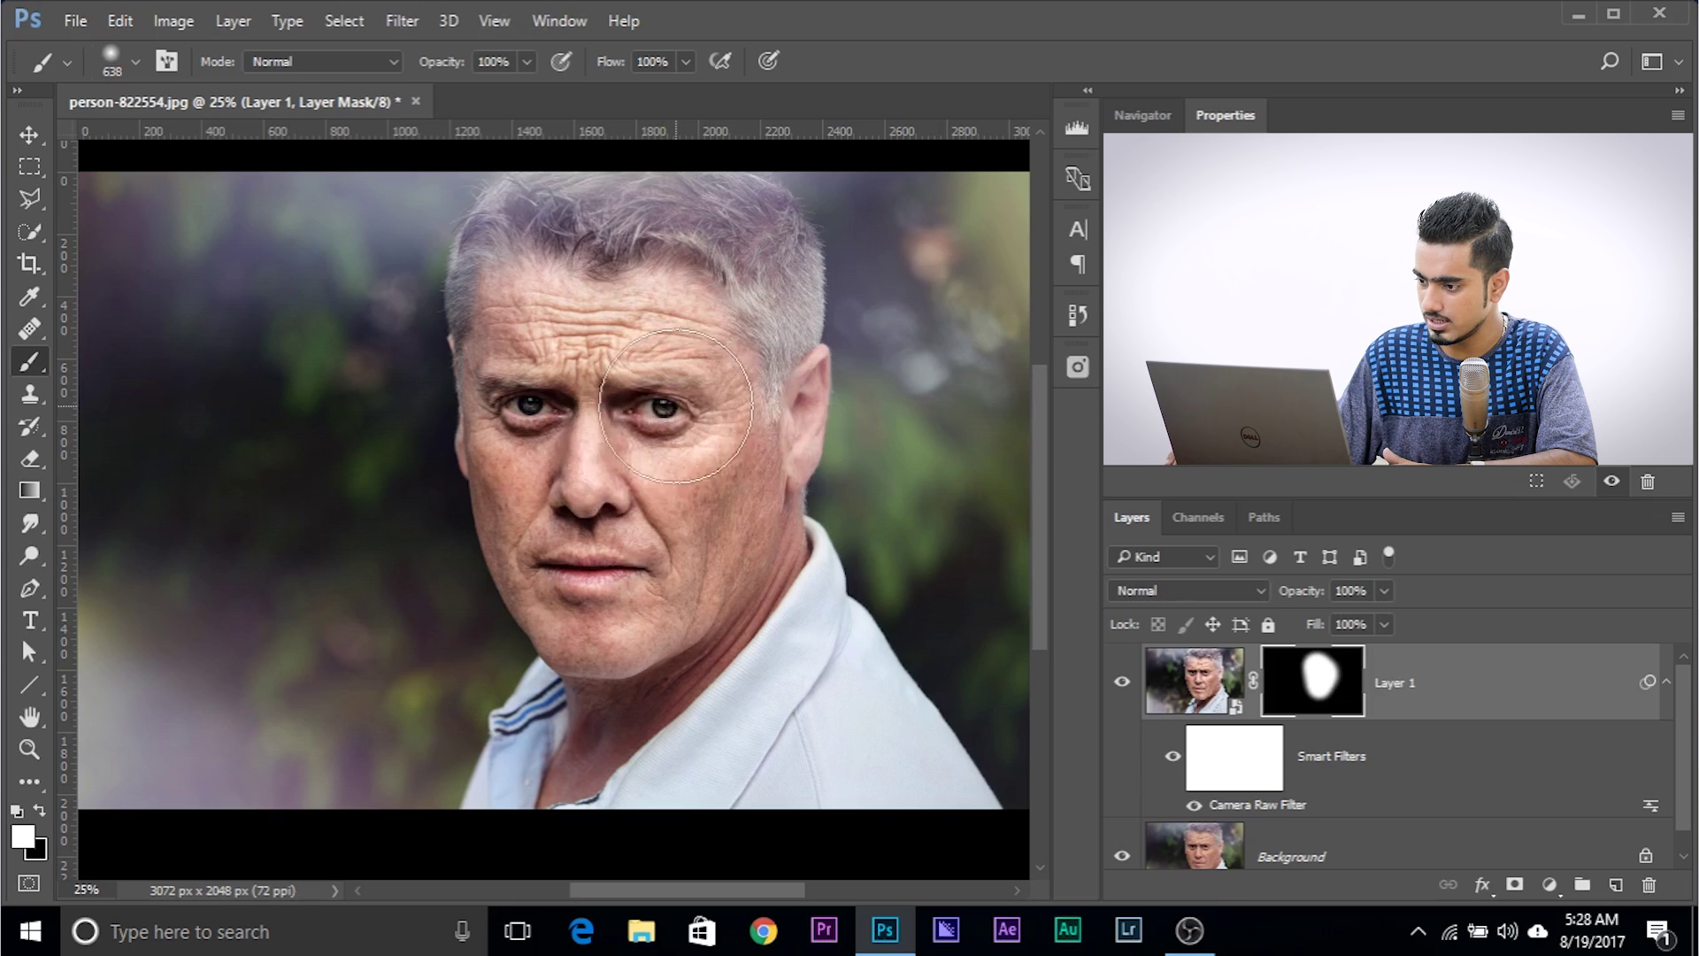
{"action": "left_click_drag", "start_coordinate": [653, 522], "coordinate": [620, 519]}
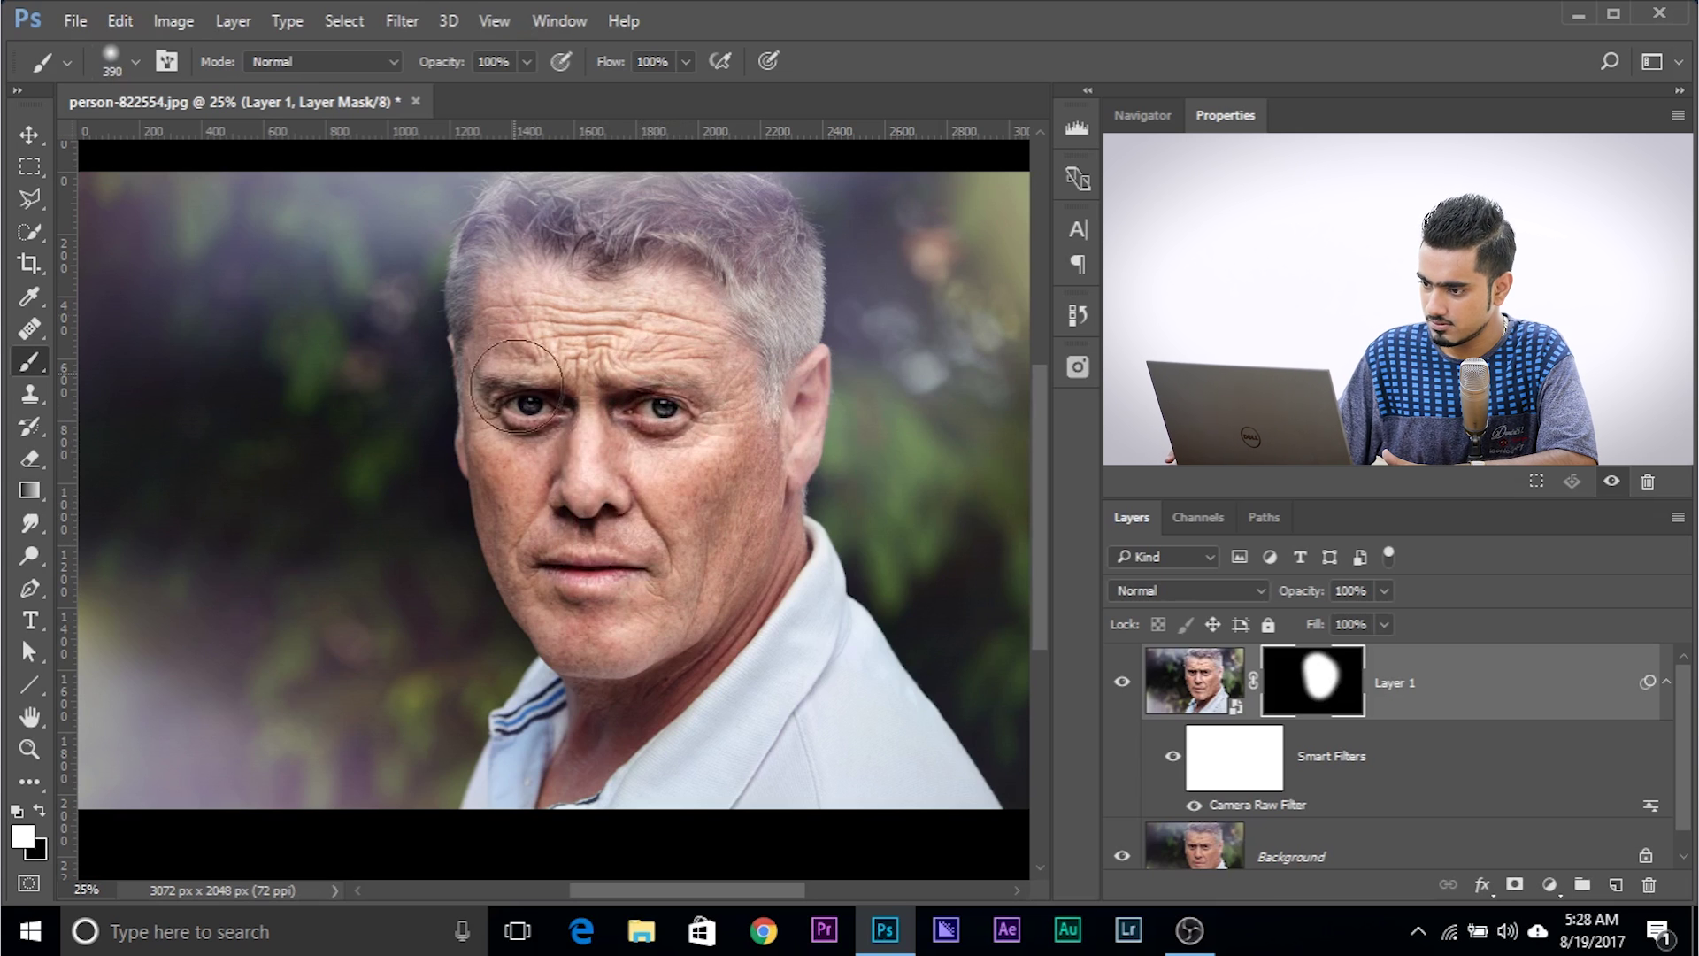
Reduce the opacity of Layer 1 to 58%.
{"action": "left_click", "coordinate": [1384, 590]}
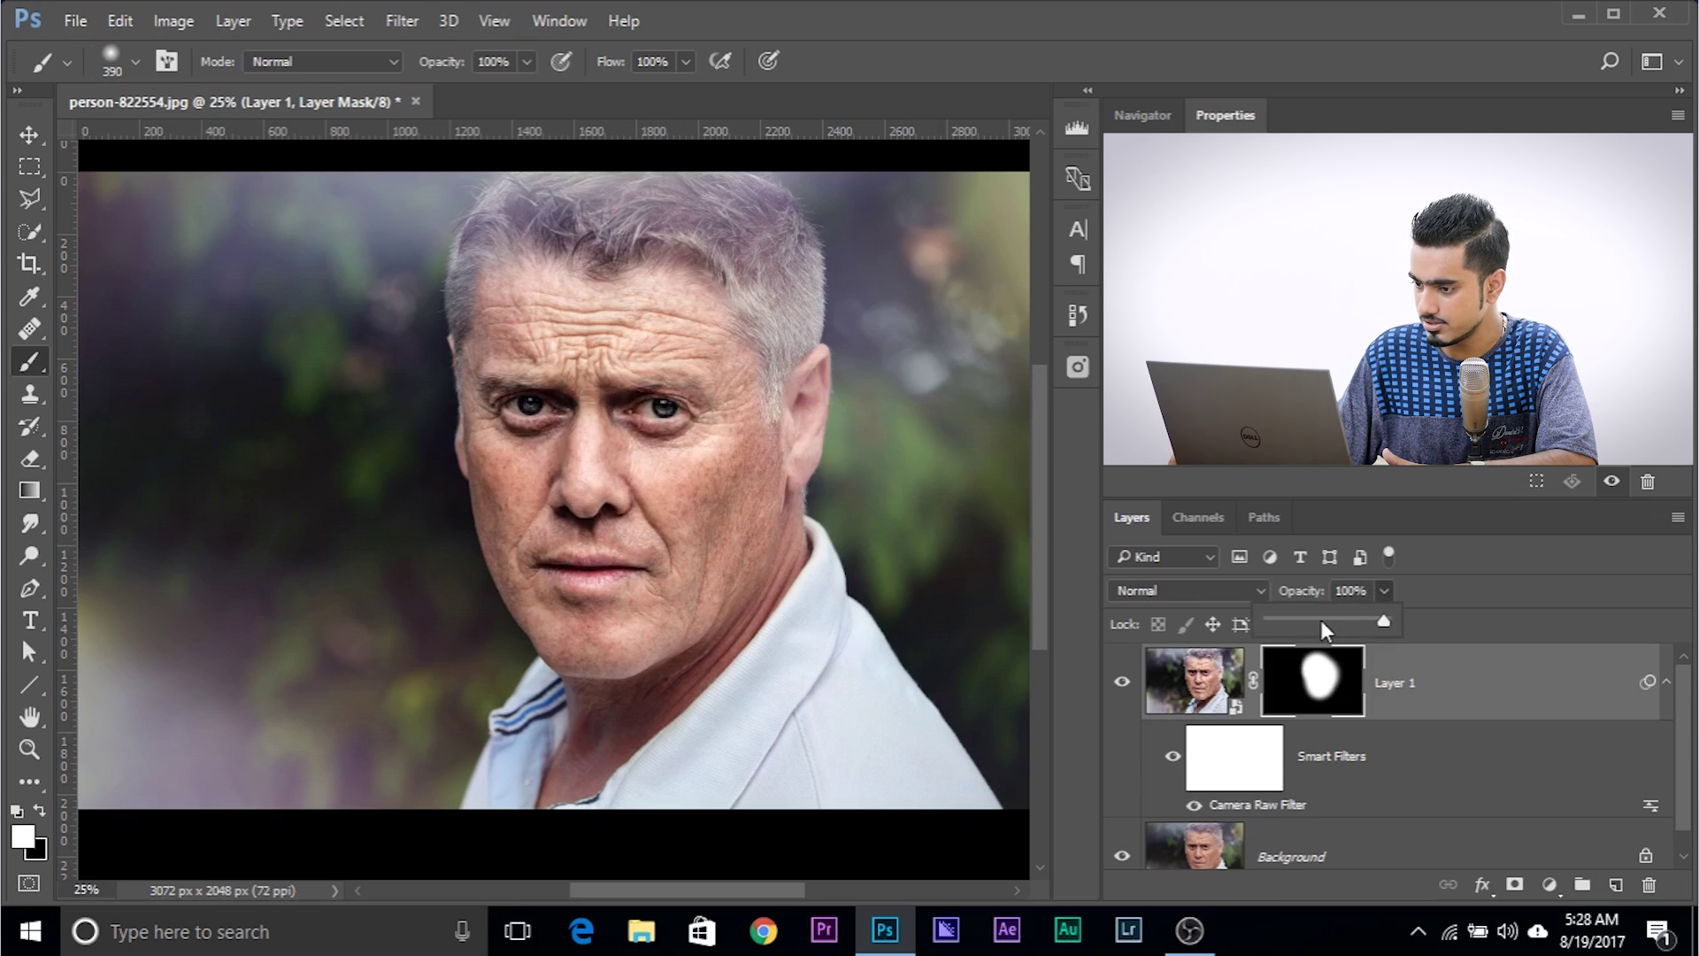
{"action": "left_click_drag", "start_coordinate": [1321, 619], "coordinate": [1315, 624]}
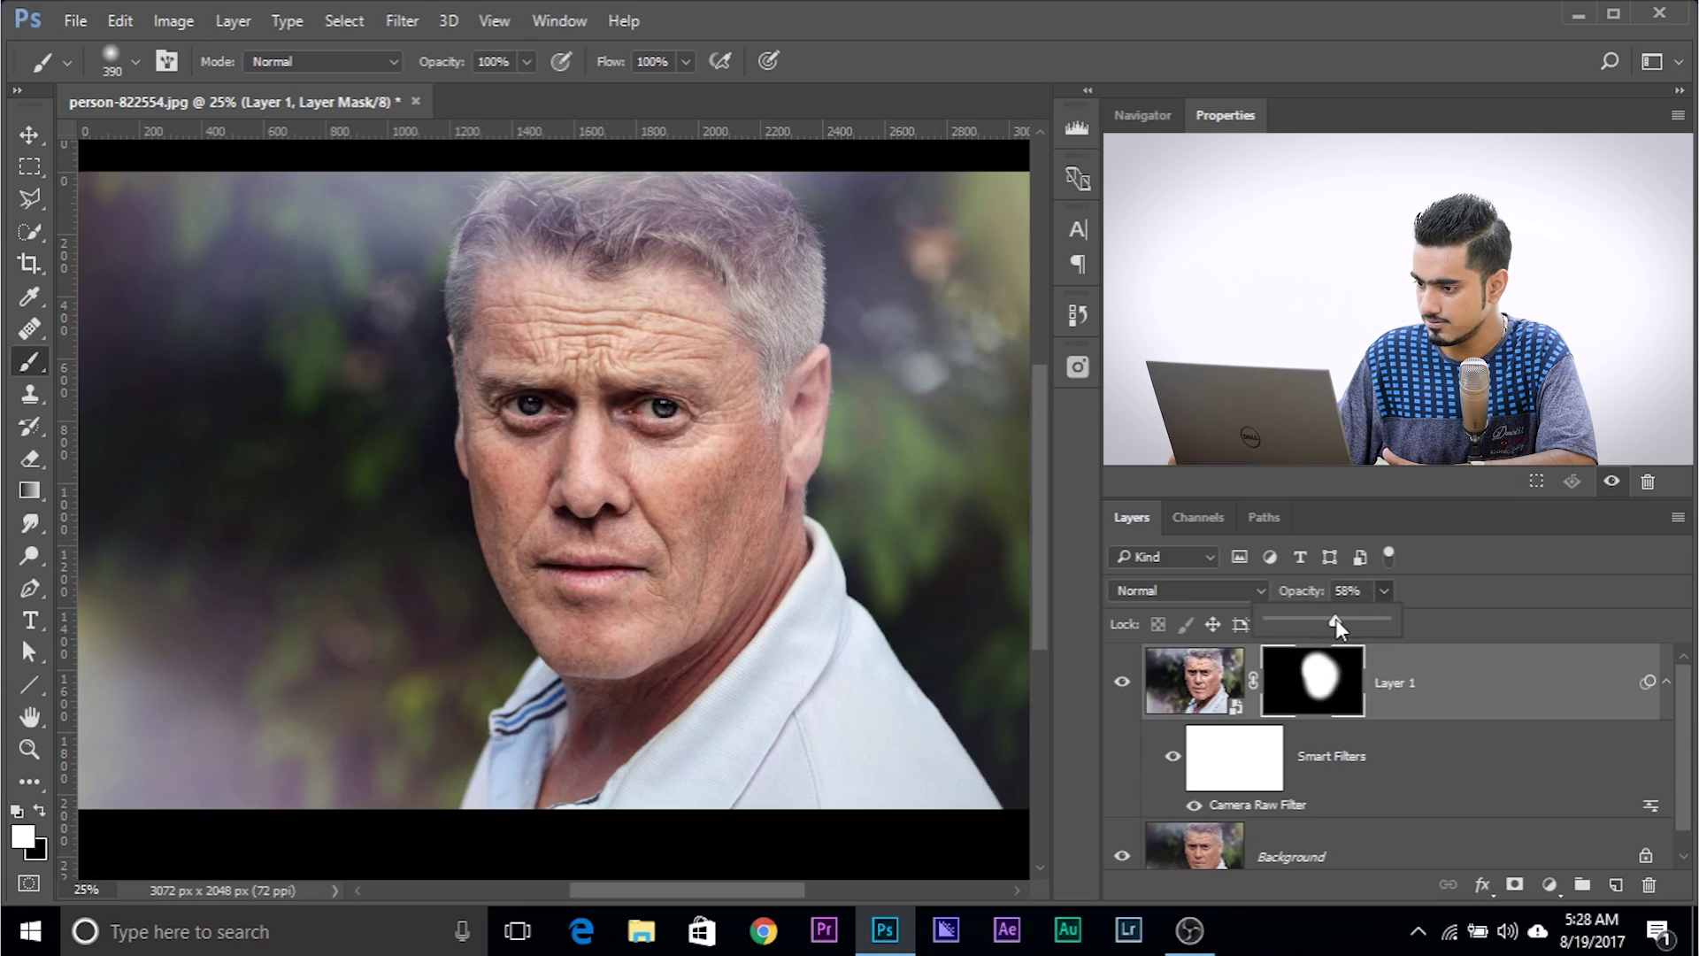
{"action": "left_click", "coordinate": [1442, 700]}
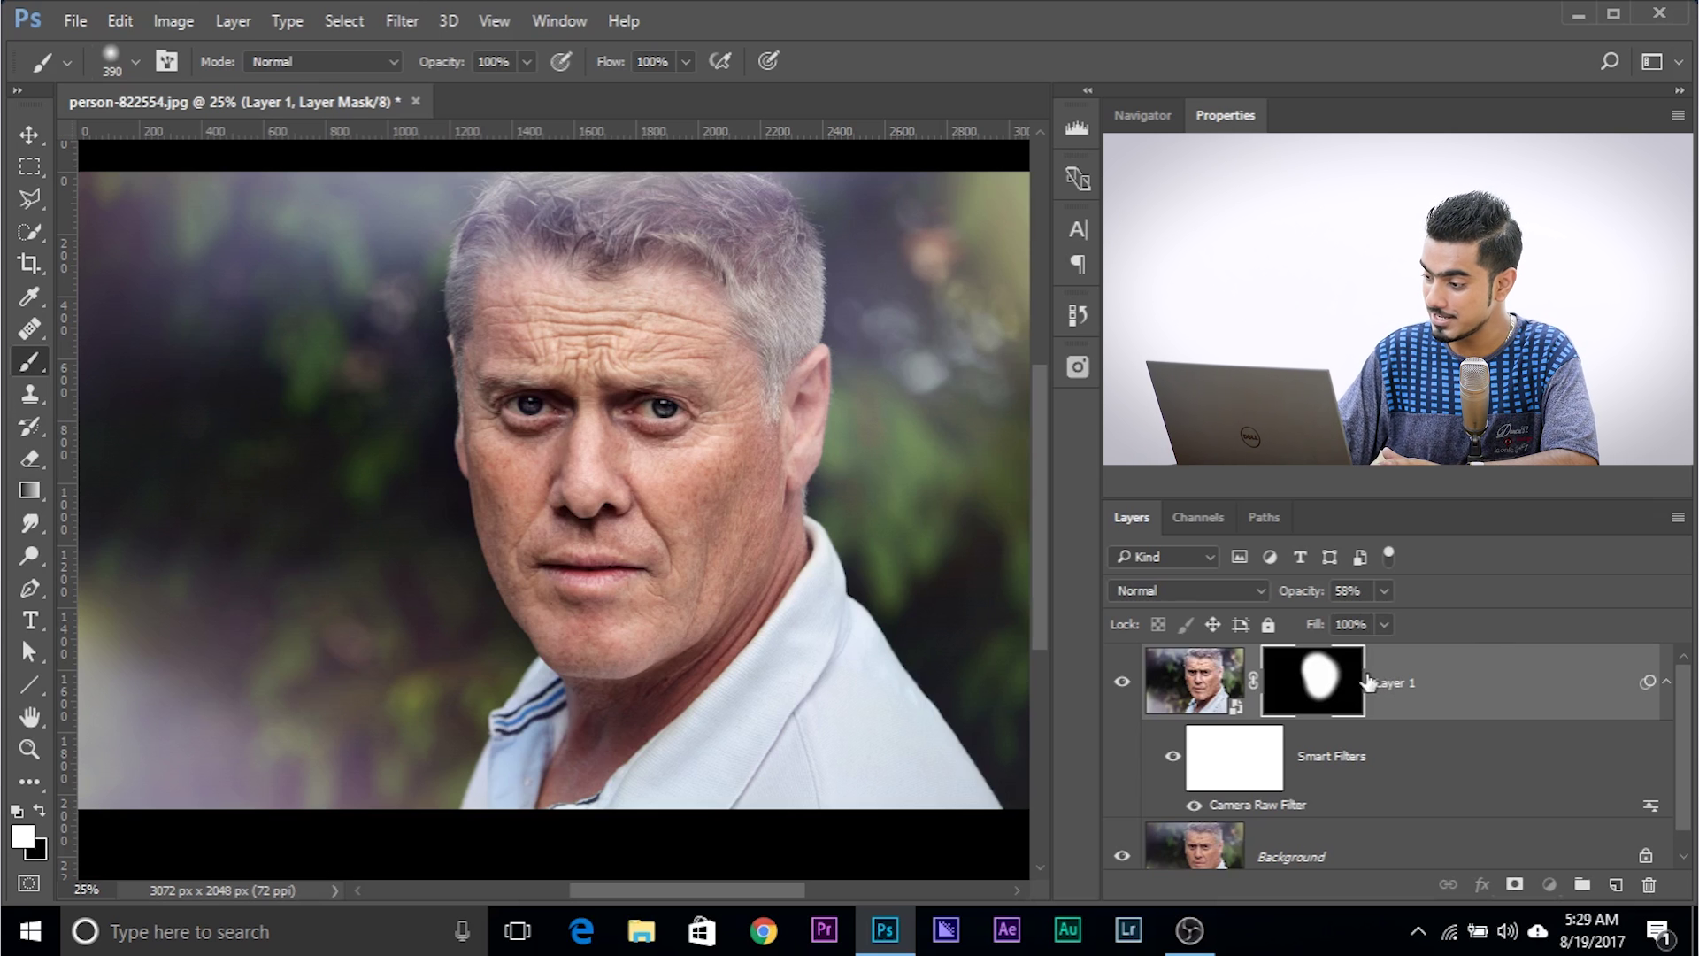
Duplicate Layer 1 and rename the original layer Face Details.
{"action": "key", "text": "ctrl+j"}
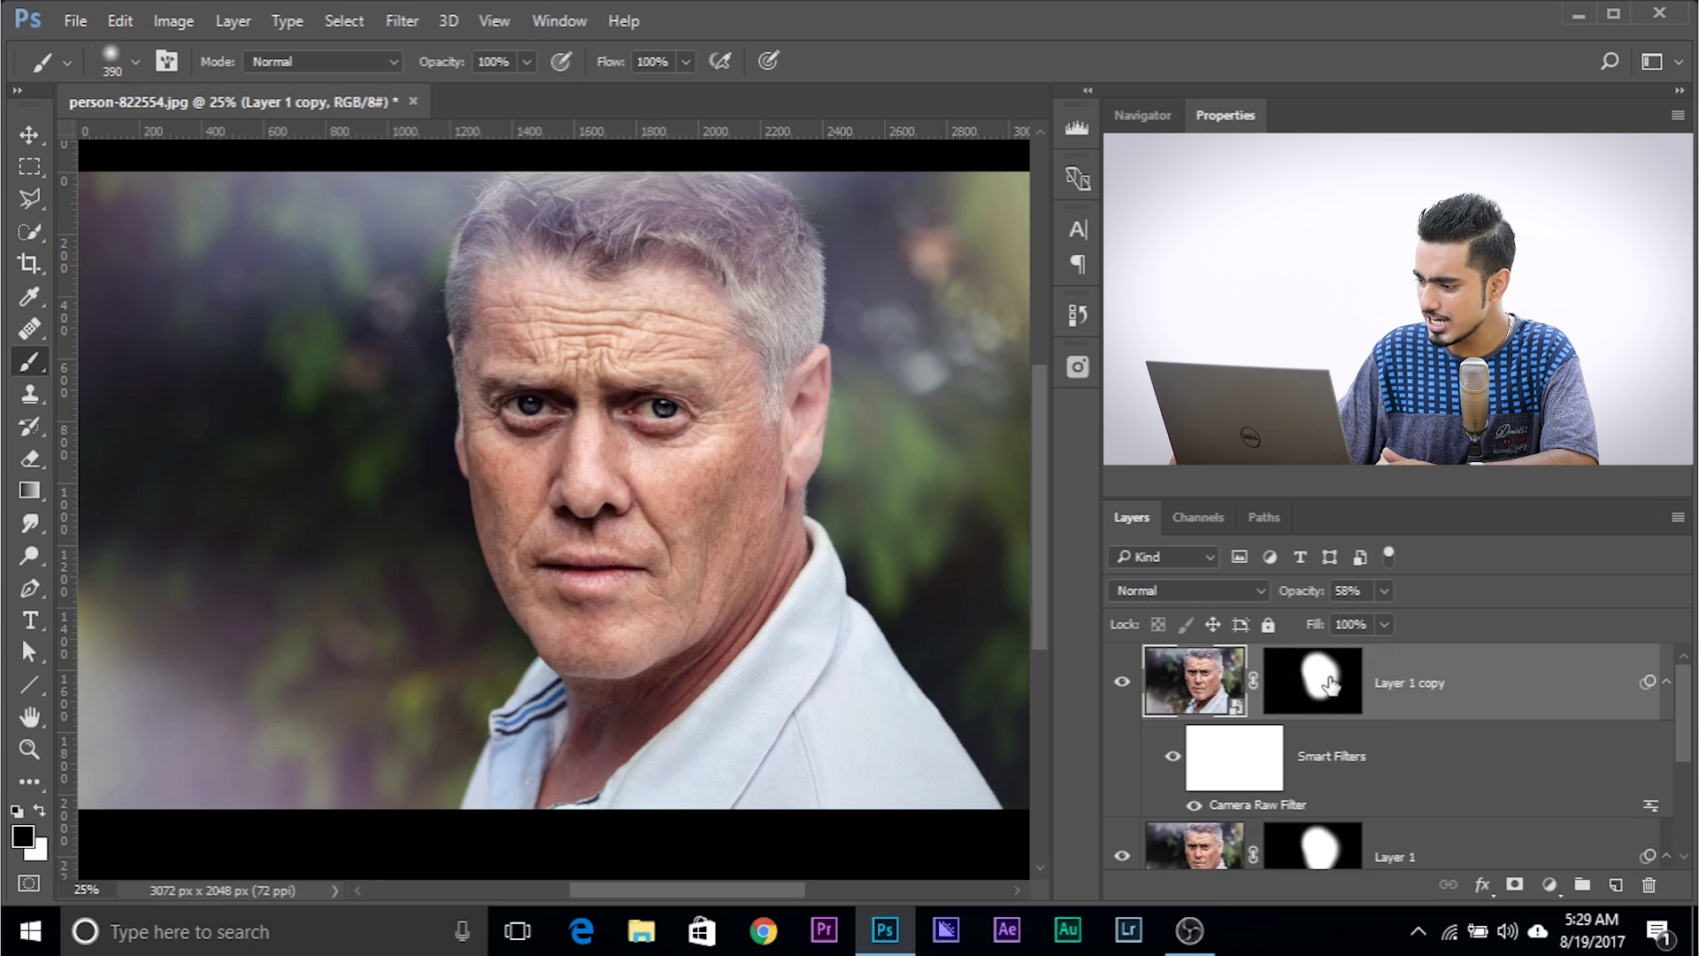
{"action": "left_click", "coordinate": [1330, 684]}
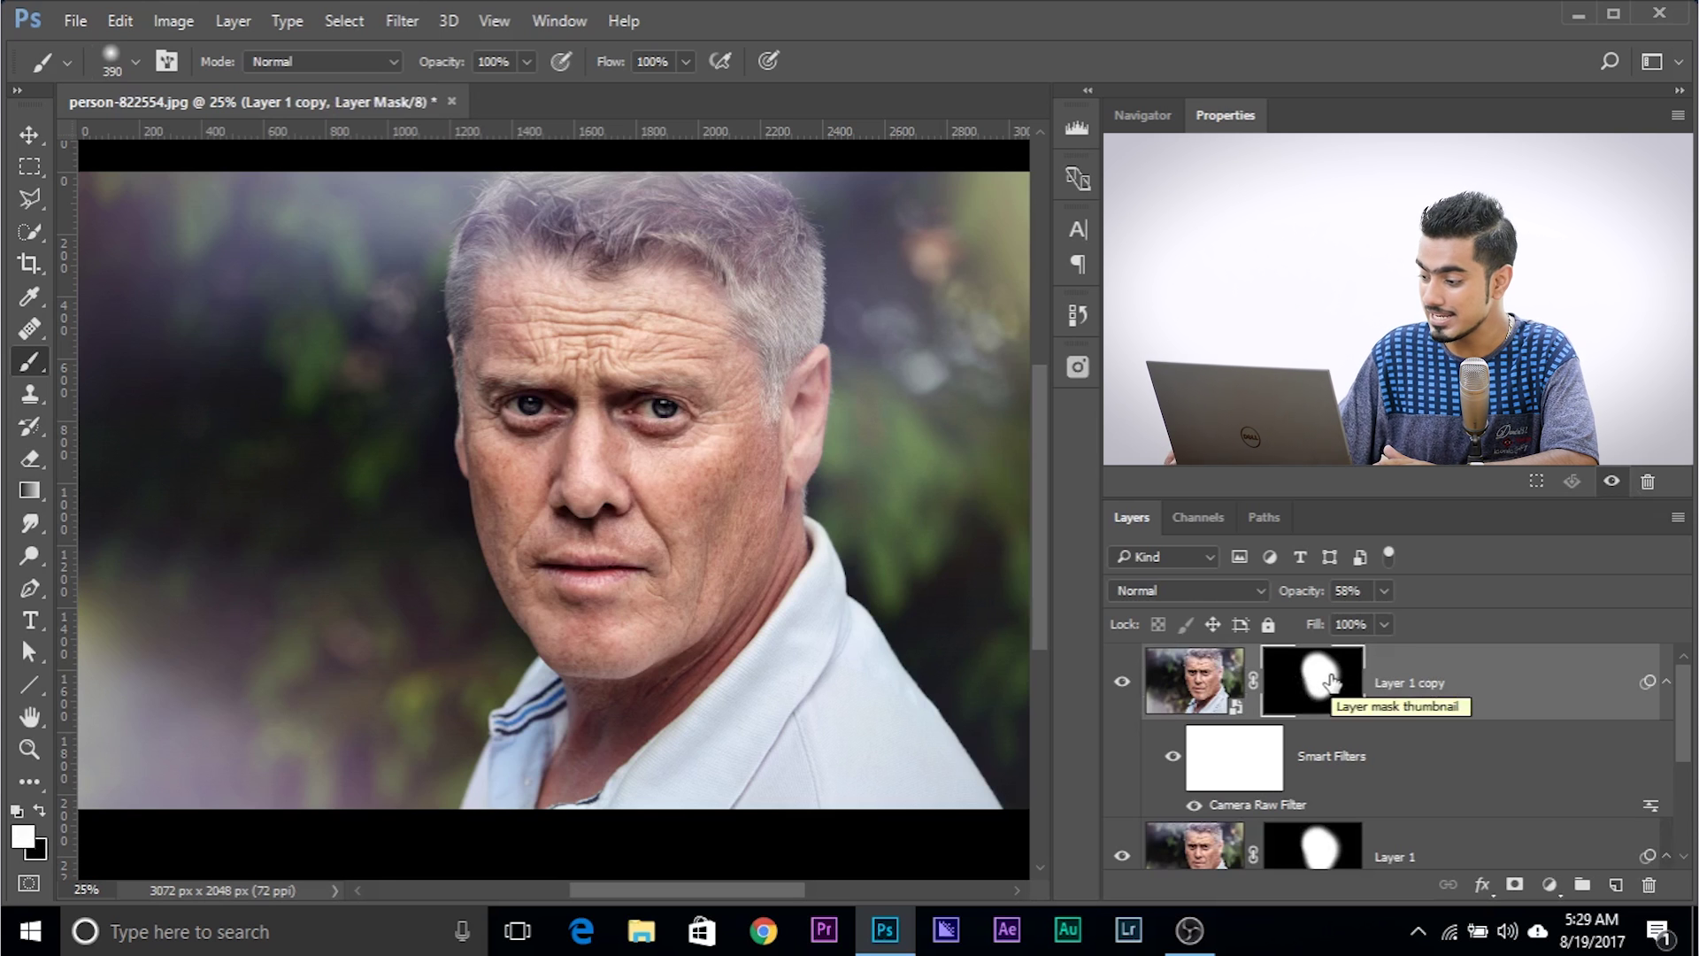
{"action": "scroll", "coordinate": [1404, 705], "scroll_direction": "down", "scroll_amount": 2}
{"action": "double_click", "coordinate": [1395, 685]}
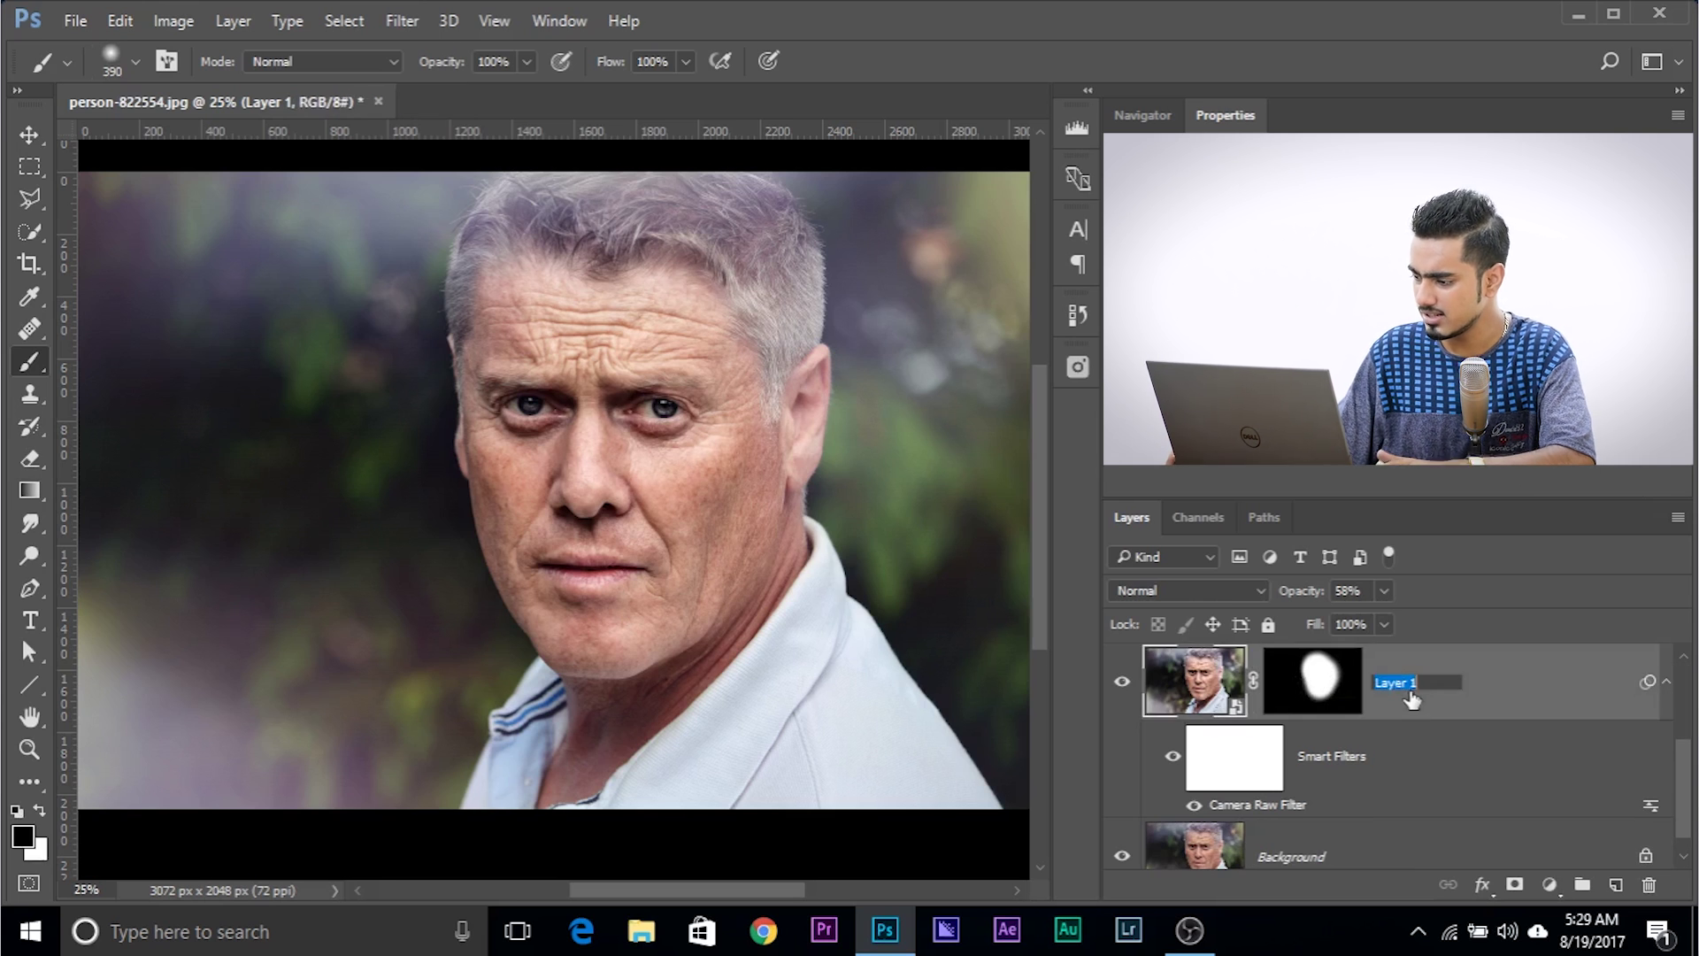
{"action": "type", "text": "Face Details"}
{"action": "key", "text": "Return"}
Rename the duplicated Layer 1 copy as Features Details.
{"action": "scroll", "coordinate": [1416, 703], "scroll_direction": "up", "scroll_amount": 2}
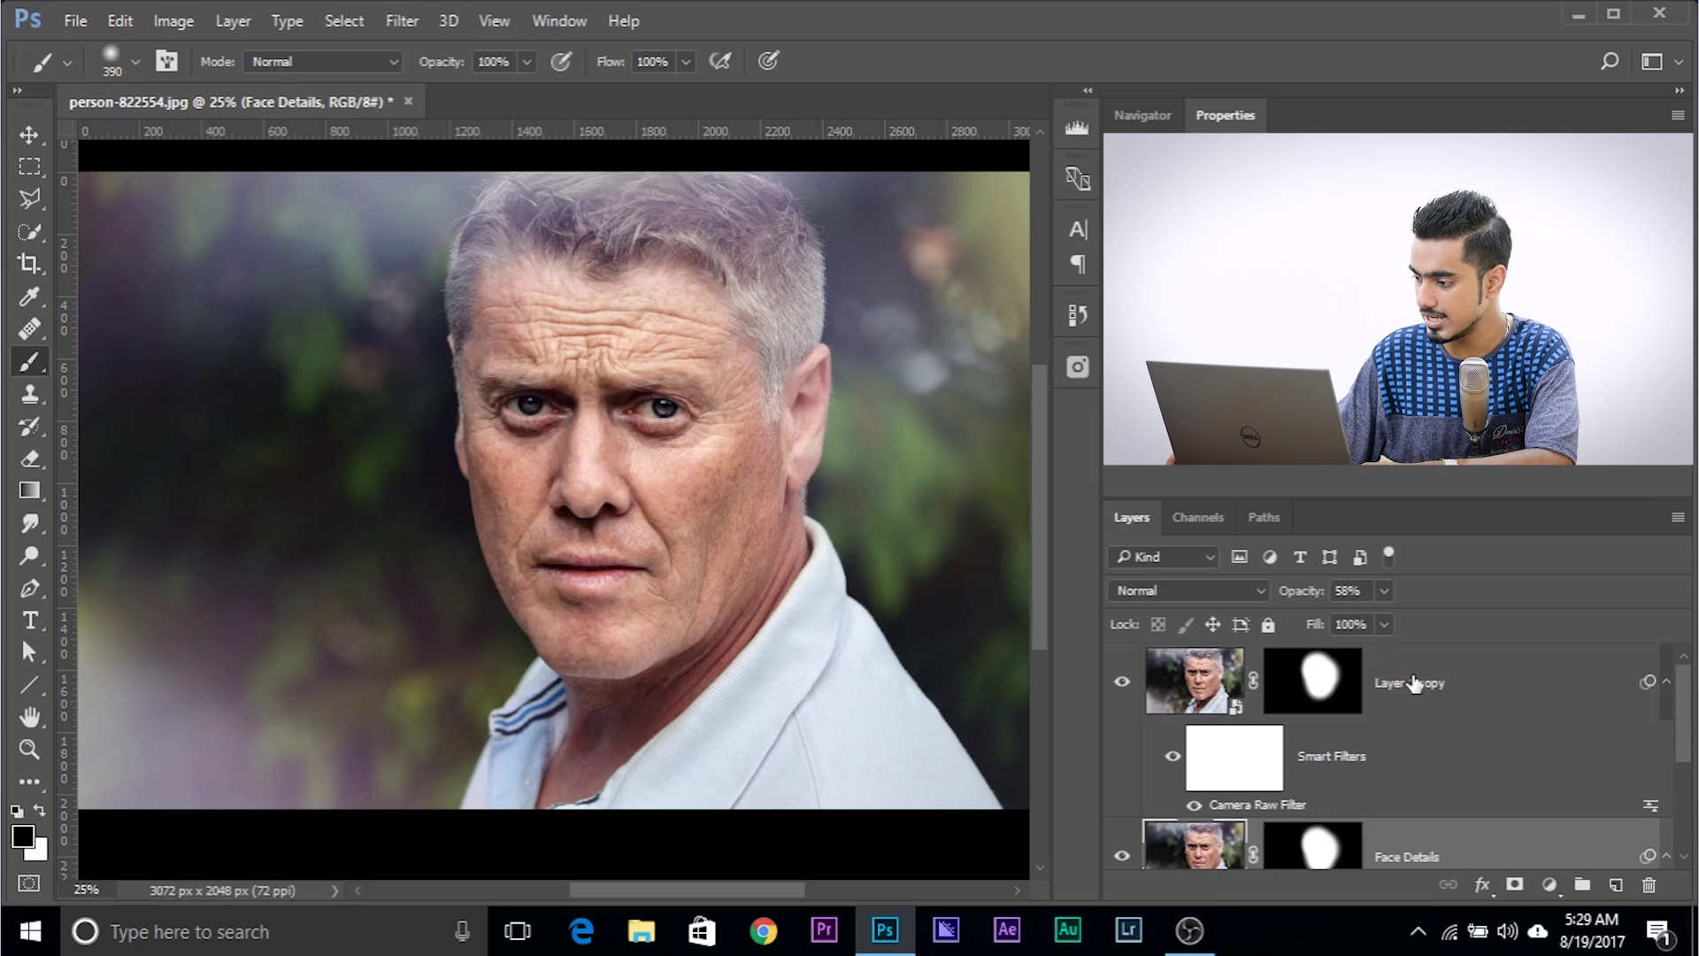
{"action": "double_click", "coordinate": [1413, 682]}
{"action": "type", "text": "Face Features"}
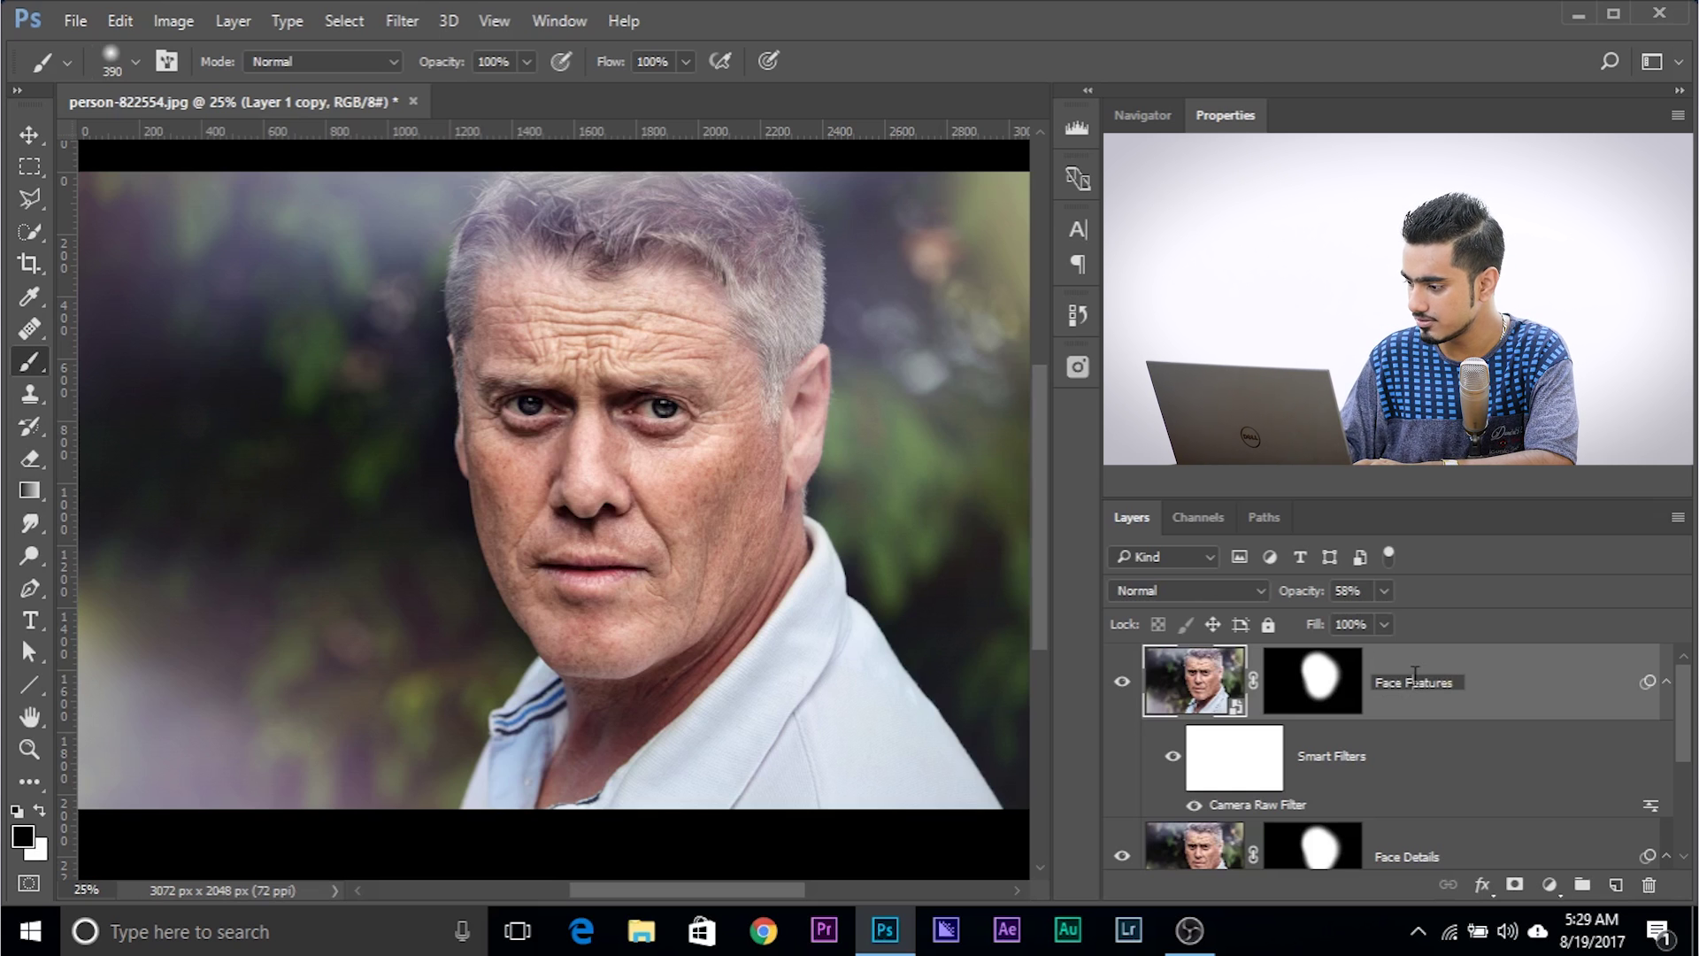
{"action": "key", "text": "BackSpace"}
{"action": "key", "text": "BackSpace"}
{"action": "key", "text": "BackSpace"}
{"action": "key", "text": "BackSpace"}
{"action": "key", "text": "BackSpace"}
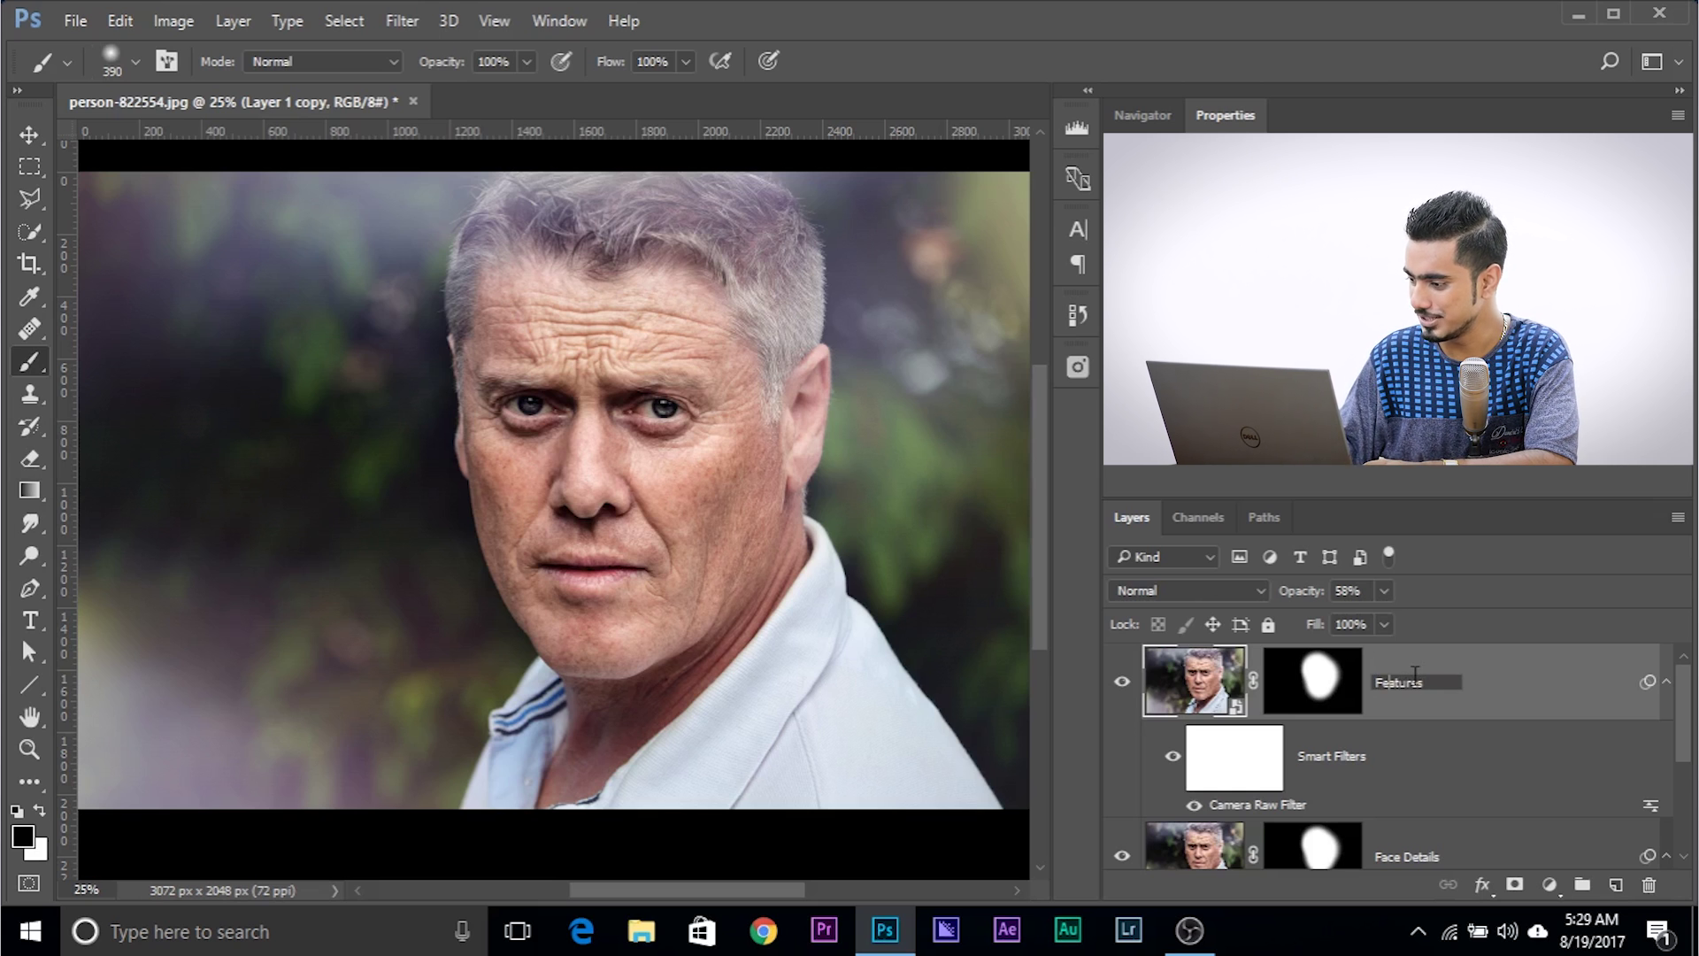
{"action": "key", "text": "Return"}
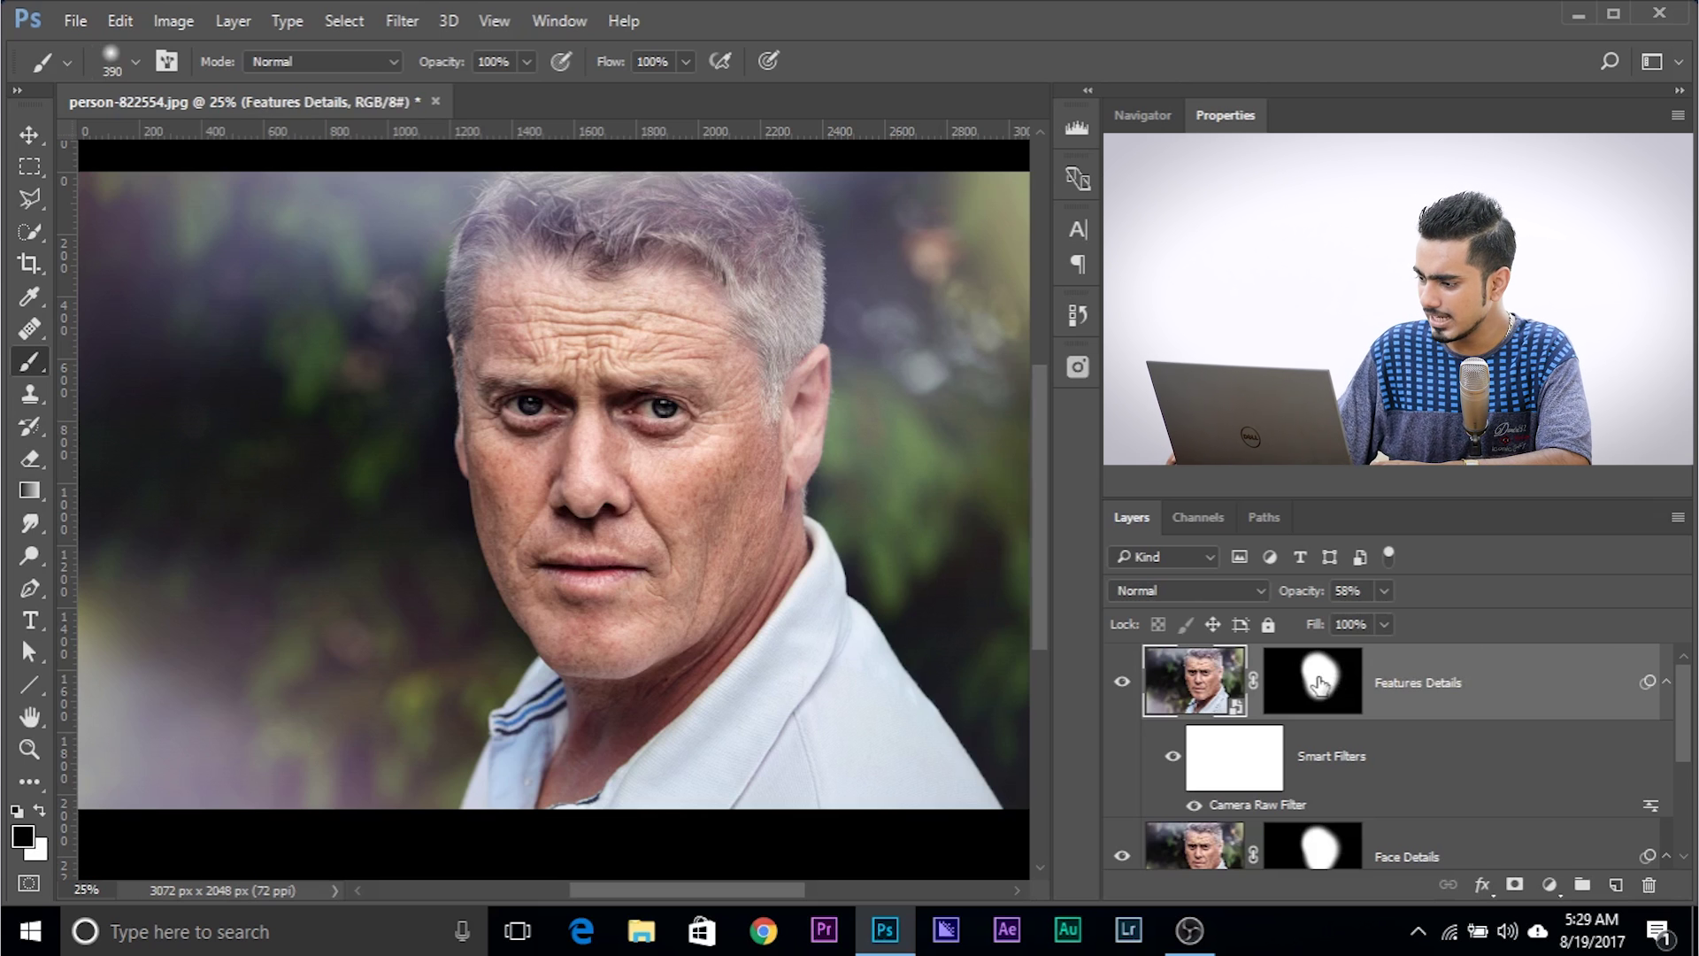
Fill the mask of the Features Details layer with black.
{"action": "left_click", "coordinate": [1318, 683]}
{"action": "key", "text": "x"}
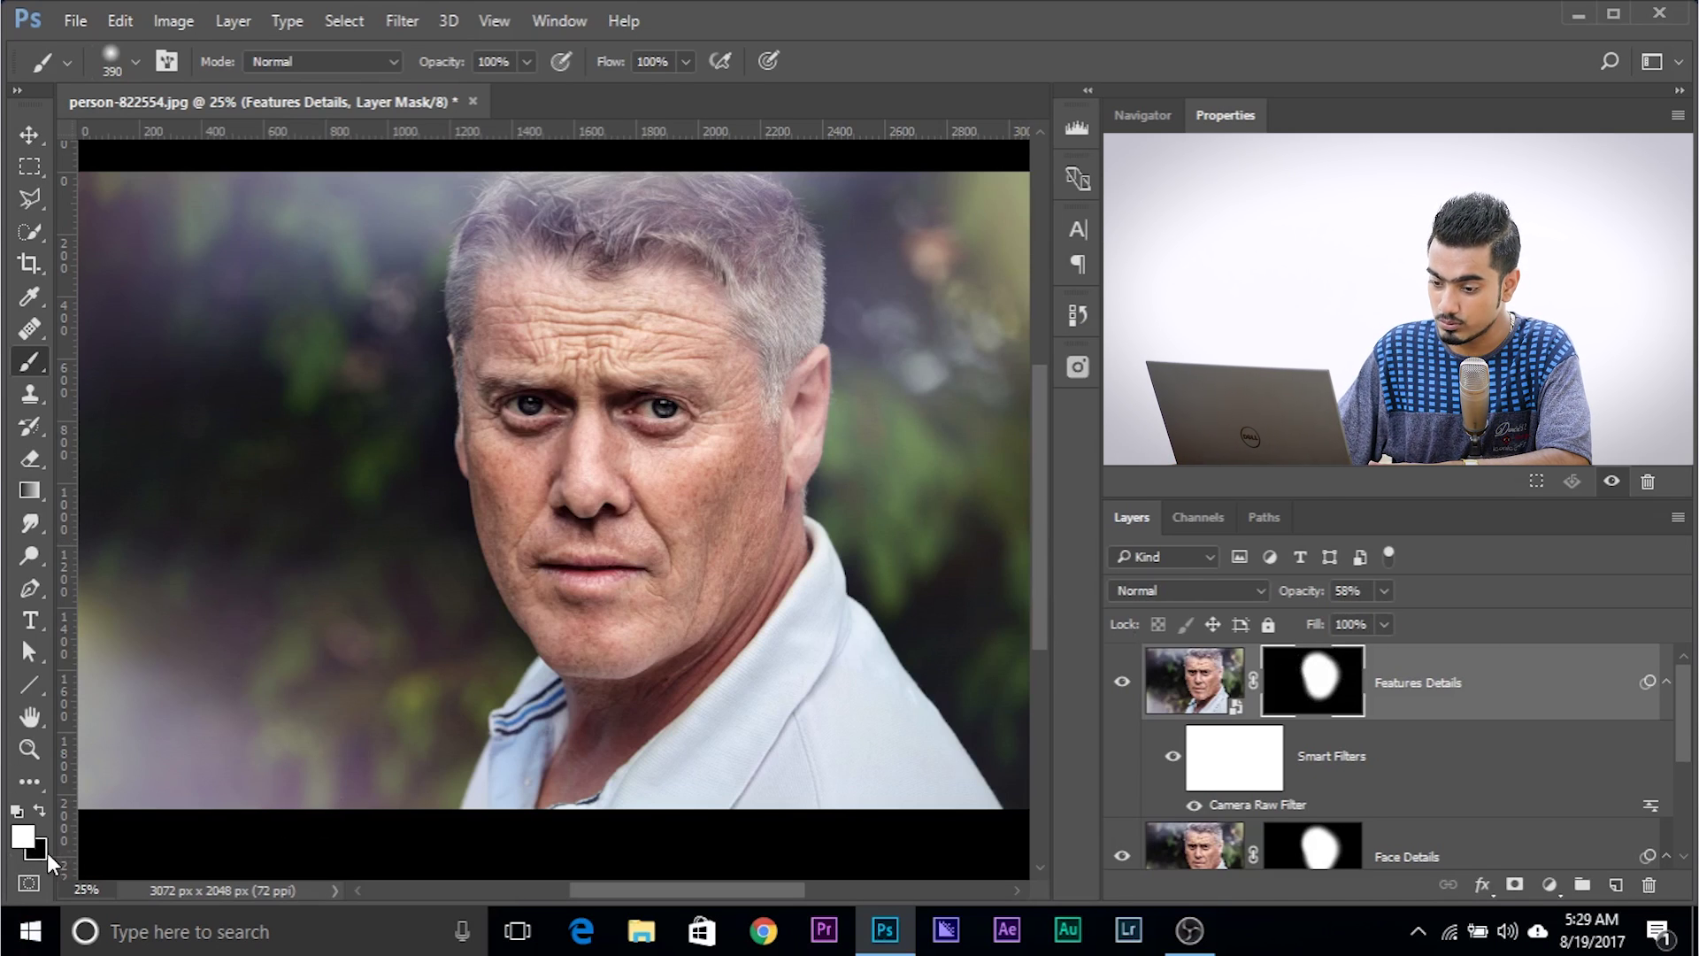
{"action": "key", "text": "x"}
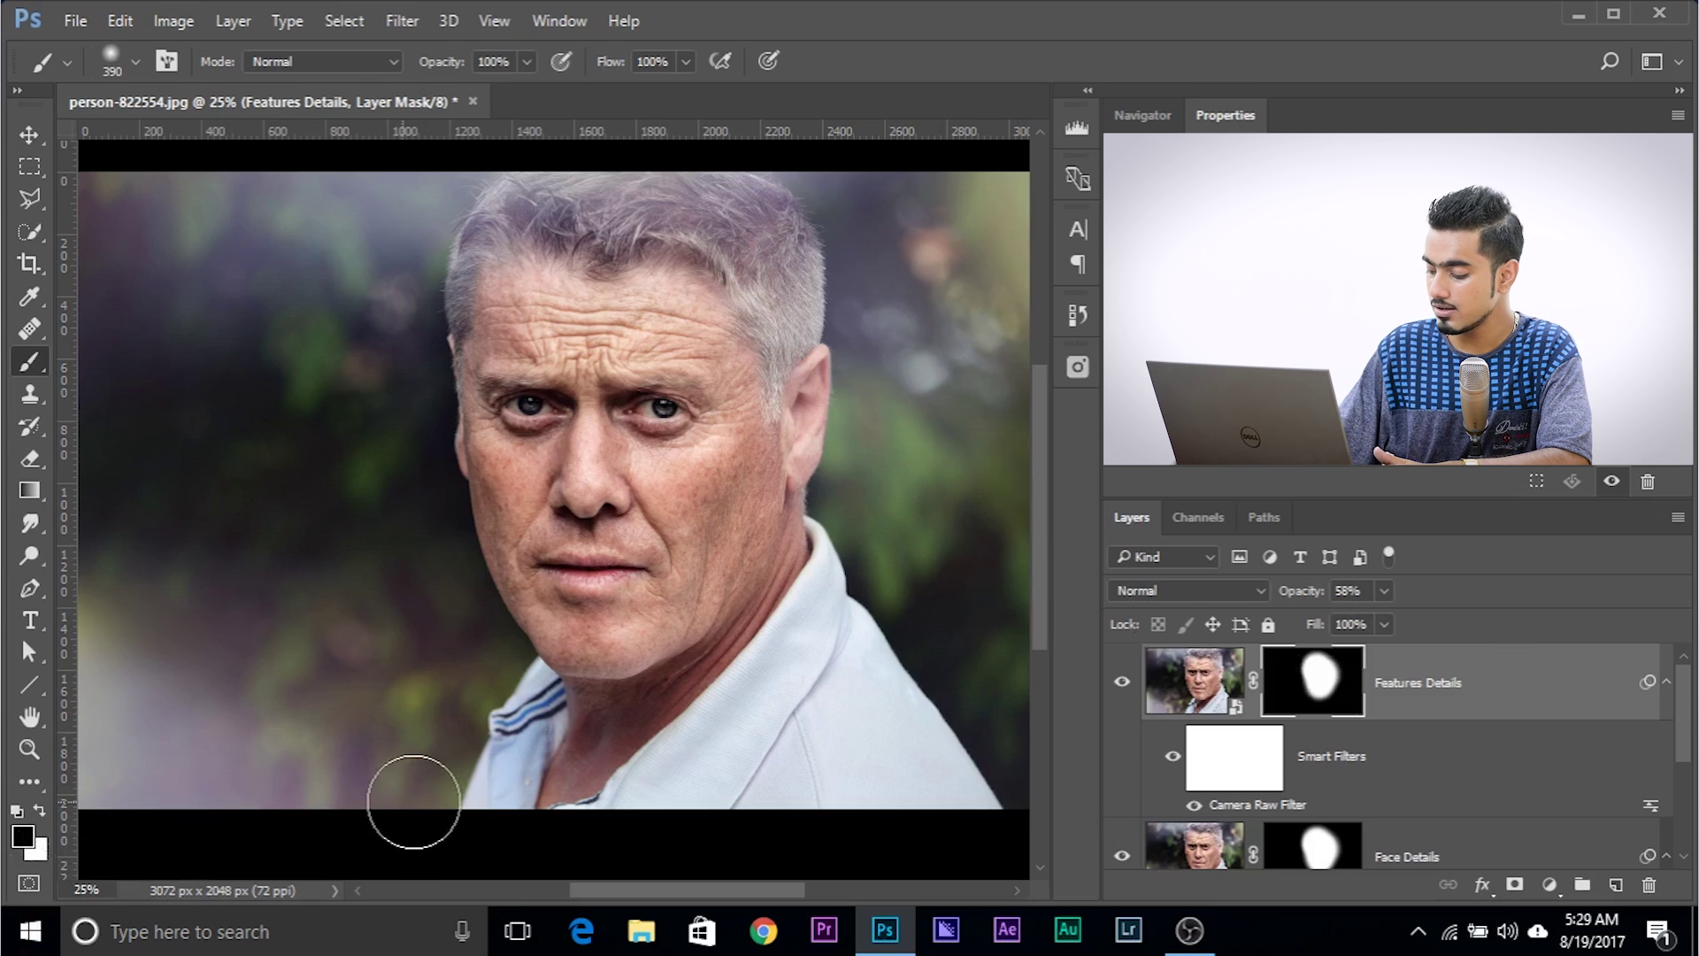
{"action": "key", "text": "alt+BackSpace"}
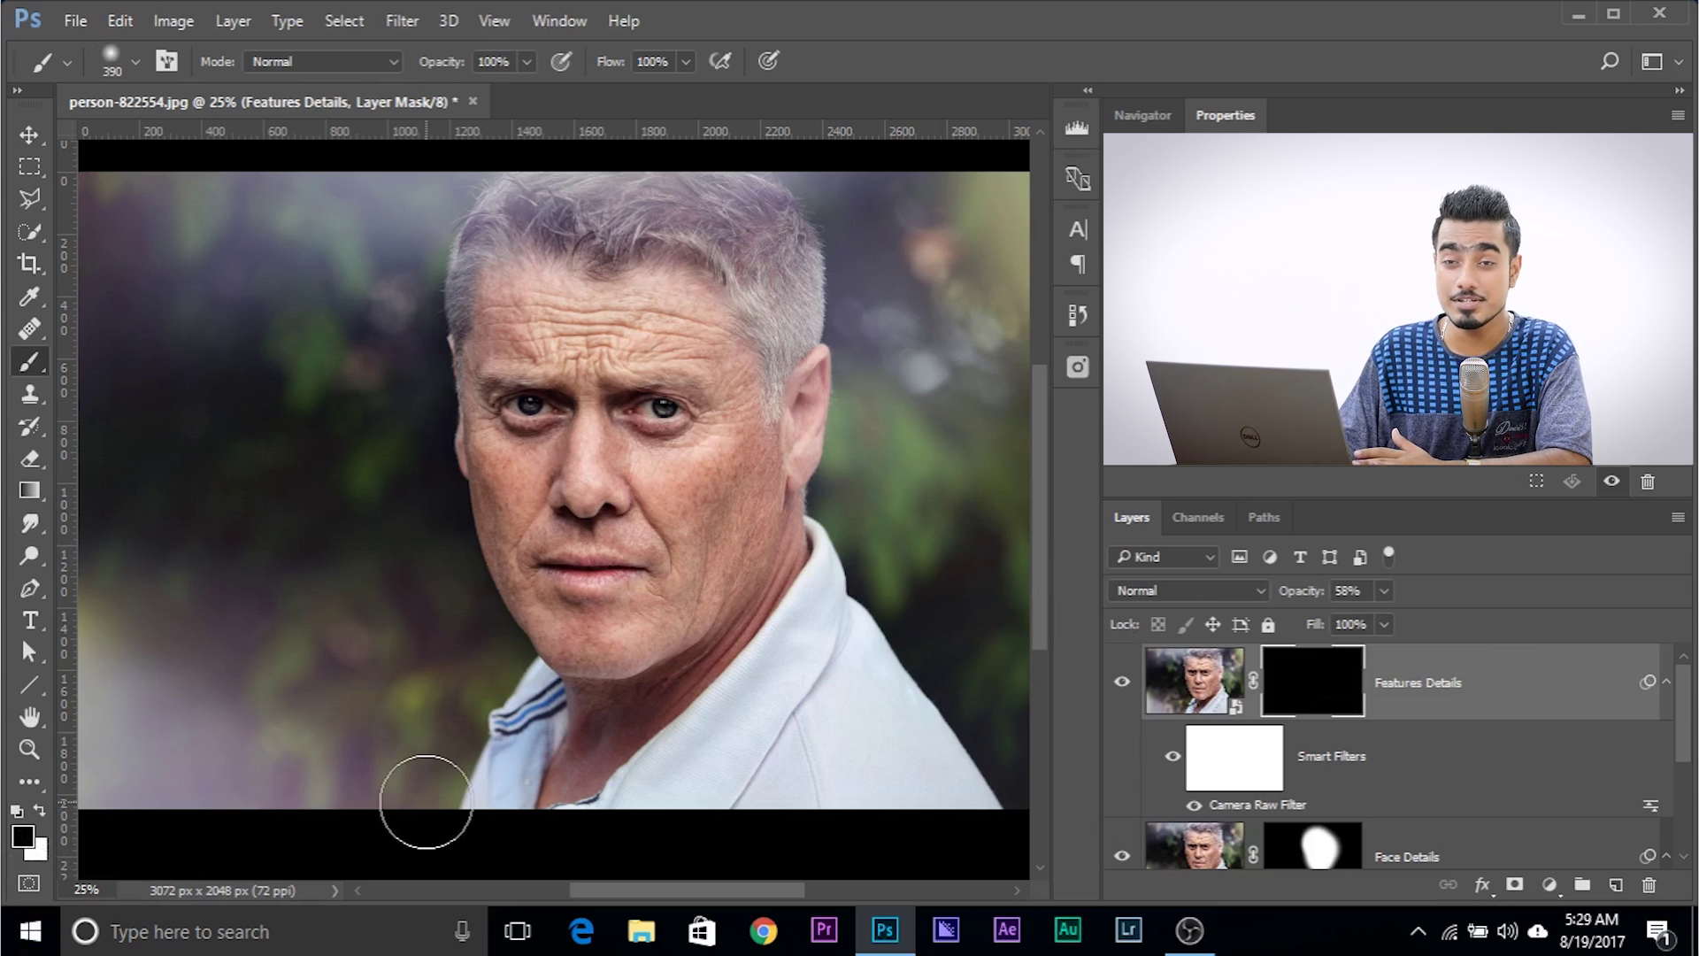
Reveal the eyes, nose and mouth on the Features Details mask with a soft white 182 px brush, and set the layer's opacity to 93%.
{"action": "left_click_drag", "start_coordinate": [346, 440], "coordinate": [326, 439]}
{"action": "left_click_drag", "start_coordinate": [555, 412], "coordinate": [537, 412]}
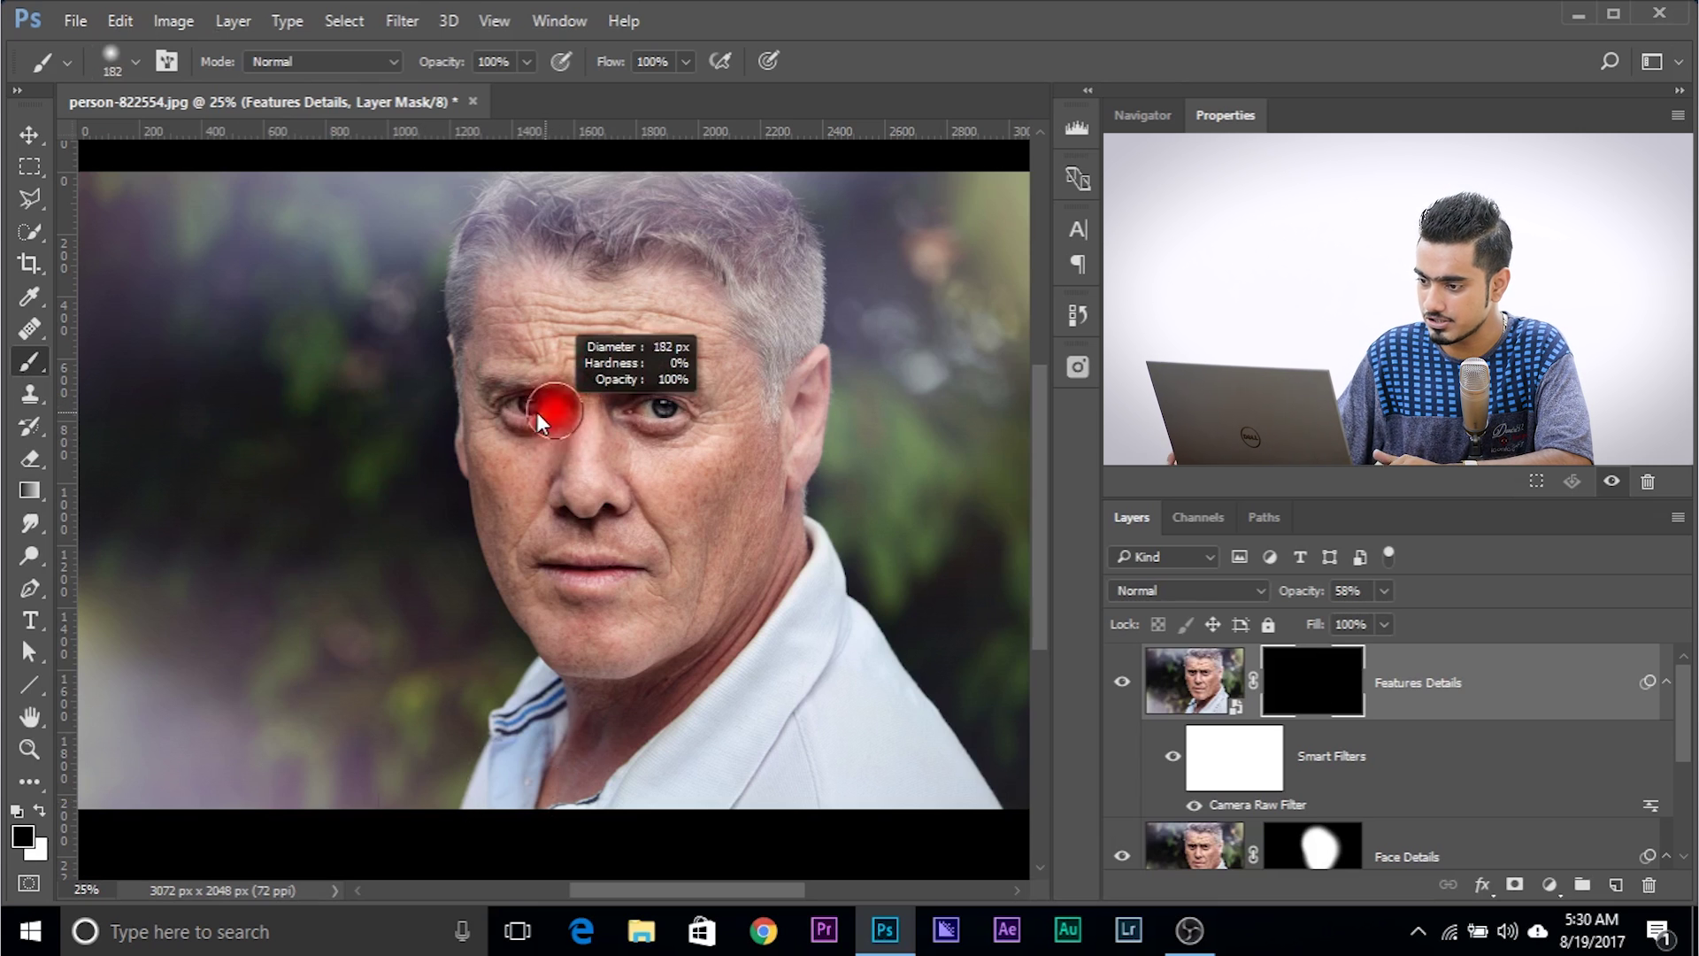
{"action": "key", "text": "x"}
{"action": "right_click", "coordinate": [509, 418], "text": "alt"}
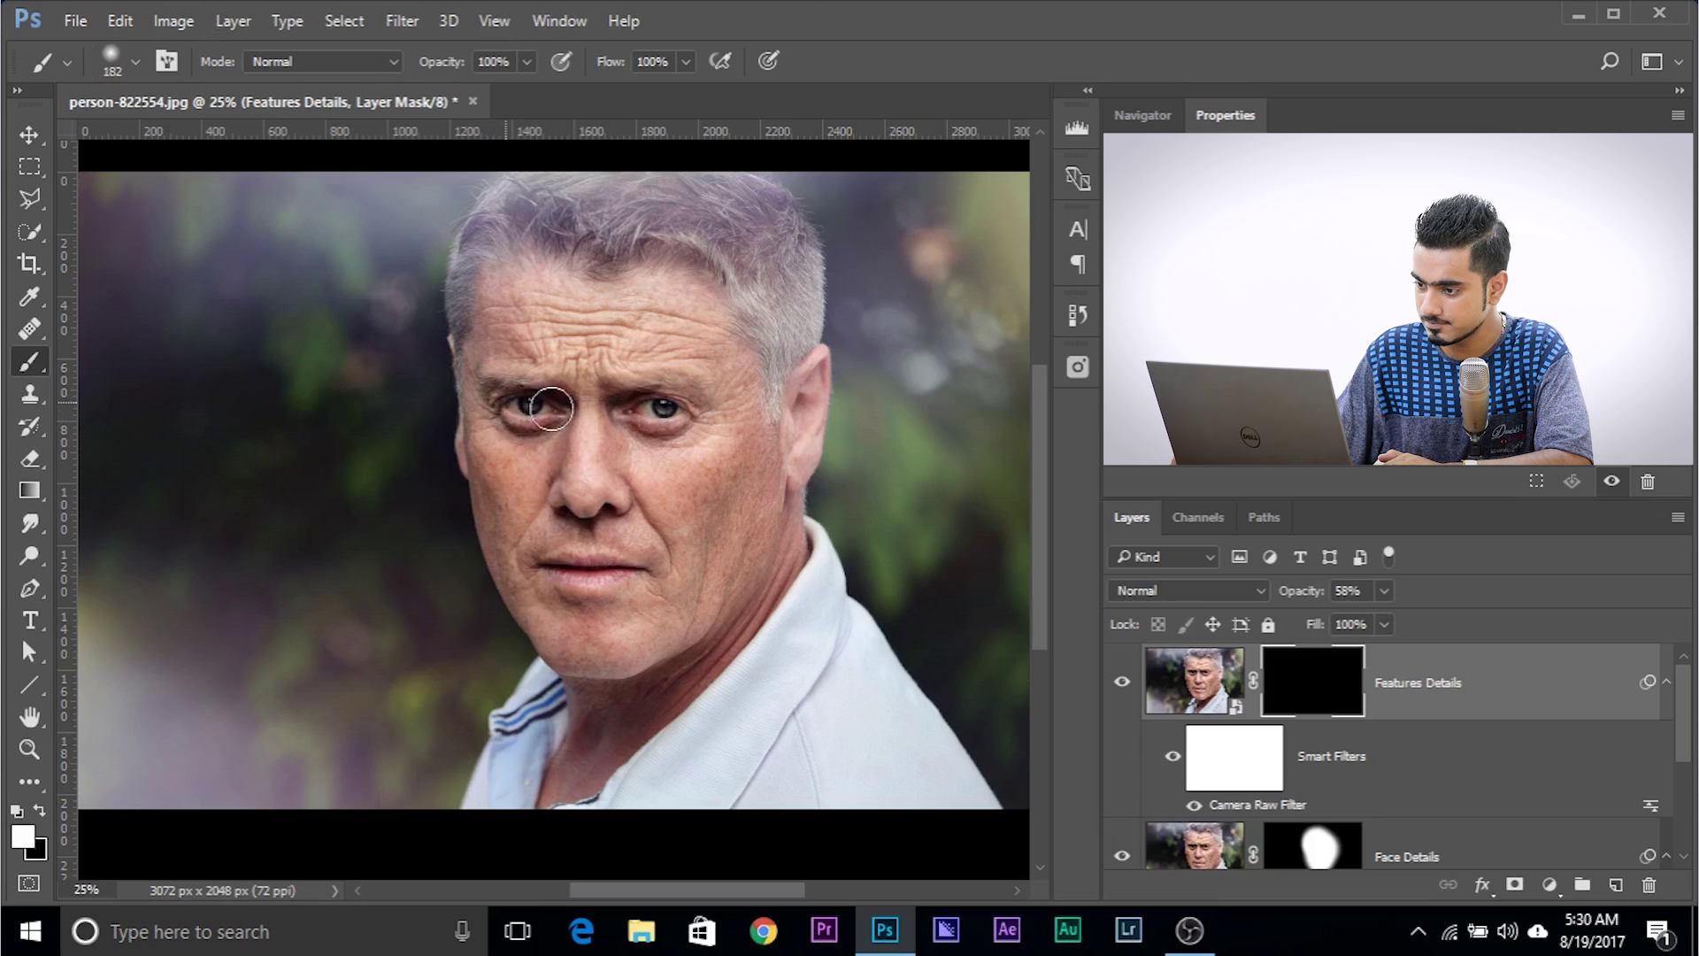
{"action": "mouse_move", "coordinate": [620, 403]}
{"action": "left_mouse_down"}
{"action": "mouse_move", "coordinate": [691, 398]}
{"action": "mouse_move", "coordinate": [605, 396]}
{"action": "mouse_move", "coordinate": [615, 475]}
{"action": "mouse_move", "coordinate": [591, 536]}
{"action": "left_mouse_up"}
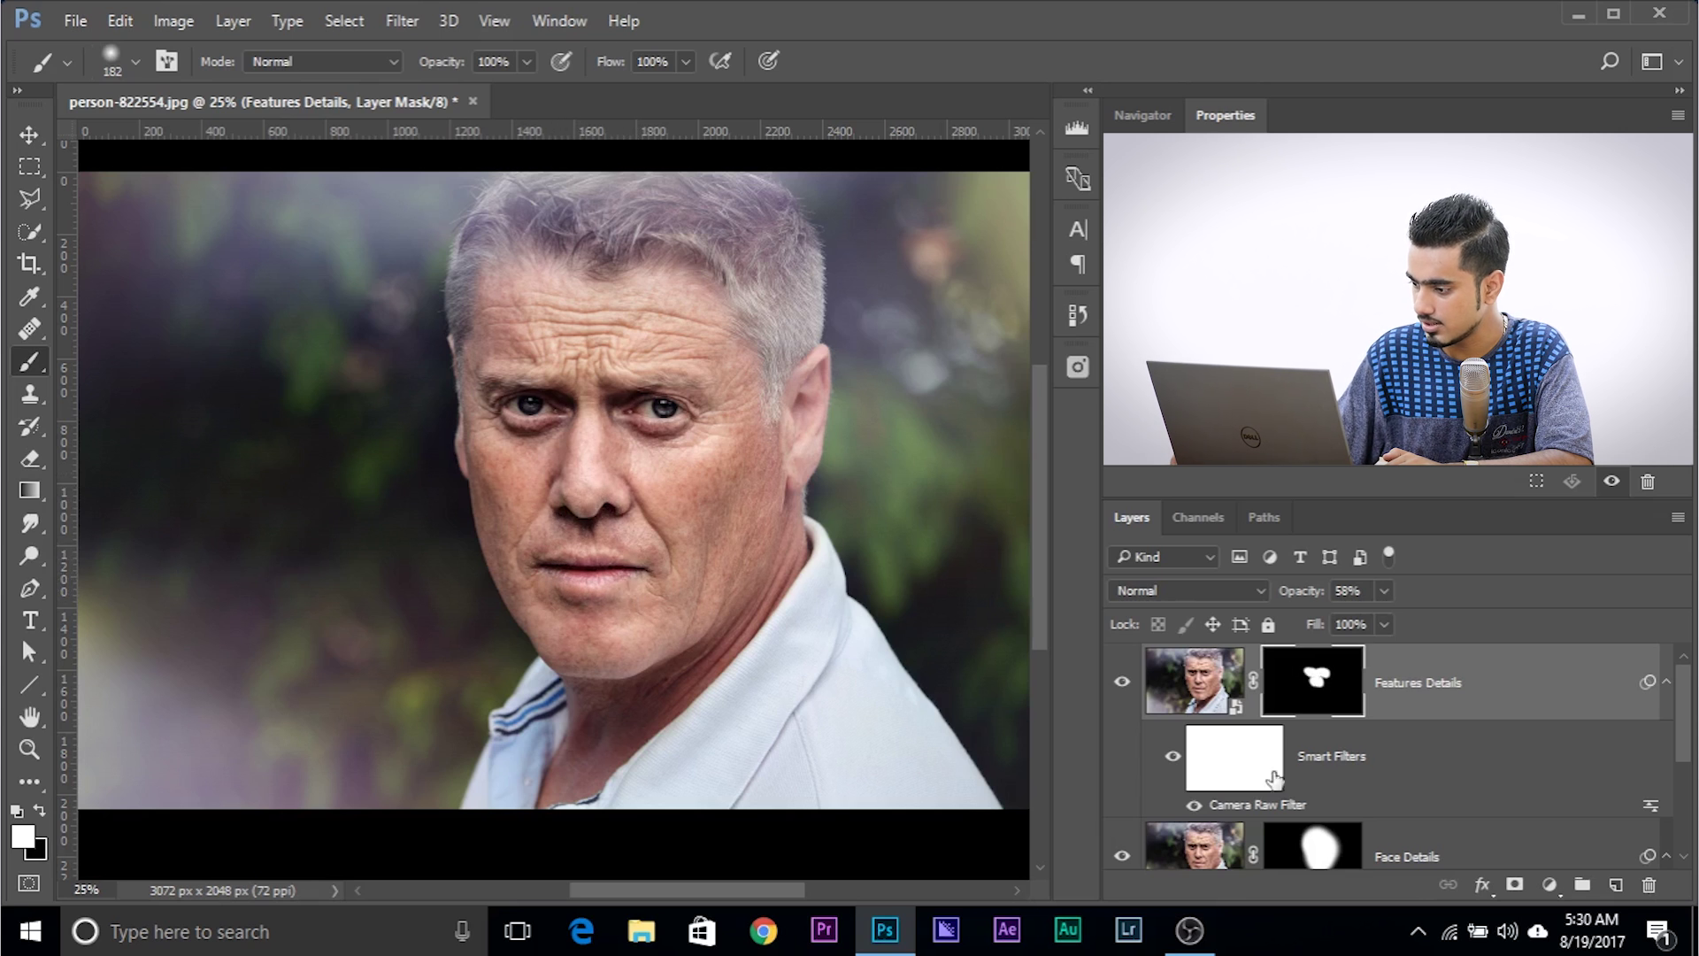
{"action": "left_click", "coordinate": [1129, 682]}
{"action": "left_click", "coordinate": [1131, 683]}
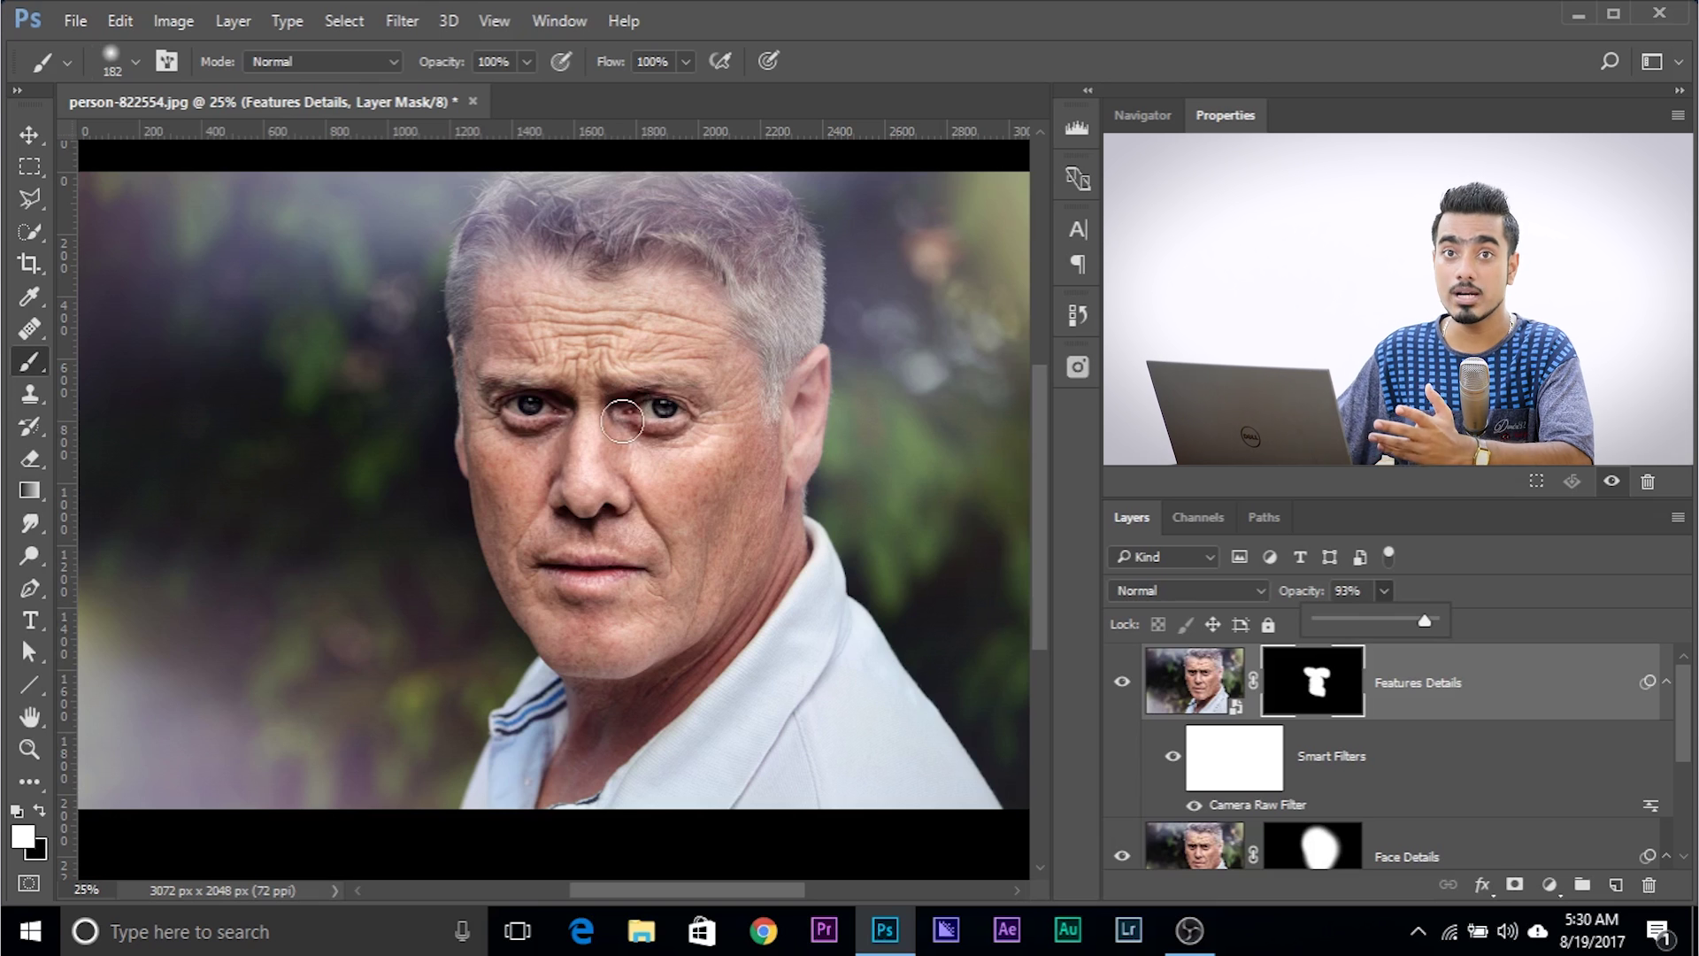
Try raising Shadows to +51 in the Camera Raw filter of the Features Details layer.
{"action": "double_click", "coordinate": [1264, 805]}
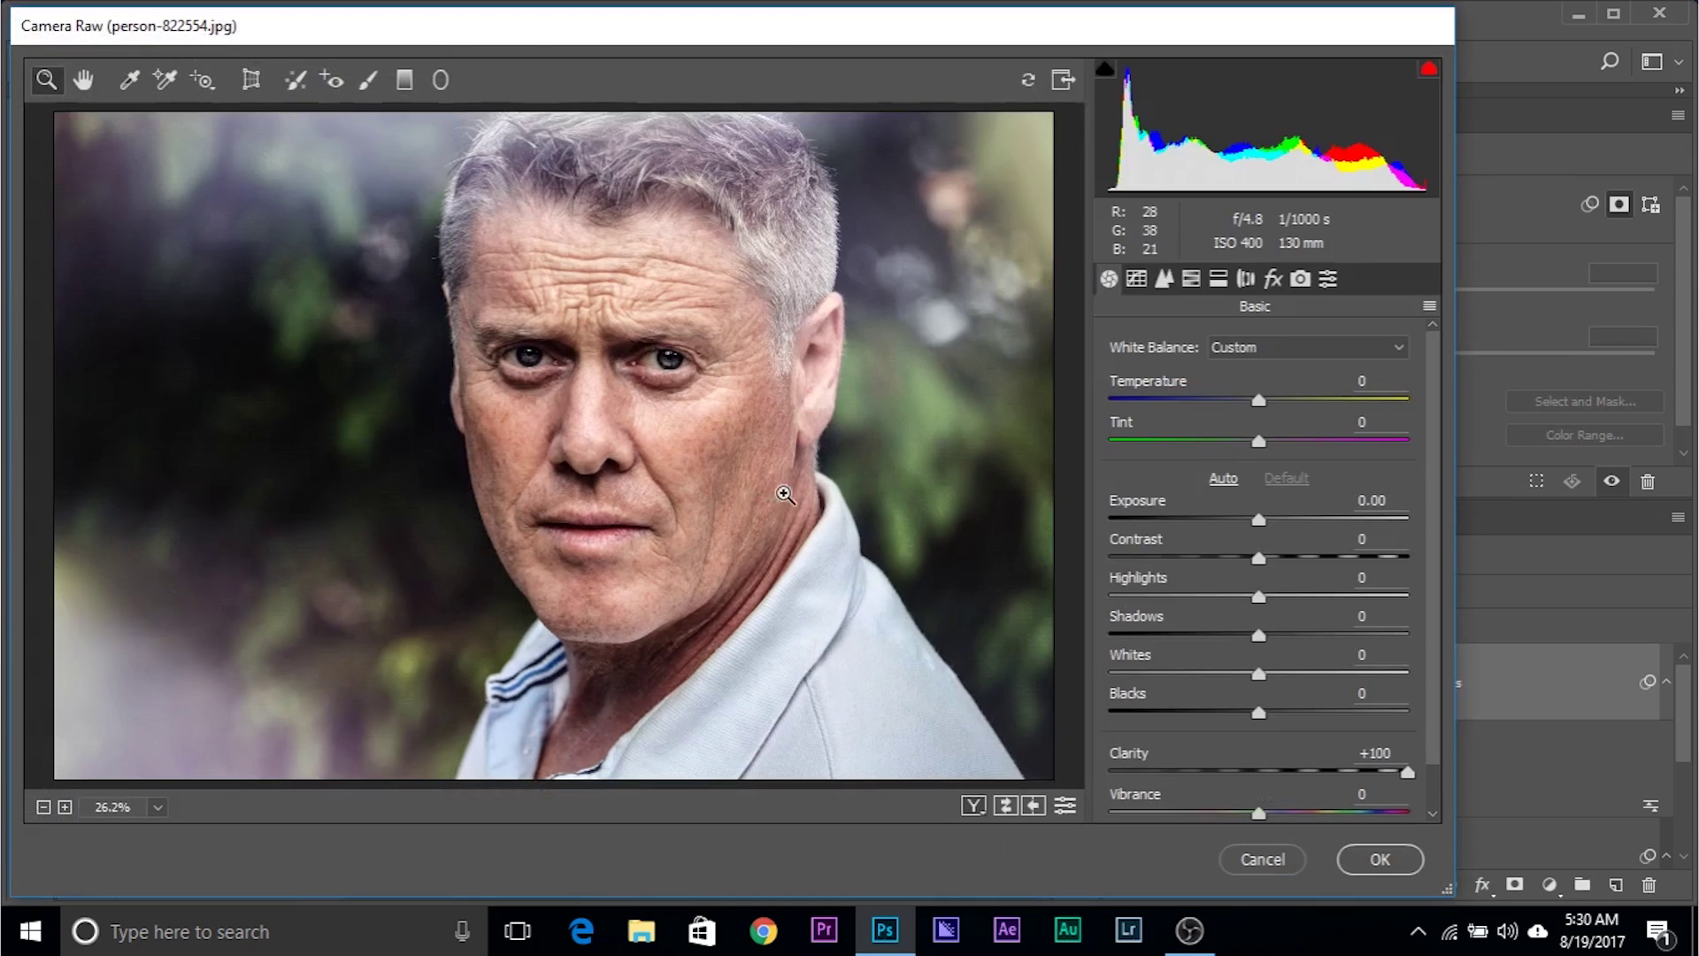
{"action": "left_click_drag", "start_coordinate": [1259, 634], "coordinate": [1339, 652]}
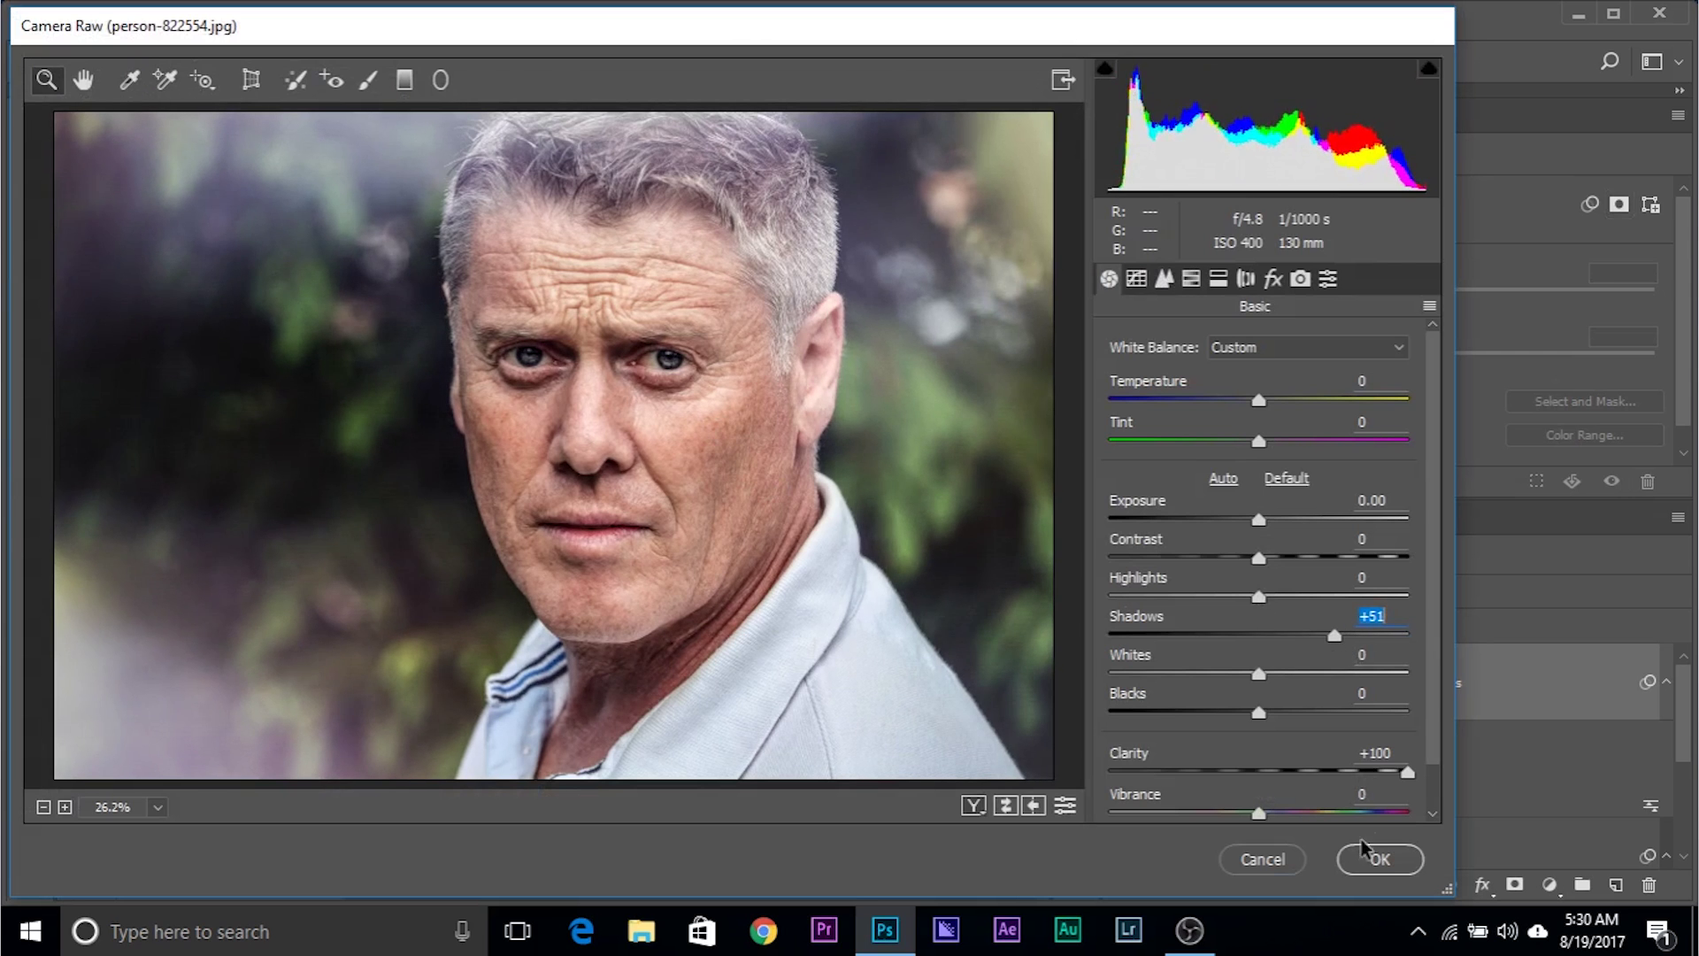
{"action": "left_click", "coordinate": [1377, 861]}
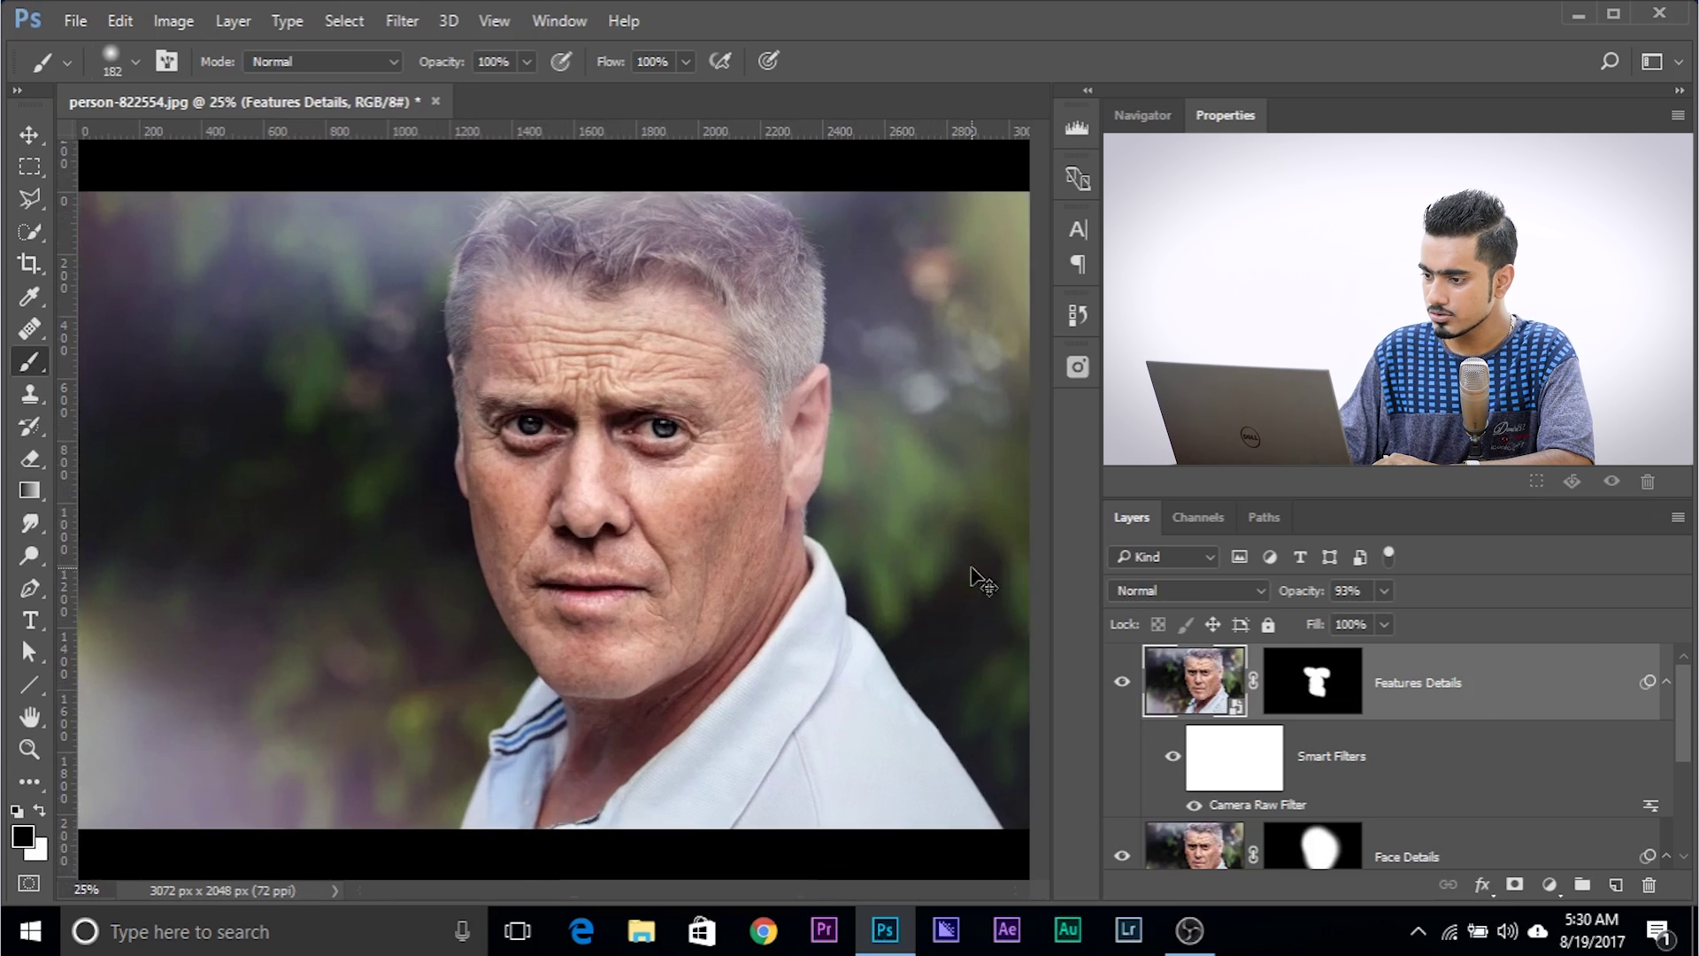
Compare the portrait with and without the Features Details and Face Details layers.
{"action": "scroll", "coordinate": [1422, 804], "scroll_direction": "down", "scroll_amount": 2}
{"action": "scroll", "coordinate": [1422, 805], "scroll_direction": "up", "scroll_amount": 2}
{"action": "left_click", "coordinate": [1121, 681]}
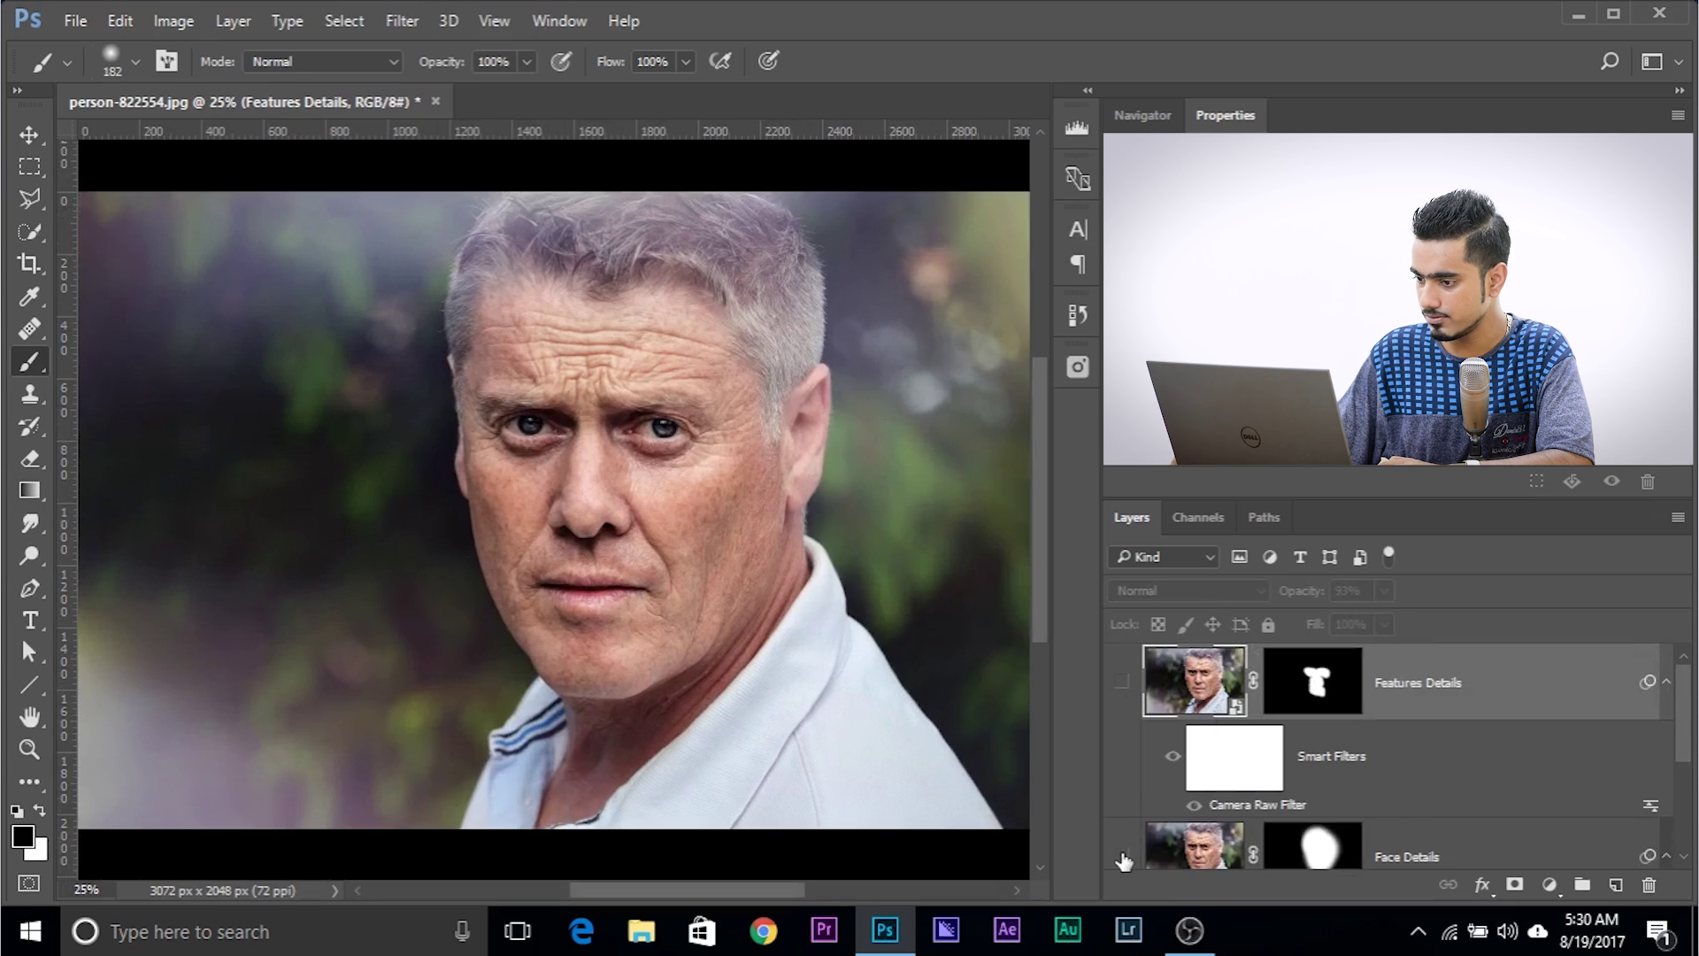
{"action": "left_click", "coordinate": [1122, 857]}
{"action": "left_click", "coordinate": [1122, 857]}
{"action": "left_click", "coordinate": [1121, 682]}
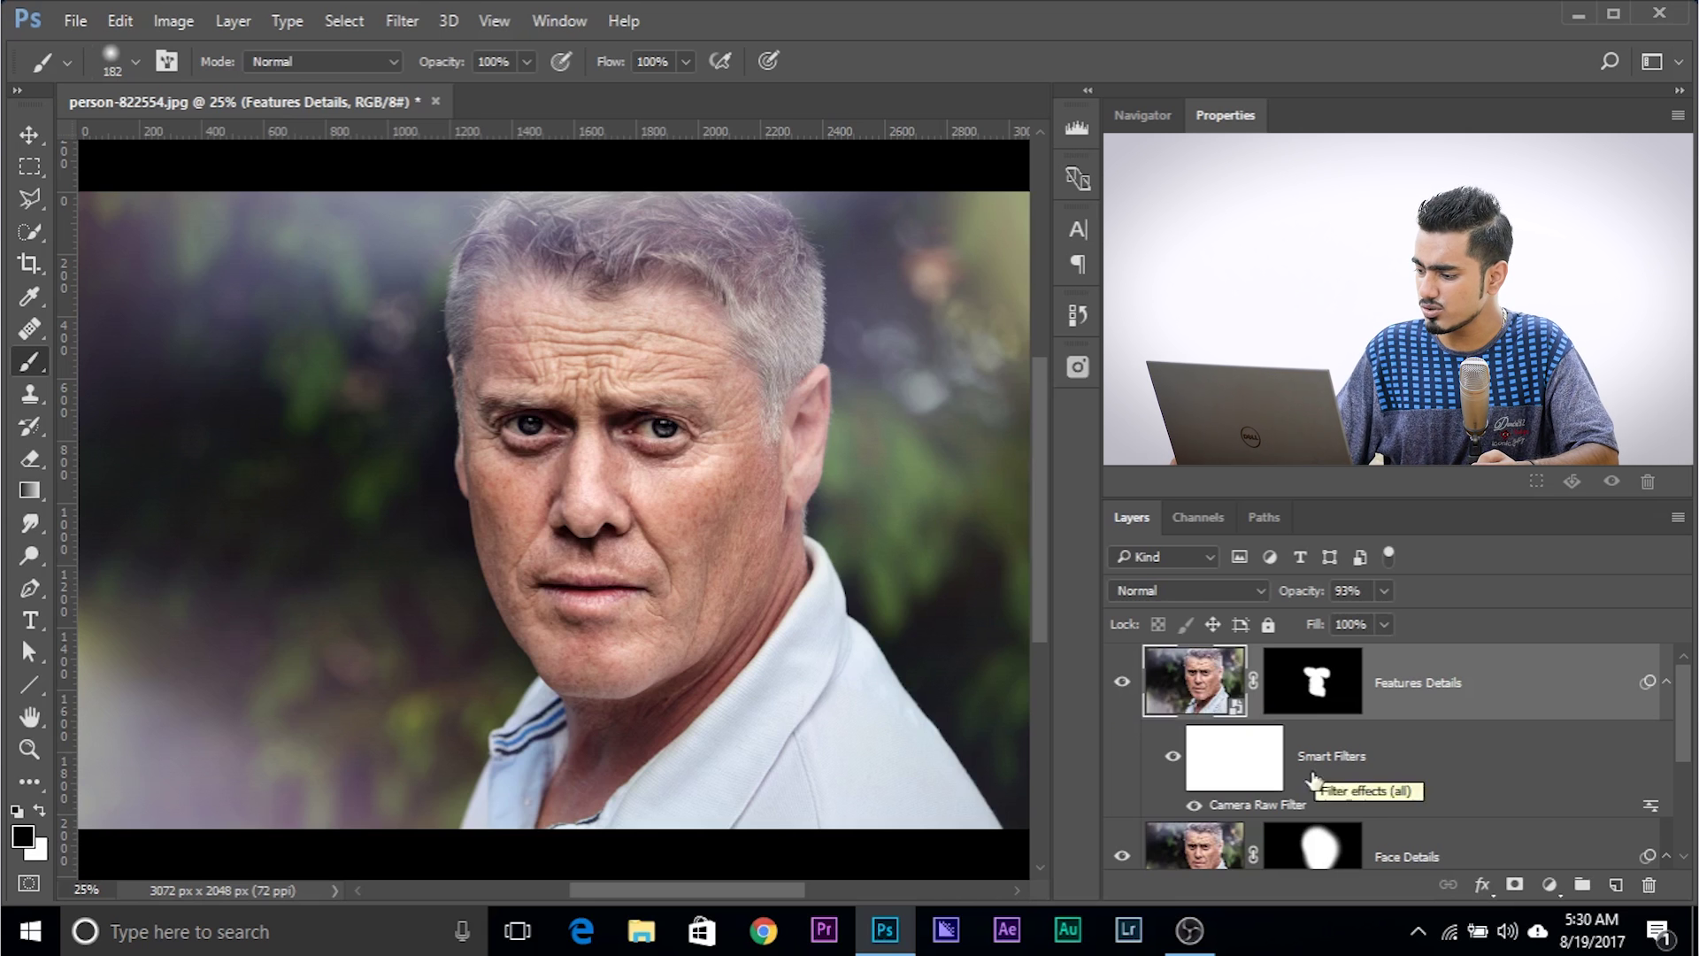
Raise the Contrast slightly in the Camera Raw filter of the Features Details layer.
{"action": "double_click", "coordinate": [1257, 805]}
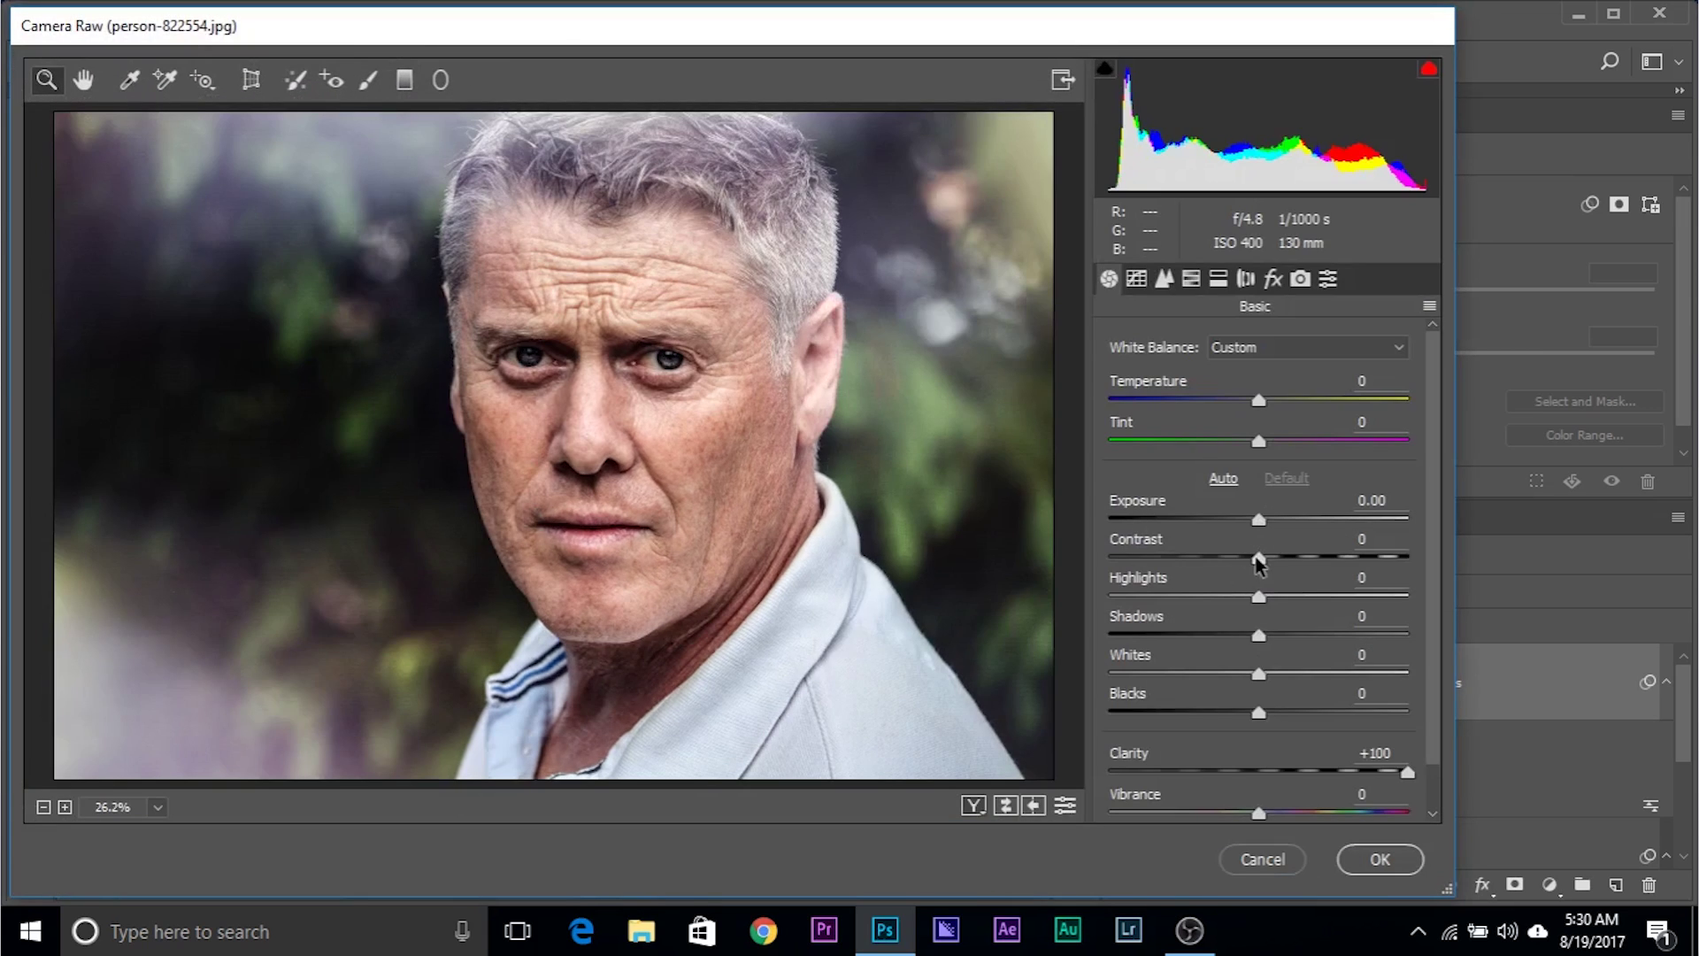
{"action": "left_click_drag", "start_coordinate": [1258, 558], "coordinate": [1277, 559]}
{"action": "left_click", "coordinate": [1370, 858]}
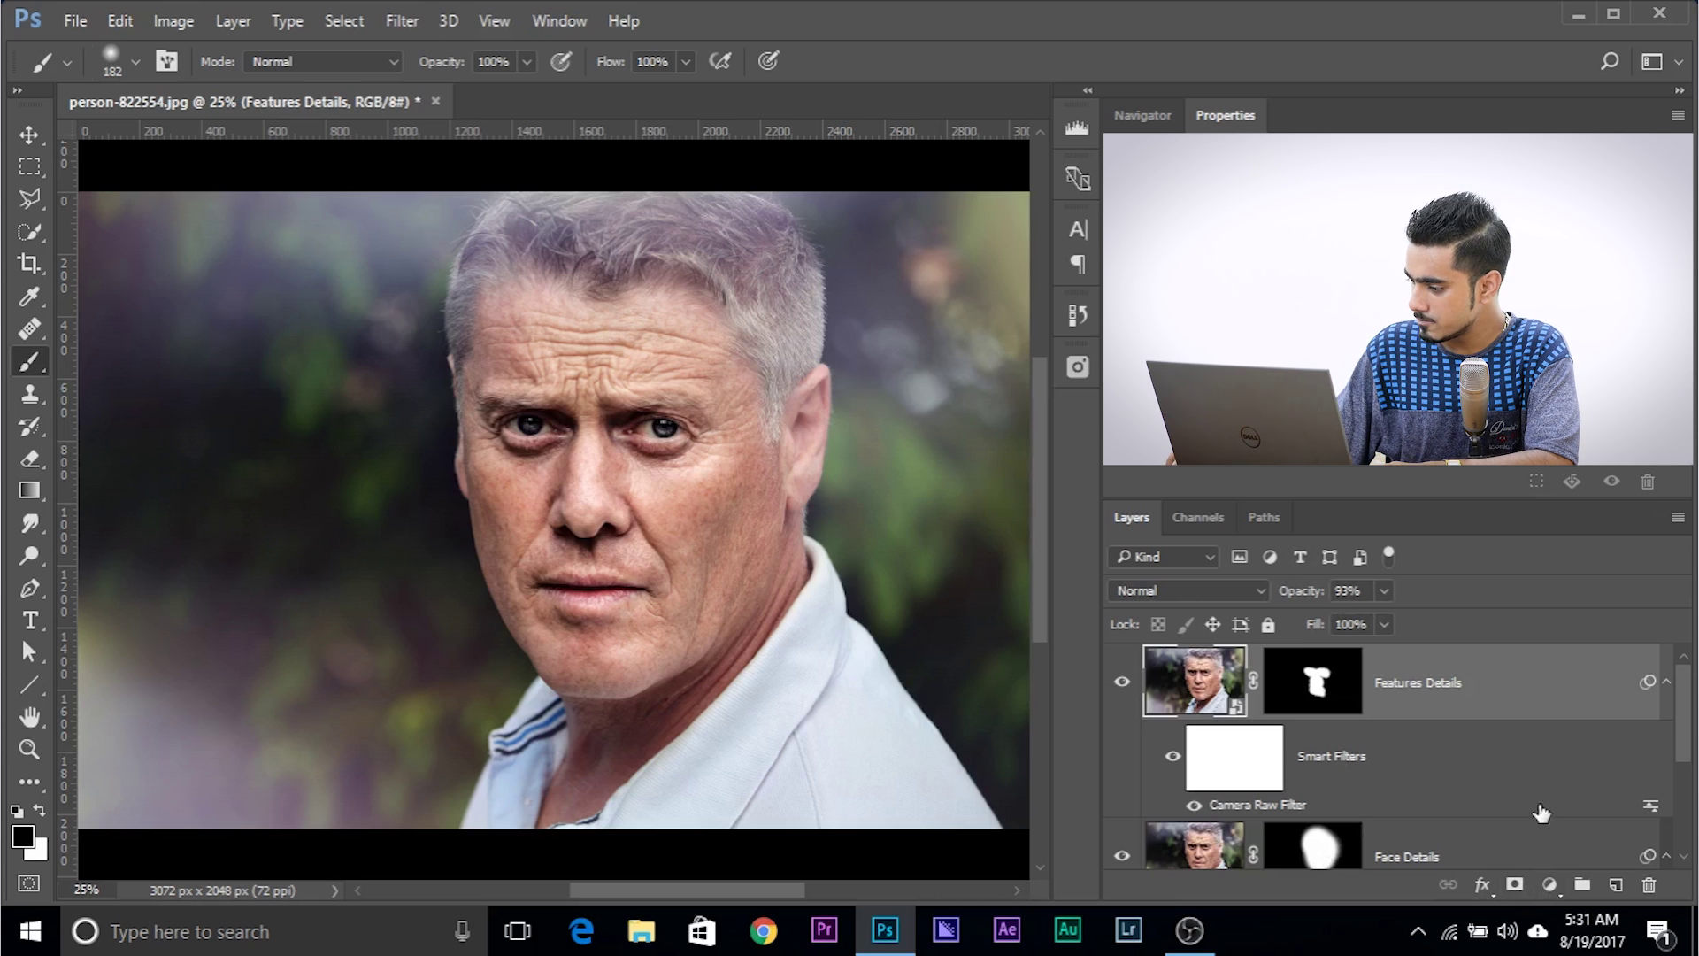
Stamp all visible layers onto a new layer above Features Details and duplicate that merged layer.
{"action": "left_click", "coordinate": [1616, 885]}
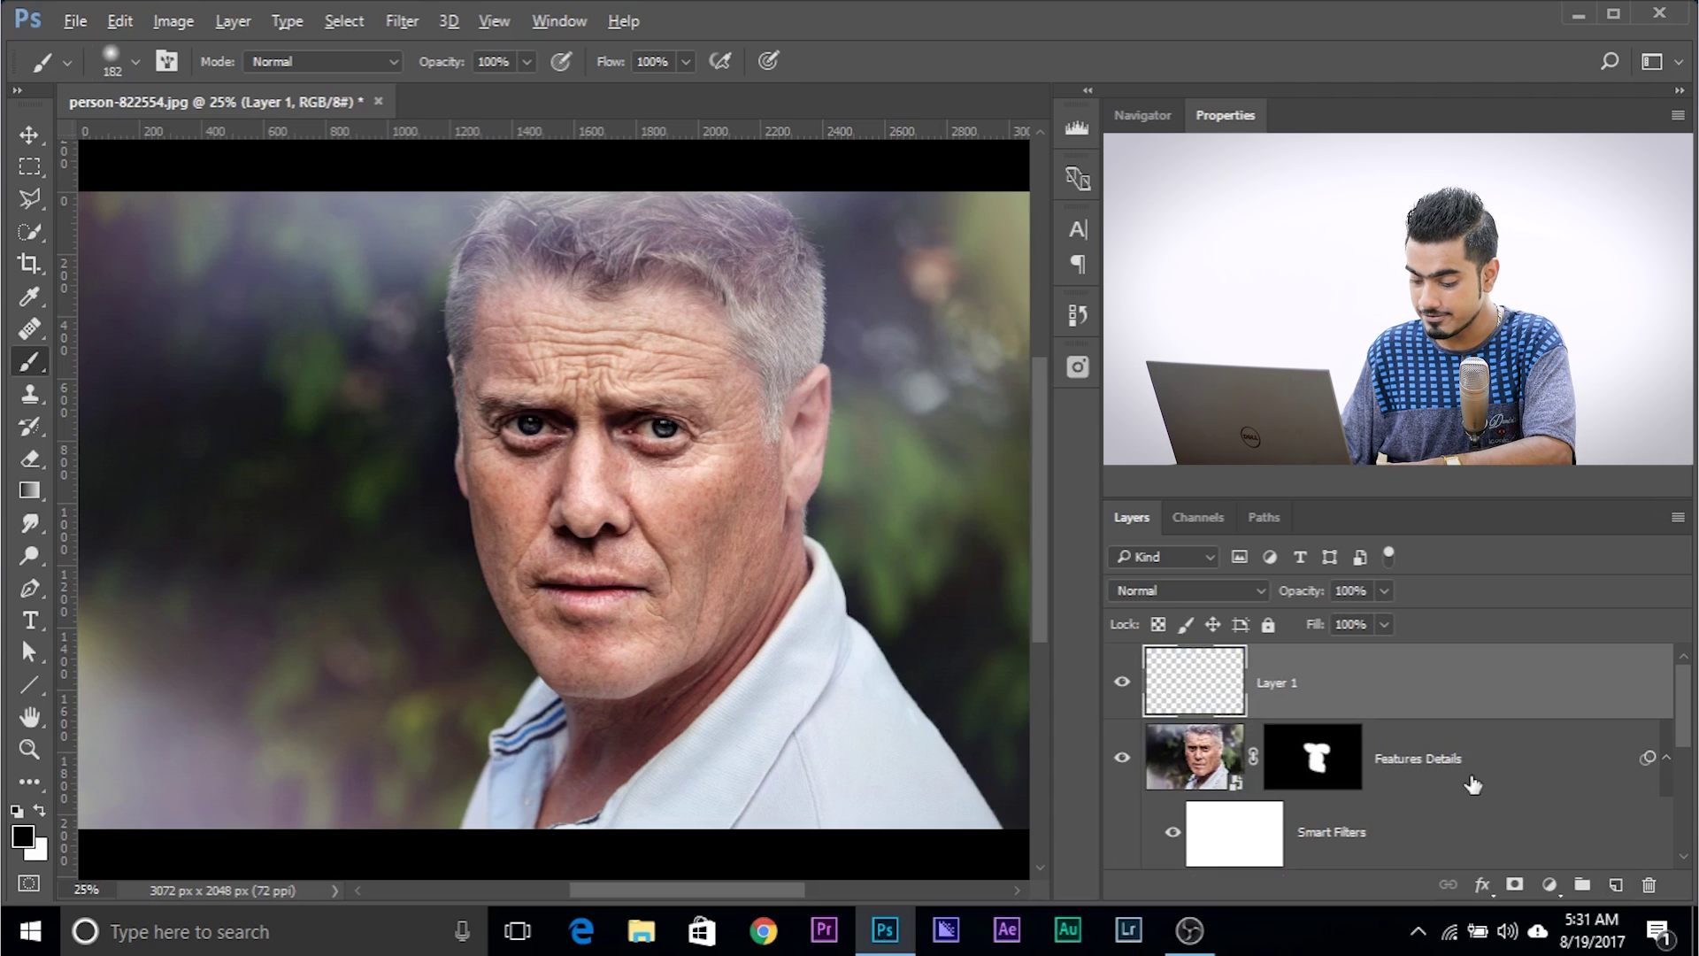
{"action": "key", "text": "ctrl+shift+alt+e"}
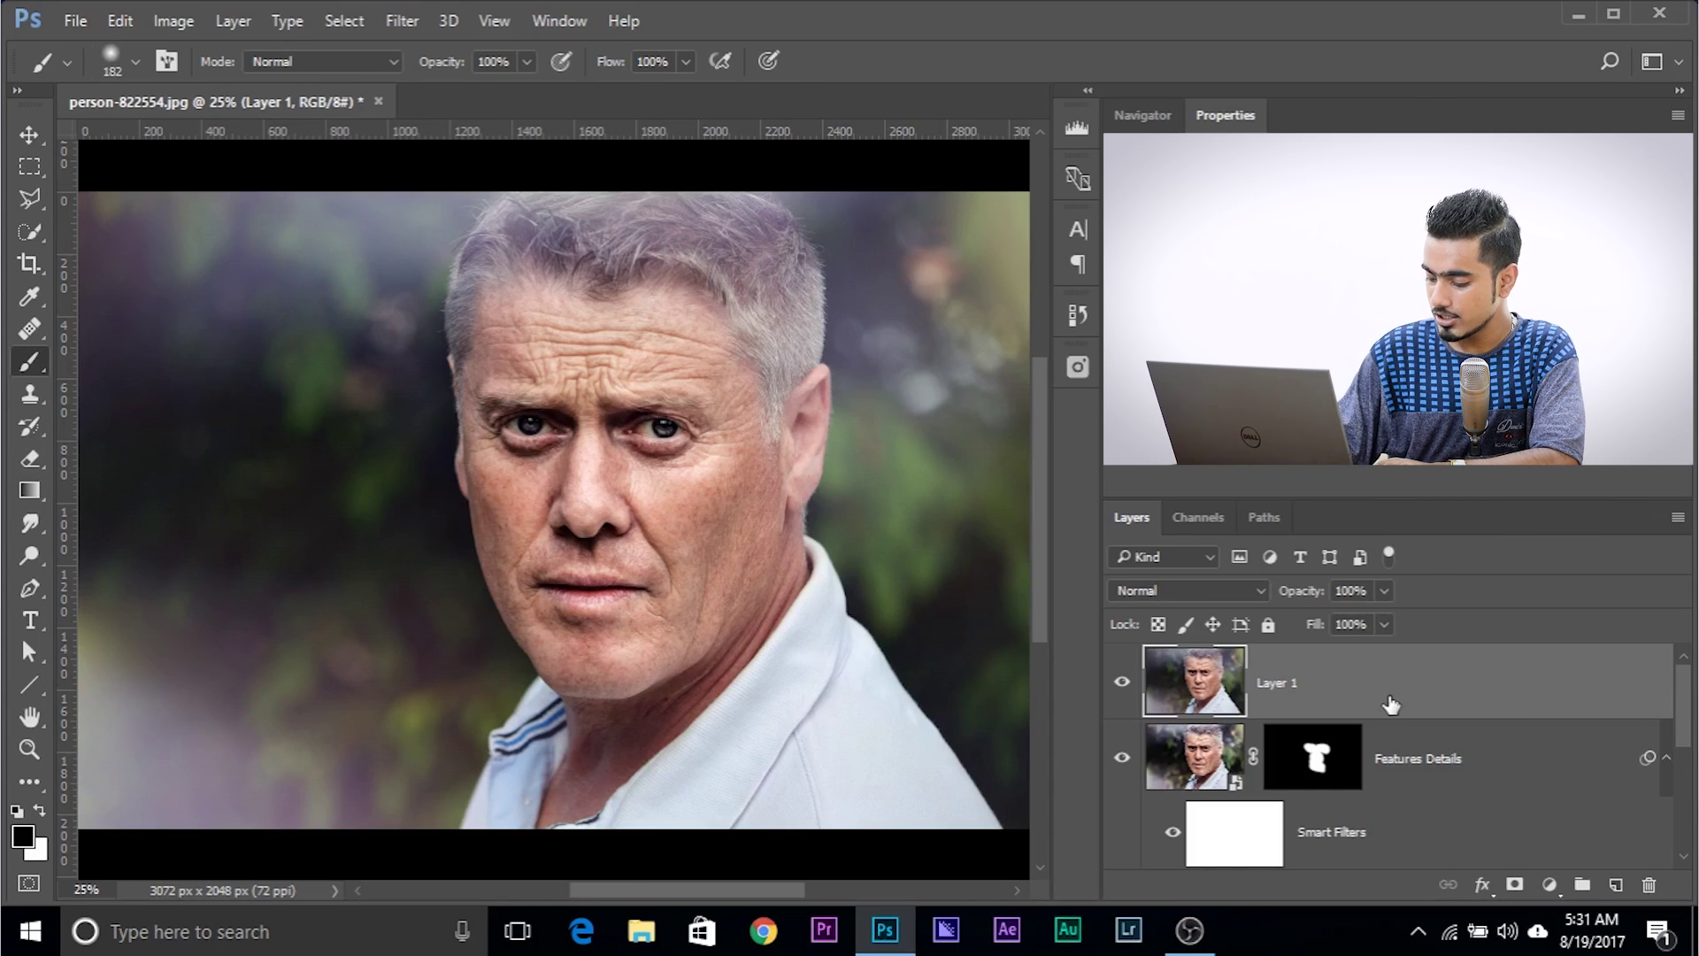
{"action": "key", "text": "ctrl+j"}
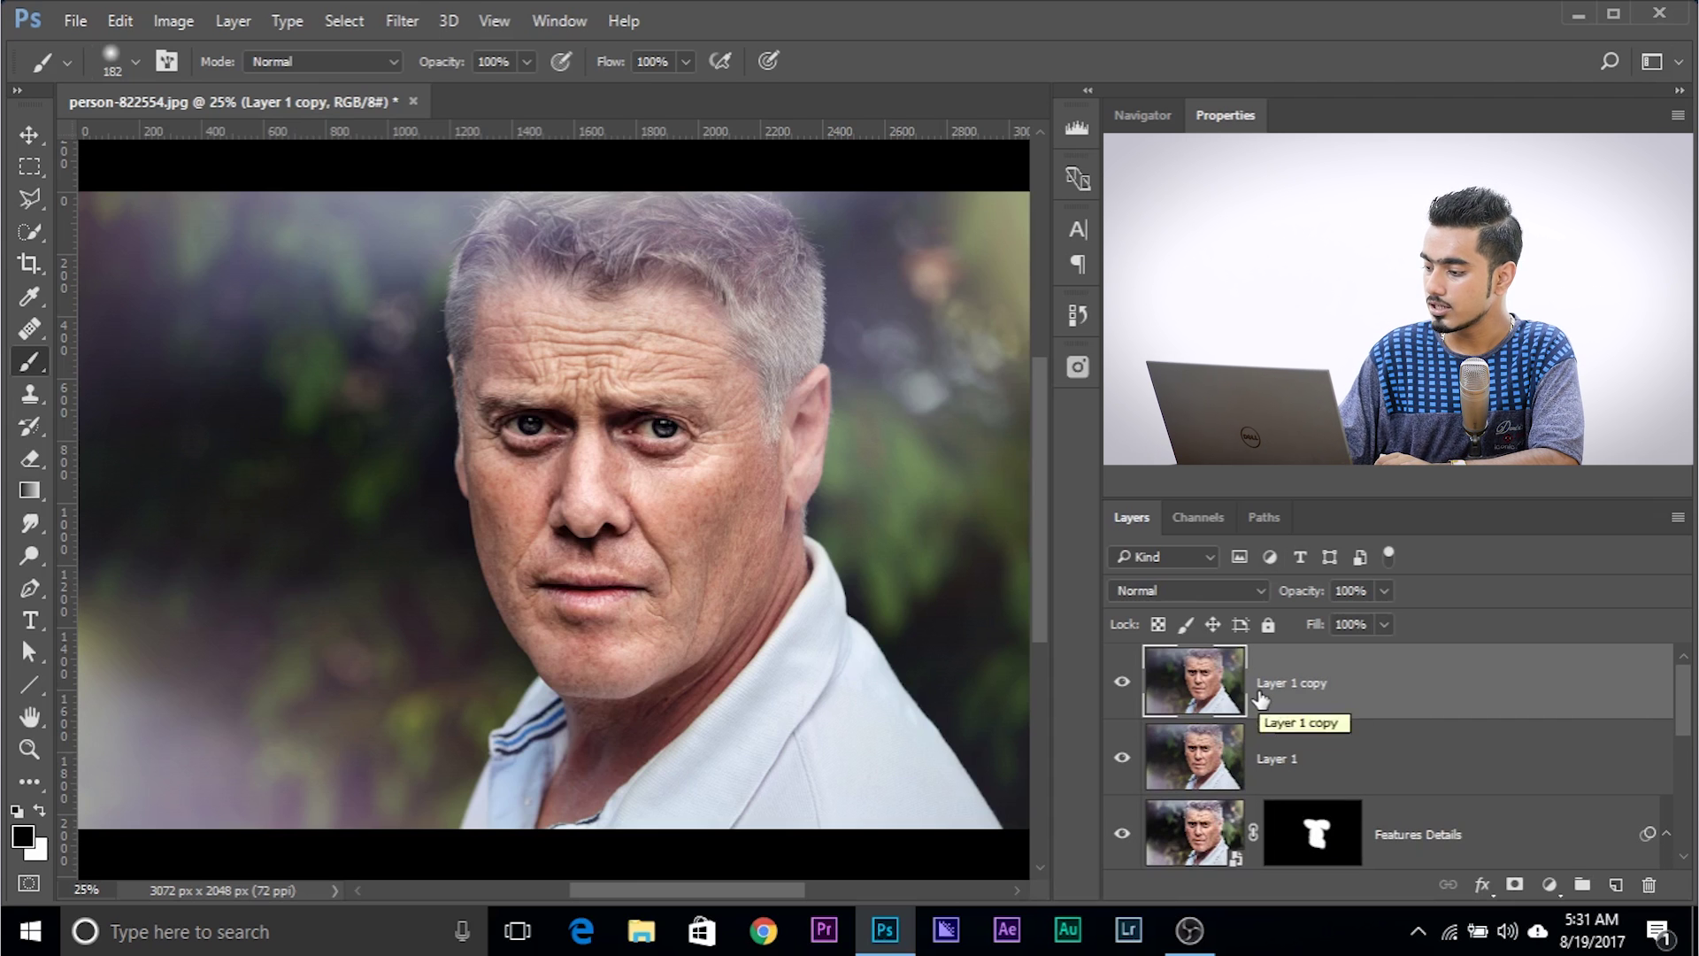
Invert the colours of Layer 1 copy and set its blend mode to Vivid Light.
{"action": "key", "text": "ctrl+i"}
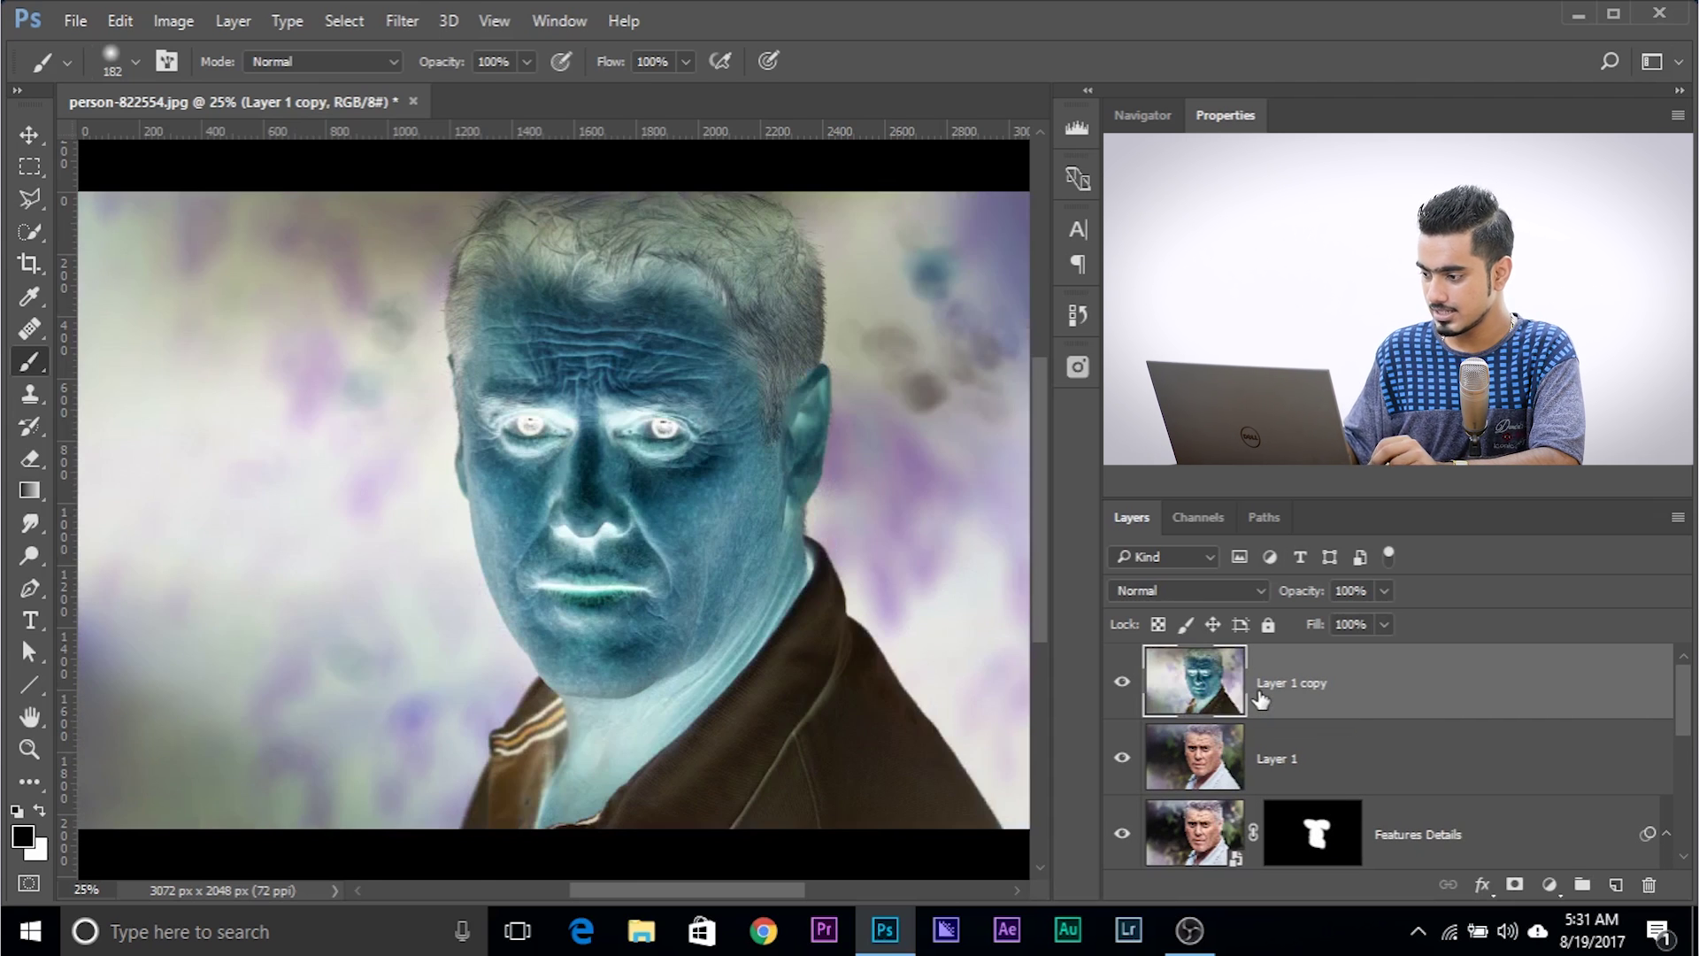
{"action": "left_click", "coordinate": [1209, 587]}
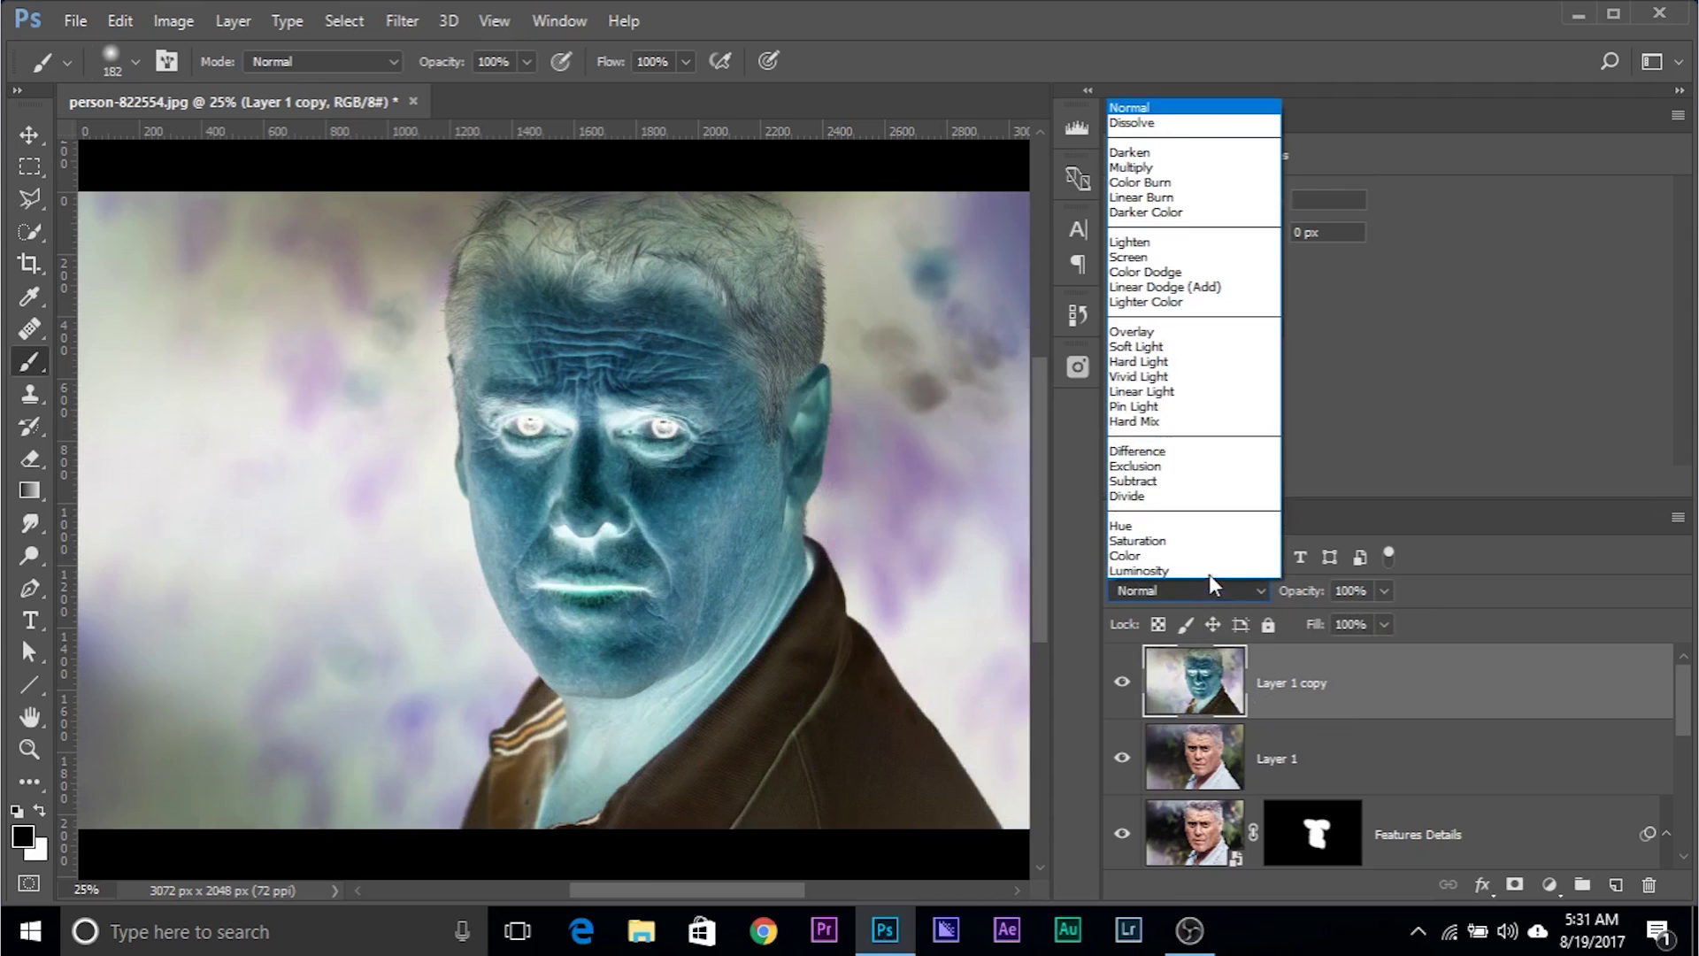
{"action": "left_click", "coordinate": [1165, 376]}
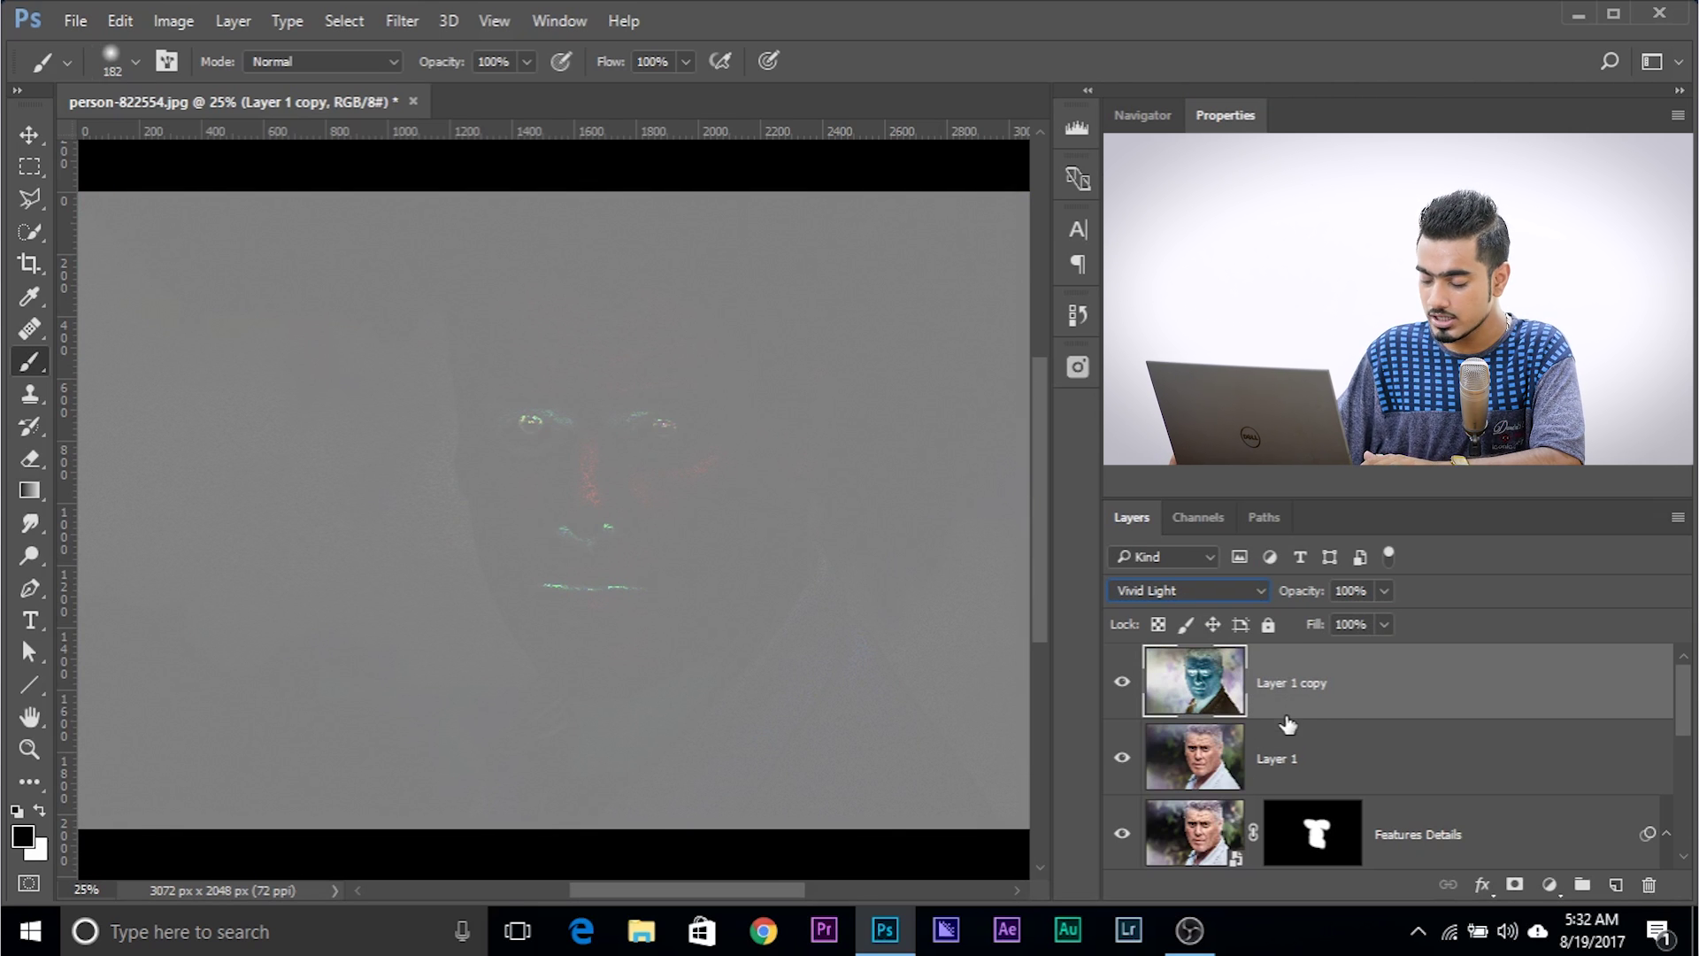
Group Layer 1 copy with Layer 1, set the group's blend mode to Overlay and compare the image with and without it.
{"action": "left_click", "coordinate": [1300, 762], "text": "shift"}
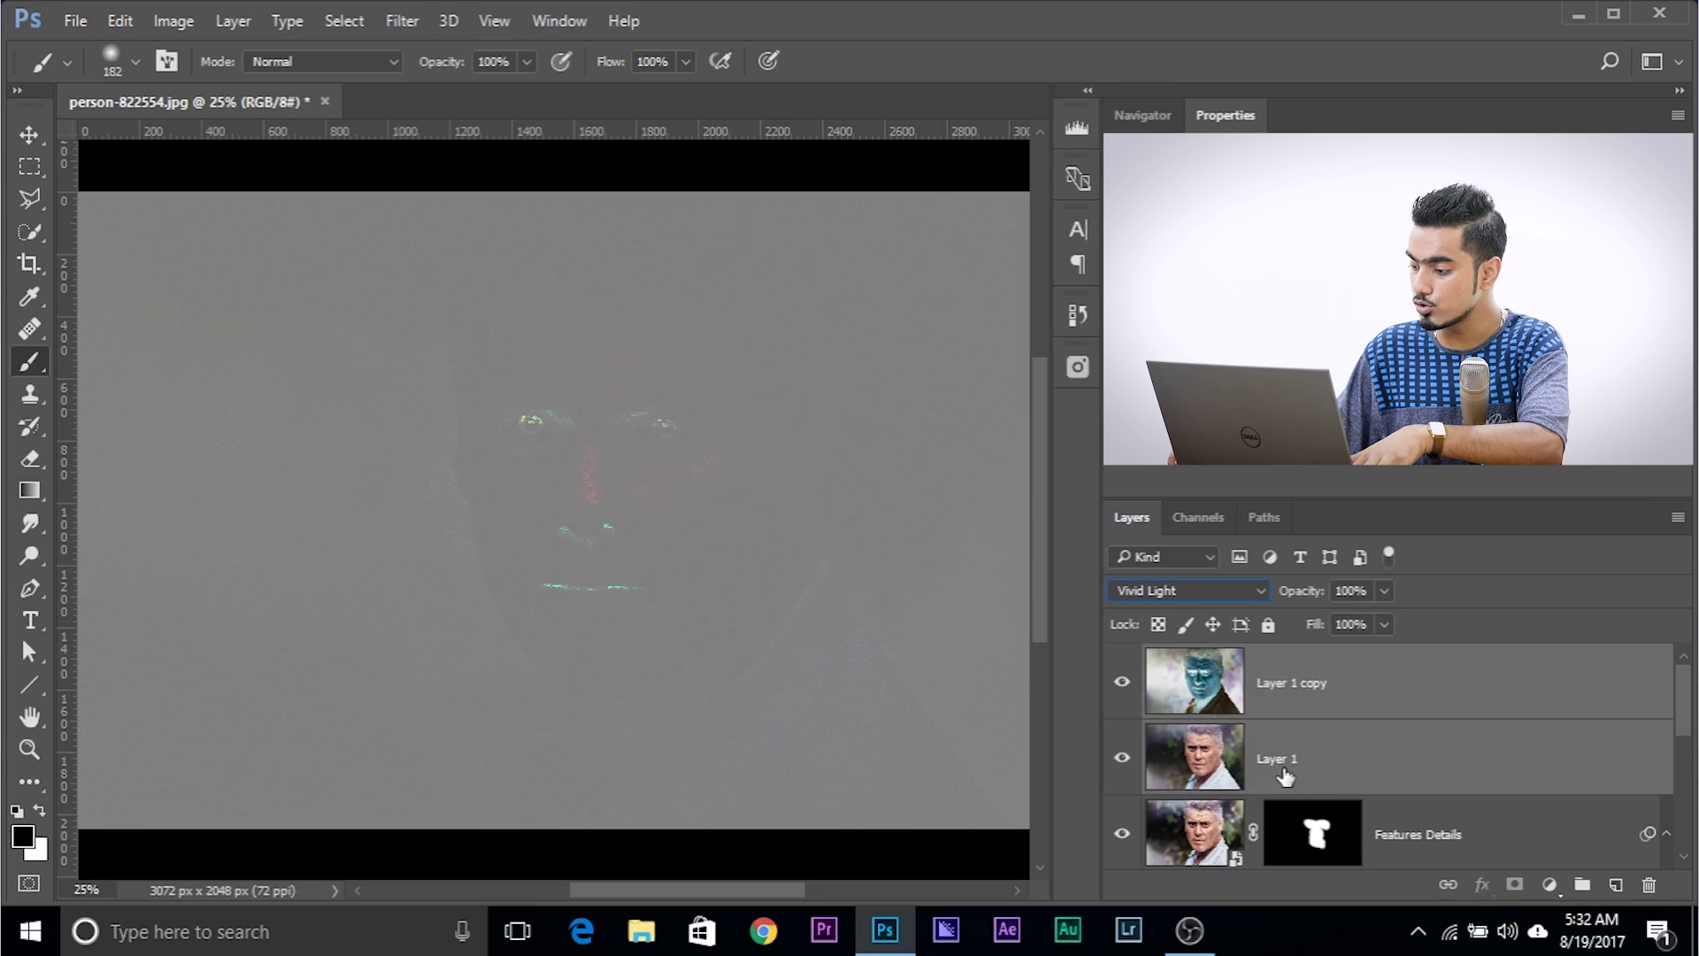
{"action": "key", "text": "ctrl+g"}
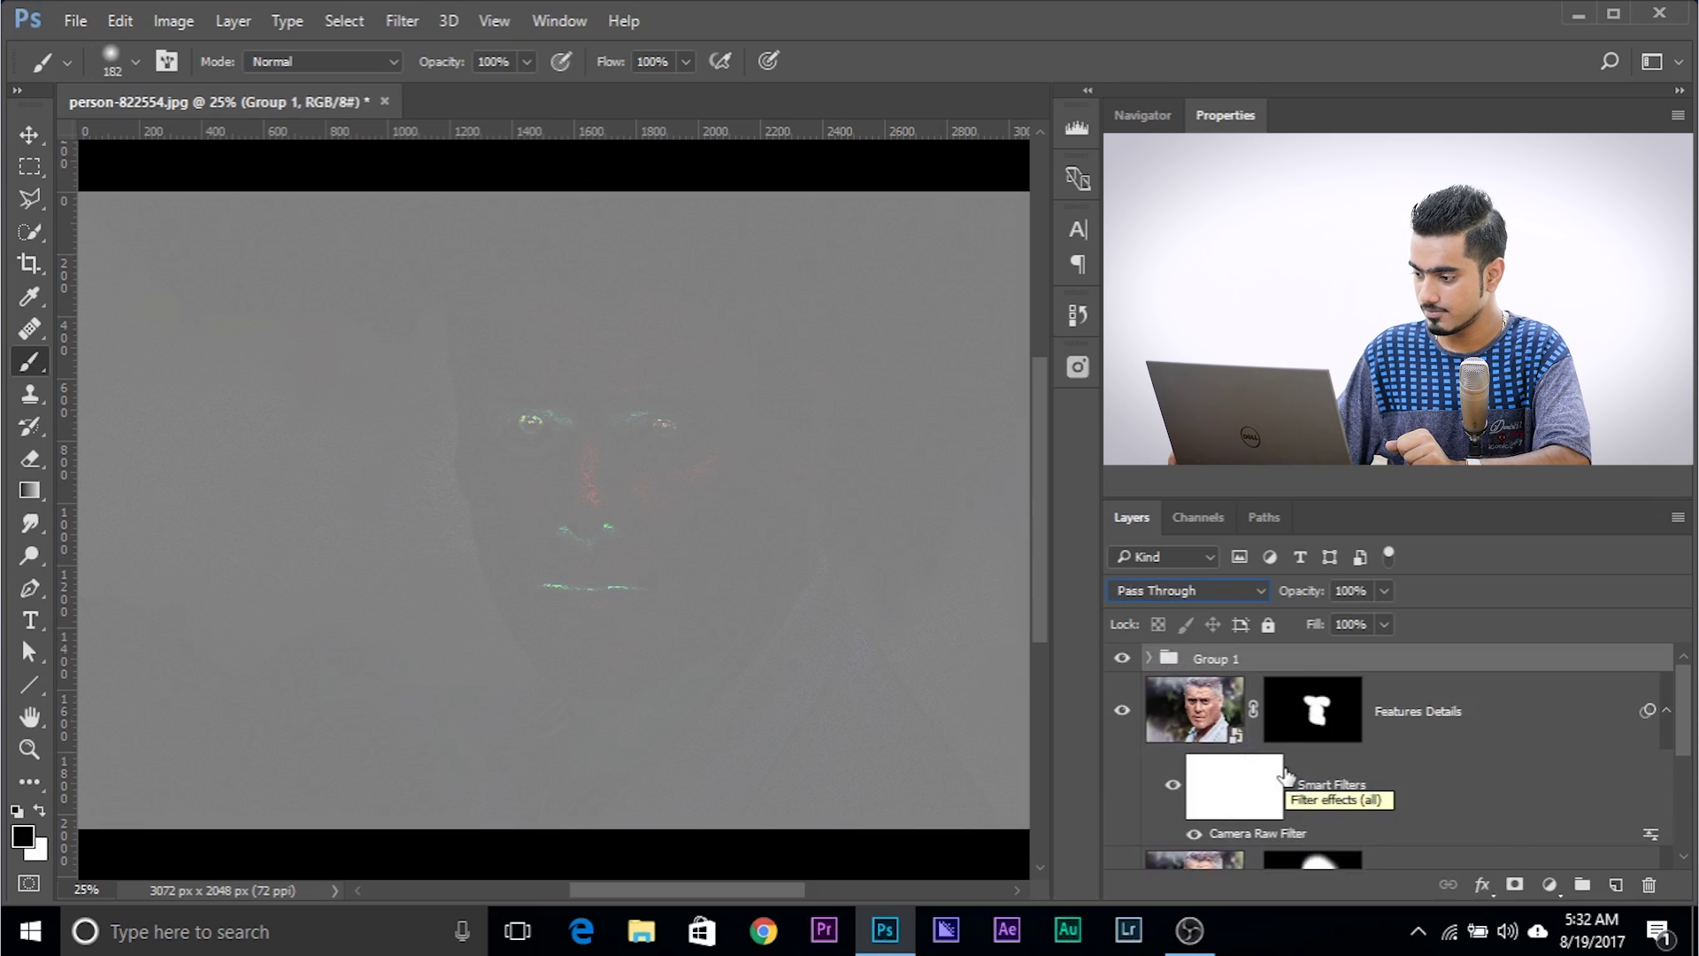
{"action": "left_click", "coordinate": [1198, 591]}
{"action": "left_click", "coordinate": [1187, 334]}
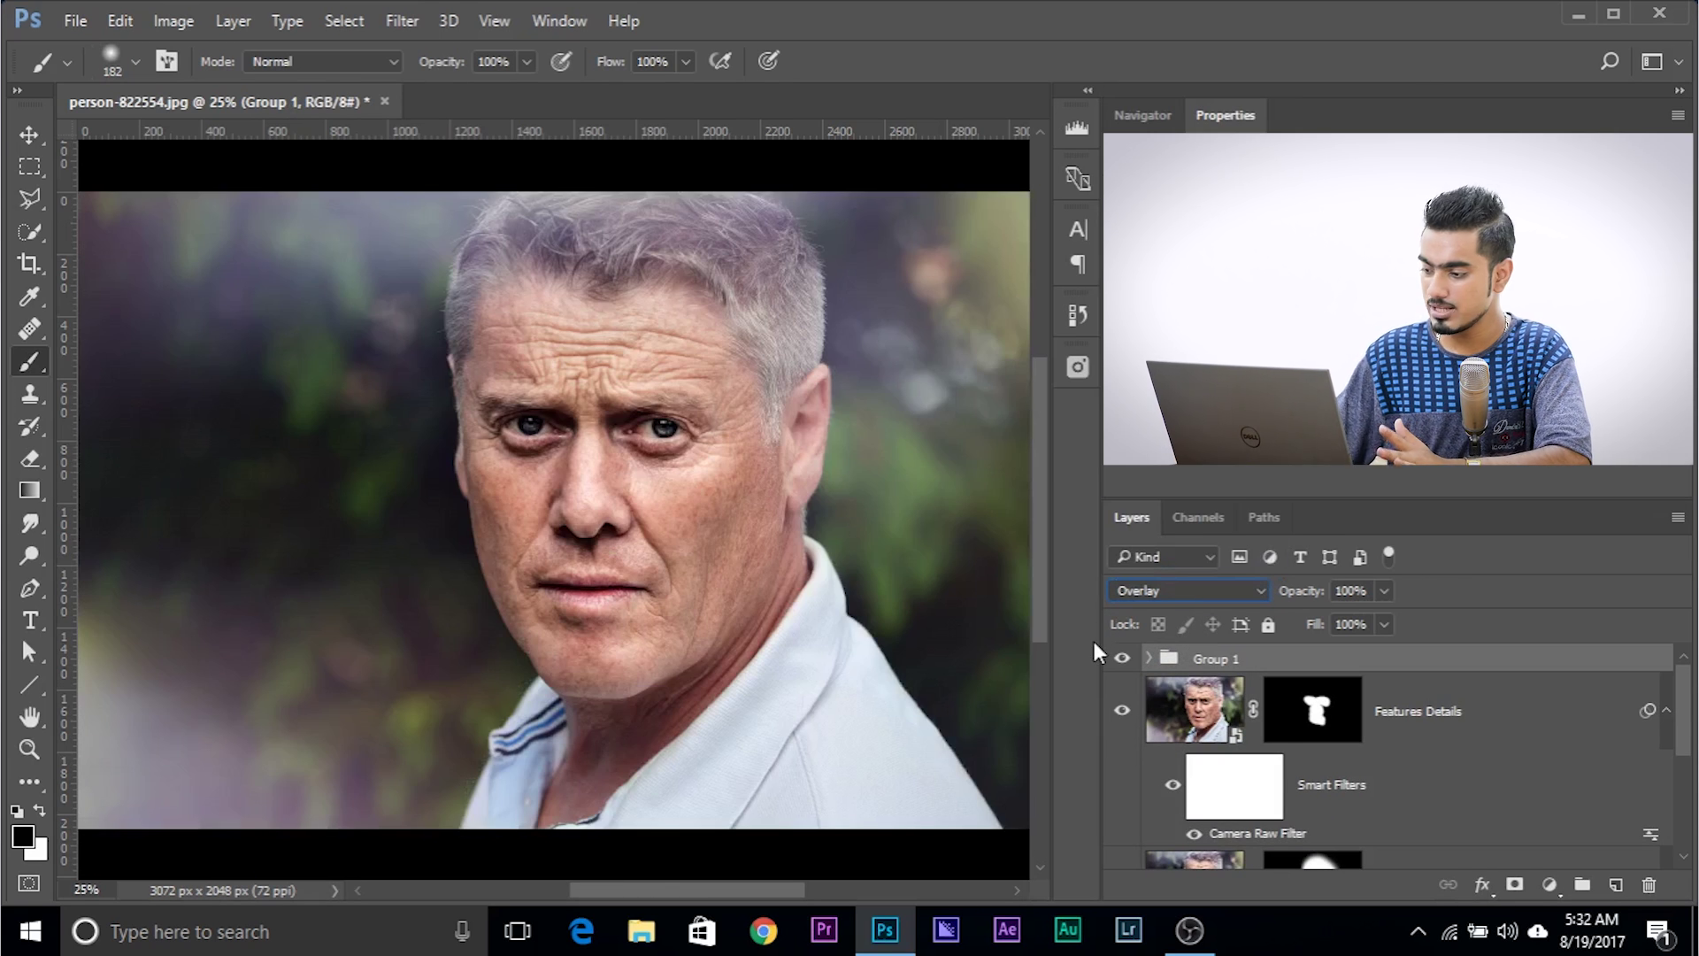
{"action": "left_click", "coordinate": [1122, 659]}
{"action": "left_click", "coordinate": [1122, 660]}
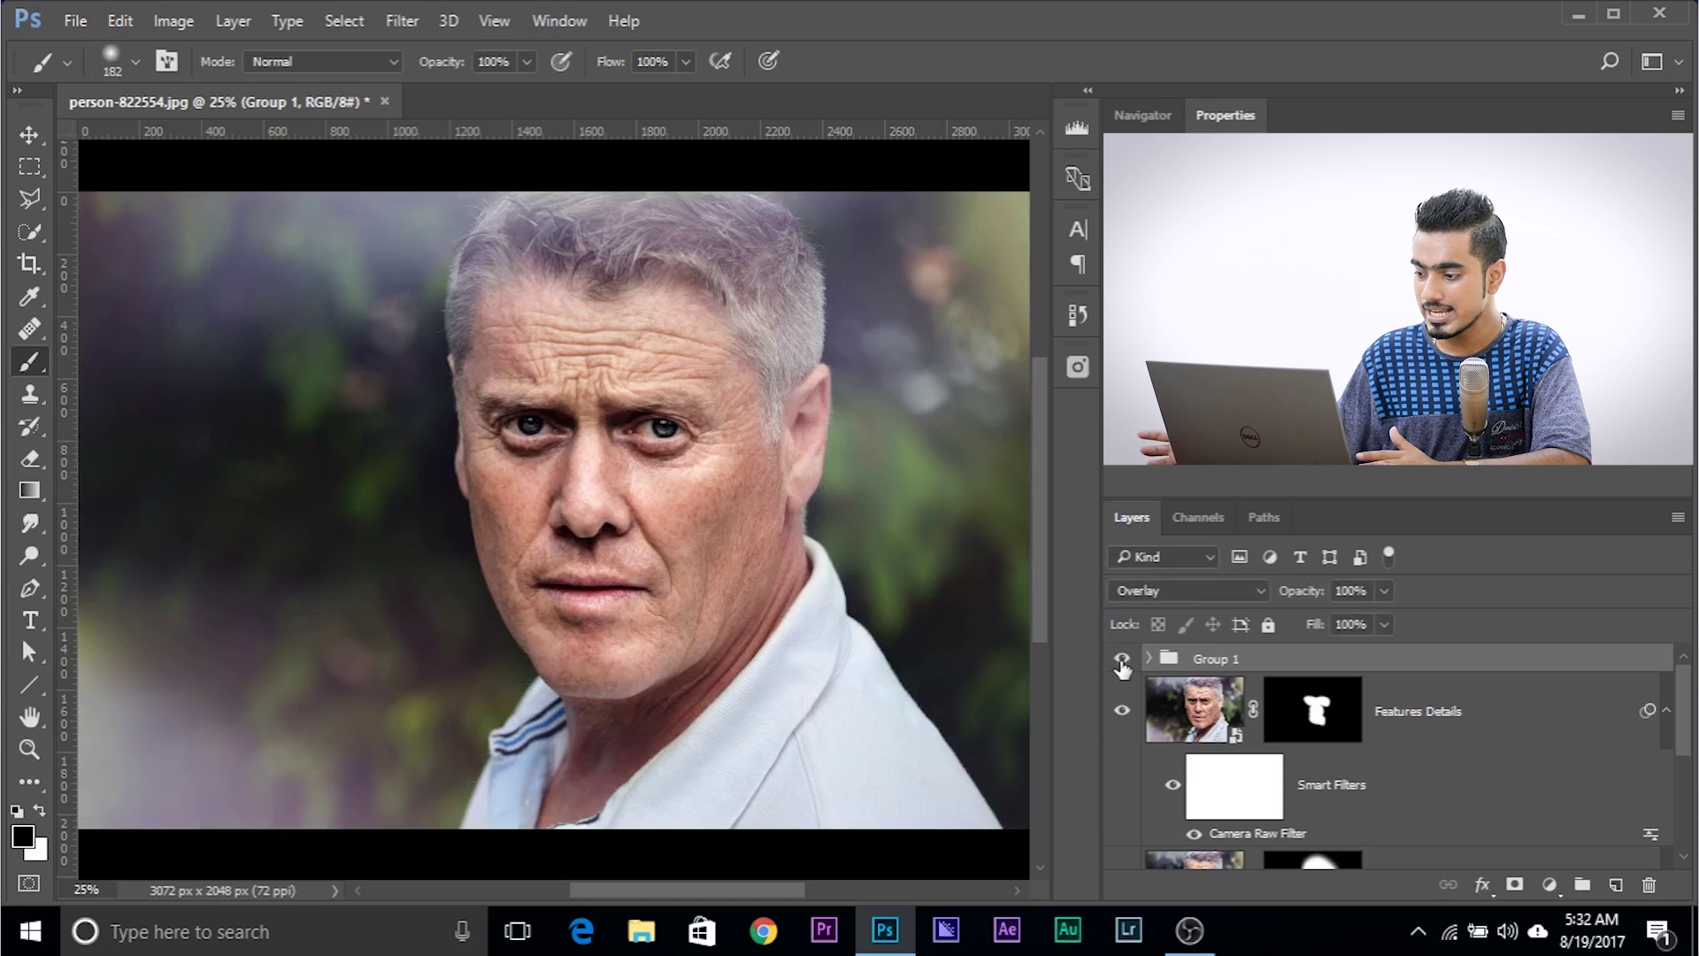
Convert Layer 1 copy inside Group 1 for smart filters.
{"action": "left_click", "coordinate": [1150, 660]}
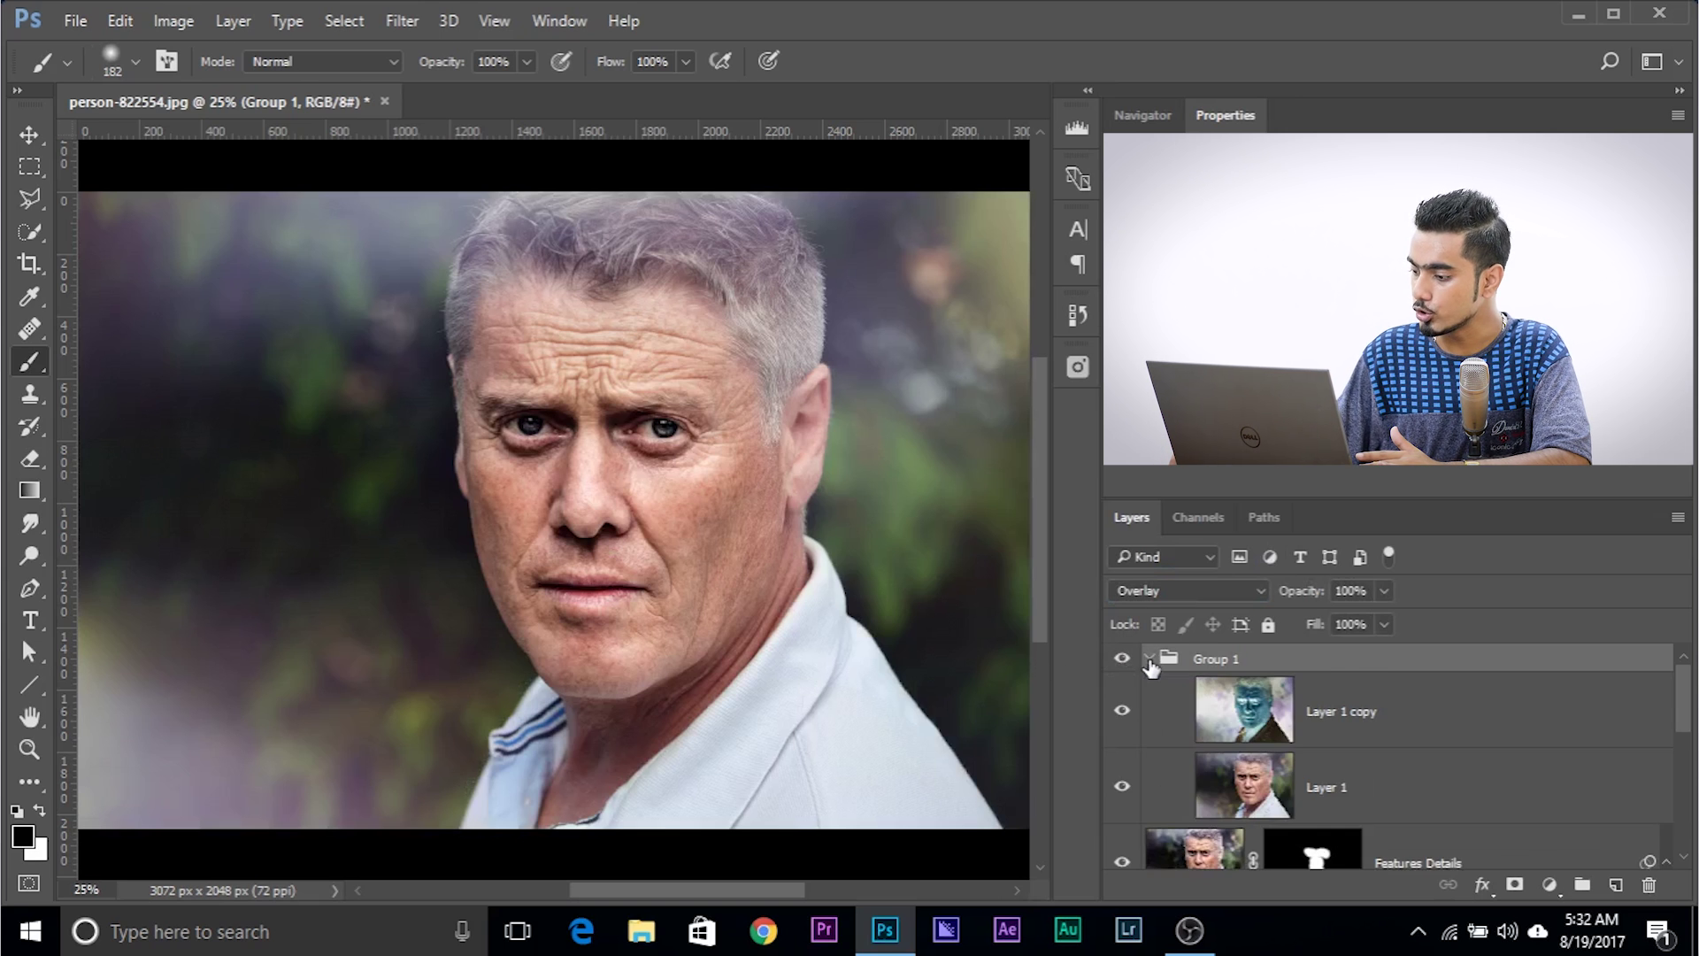
{"action": "left_click", "coordinate": [1332, 713]}
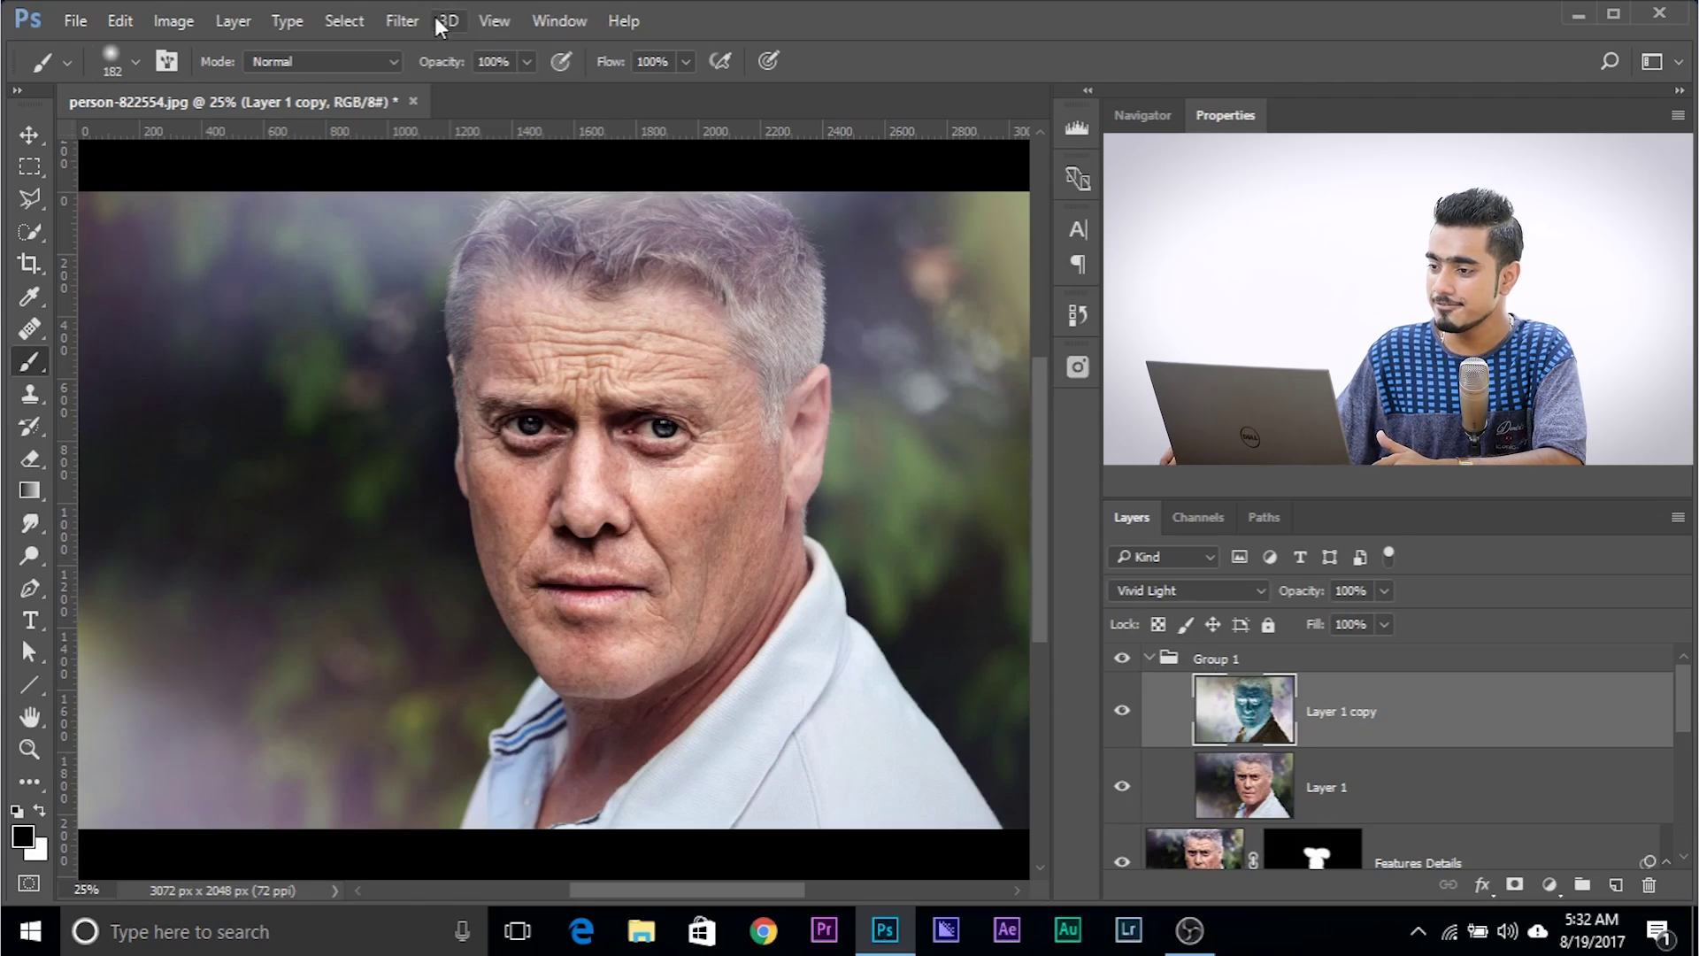
{"action": "left_click", "coordinate": [418, 22]}
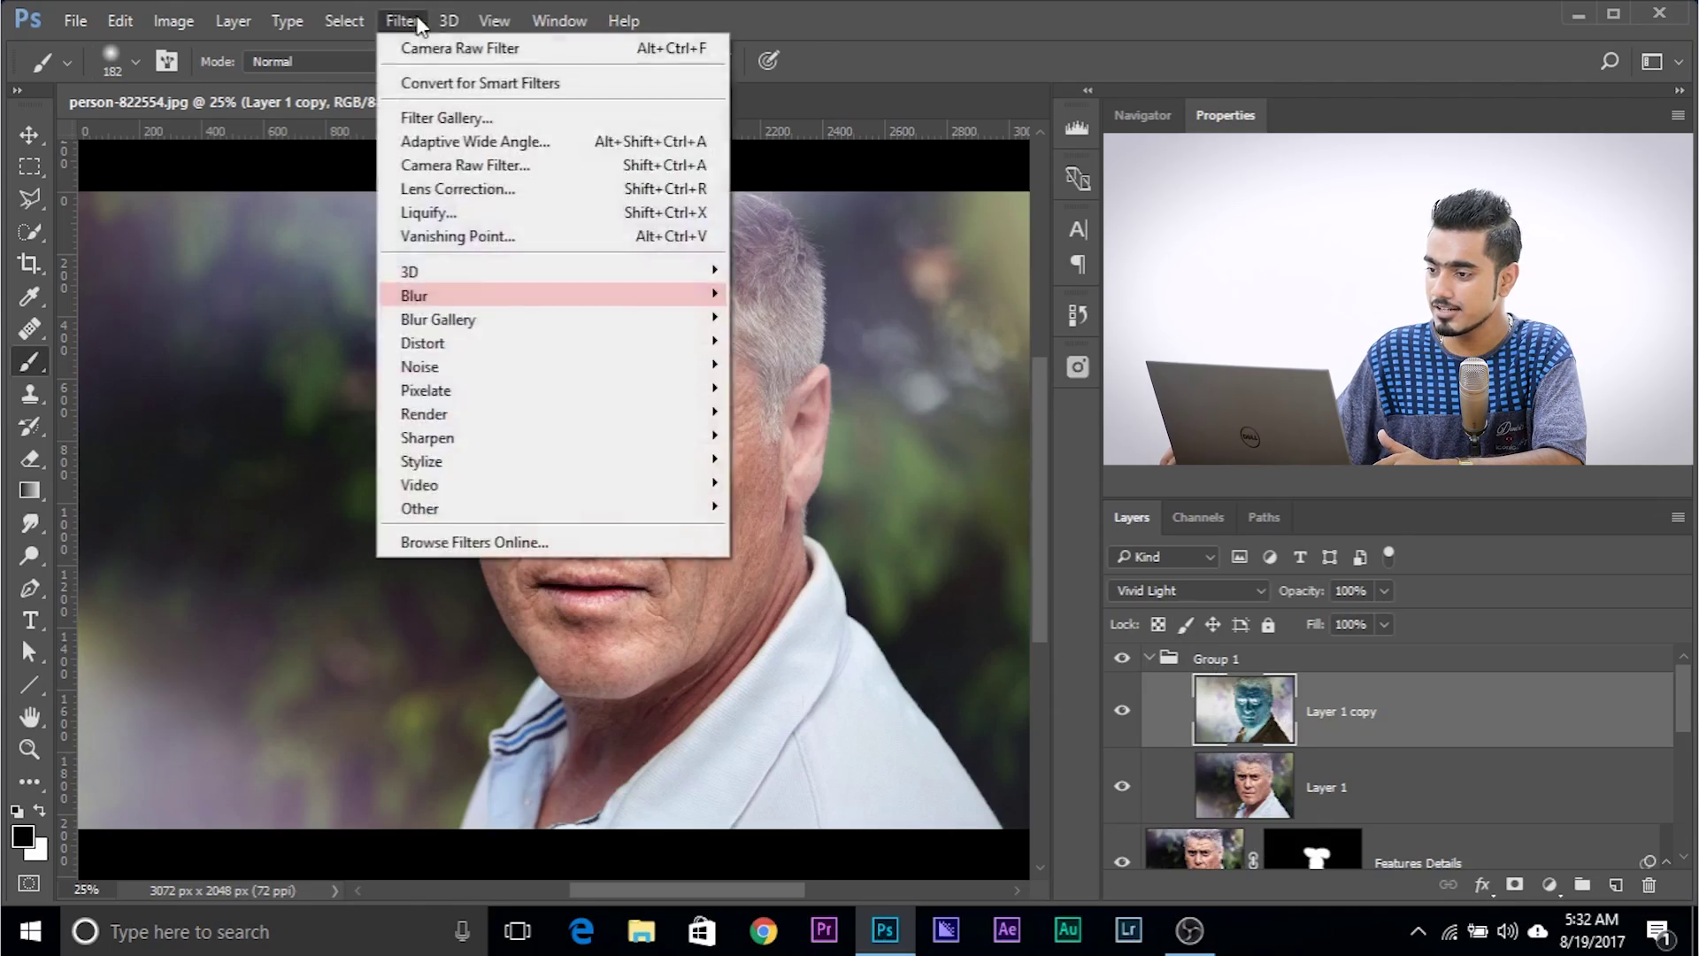
{"action": "left_click", "coordinate": [443, 82]}
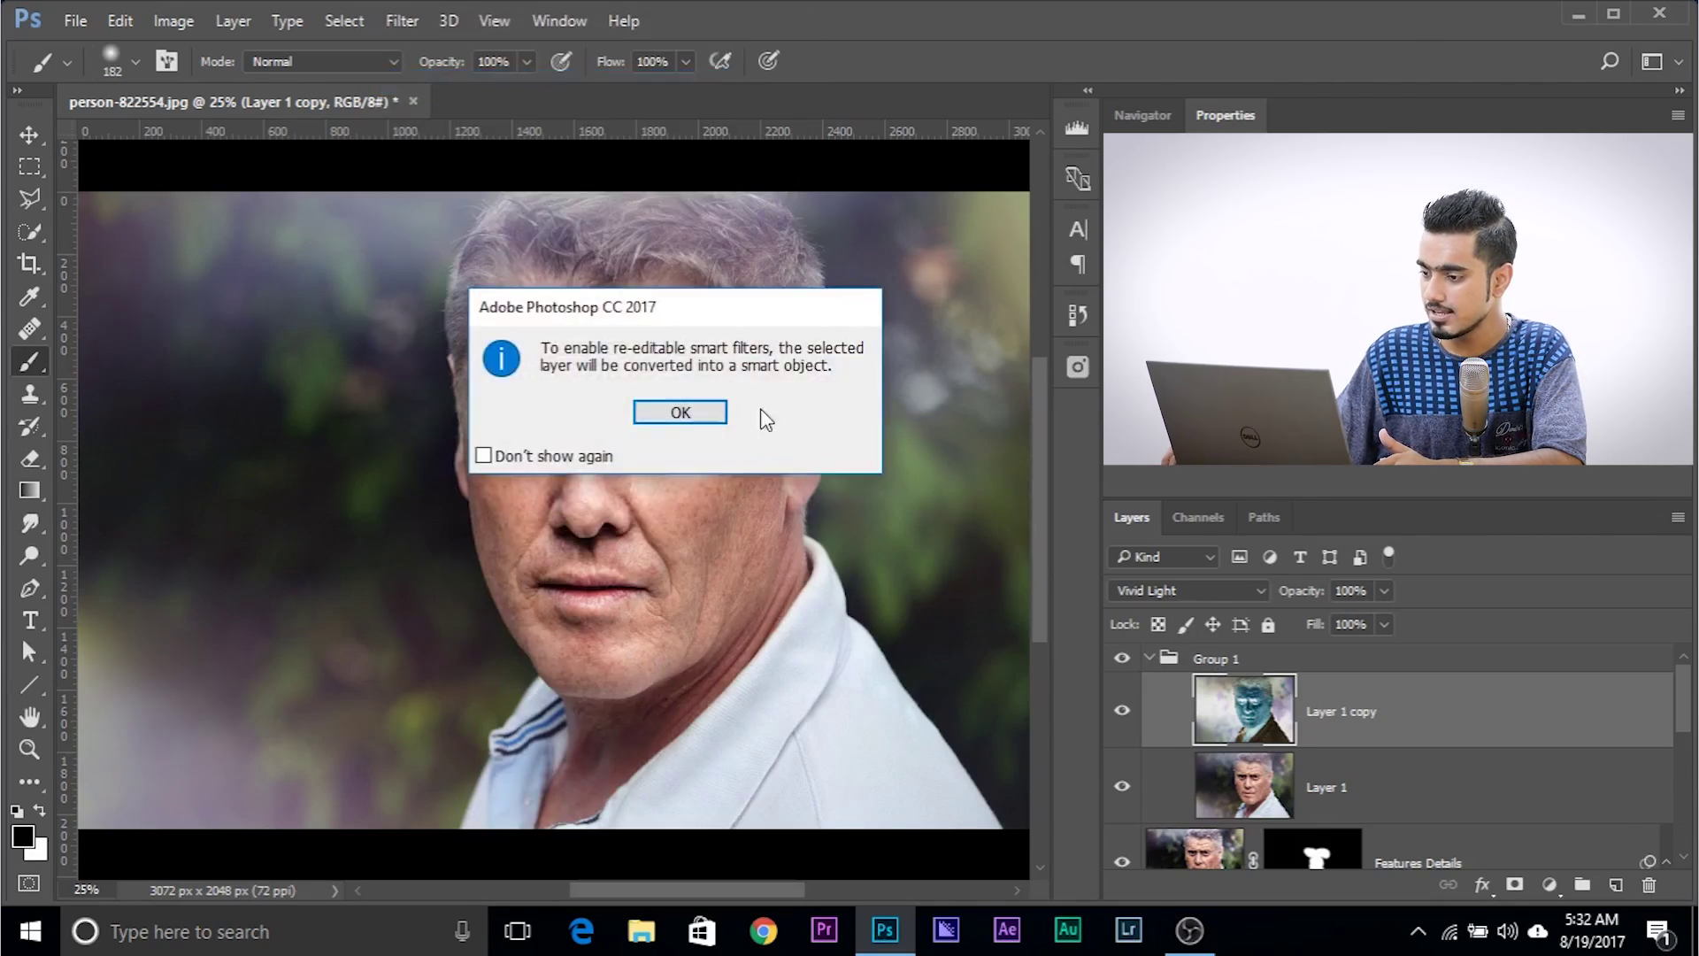
{"action": "left_click", "coordinate": [699, 412]}
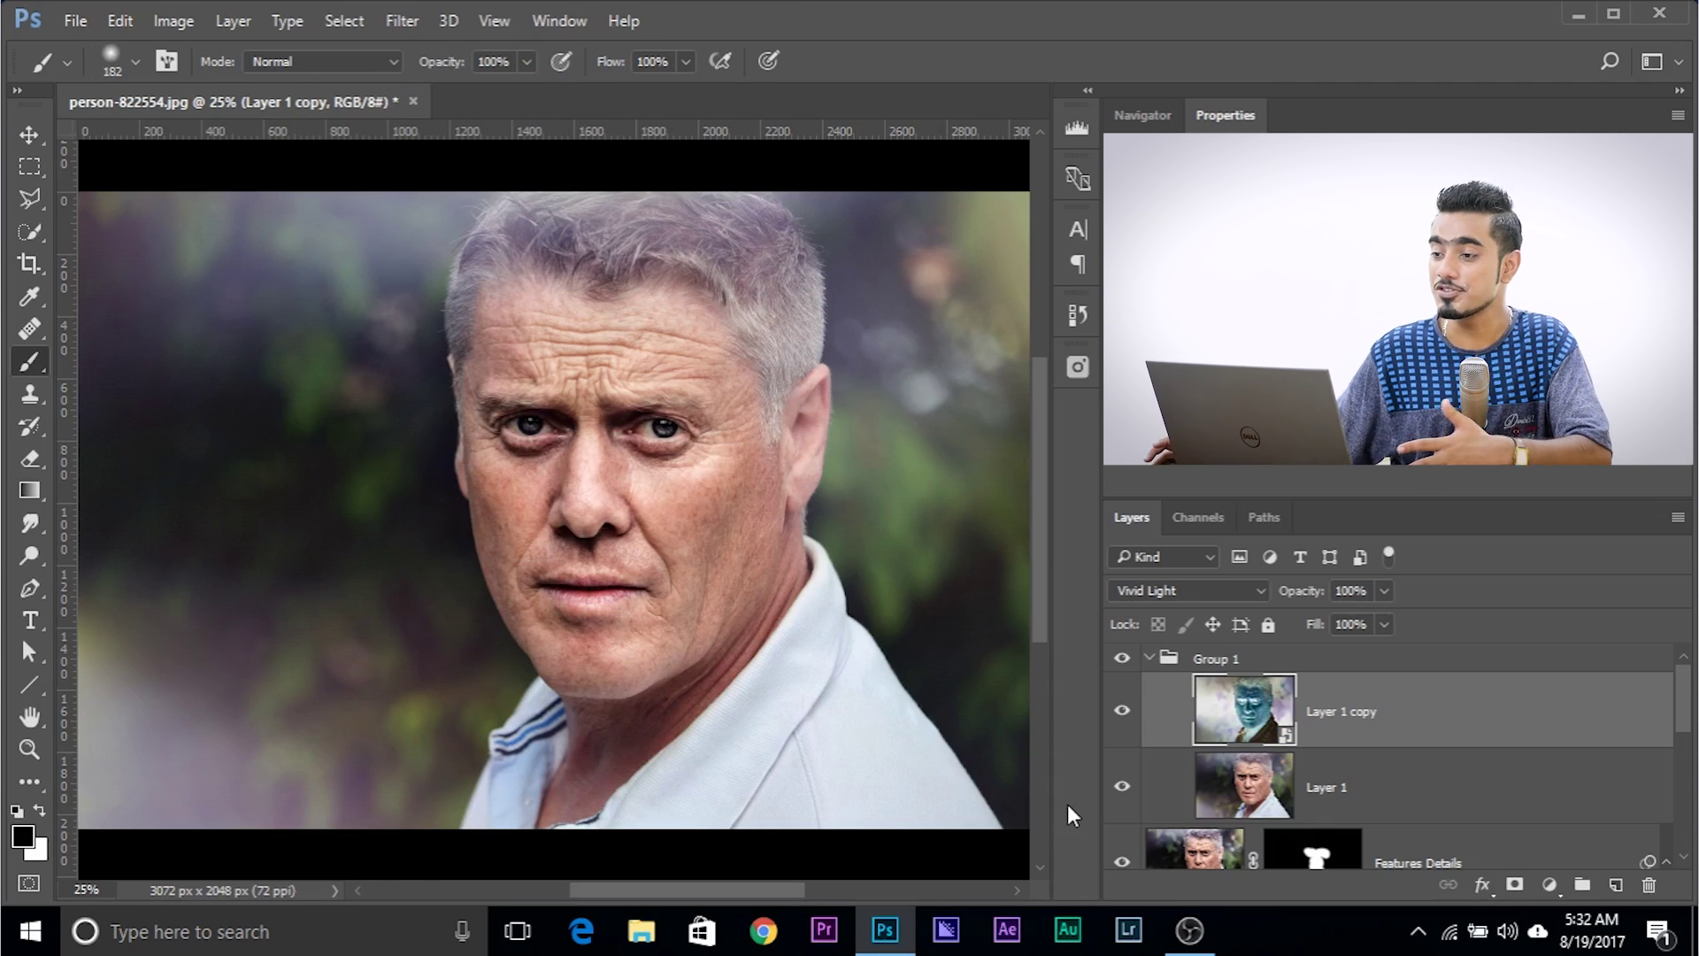
Apply a Gaussian Blur smart filter with a 1.5-pixel radius to Layer 1 copy.
{"action": "left_click", "coordinate": [386, 23]}
{"action": "mouse_move", "coordinate": [569, 296]}
{"action": "left_click", "coordinate": [772, 317]}
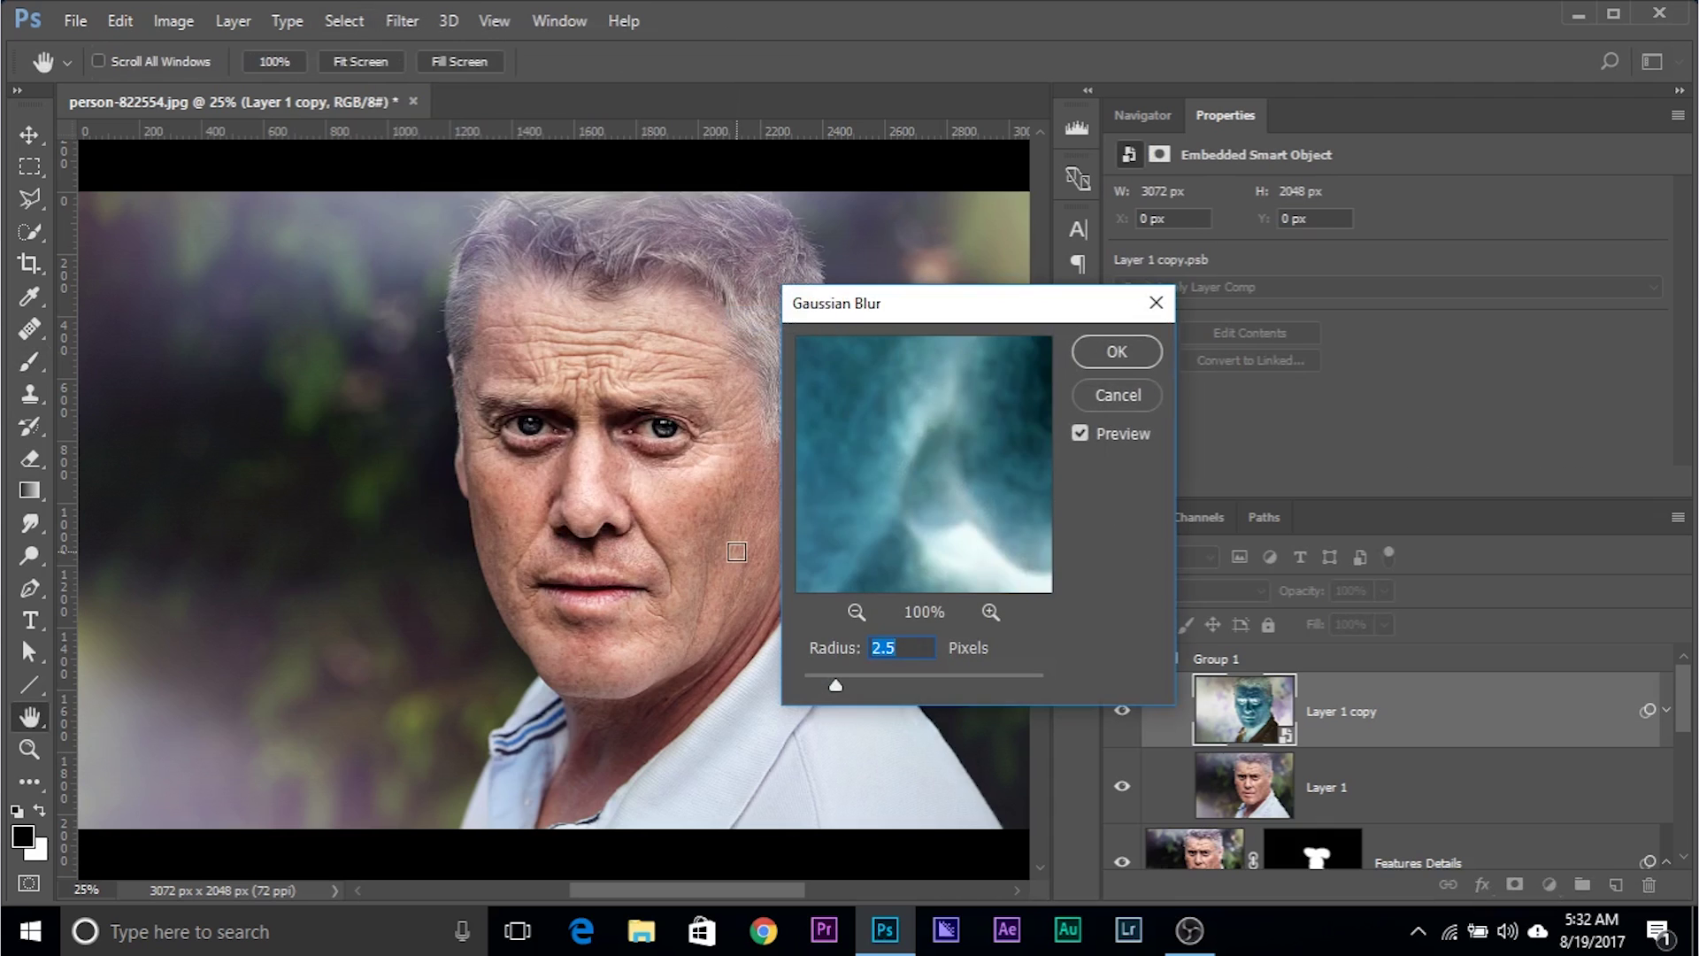
{"action": "left_click", "coordinate": [737, 551], "text": "ctrl"}
{"action": "left_click_drag", "start_coordinate": [664, 504], "coordinate": [575, 516]}
{"action": "mouse_move", "coordinate": [823, 689]}
{"action": "left_mouse_down"}
{"action": "mouse_move", "coordinate": [843, 682]}
{"action": "mouse_move", "coordinate": [820, 682]}
{"action": "left_mouse_up"}
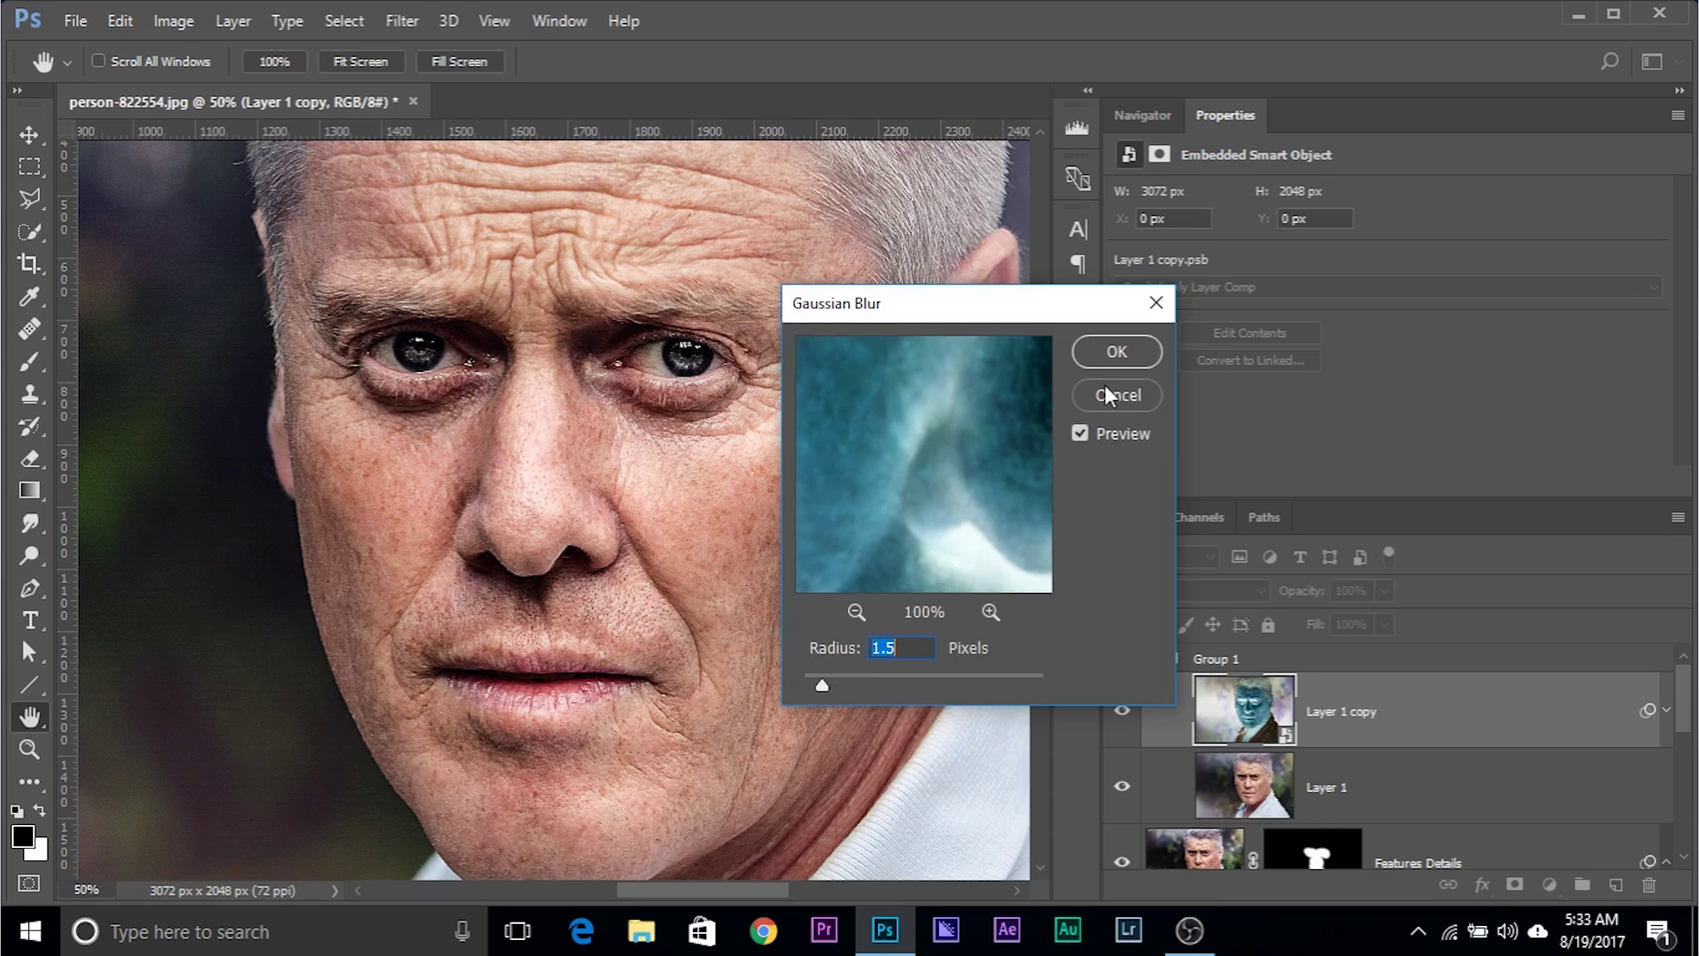
{"action": "left_click", "coordinate": [1106, 351]}
{"action": "key", "text": "b"}
{"action": "key", "text": "ctrl+minus"}
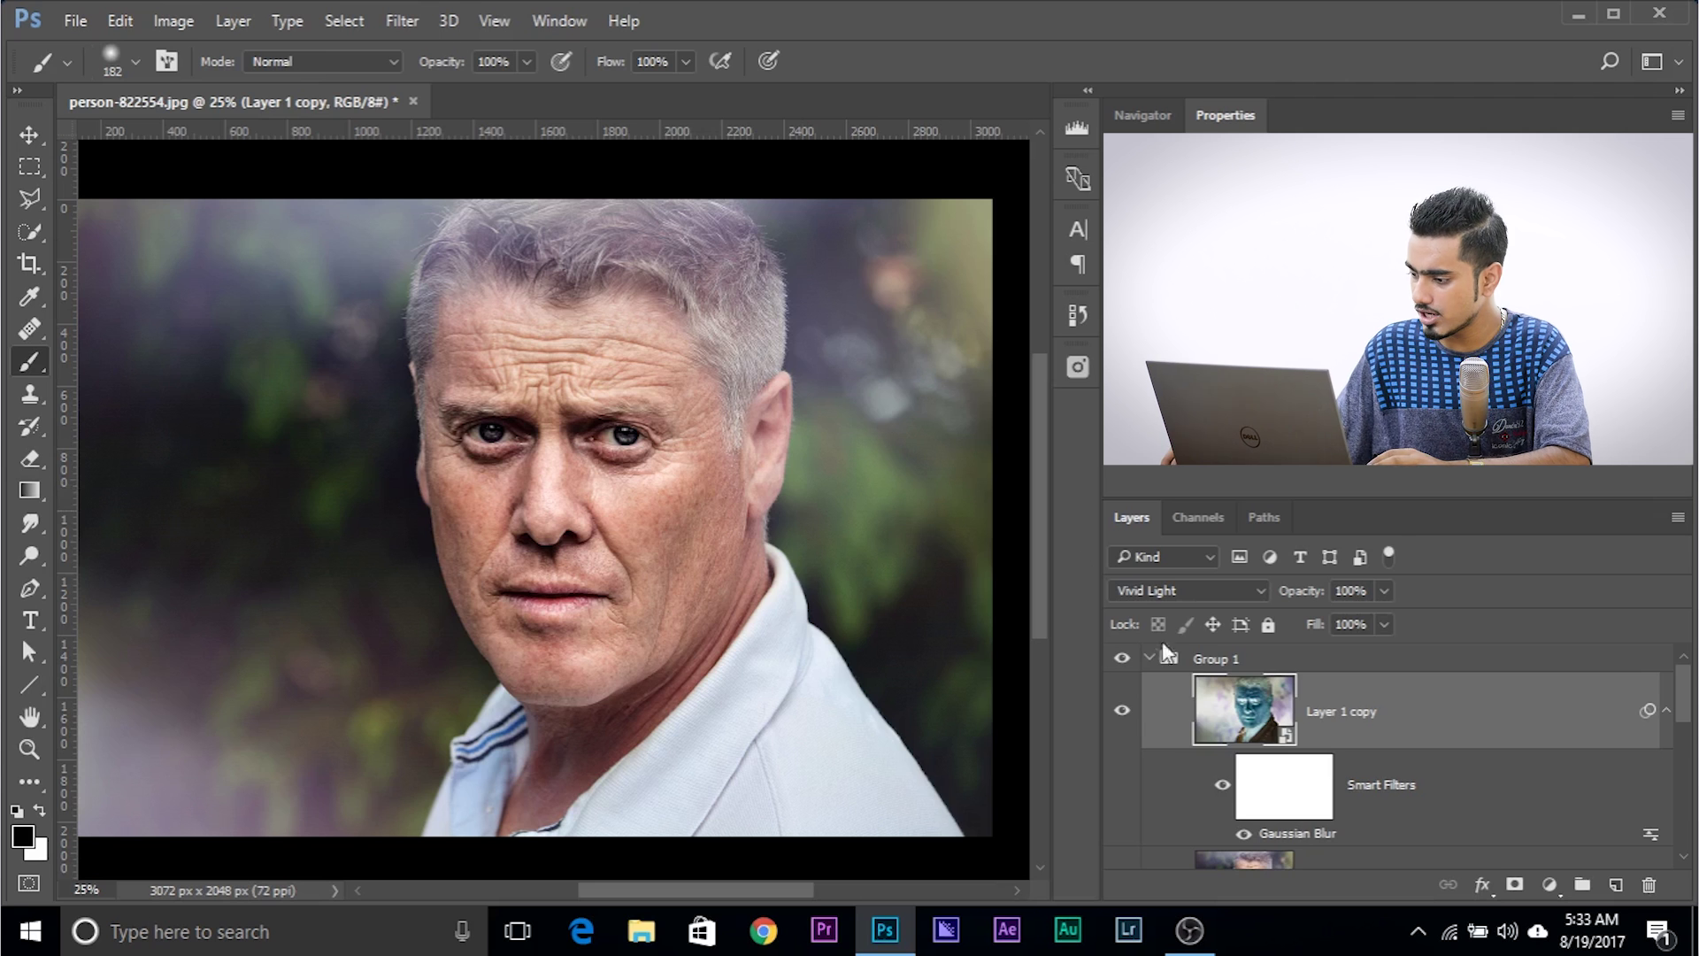
Copy the Face Details layer mask onto Group 1 so the sharpening is limited to the face.
{"action": "left_click", "coordinate": [1202, 662]}
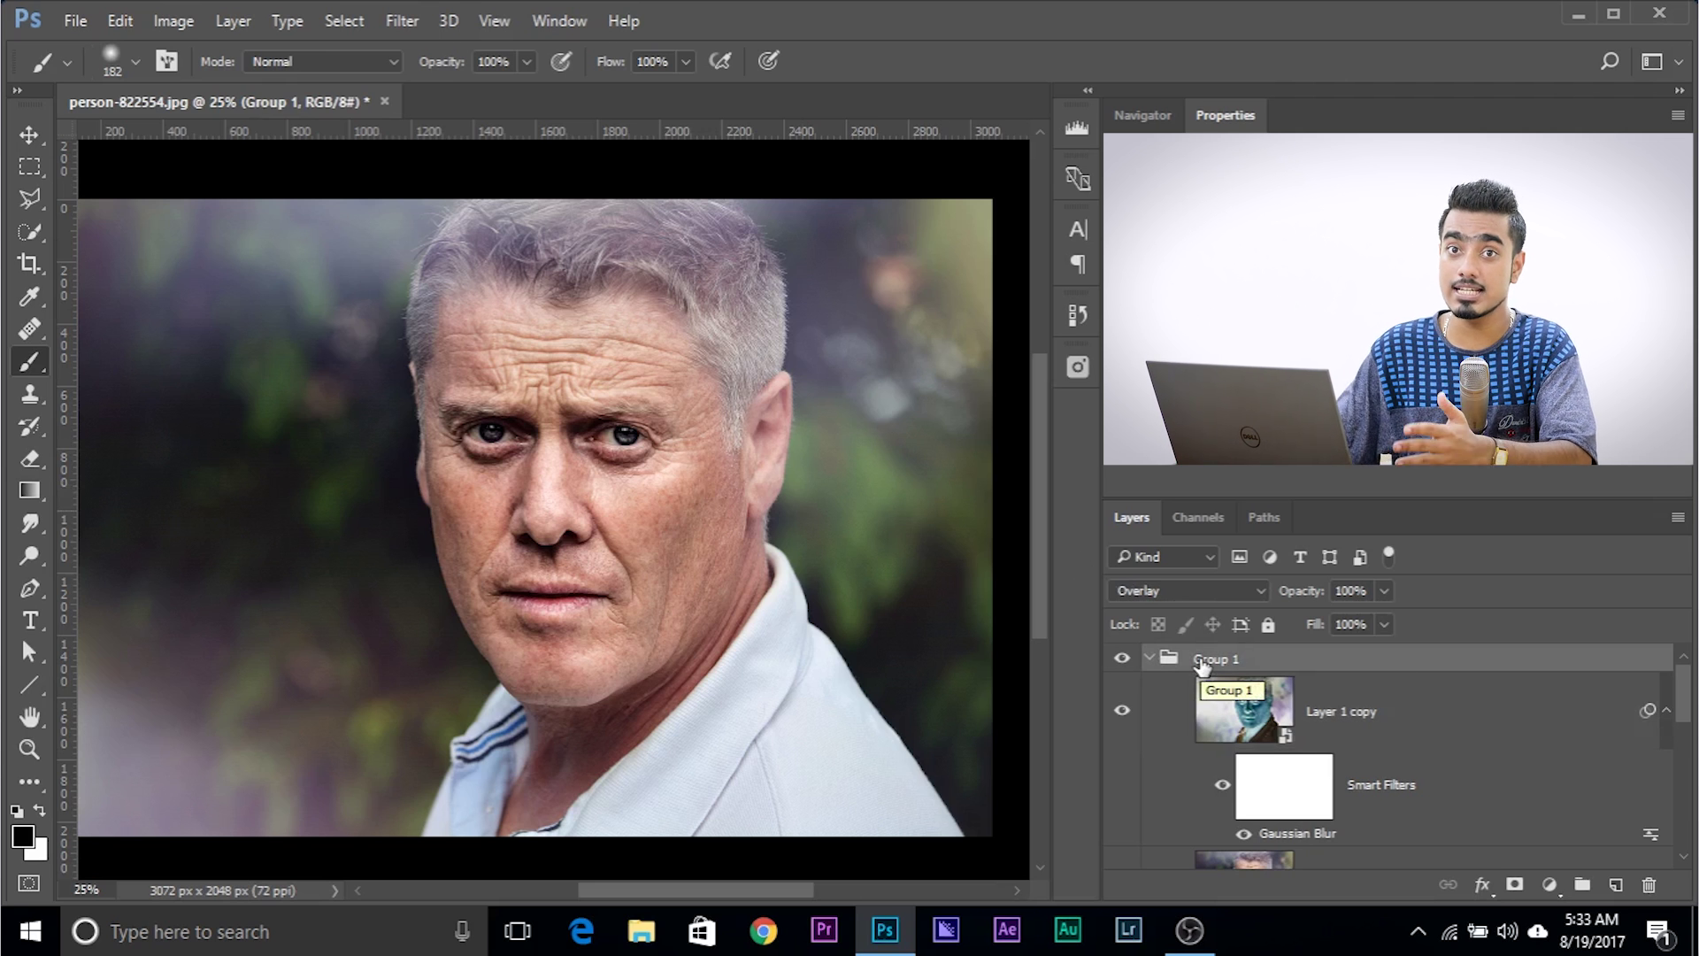
{"action": "left_click", "coordinate": [1370, 706]}
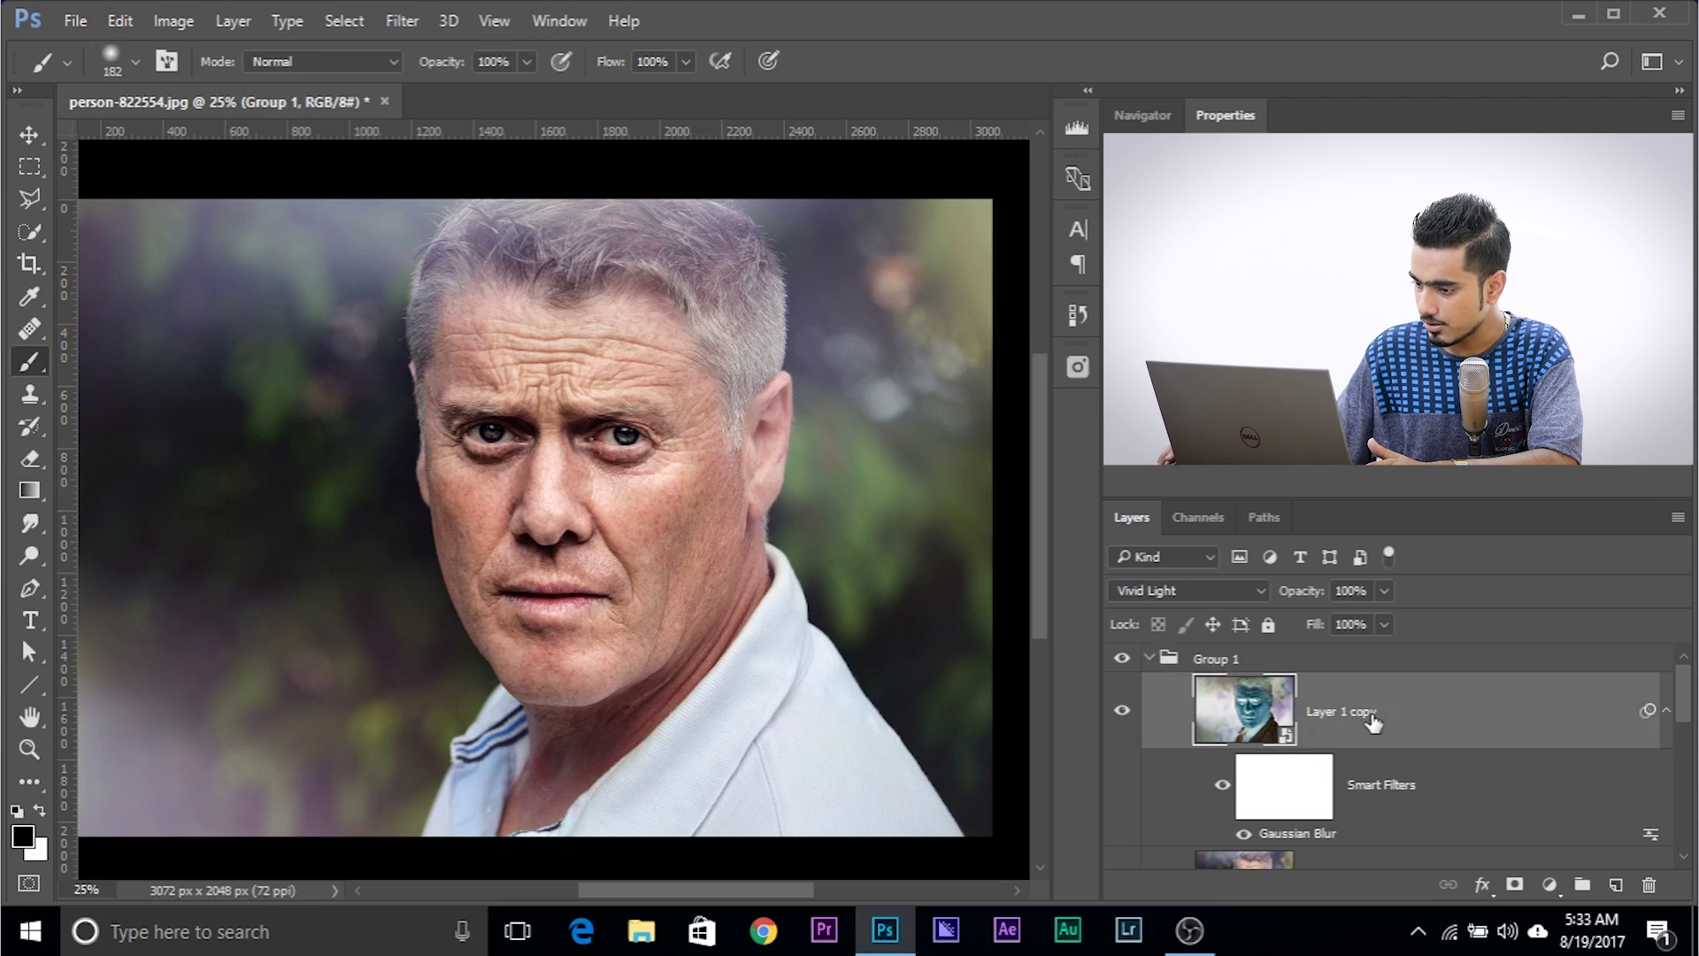
{"action": "scroll", "coordinate": [1312, 784], "scroll_direction": "down", "scroll_amount": 5}
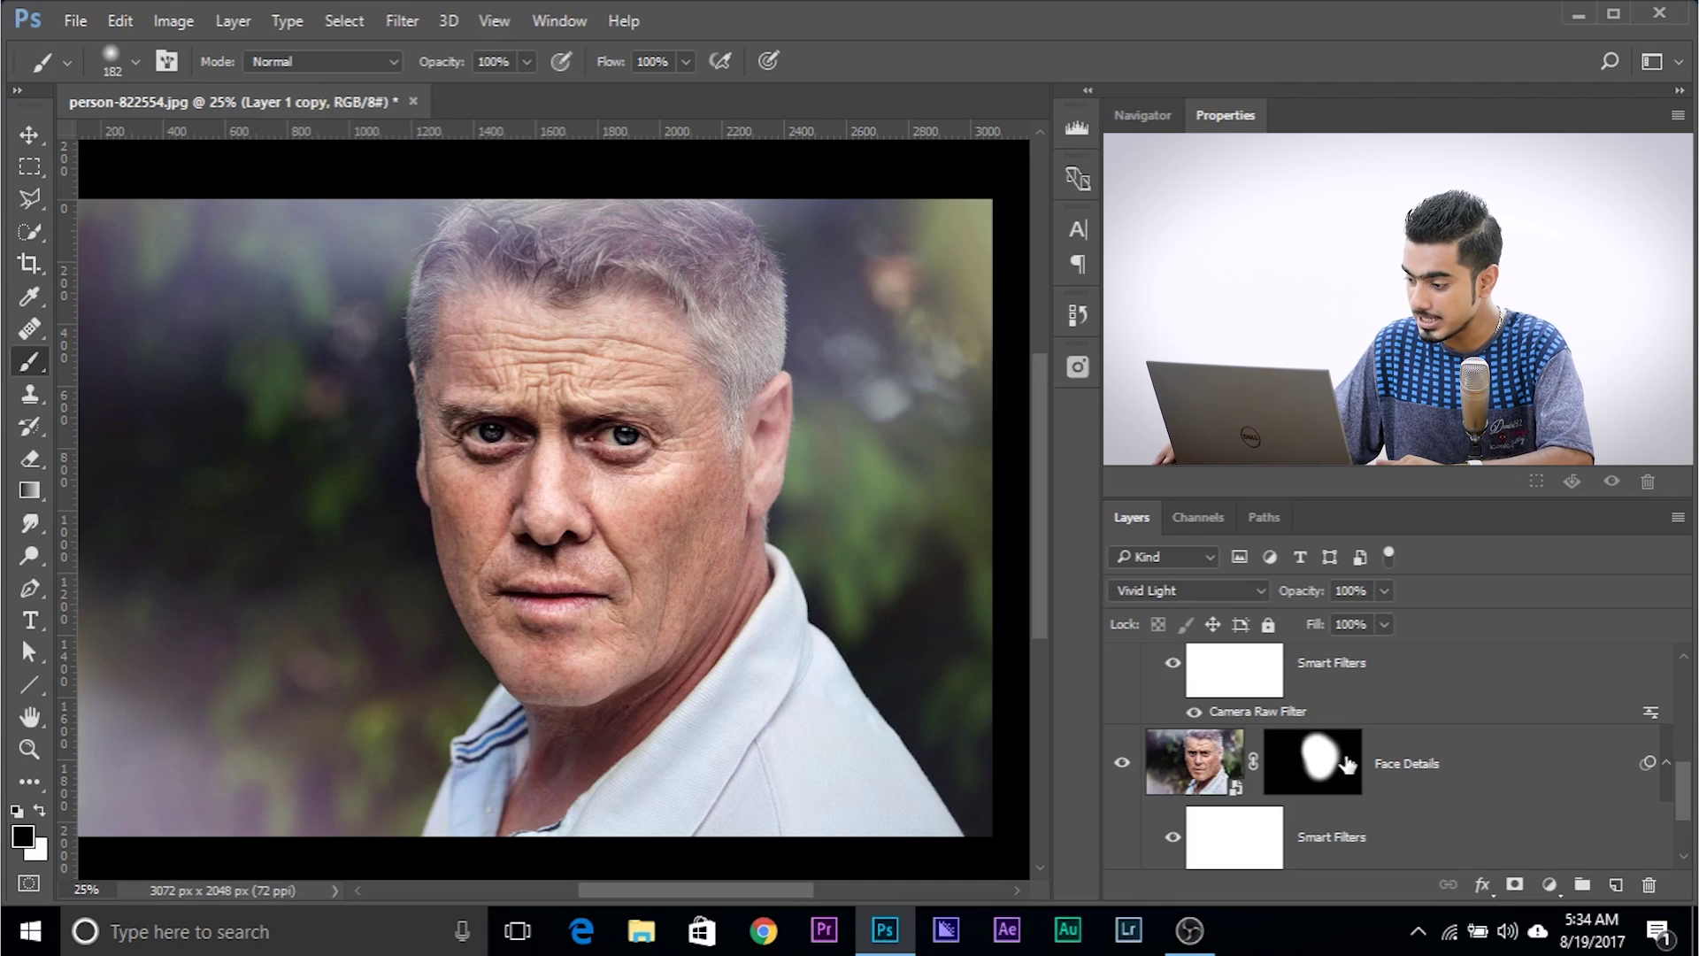
{"action": "left_click_drag", "start_coordinate": [1308, 779], "coordinate": [1267, 670]}
{"action": "scroll", "coordinate": [1274, 709], "scroll_direction": "up", "scroll_amount": 1}
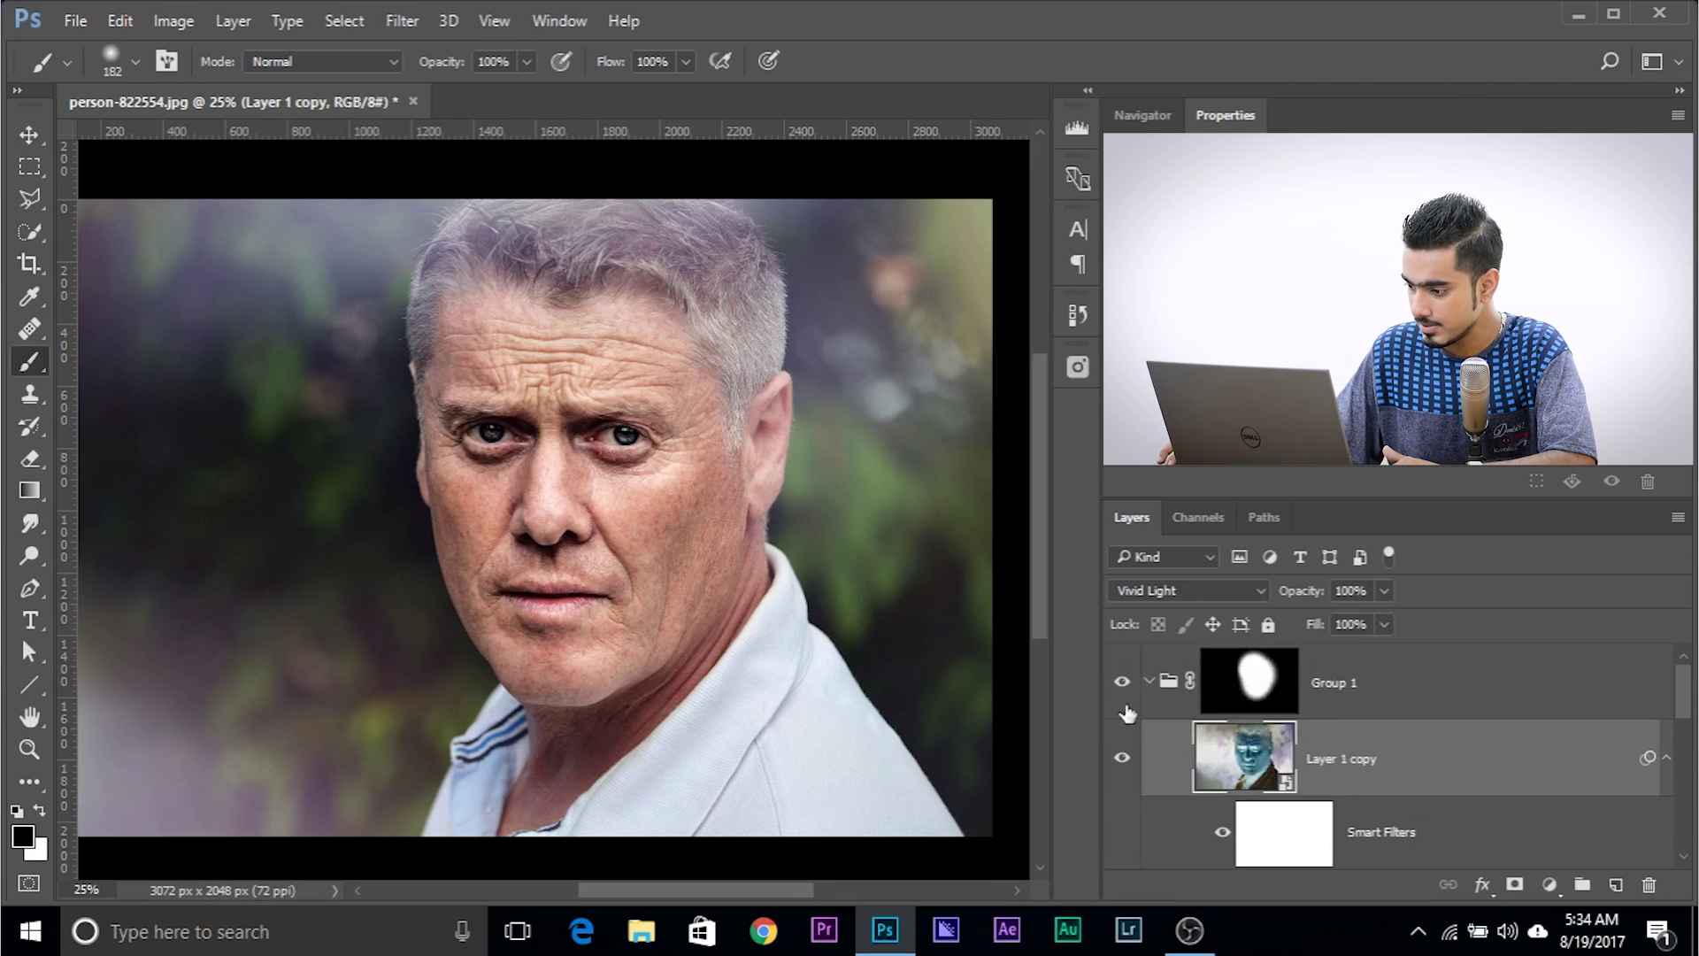
Switch to the Move tool and compare the face up close with and without Group 1's sharpening.
{"action": "key", "text": "ctrl+plus"}
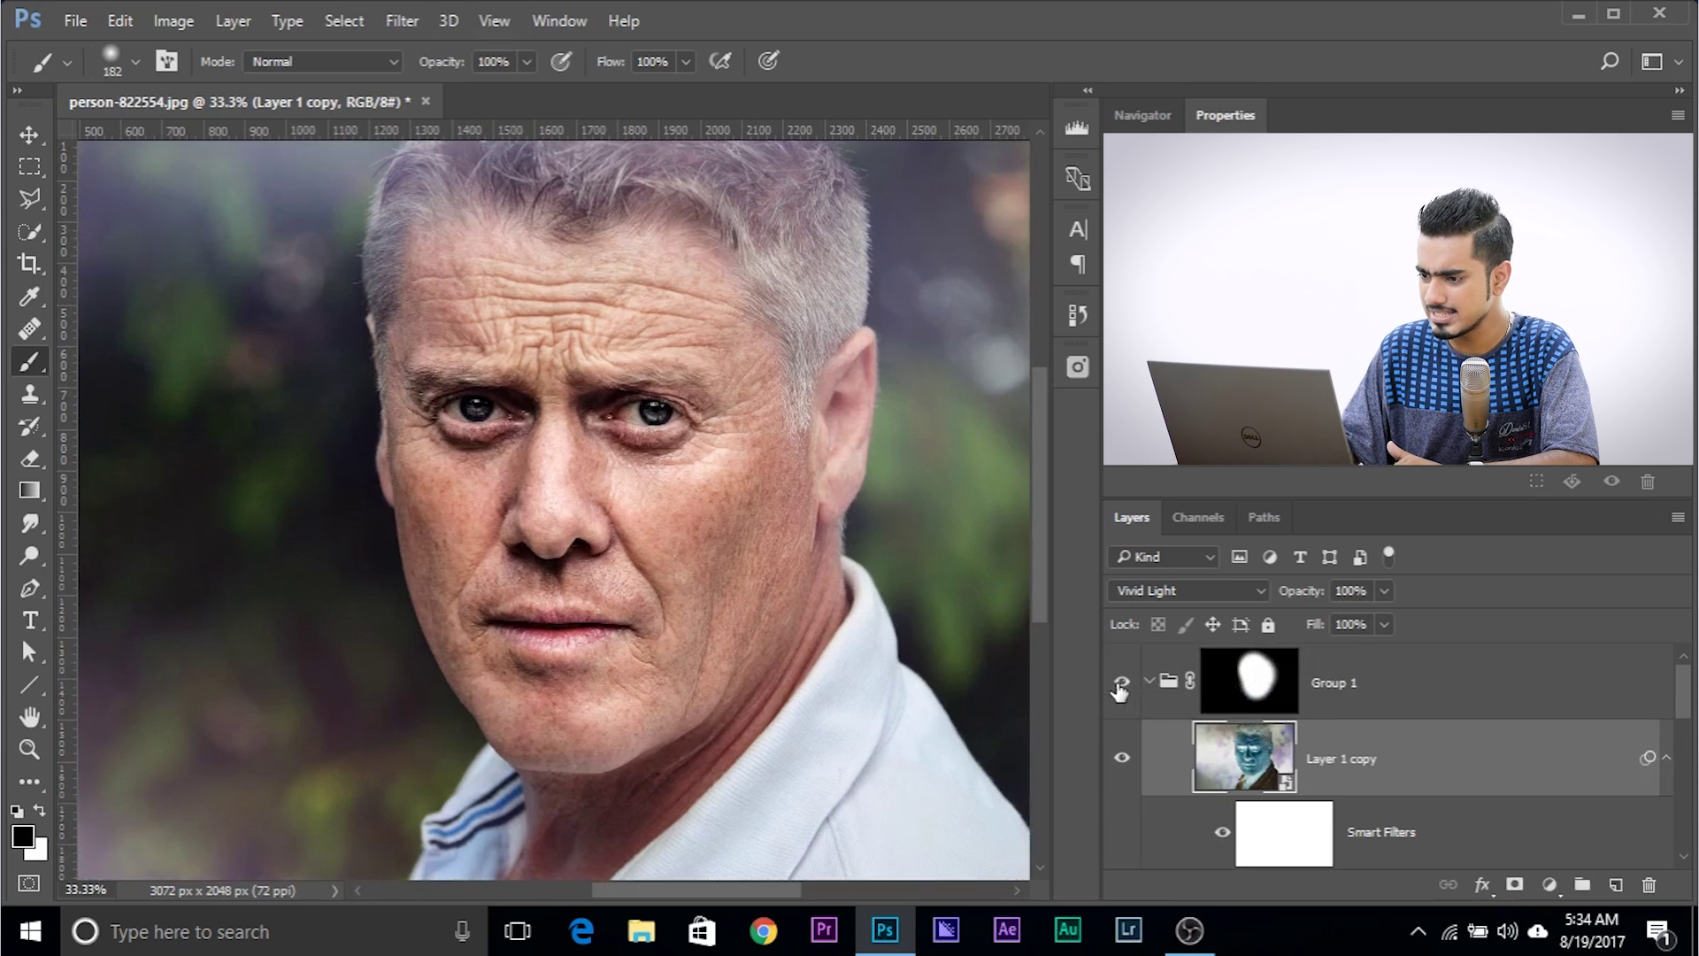
{"action": "key", "text": "ctrl+plus"}
{"action": "key", "text": "ctrl+plus"}
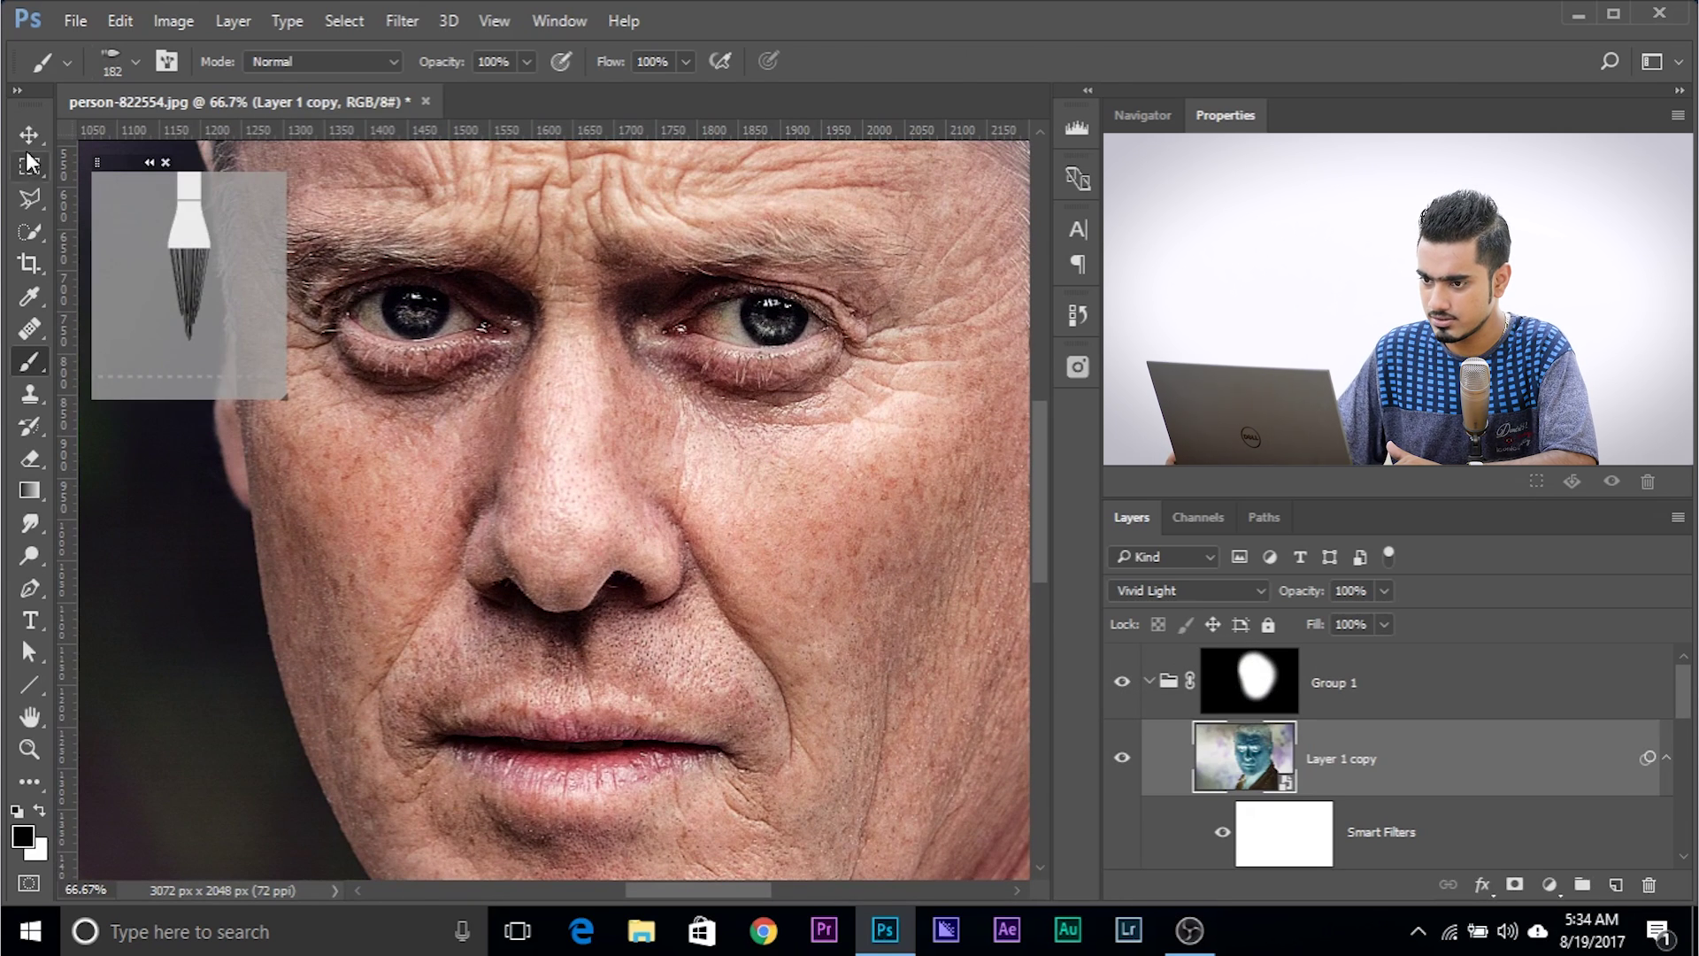
{"action": "left_click", "coordinate": [29, 134]}
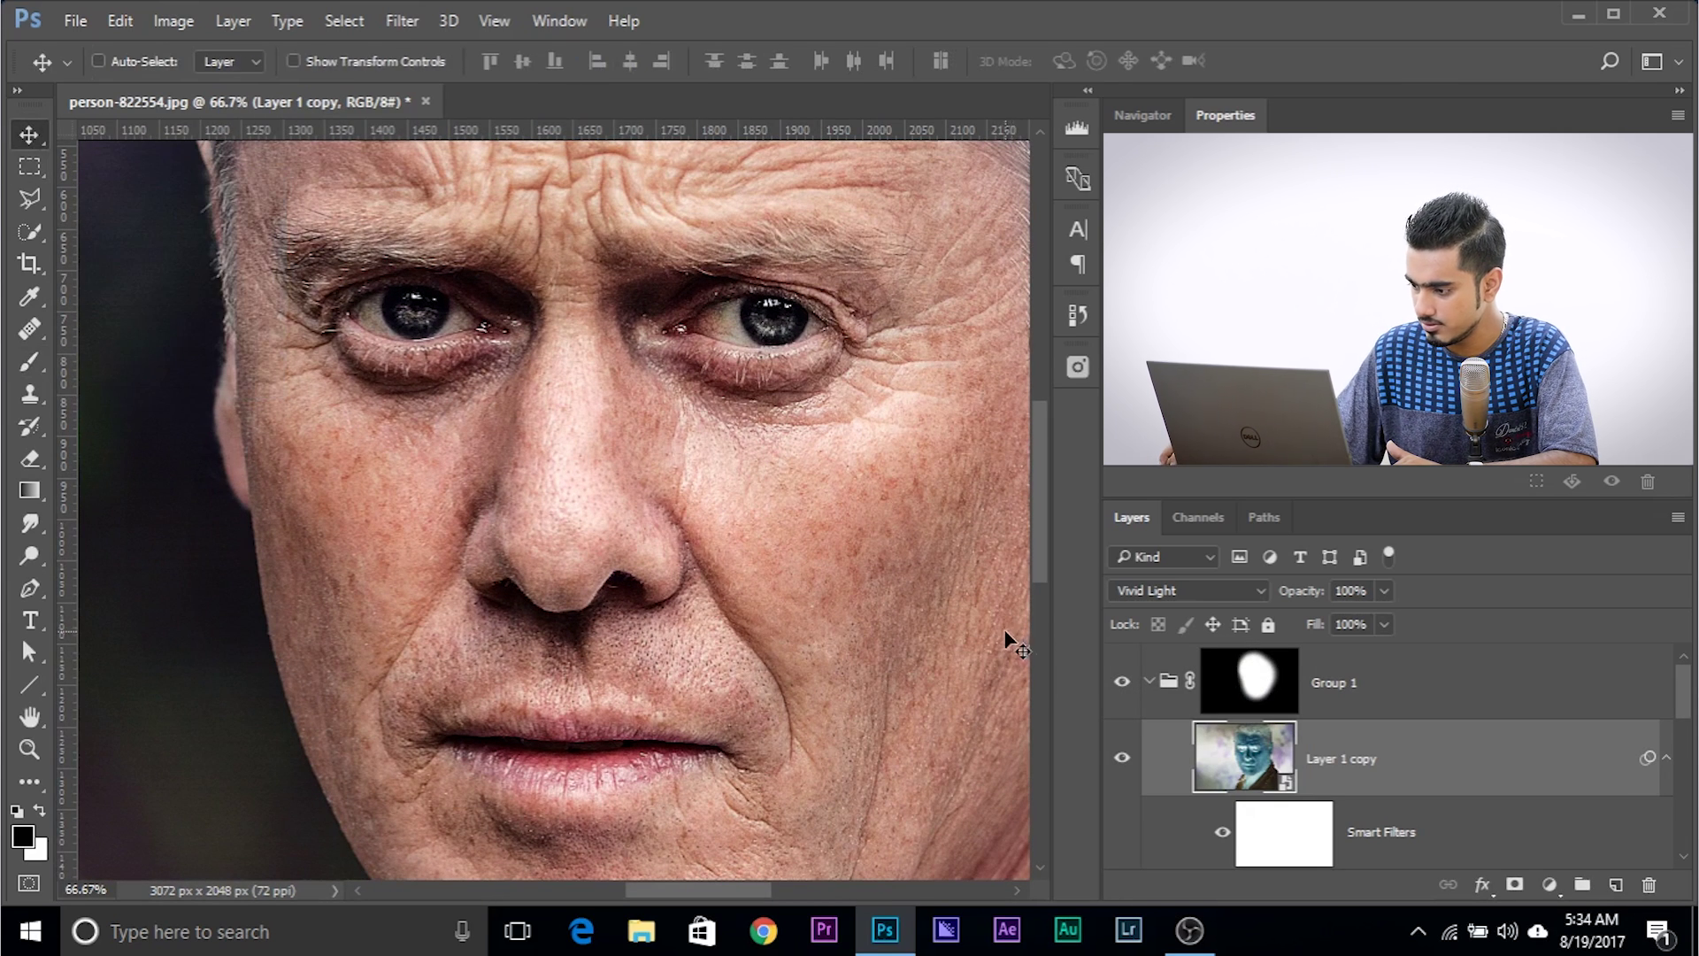
{"action": "left_click", "coordinate": [1121, 688]}
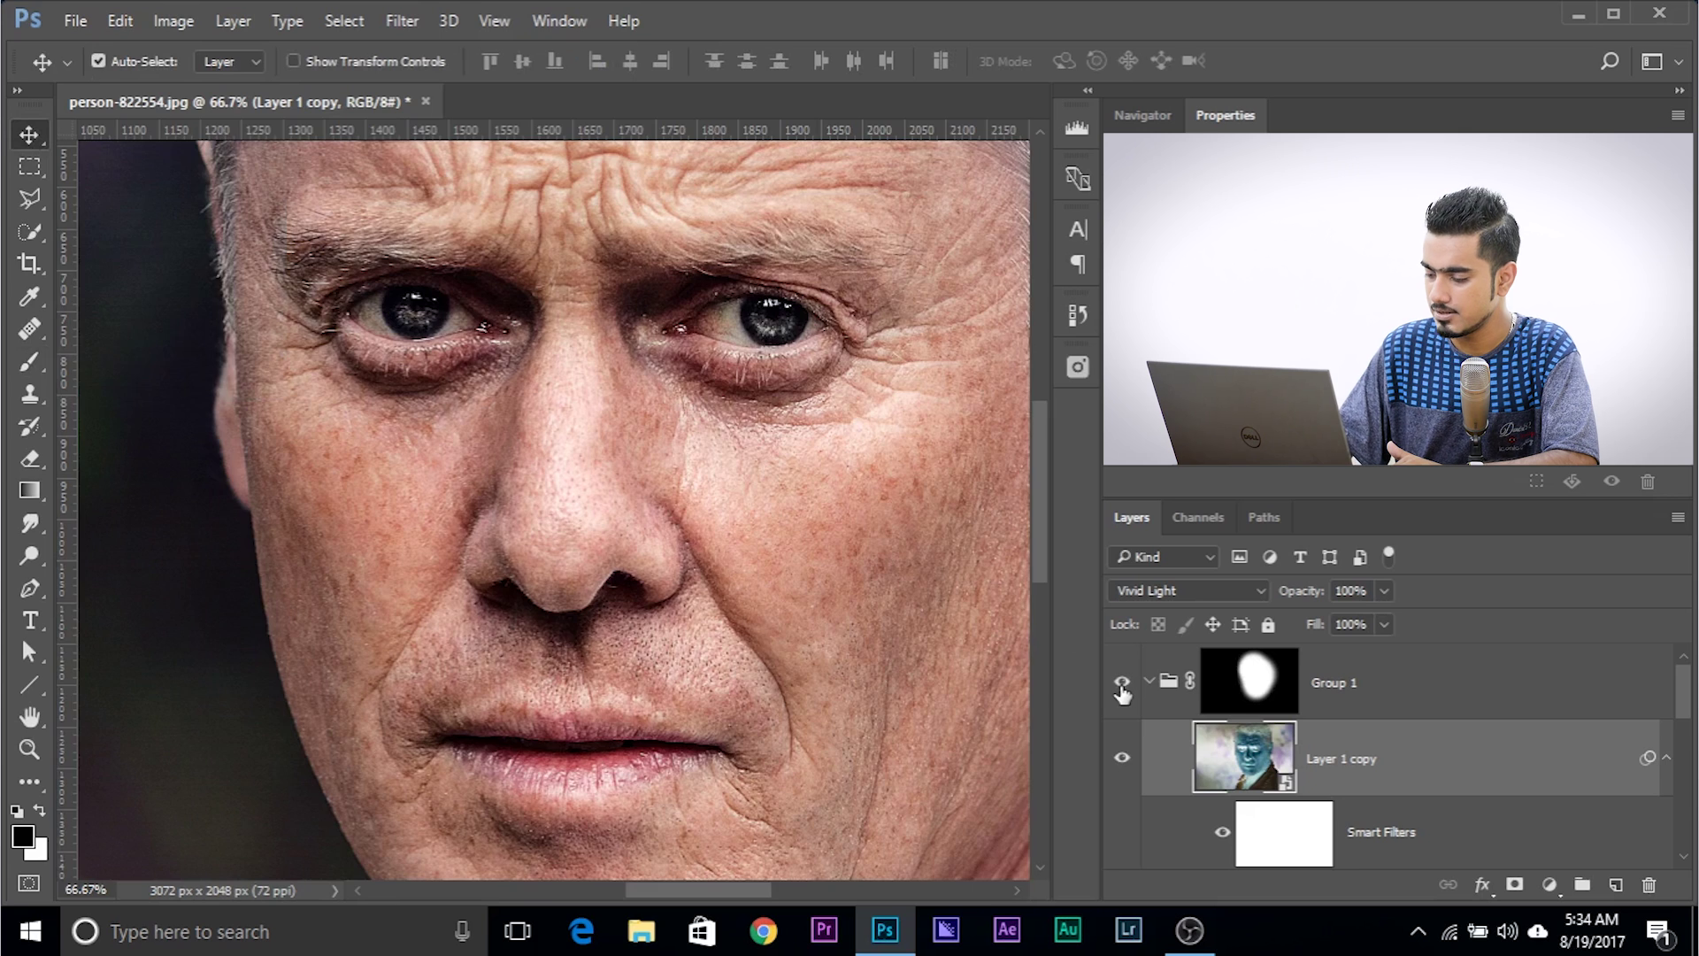
{"action": "key", "text": "ctrl+minus"}
{"action": "key", "text": "ctrl+minus"}
{"action": "key", "text": "ctrl+minus"}
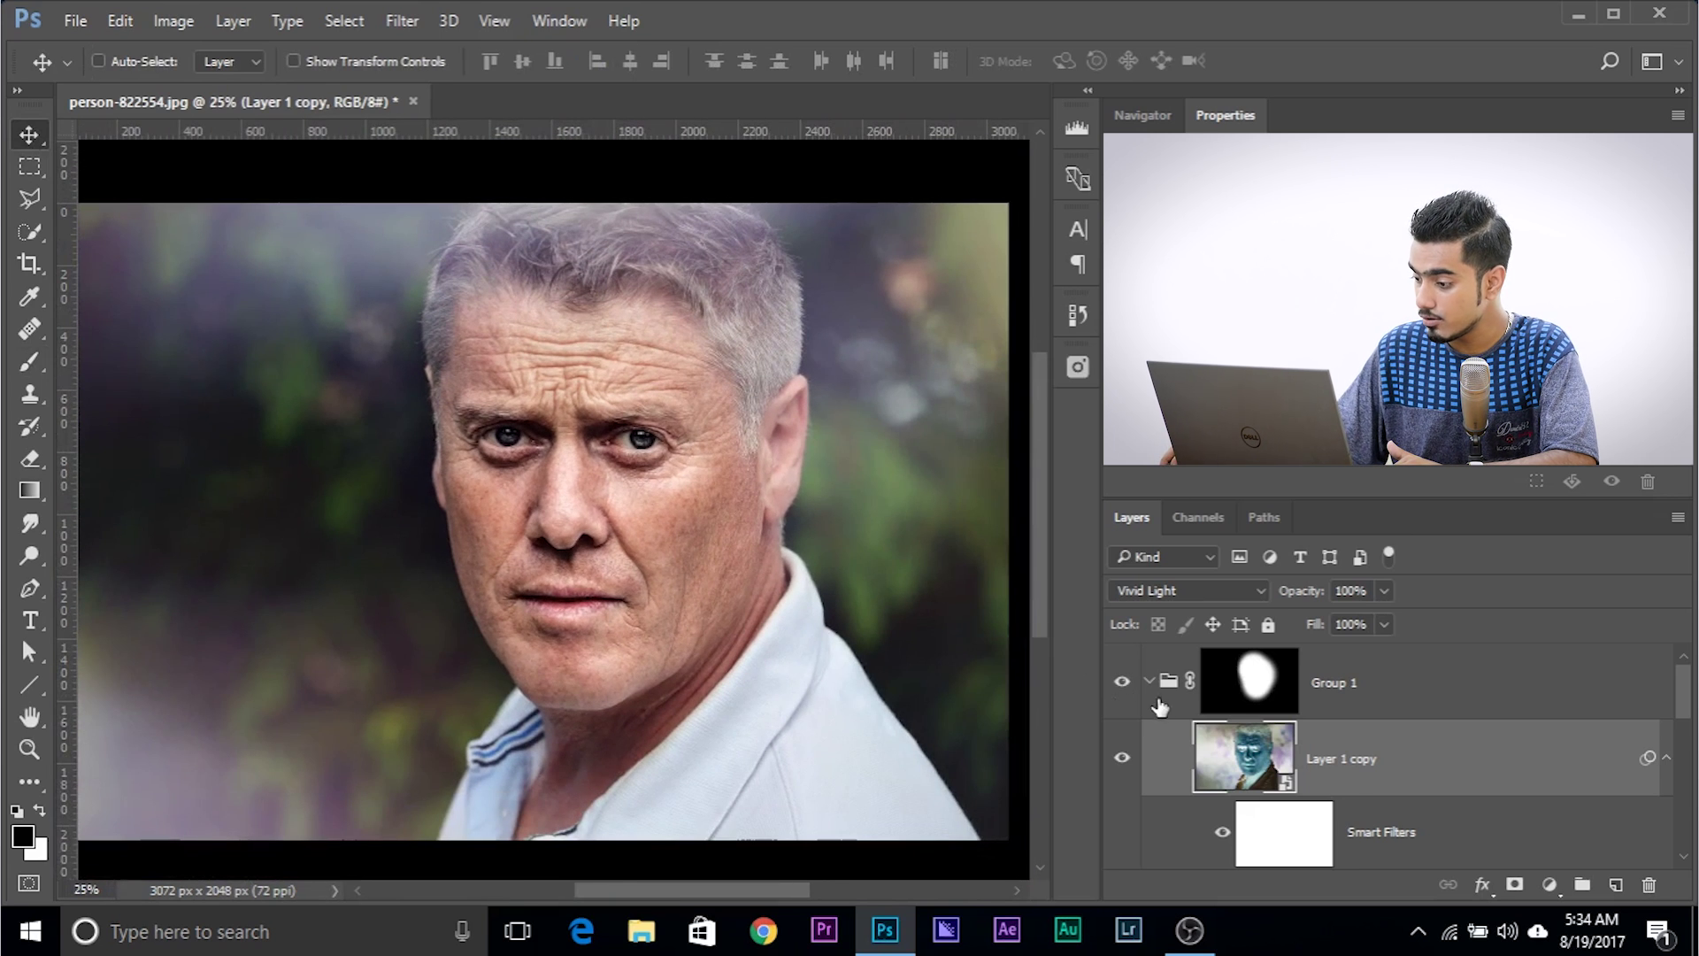
Duplicate Group 1 together with its mask and collapse both groups.
{"action": "left_click", "coordinate": [1151, 683]}
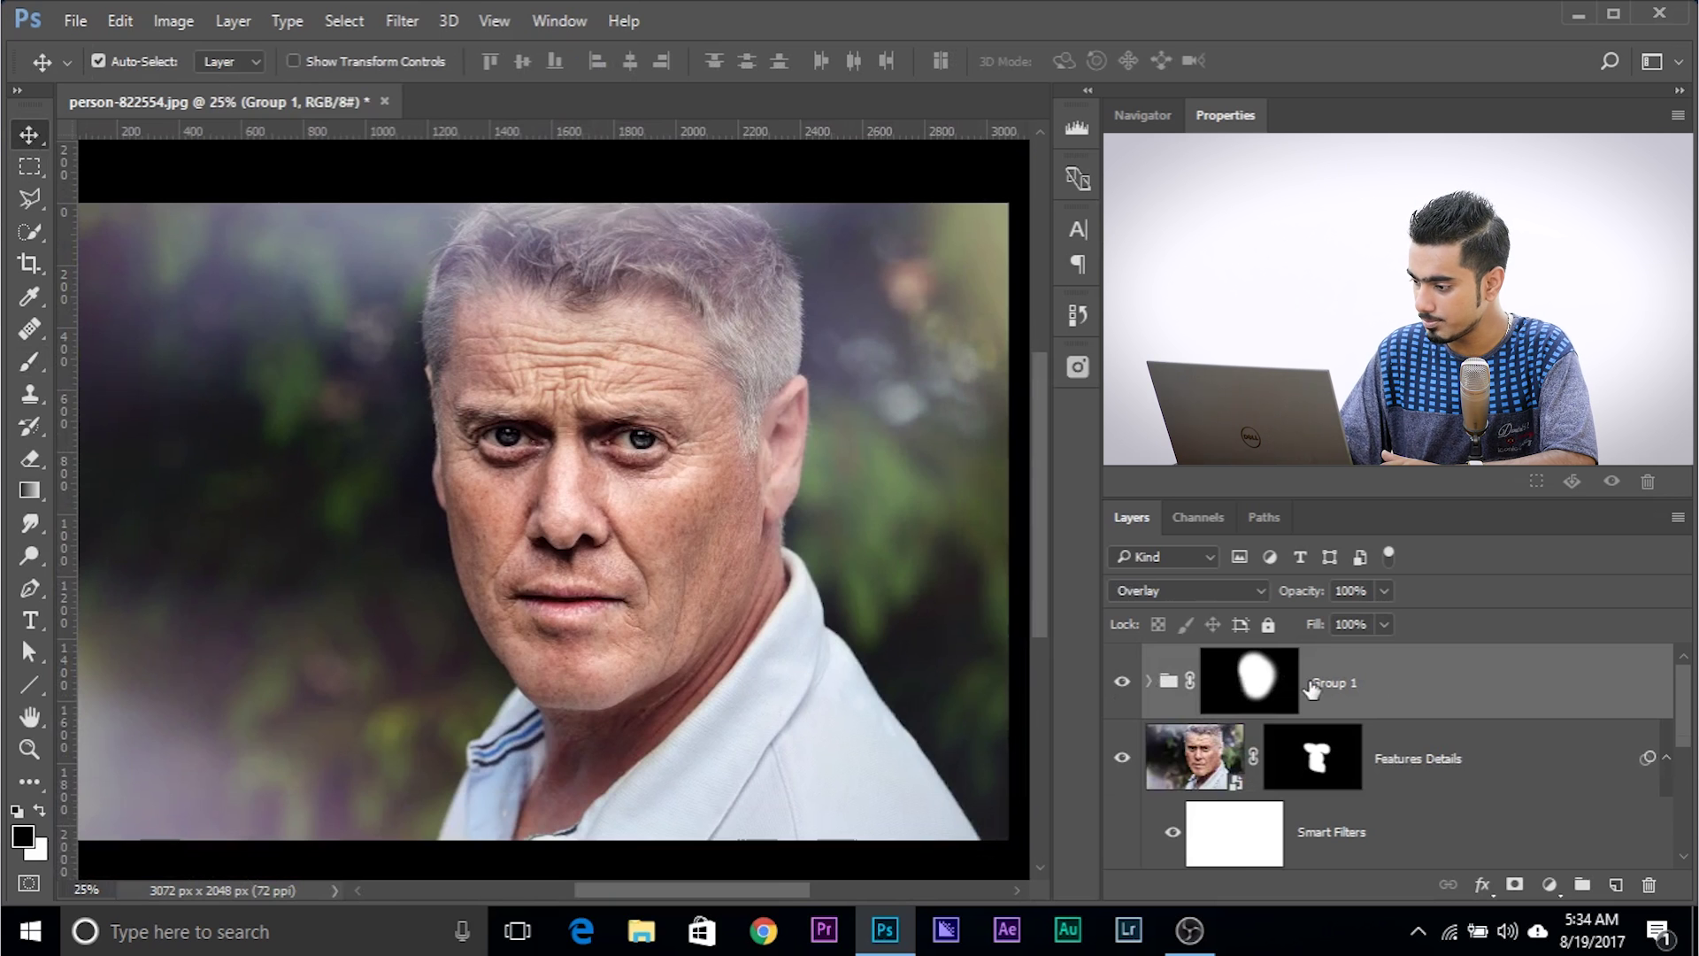
{"action": "key", "text": "ctrl+j"}
{"action": "left_click", "coordinate": [1268, 693]}
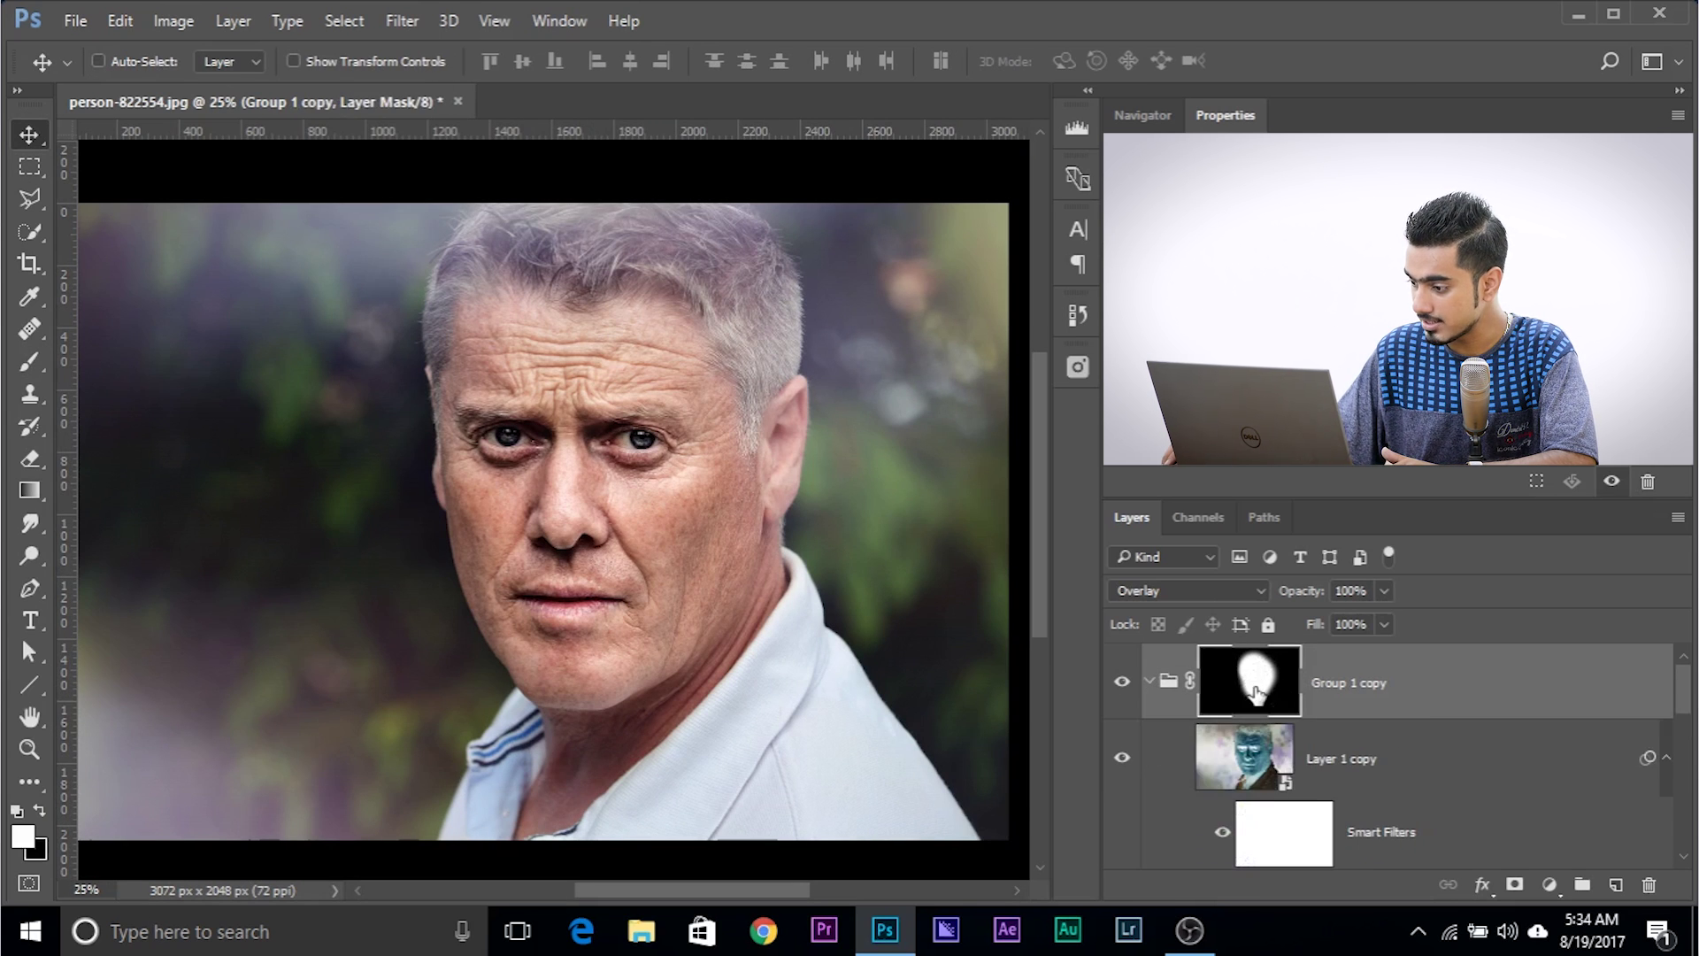
{"action": "left_click", "coordinate": [1150, 684]}
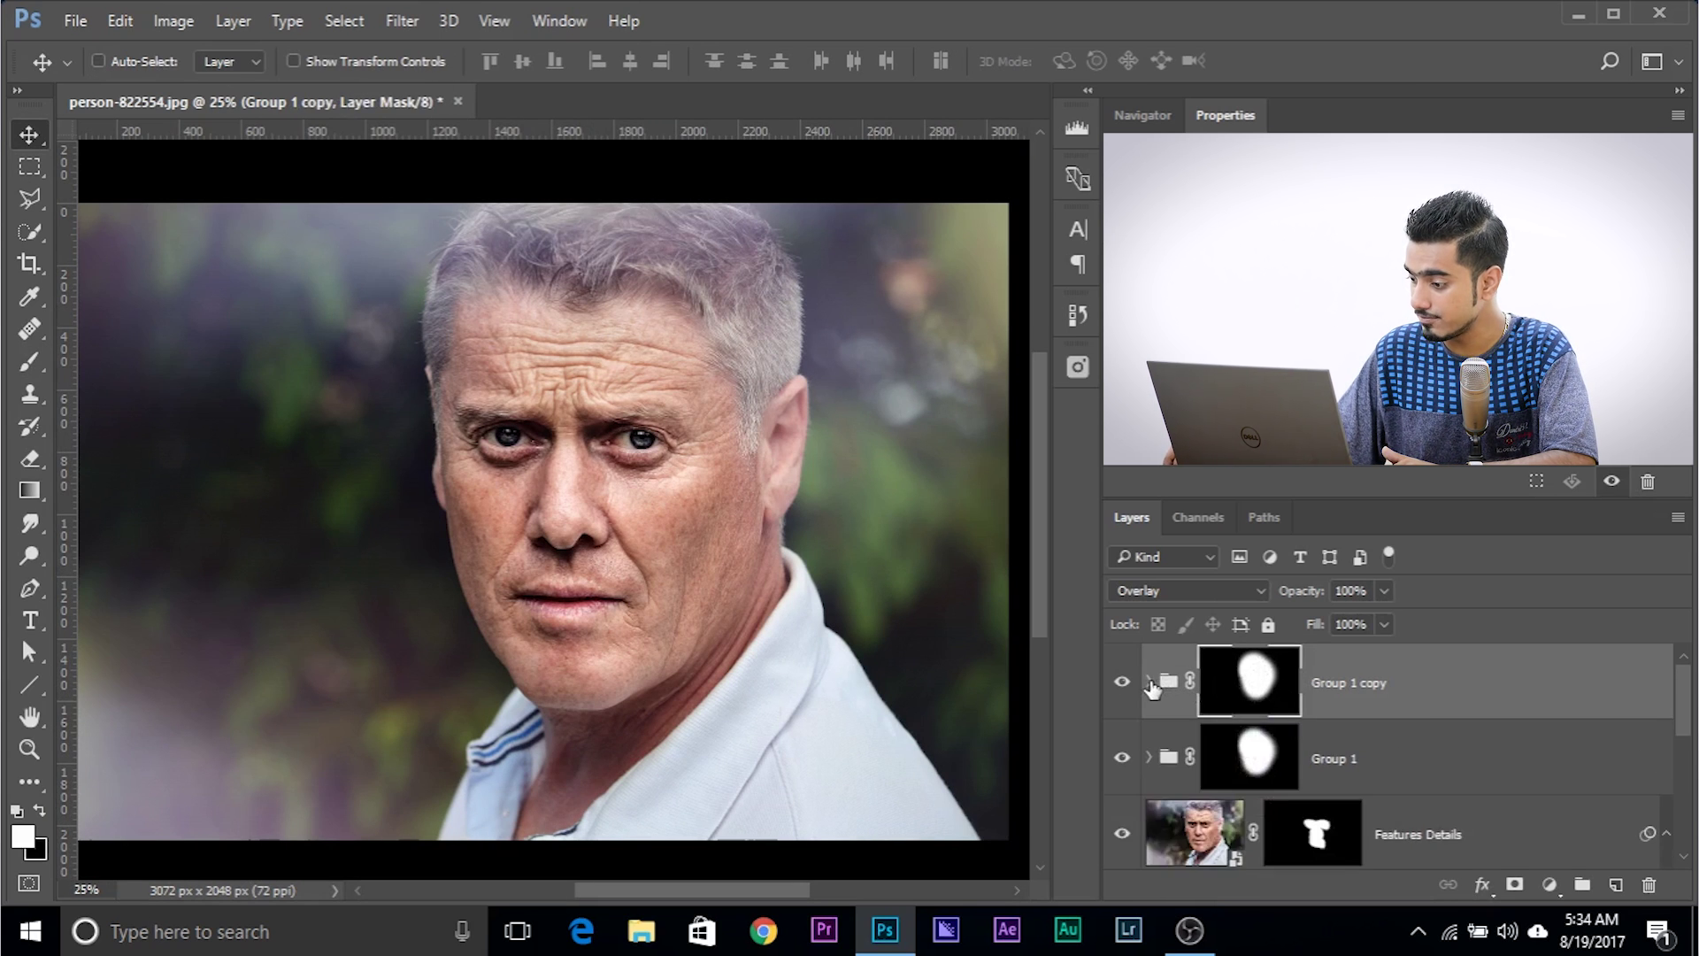
Replace the mask of Group 1 copy with a copy of the Features Details layer mask.
{"action": "scroll", "coordinate": [1354, 700], "scroll_direction": "down", "scroll_amount": 3}
{"action": "scroll", "coordinate": [1347, 718], "scroll_direction": "up", "scroll_amount": 2}
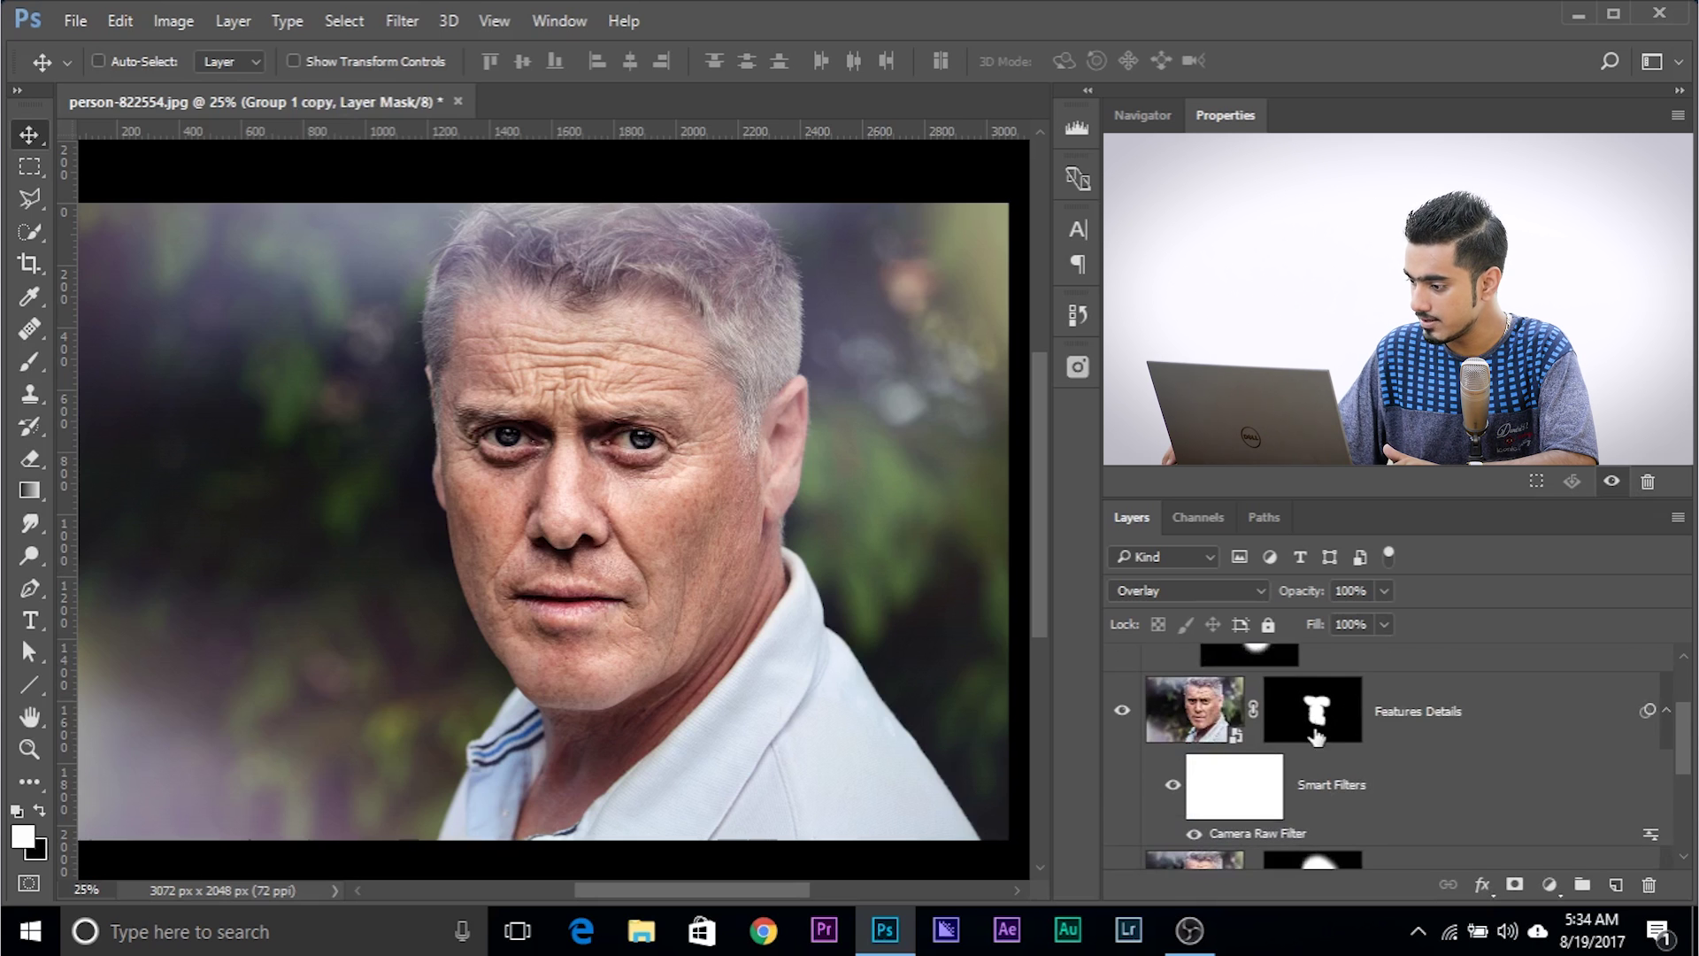
{"action": "left_click_drag", "start_coordinate": [1319, 717], "coordinate": [1271, 685]}
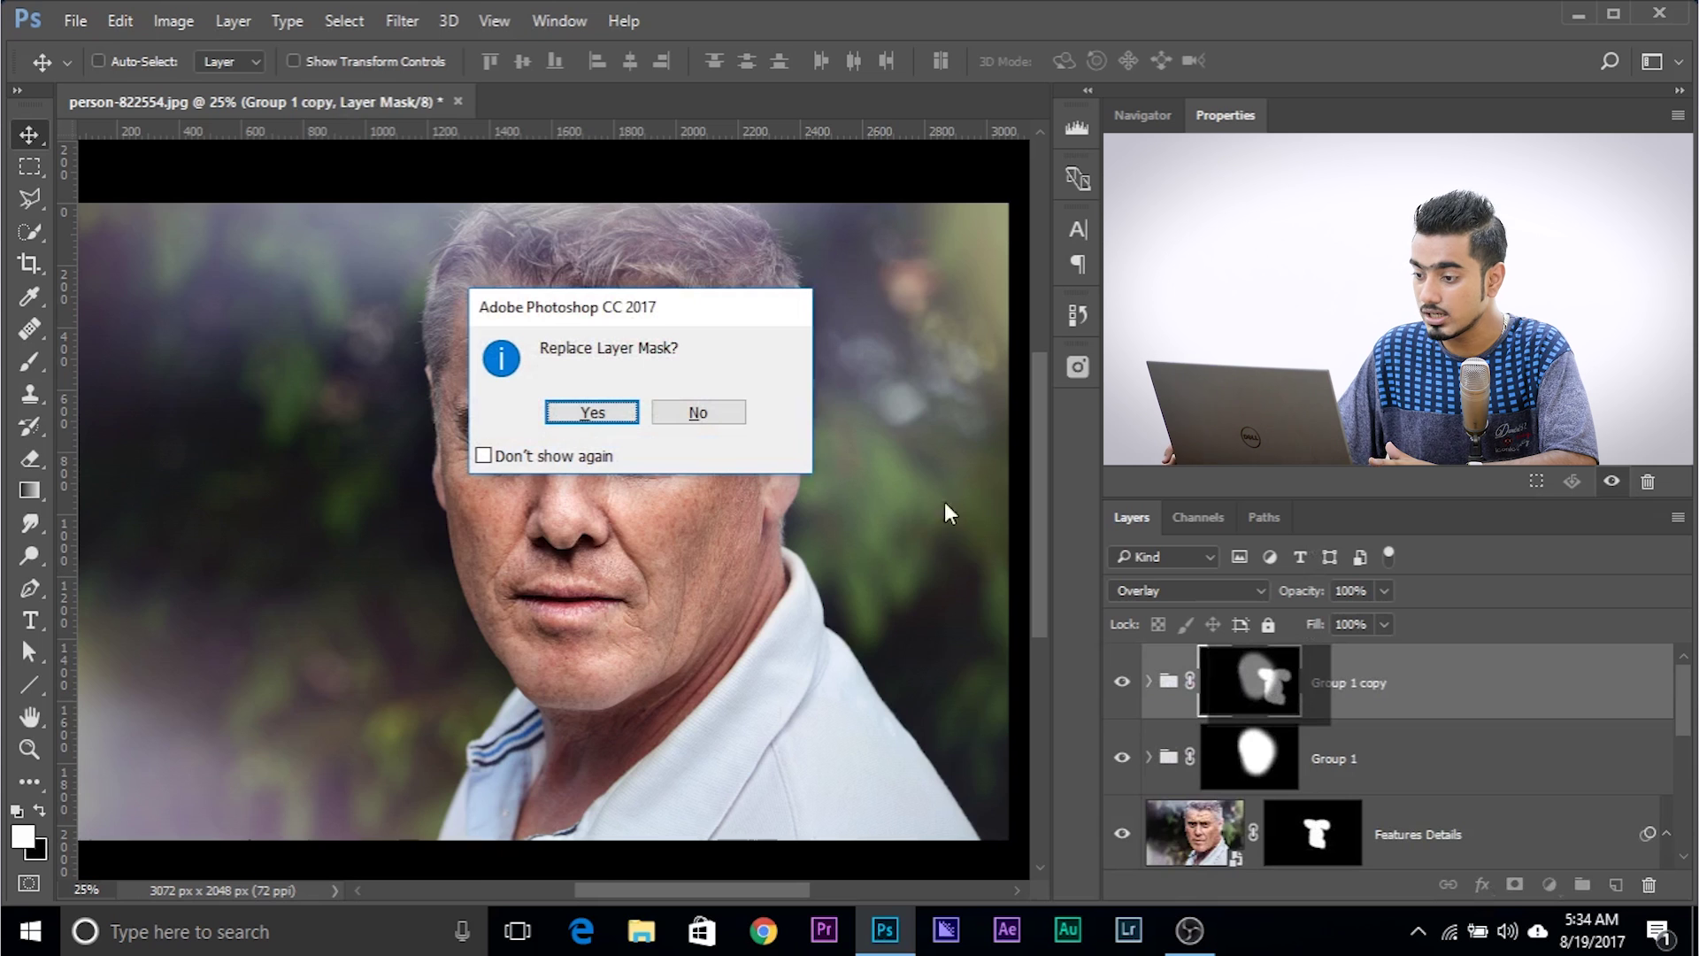
{"action": "left_click", "coordinate": [592, 413]}
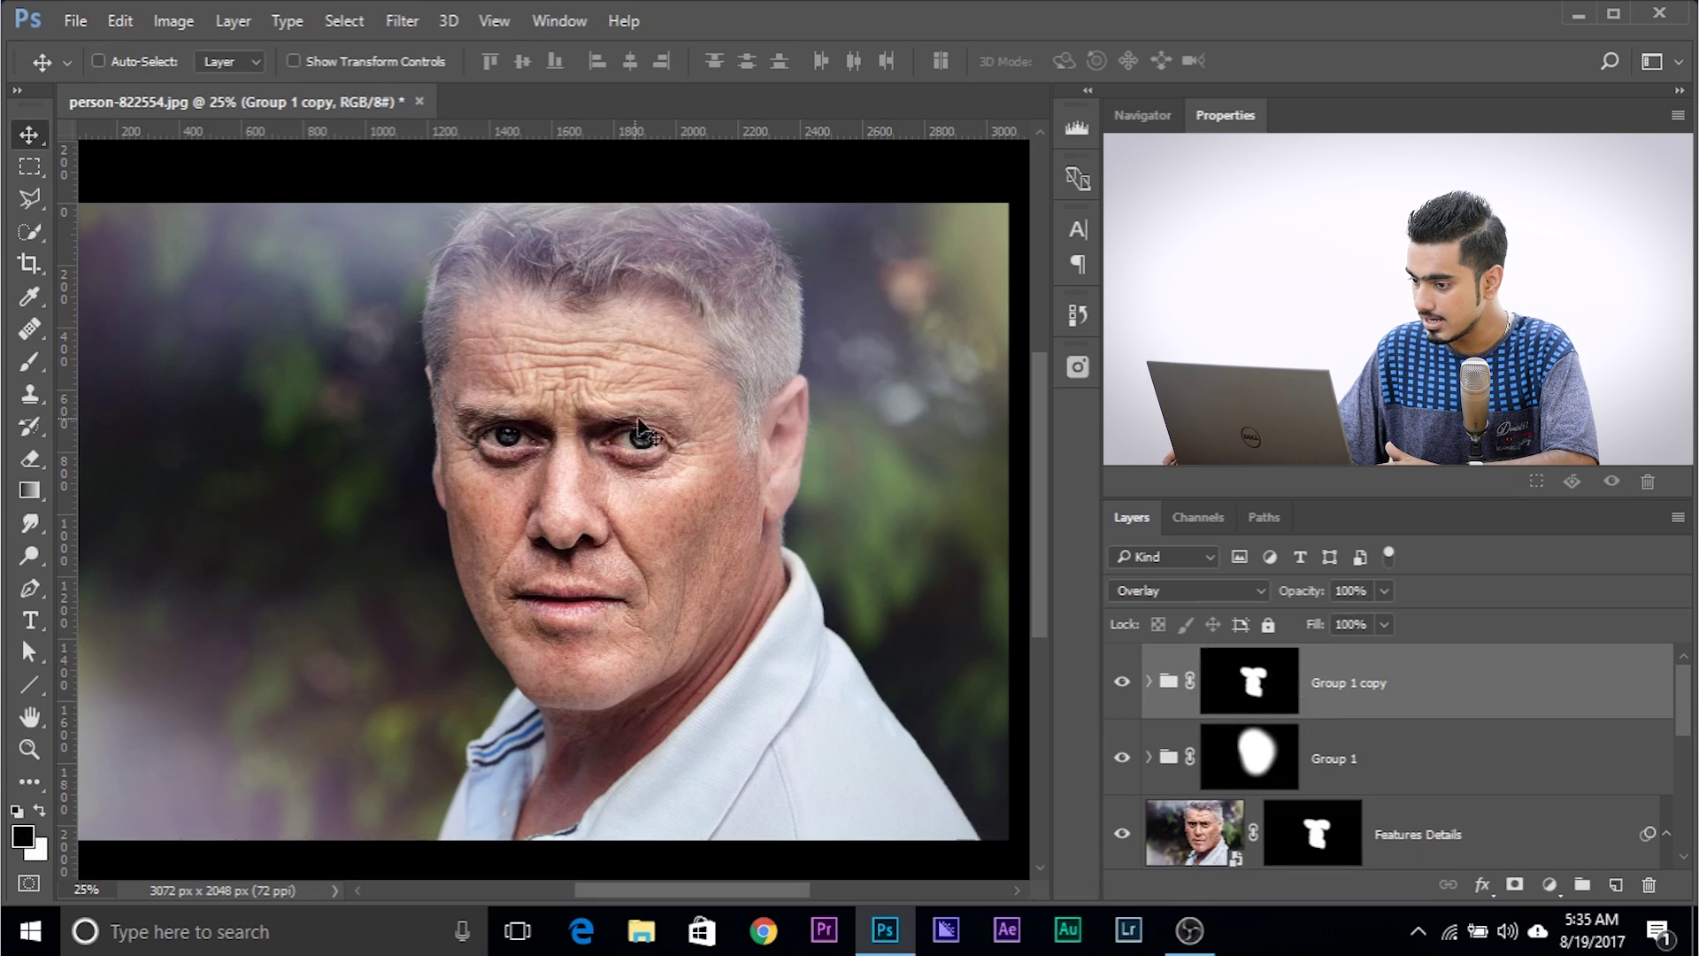
Set the Gaussian Blur radius of Layer 1 copy inside Group 1 copy to 2.1 pixels.
{"action": "left_click", "coordinate": [1149, 681]}
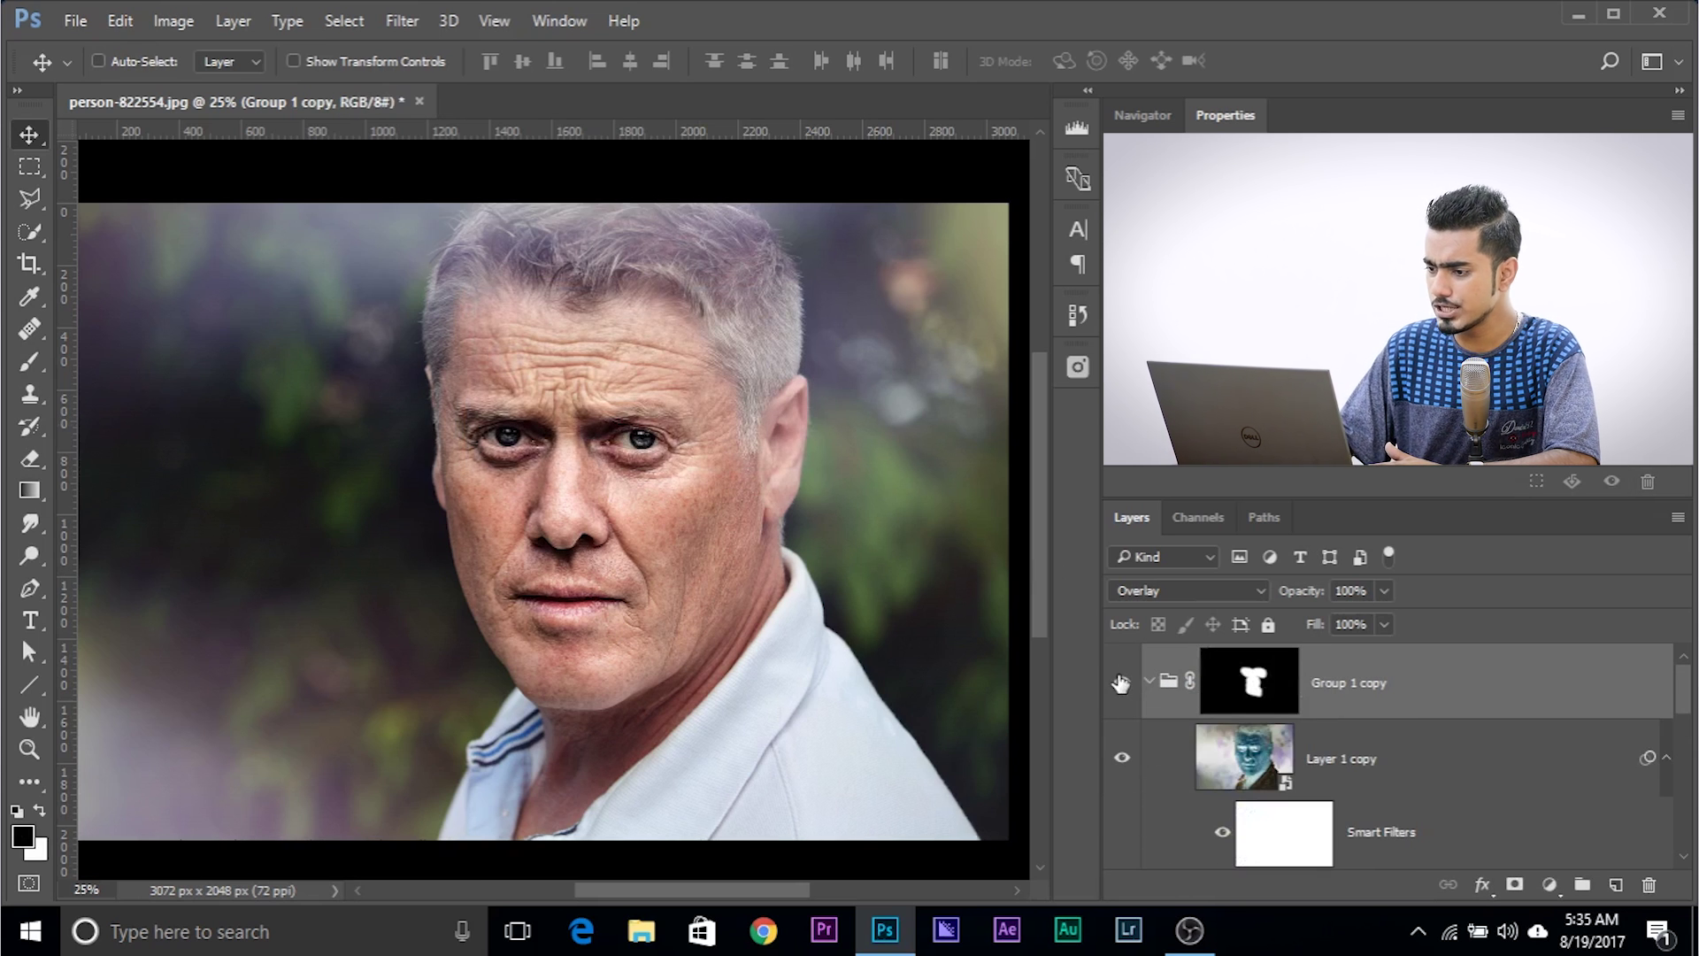
{"action": "key", "text": "ctrl+plus"}
{"action": "key", "text": "ctrl+plus"}
{"action": "key", "text": "ctrl+plus"}
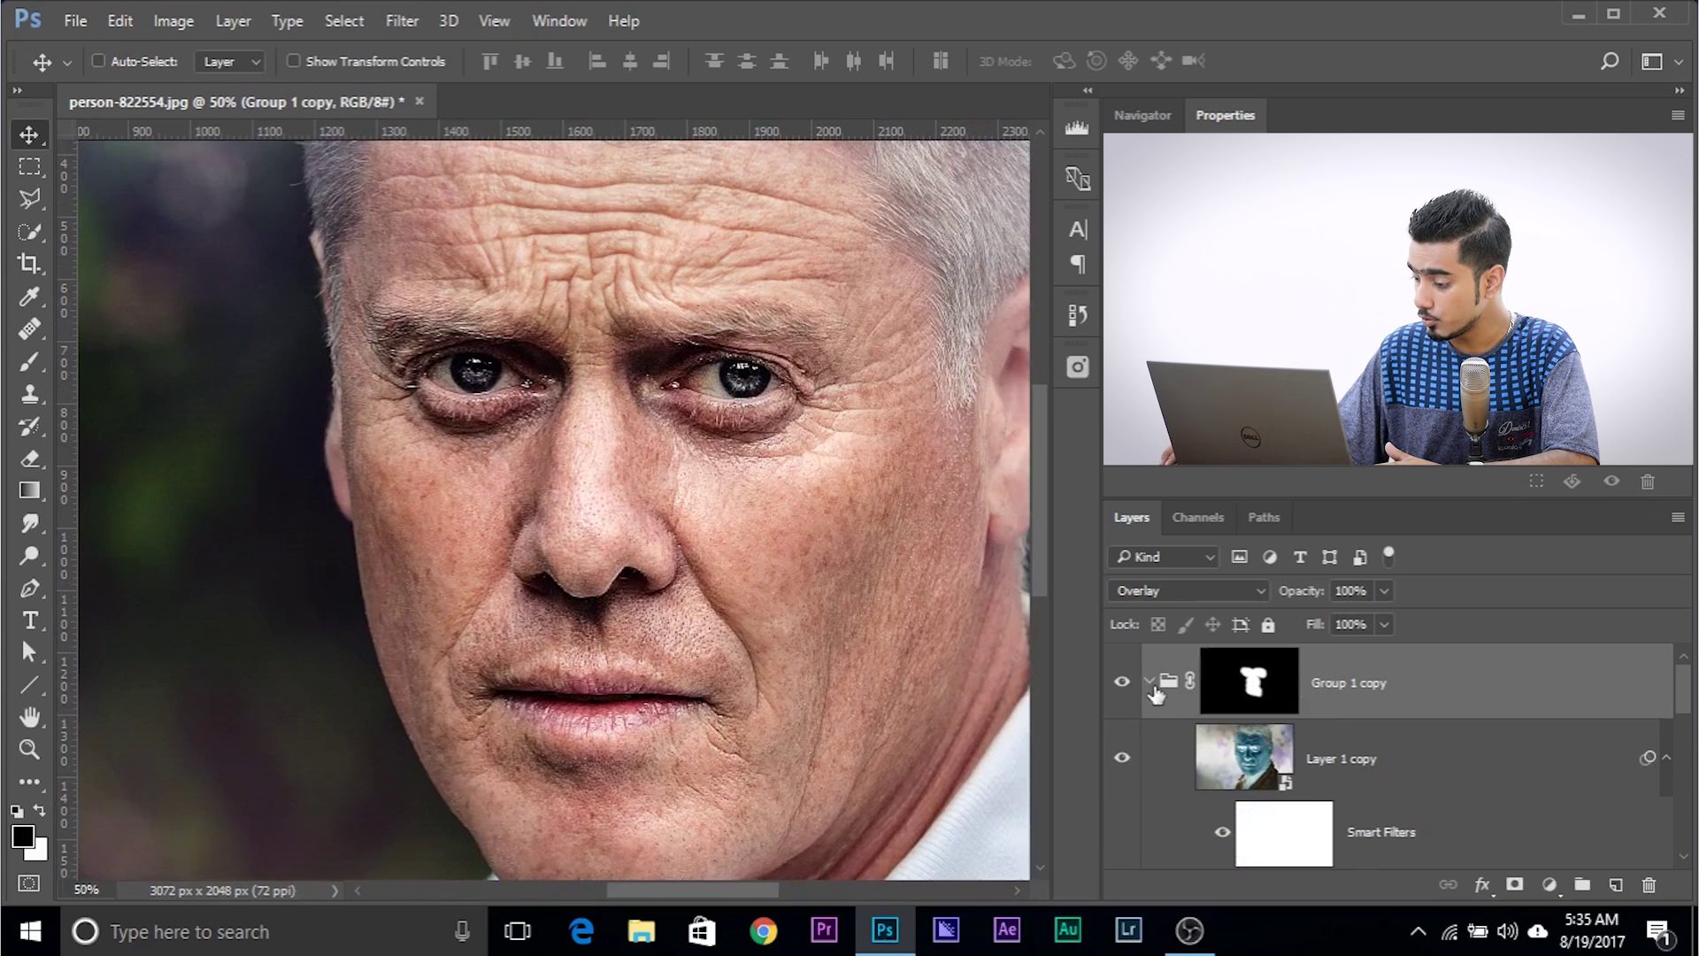
{"action": "left_click", "coordinate": [1333, 763]}
{"action": "scroll", "coordinate": [1319, 753], "scroll_direction": "down", "scroll_amount": 1}
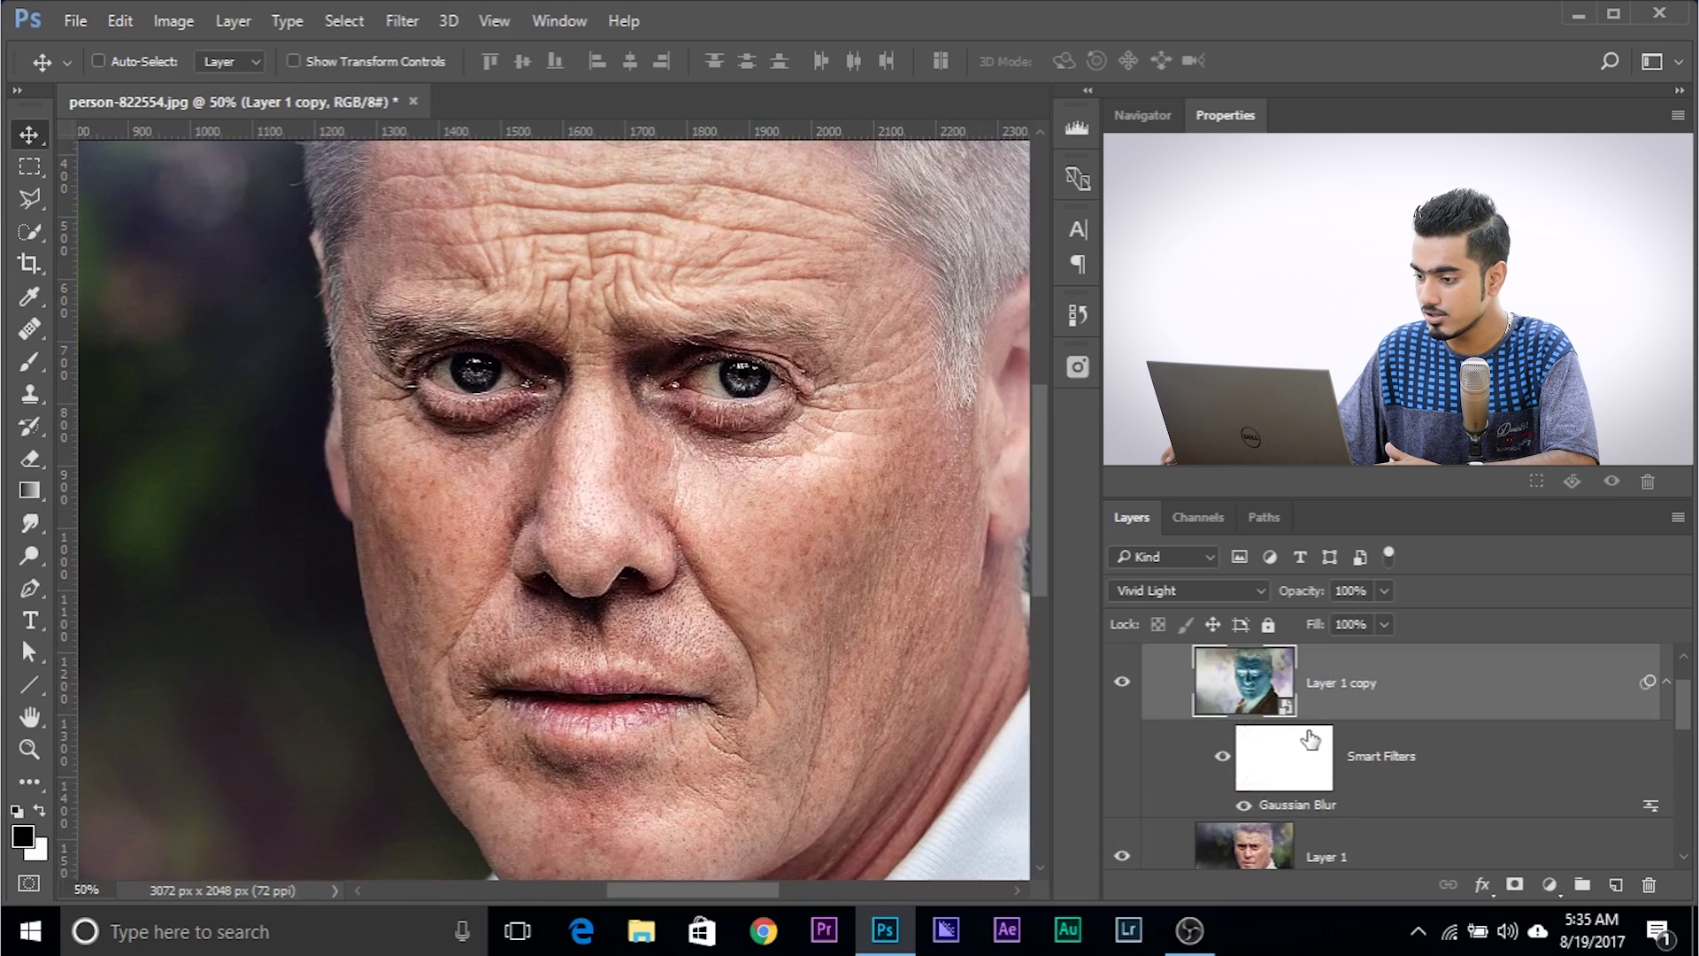
{"action": "double_click", "coordinate": [1298, 805]}
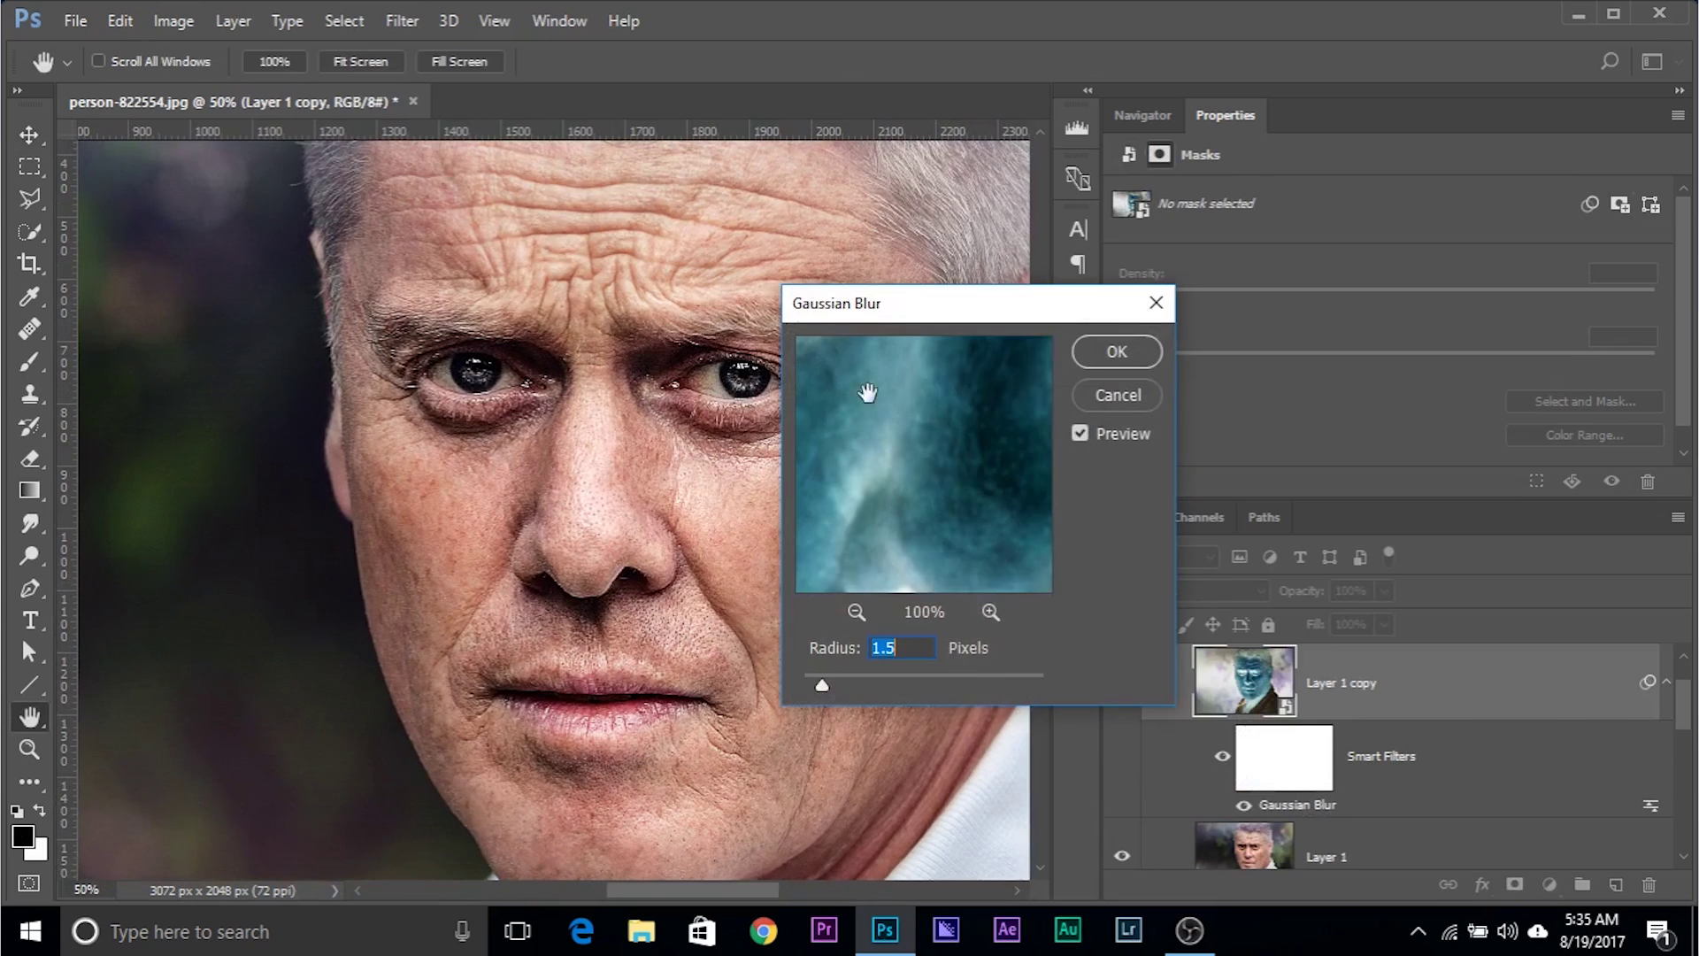
{"action": "left_click_drag", "start_coordinate": [916, 316], "coordinate": [1023, 304]}
{"action": "mouse_move", "coordinate": [1021, 660]}
{"action": "left_mouse_down"}
{"action": "mouse_move", "coordinate": [965, 664]}
{"action": "mouse_move", "coordinate": [991, 664]}
{"action": "left_mouse_up"}
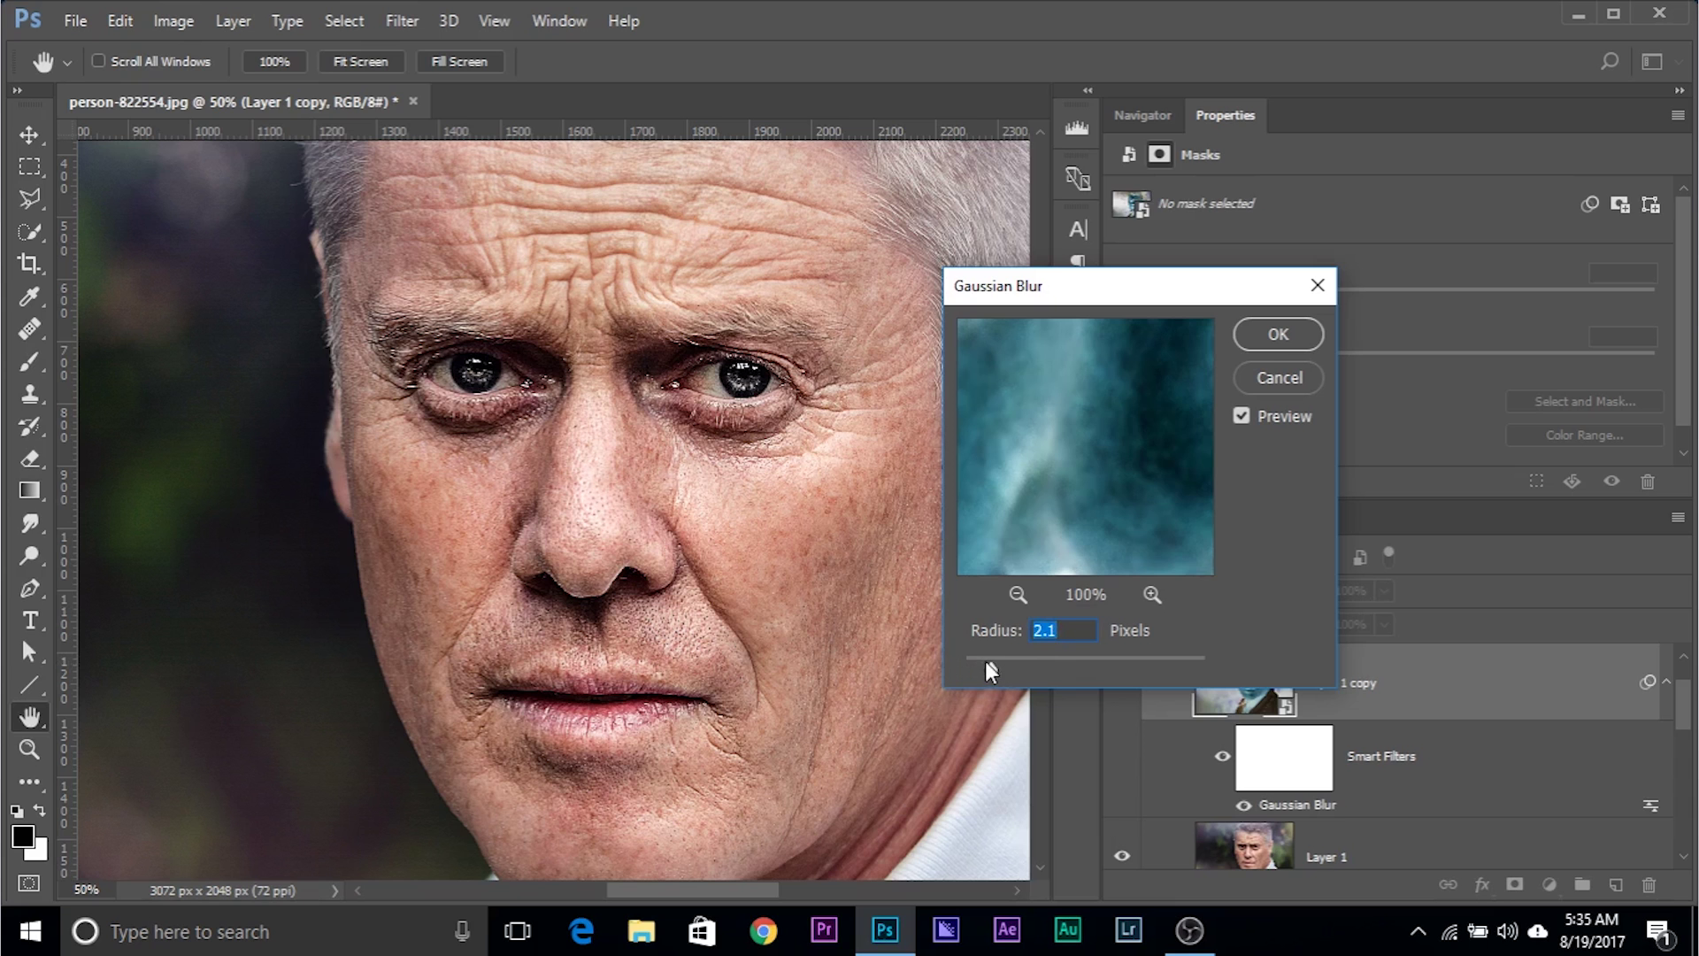
{"action": "left_click", "coordinate": [1275, 336]}
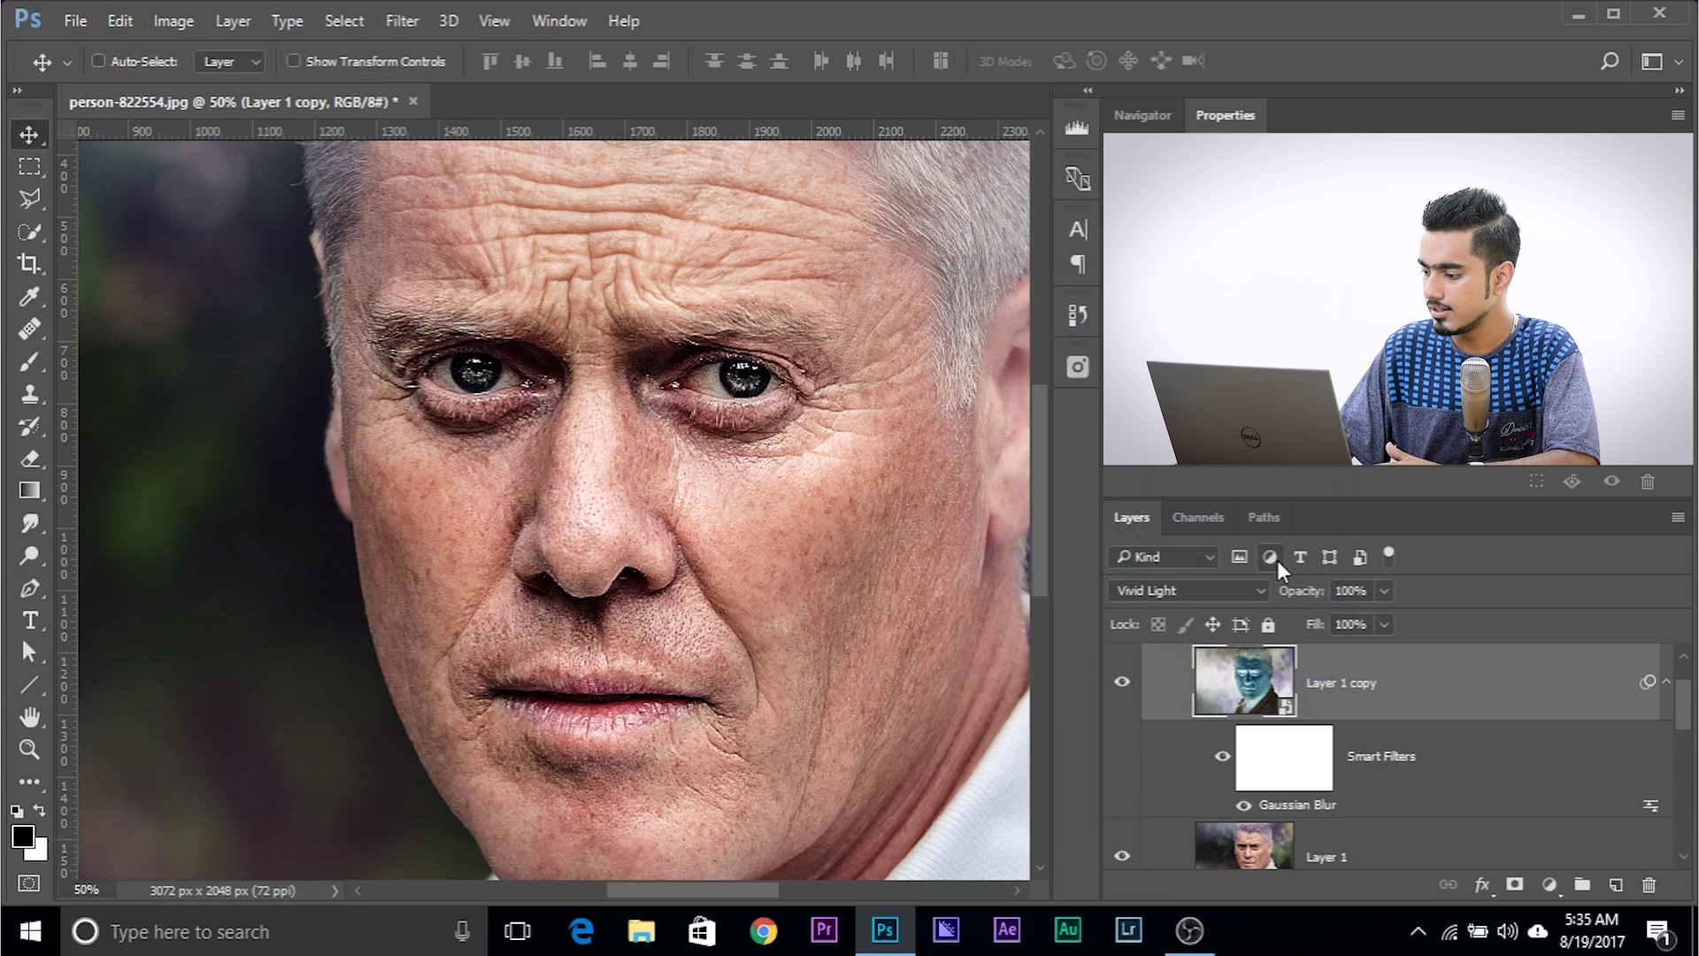
{"action": "key", "text": "ctrl+minus"}
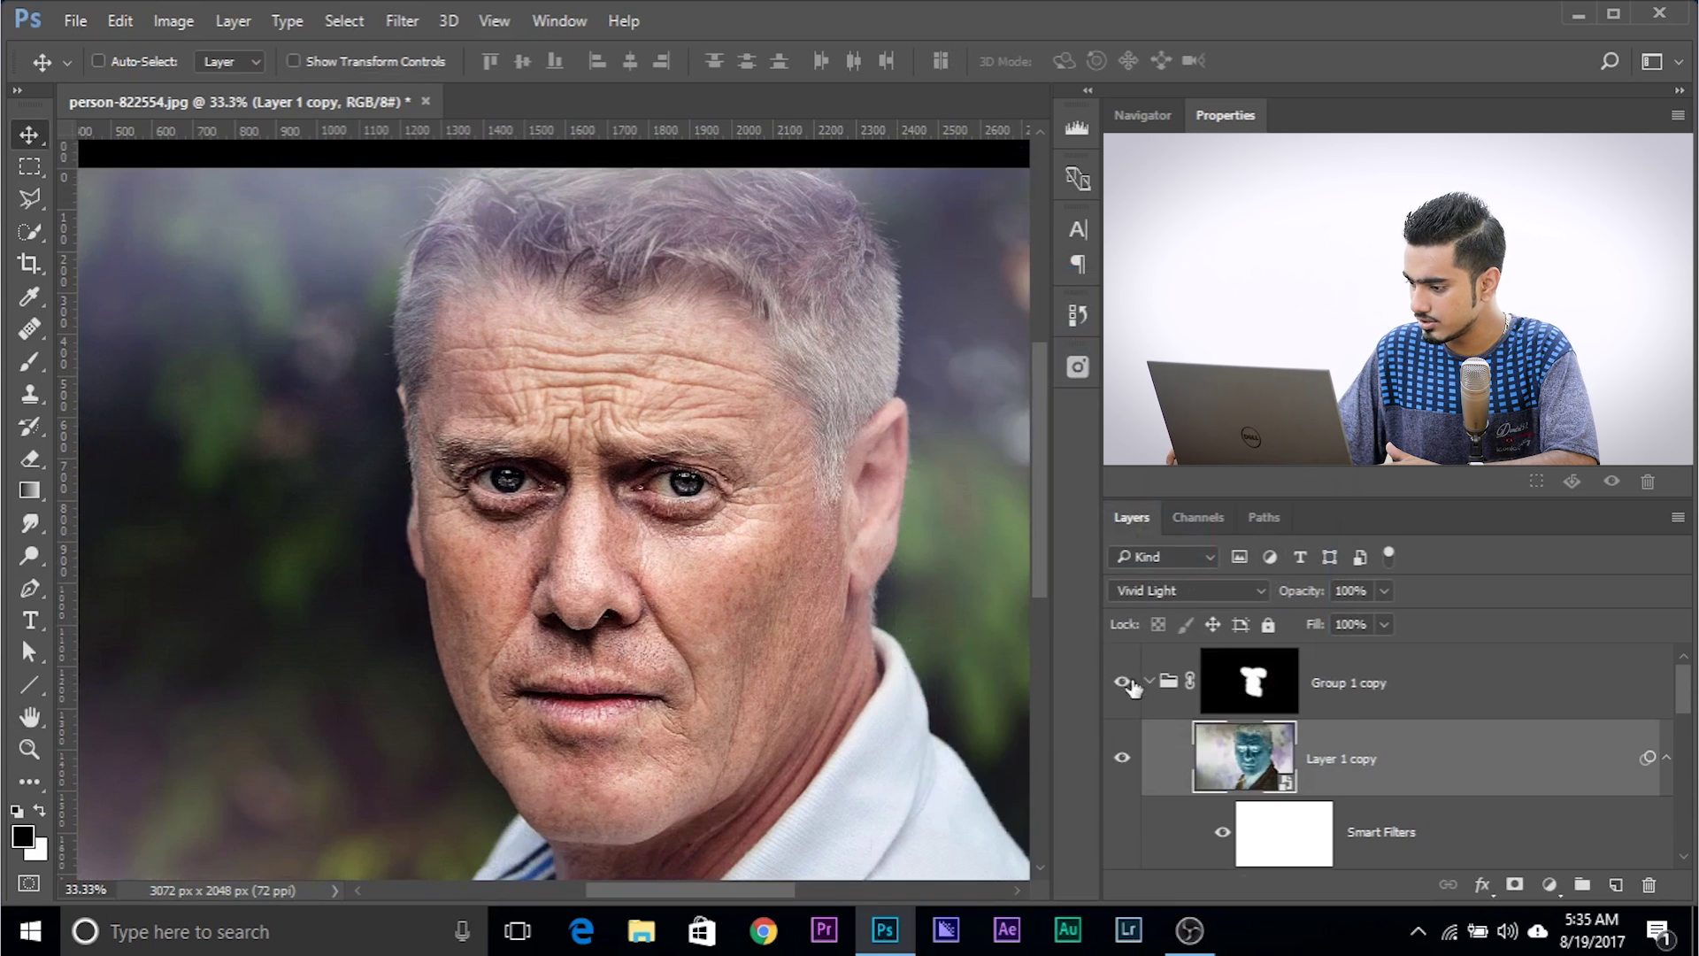
Group Group 1 copy and Group 1 together and set the new group's opacity to 65%.
{"action": "left_click", "coordinate": [1151, 682]}
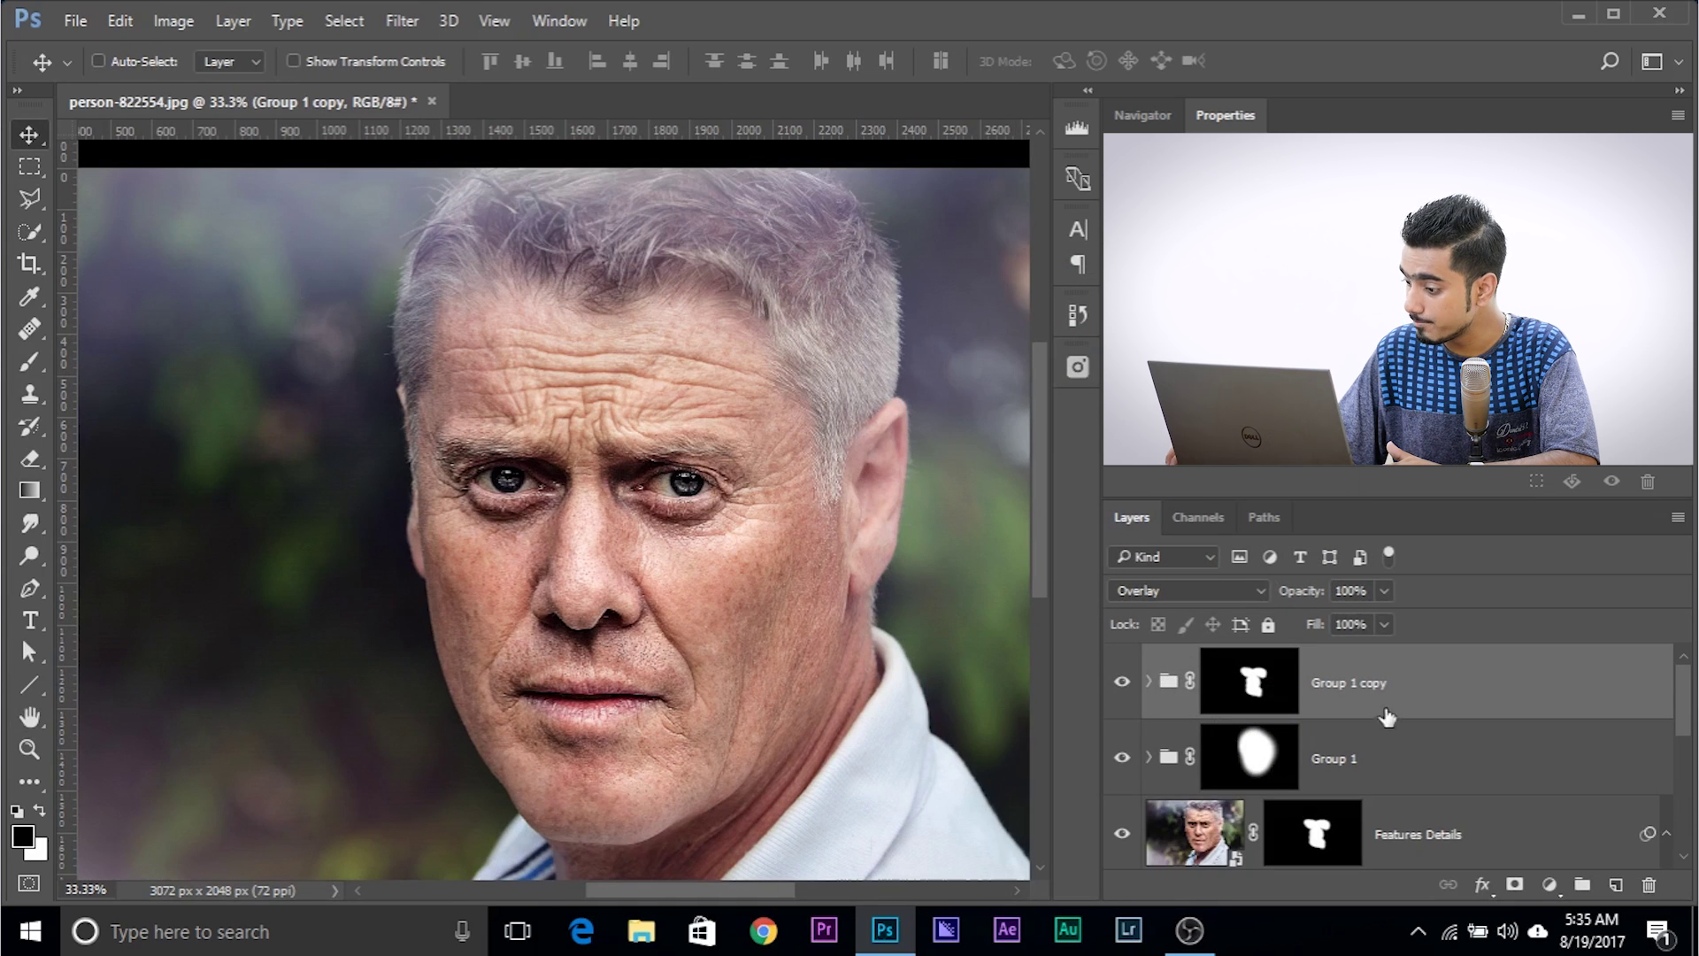
{"action": "left_click", "coordinate": [1367, 748], "text": "ctrl"}
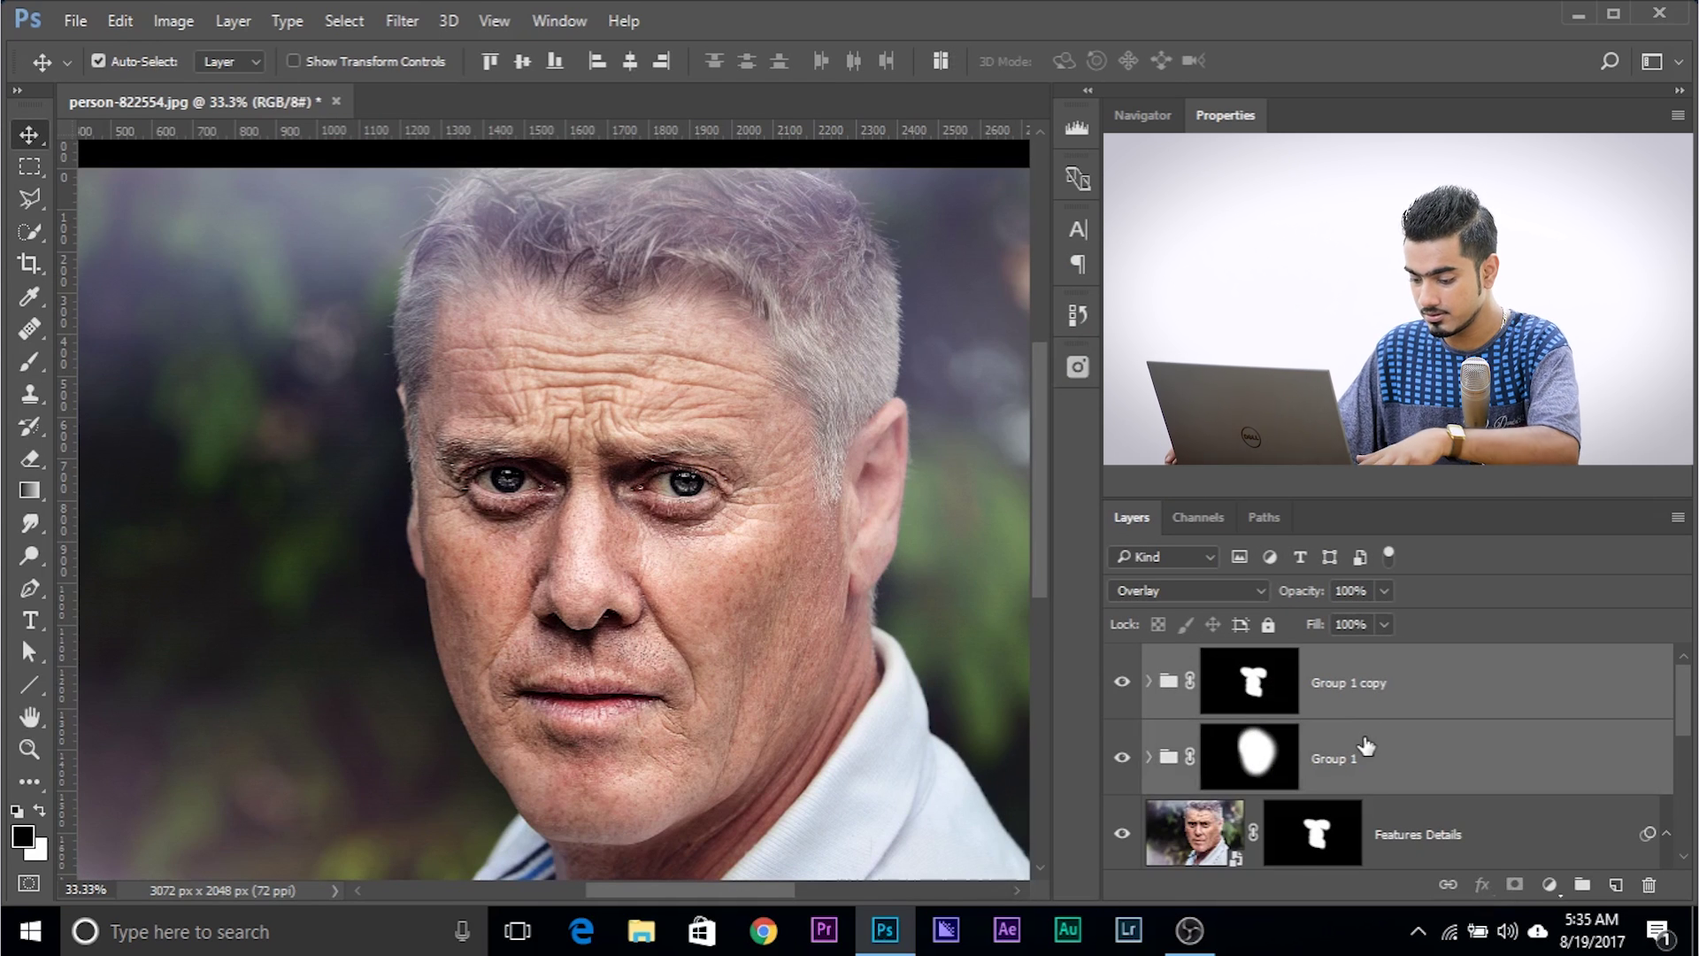
{"action": "key", "text": "ctrl+g"}
{"action": "left_click_drag", "start_coordinate": [1384, 590], "coordinate": [1294, 619]}
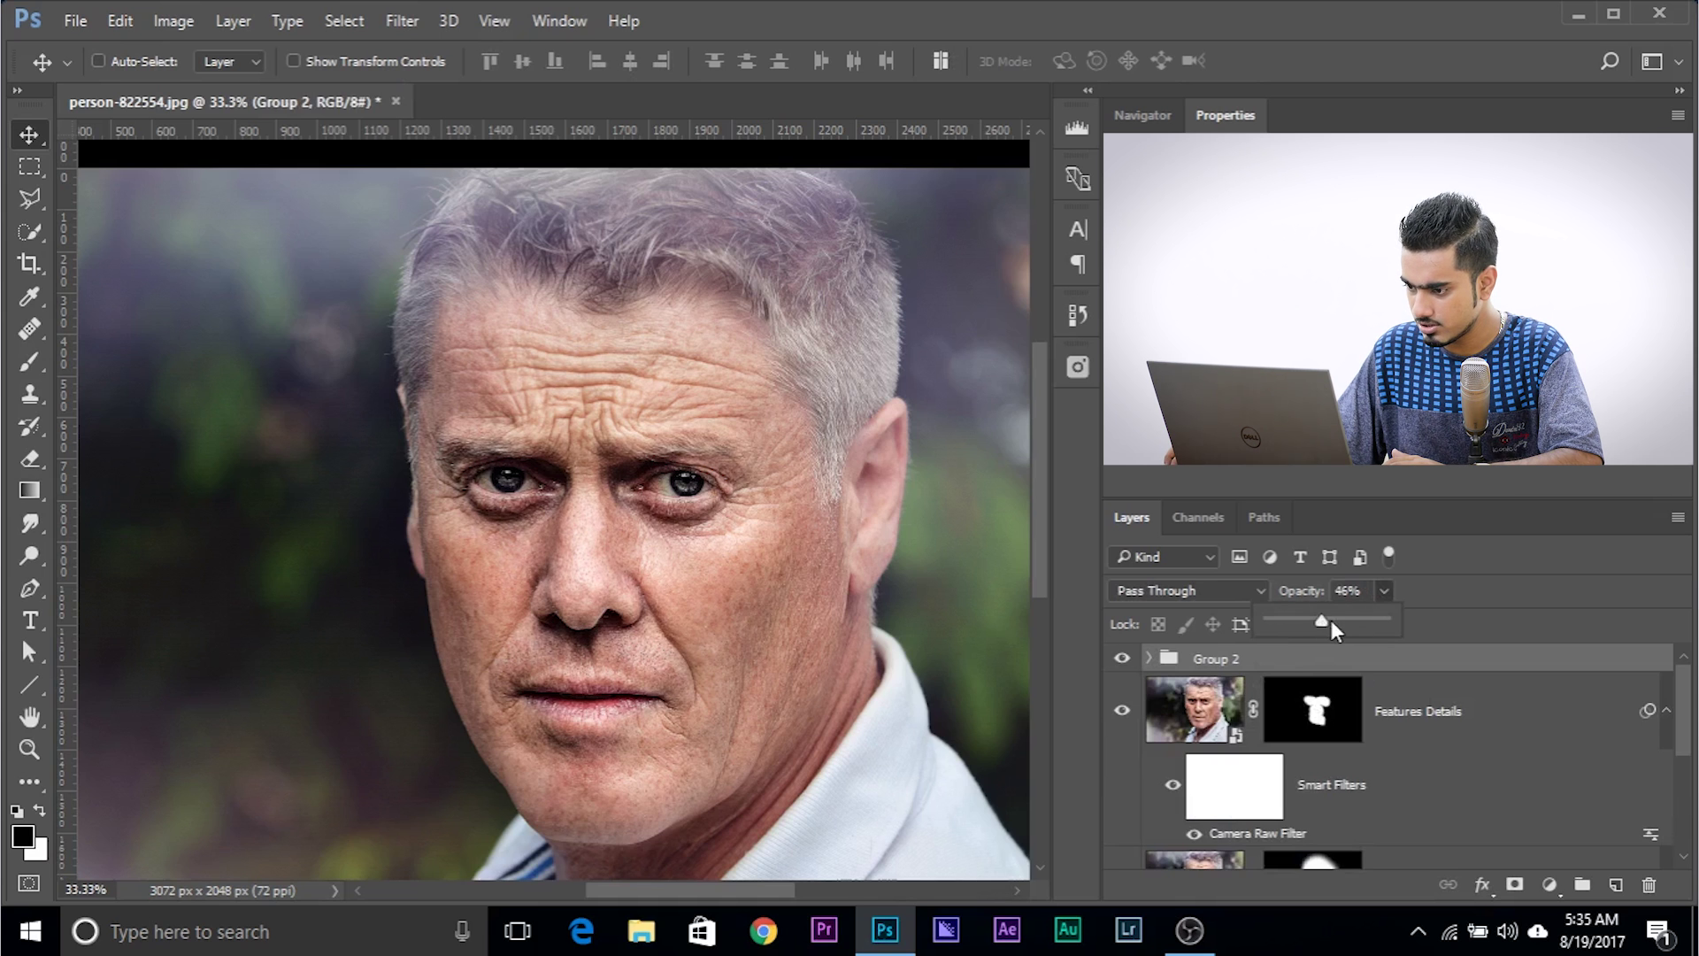
{"action": "left_click_drag", "start_coordinate": [1334, 619], "coordinate": [1345, 619]}
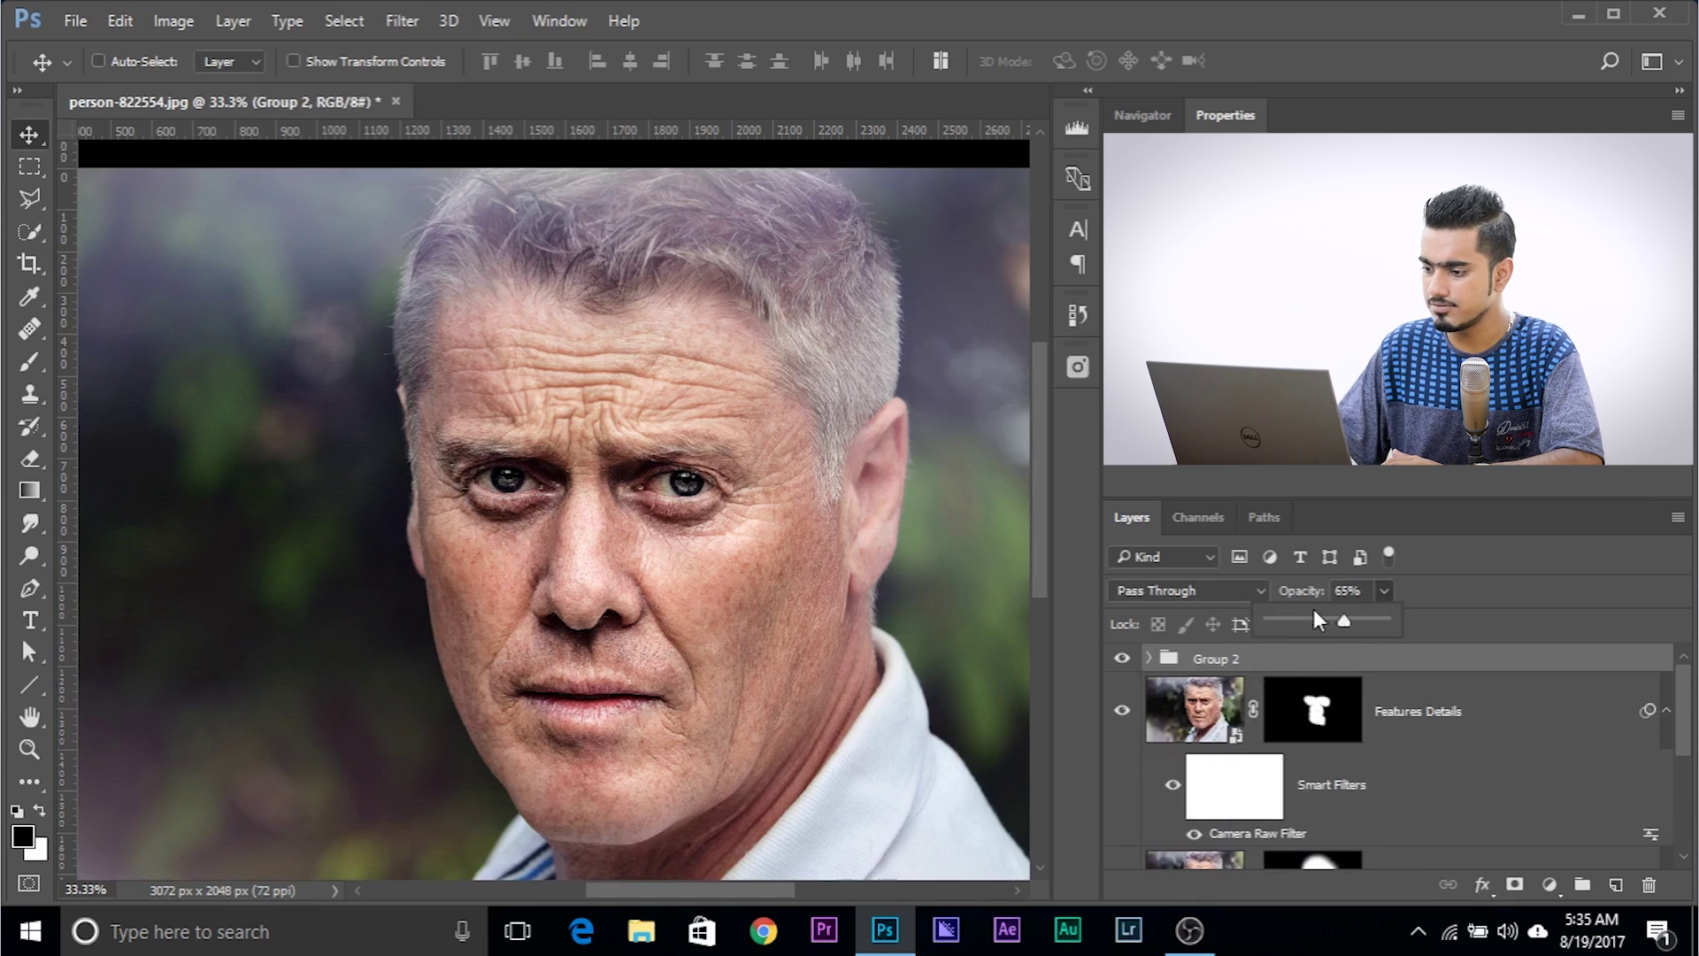
{"action": "key", "text": "ctrl+minus"}
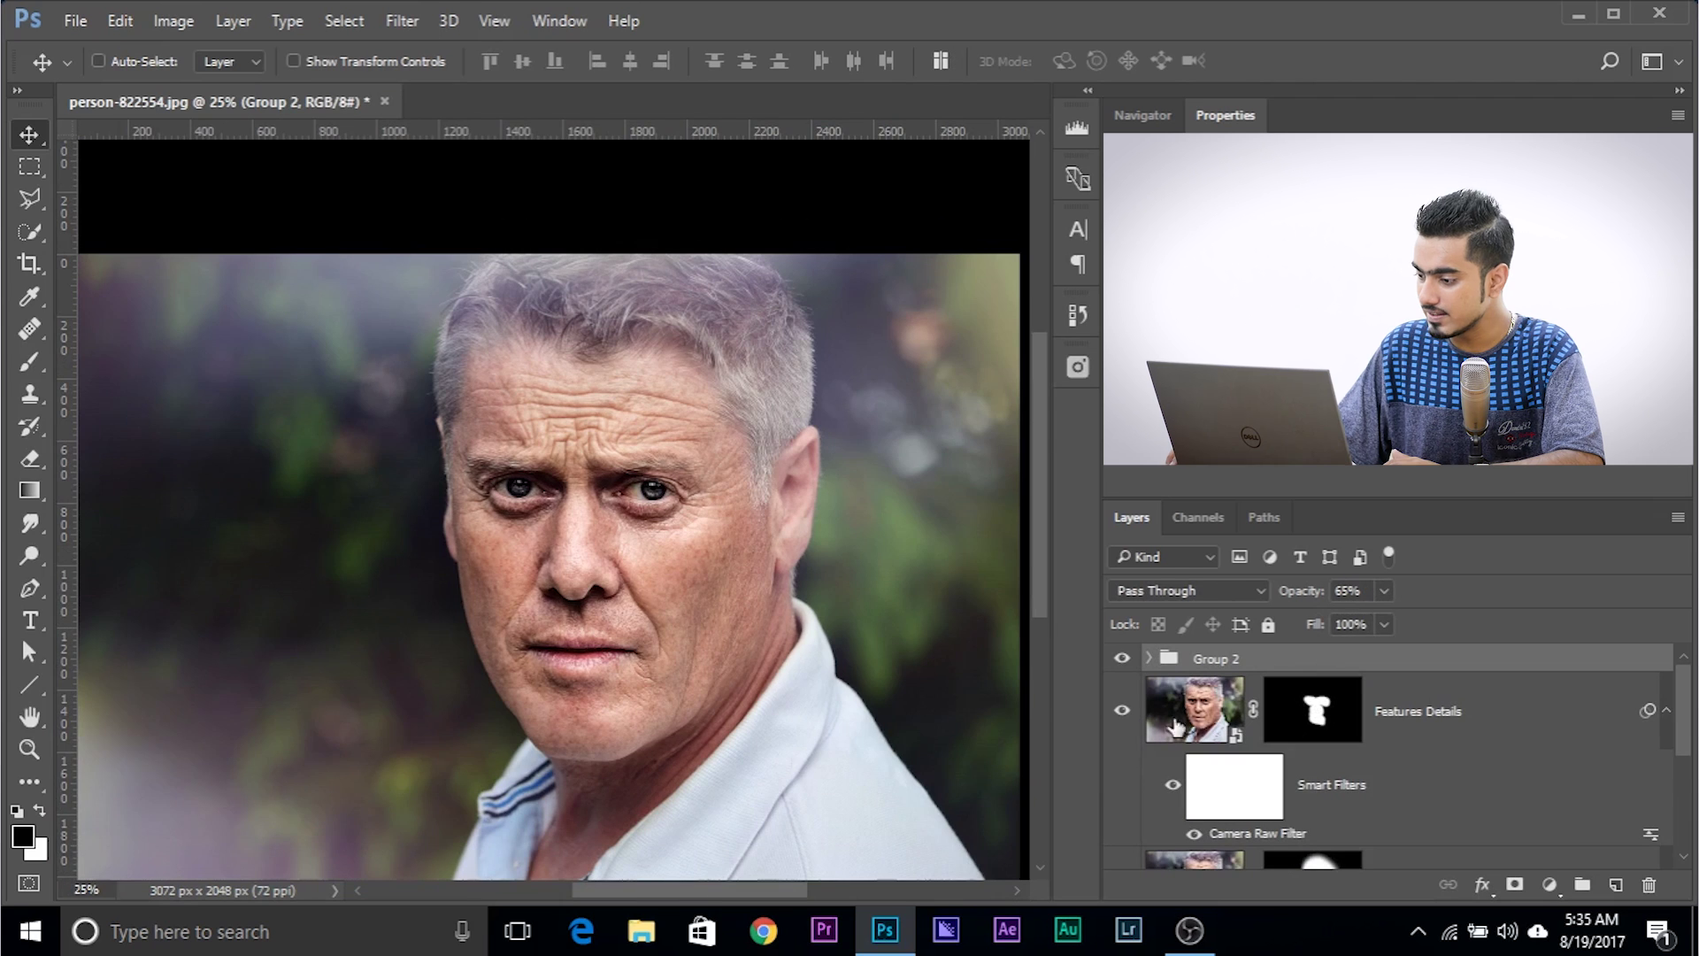
Group the Features Details and Face Details layers together and compare the image with and without the sharpening in Group 2.
{"action": "scroll", "coordinate": [1502, 728], "scroll_direction": "down", "scroll_amount": 3}
{"action": "scroll", "coordinate": [1420, 708], "scroll_direction": "up", "scroll_amount": 3}
{"action": "left_click", "coordinate": [1421, 710]}
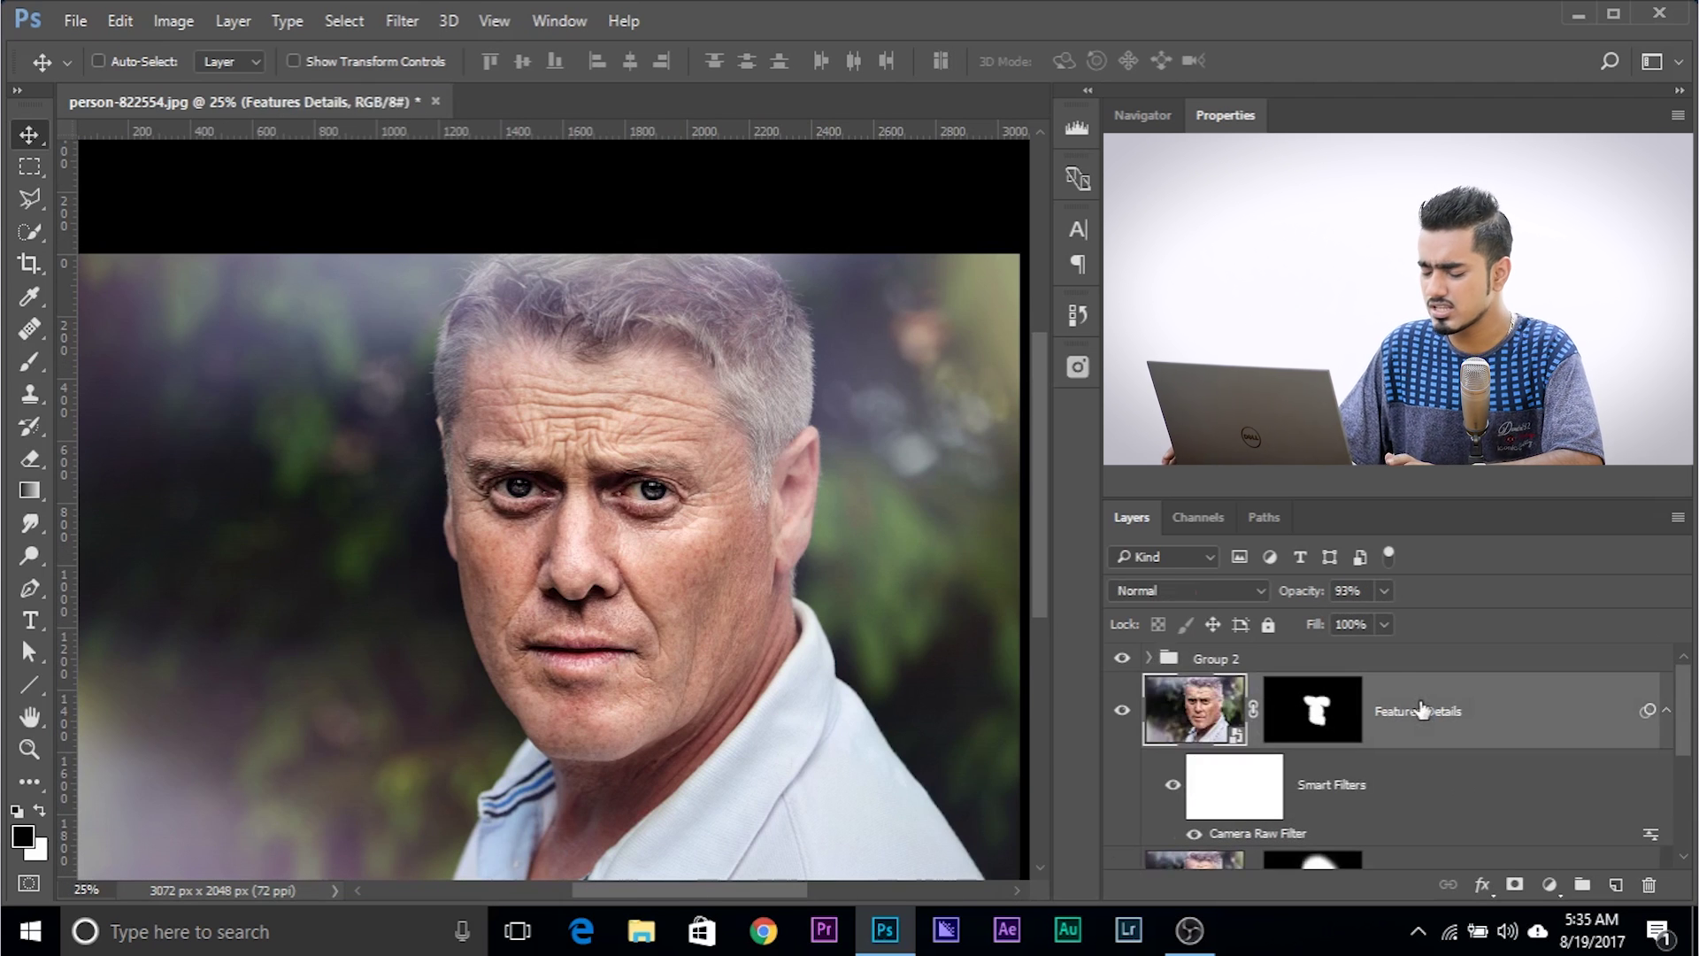
{"action": "scroll", "coordinate": [1422, 754], "scroll_direction": "down", "scroll_amount": 2}
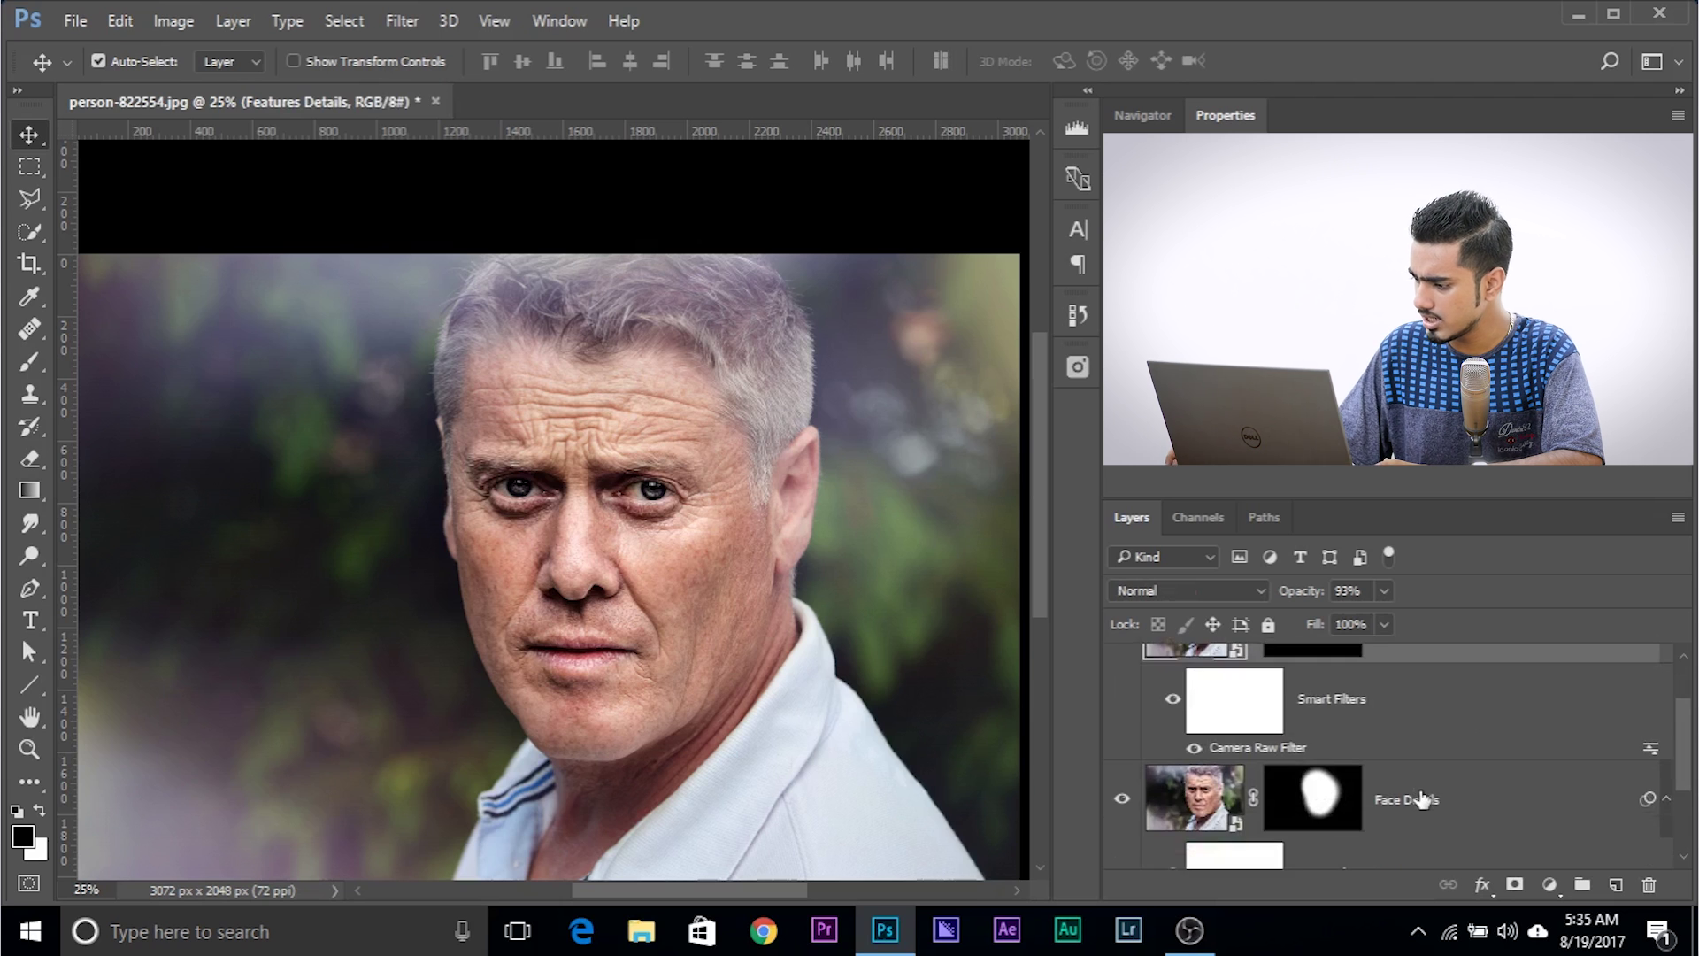
{"action": "left_click", "coordinate": [1416, 796]}
{"action": "scroll", "coordinate": [1416, 779], "scroll_direction": "down", "scroll_amount": 3}
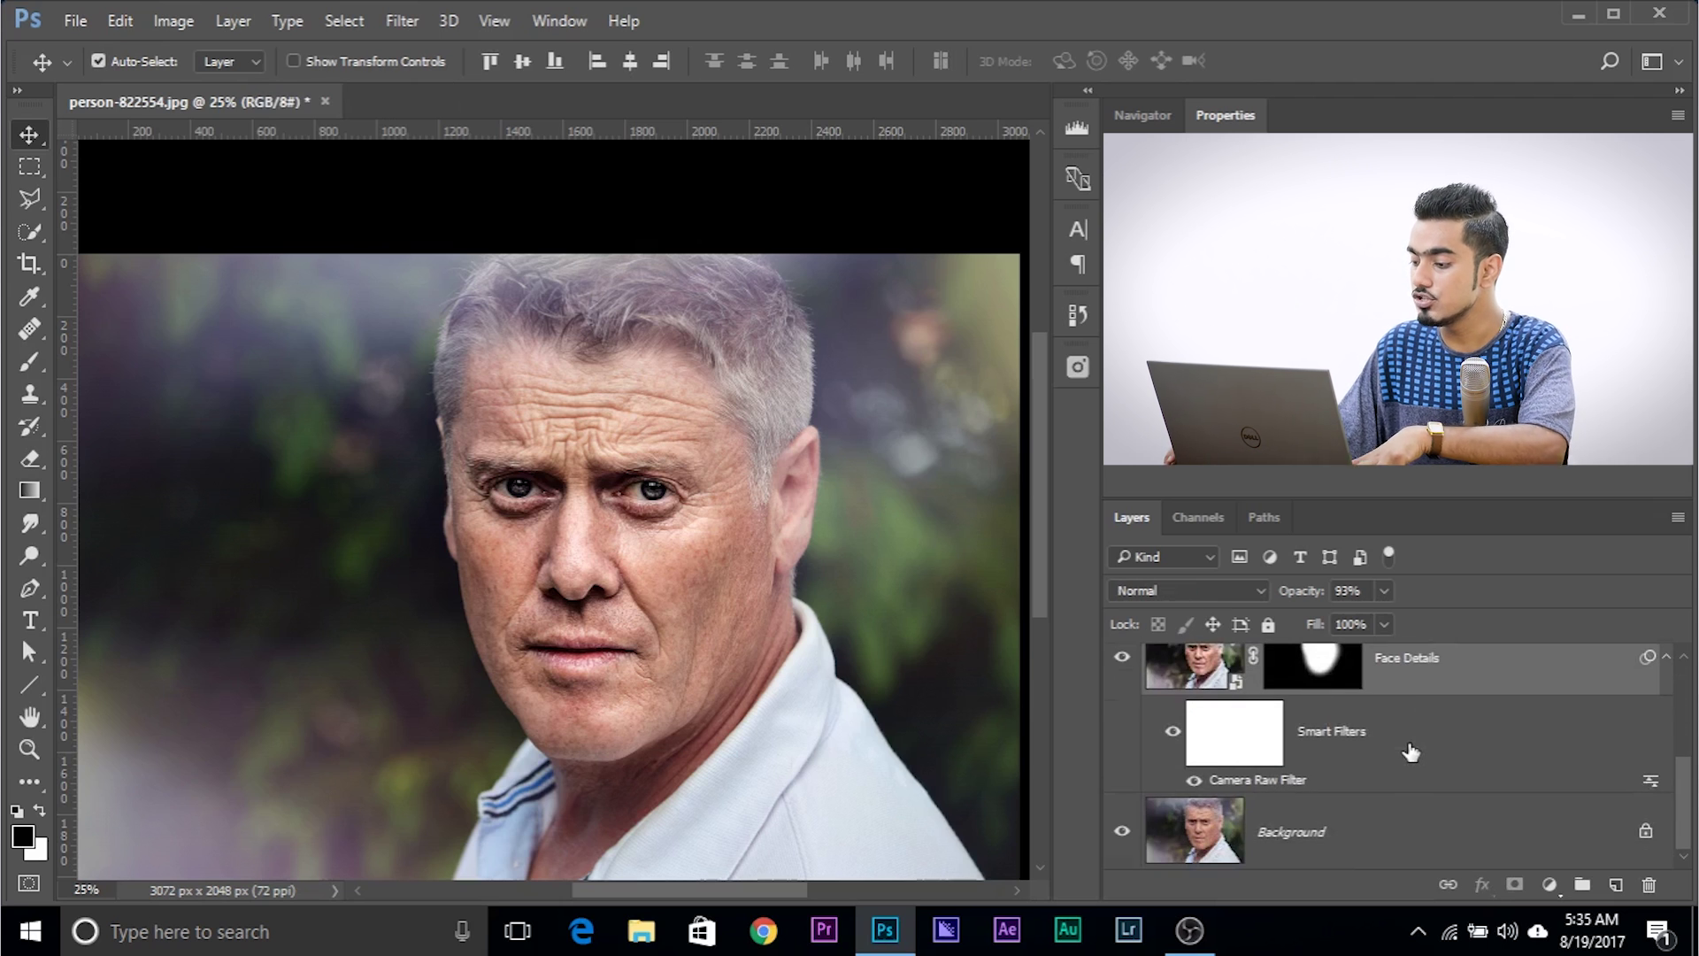
{"action": "key", "text": "ctrl+g"}
{"action": "left_click", "coordinate": [1123, 658]}
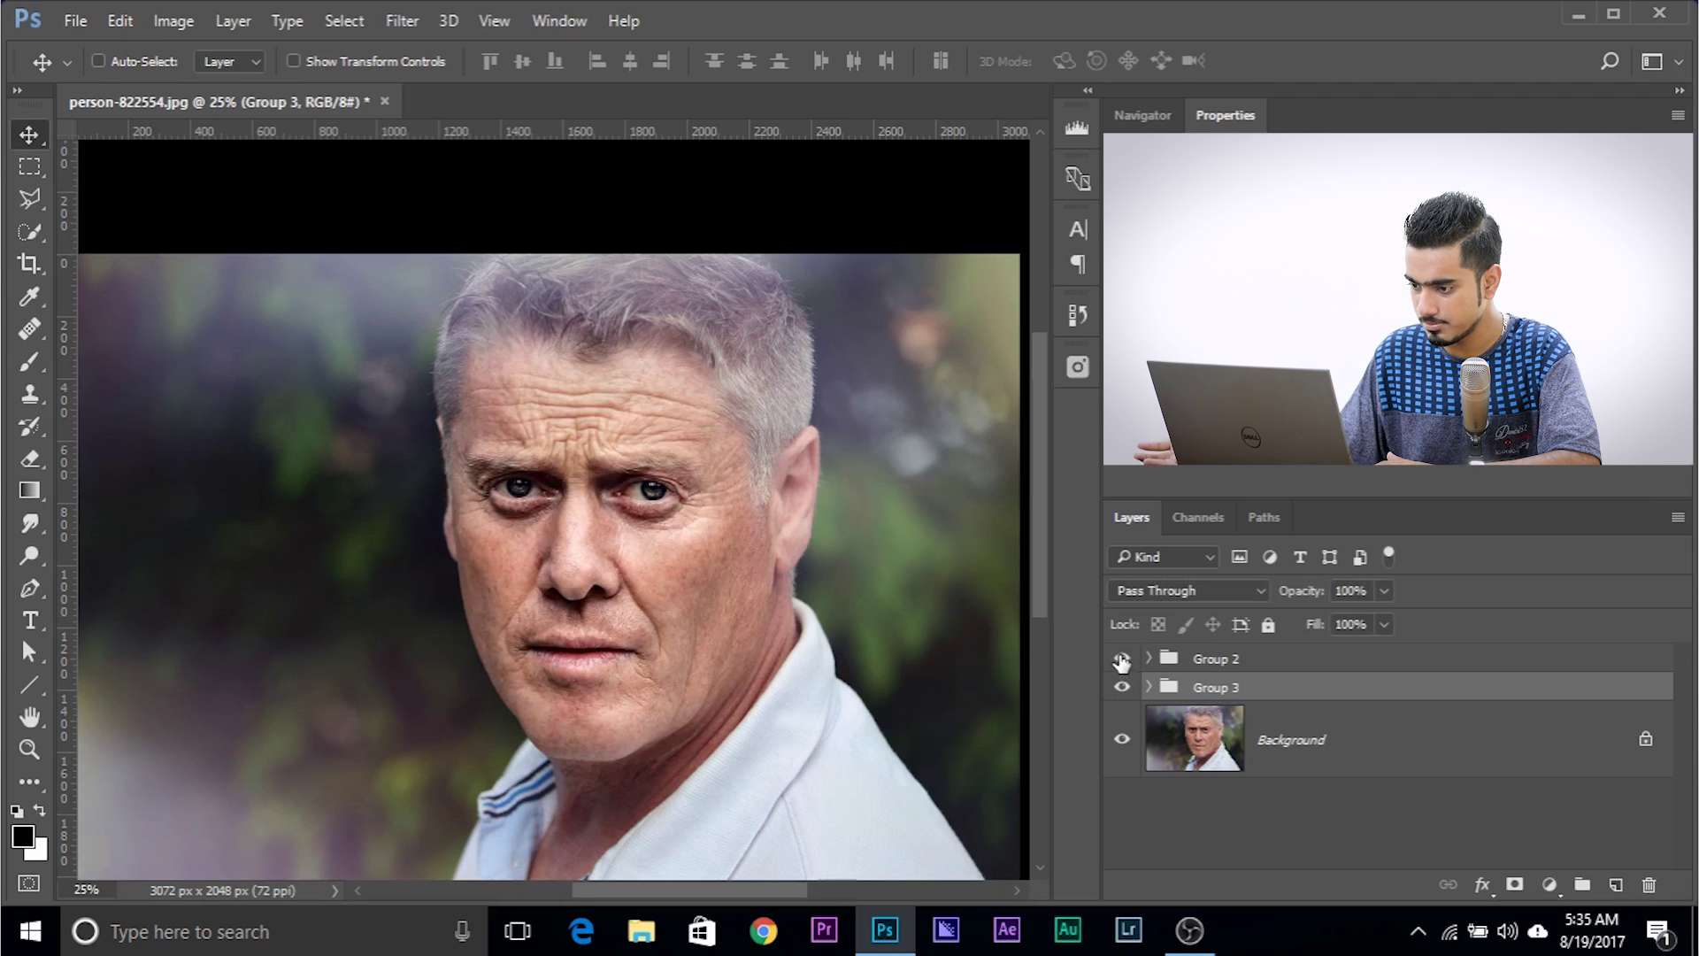
{"action": "key", "text": "ctrl+plus"}
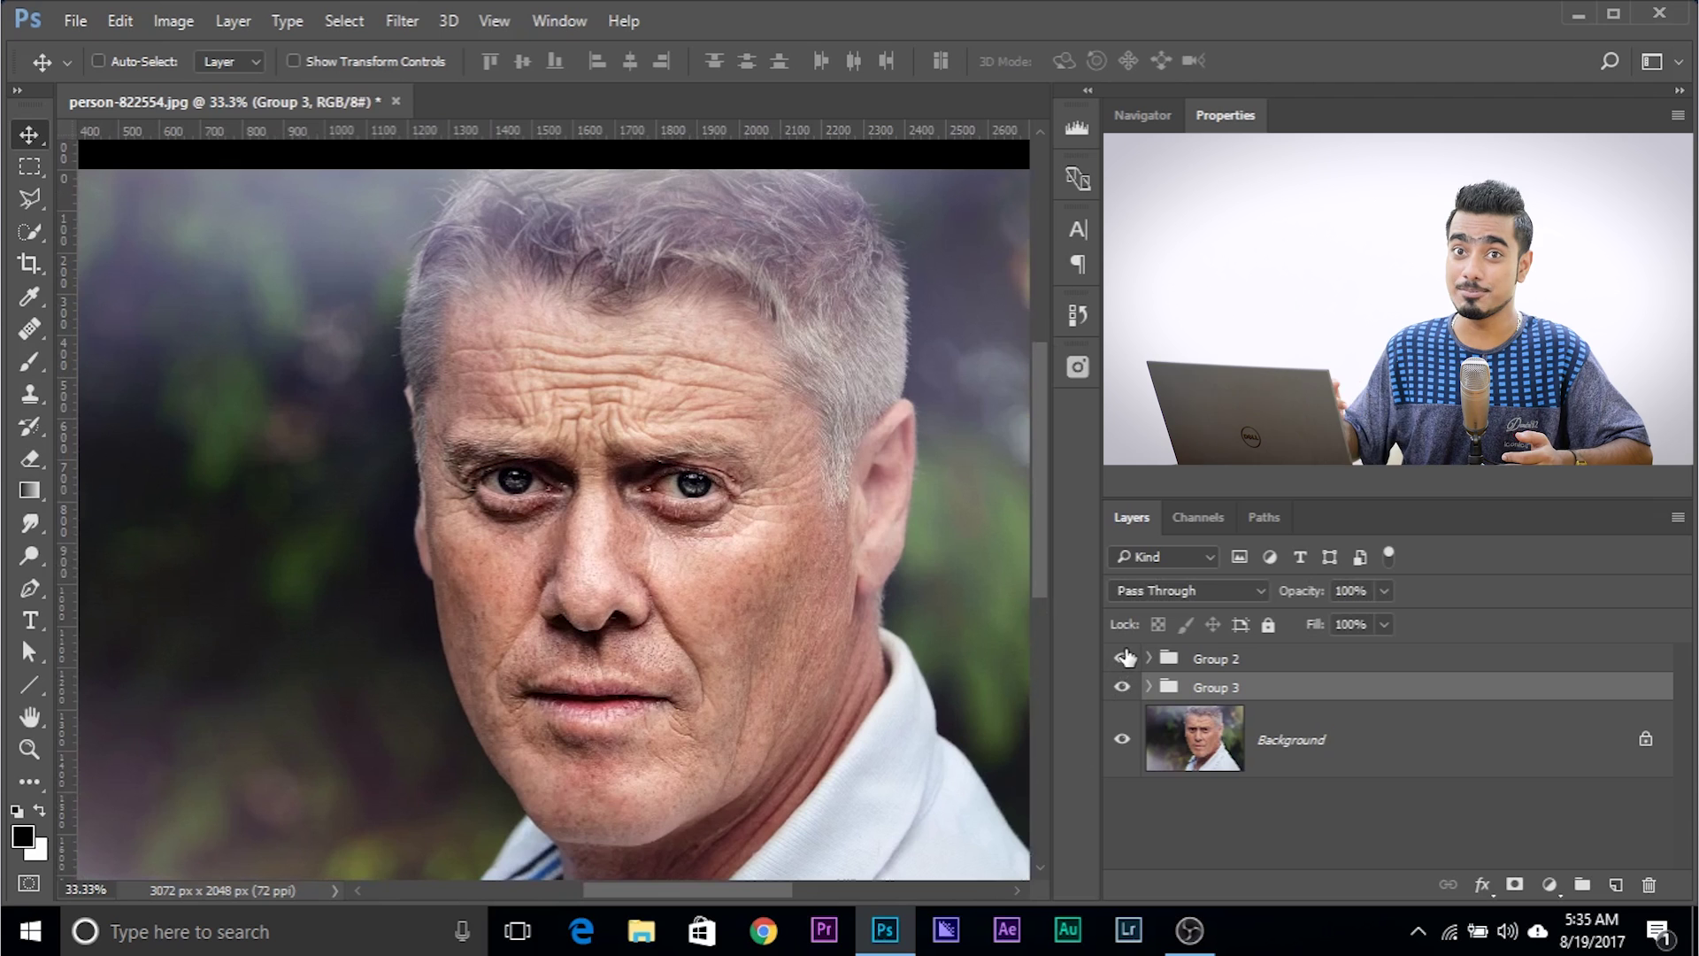
Add a Curves adjustment above Group 2 that strongly brightens the midtones, and invert its mask to black.
{"action": "left_click", "coordinate": [1271, 666]}
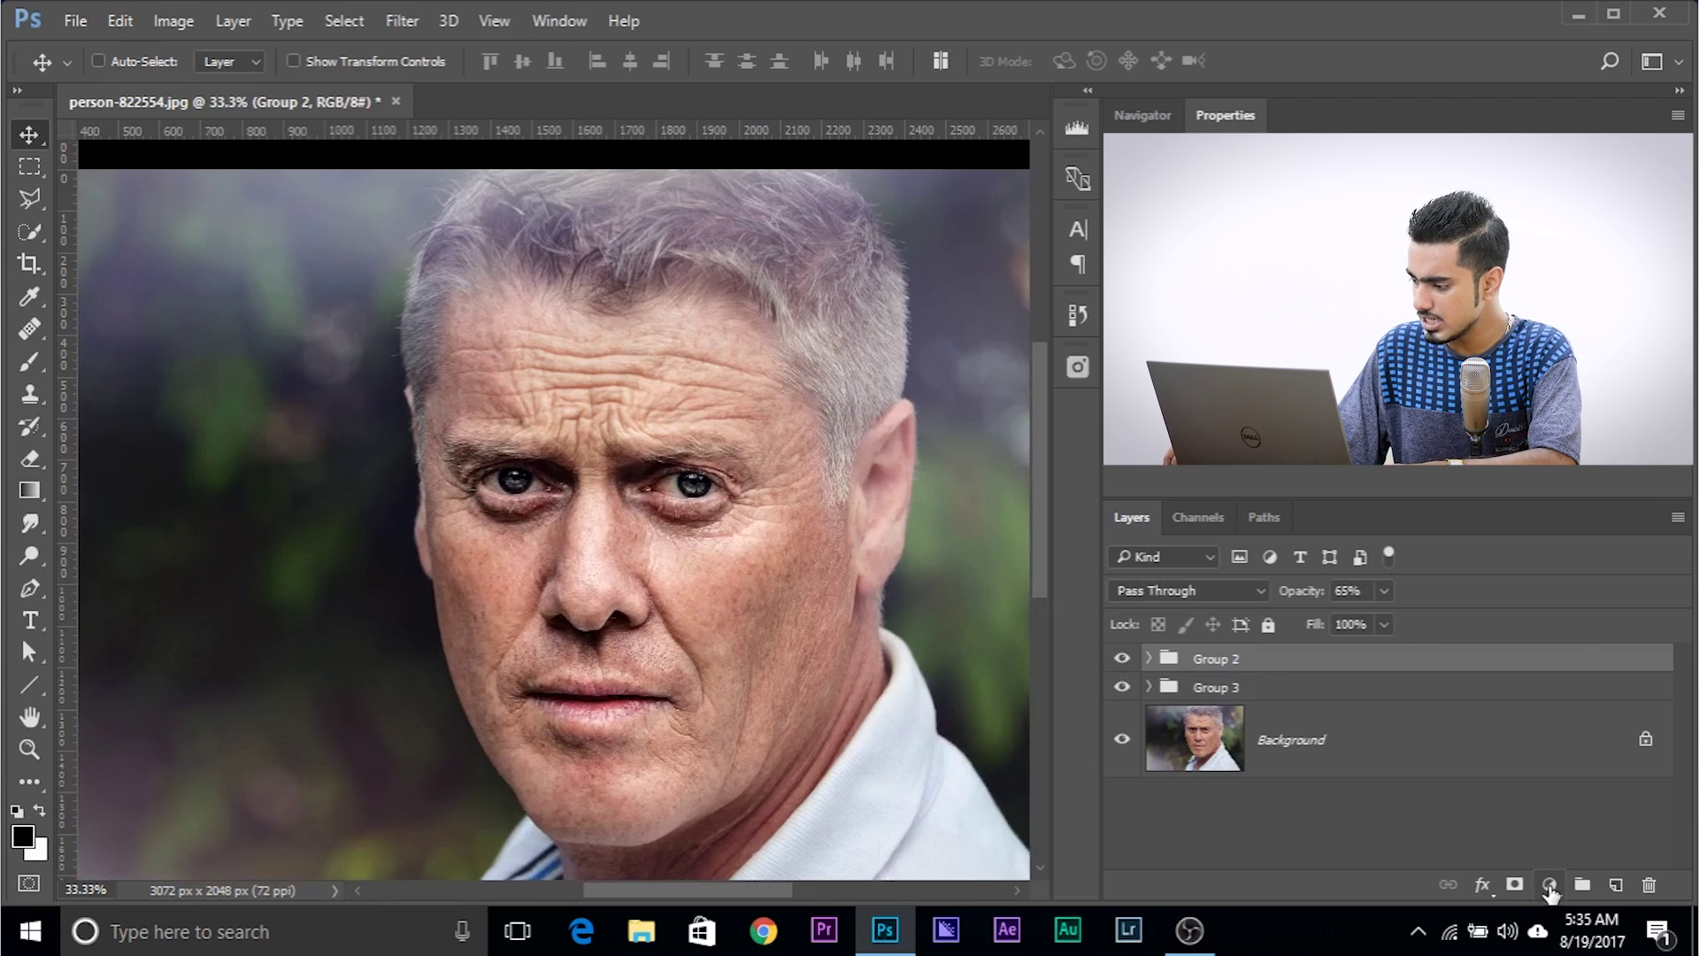
{"action": "left_click", "coordinate": [1550, 886]}
{"action": "left_click", "coordinate": [1525, 512]}
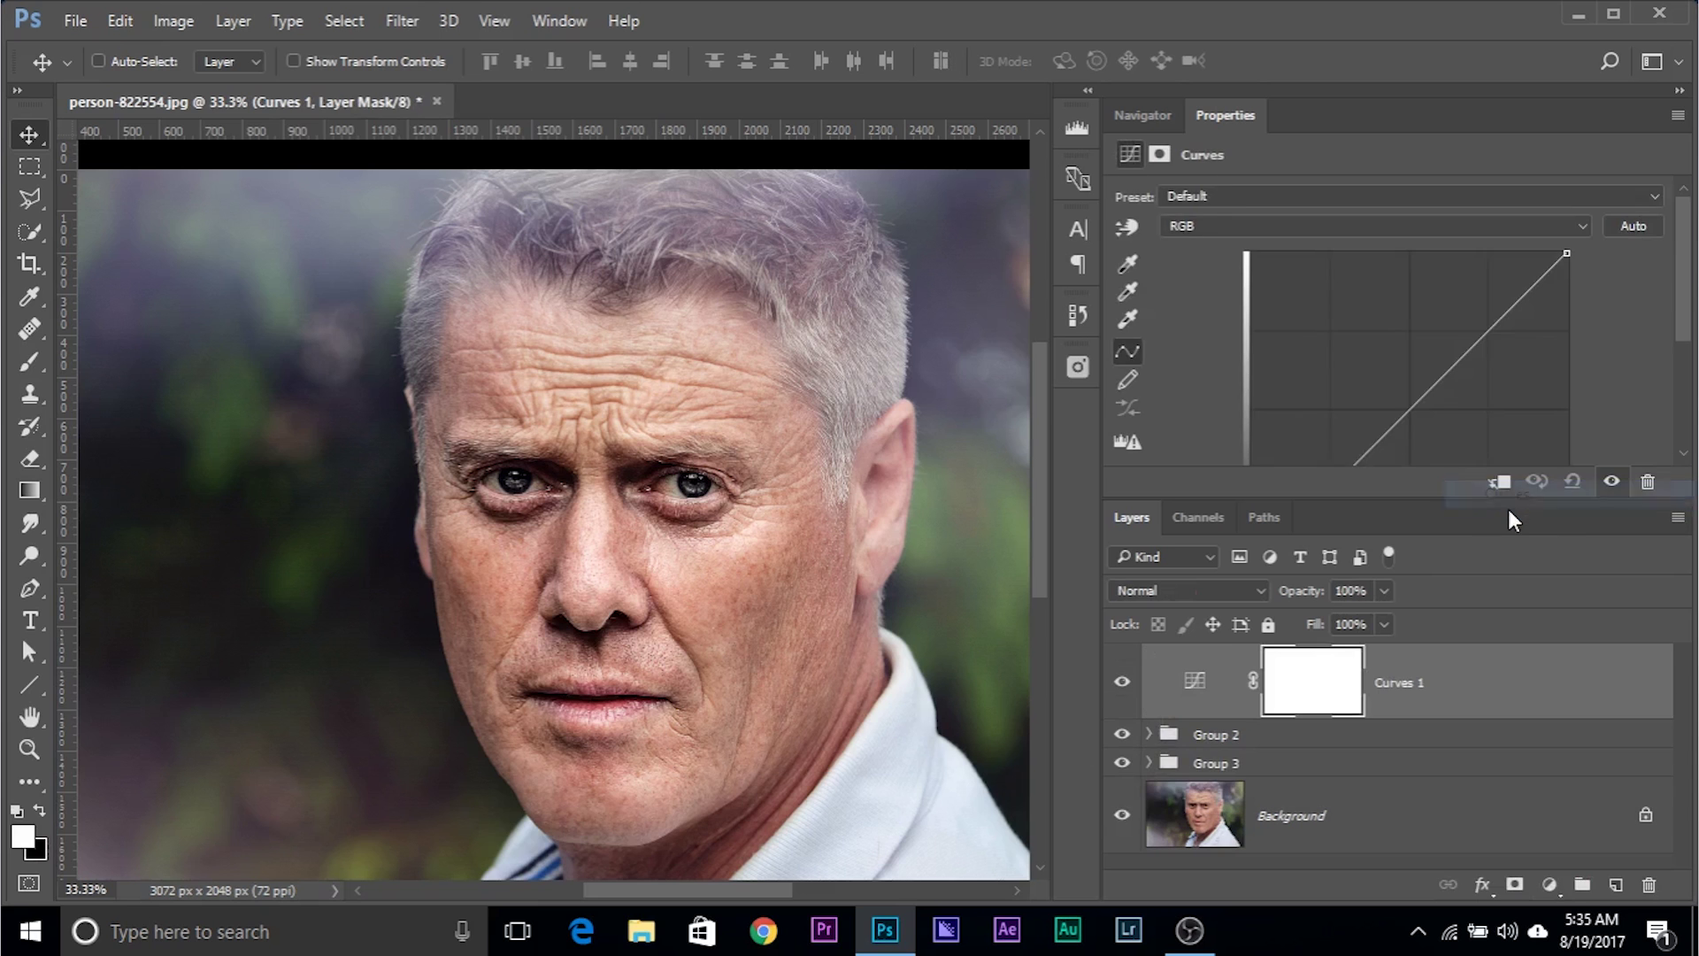
{"action": "left_click_drag", "start_coordinate": [1403, 398], "coordinate": [1381, 335]}
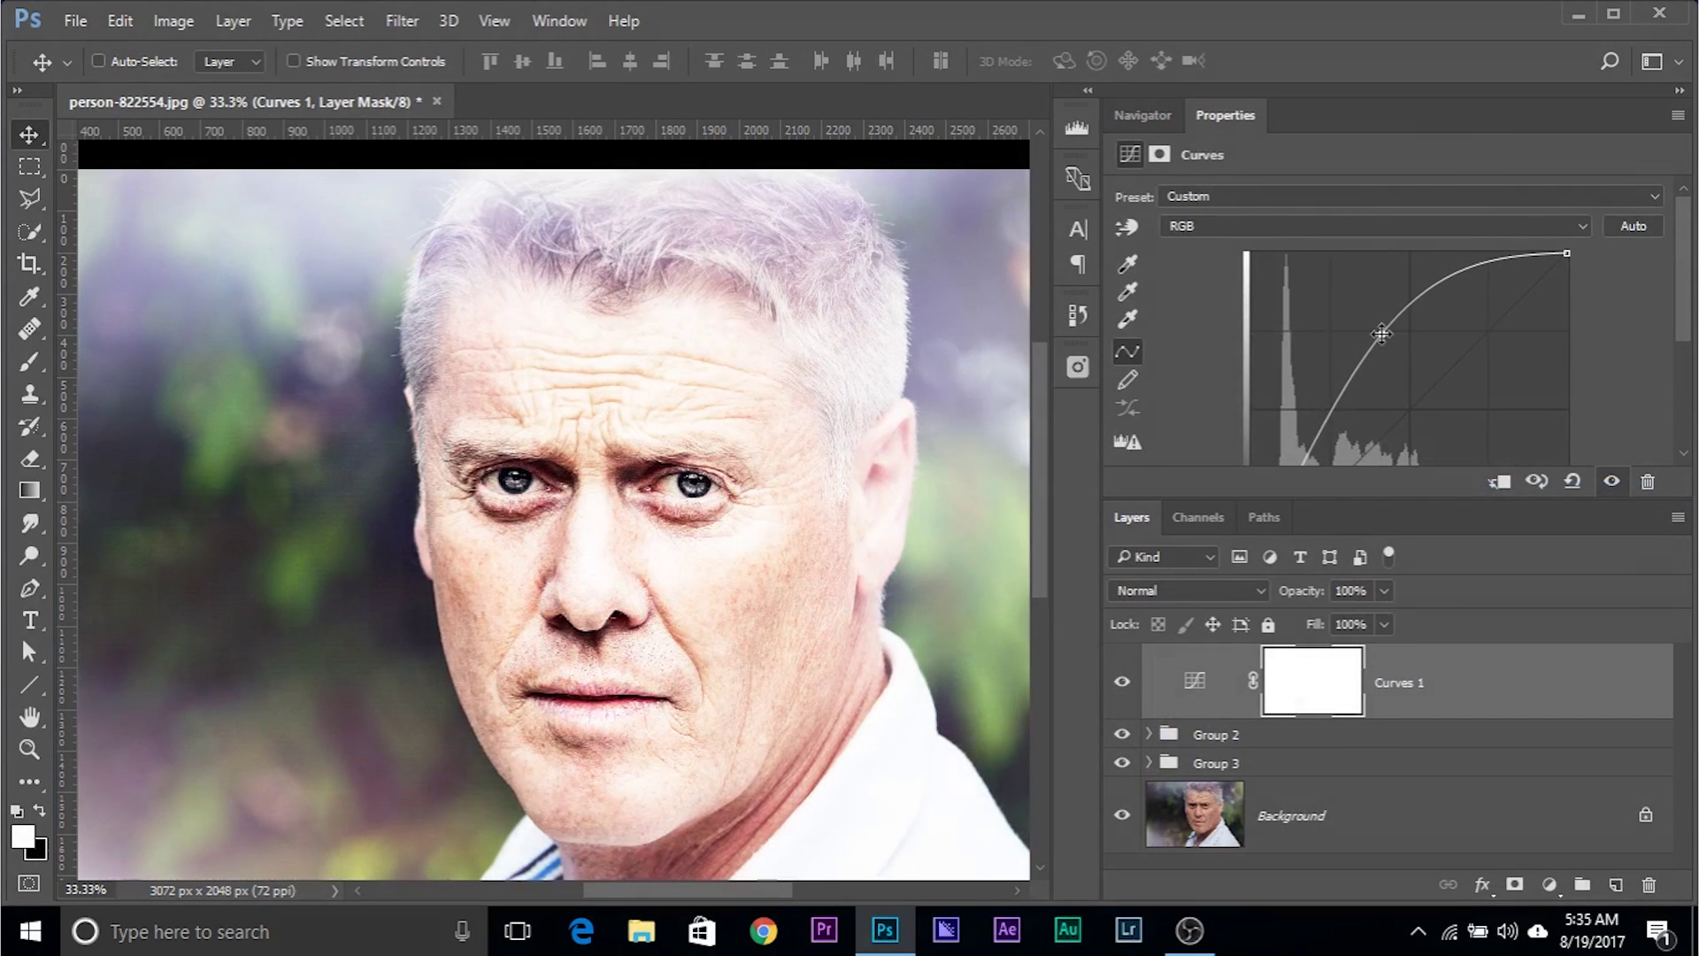
{"action": "scroll", "coordinate": [1345, 475], "scroll_direction": "down", "scroll_amount": 3}
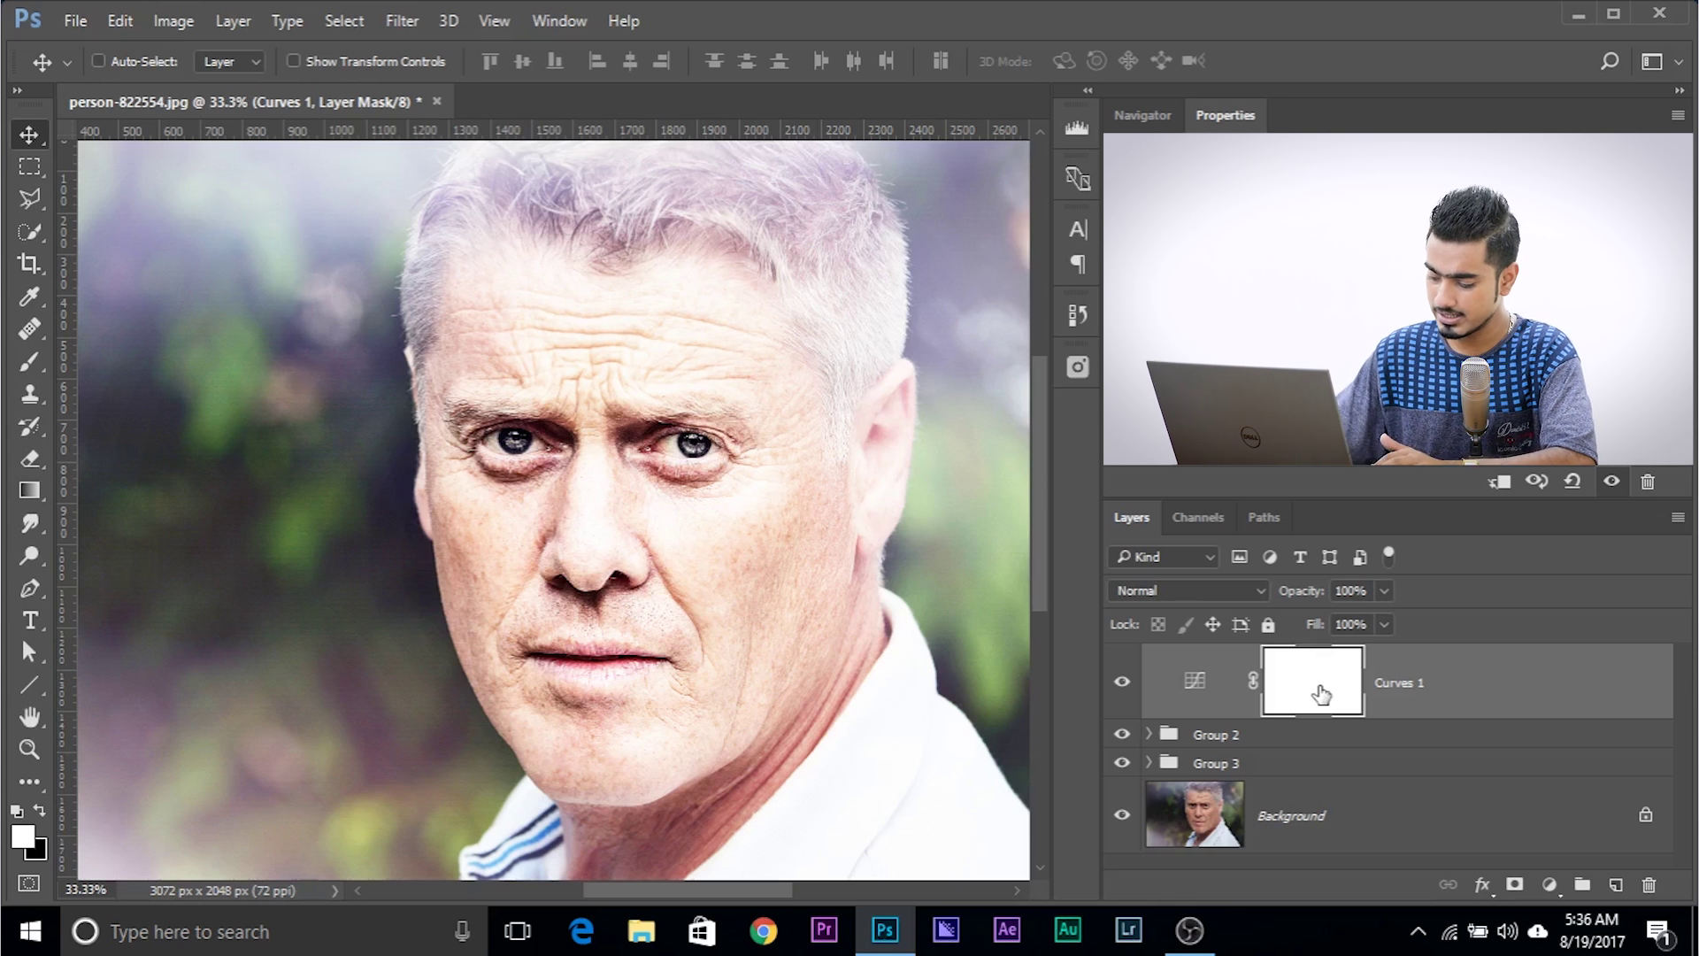
{"action": "key", "text": "ctrl+i"}
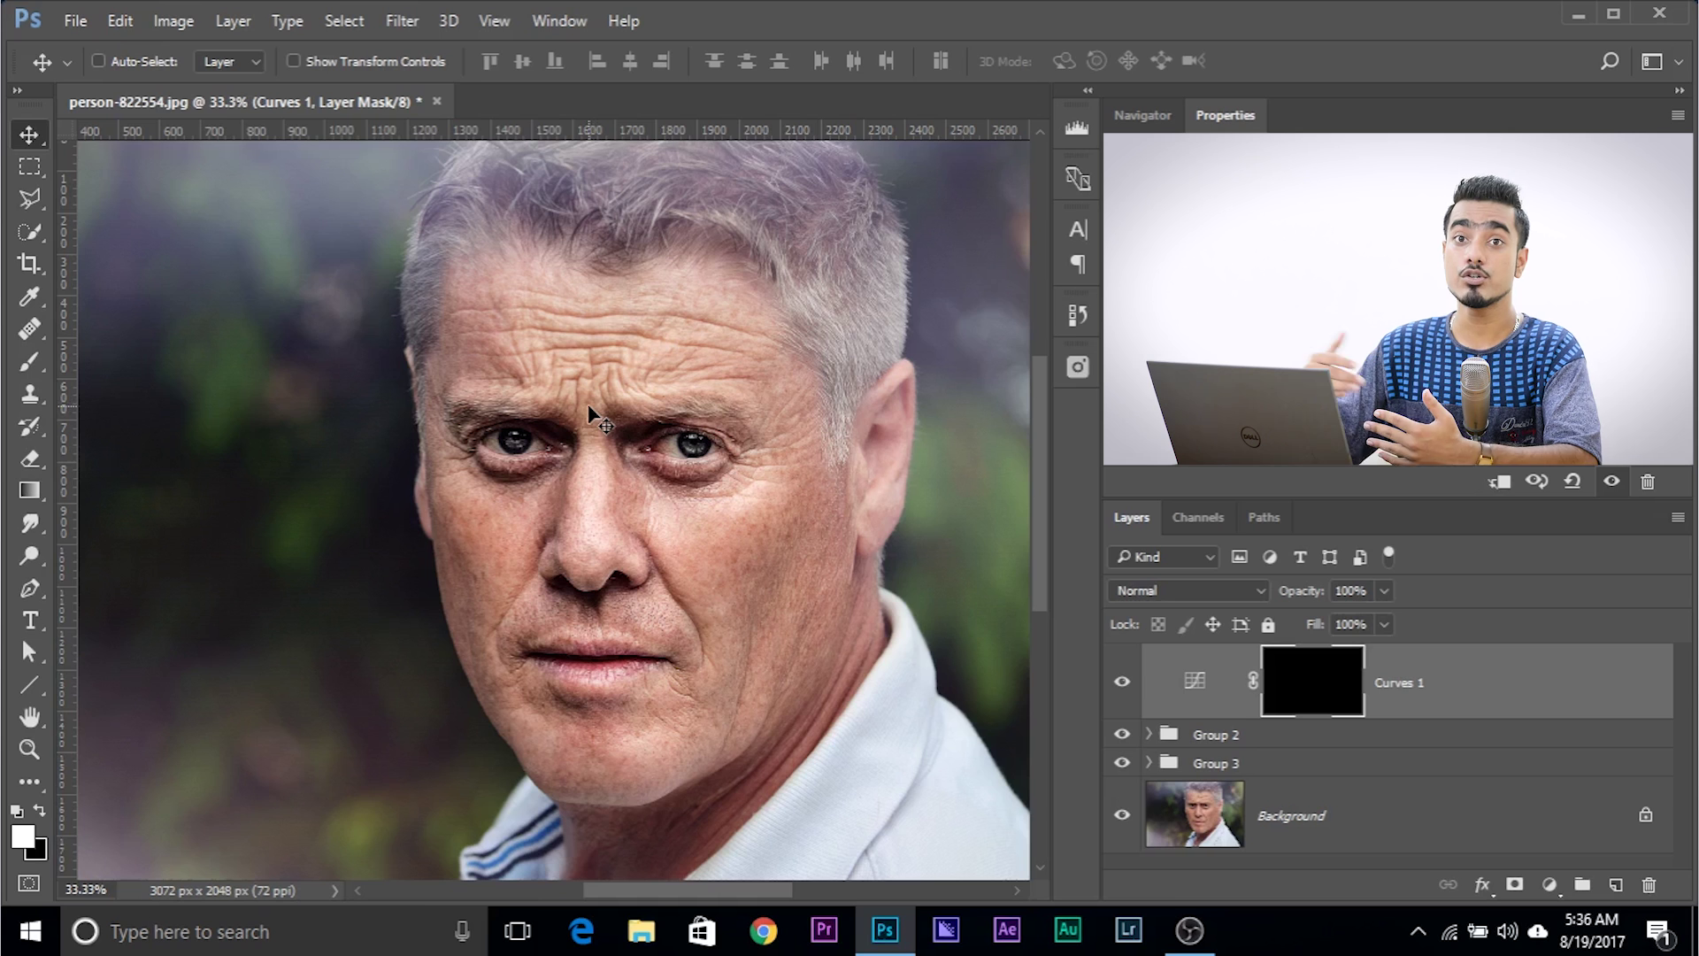
Set up a soft round brush with white foreground and 2% flow for painting on the Curves 1 mask.
{"action": "left_click", "coordinate": [24, 367]}
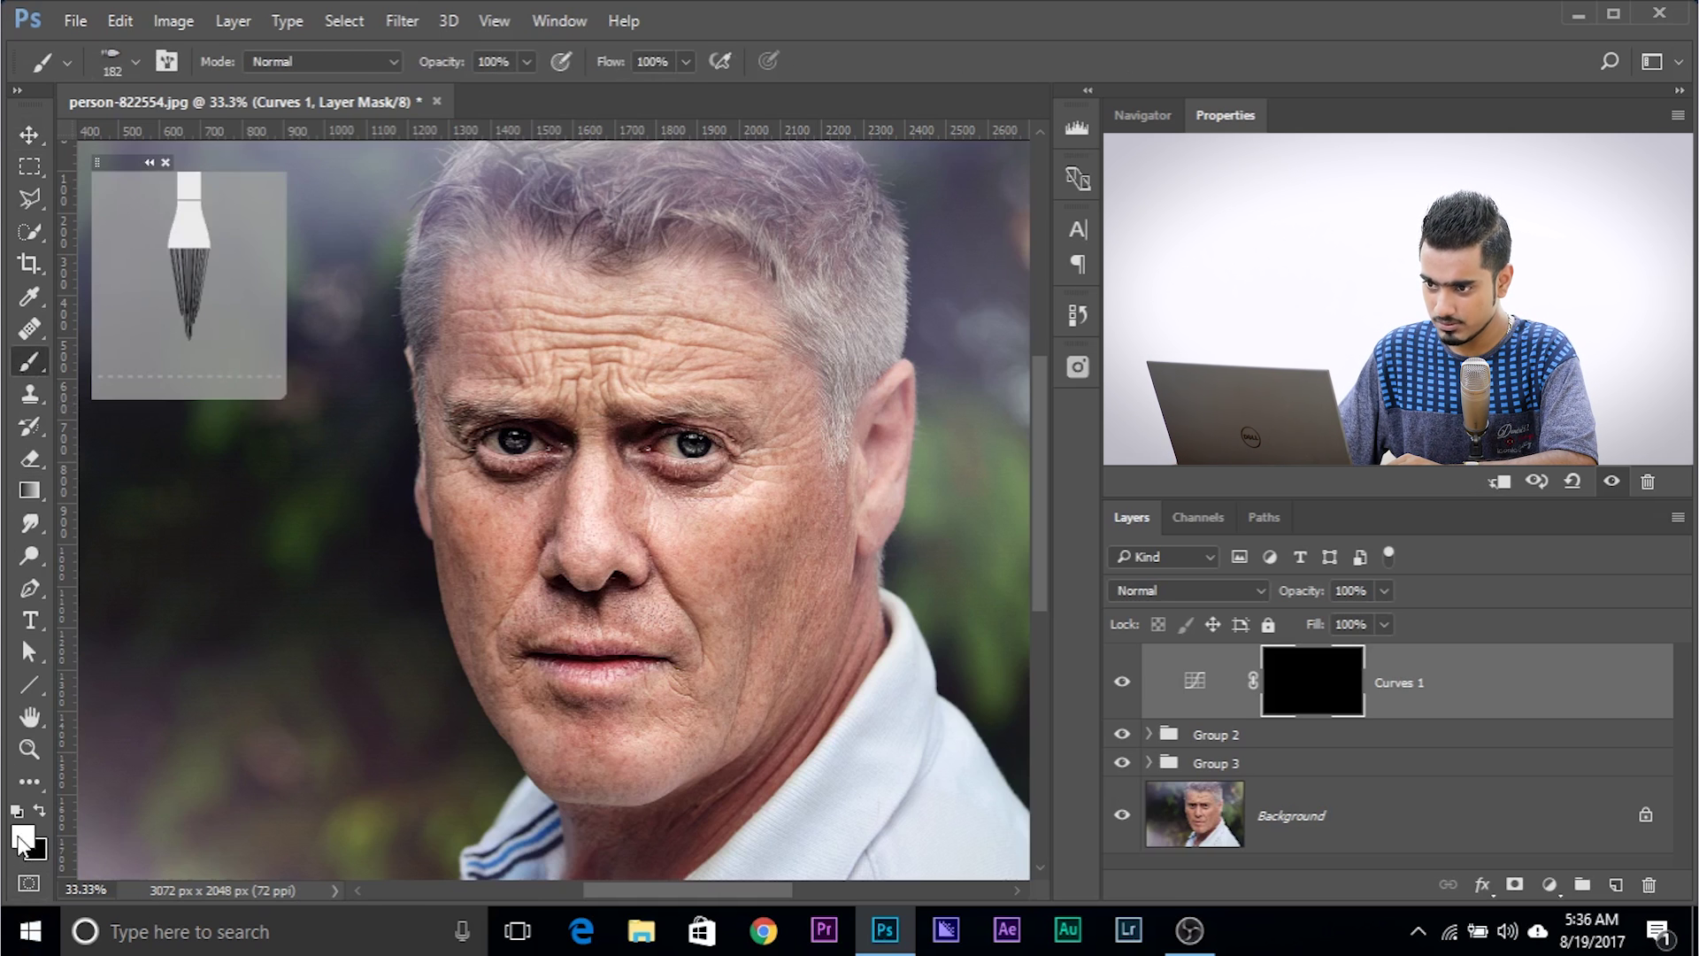
{"action": "left_click_drag", "start_coordinate": [571, 385], "coordinate": [606, 385]}
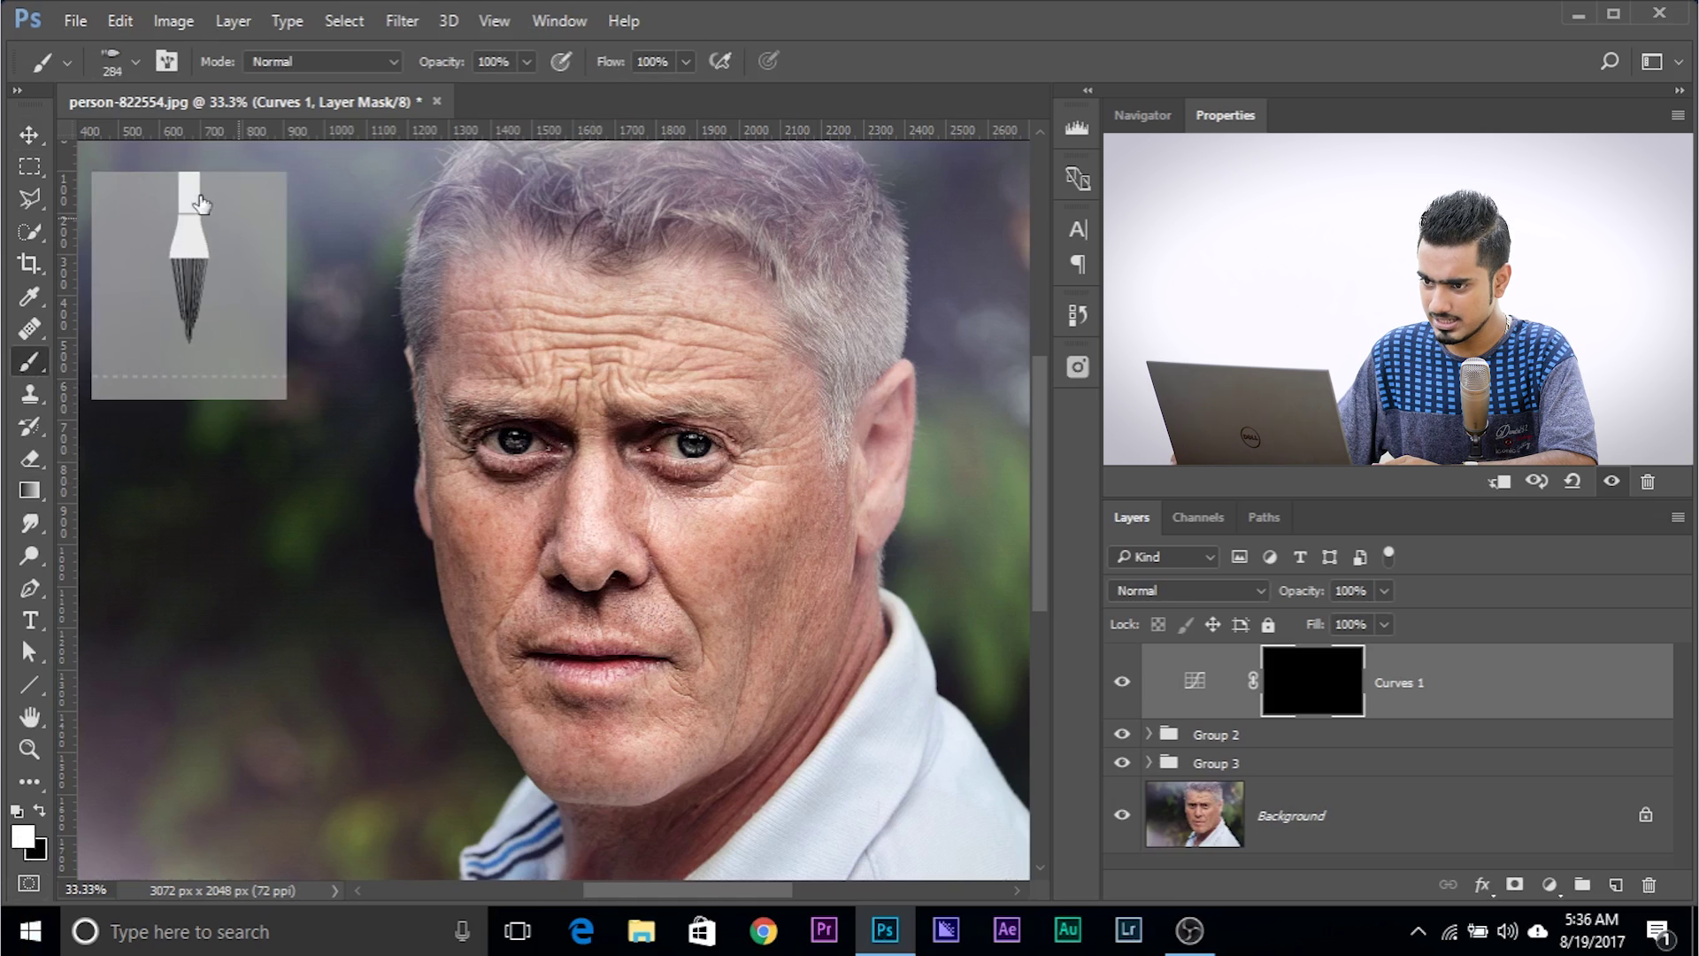
{"action": "left_click", "coordinate": [132, 62]}
{"action": "mouse_move", "coordinate": [545, 576]}
{"action": "left_mouse_down"}
{"action": "mouse_move", "coordinate": [498, 434]}
{"action": "mouse_move", "coordinate": [526, 439]}
{"action": "mouse_move", "coordinate": [527, 493]}
{"action": "mouse_move", "coordinate": [505, 315]}
{"action": "left_mouse_up"}
{"action": "type", "text": "2"}
{"action": "key", "text": "Return"}
Paint highlights on the Curves 1 mask over the forehead, under the eyes, on the nose and on the chin.
{"action": "mouse_move", "coordinate": [524, 288]}
{"action": "left_mouse_down"}
{"action": "mouse_move", "coordinate": [539, 328]}
{"action": "mouse_move", "coordinate": [632, 291]}
{"action": "mouse_move", "coordinate": [658, 334]}
{"action": "left_mouse_up"}
{"action": "left_click_drag", "start_coordinate": [504, 481], "coordinate": [479, 482]}
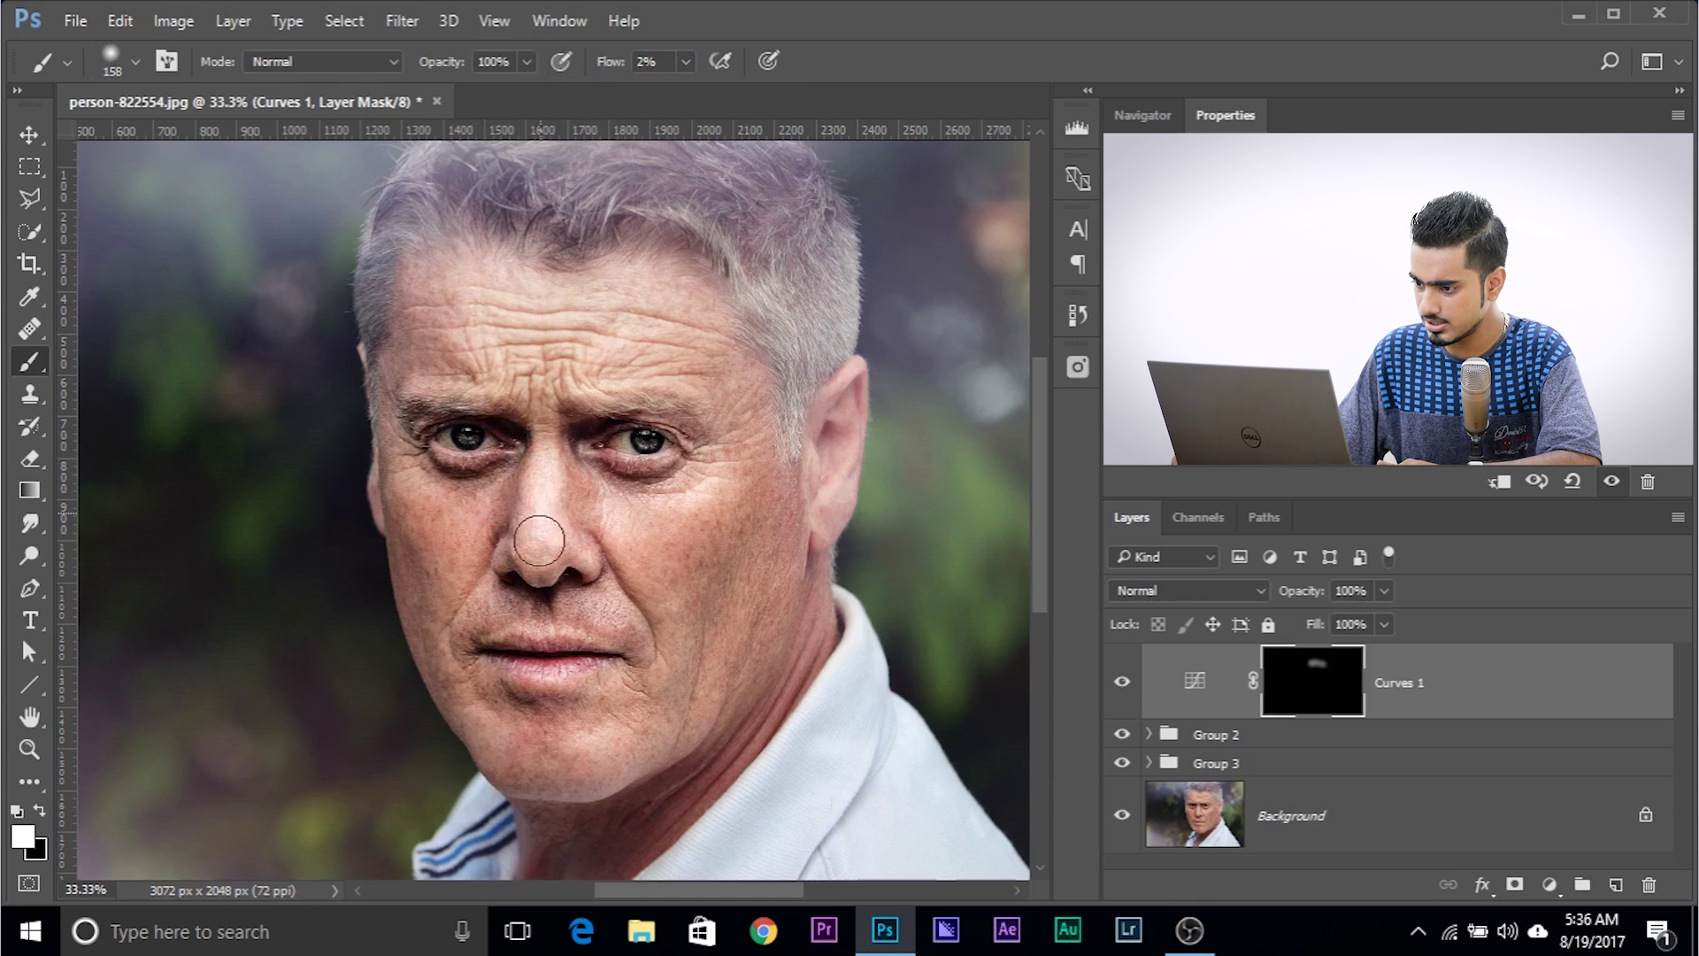
{"action": "left_click_drag", "start_coordinate": [539, 541], "coordinate": [543, 549]}
{"action": "left_click_drag", "start_coordinate": [553, 551], "coordinate": [572, 557]}
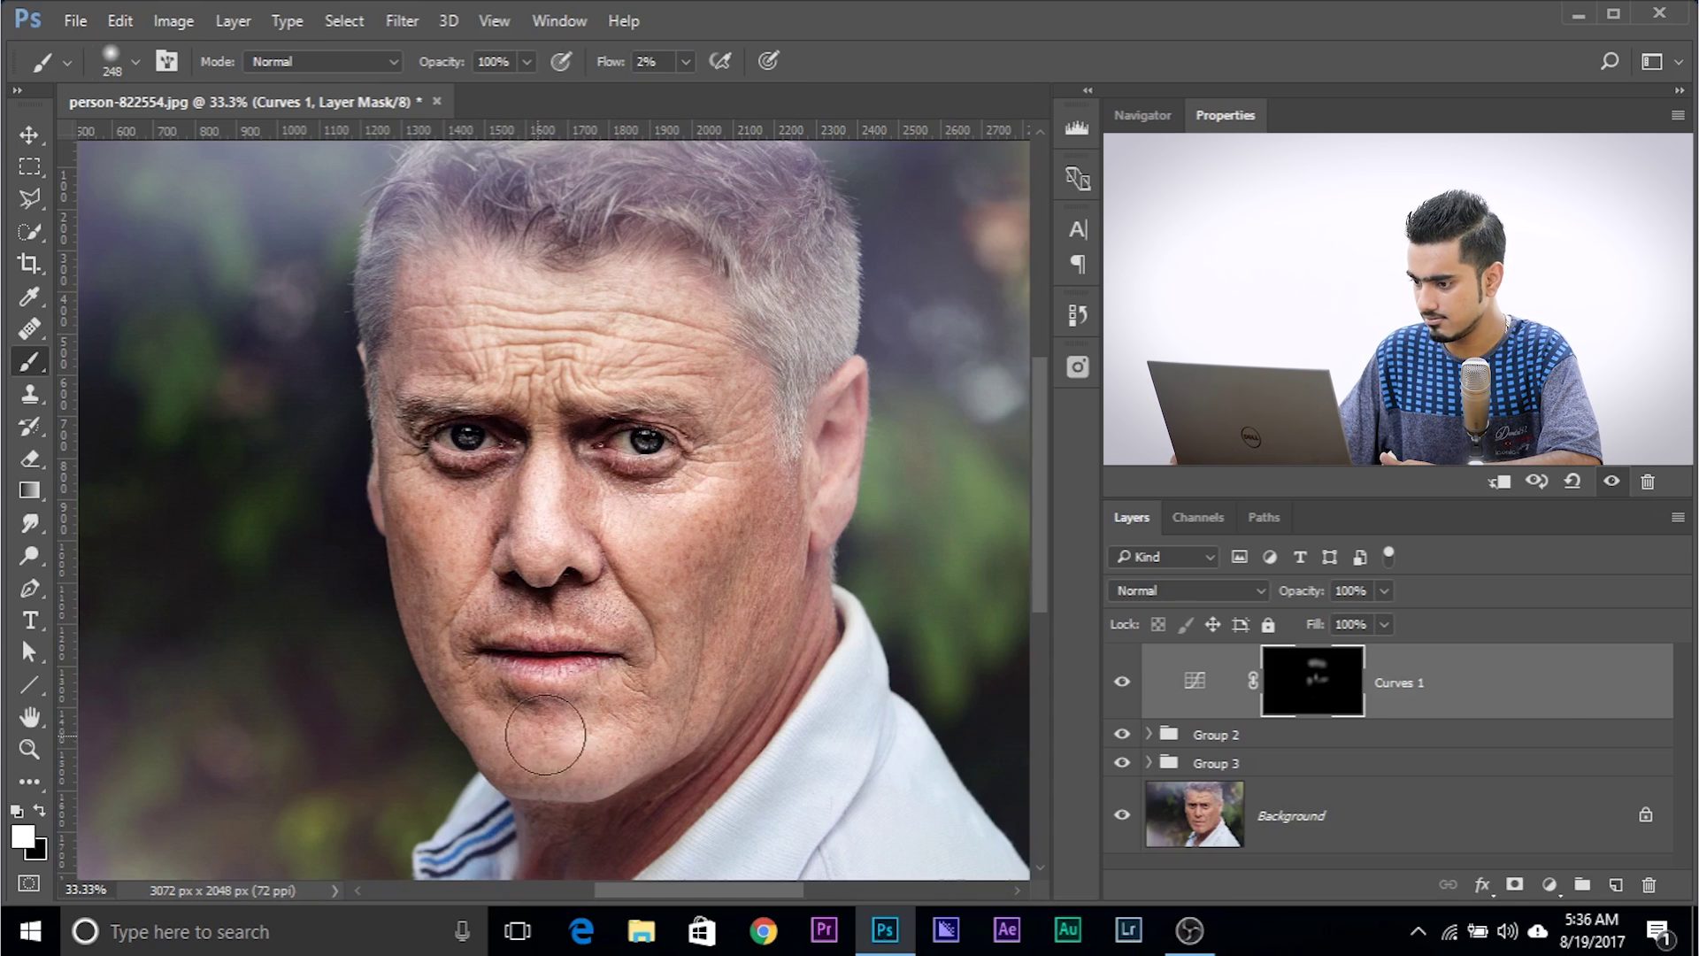
{"action": "scroll", "coordinate": [1551, 753], "scroll_direction": "up", "scroll_amount": 3}
{"action": "scroll", "coordinate": [1549, 757], "scroll_direction": "down", "scroll_amount": 5}
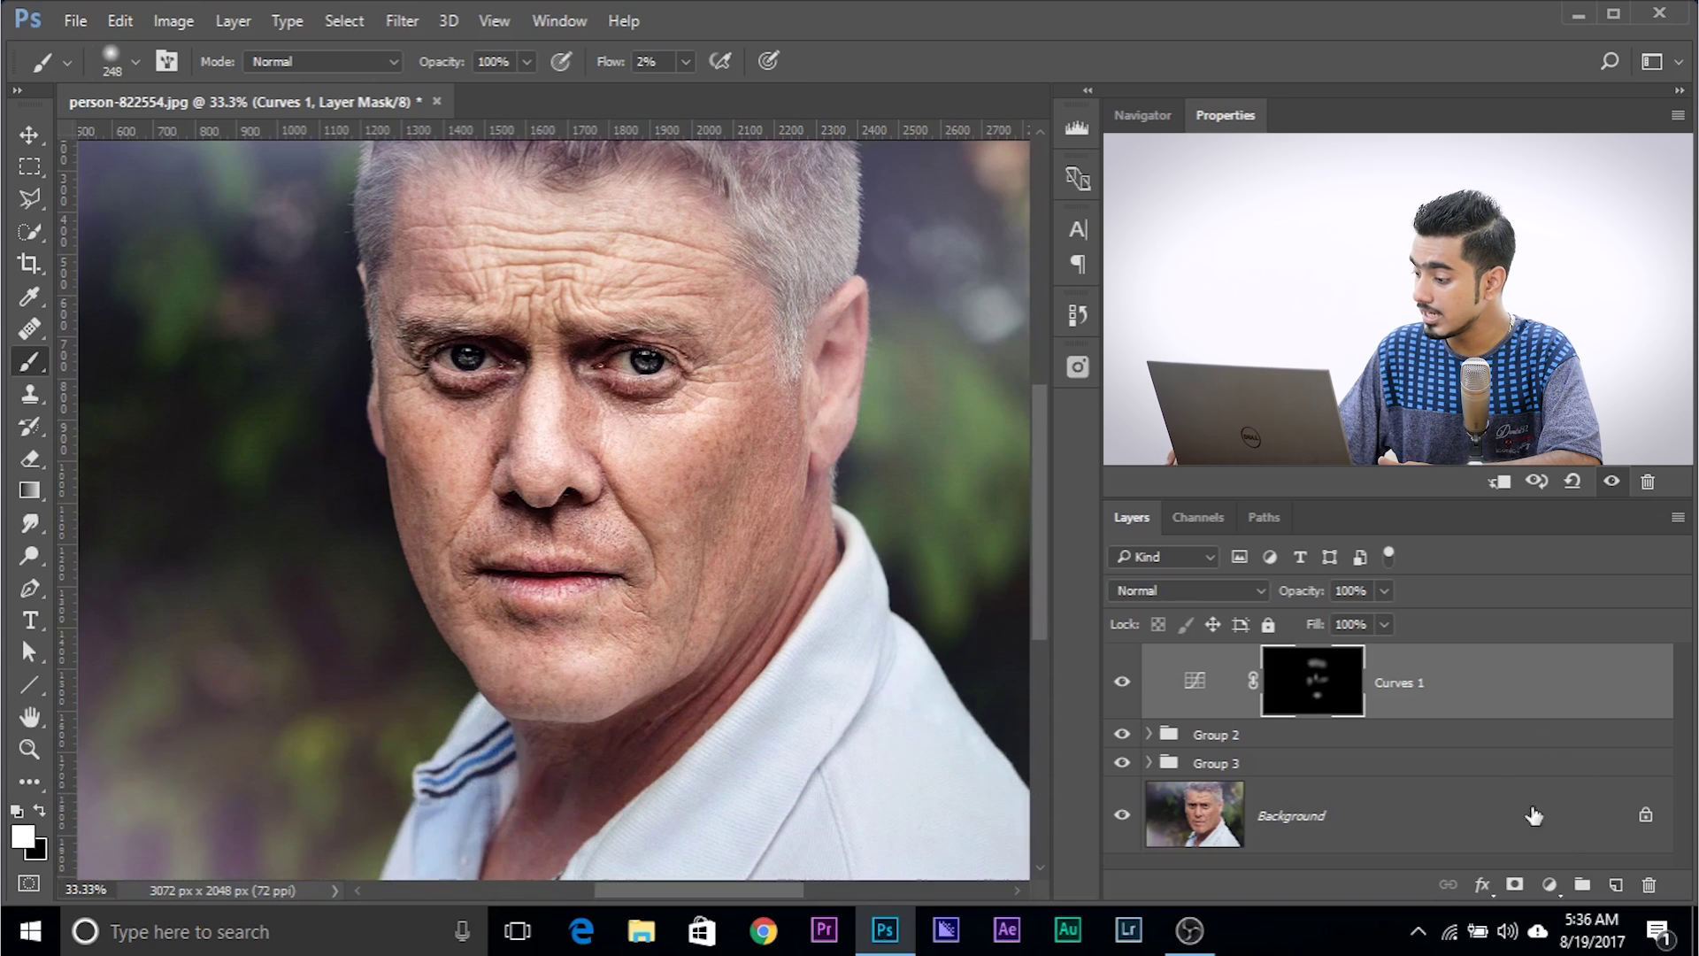
Add a second Curves adjustment above Curves 1 that strongly darkens the midtones, and invert its mask to black.
{"action": "left_click", "coordinate": [1547, 885]}
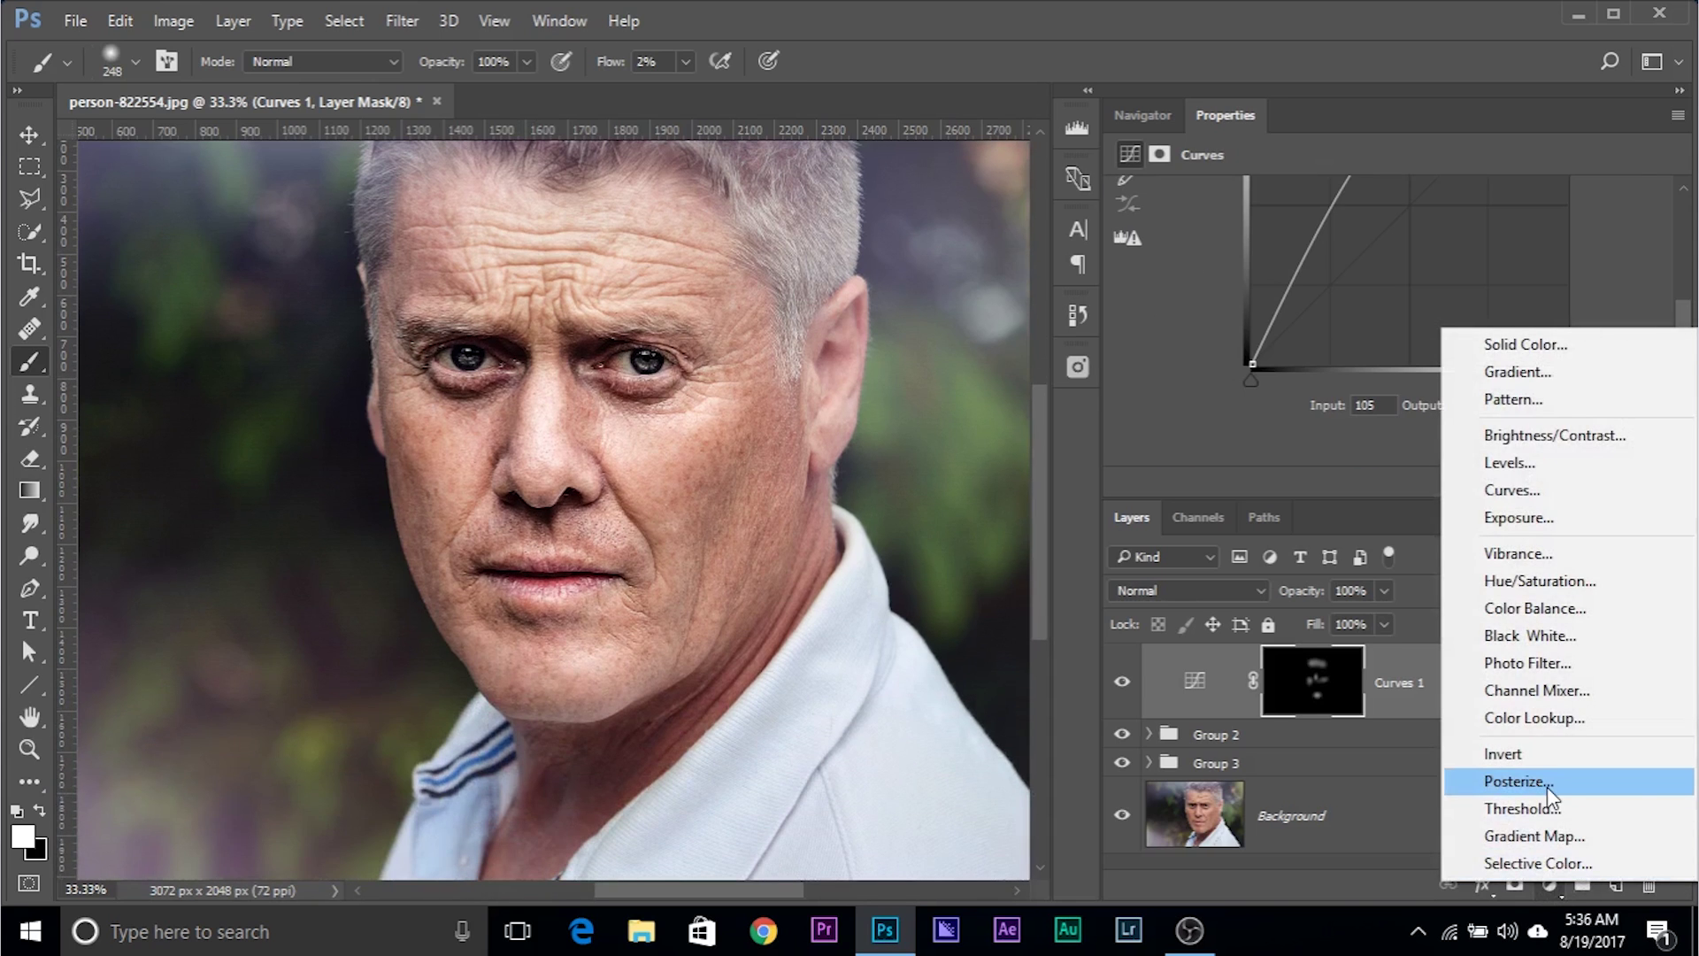
{"action": "left_click", "coordinate": [1540, 490]}
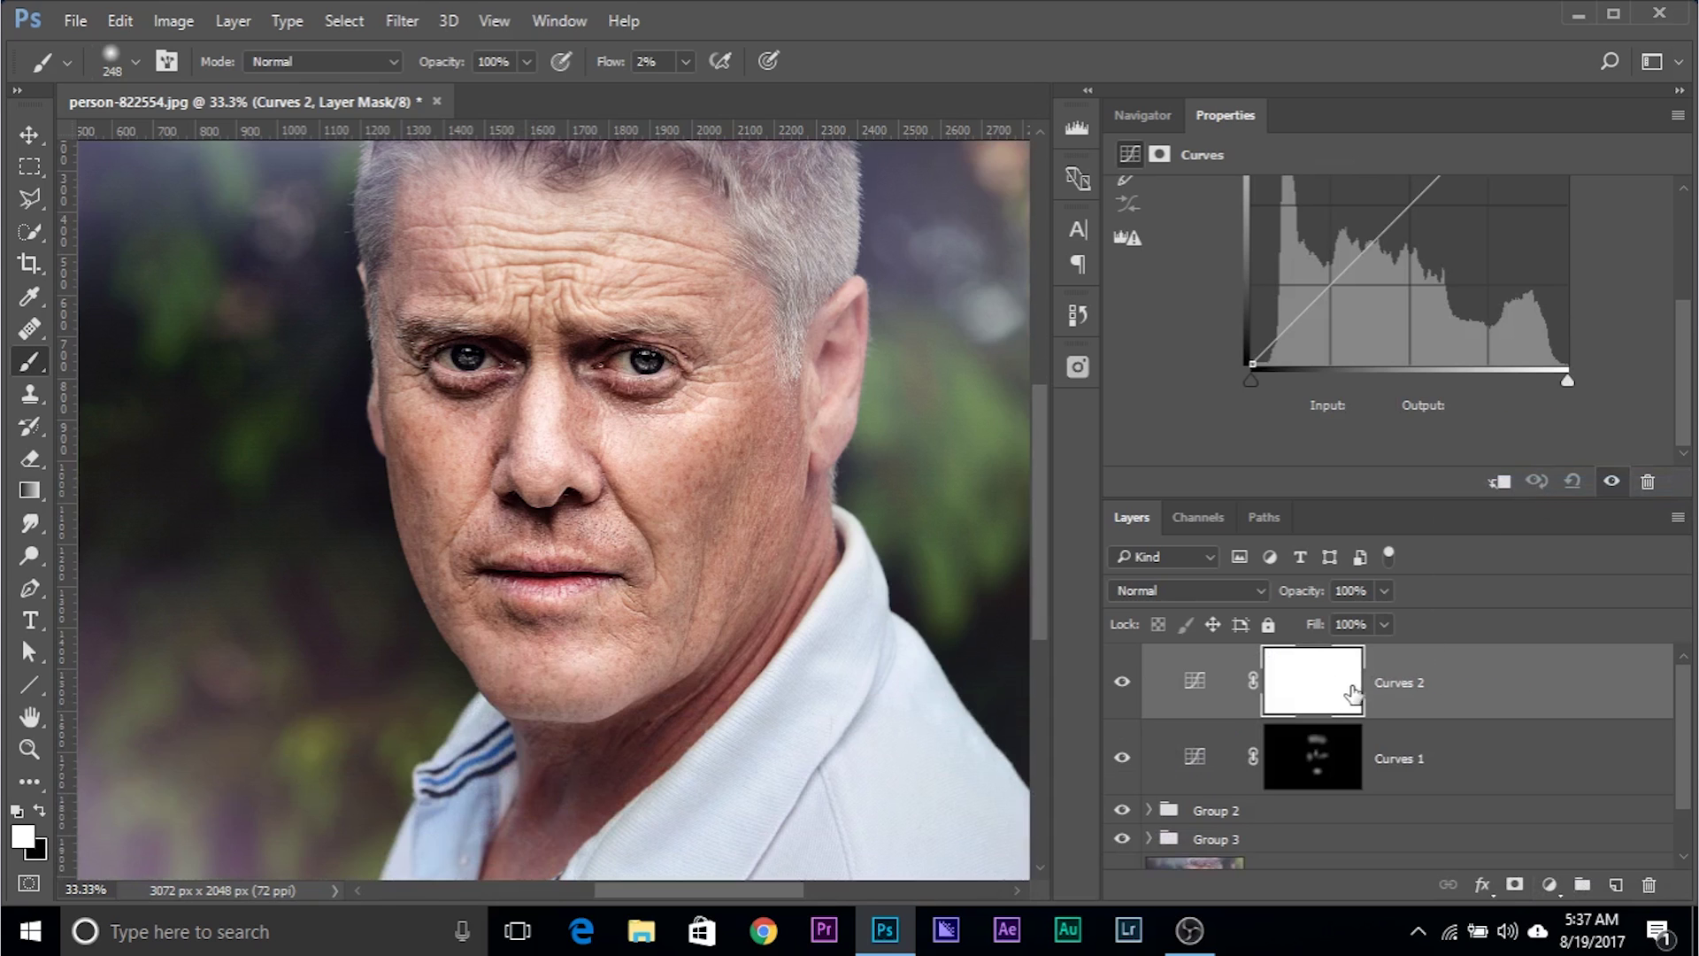
{"action": "scroll", "coordinate": [1483, 270], "scroll_direction": "up", "scroll_amount": 3}
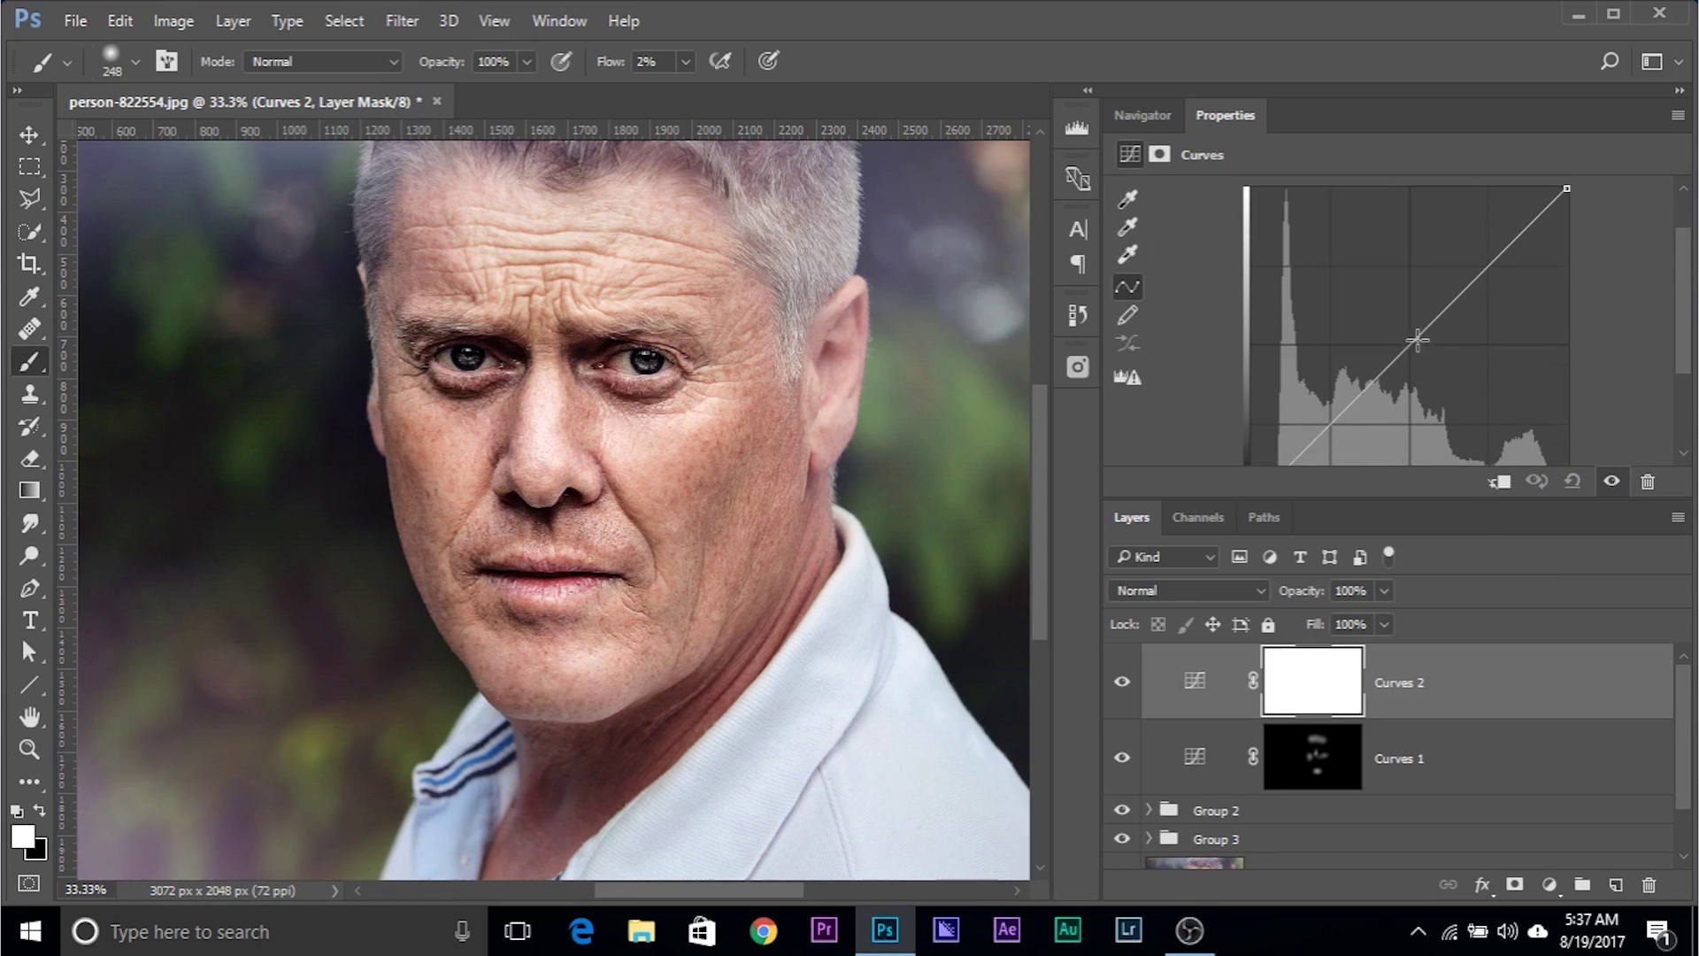
{"action": "scroll", "coordinate": [1414, 343], "scroll_direction": "down", "scroll_amount": 2}
{"action": "left_click_drag", "start_coordinate": [1416, 315], "coordinate": [1447, 338]}
{"action": "left_click", "coordinate": [1330, 684]}
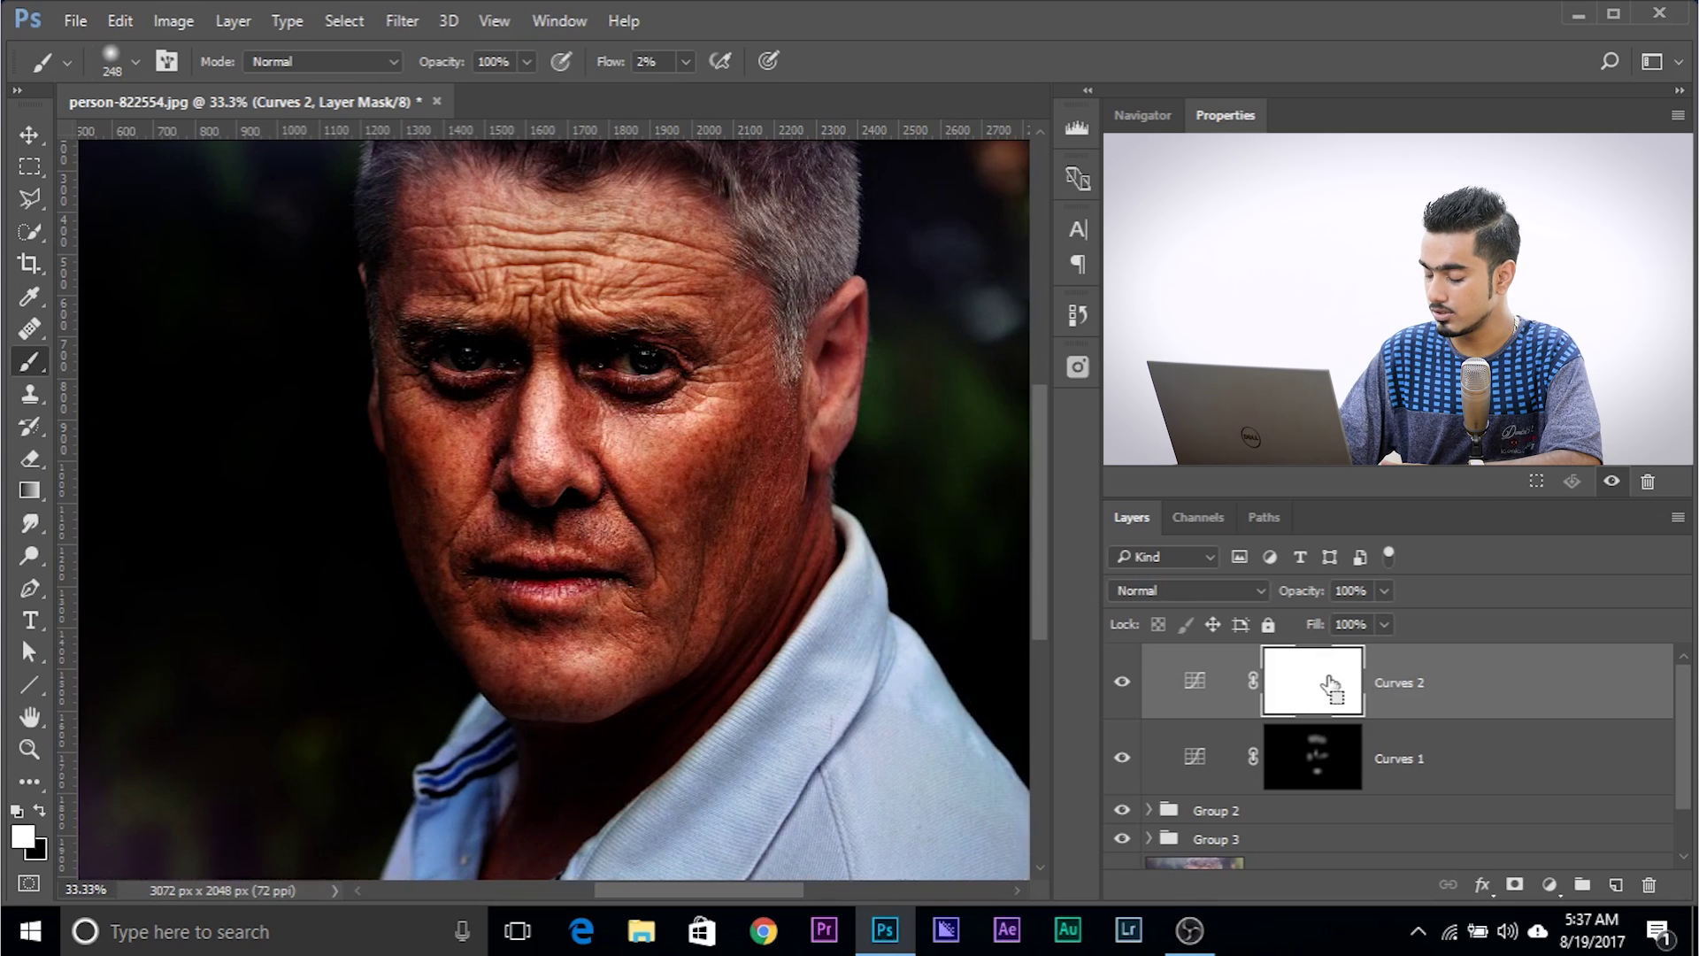
{"action": "key", "text": "ctrl+i"}
Paint shadows on the Curves 2 mask down the ear-side temple, cheek and jawline with the soft white brush.
{"action": "left_click_drag", "start_coordinate": [682, 580], "coordinate": [699, 586]}
{"action": "mouse_move", "coordinate": [753, 407]}
{"action": "left_mouse_down"}
{"action": "mouse_move", "coordinate": [742, 528]}
{"action": "mouse_move", "coordinate": [706, 590]}
{"action": "left_mouse_up"}
{"action": "mouse_move", "coordinate": [743, 333]}
{"action": "left_mouse_down"}
{"action": "mouse_move", "coordinate": [734, 413]}
{"action": "mouse_move", "coordinate": [767, 329]}
{"action": "left_mouse_up"}
{"action": "mouse_move", "coordinate": [717, 667]}
{"action": "left_mouse_down"}
{"action": "mouse_move", "coordinate": [727, 566]}
{"action": "mouse_move", "coordinate": [569, 739]}
{"action": "left_mouse_up"}
{"action": "scroll", "coordinate": [773, 659], "scroll_direction": "up", "scroll_amount": 2}
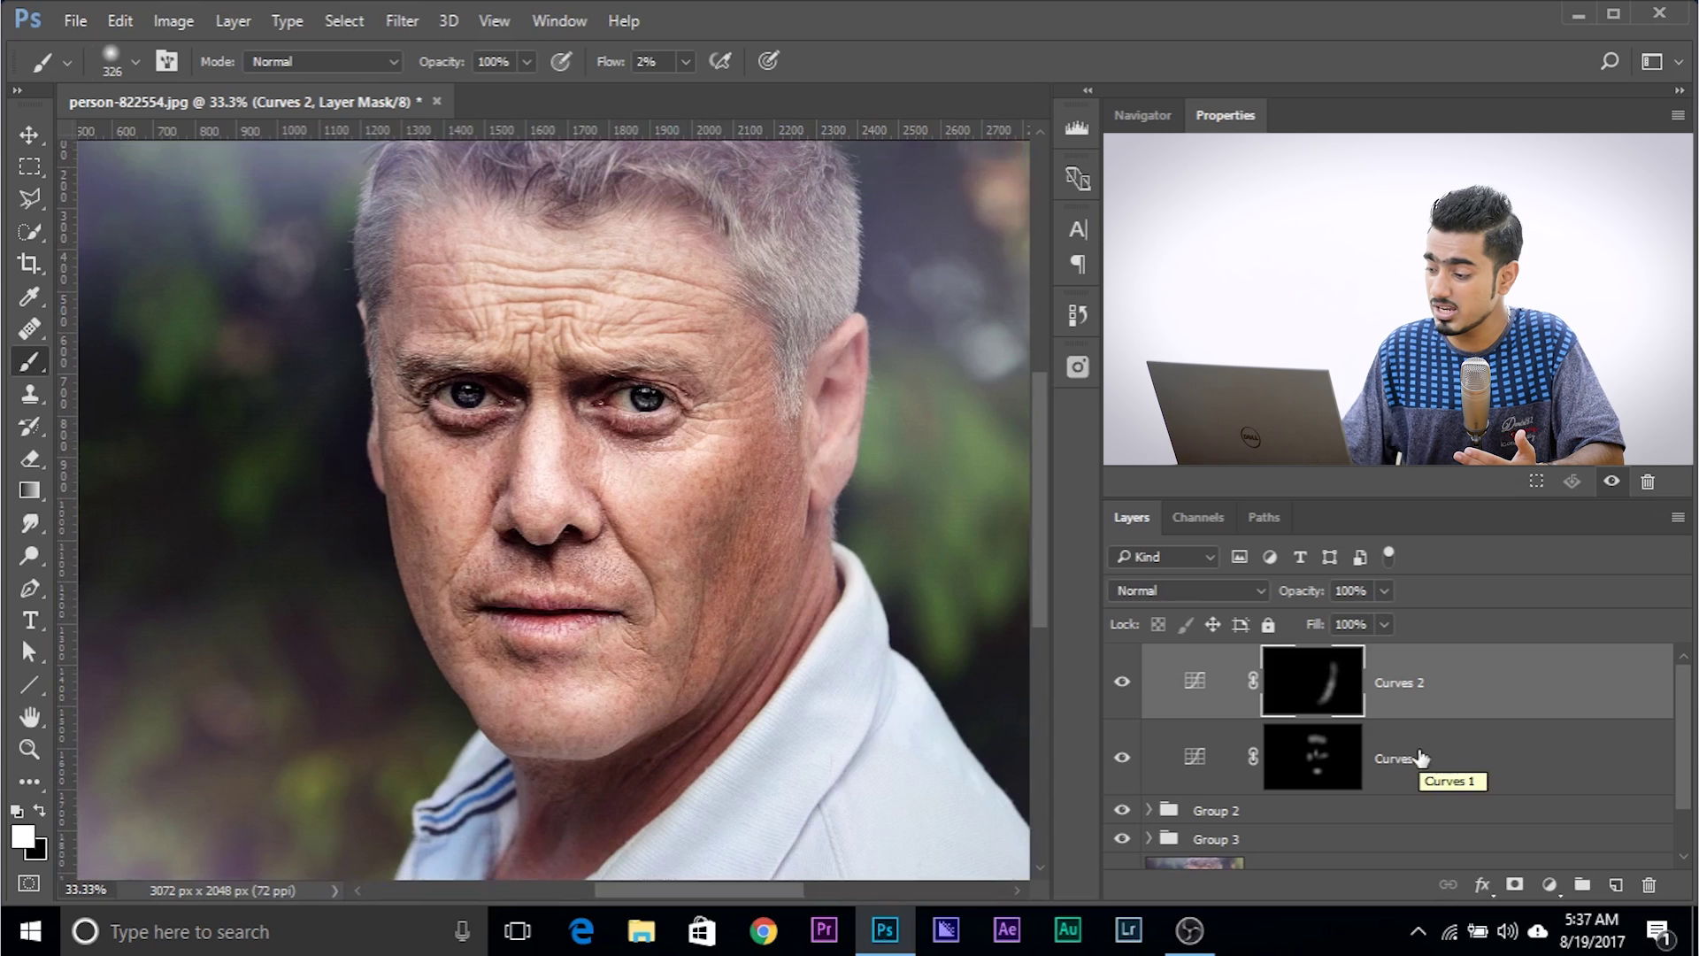
Set the blend mode of both Curves 2 and Curves 1 to Luminosity.
{"action": "left_click", "coordinate": [1181, 591]}
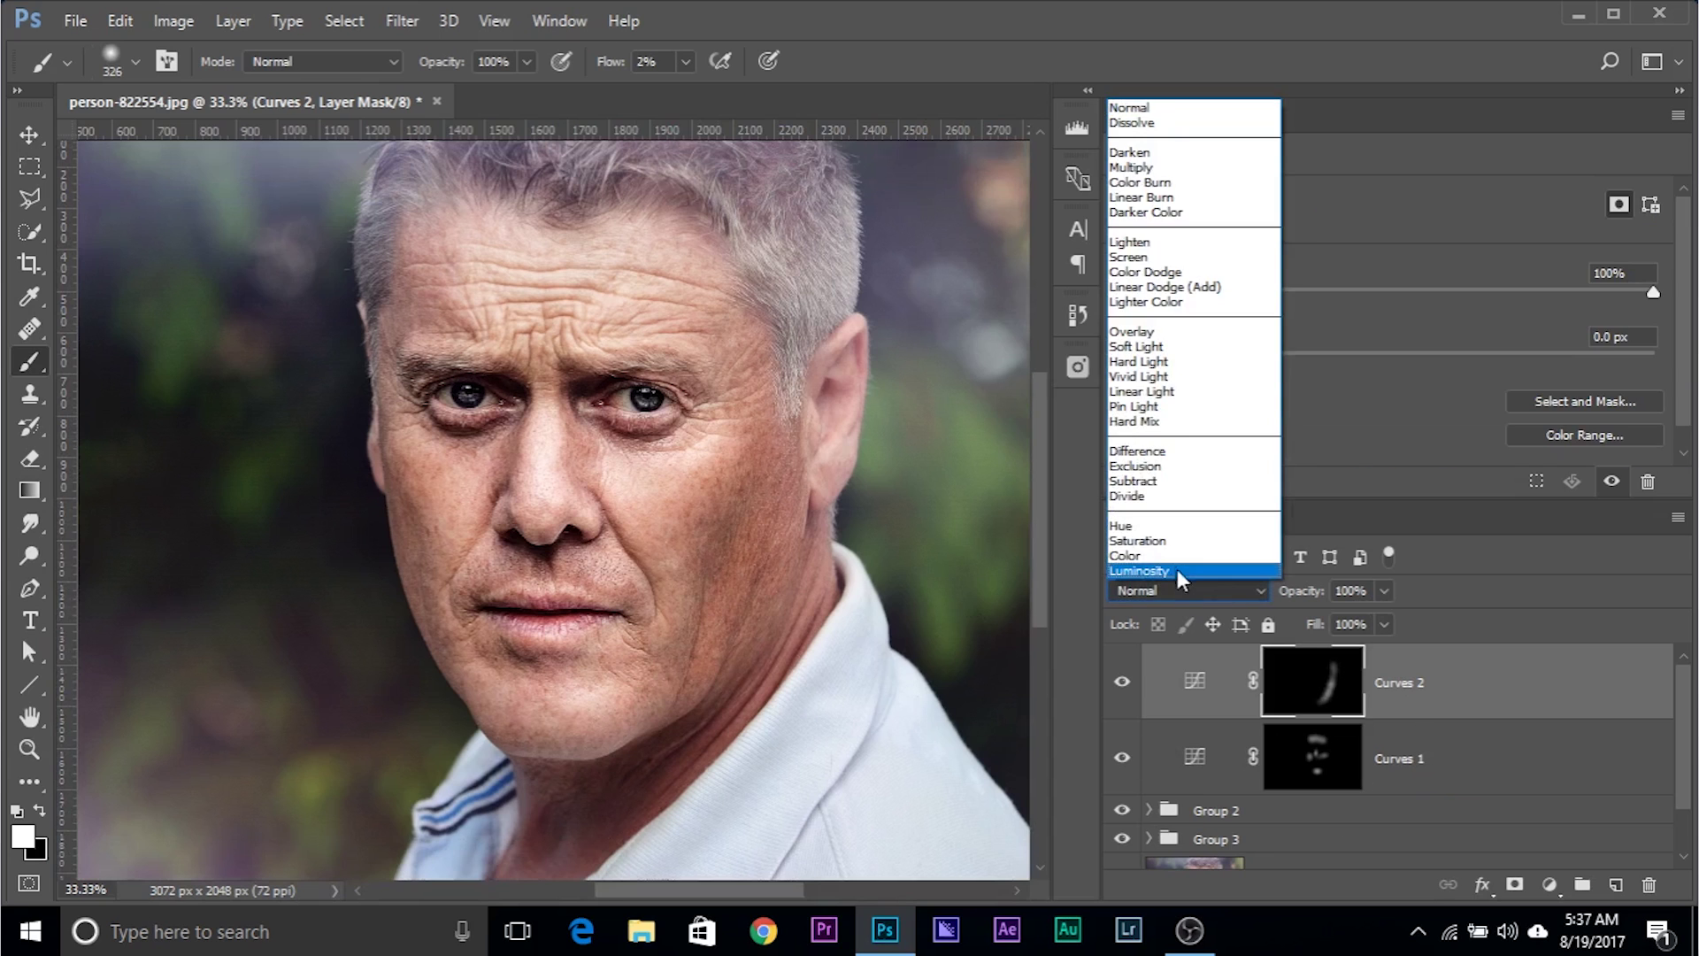
{"action": "left_click", "coordinate": [1177, 592]}
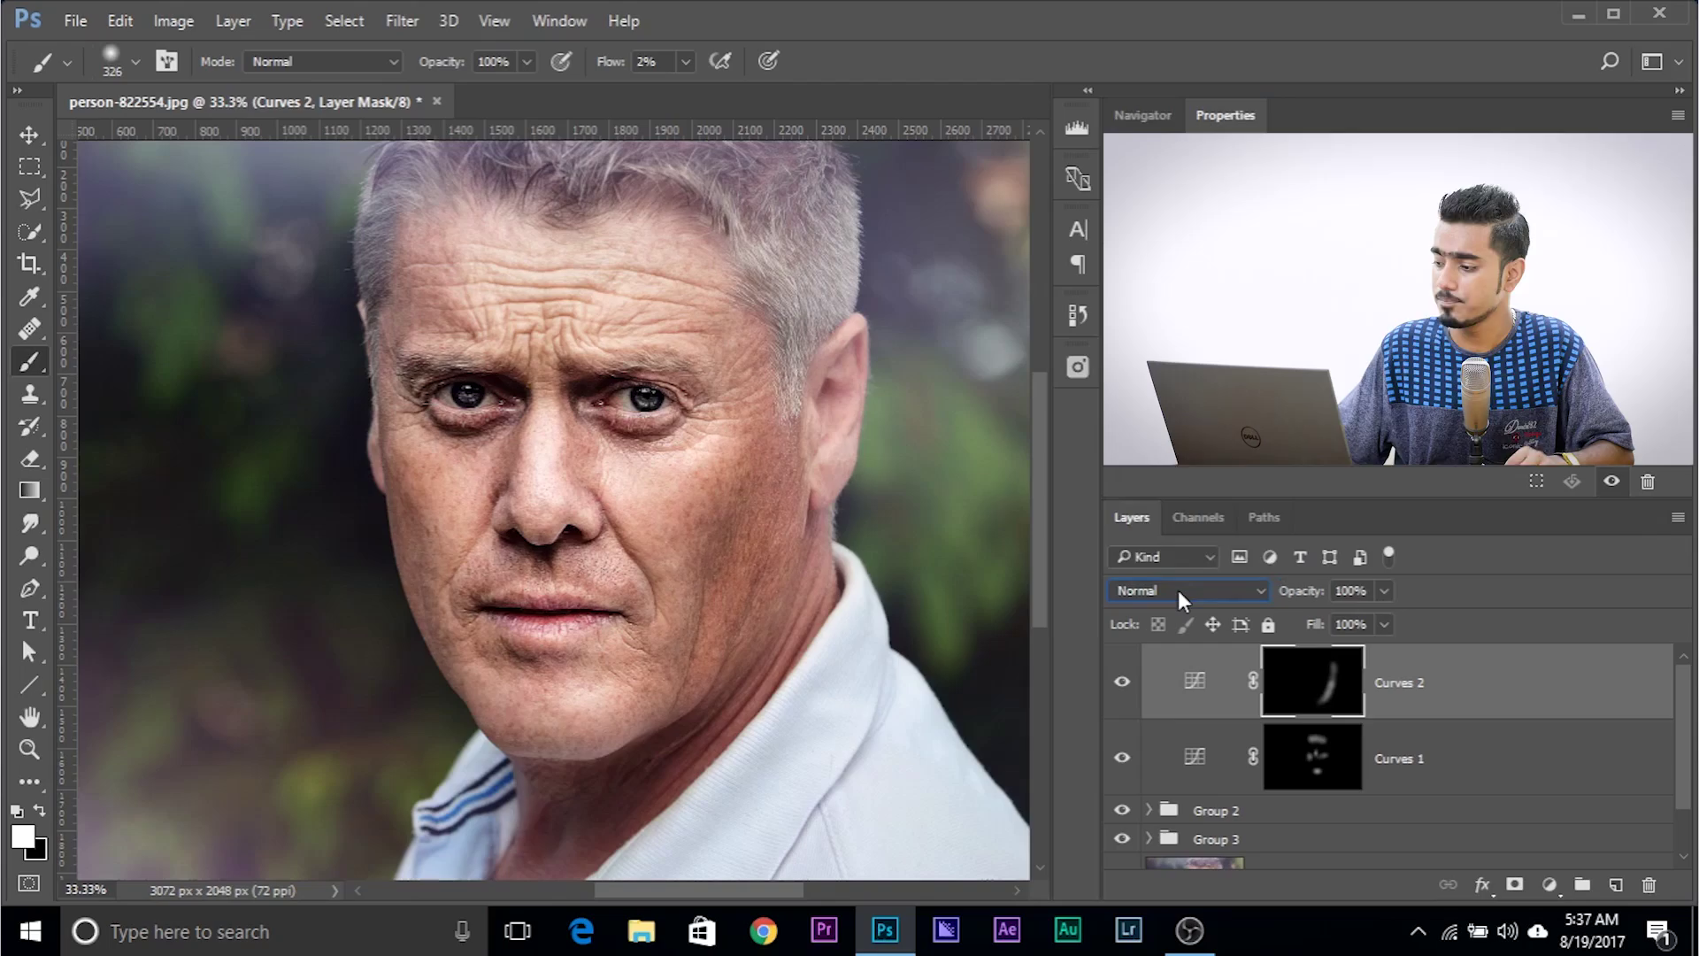
{"action": "left_click", "coordinate": [1177, 591]}
{"action": "left_click", "coordinate": [1188, 577]}
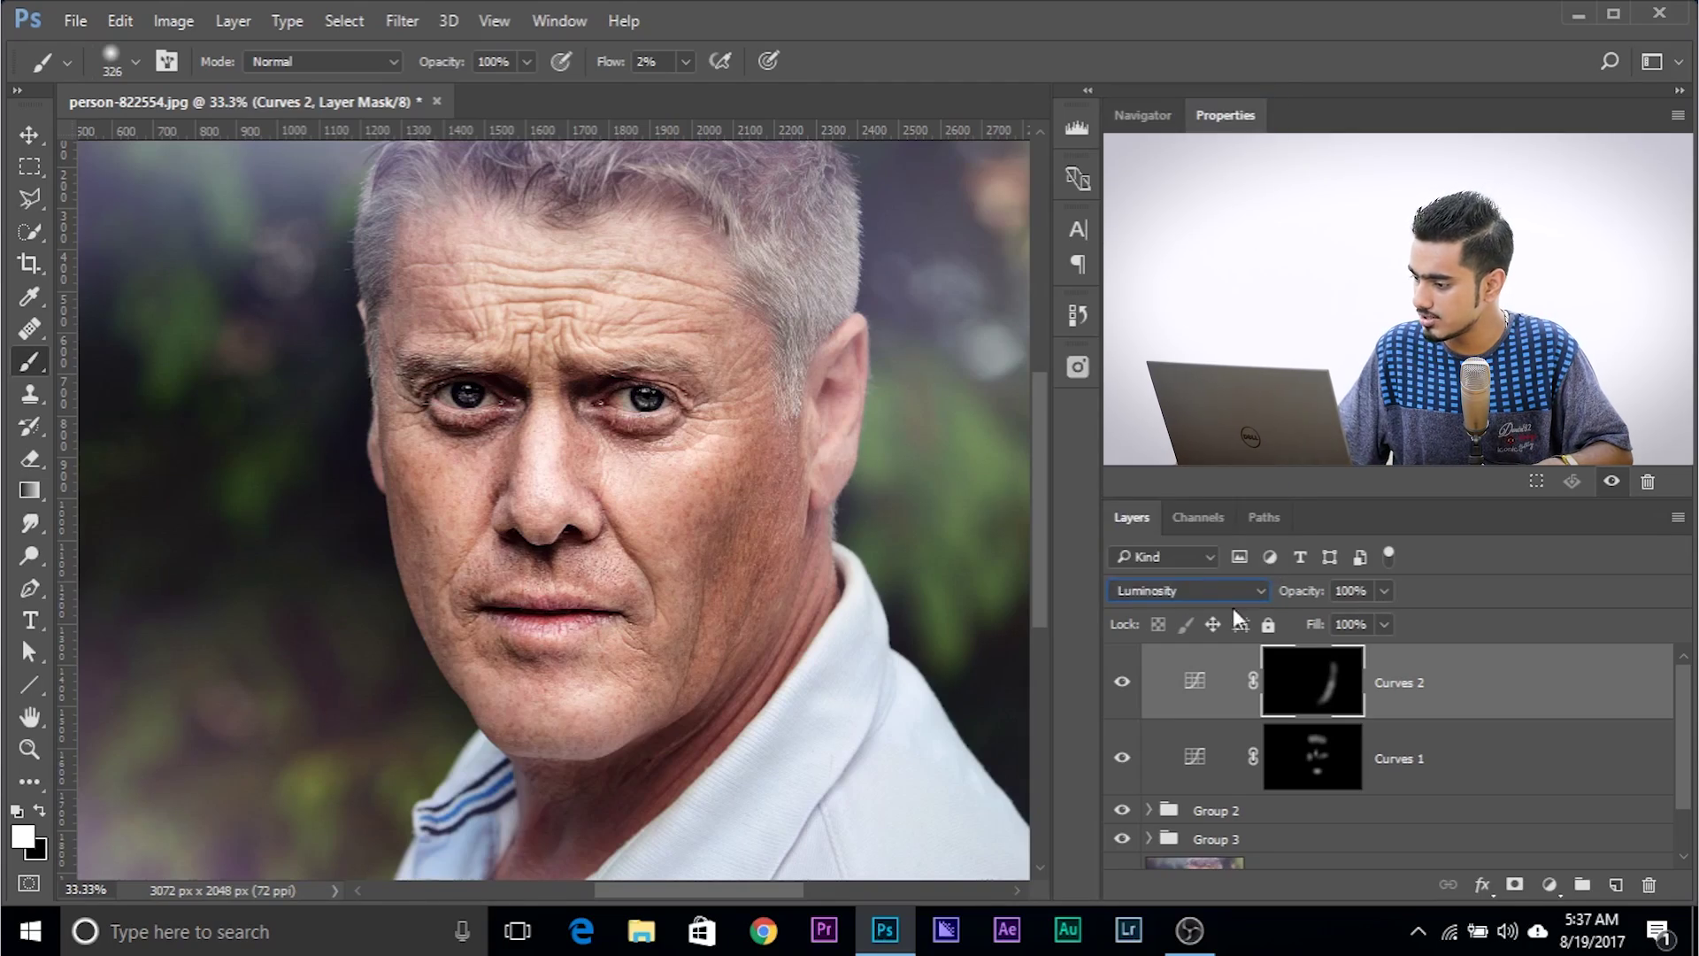
{"action": "left_click", "coordinate": [1422, 789]}
{"action": "left_click", "coordinate": [1188, 582]}
{"action": "left_click", "coordinate": [1187, 572]}
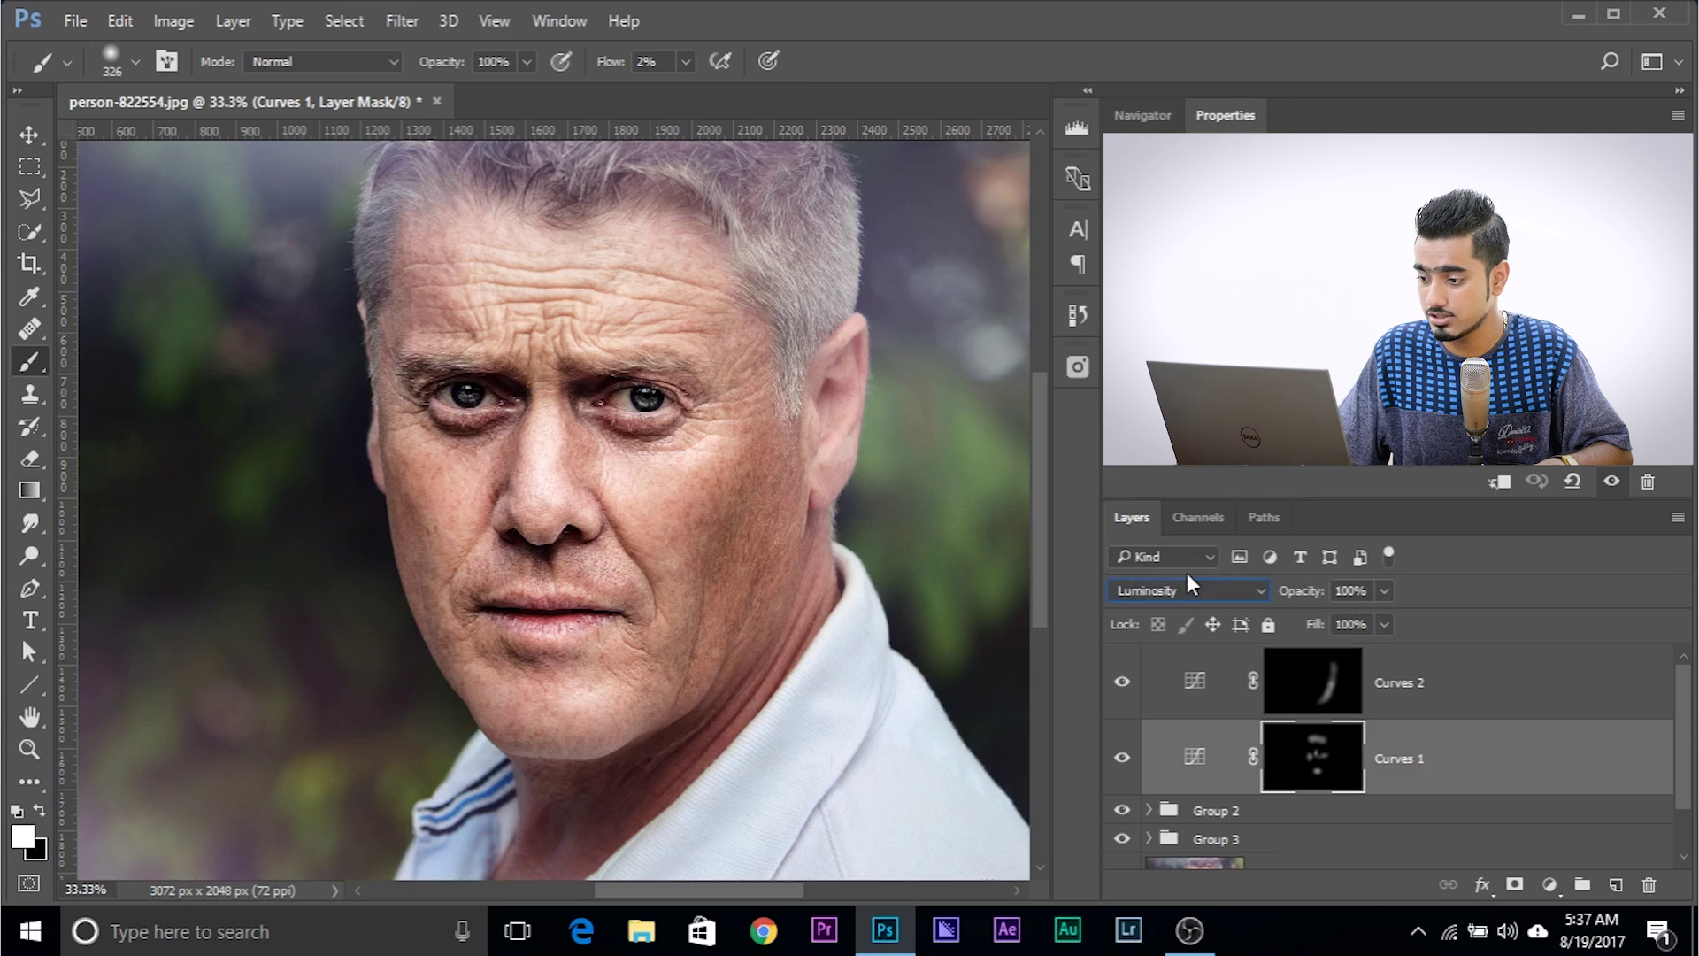
View the whole portrait at 16.67% and group the Curves 1 and Curves 2 layers together.
{"action": "key", "text": "ctrl+minus"}
{"action": "key", "text": "ctrl+minus"}
{"action": "key", "text": "ctrl+minus"}
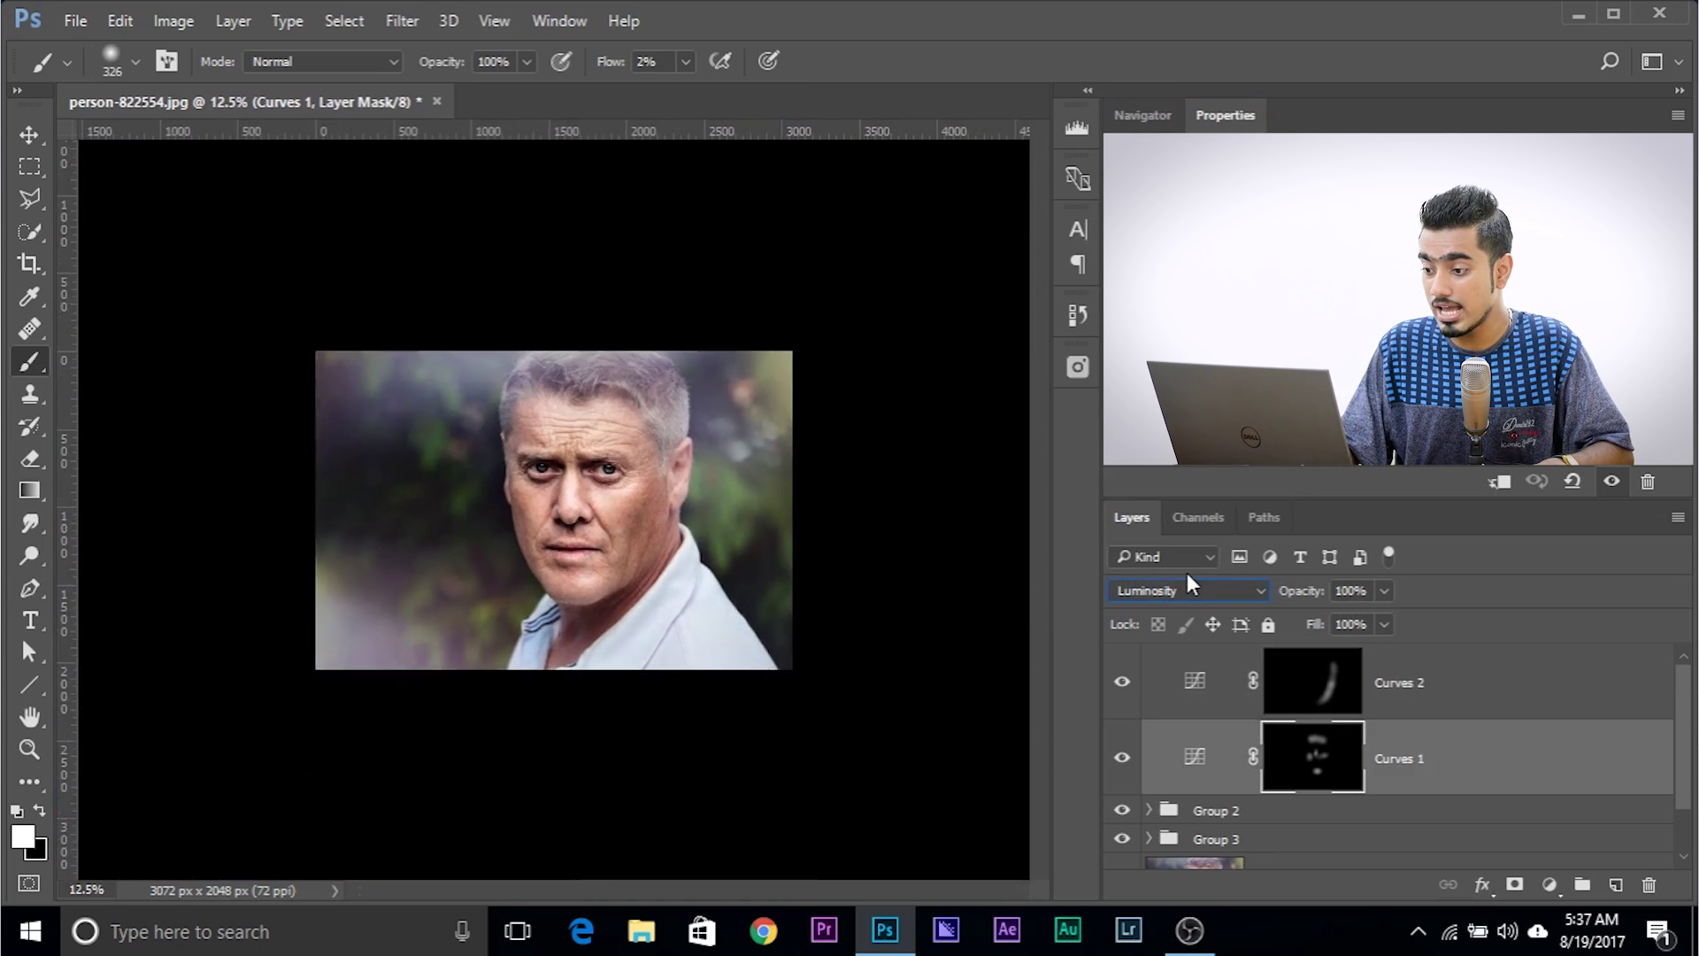
{"action": "key", "text": "ctrl+plus"}
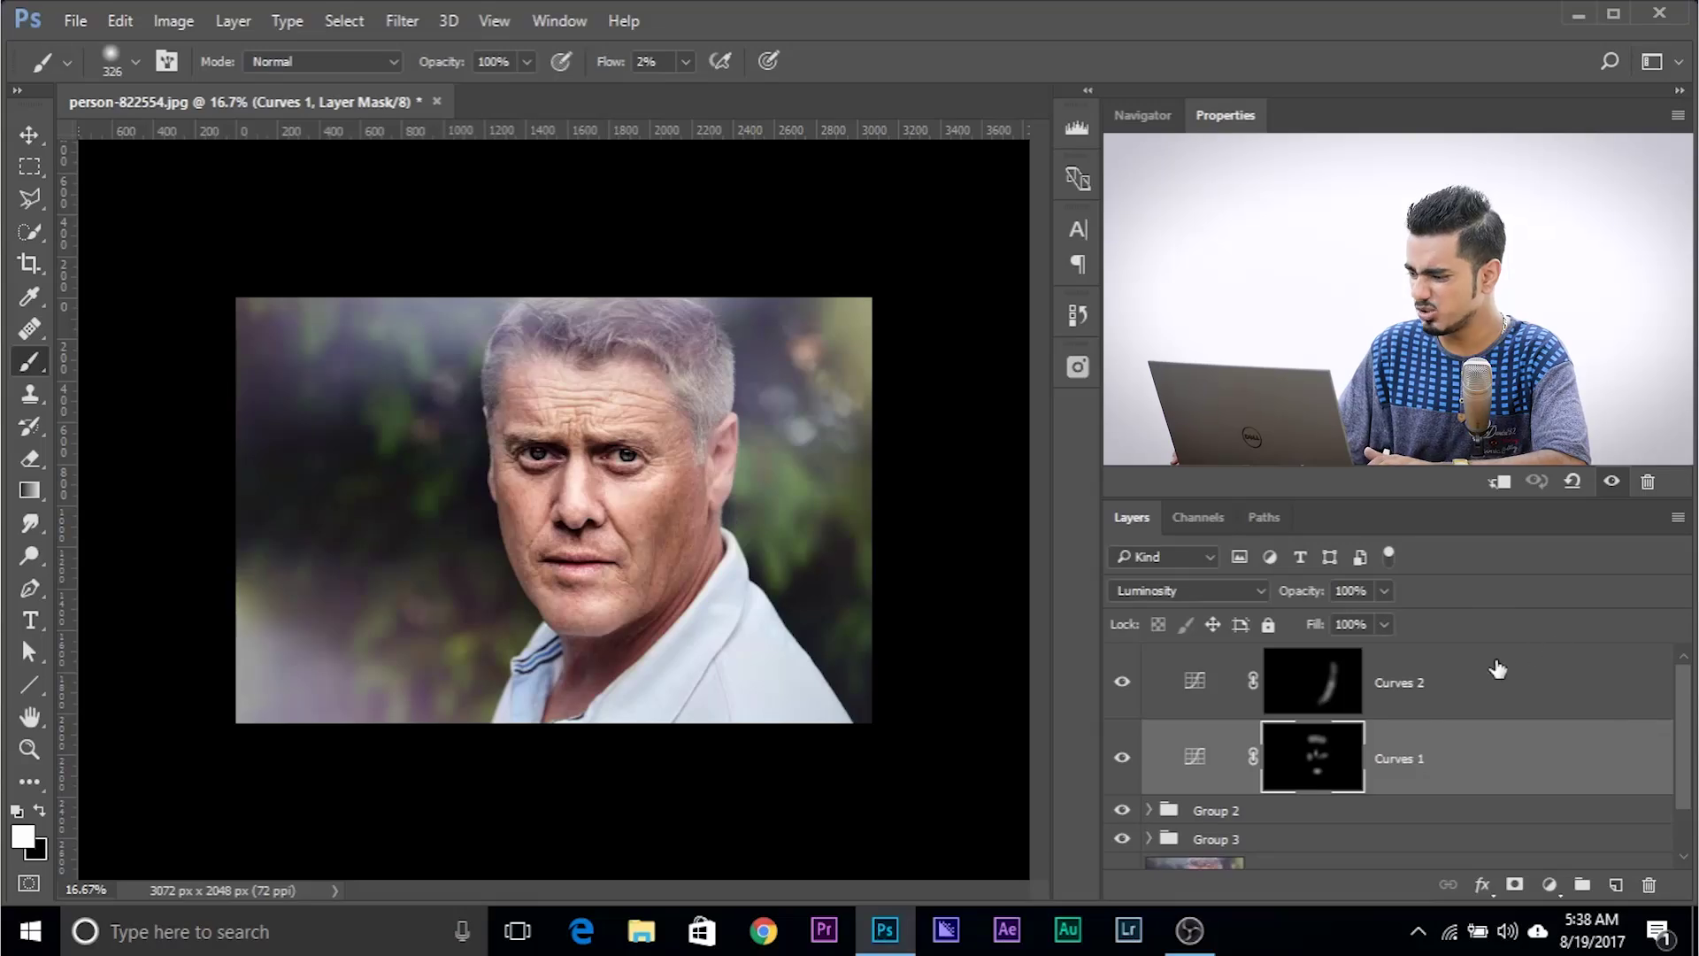
{"action": "left_click", "coordinate": [1492, 676], "text": "shift"}
{"action": "key", "text": "ctrl+g"}
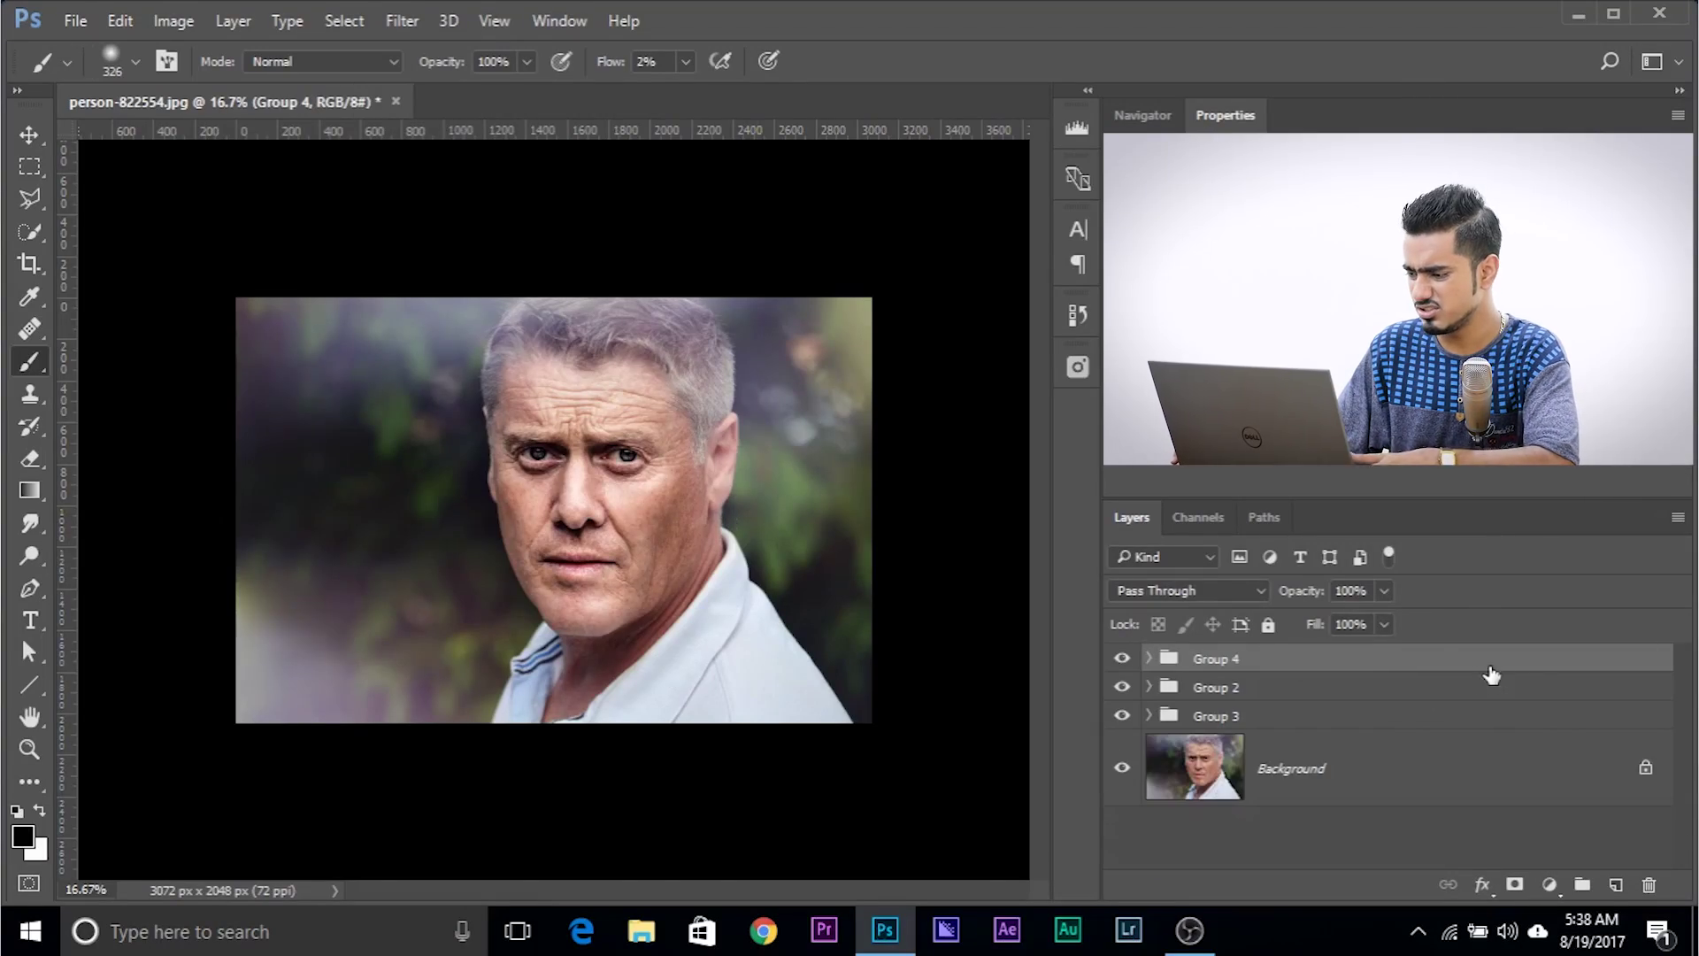
Color-label Group 3 red, Group 2 green and Group 4 blue, and select Group 3.
{"action": "left_click", "coordinate": [1230, 715]}
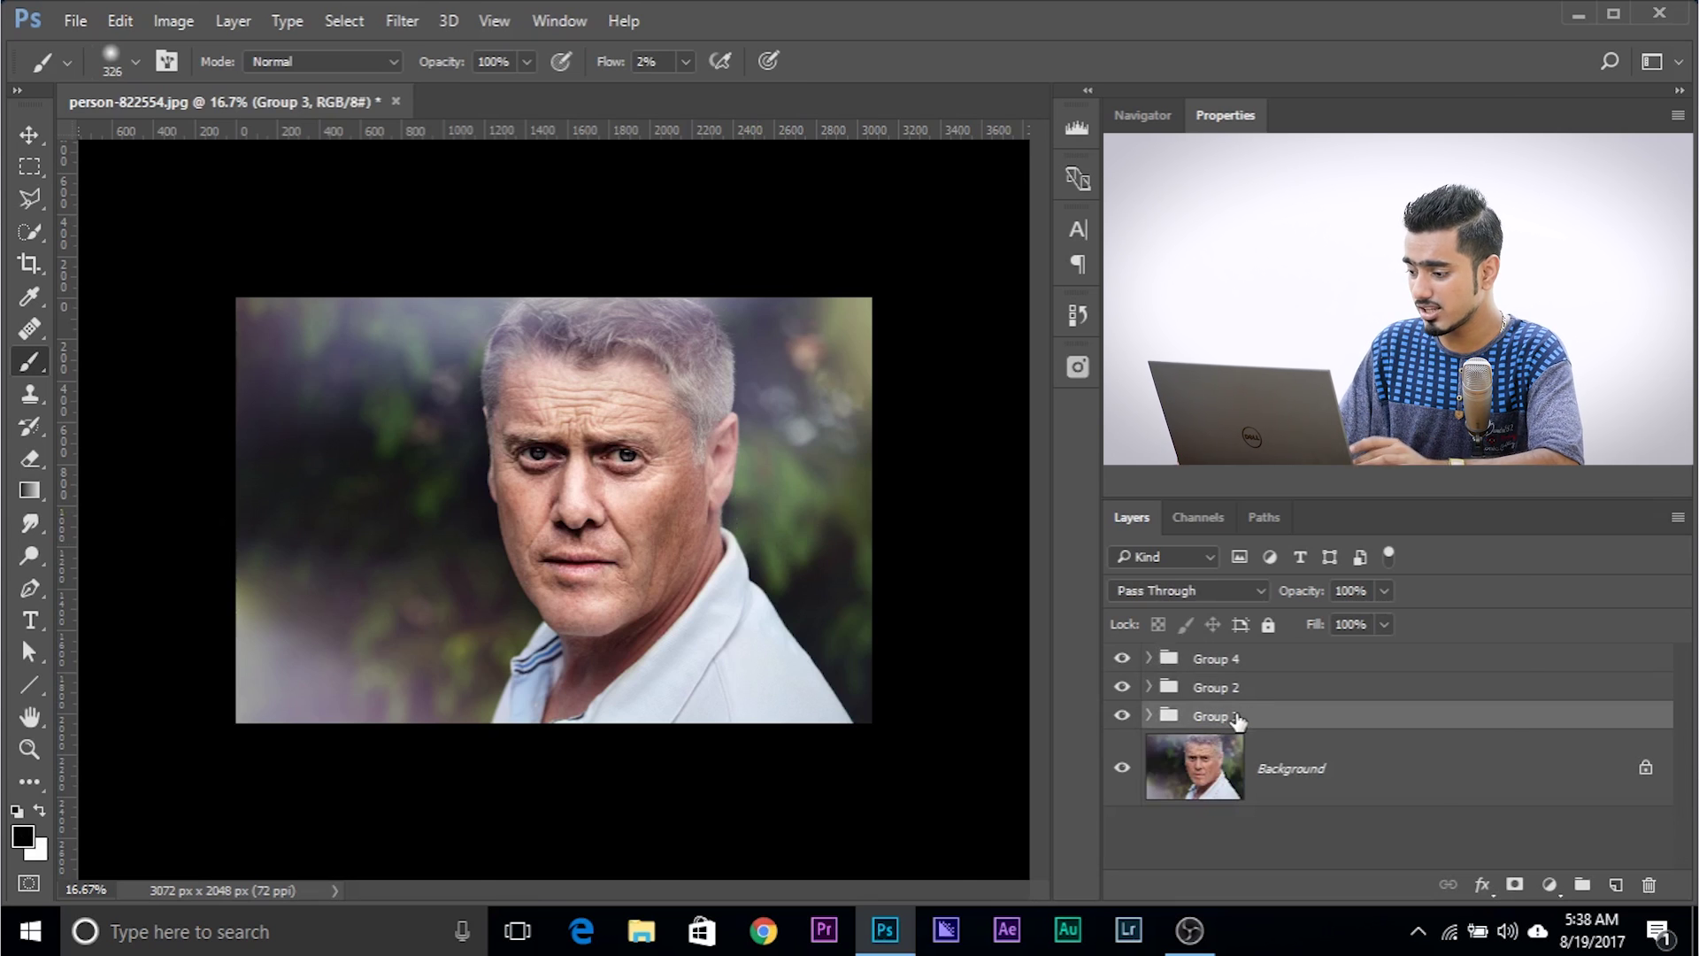
{"action": "right_click", "coordinate": [1236, 717]}
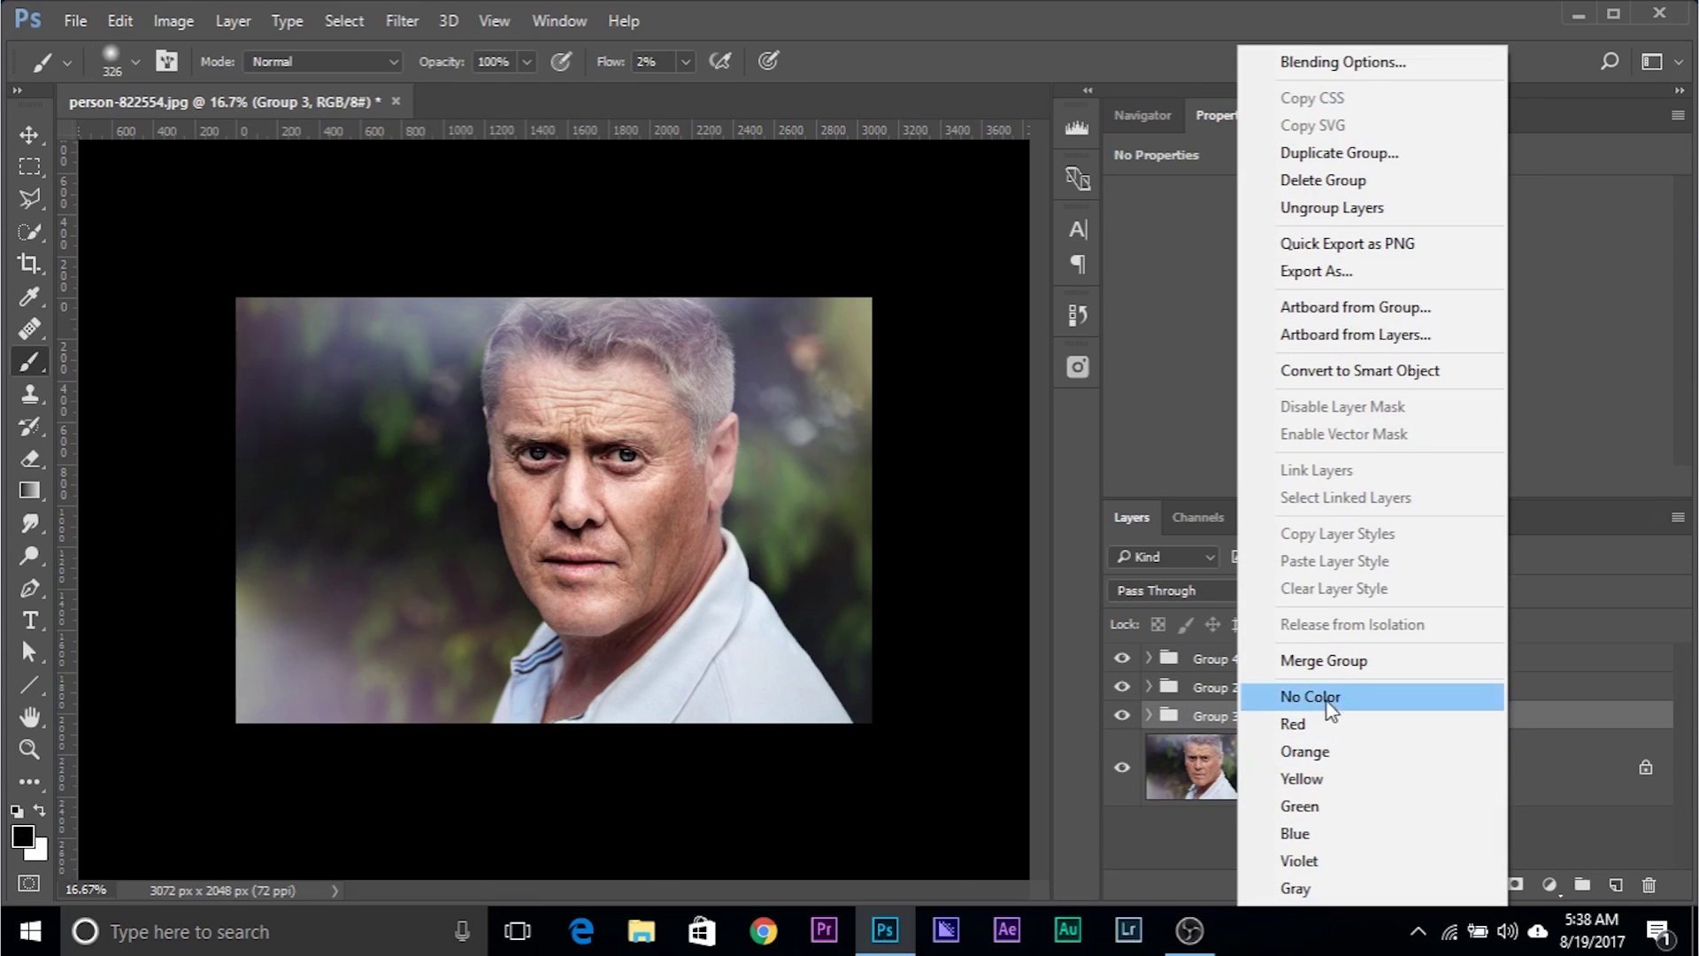
{"action": "left_click", "coordinate": [1300, 724]}
{"action": "left_click", "coordinate": [1275, 689]}
{"action": "right_click", "coordinate": [1269, 689]}
{"action": "left_click", "coordinate": [1328, 806]}
{"action": "left_click", "coordinate": [1209, 659]}
{"action": "right_click", "coordinate": [1209, 658]}
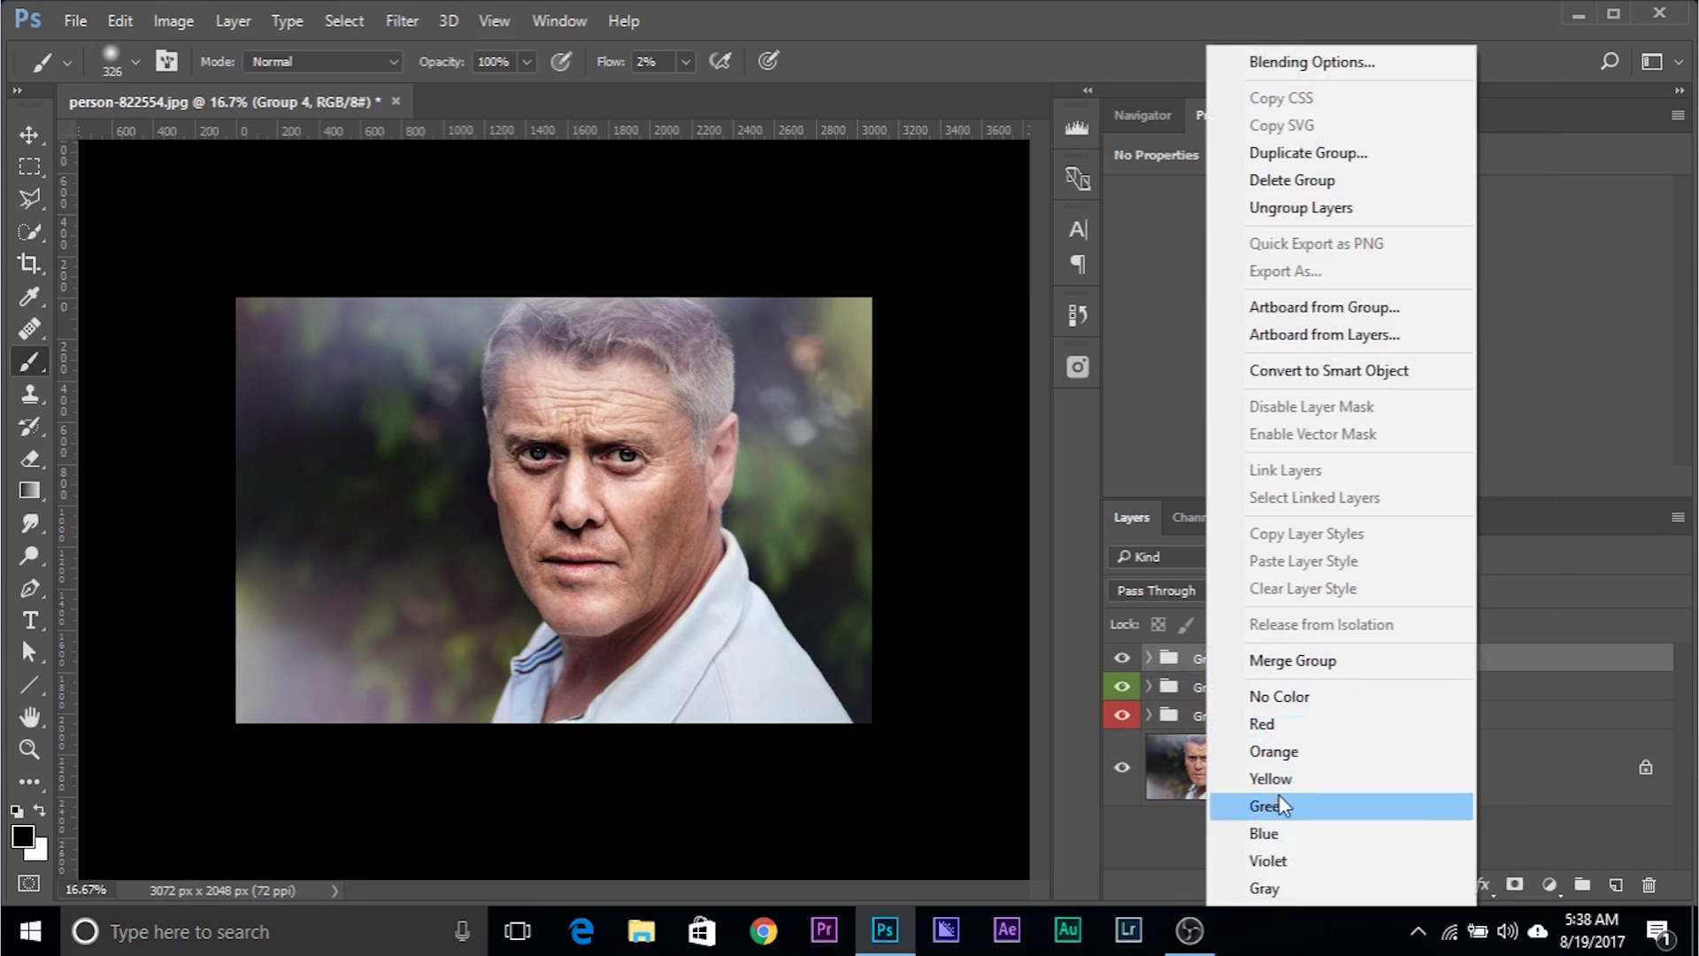
{"action": "left_click", "coordinate": [1275, 833]}
{"action": "left_click", "coordinate": [1243, 715]}
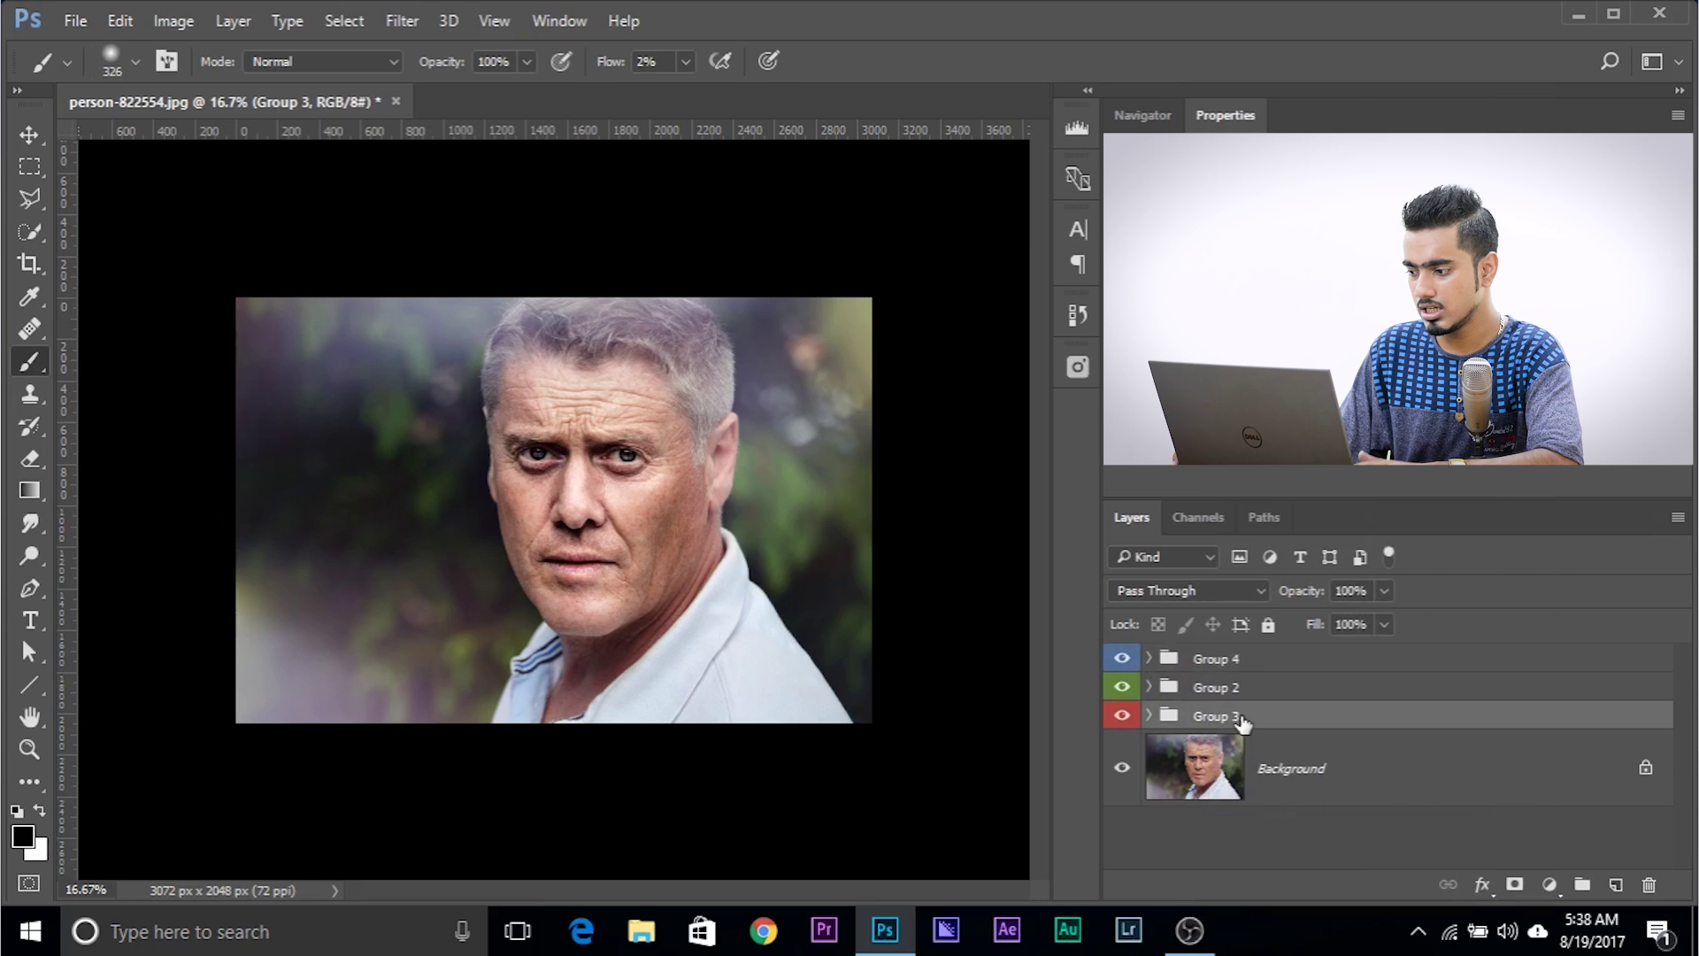